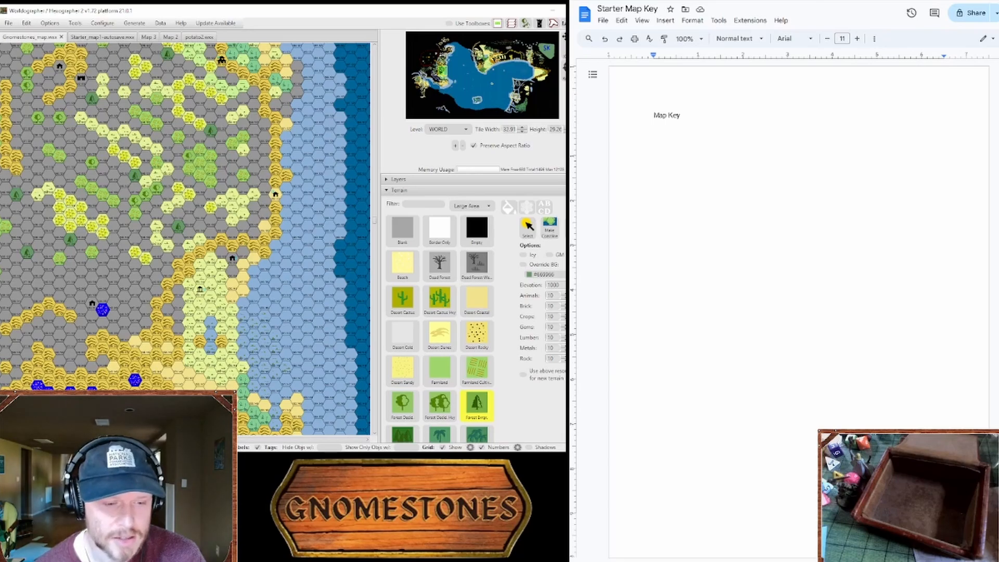
Step: Switch from the Starter Map Key document to the Reddit Hex Map Generator image with its terrain table and hex icons
key("Return")
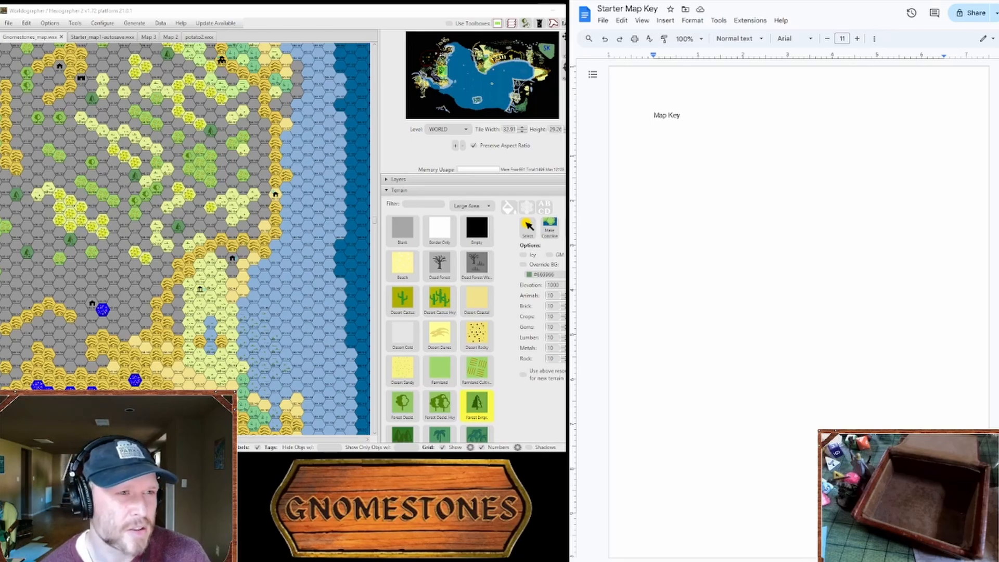
left_click(679, 1)
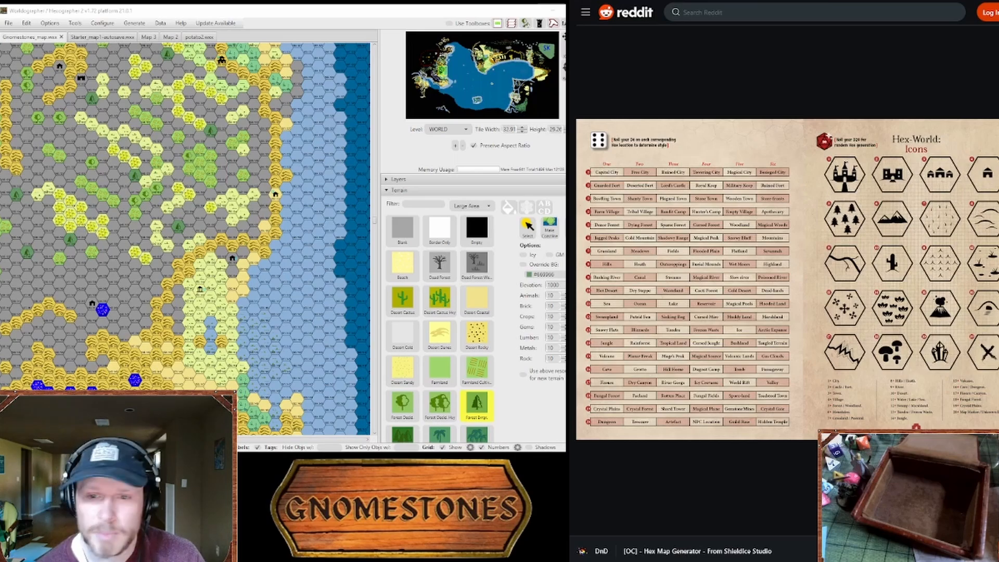
Step: Open the D100 Lists: Terrain Types page and look over its numbered terrain list
key("ctrl+Tab")
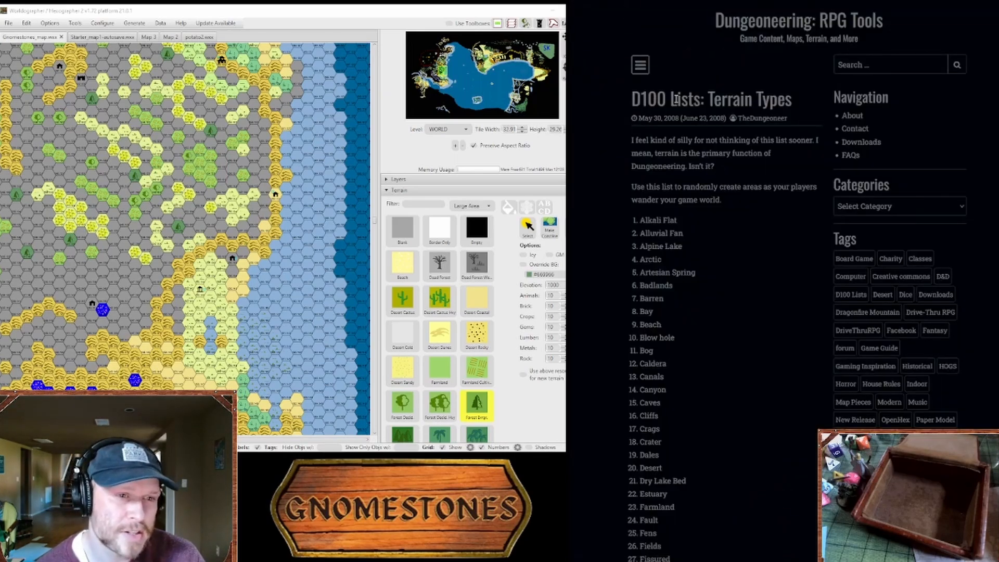
left_click_drag(658, 102, 732, 95)
left_click(763, 102)
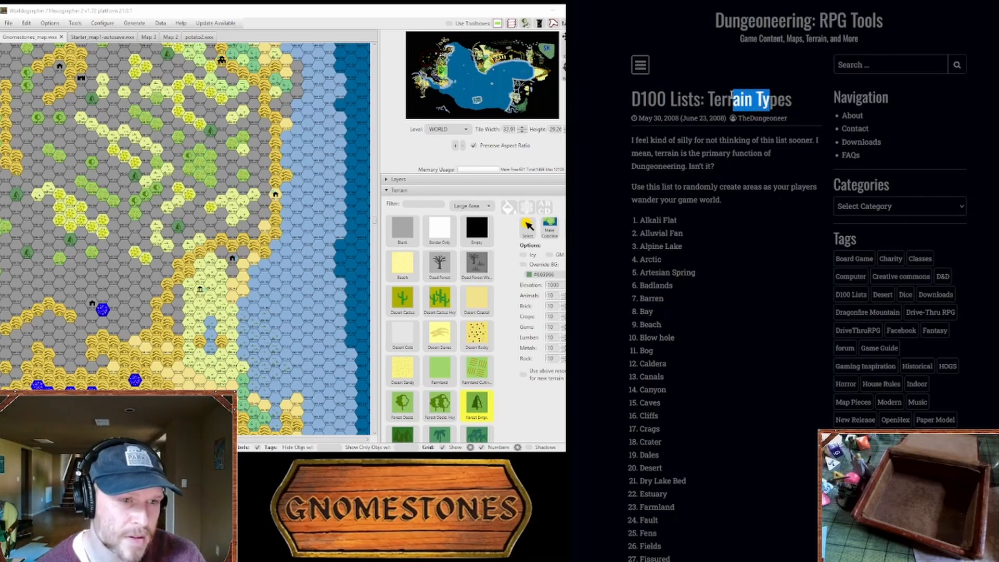
left_click(731, 94)
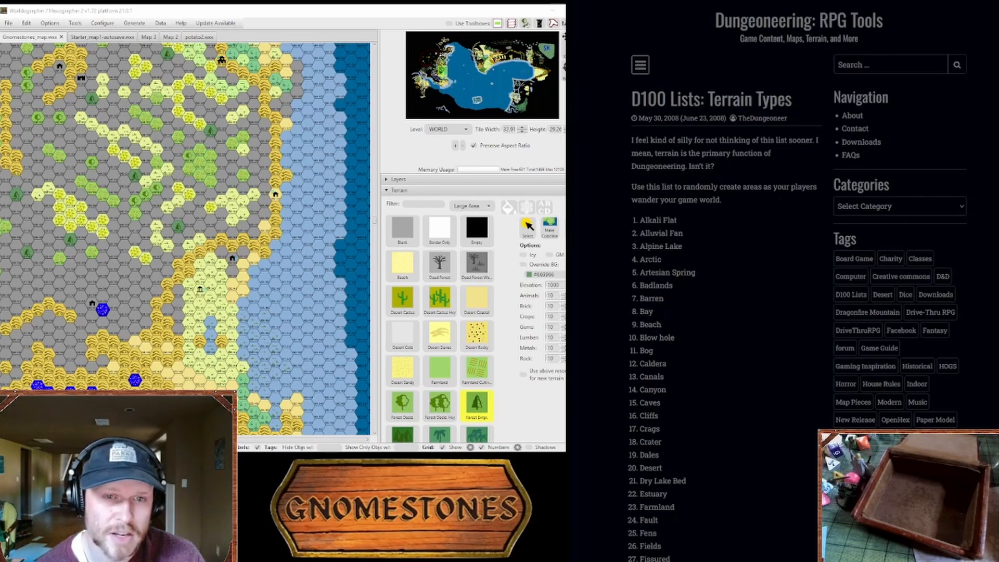
scroll(989, 54, "down", 2)
scroll(797, 281, "up", 2)
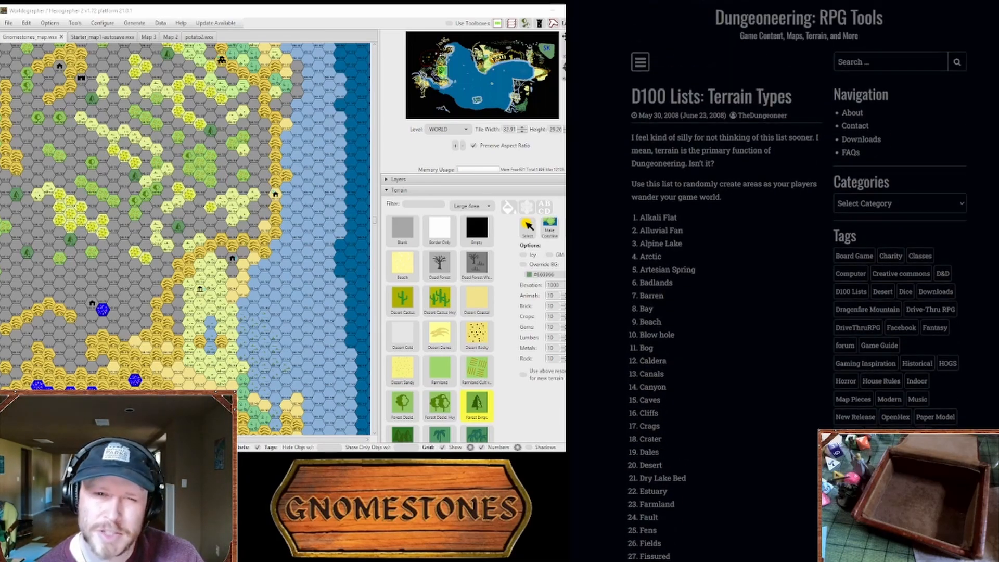
scroll(981, 374, "down", 19)
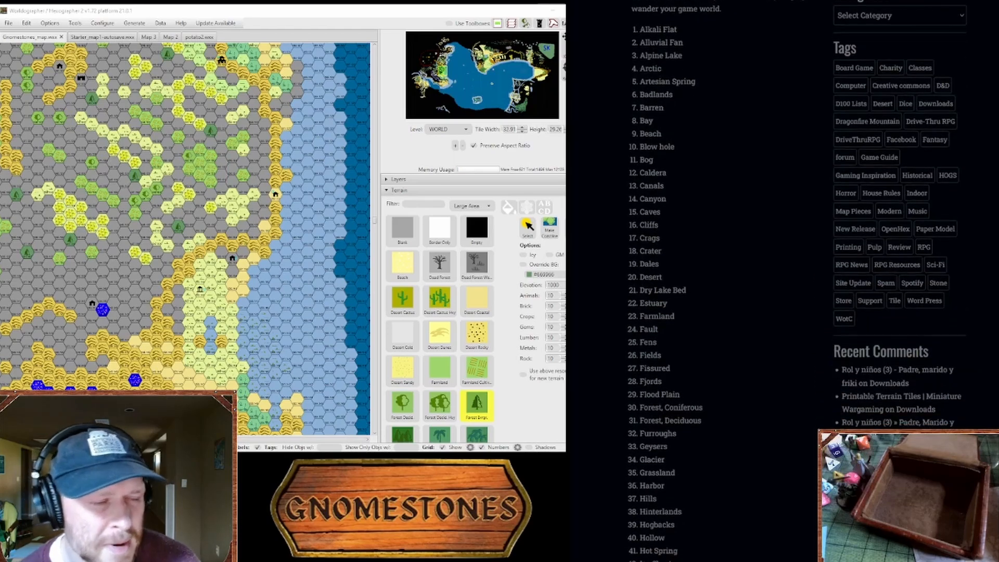
scroll(729, 281, "up", 19)
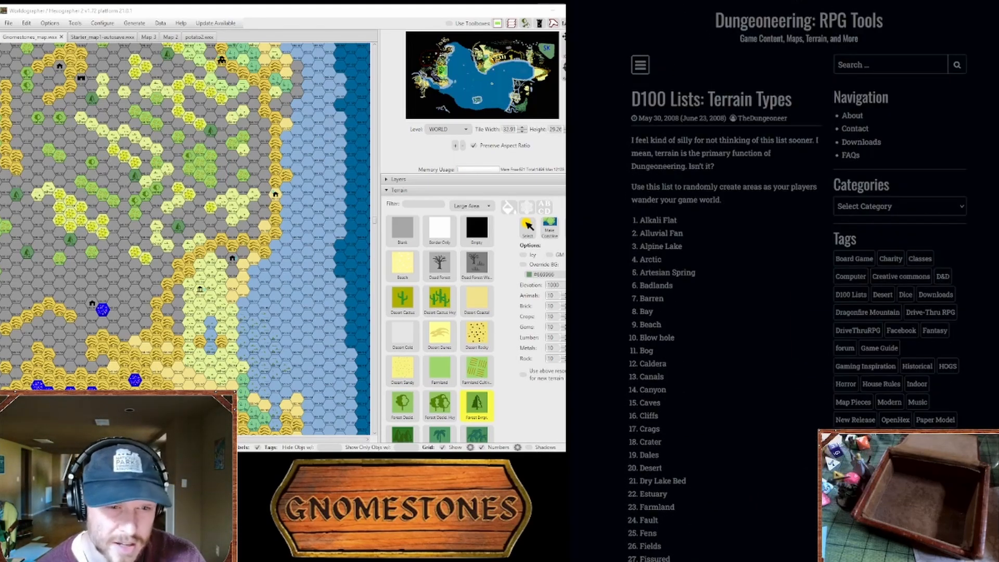
Step: Open the D100 List: Fantasy Name Builder page and read through its First Half and Second Half word lists
left_click(720, 1)
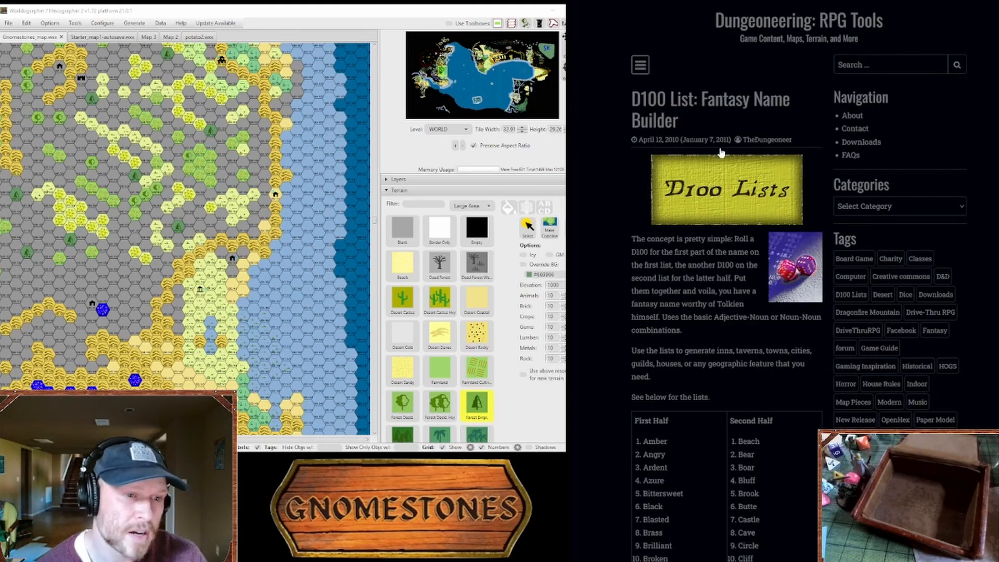
scroll(799, 281, "down", 2)
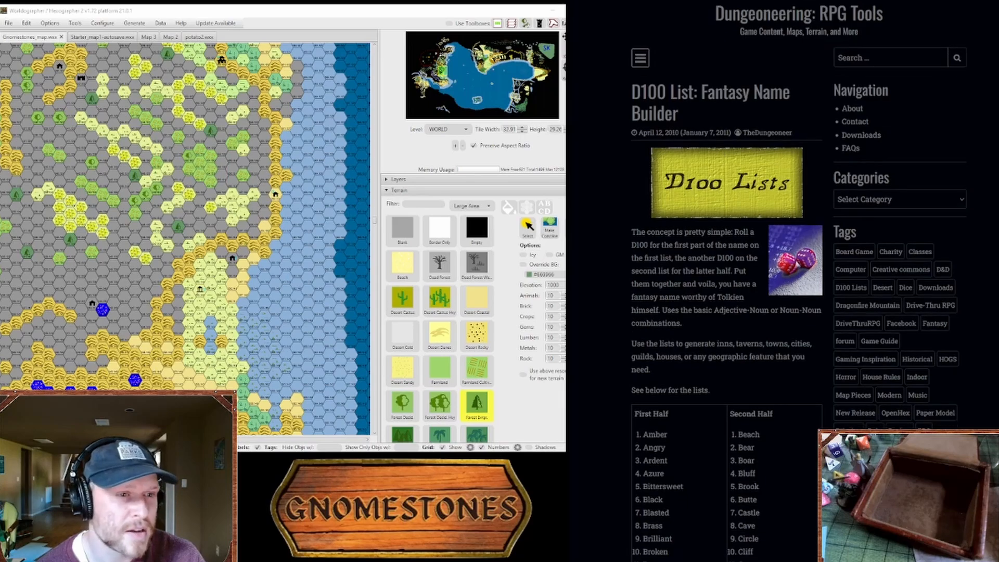
scroll(799, 282, "up", 1)
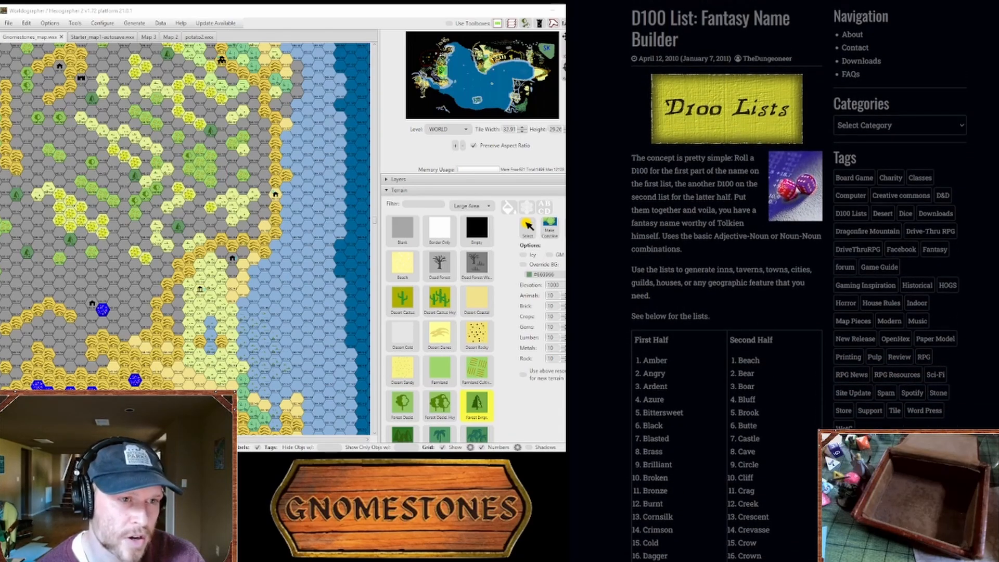
scroll(799, 281, "down", 5)
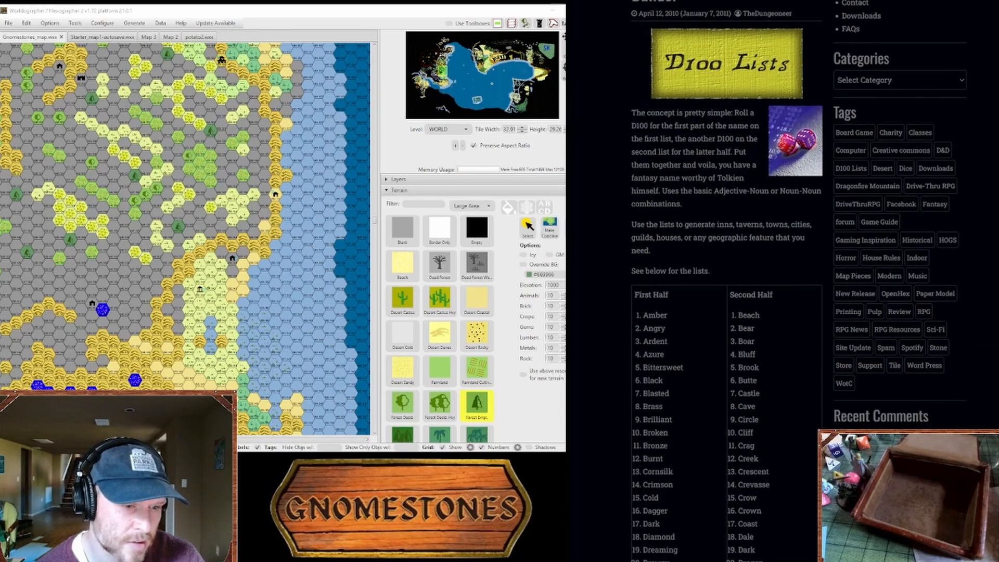
scroll(799, 281, "down", 12)
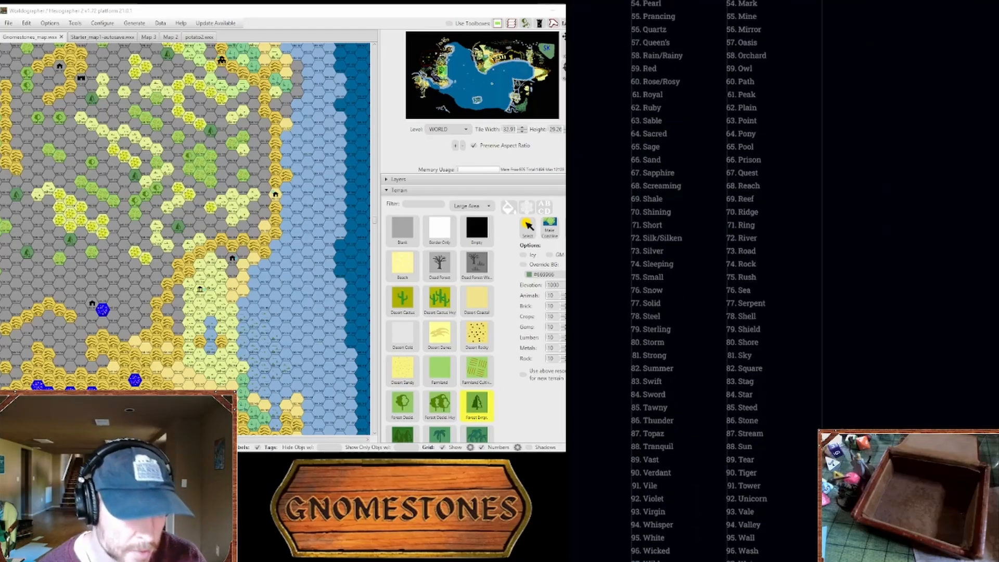
scroll(799, 281, "up", 4)
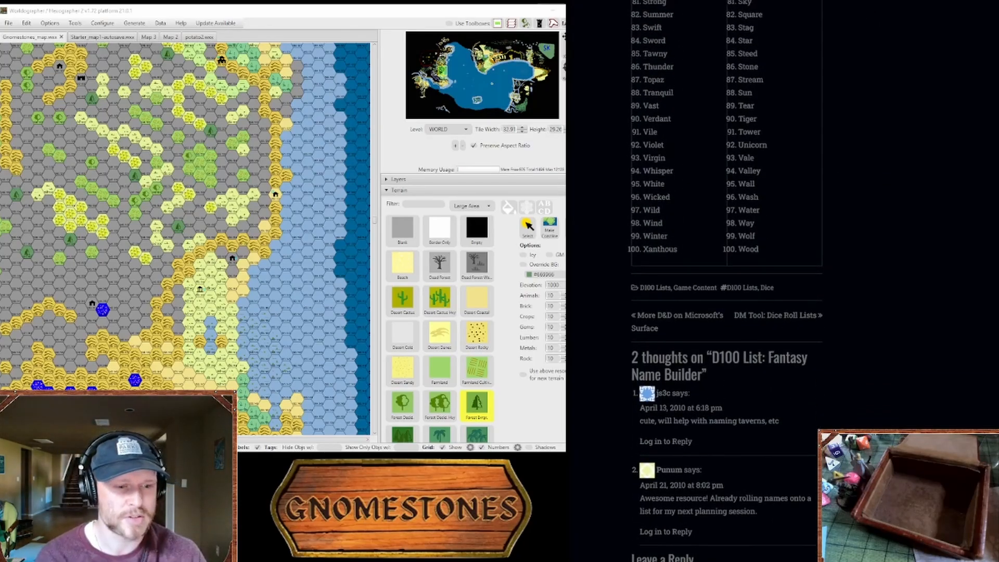
scroll(722, 281, "up", 1)
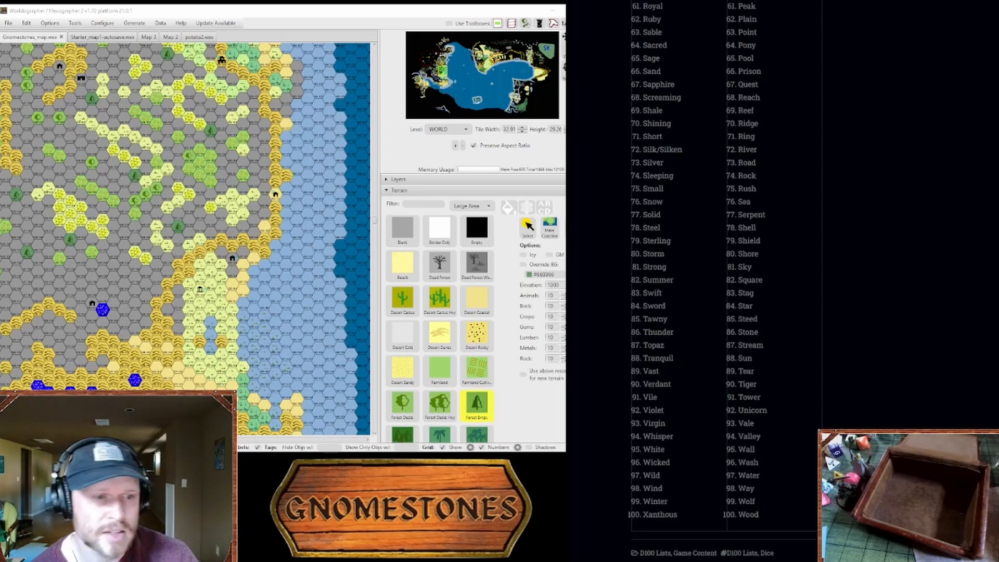
scroll(723, 281, "up", 1)
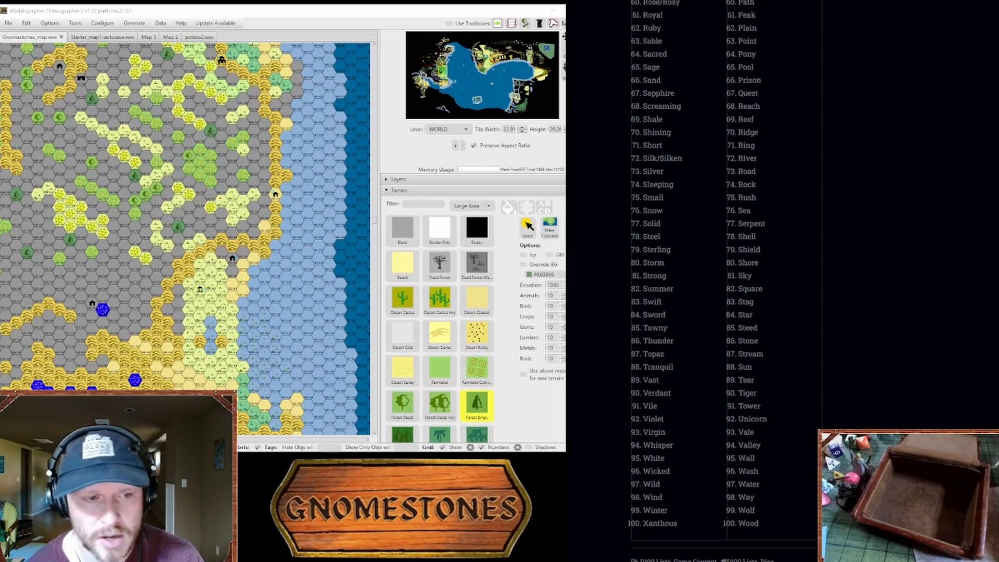
scroll(723, 281, "up", 20)
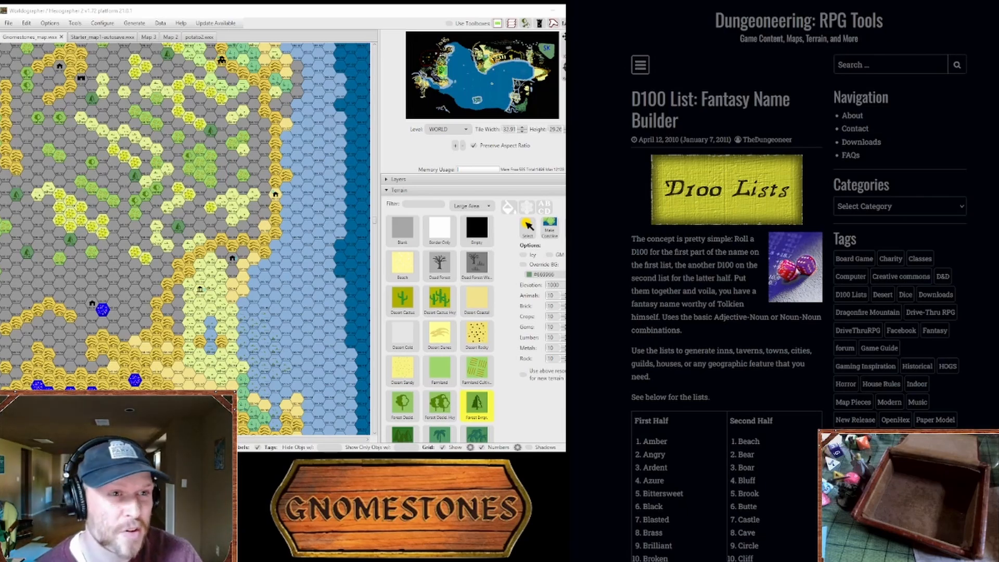
Step: Open the Tome of Adventure Design PDF and examine its table of contents
key("ctrl+Tab")
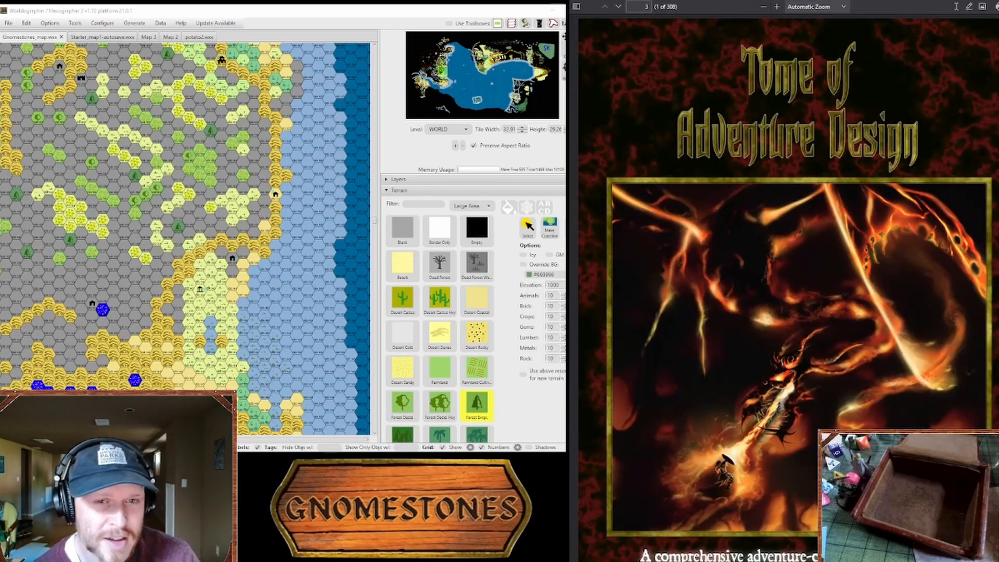
scroll(788, 287, "down", 15)
scroll(928, 203, "up", 15)
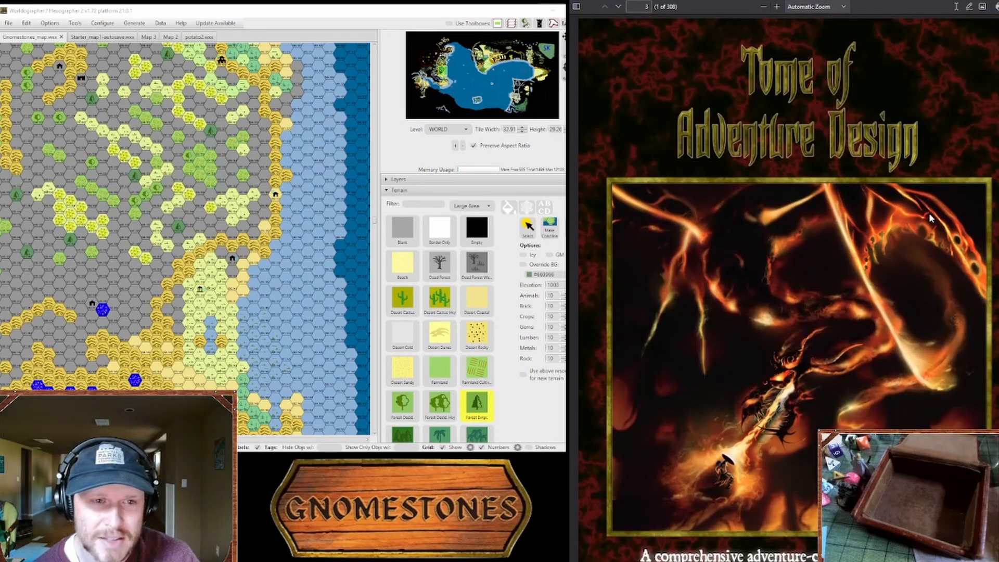
scroll(929, 214, "down", 10)
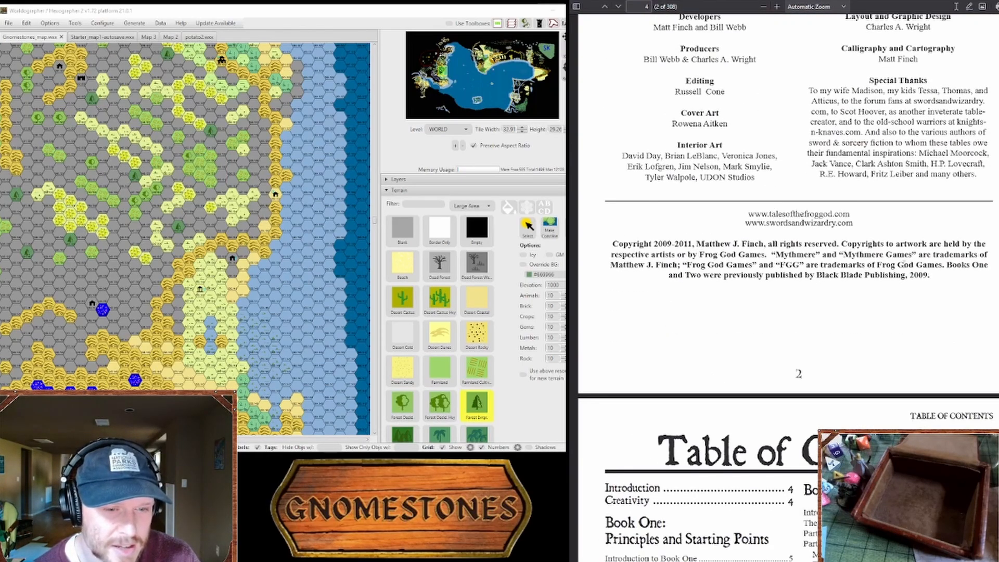
scroll(901, 290, "down", 3)
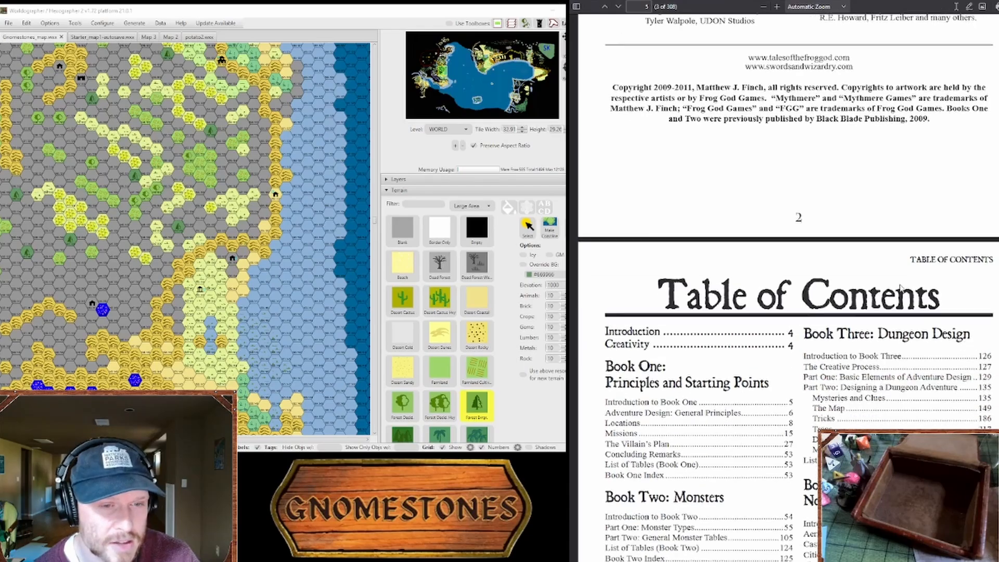
scroll(900, 288, "down", 5)
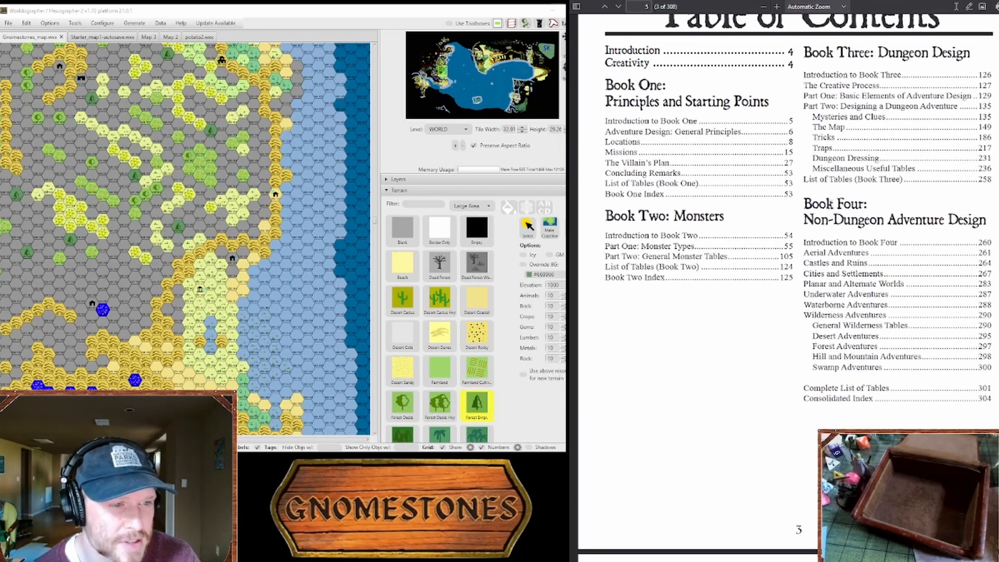
Step: Skim Book One's adventure principles, location tables and patron tables in the Tome of Adventure Design, then return to the cover
scroll(825, 207, "down", 15)
scroll(825, 207, "down", 12)
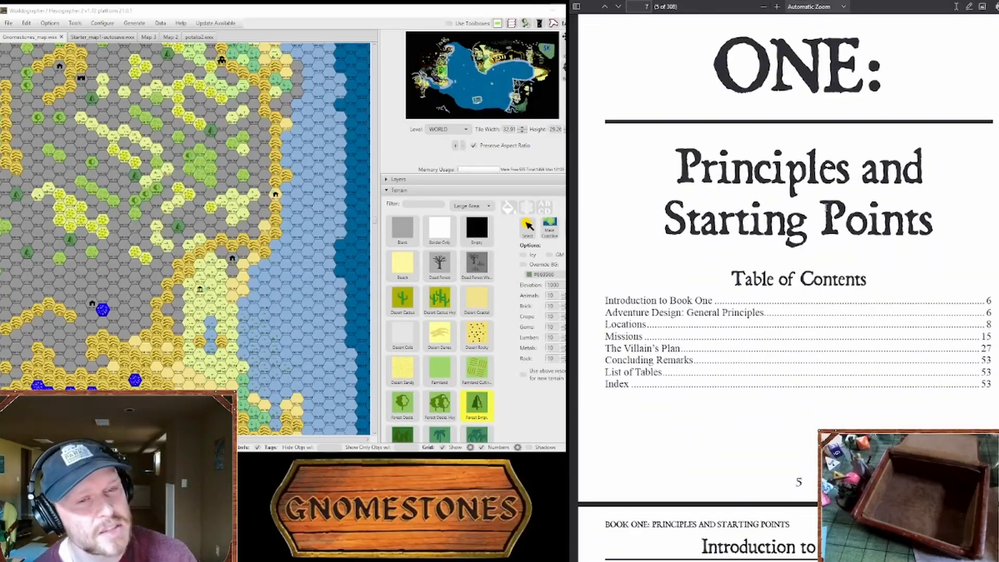
scroll(789, 286, "down", 5)
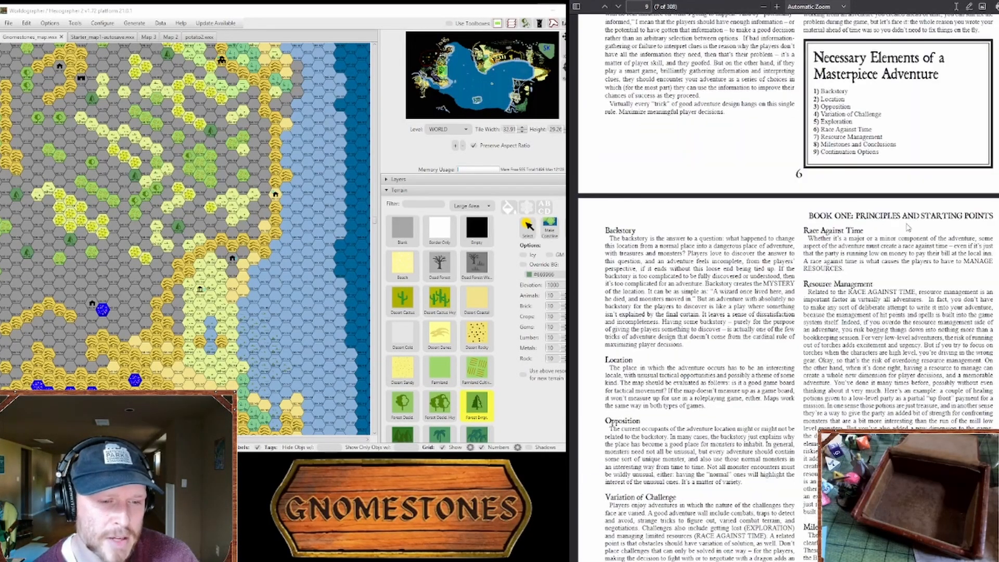
scroll(825, 206, "down", 20)
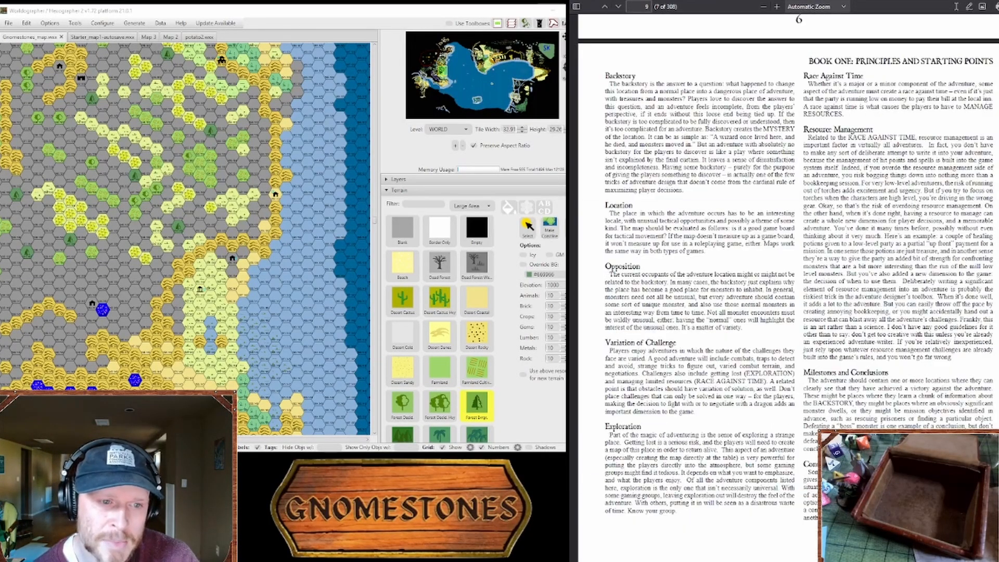
scroll(825, 206, "down", 8)
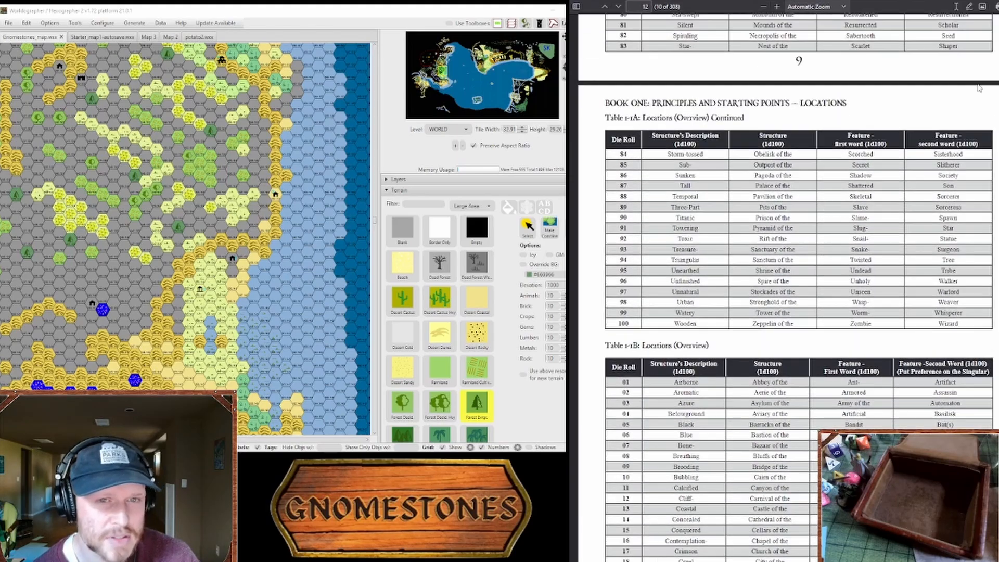
scroll(825, 207, "down", 12)
scroll(825, 207, "down", 20)
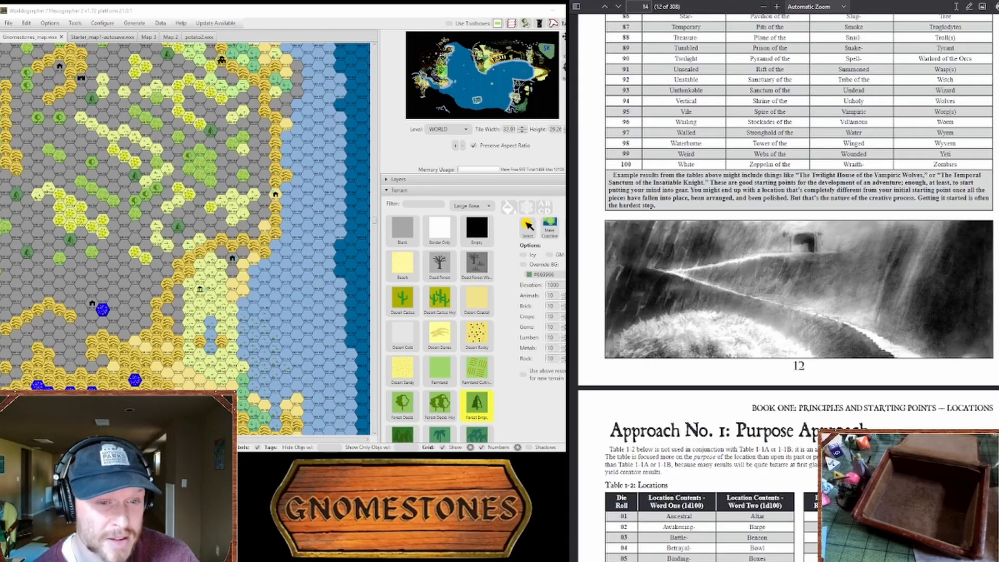
scroll(789, 287, "down", 20)
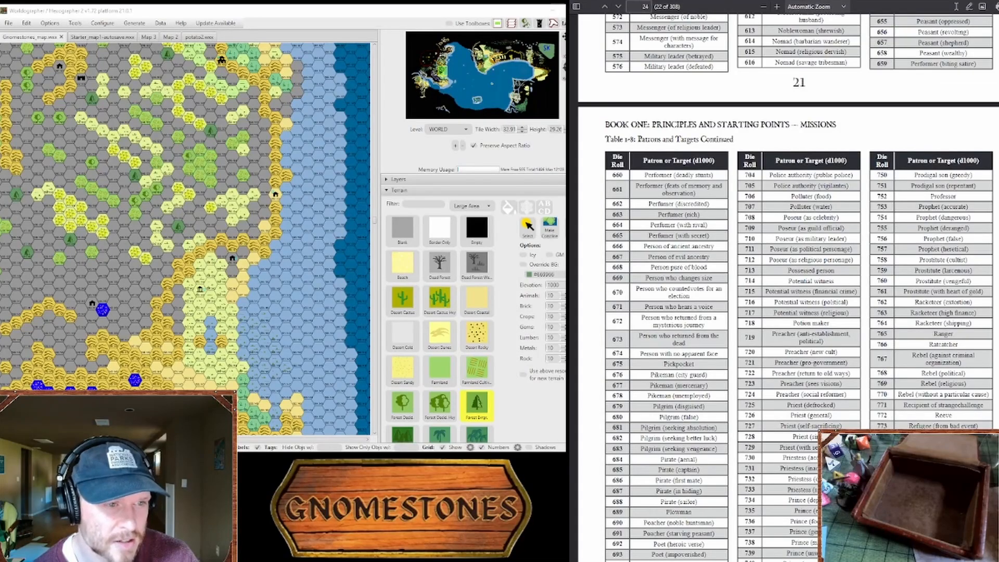
scroll(788, 287, "down", 20)
scroll(789, 286, "up", 20)
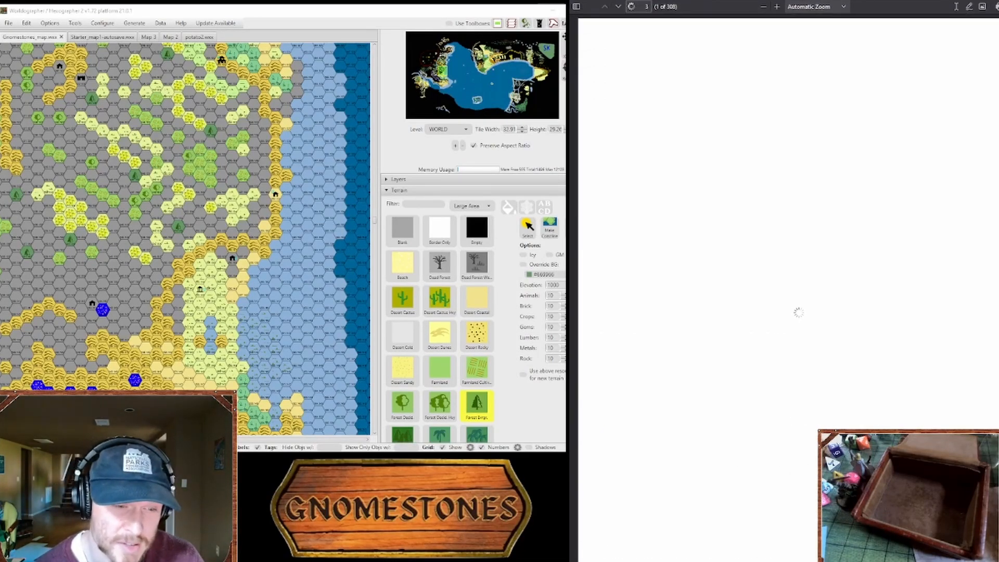
scroll(864, 181, "up", 1)
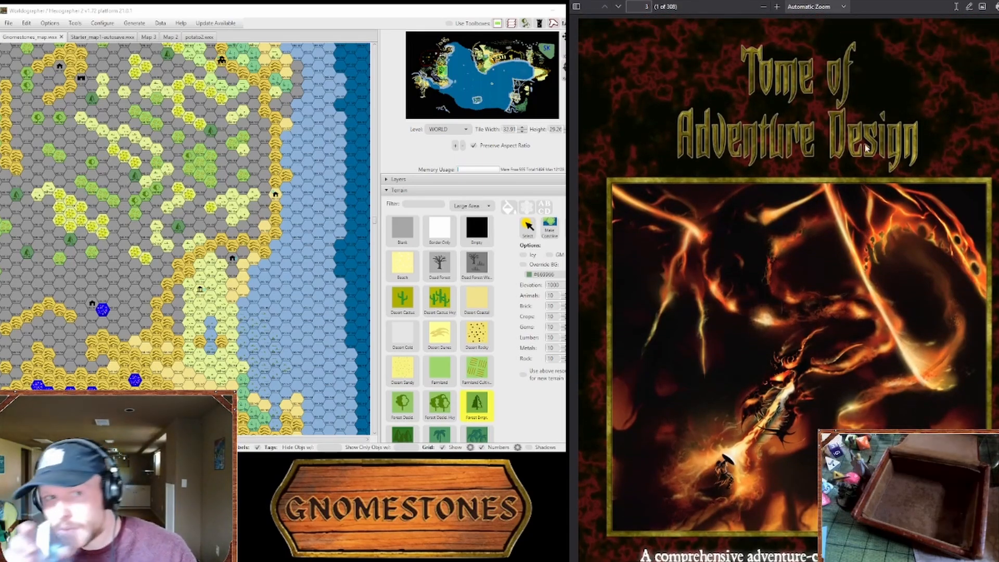
Step: Open the 101+ Terrain Features for Better Combats article and look through its Wilderness Terrain Features list
left_click(775, 1)
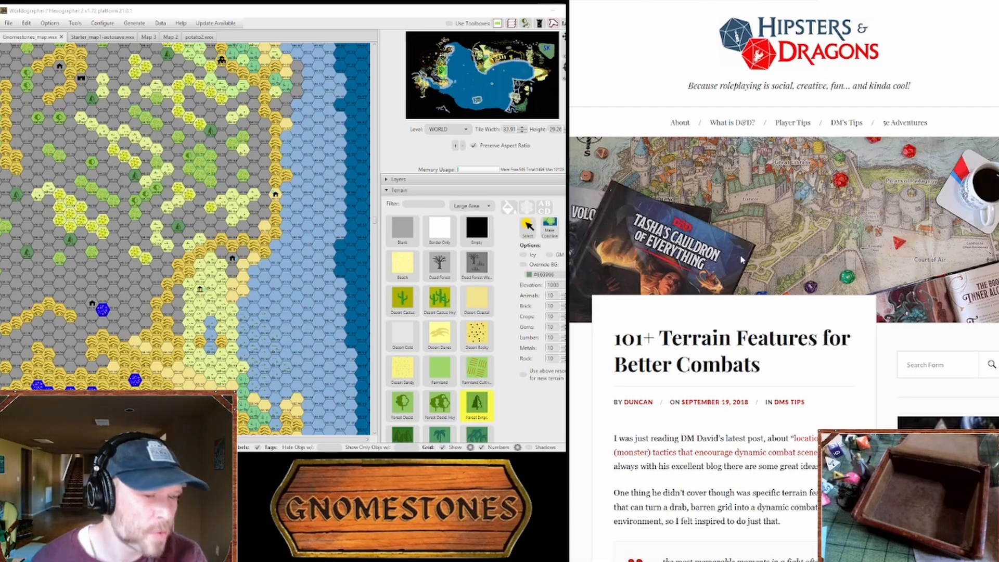
scroll(781, 291, "down", 9)
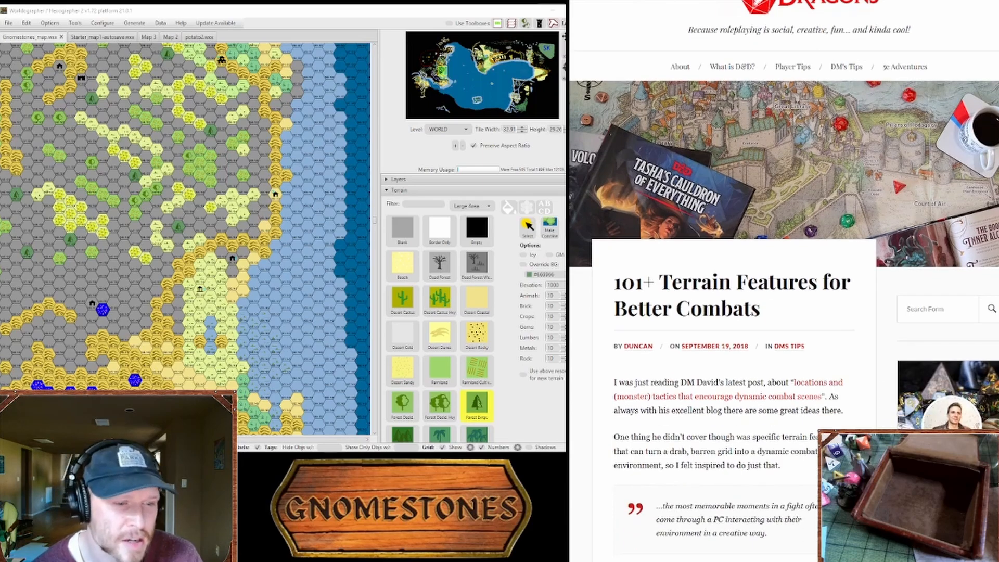
scroll(780, 292, "up", 9)
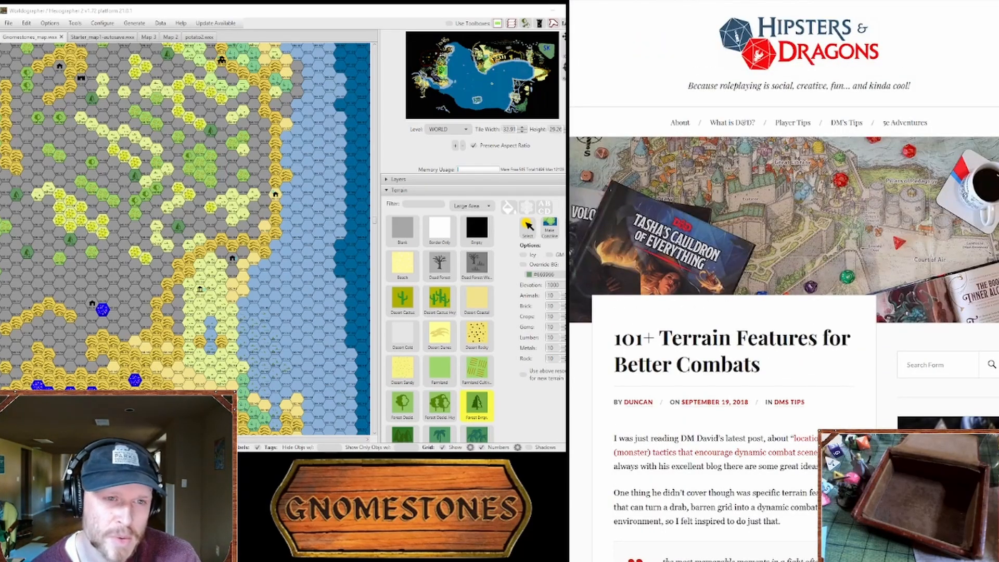
scroll(784, 282, "down", 15)
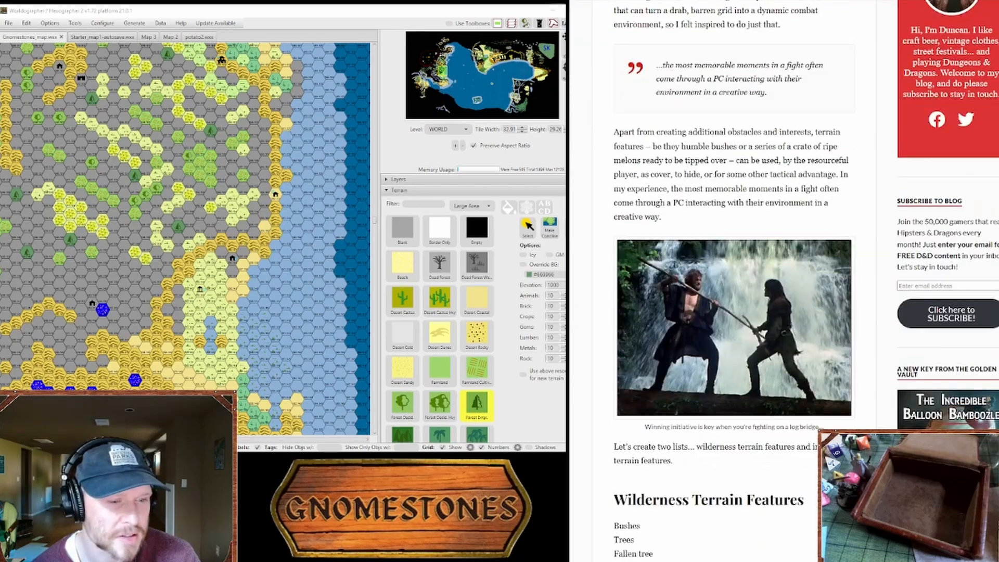
scroll(781, 281, "down", 10)
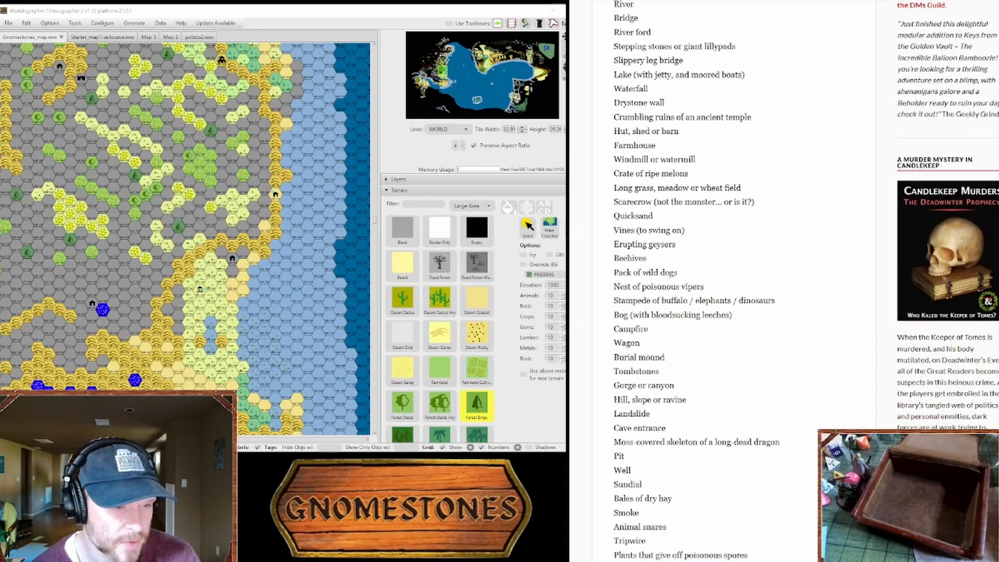
Step: Look through the article's remaining wilderness, weather and dungeon or indoor terrain feature lists, and return to its title
scroll(781, 281, "down", 10)
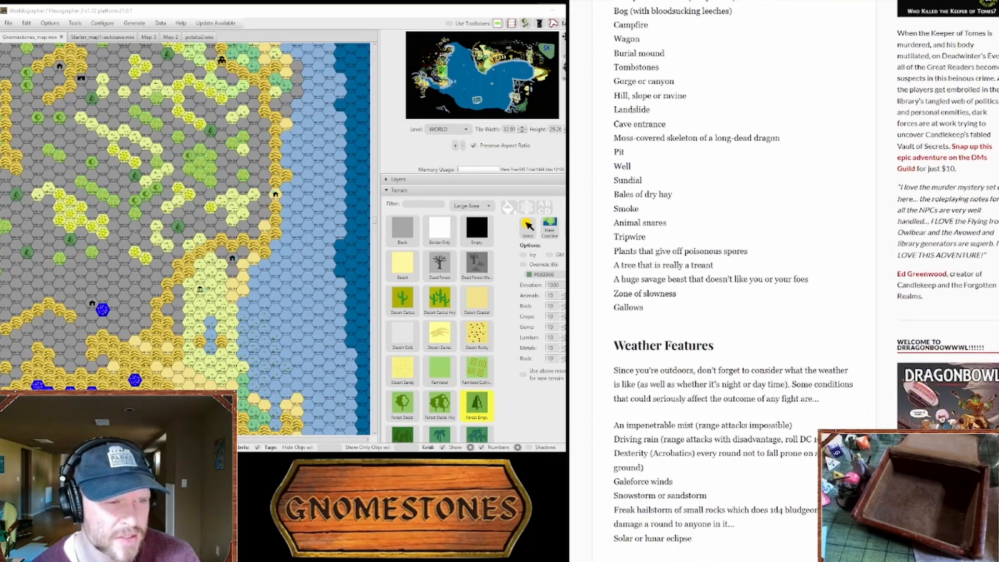
scroll(781, 281, "down", 4)
scroll(781, 281, "up", 8)
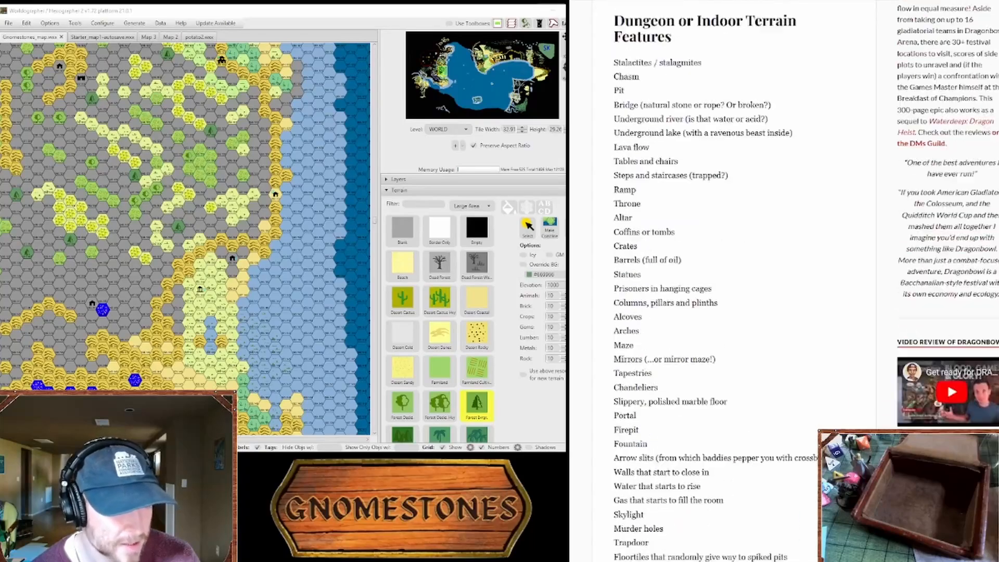
scroll(780, 281, "down", 15)
scroll(781, 281, "up", 20)
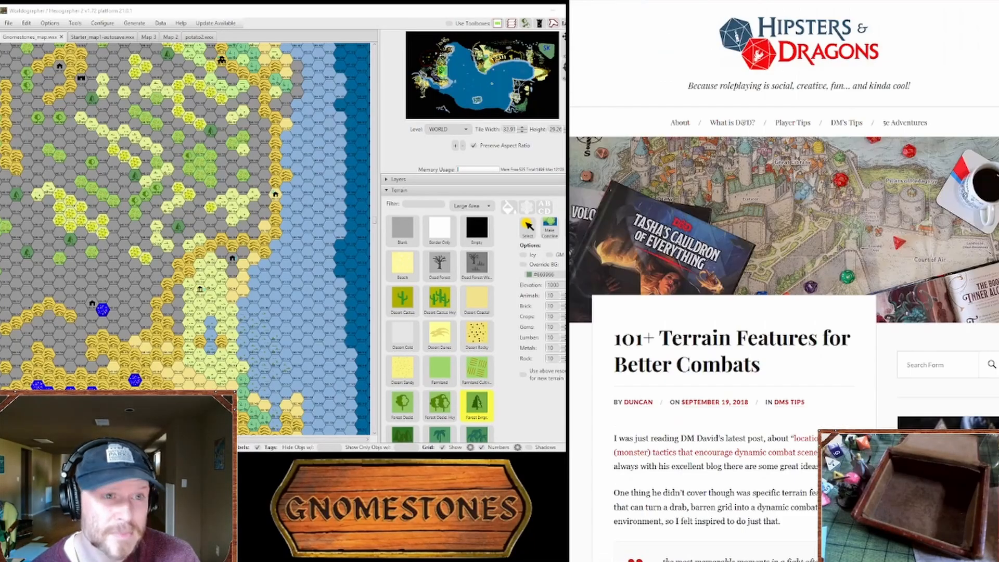
Step: Switch to the Gnomestones website, look over its Maps and Home pages, and check which GM Resources are listed
key("ctrl+Tab")
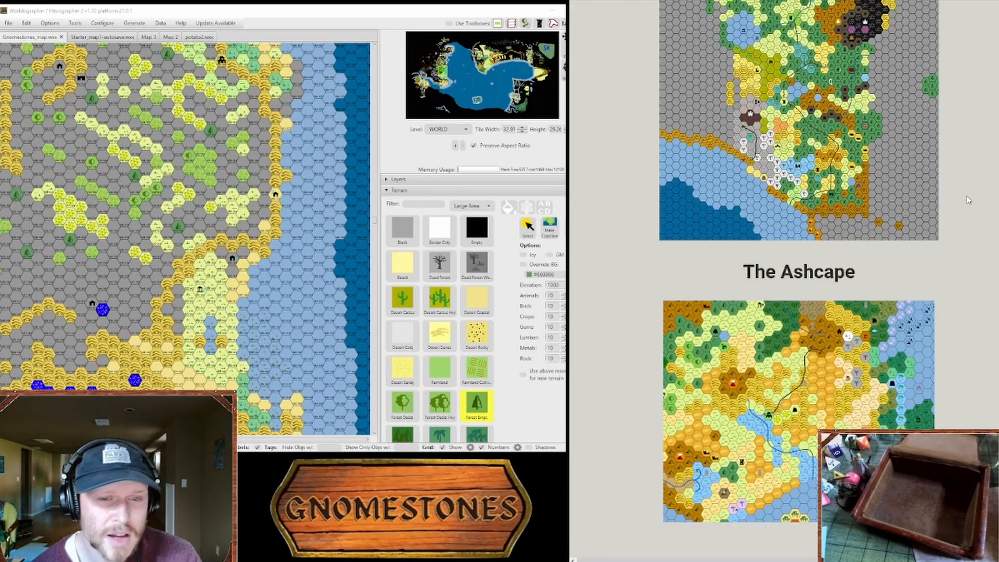
scroll(781, 281, "up", 15)
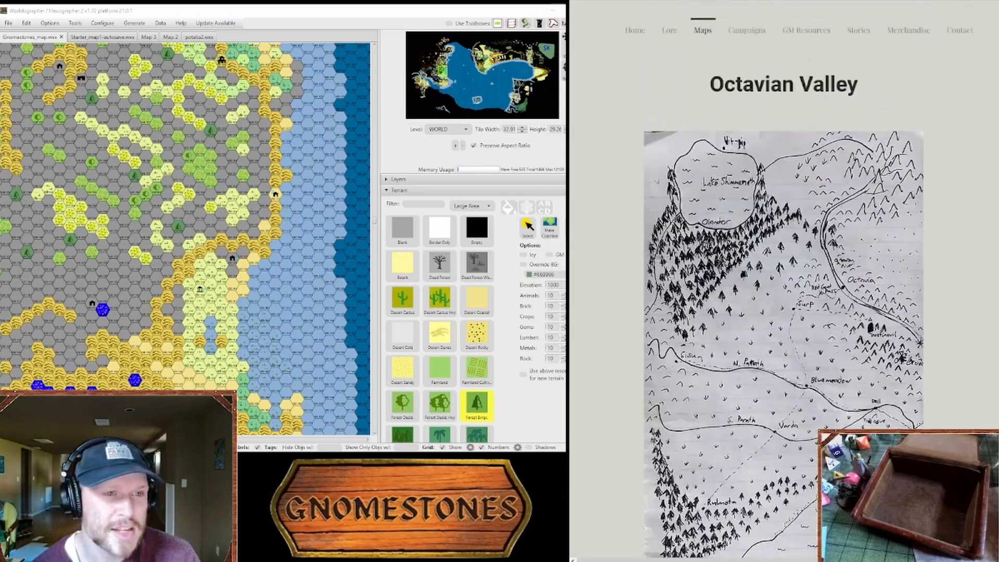
left_click(638, 31)
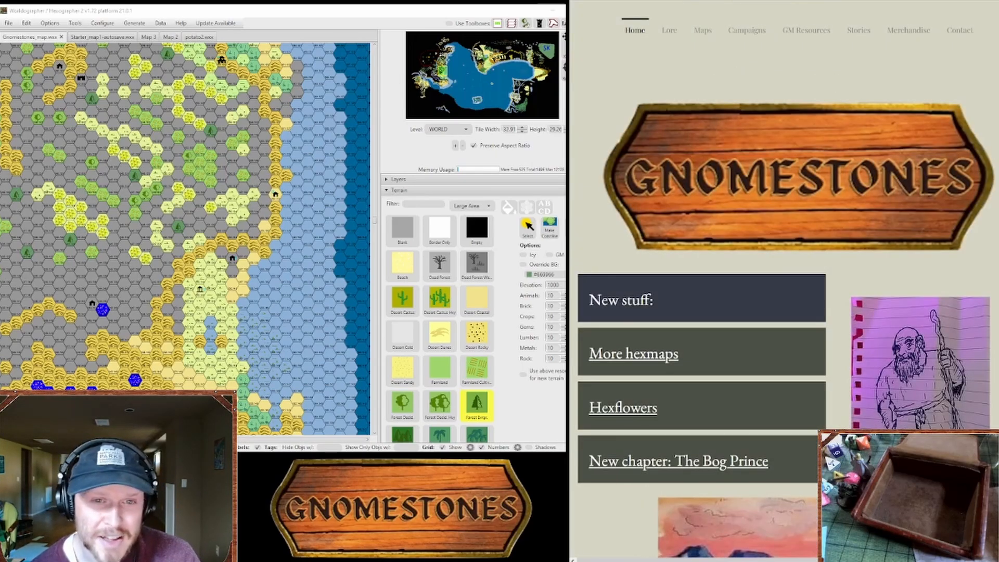
scroll(996, 150, "down", 2)
scroll(785, 281, "down", 2)
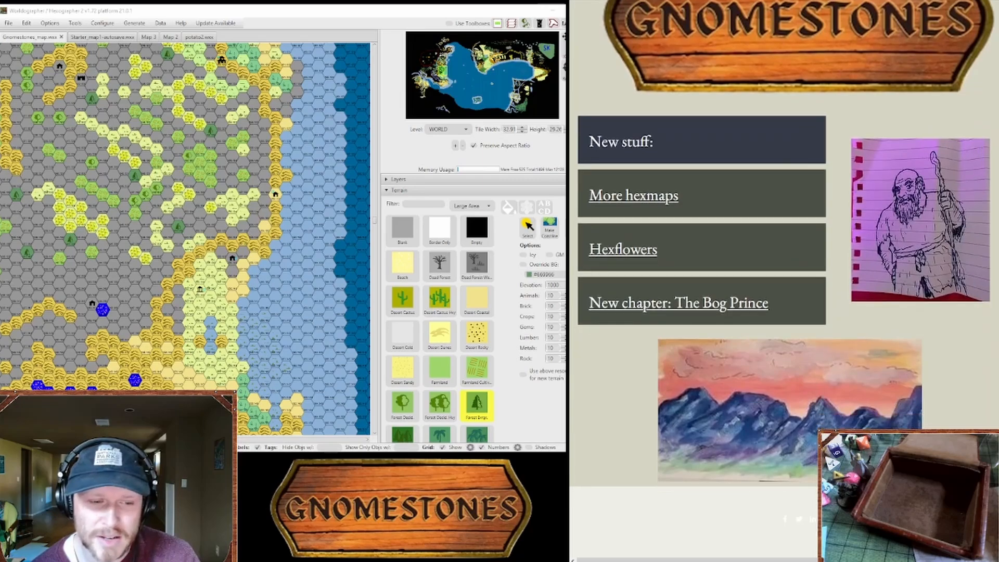
scroll(786, 281, "up", 4)
mouse_move(804, 37)
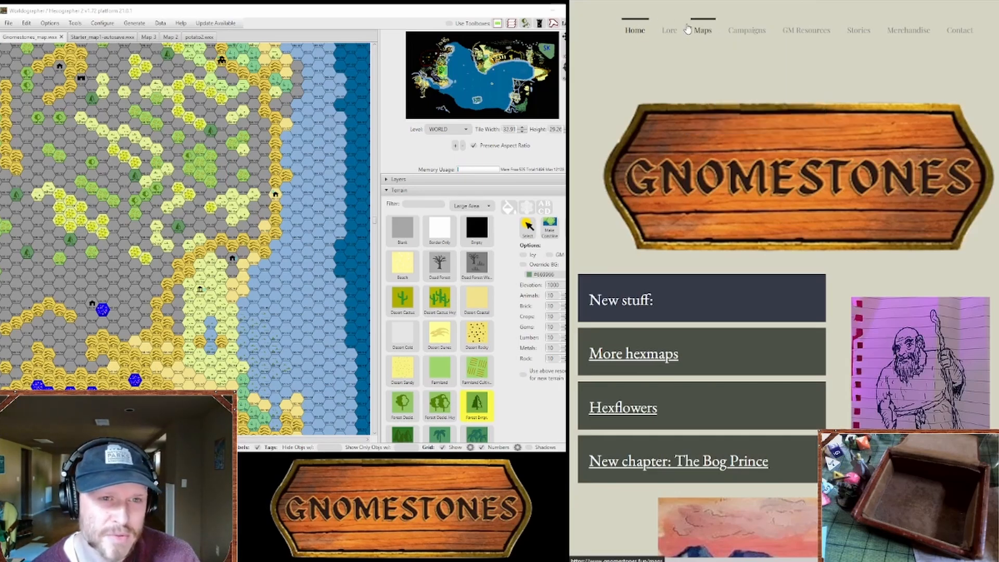
mouse_move(865, 45)
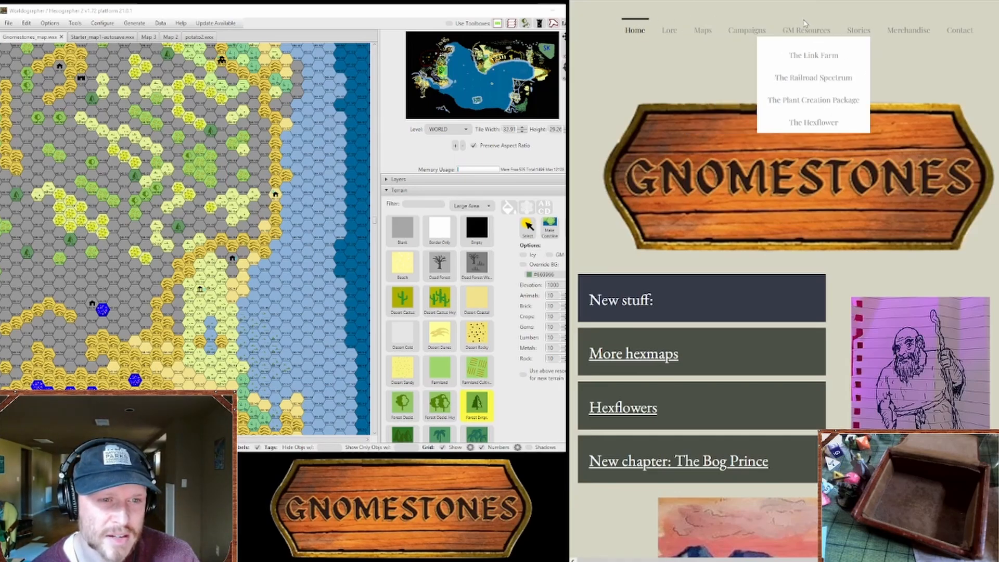
Step: Open the Starter Map Key document, and view the player types table in the Chart of Players document
left_click(839, 8)
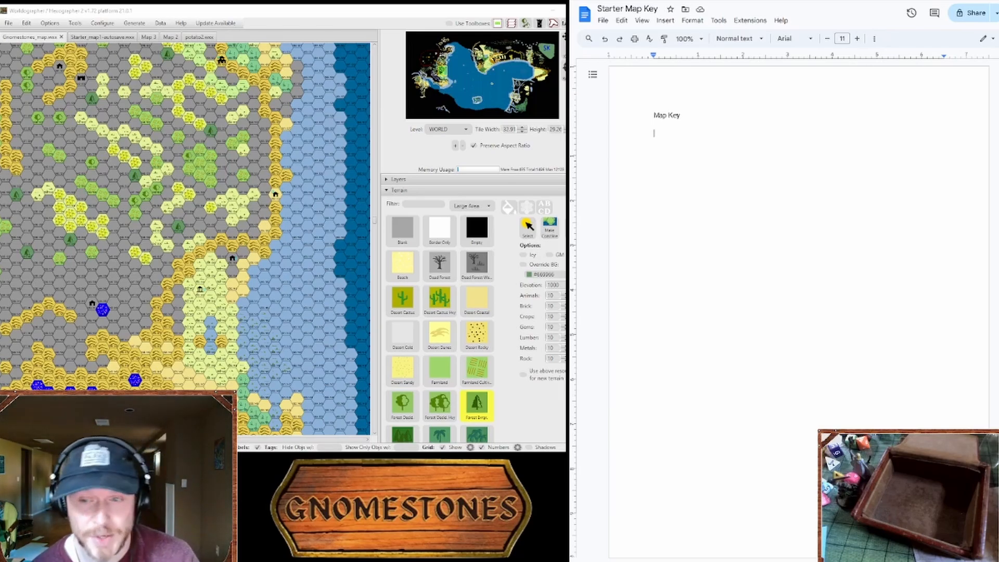
left_click(801, 1)
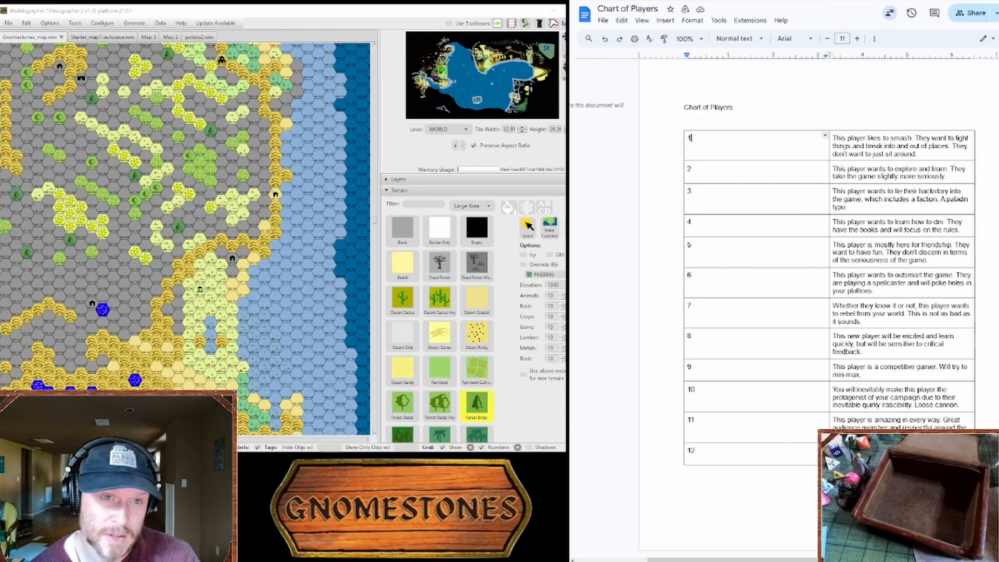
left_click(736, 136)
Step: Open the Lithuanian name generator on Fantasy Name Generators and look through its page
left_click(801, 1)
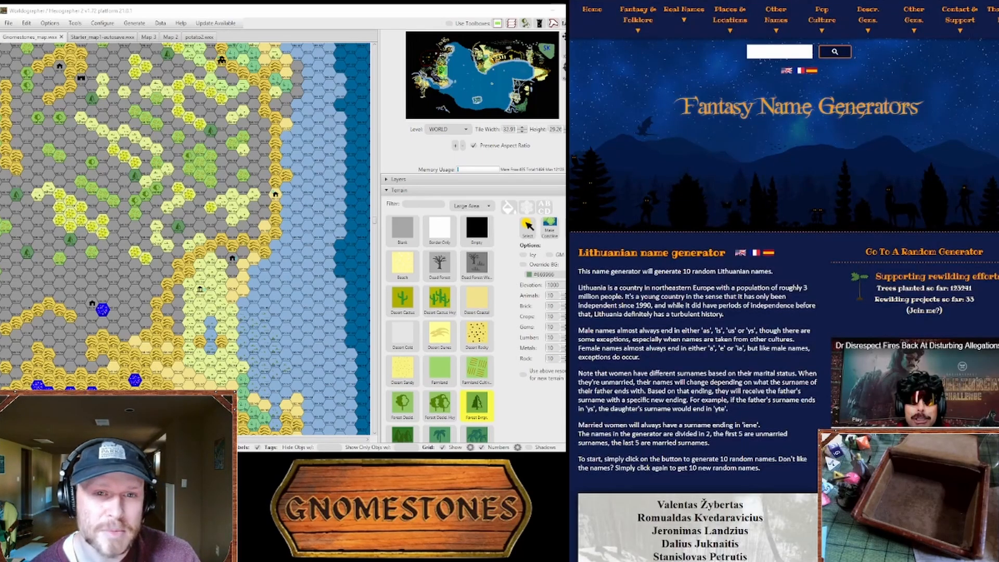
scroll(781, 291, "down", 5)
scroll(780, 292, "up", 5)
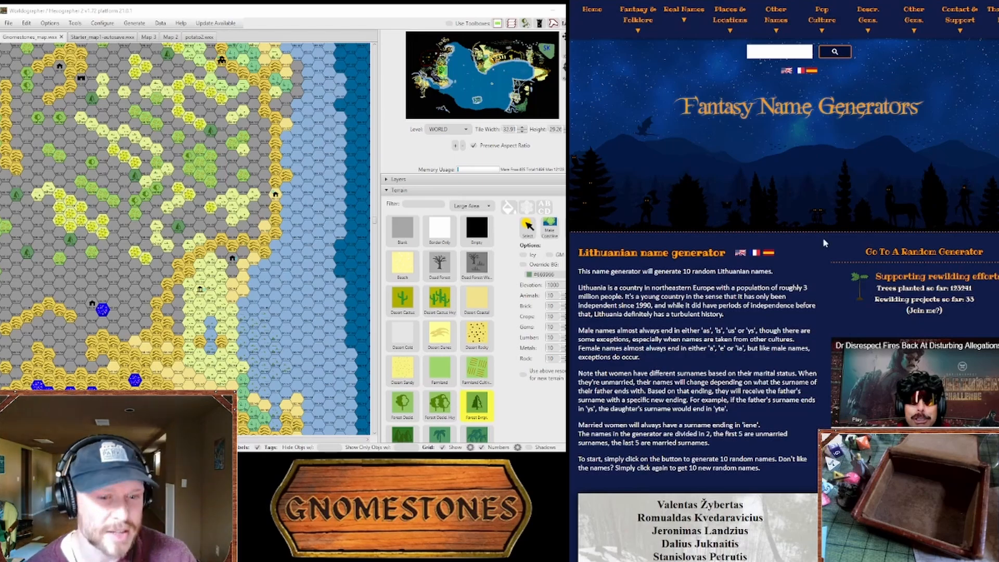
Step: Return to the Chart of Players and compare Map 2, Map 3 and the Gnomestones map in Worldographer, finishing on Map 3
left_click(882, 1)
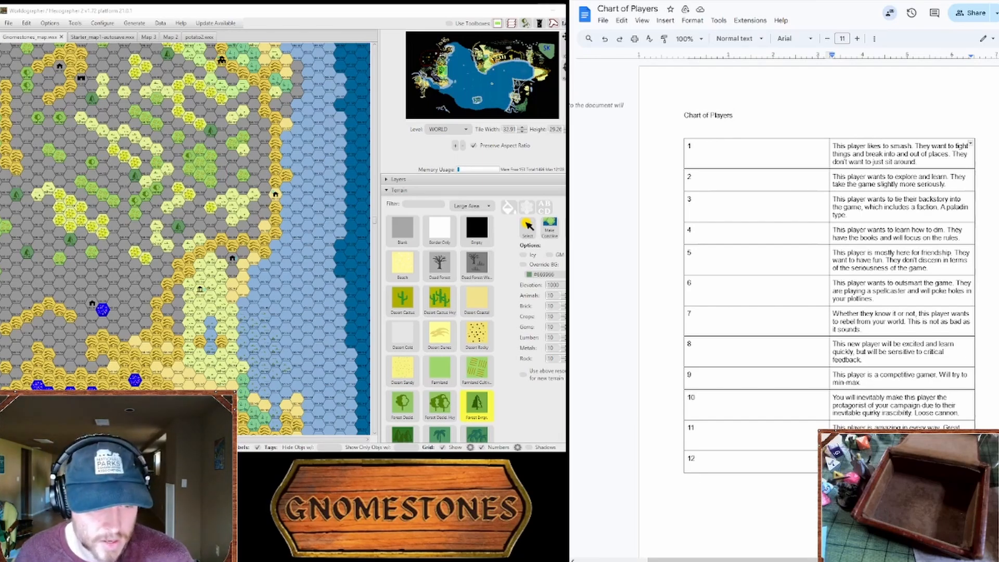
left_click(169, 39)
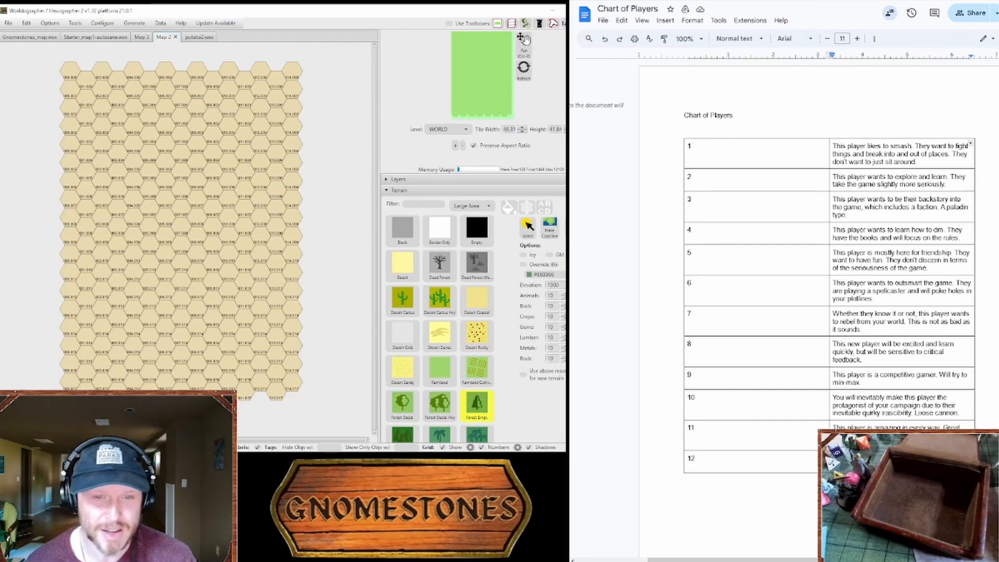
left_click(141, 37)
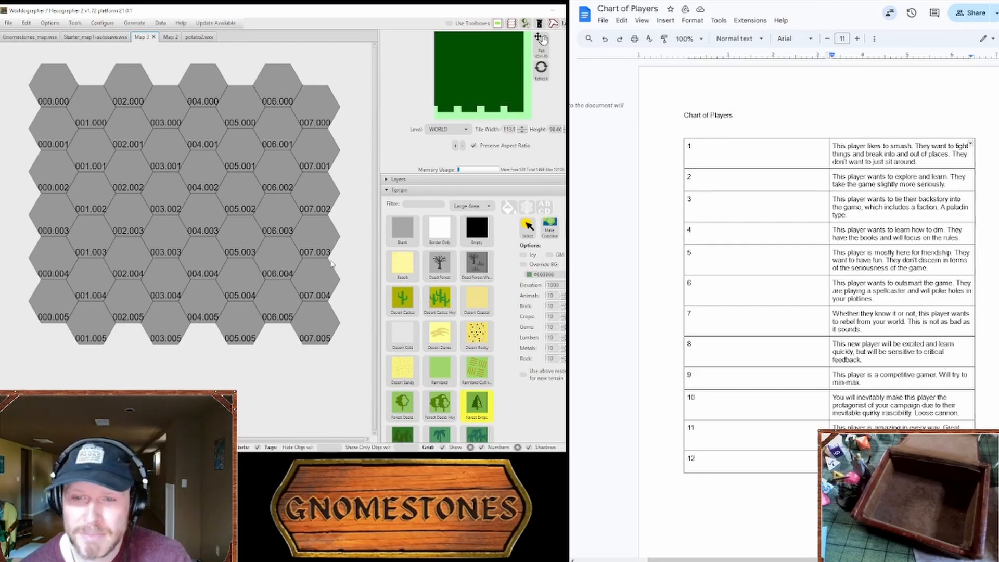
left_click(30, 37)
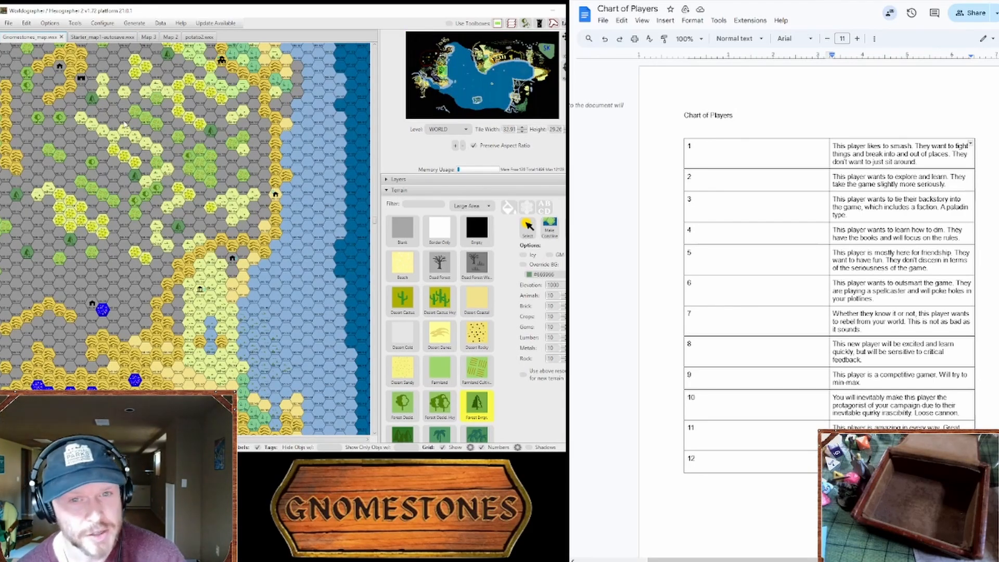
left_click(153, 37)
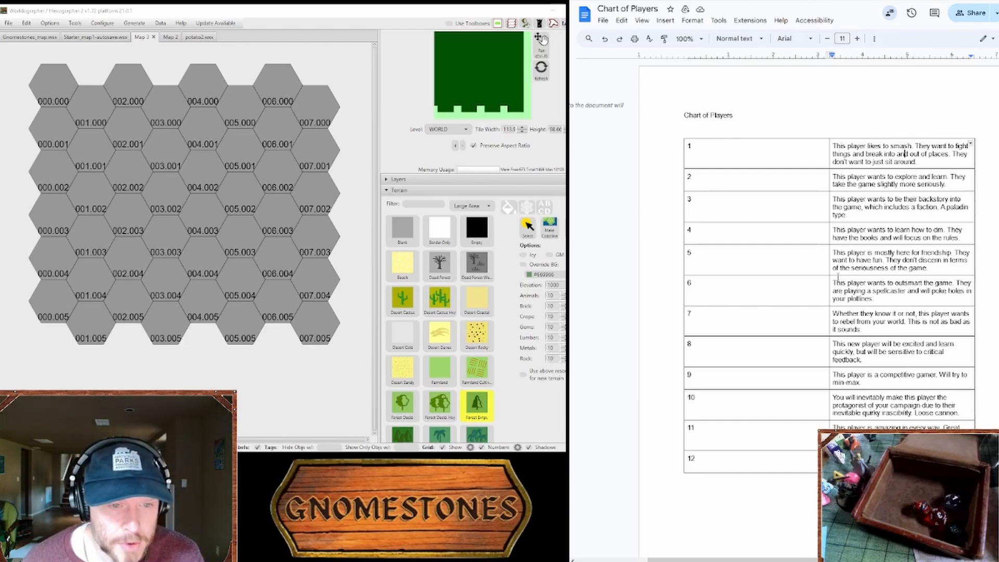
Step: Read the player descriptions for entries 3, 6 and 11 in the Chart of Players
left_click_drag(888, 200, 899, 230)
left_click(890, 212)
left_click(898, 230)
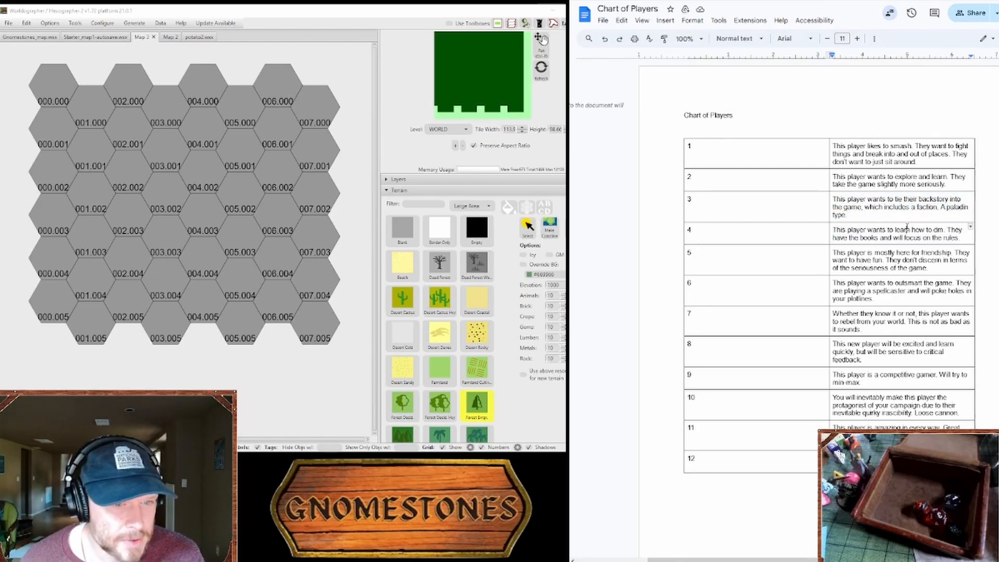
left_click_drag(896, 283, 932, 297)
left_click(901, 297)
left_click(900, 281)
left_click(967, 291)
left_click(921, 291)
left_click(932, 296)
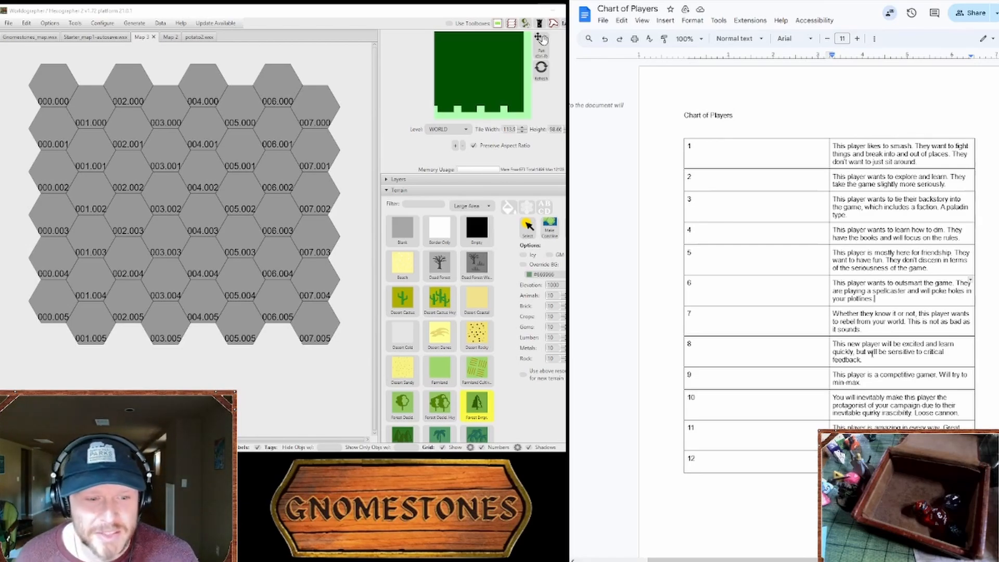
mouse_move(861, 413)
left_mouse_down()
mouse_move(872, 419)
mouse_move(854, 426)
mouse_move(869, 425)
left_mouse_up()
left_click(874, 425)
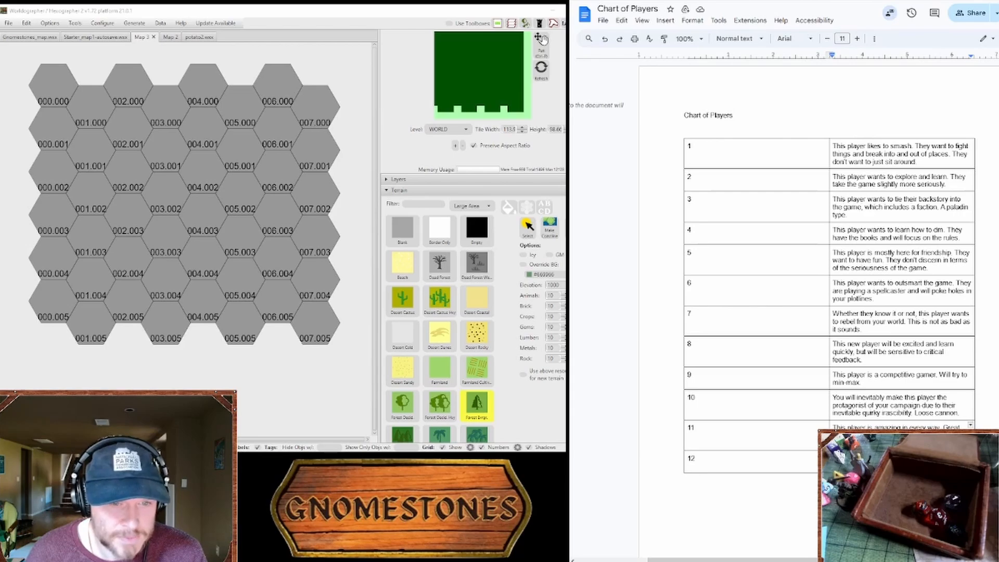
Step: Record the rolled player types as "1,3,6,11" below the Chart of Players table
left_click(772, 508)
type("1,")
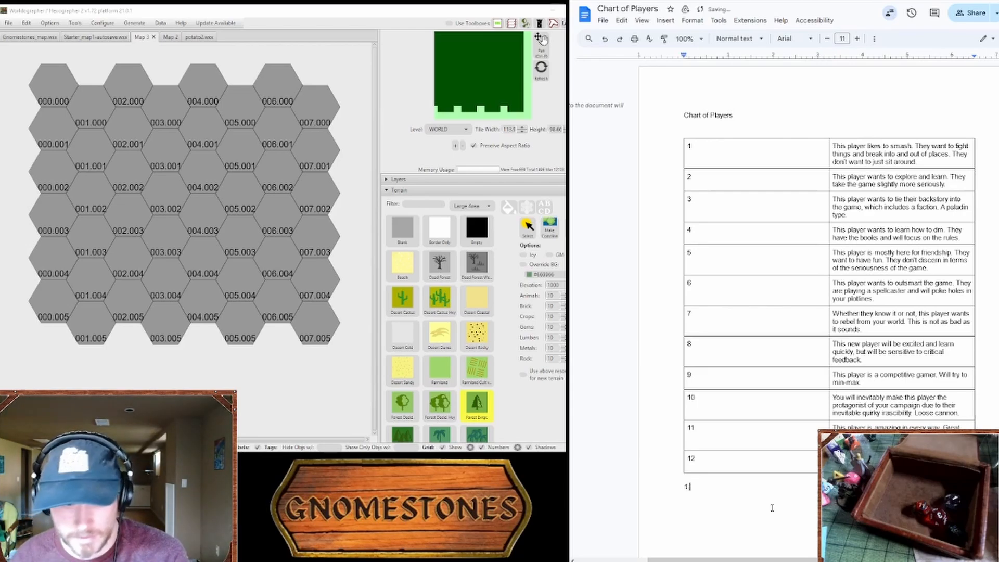
type("3,6,11")
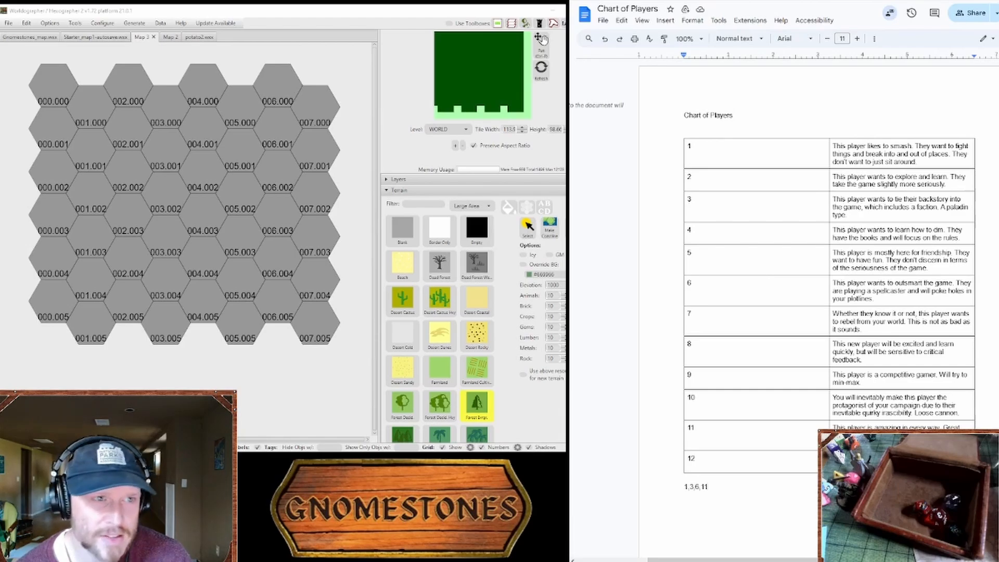
Step: Switch to the D100 Lists: Terrain Types page and look up terrain entries in its numbered list
key("ctrl+Tab")
key("ctrl+Tab")
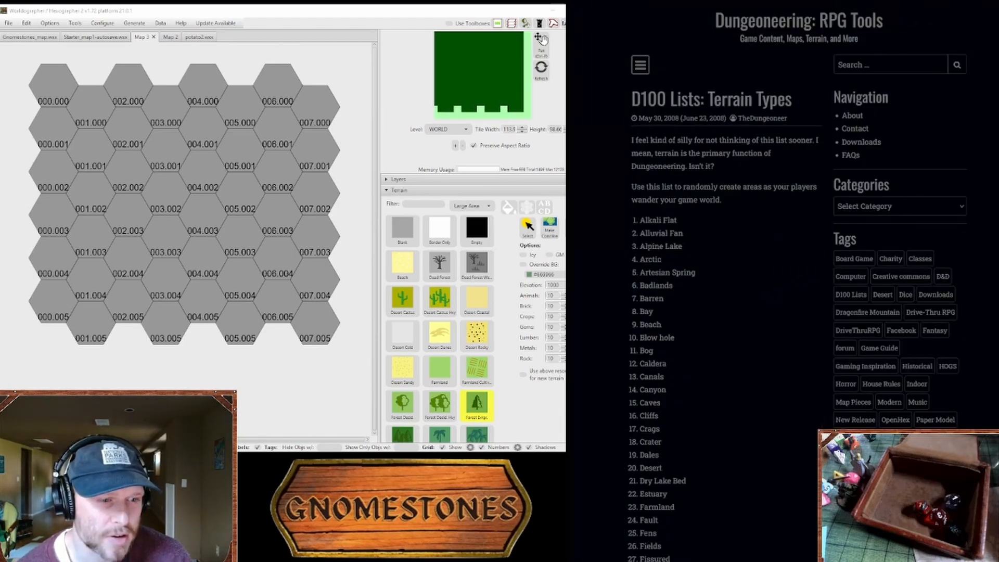
scroll(687, 141, "down", 3)
scroll(729, 135, "up", 3)
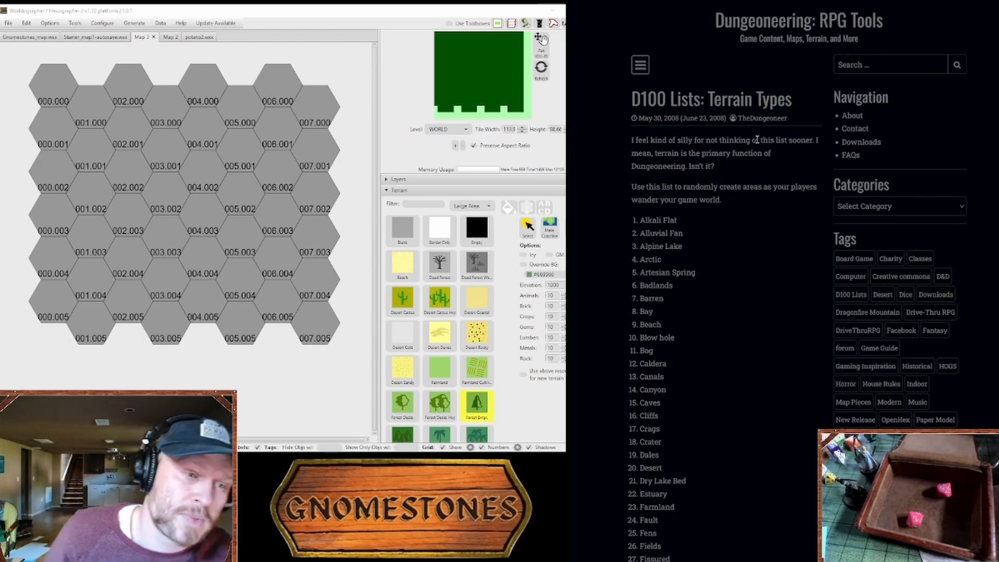
scroll(745, 268, "down", 15)
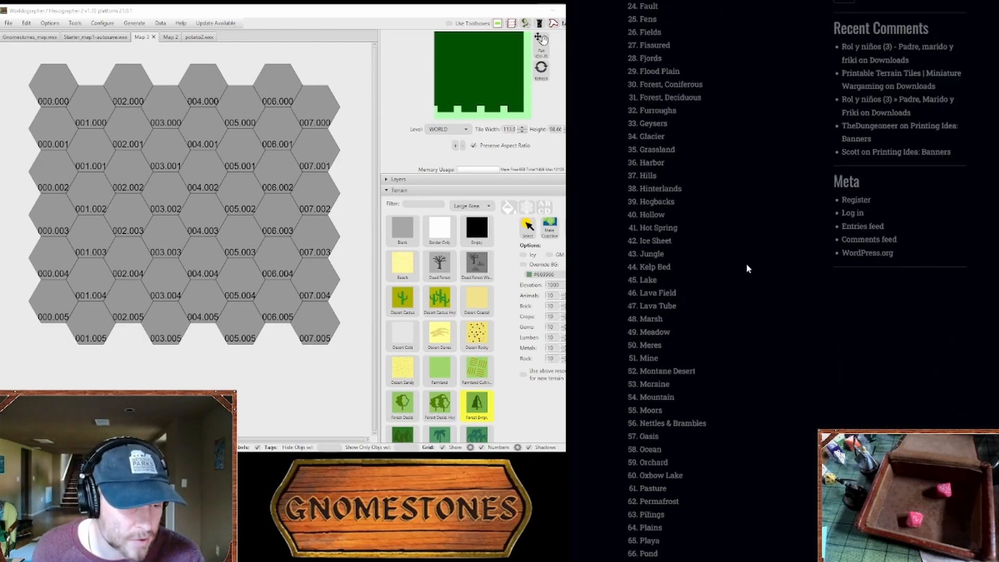
scroll(749, 263, "down", 5)
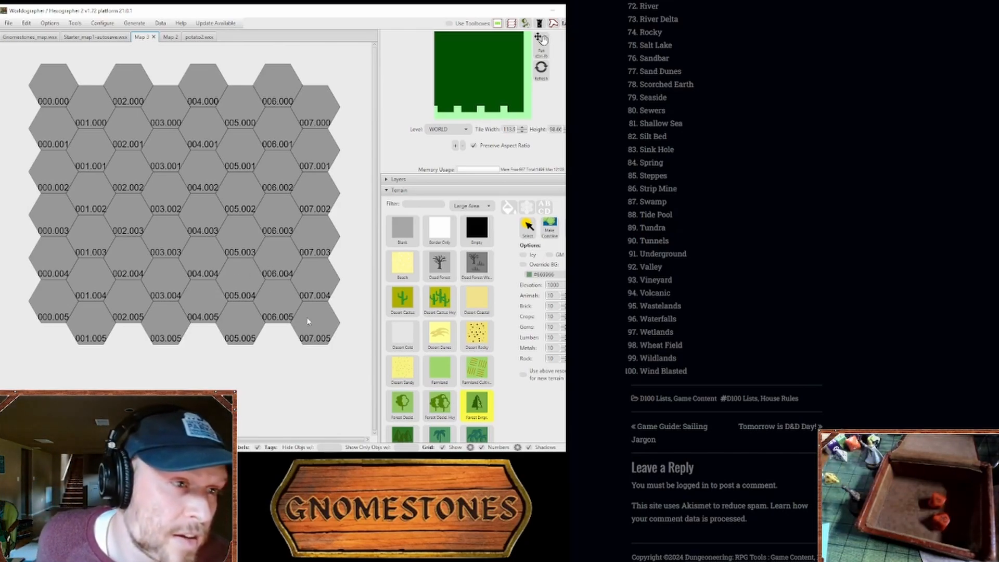
scroll(729, 281, "up", 10)
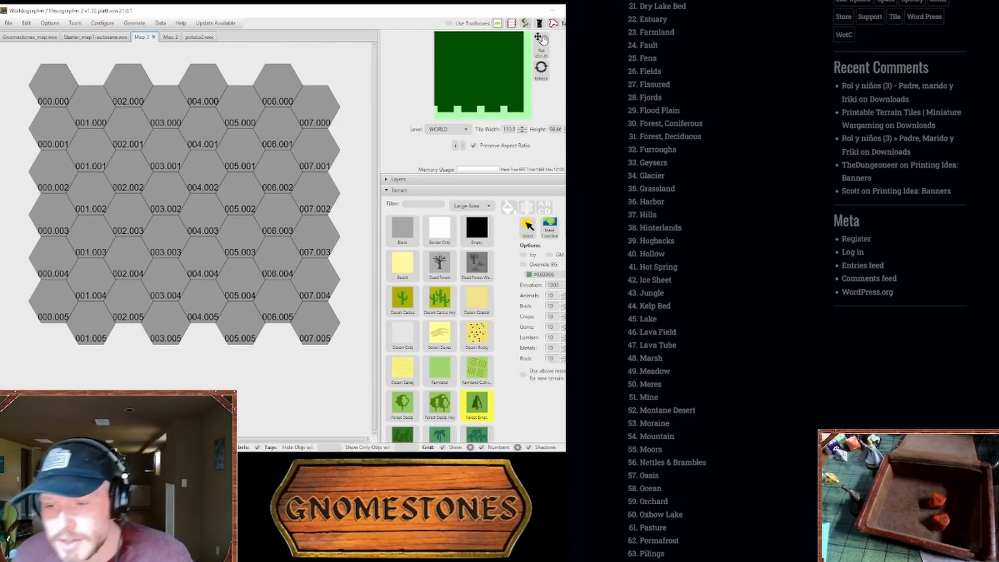
Step: Browse the terrain types available for Map 3 in Worldographer and select Grassland
scroll(515, 385, "down", 3)
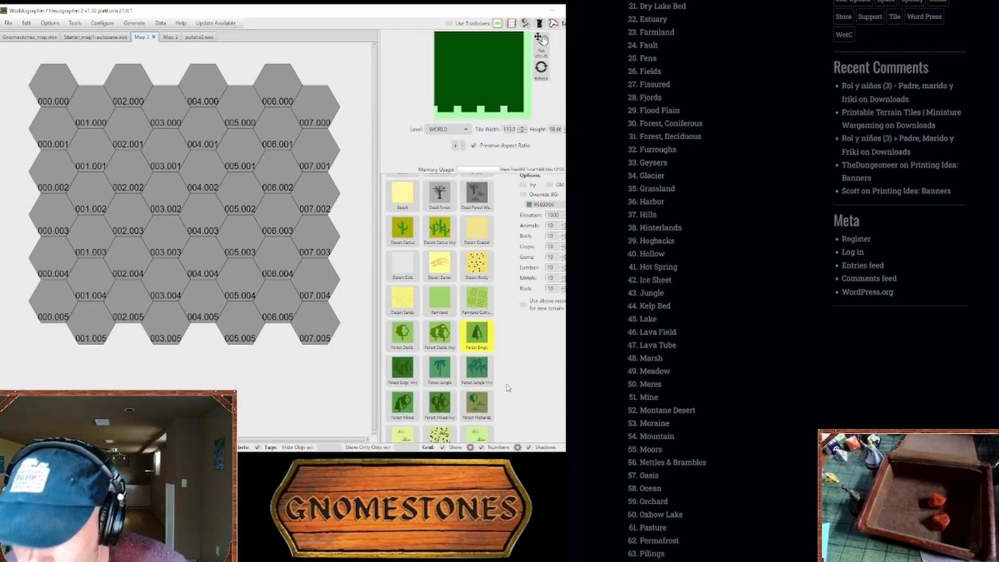
scroll(414, 410, "up", 3)
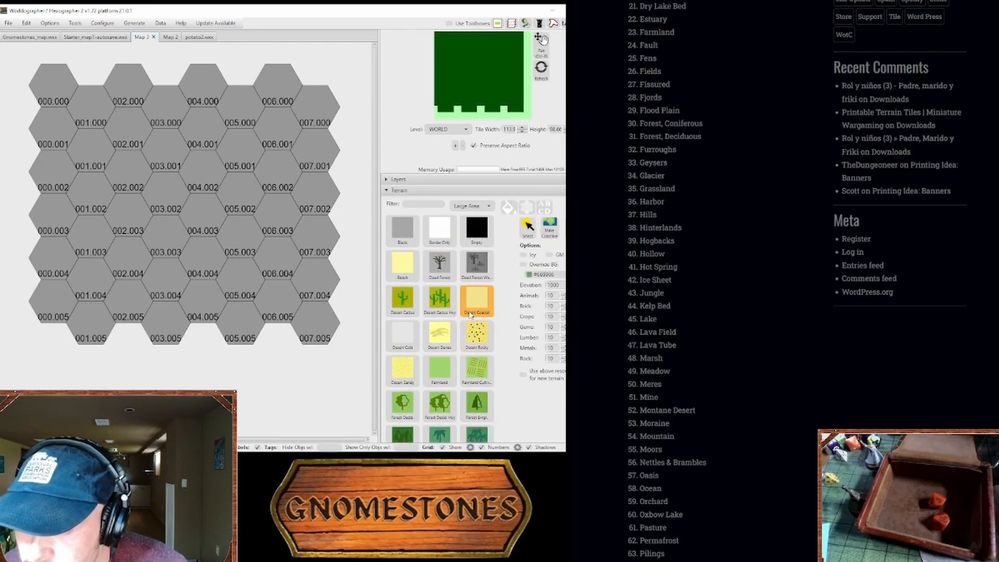
scroll(477, 302, "down", 4)
scroll(411, 271, "up", 4)
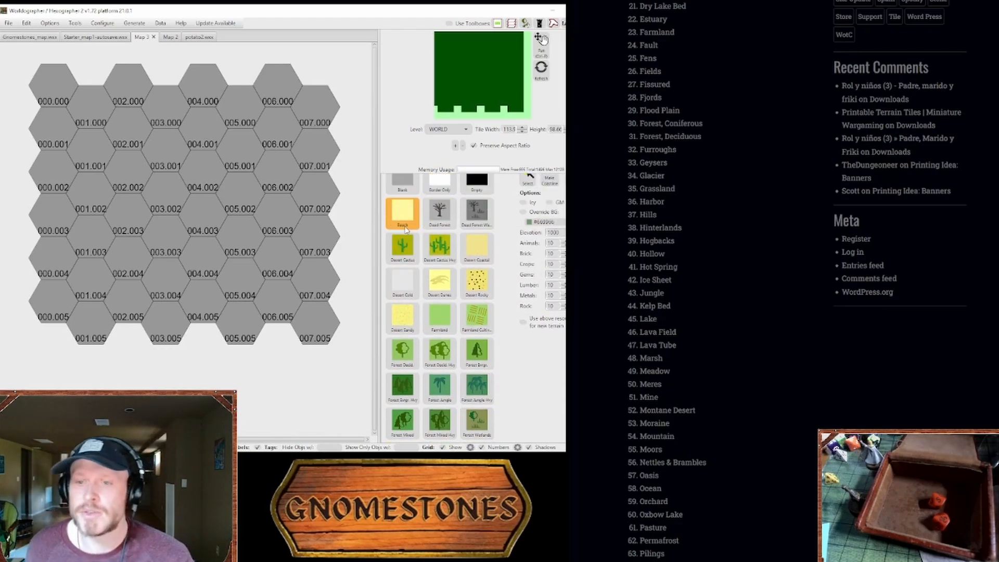
scroll(421, 304, "down", 4)
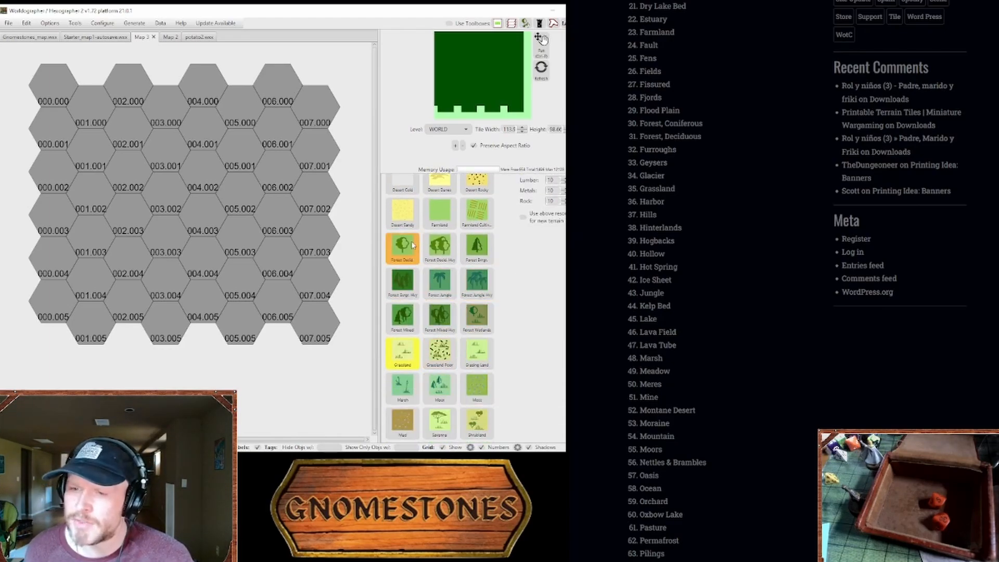
Step: View the Gnomestones map for reference, and return to the terrain options of the blank Map 3
left_click(39, 37)
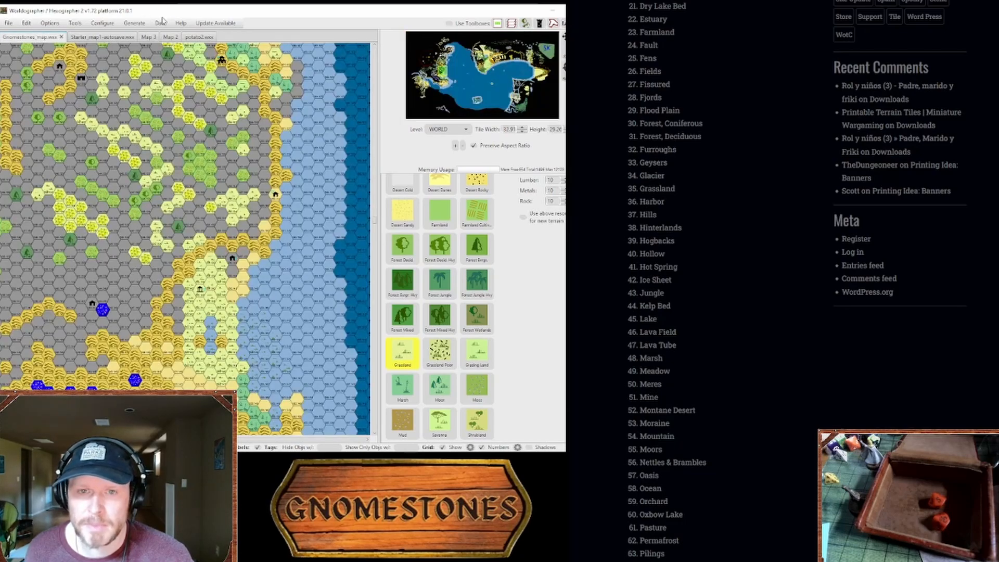
left_click(149, 37)
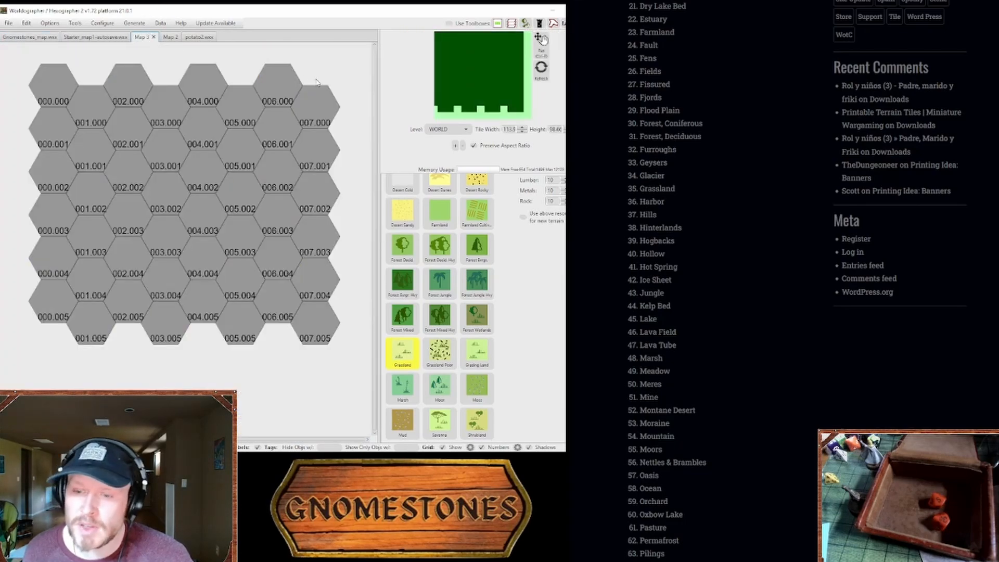
scroll(475, 228, "up", 3)
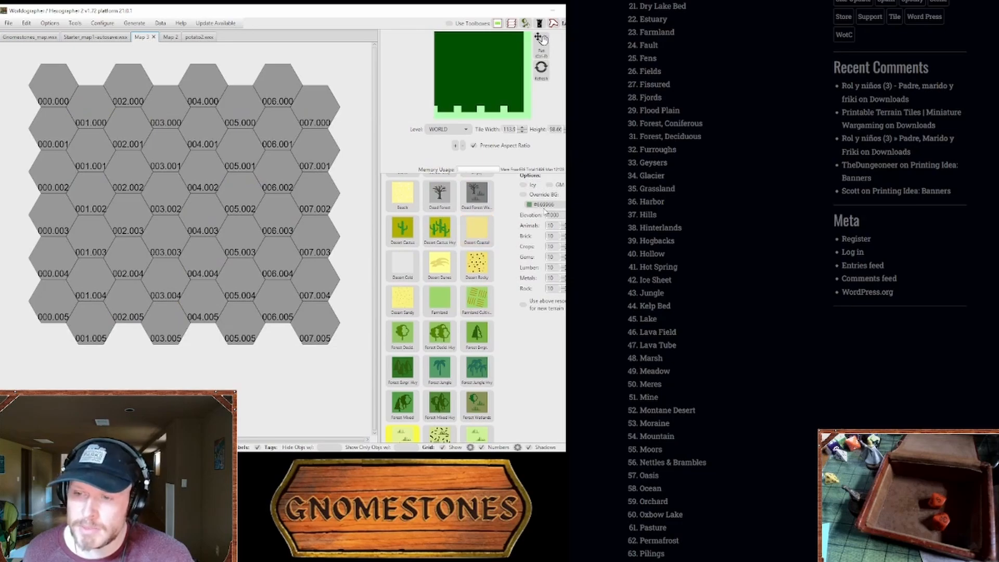
Step: Try painting a diagonal band of Grassland hexes on Map 3 with the background colour override enabled
left_click(523, 196)
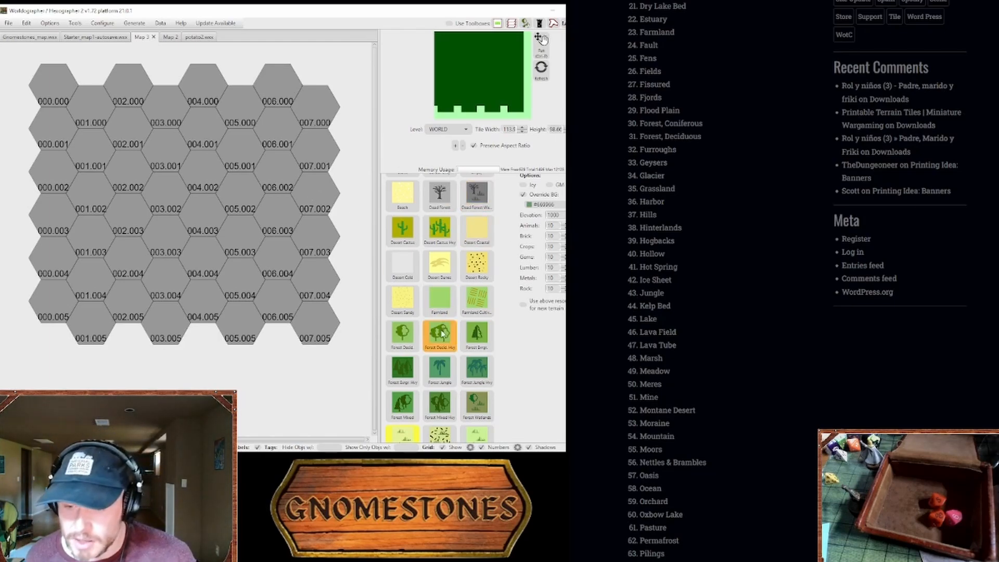
scroll(439, 335, "down", 1)
left_click(291, 242)
left_click(264, 237)
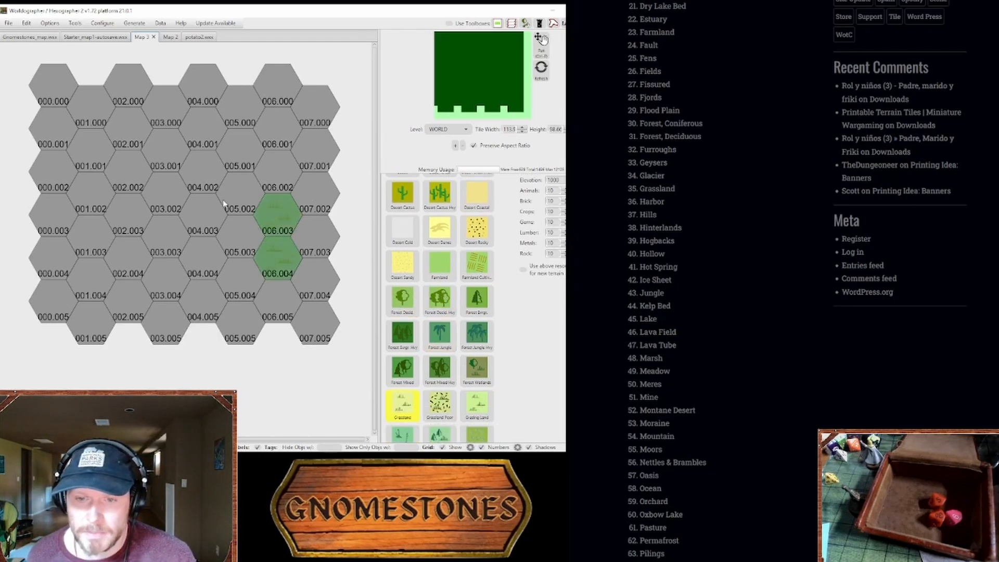
scroll(404, 234, "up", 2)
scroll(434, 339, "down", 2)
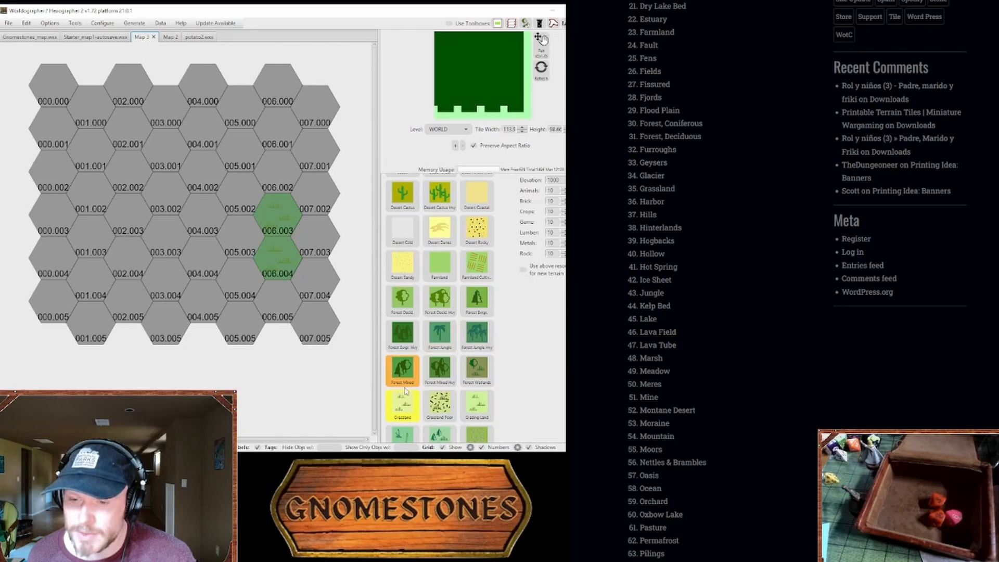
scroll(434, 339, "up", 2)
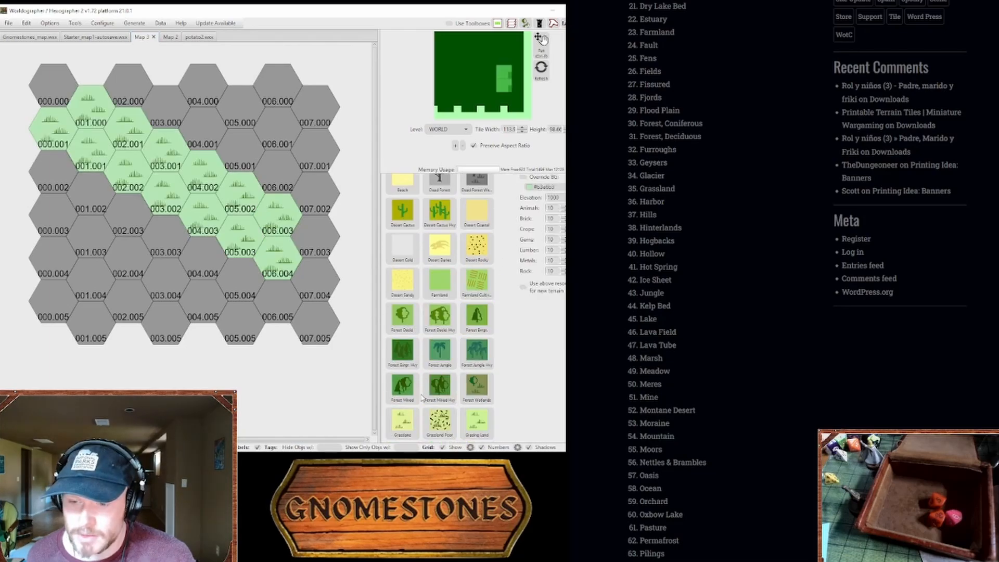
scroll(426, 387, "down", 4)
scroll(425, 388, "down", 2)
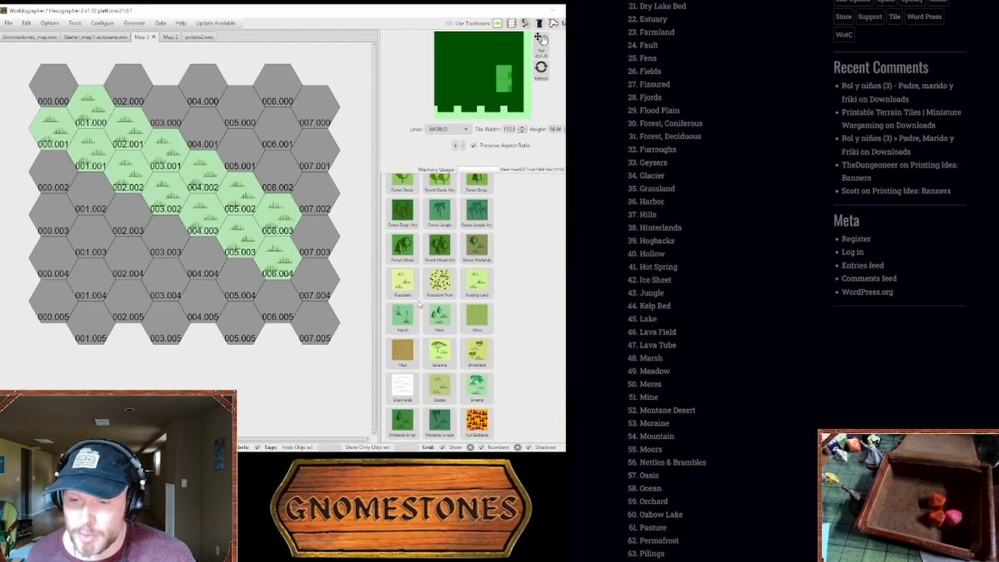
Step: Try repainting hex 004.003 in the band with the default yellow Grassland
left_click(415, 282)
left_click(202, 198)
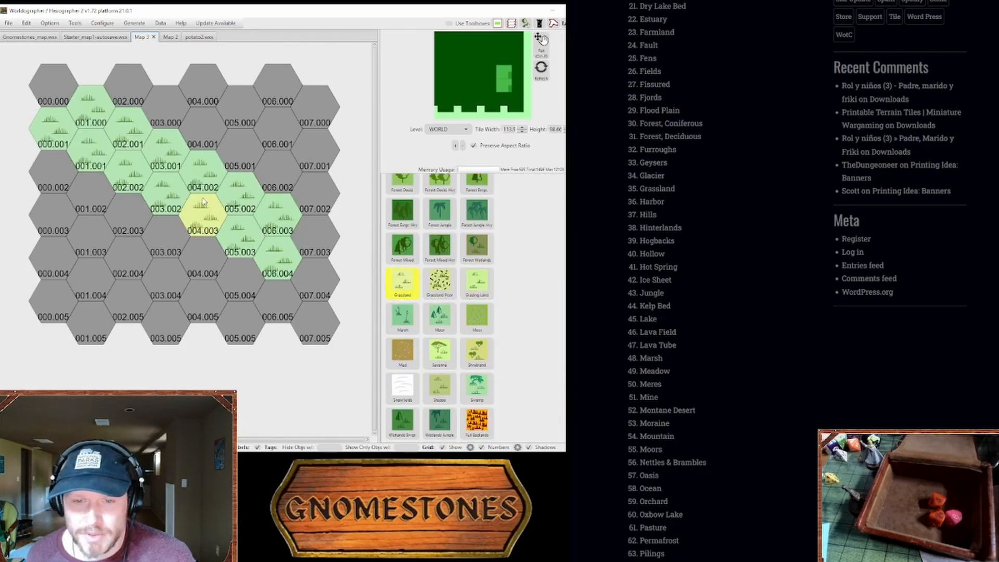
left_click(171, 196)
Step: Paint a broad diagonal band of default Grassland across Map 3, from hexes 006.000 and 007.000 to hexes 000.005 and 001.005
left_click(412, 282)
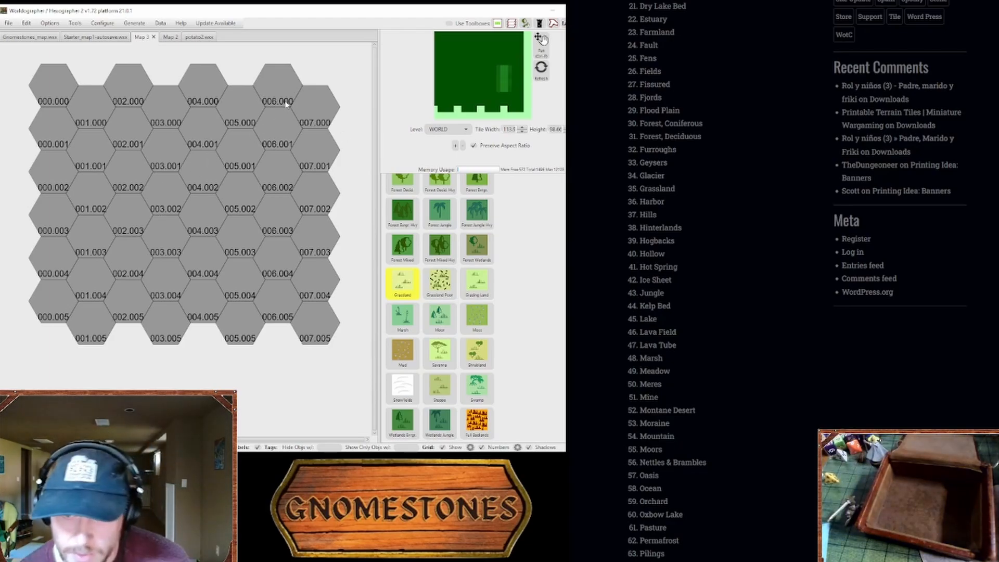
mouse_move(286, 101)
left_mouse_down()
mouse_move(307, 127)
mouse_move(292, 144)
mouse_move(206, 154)
left_mouse_up()
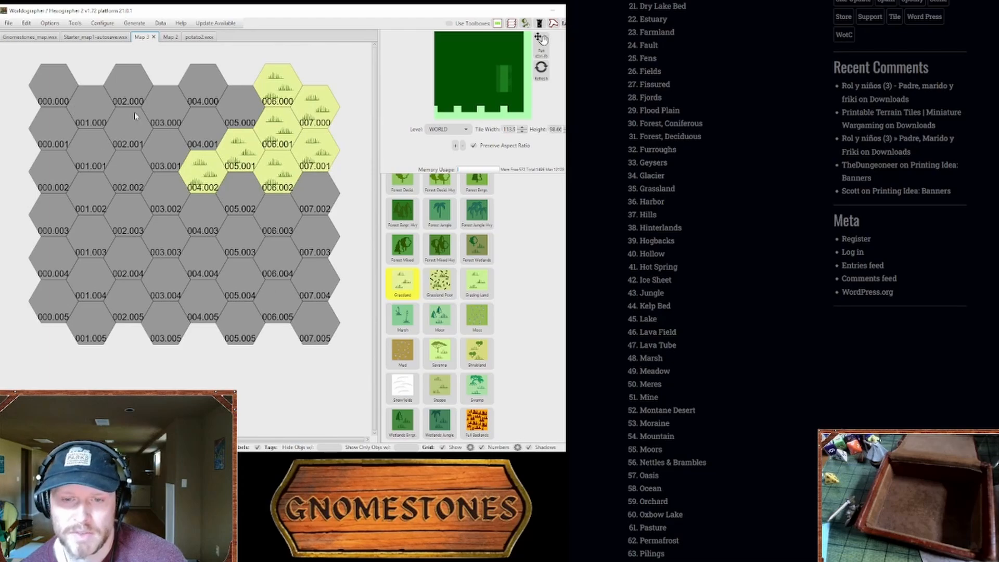
mouse_move(217, 182)
left_mouse_down()
mouse_move(239, 178)
mouse_move(182, 152)
mouse_move(165, 156)
mouse_move(167, 187)
left_mouse_up()
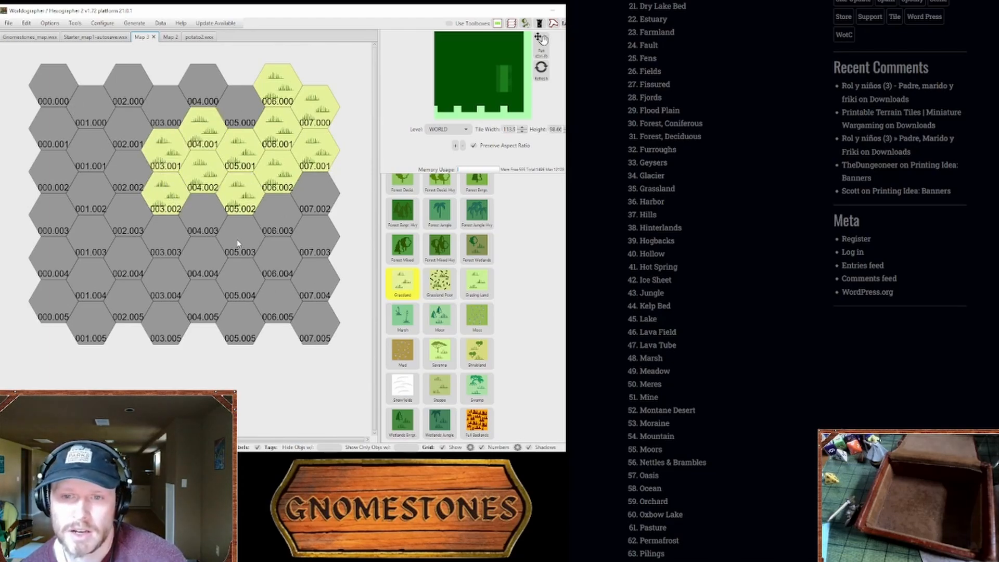
mouse_move(204, 241)
left_mouse_down()
mouse_move(171, 236)
mouse_move(100, 246)
mouse_move(88, 225)
mouse_move(127, 217)
mouse_move(83, 221)
mouse_move(70, 251)
mouse_move(87, 283)
mouse_move(78, 307)
mouse_move(52, 281)
mouse_move(44, 249)
mouse_move(52, 297)
left_mouse_up()
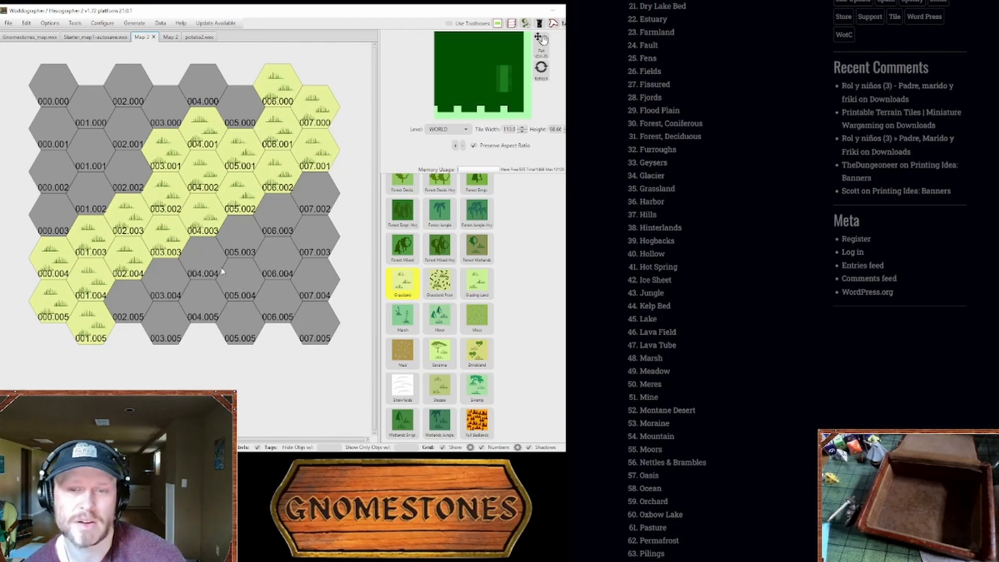
left_click_drag(223, 271, 265, 297)
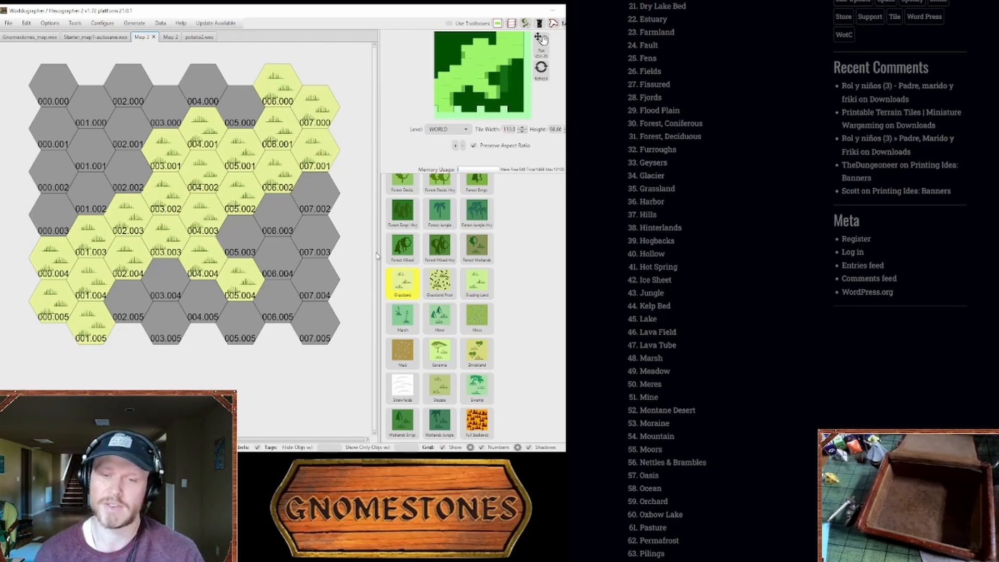
Step: Reset hex 005.004 to Blank terrain
scroll(416, 244, "up", 5)
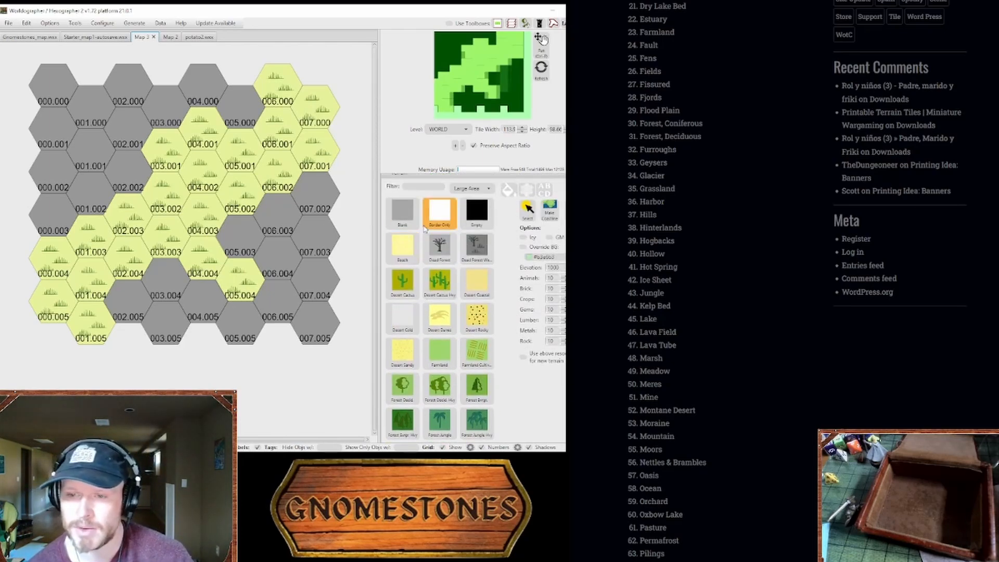
left_click(403, 213)
left_click(249, 282)
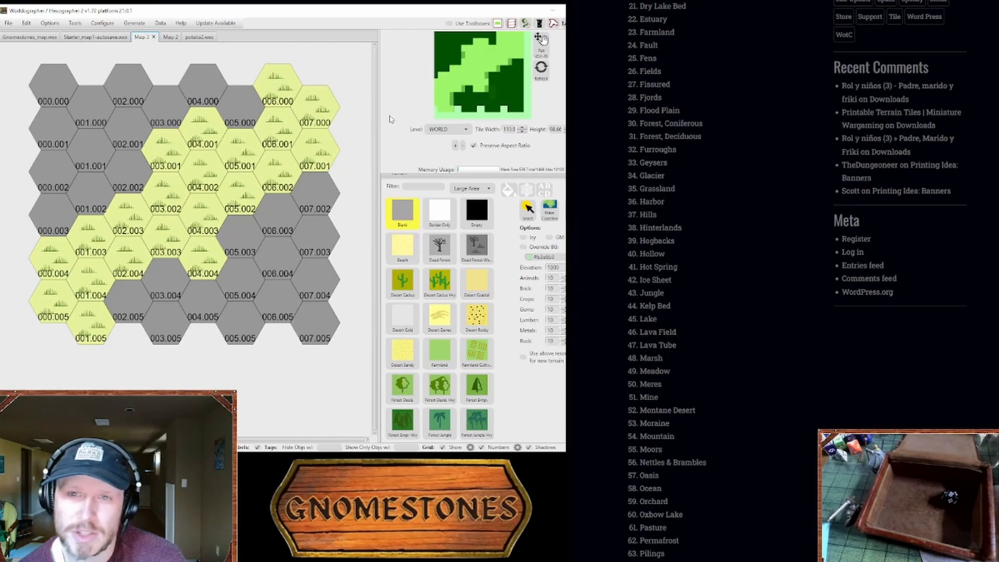
Step: Look through the terrain and feature icons, and examine the D100 first-half and second-half name lists
scroll(395, 200, "up", 1)
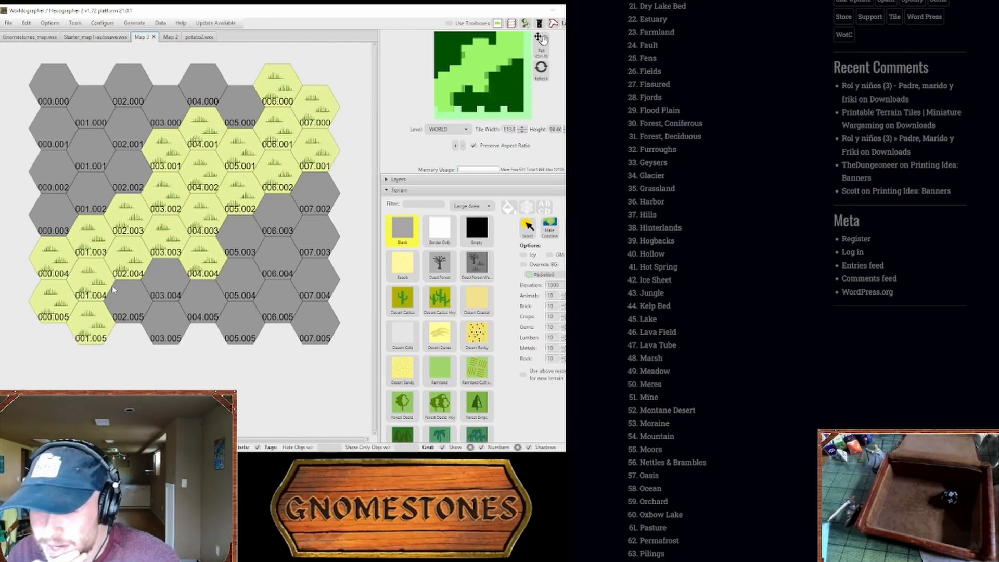
scroll(485, 196, "down", 10)
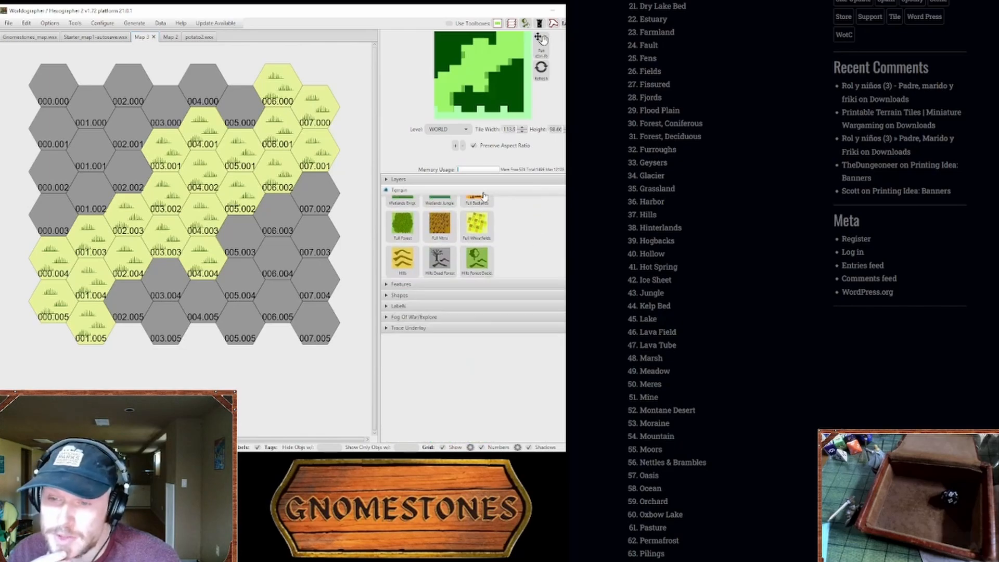
left_click(484, 192)
left_click(478, 203)
scroll(763, 494, "up", 5)
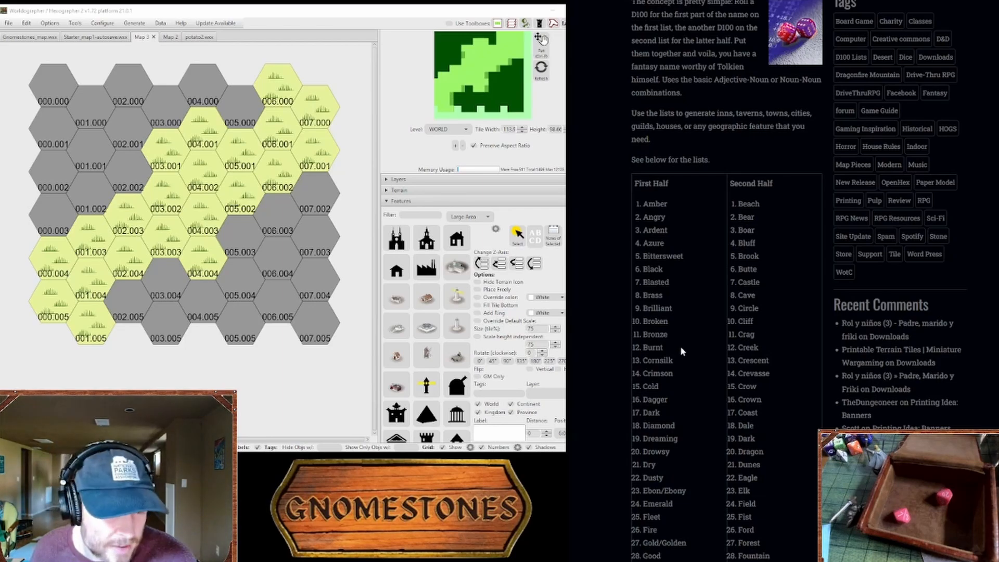
scroll(679, 345, "down", 2)
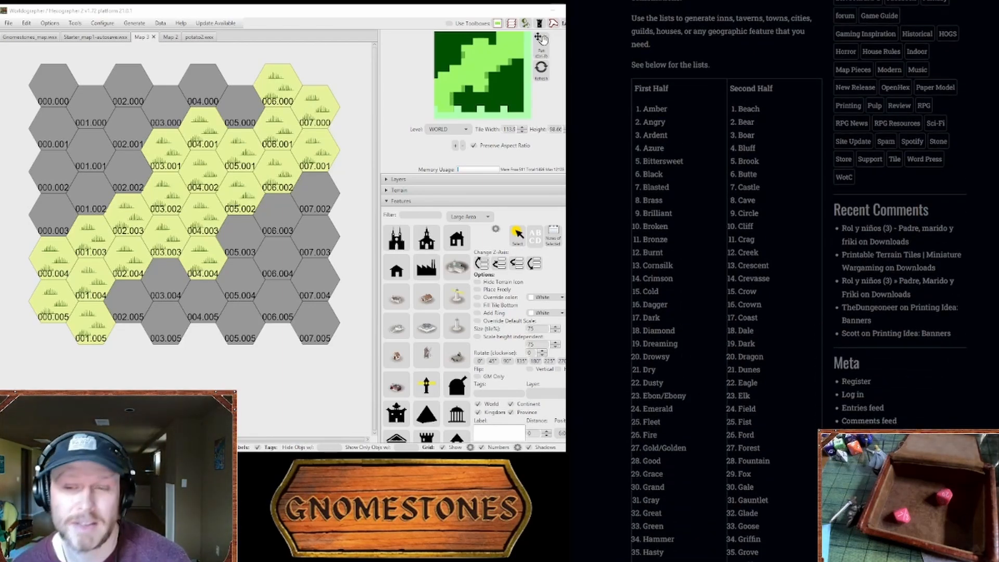
Step: Paint Forest Evergreen with a blue background override on hexes 000.001 to 000.003, 001.000 to 001.002, 002.001 and 002.002
left_click(391, 201)
left_click(392, 190)
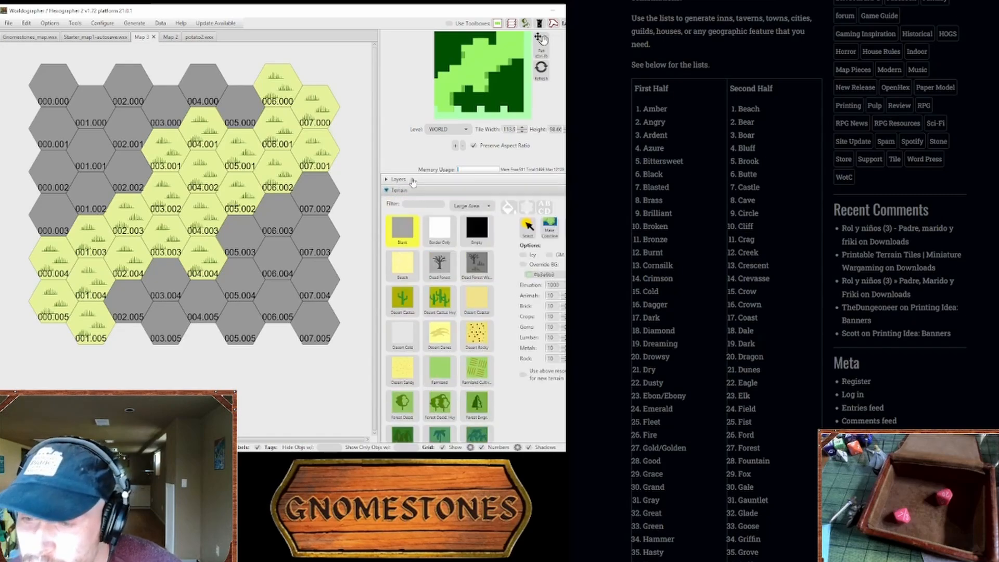
scroll(437, 213, "down", 4)
left_click(477, 314)
scroll(479, 312, "up", 3)
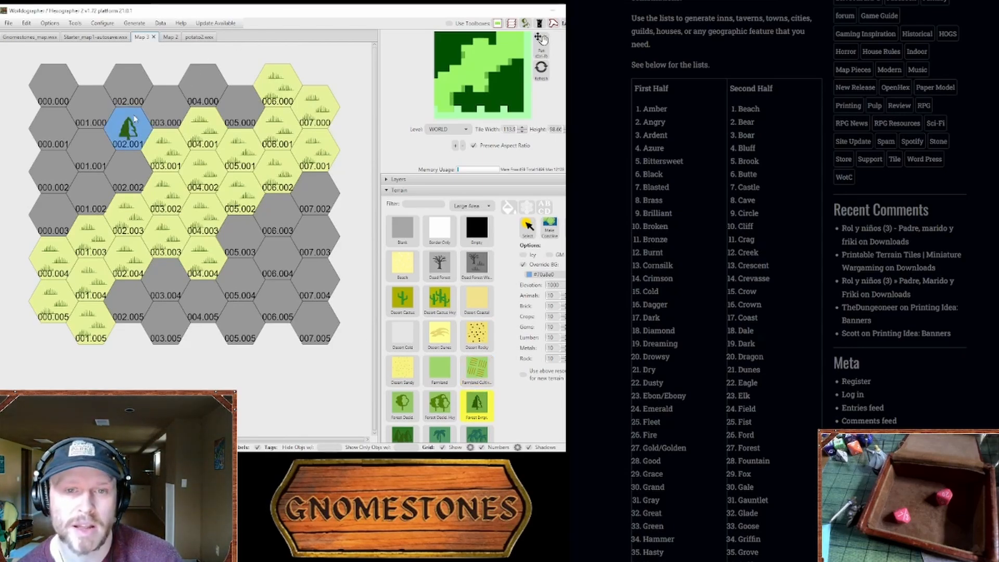
left_click(93, 124)
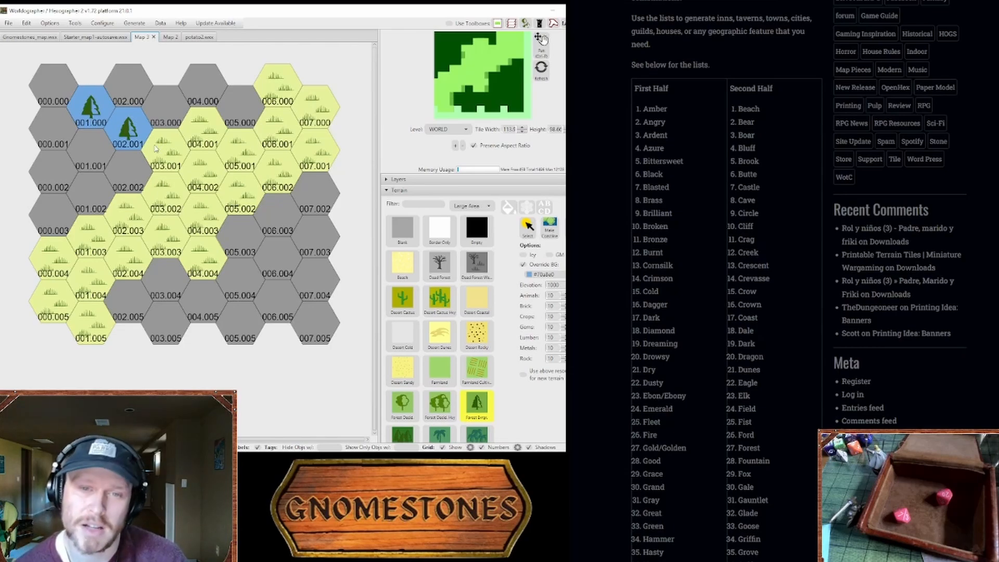
left_click(123, 163)
left_click(95, 157)
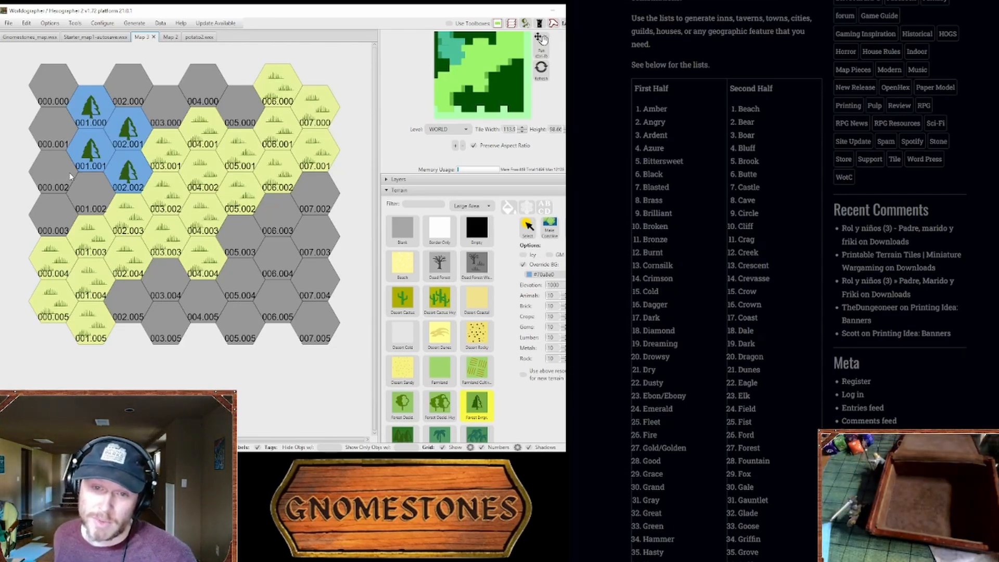
mouse_move(70, 173)
left_mouse_down()
mouse_move(85, 201)
mouse_move(54, 214)
mouse_move(52, 134)
left_mouse_up()
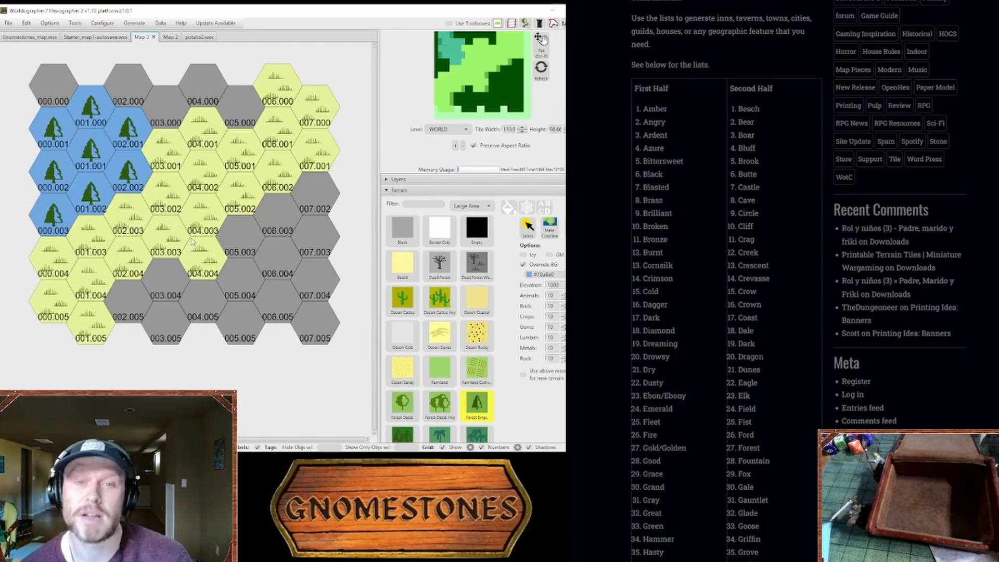
Step: Try clearing forest hex 001.000 to Blank terrain, and restore its forest
left_click(402, 229)
left_click(128, 83)
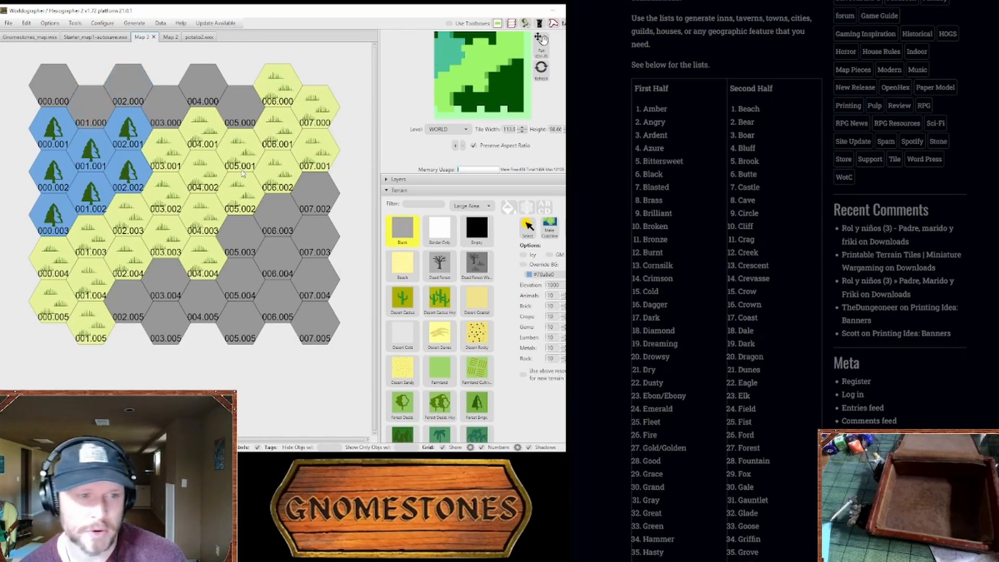
left_click(92, 107)
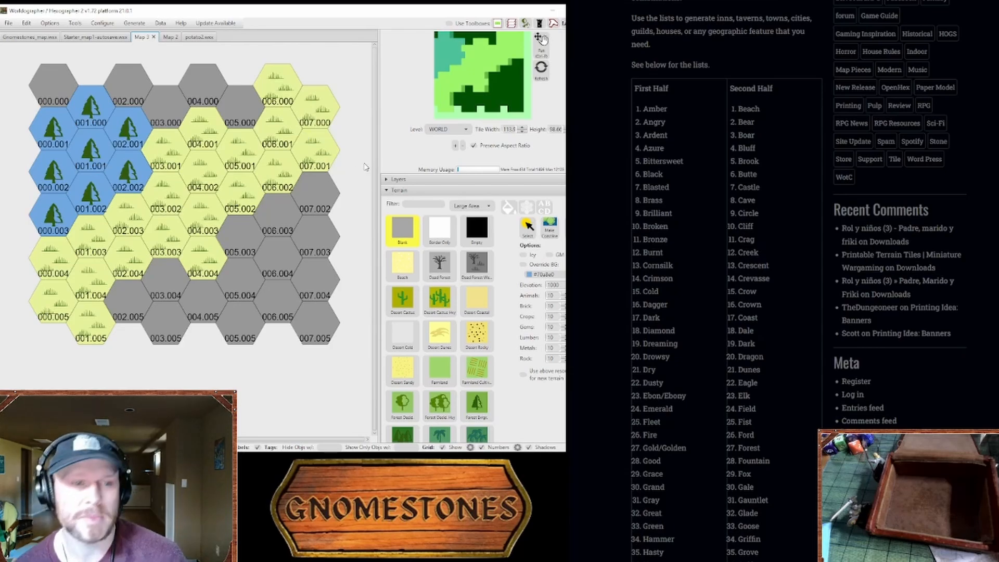
Step: Switch the feature icons from the Large Area set to the Classic set and look through them for a settlement icon
left_click(420, 191)
left_click(420, 202)
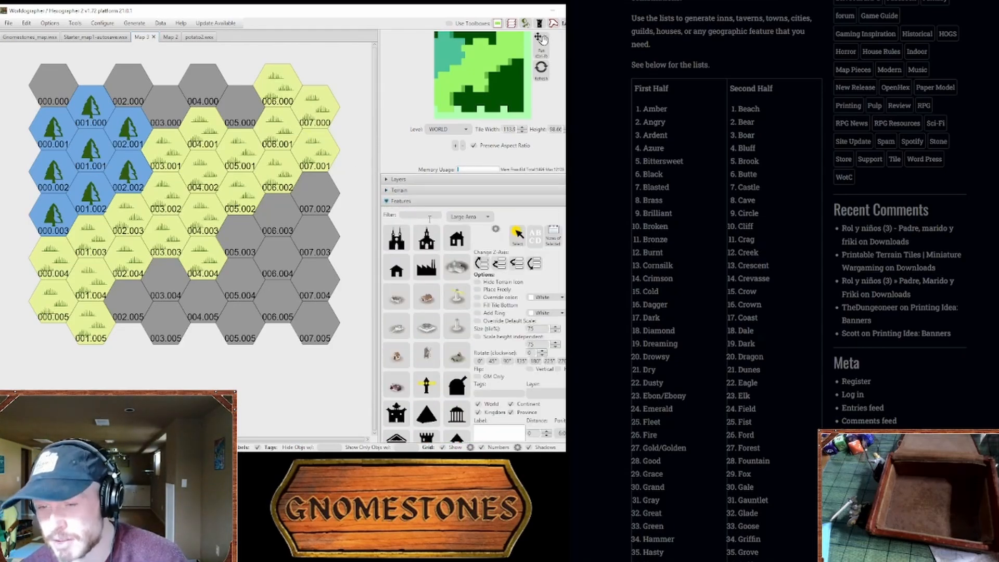
scroll(436, 266, "down", 10)
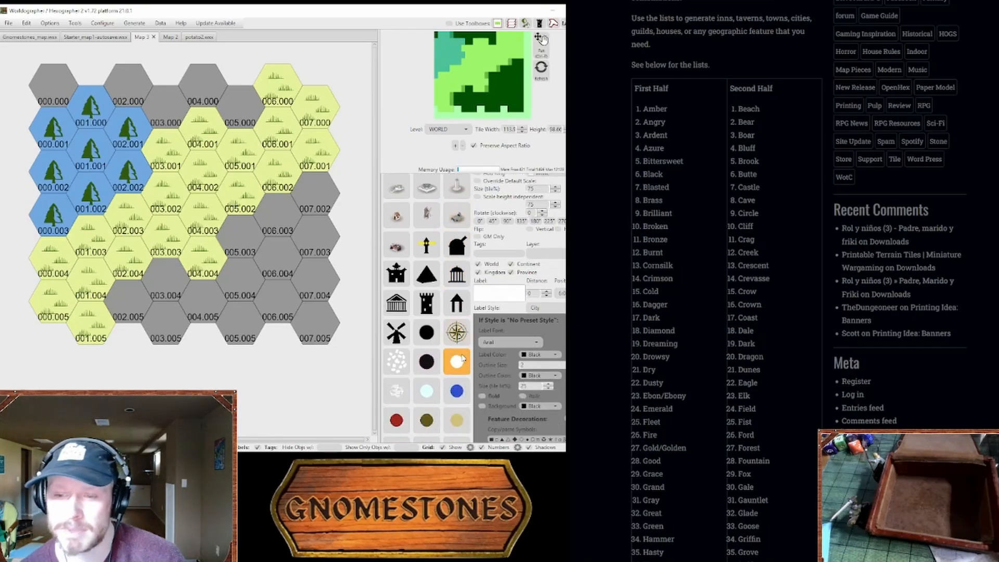
scroll(461, 363, "up", 10)
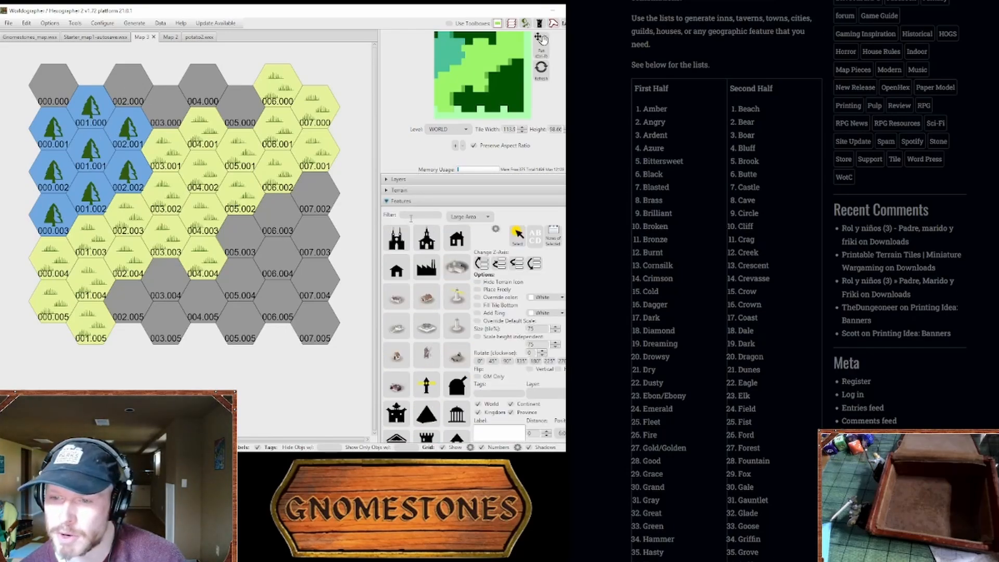
left_click(457, 239)
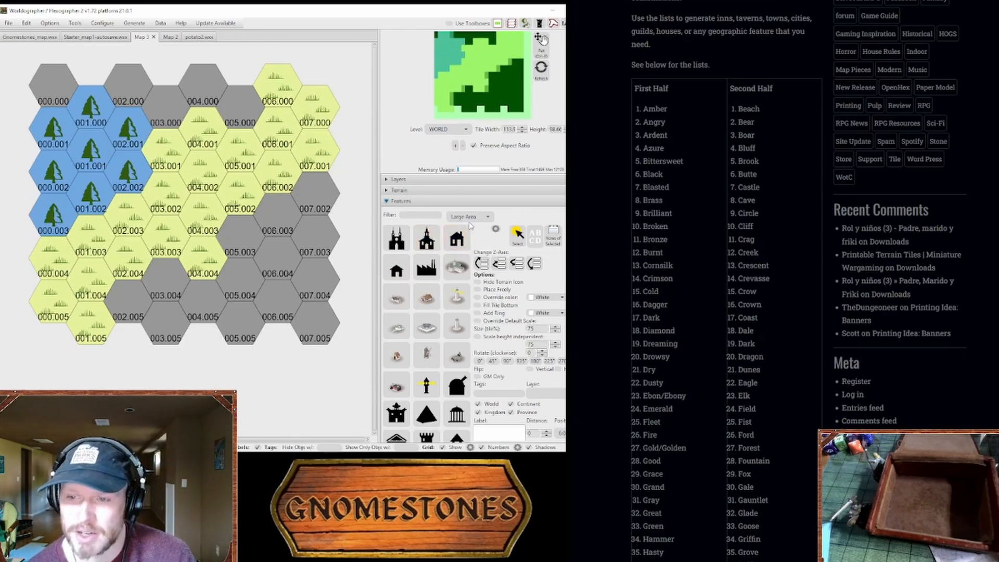
left_click(431, 190)
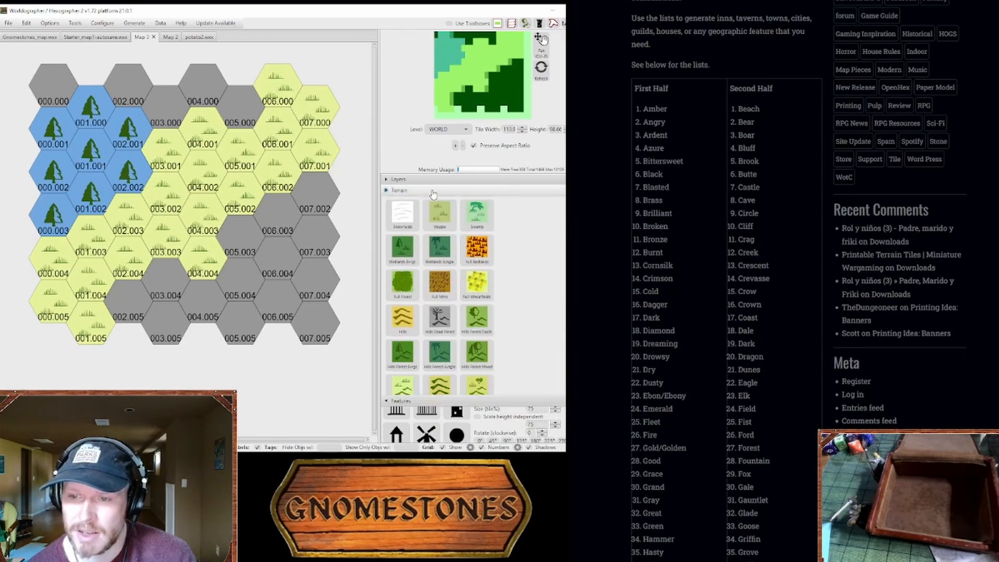
left_click(469, 191)
scroll(429, 276, "down", 5)
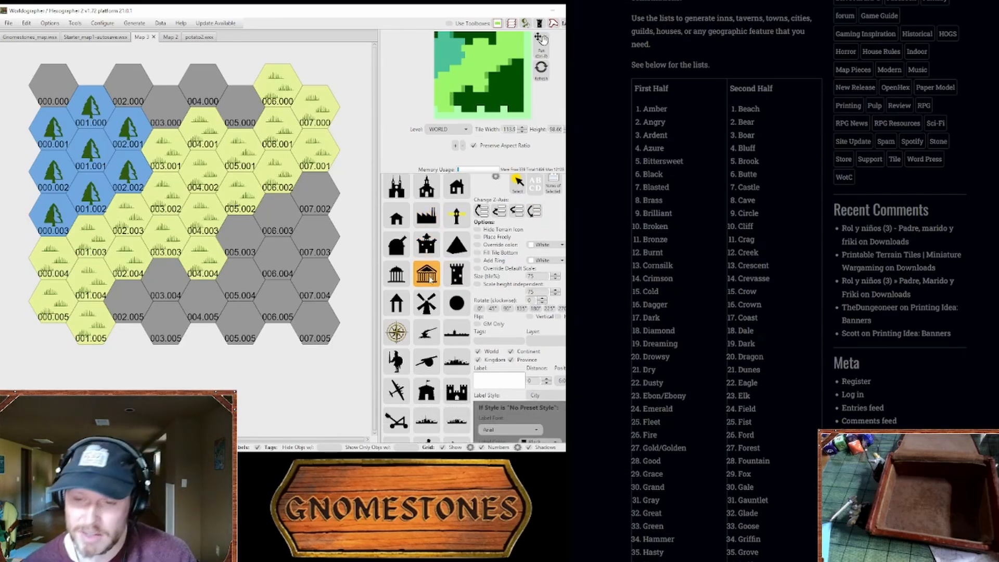
scroll(442, 295, "down", 10)
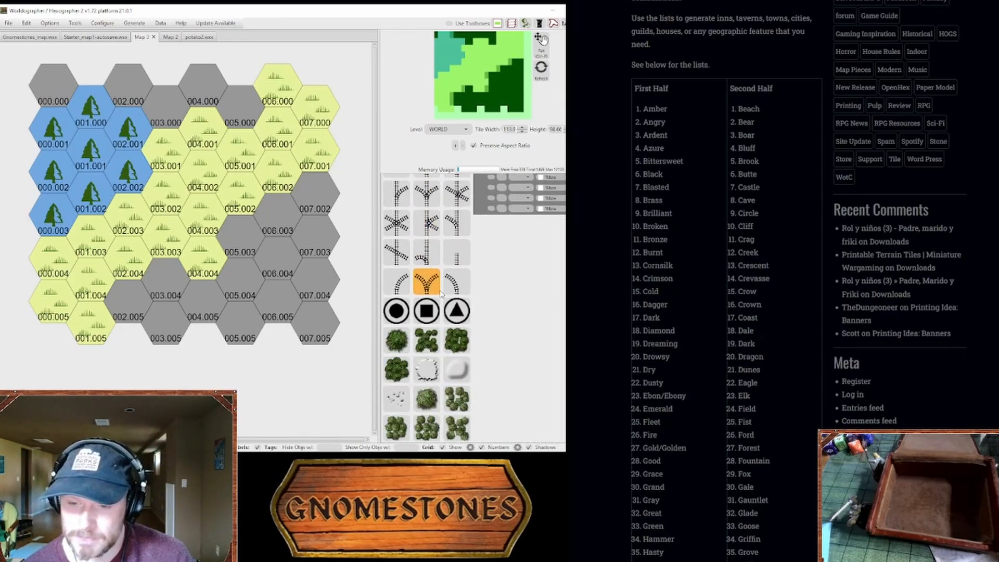
scroll(469, 302, "up", 15)
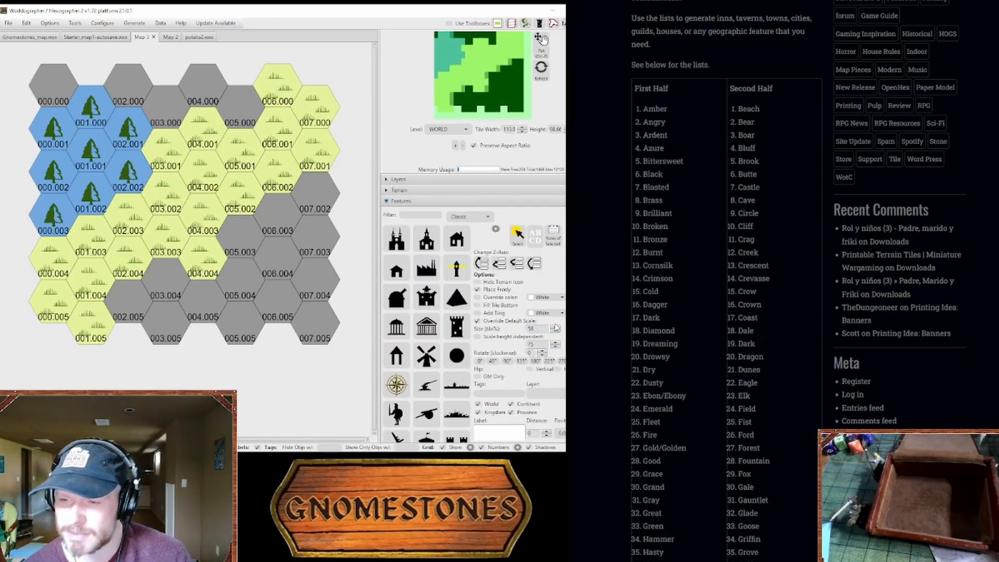
Step: Place a black hut icon in forest hex 001.001, using free placement and an overridden default scale
left_click(556, 328)
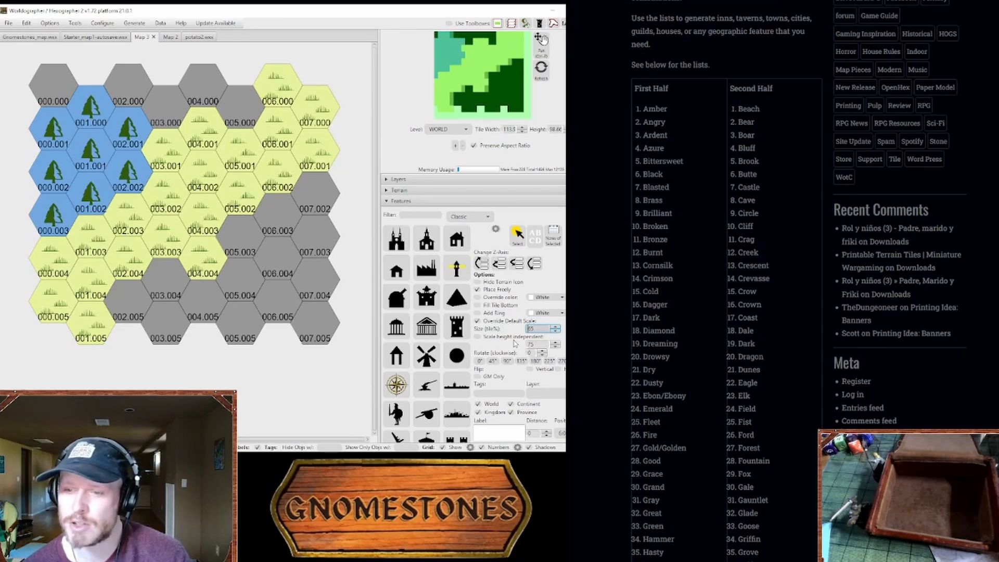
scroll(457, 385, "down", 2)
left_click(450, 379)
scroll(451, 379, "down", 6)
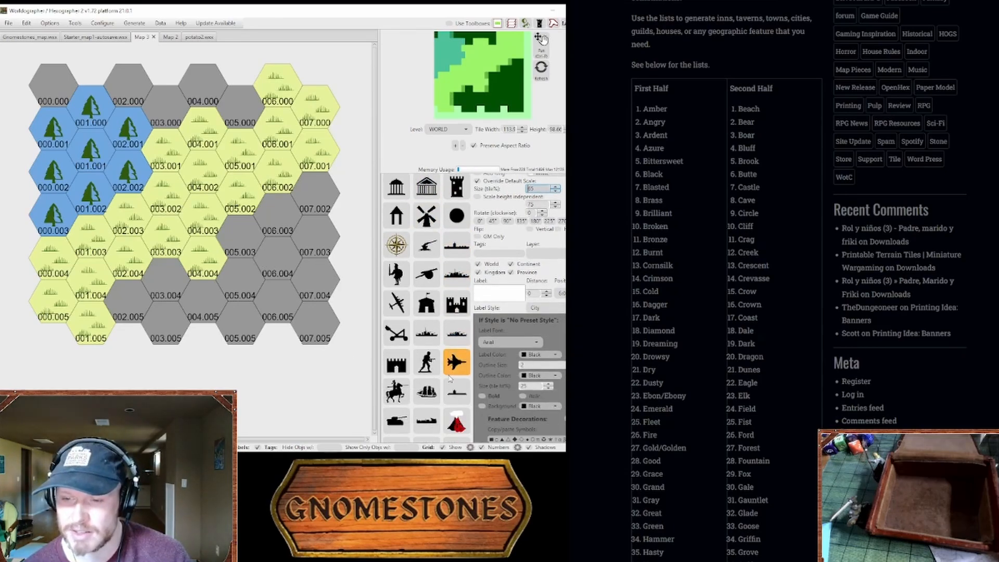
scroll(452, 382, "up", 9)
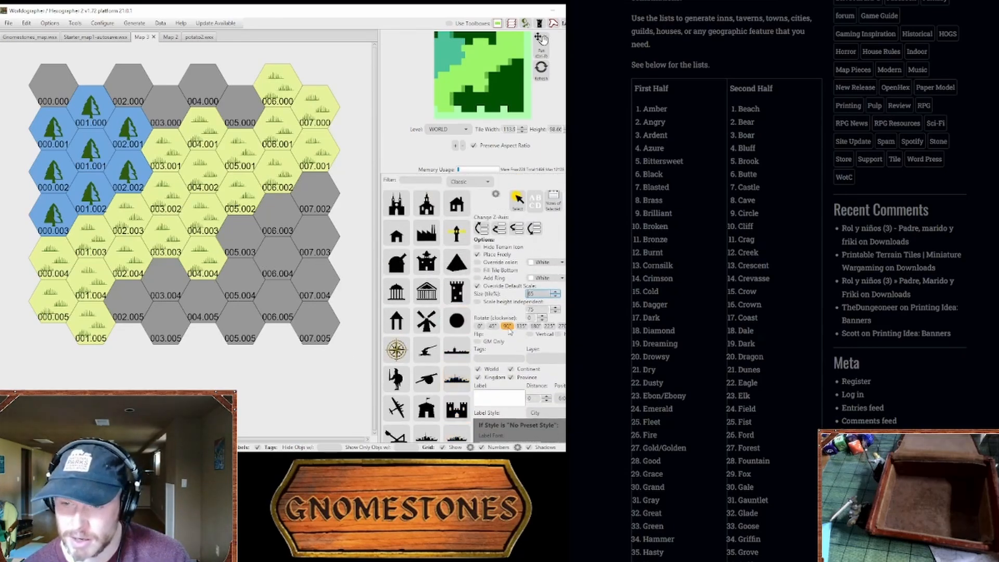
left_click(91, 154)
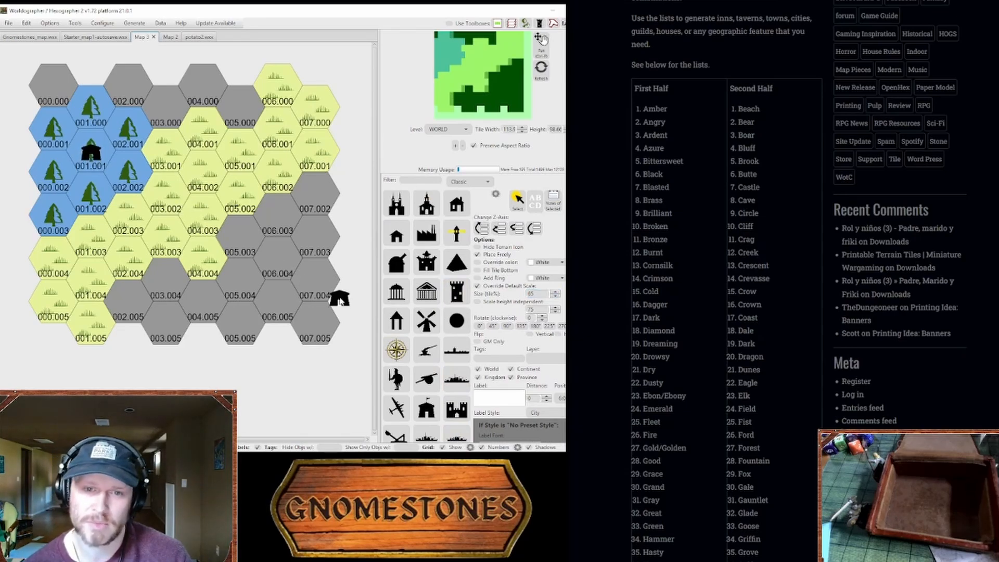
scroll(498, 333, "up", 1)
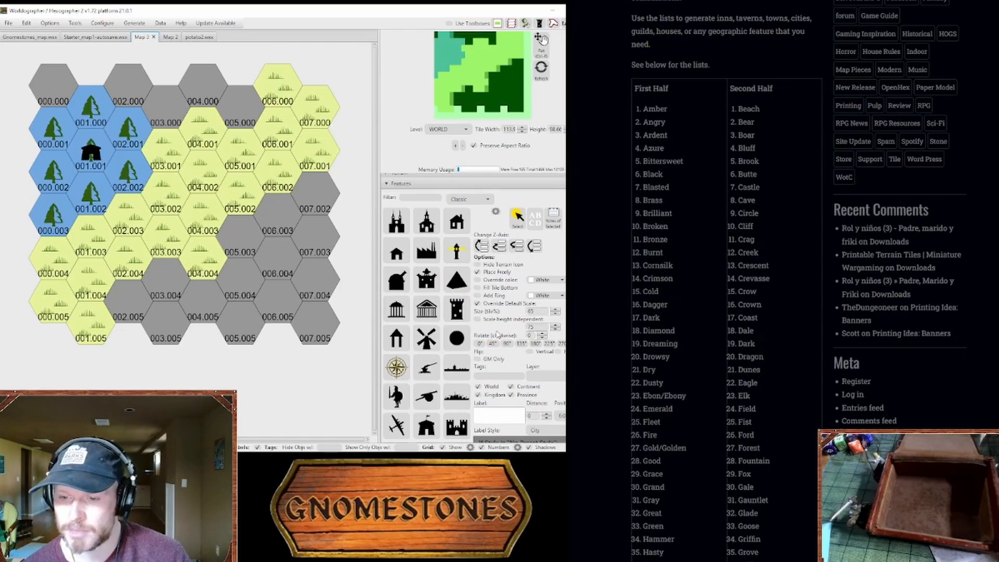
scroll(498, 333, "up", 2)
left_click(420, 207)
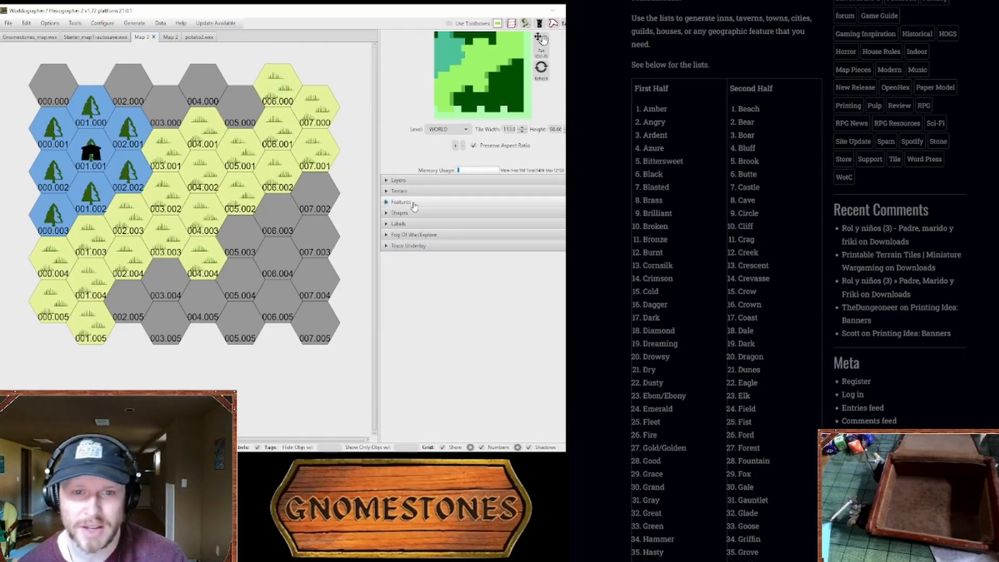
left_click(399, 202)
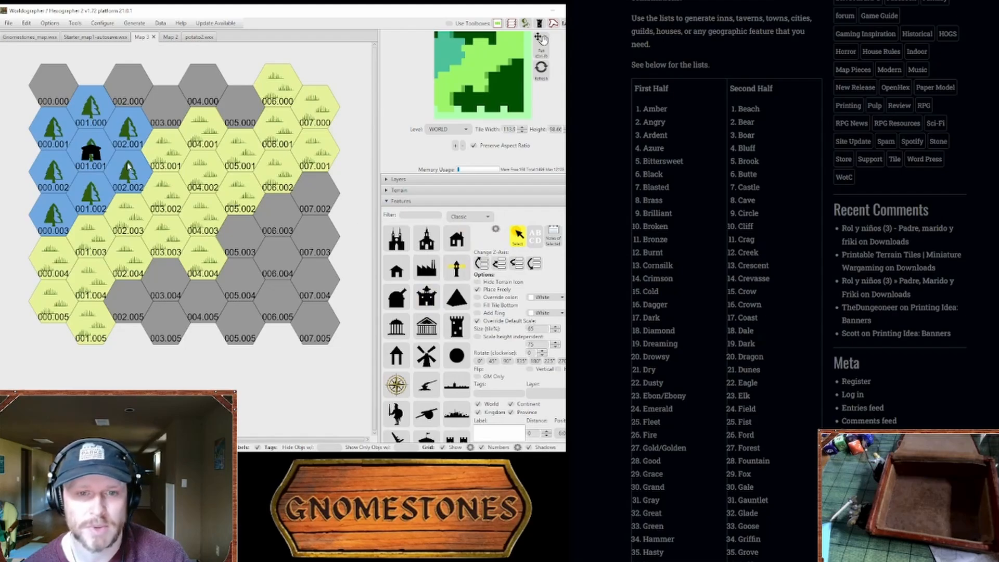
left_click(92, 166)
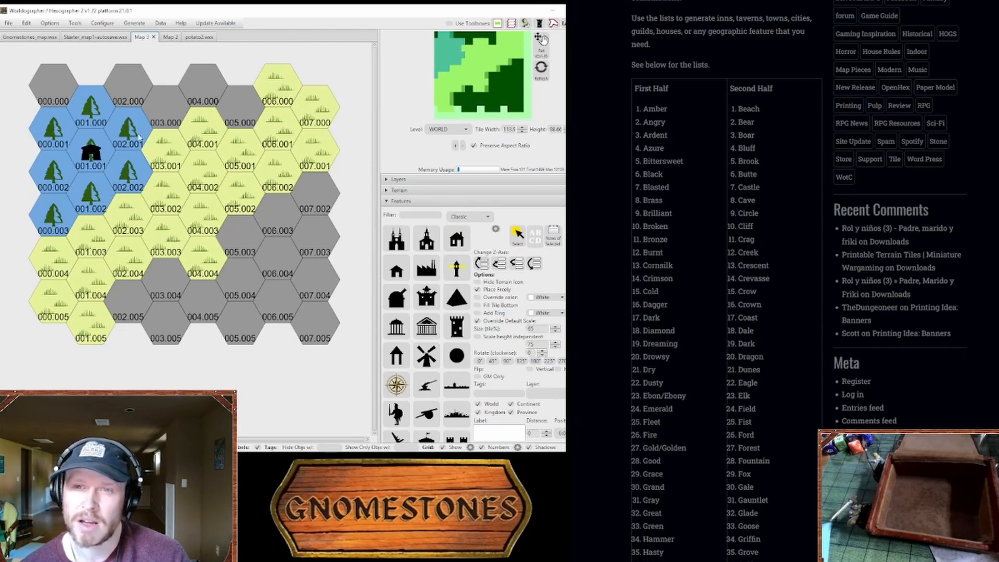
Step: Bring up the Starter Map Key document, and set up a new map text label "A" with a black outline of size 1
key("ctrl+Tab")
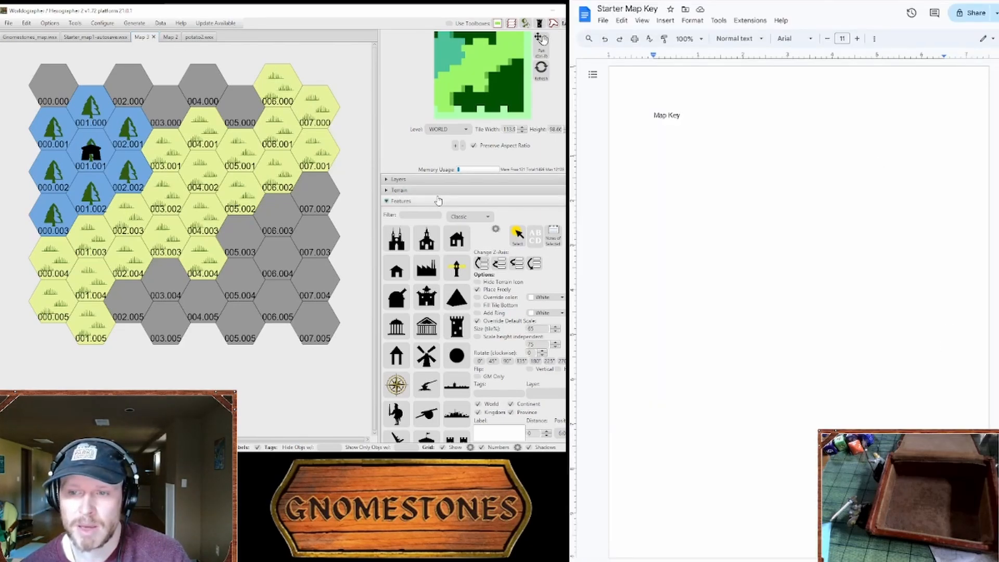
left_click(438, 201)
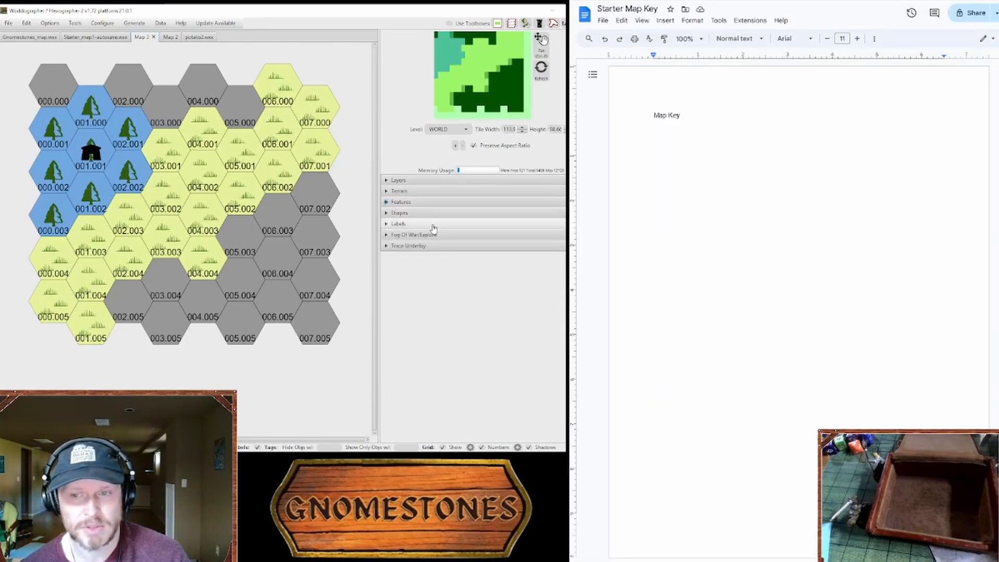
left_click(433, 225)
left_click(412, 240)
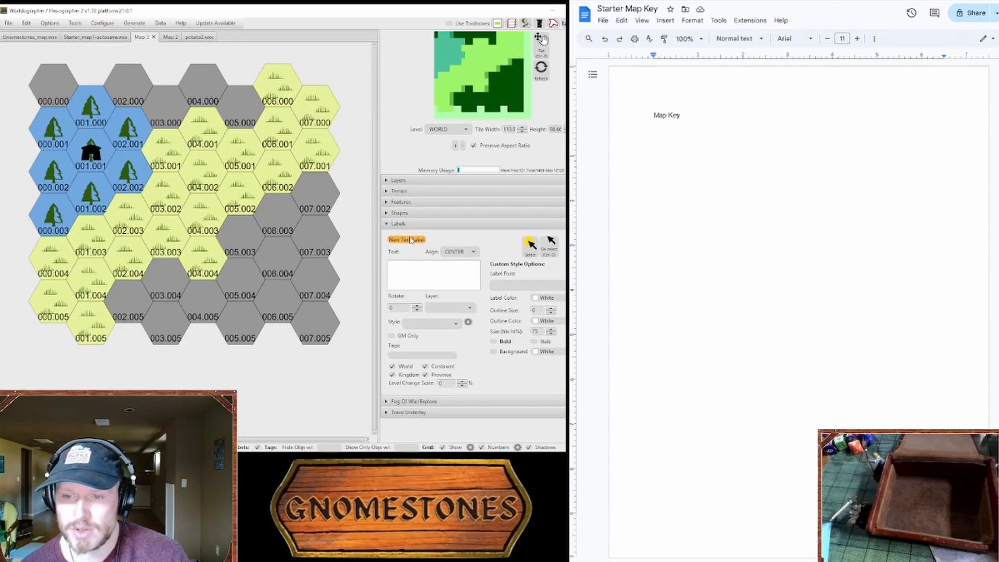
left_click(412, 270)
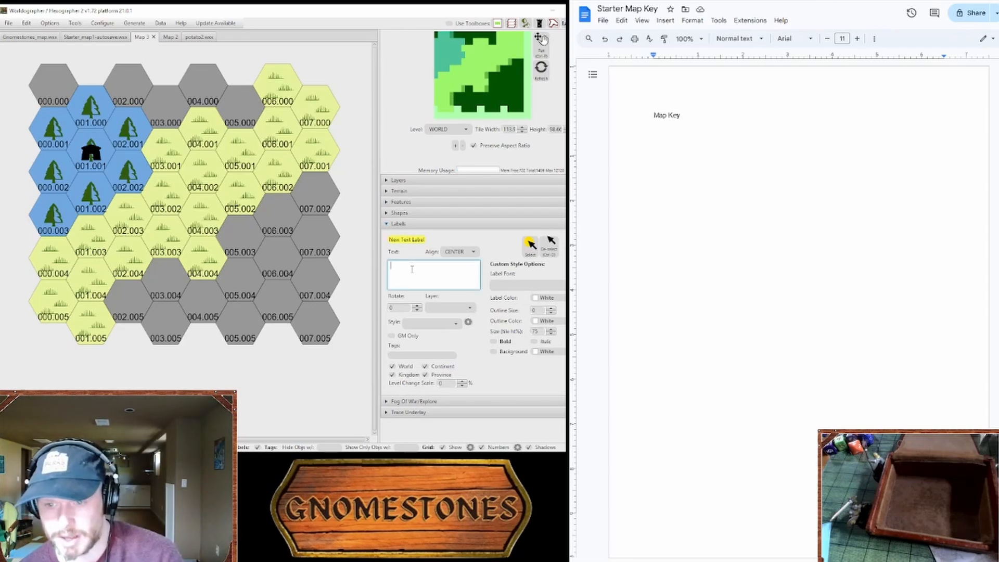
type("A")
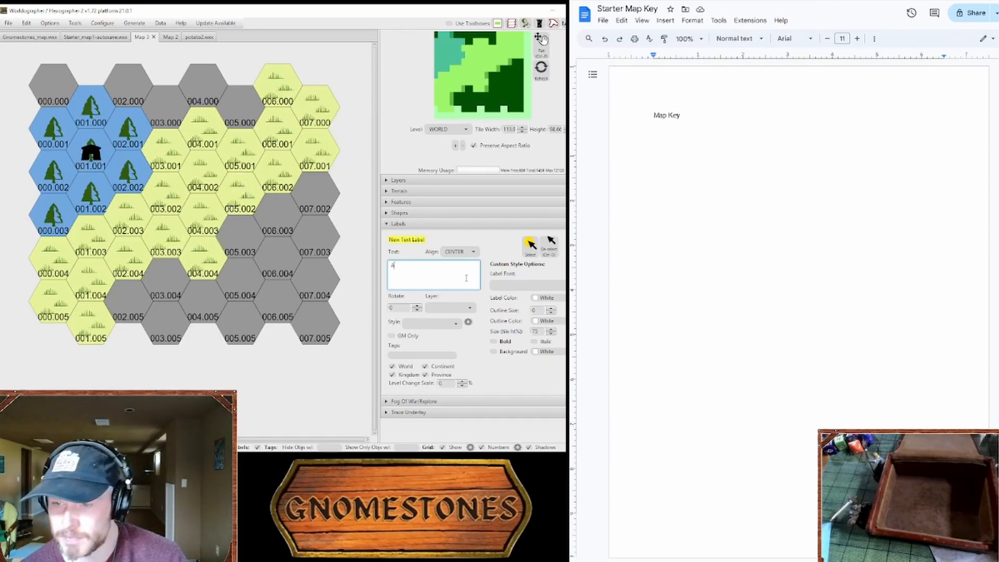
left_click(552, 308)
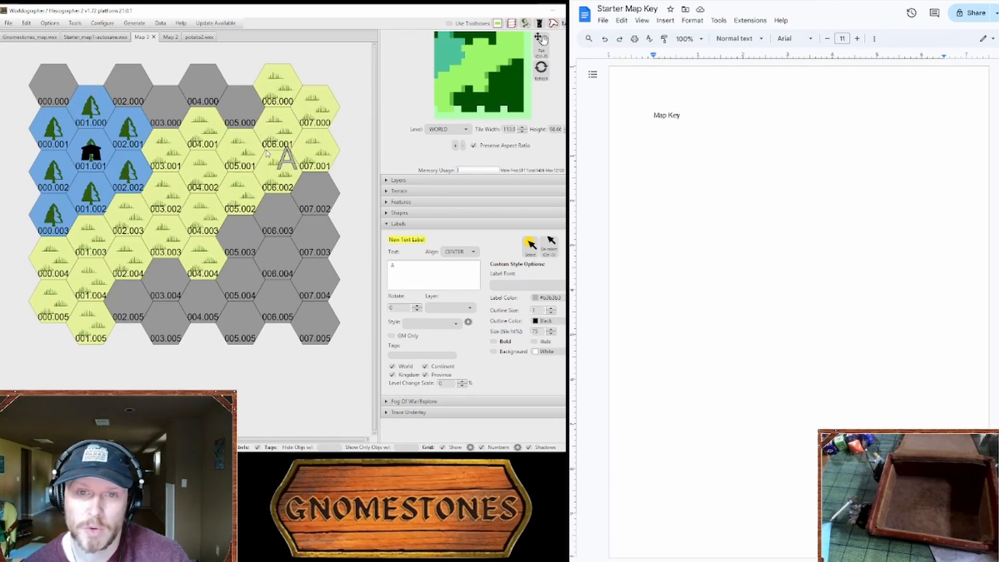
Step: Look at the Gnomestones_map.wxx and Map 2 maps for comparison, and return to Map 3
left_click(41, 38)
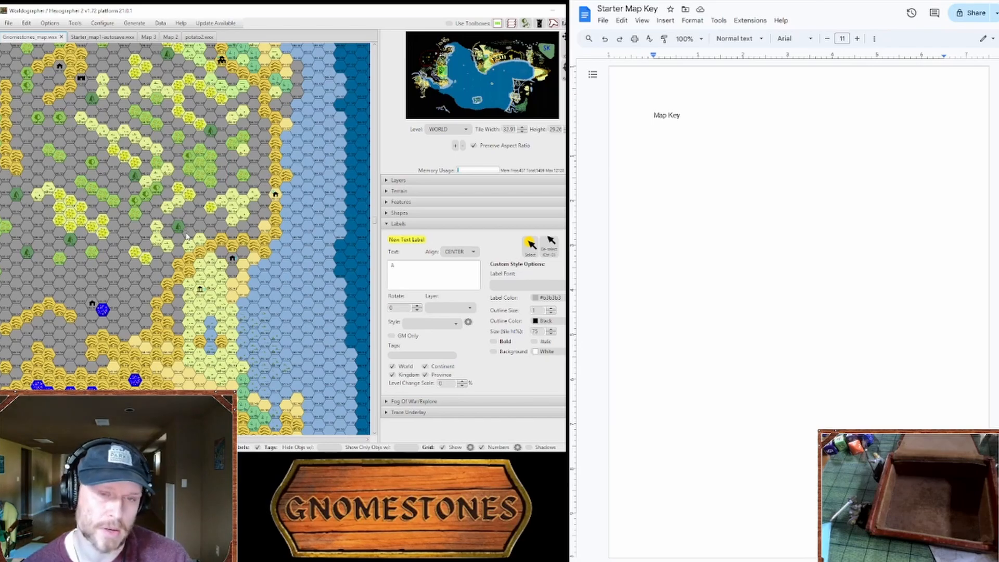
left_click(167, 38)
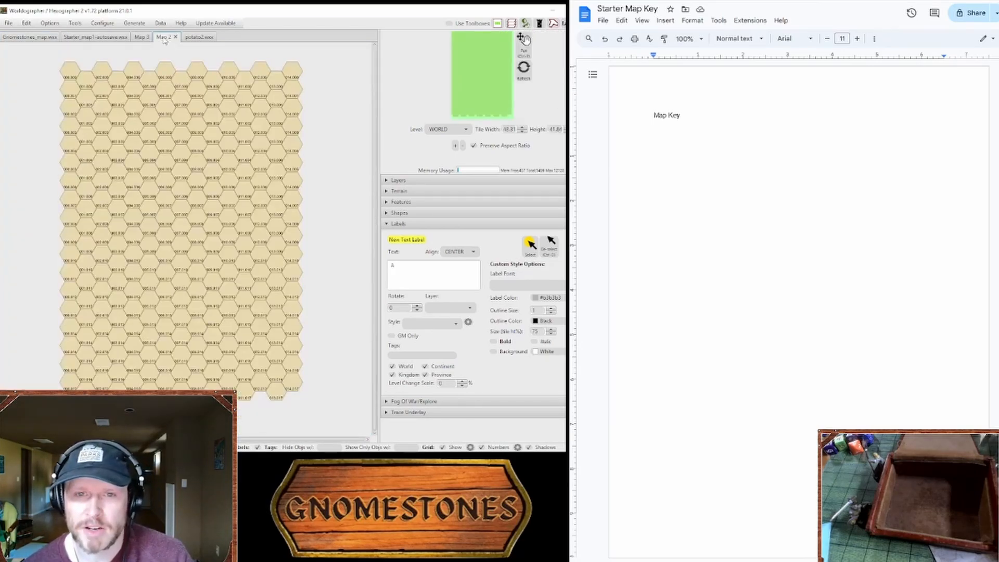
left_click(147, 37)
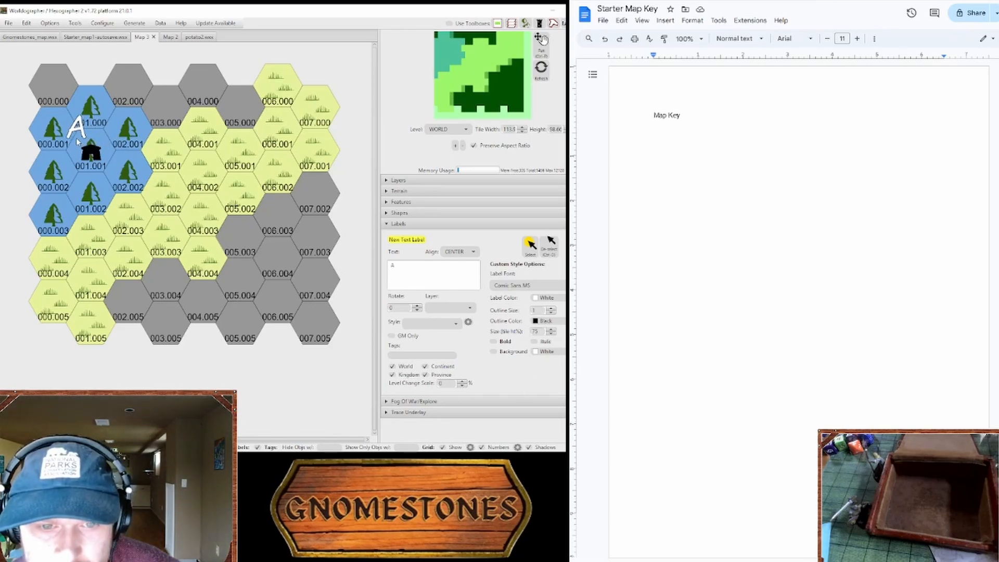
Step: Place the label "A" beside the hut in hex 001.001 in a smaller, pale cream Segoe UI Semibold font, and end label placement
key("Down")
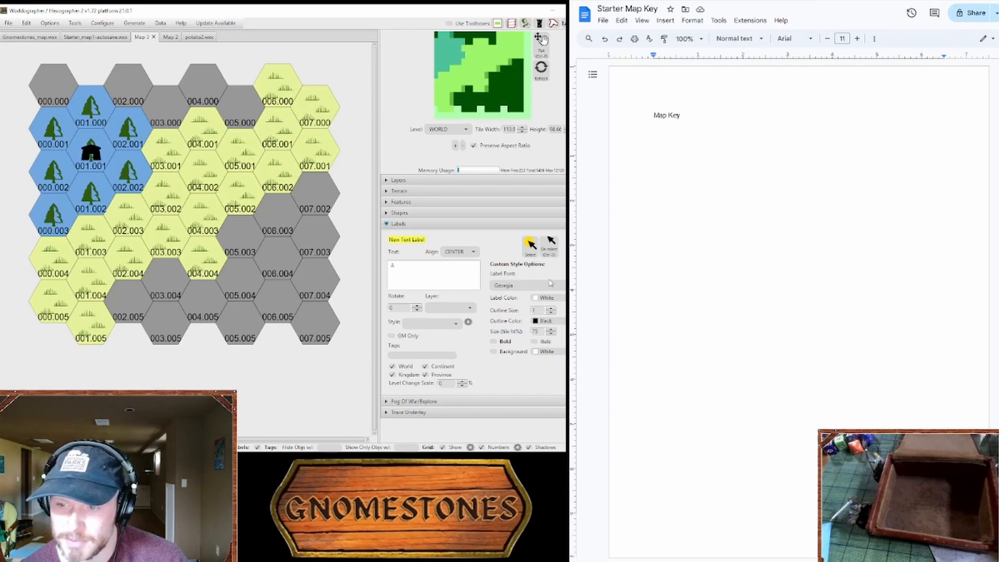
left_click(551, 284)
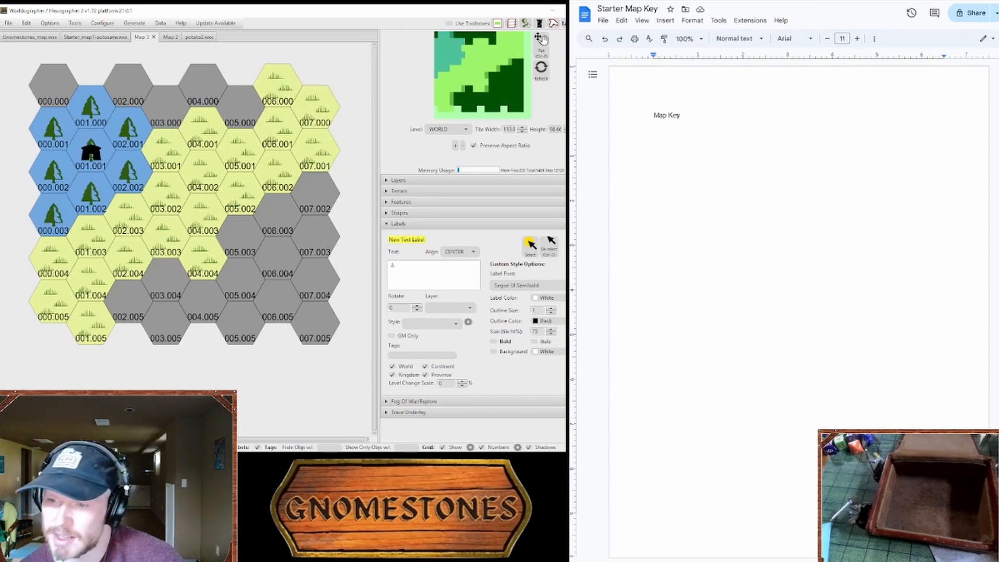
left_click(551, 334)
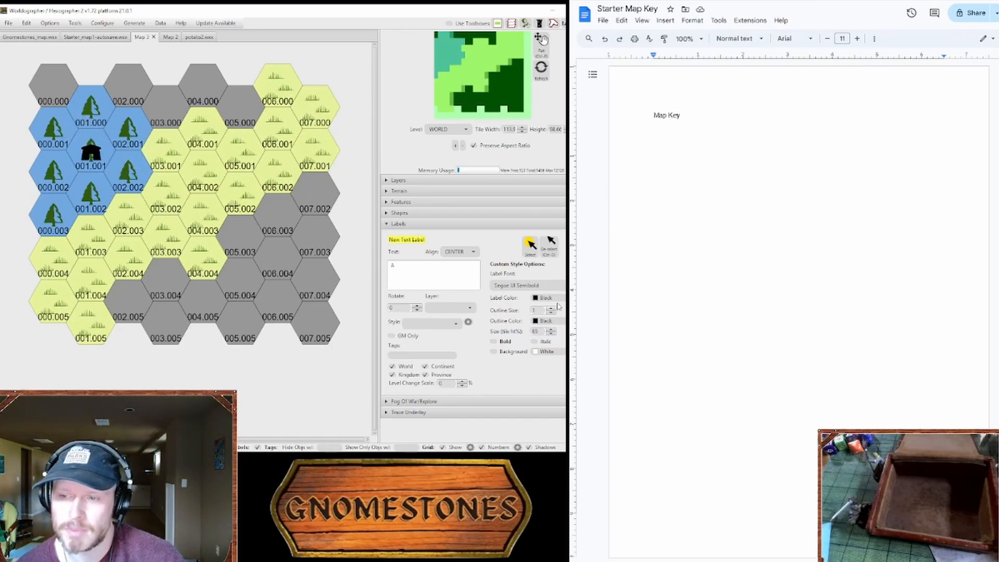
left_click(564, 321)
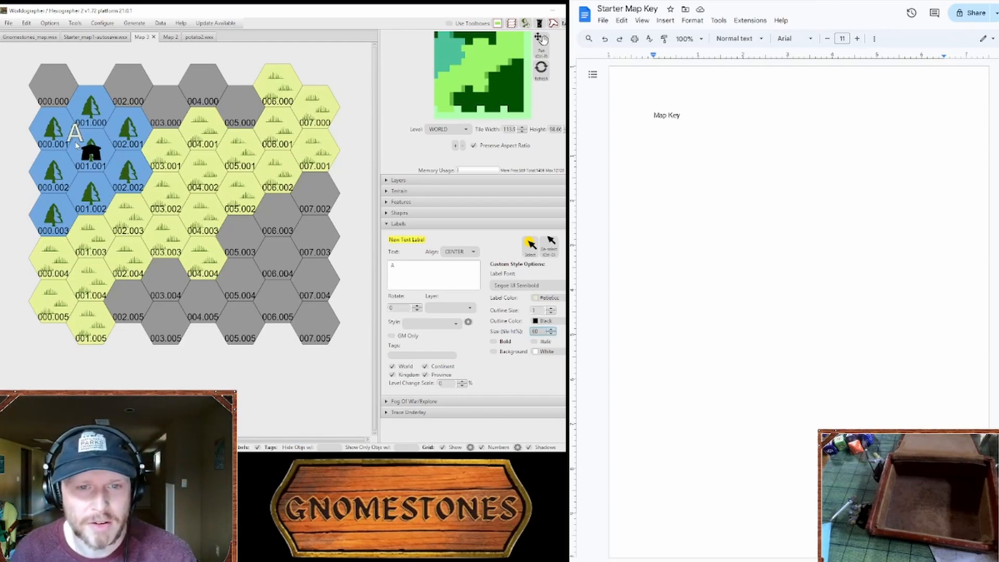
left_click(77, 145)
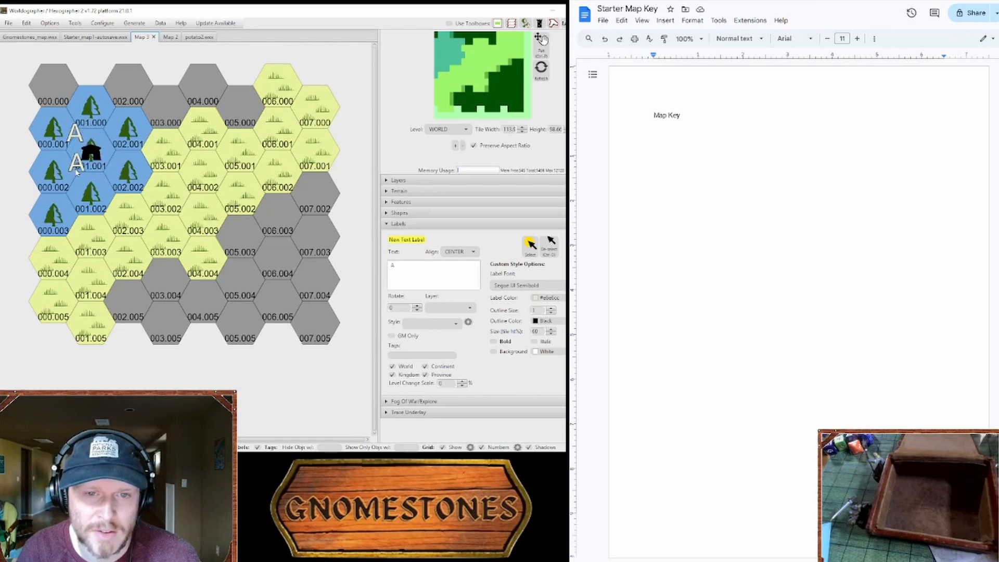
left_click(407, 266)
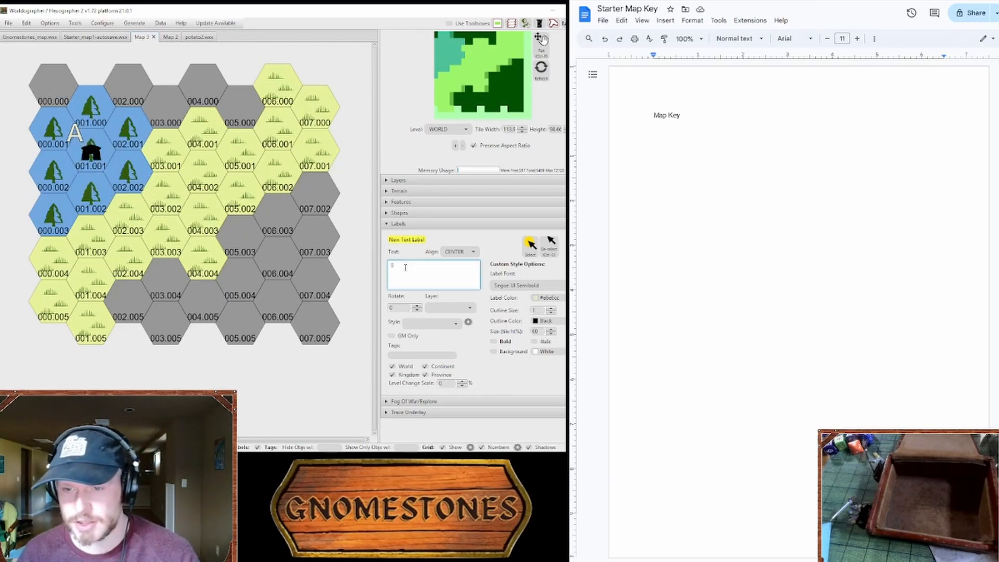
key("BackSpace")
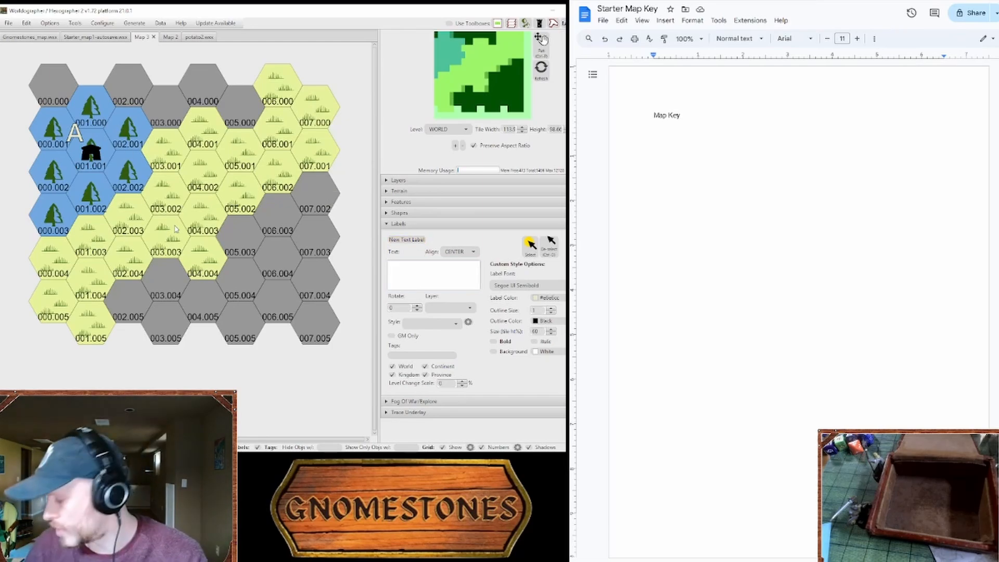
Step: Add the entry "A - Hamlet" below the Map Key heading in the Starter Map Key document
left_click(791, 204)
key("Return")
type("A -")
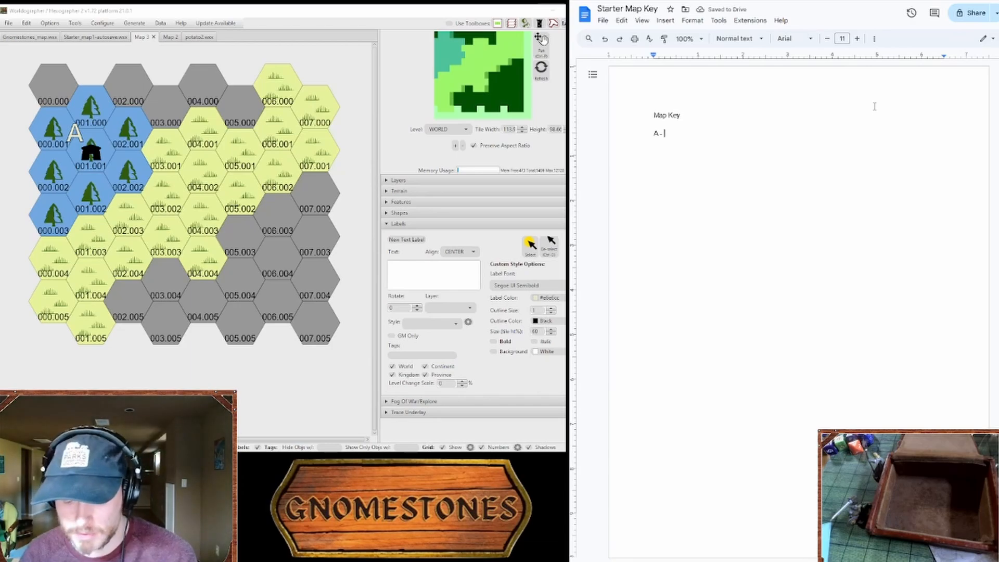
type(" Hamlet")
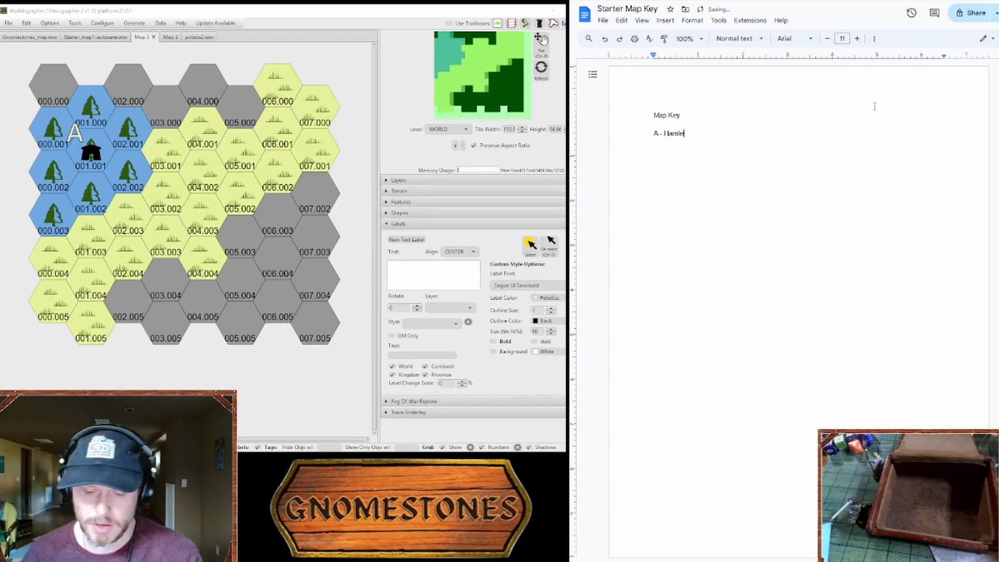
Step: Switch to the adventure-creation sourcebook PDF and browse its opening pages for the main table of contents
key("ctrl+Tab")
key("ctrl+Tab")
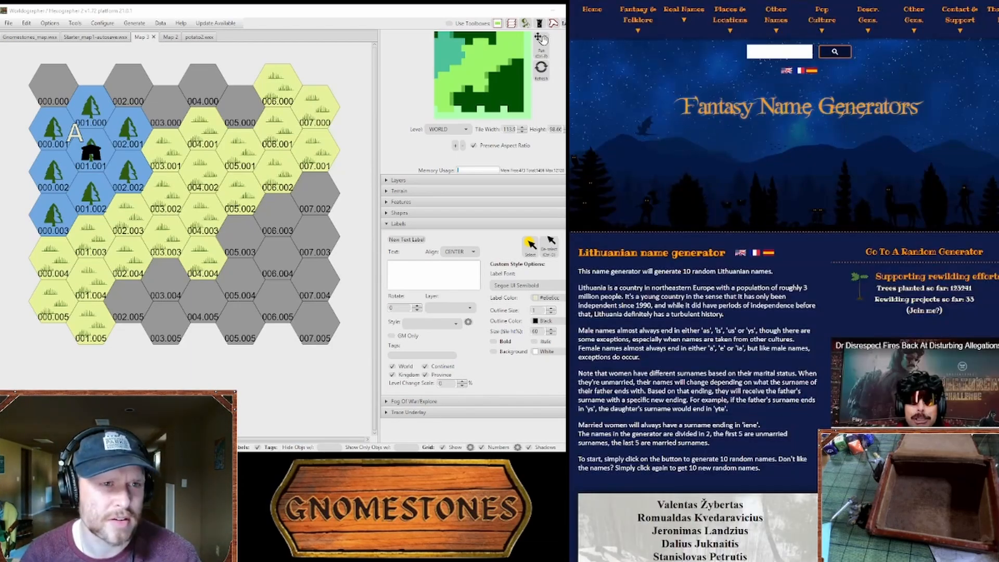
scroll(790, 149, "down", 5)
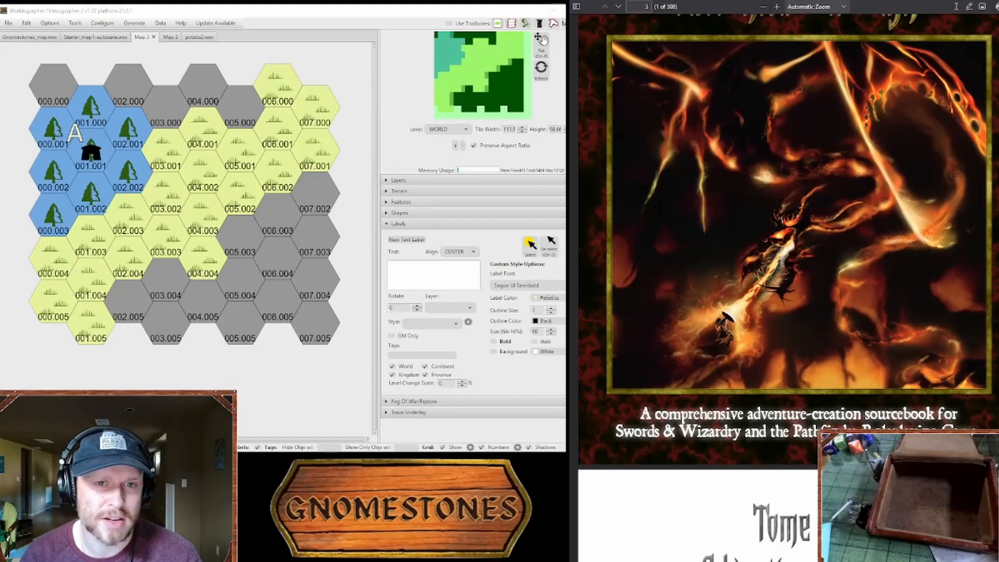
scroll(788, 286, "down", 10)
scroll(789, 286, "up", 4)
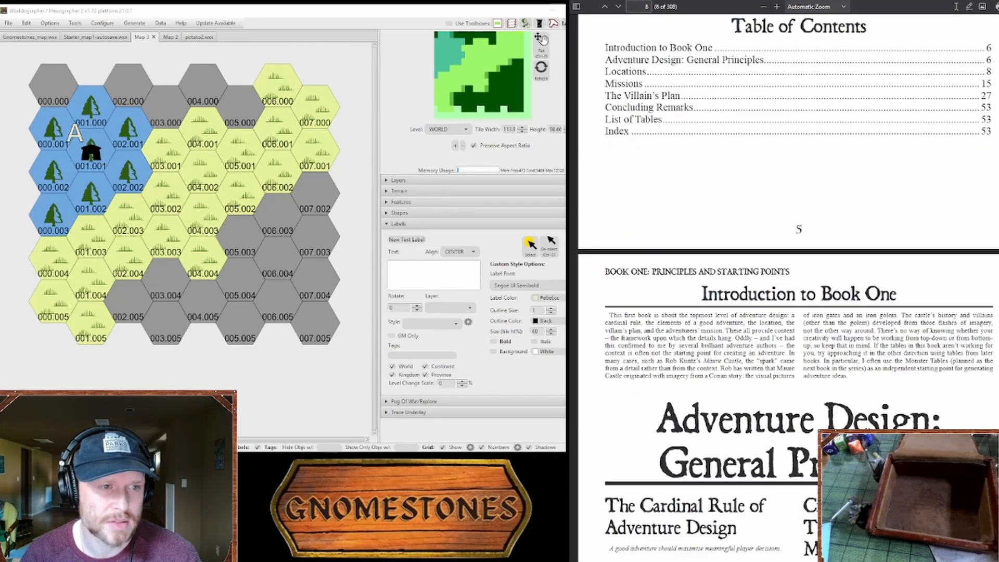
scroll(789, 287, "up", 4)
scroll(789, 287, "down", 12)
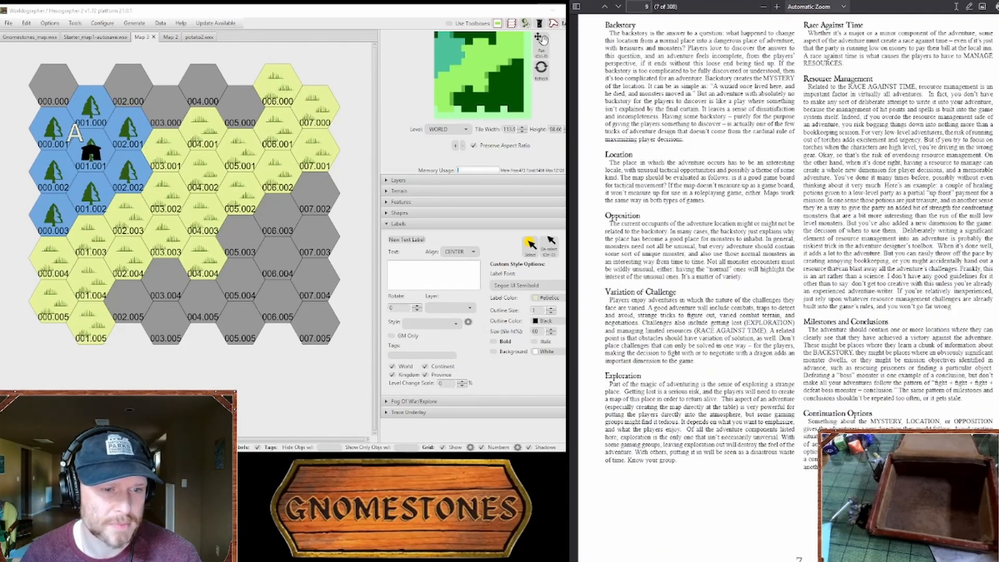
scroll(842, 112, "down", 15)
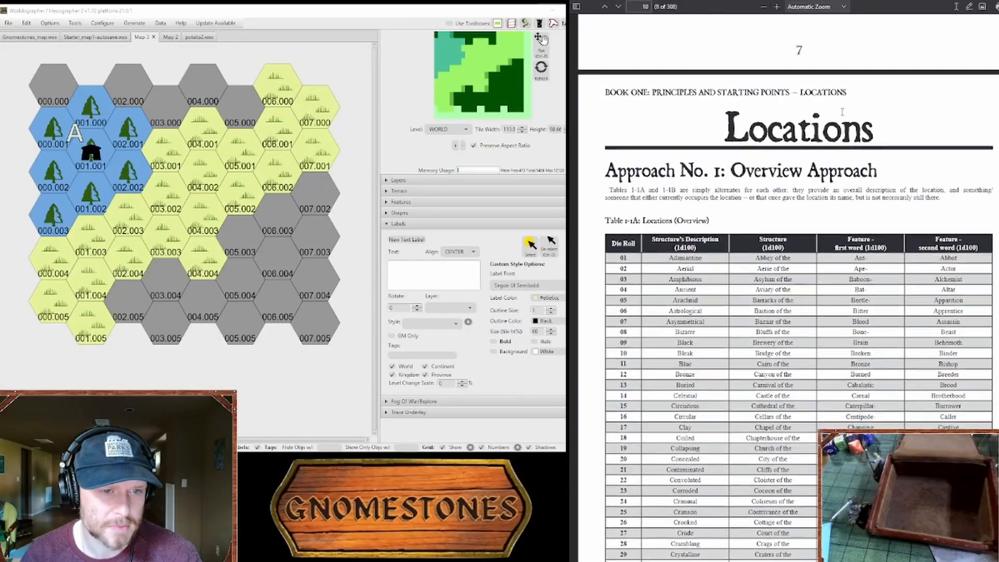
scroll(842, 112, "up", 15)
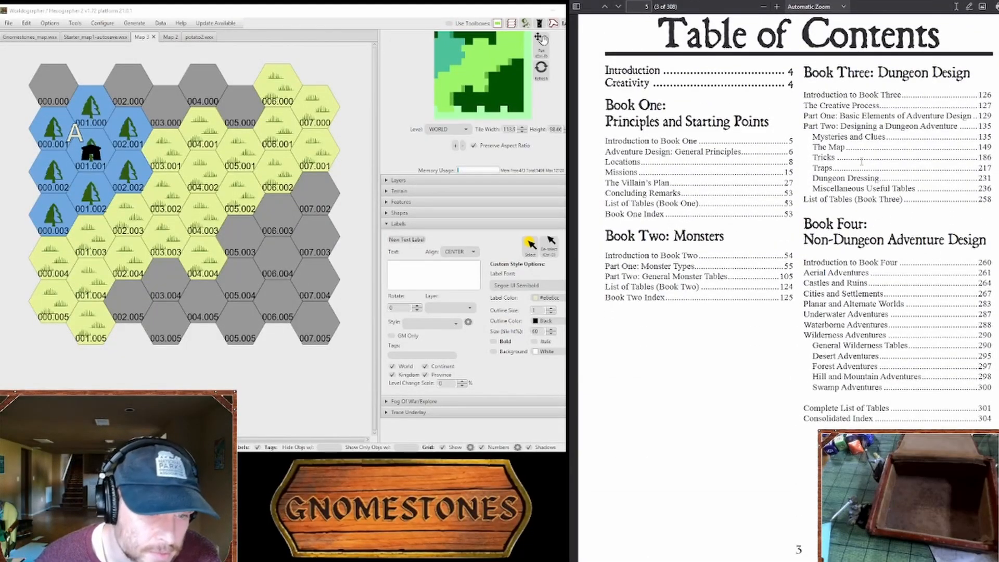
Step: Examine the Book Four entries in the table of contents and go to the Cities and Settlements section
left_click_drag(813, 376, 856, 376)
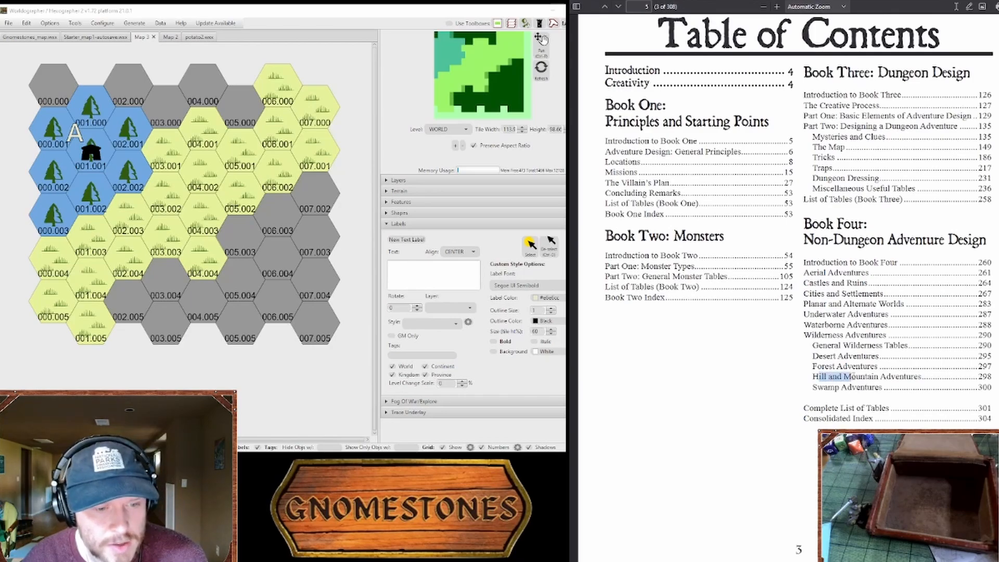
left_click(864, 376)
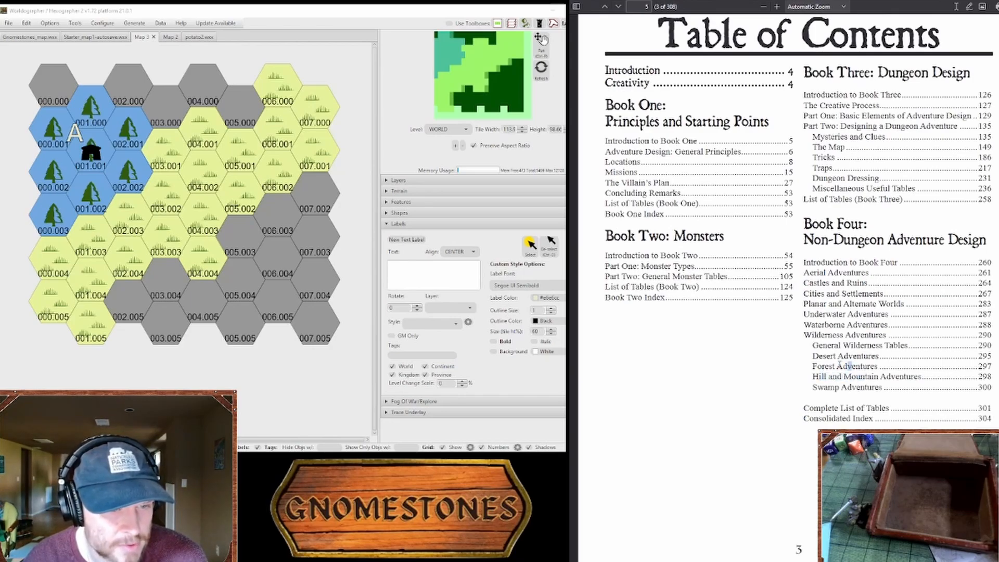
left_click_drag(804, 335, 861, 346)
left_click(868, 366)
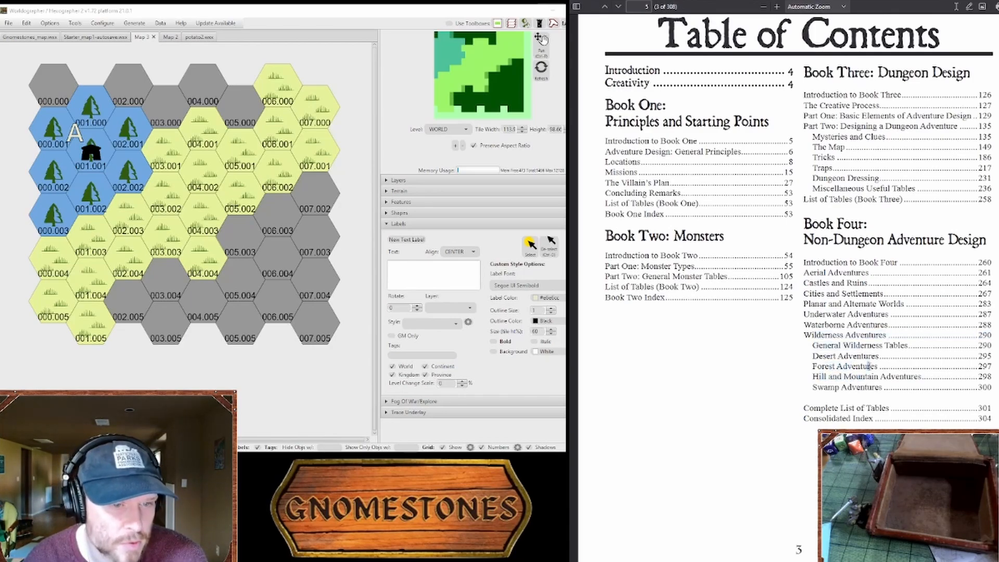
left_click_drag(862, 295, 809, 293)
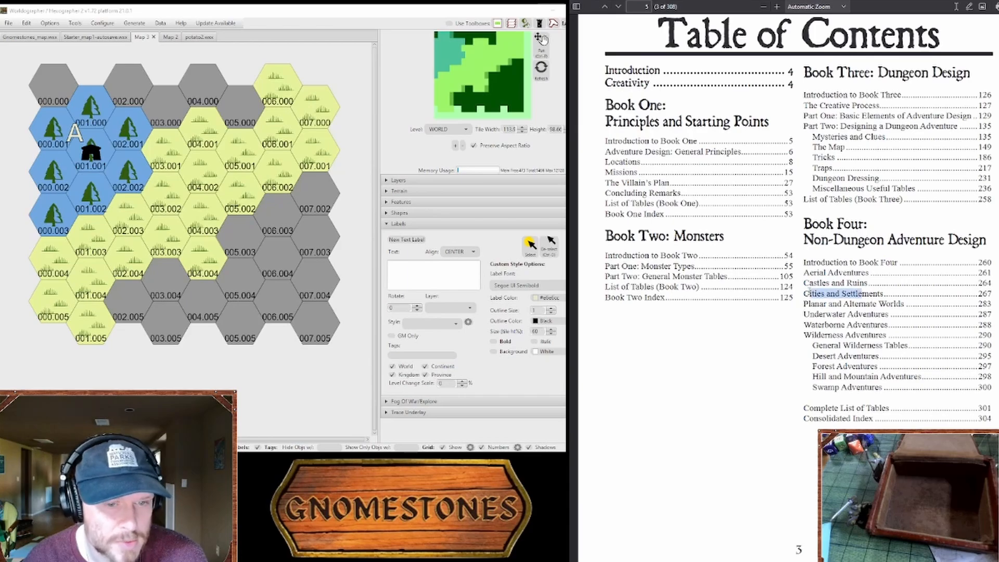
left_click(810, 293)
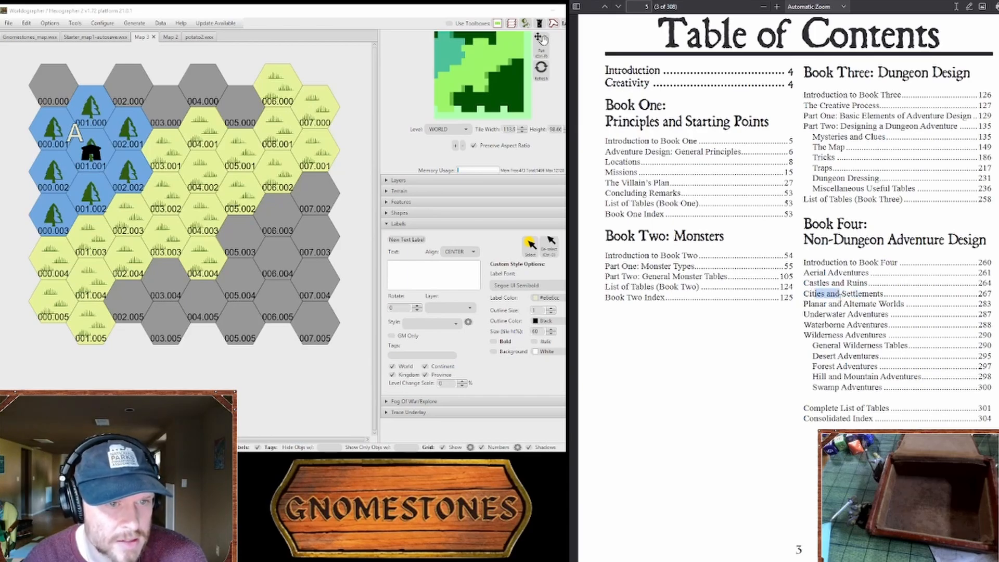
left_click_drag(853, 298, 891, 305)
left_click(855, 305)
left_click(892, 306)
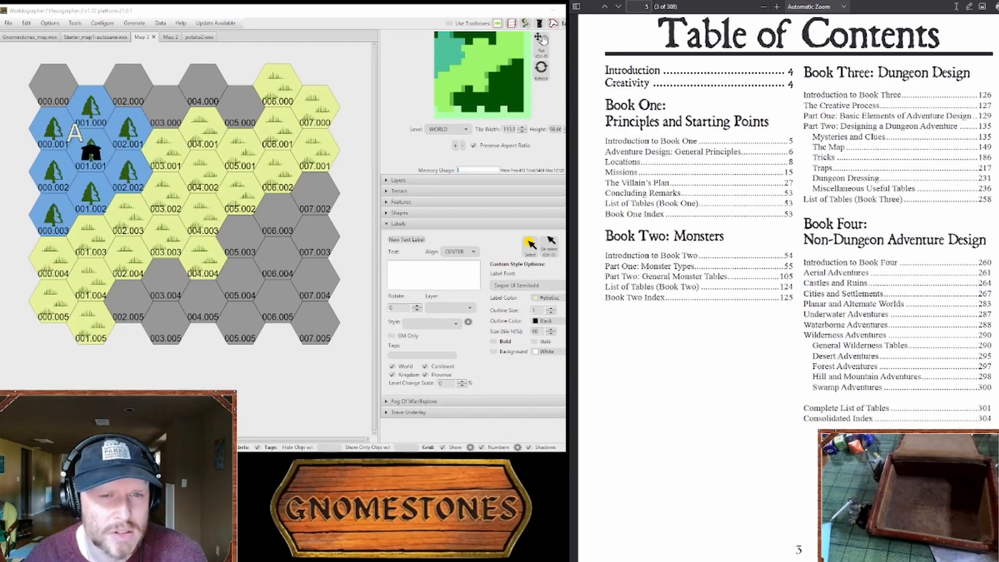
left_click_drag(998, 21, 998, 485)
scroll(698, 355, "down", 15)
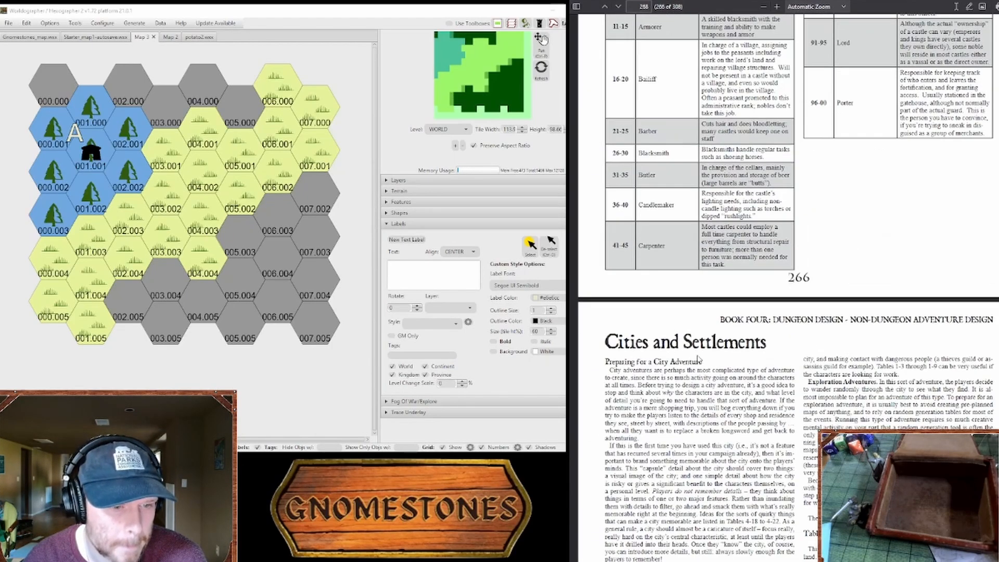
Step: Examine Table 4-18, Pride of the Town, and the neighbouring tables in the Cities and Settlements section
scroll(704, 347, "up", 5)
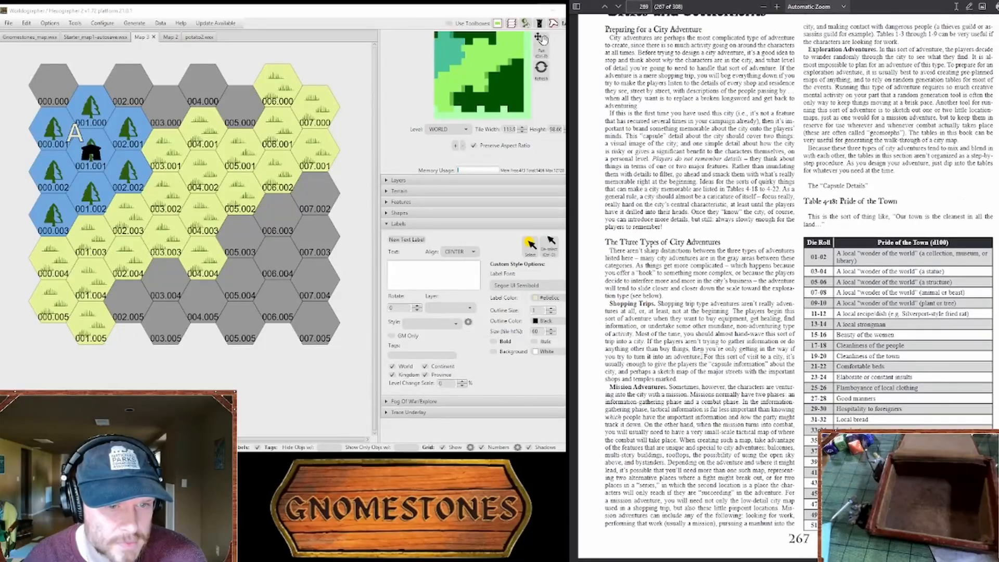
scroll(708, 351, "down", 12)
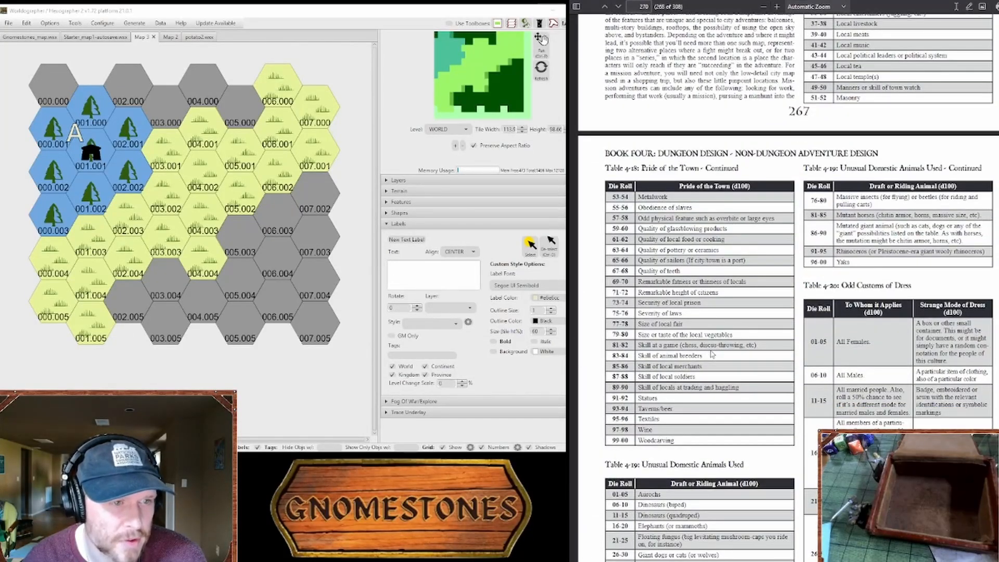
scroll(712, 355, "down", 10)
scroll(712, 349, "up", 3)
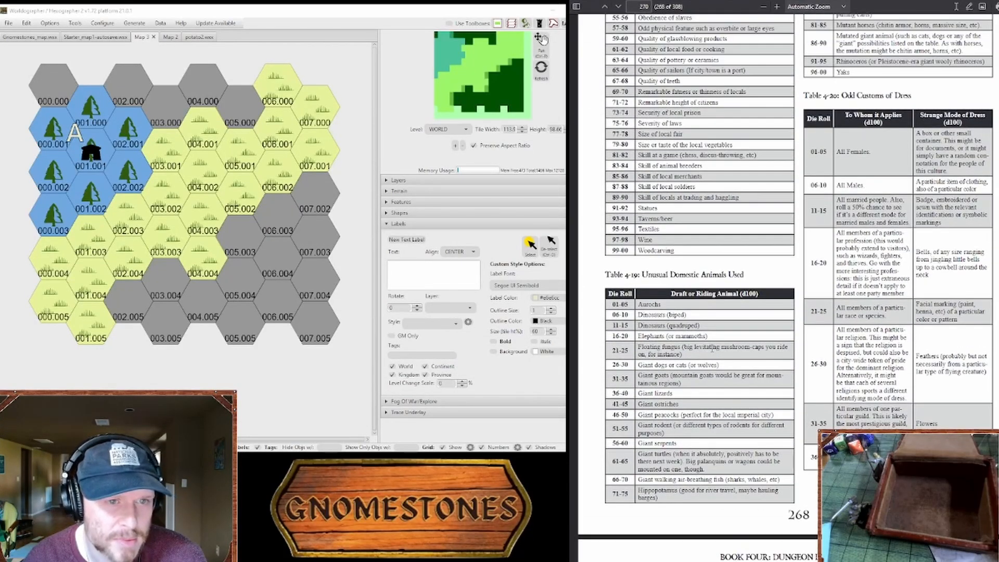
scroll(712, 348, "down", 10)
scroll(655, 350, "up", 13)
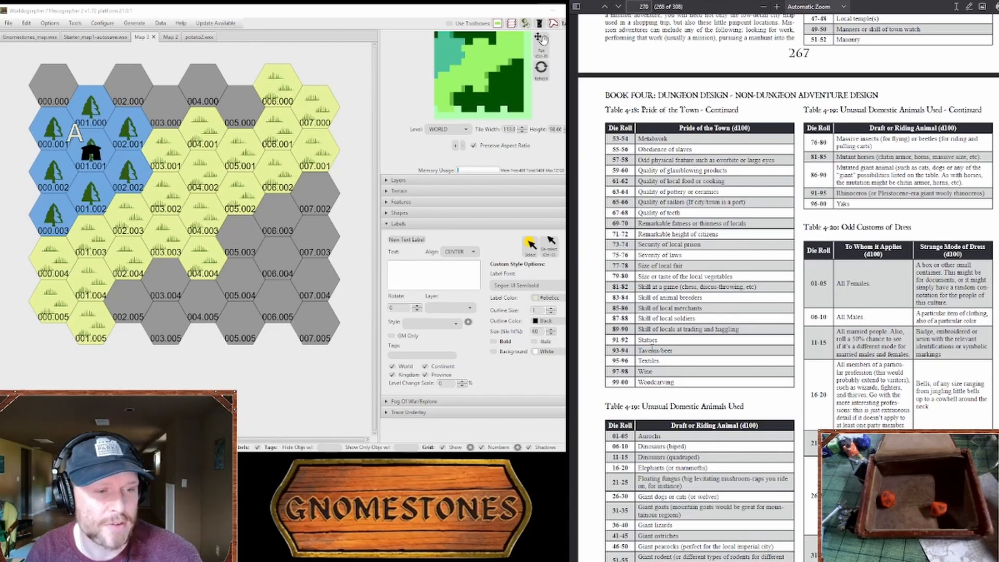
scroll(652, 348, "up", 7)
scroll(660, 371, "down", 5)
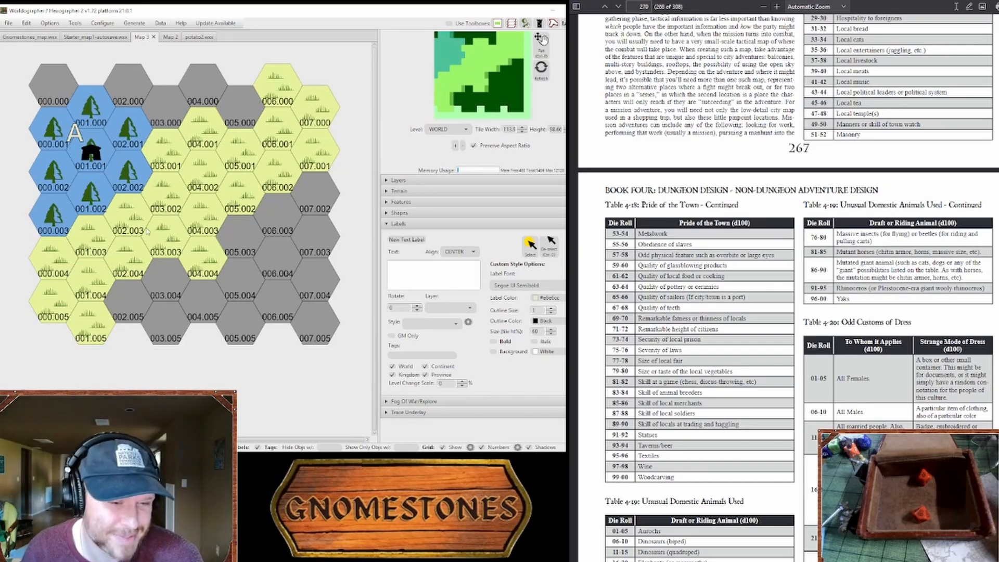
scroll(788, 286, "down", 5)
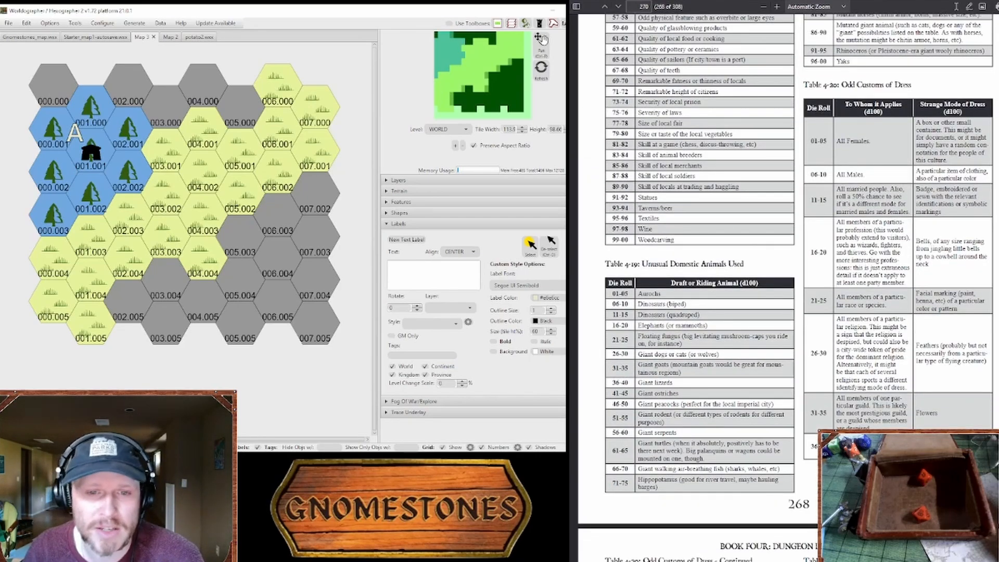
Step: Switch to the Lithuanian name generator, generate a set of female names and save the seventh one
key("alt+Tab")
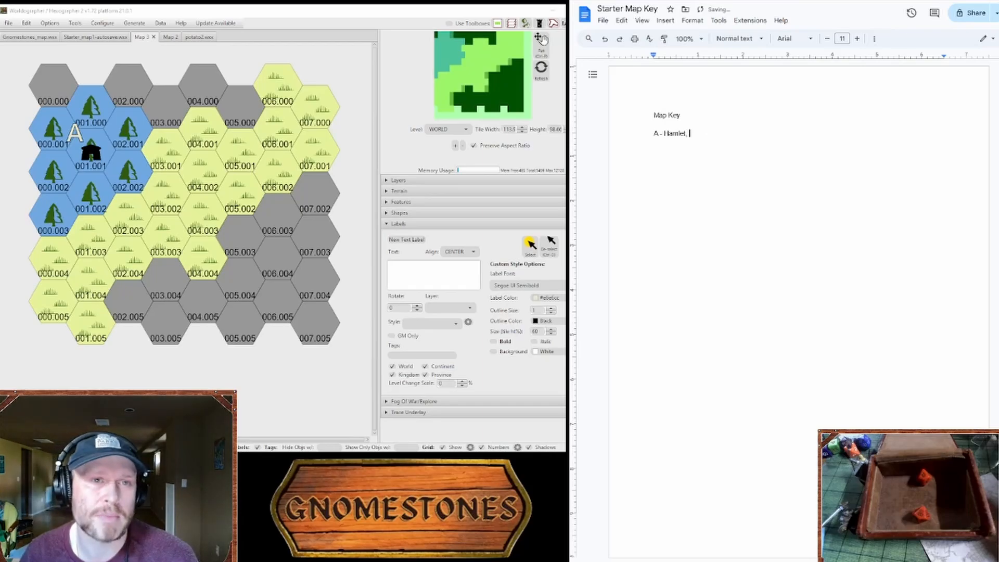
key("alt+Tab")
scroll(788, 158, "down", 3)
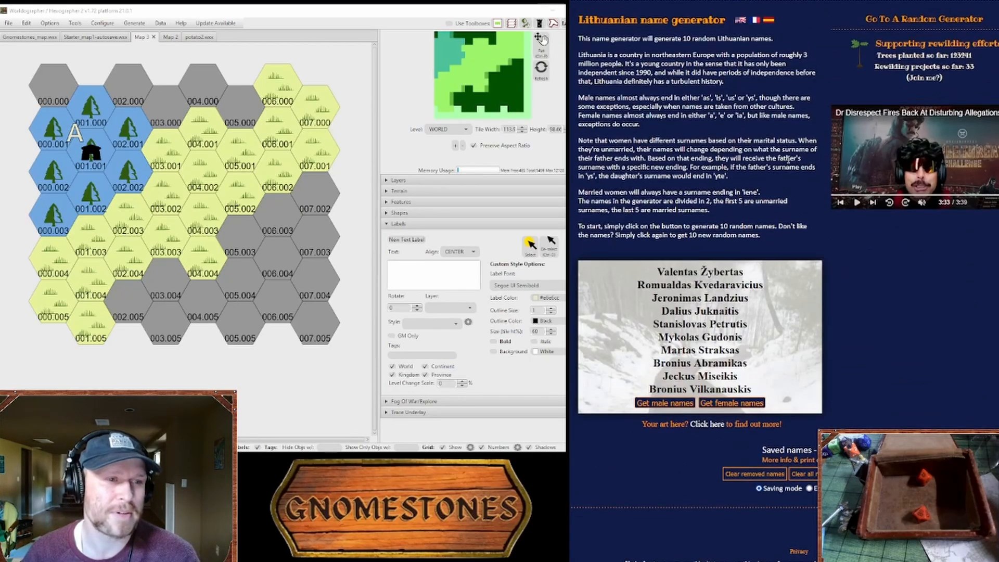
scroll(788, 158, "up", 2)
scroll(788, 157, "up", 1)
scroll(788, 158, "down", 2)
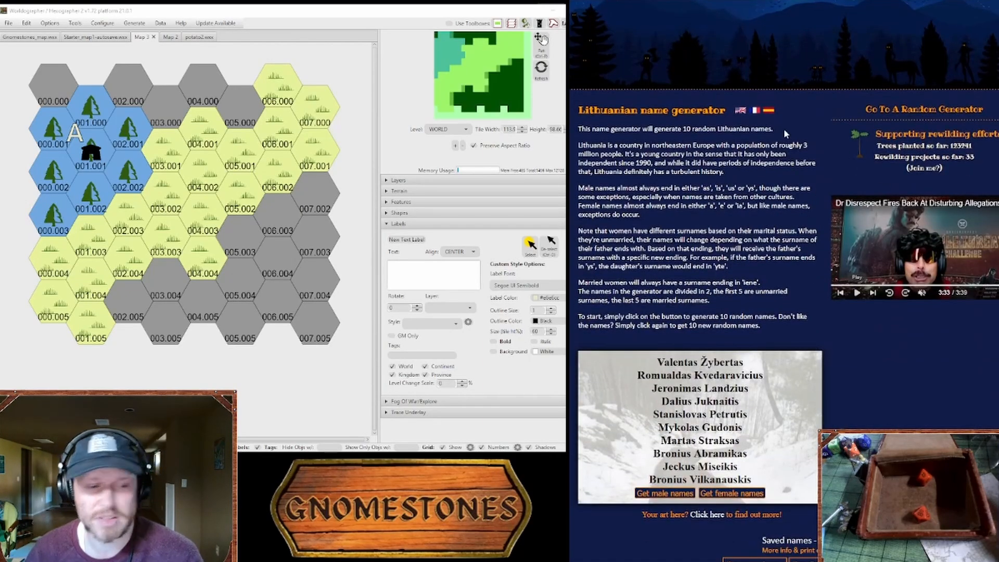
left_click(732, 493)
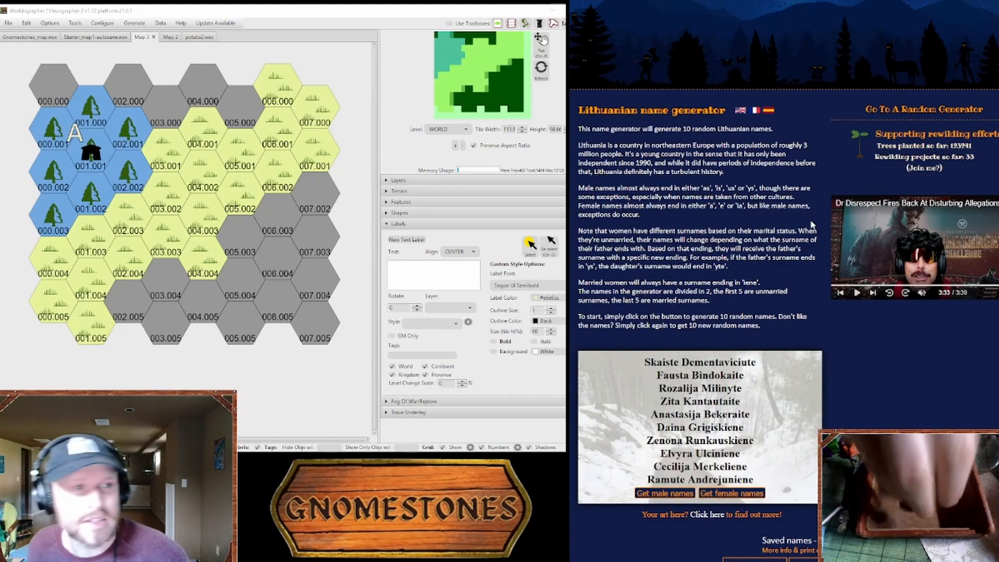
scroll(739, 156, "up", 3)
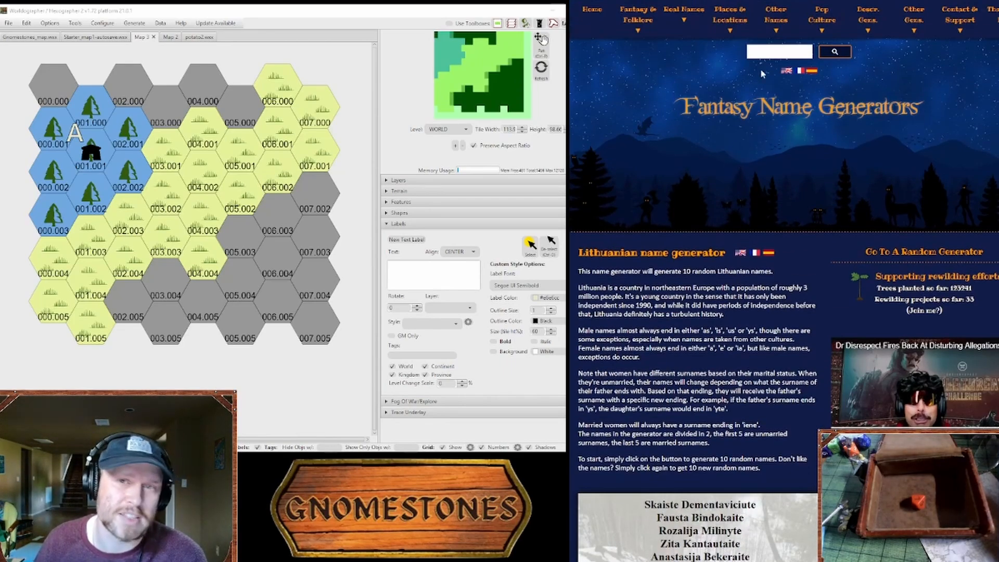
scroll(761, 72, "down", 4)
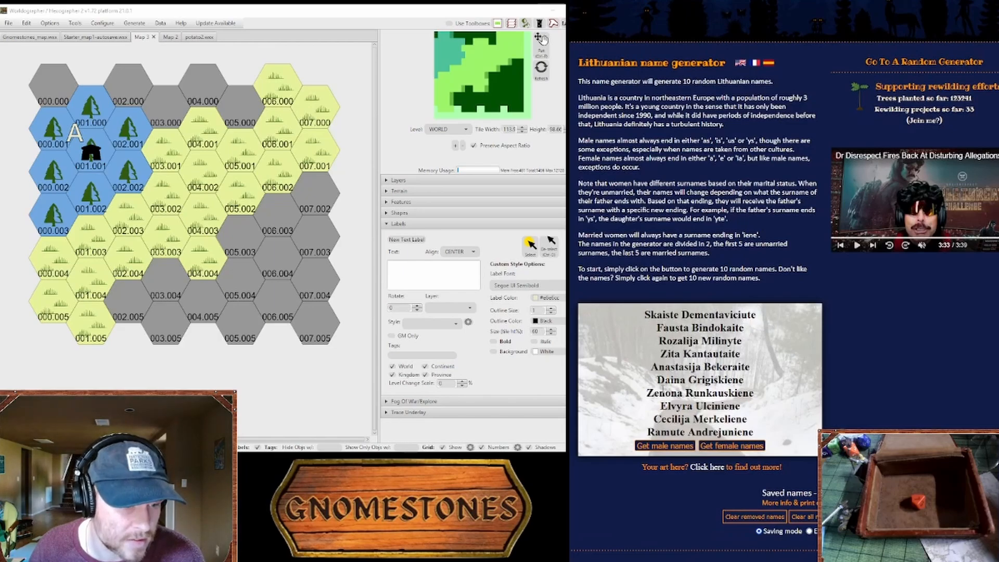
triple_click(670, 393)
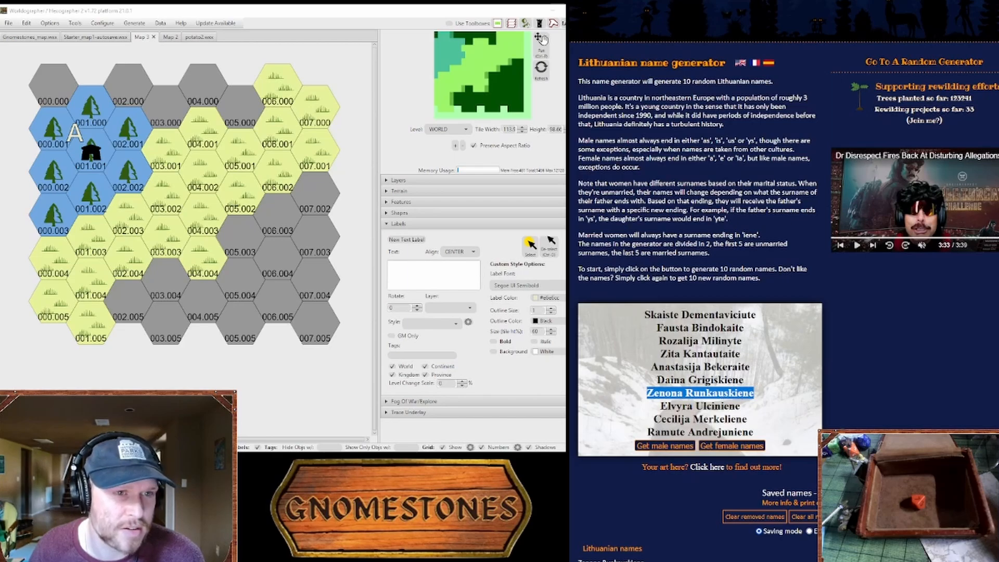
Step: Open the Hittite name generator from the Middle East real names and look over the generated names
scroll(710, 183, "up", 1)
scroll(704, 192, "up", 3)
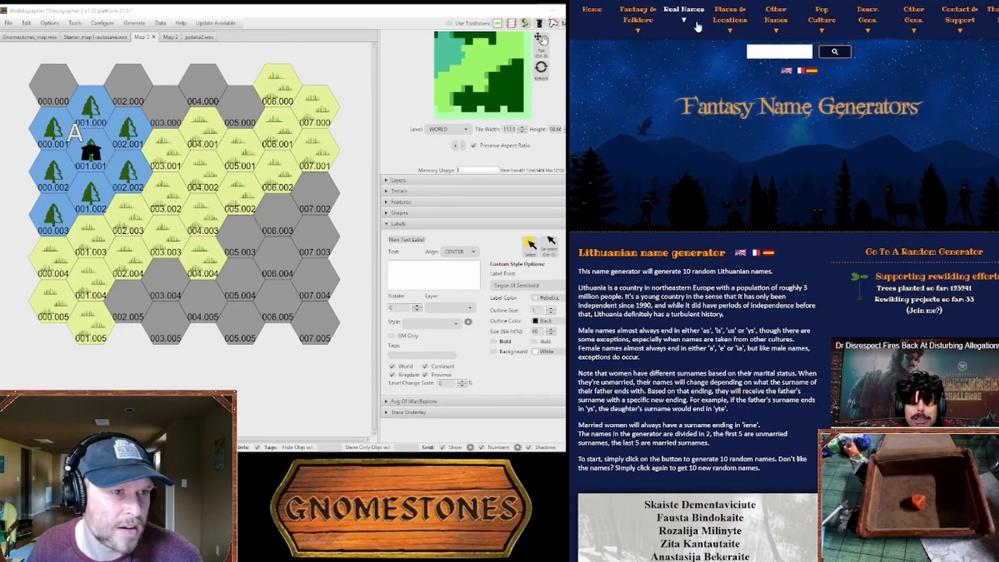
left_click(694, 21)
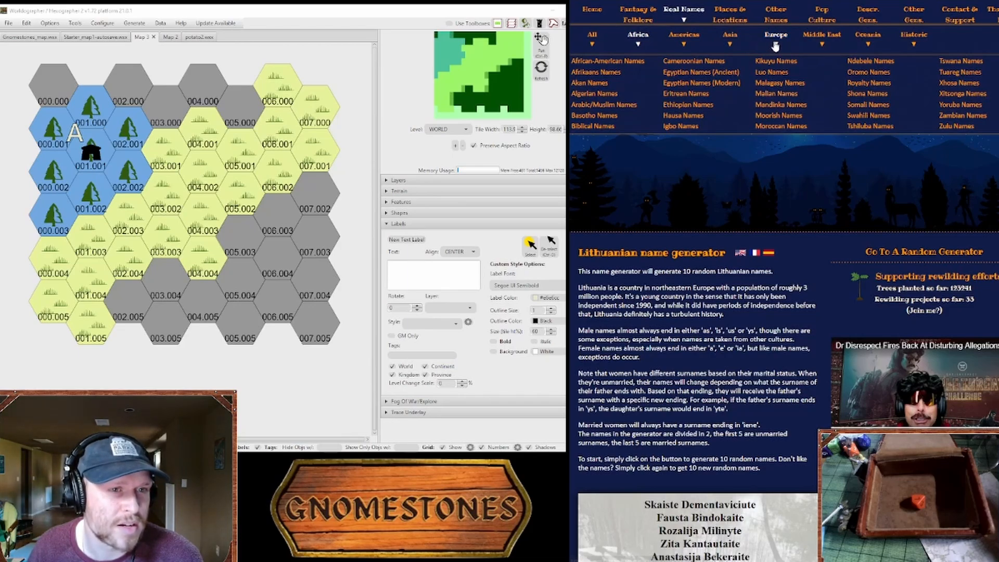
left_click(821, 49)
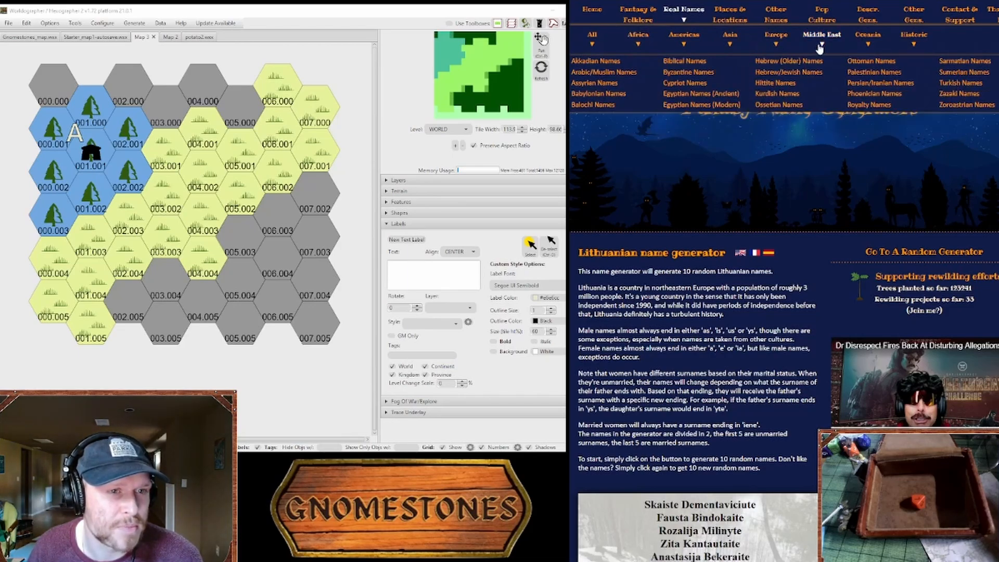
left_click(771, 85)
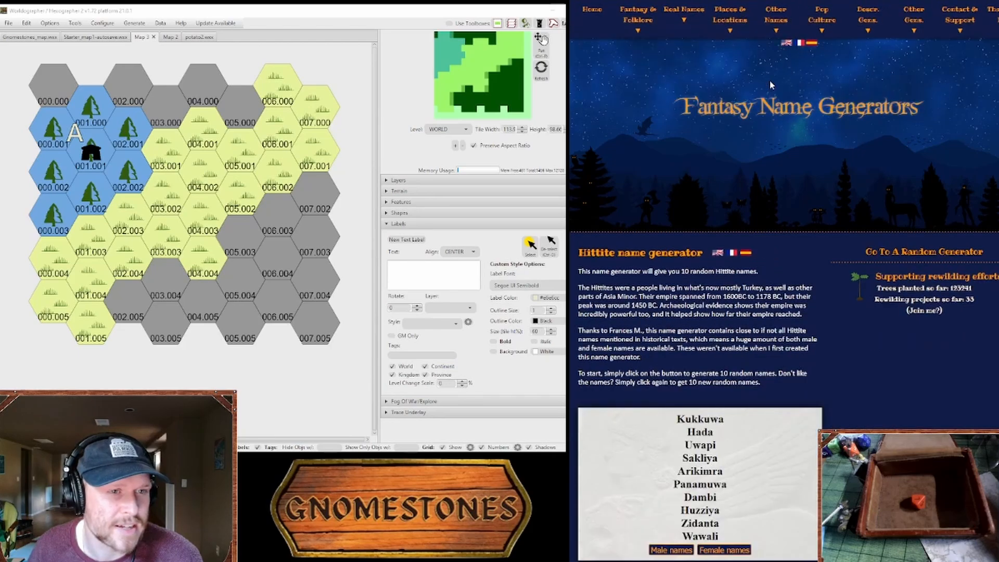
scroll(804, 271, "down", 3)
scroll(807, 276, "up", 2)
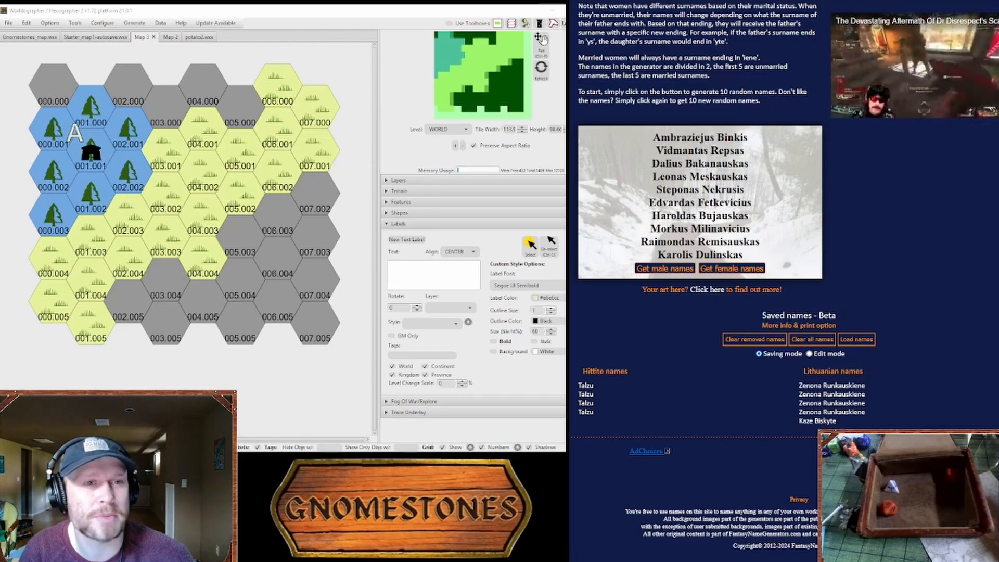
Step: Switch to the Starter Map Key document and add the settlement name "Zeanona" to the entry "A - Hamlet,"
left_click(832, 1)
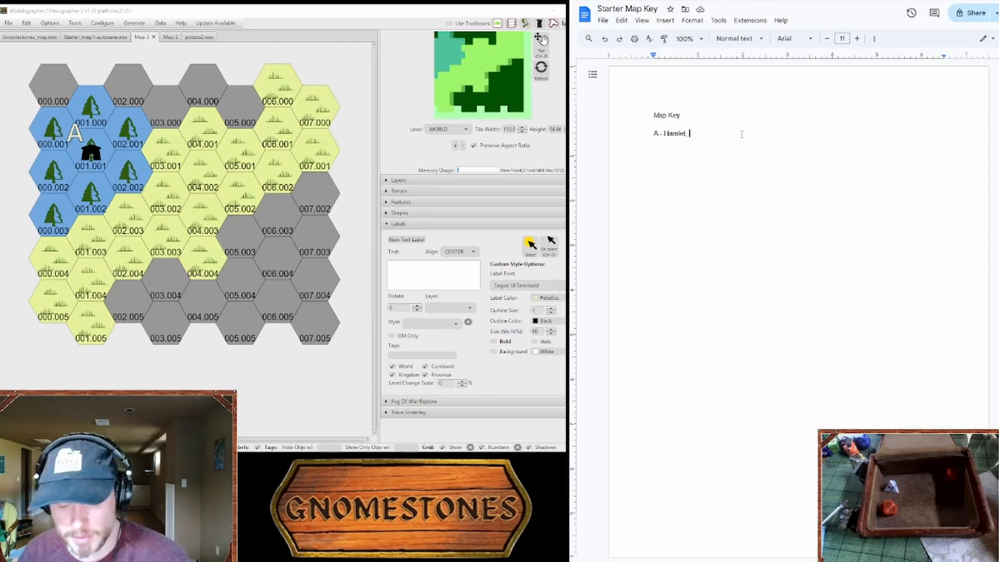
type("Zeanona ")
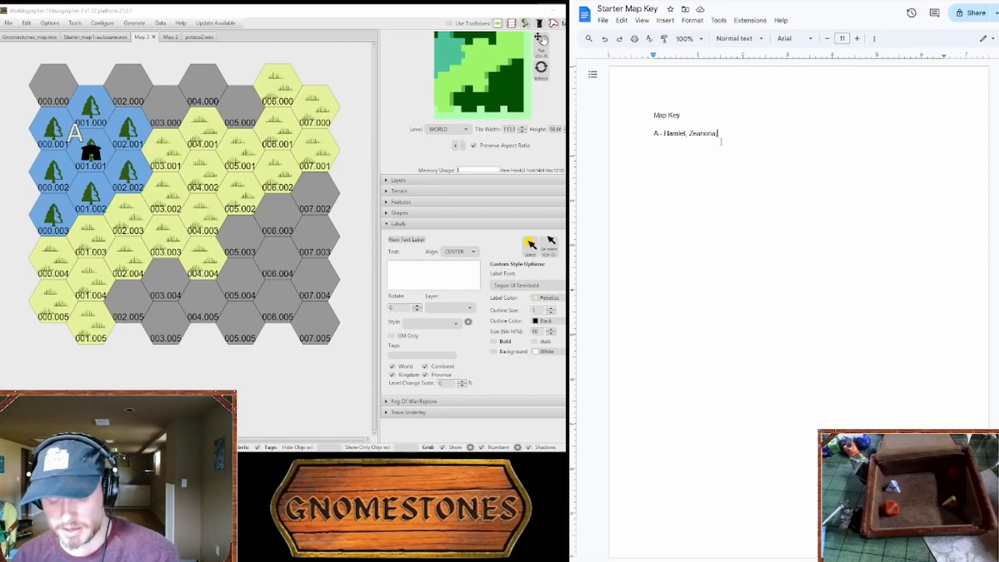
type(", is")
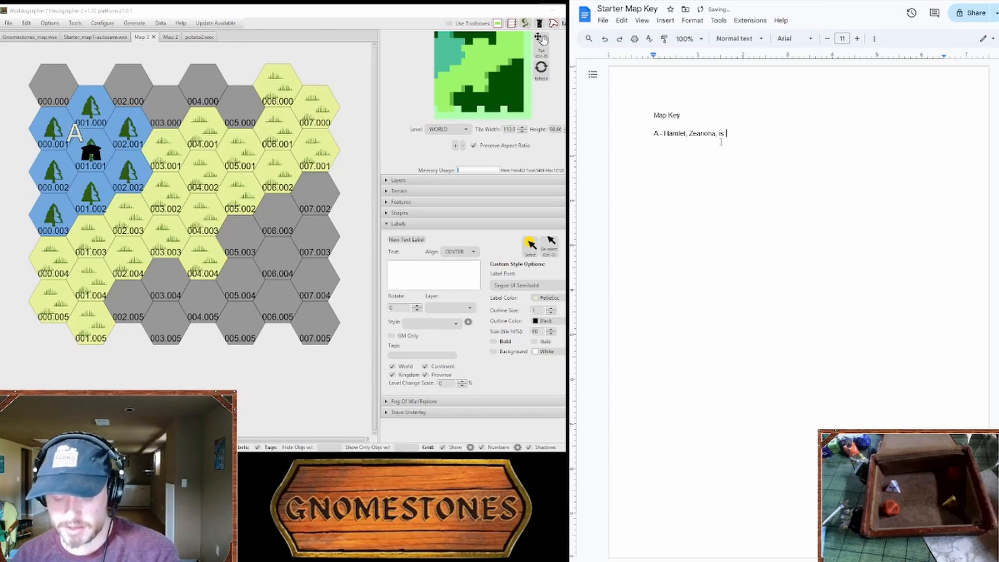
type(" known for ")
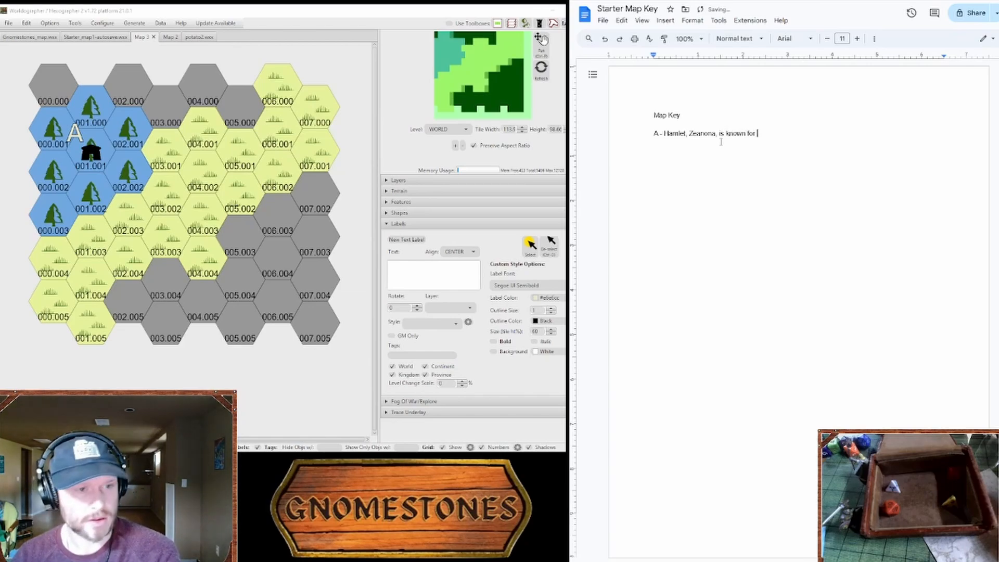
type("crop of ")
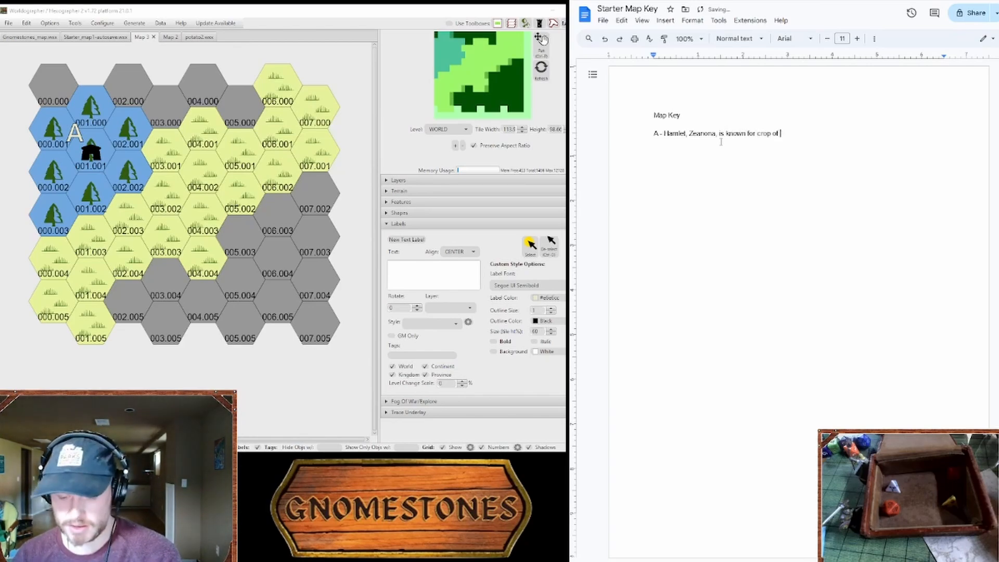
type("very large ve")
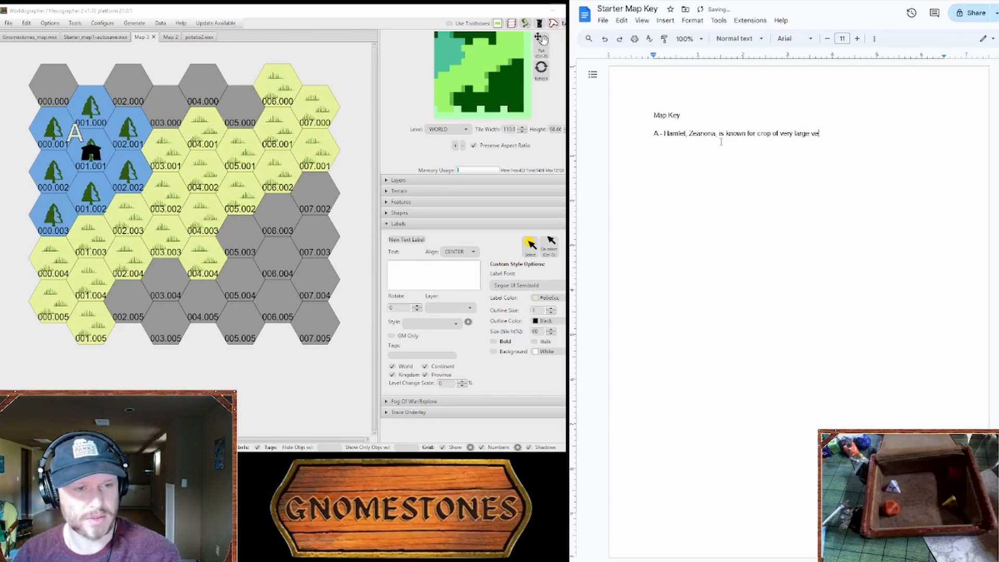
type("getabl")
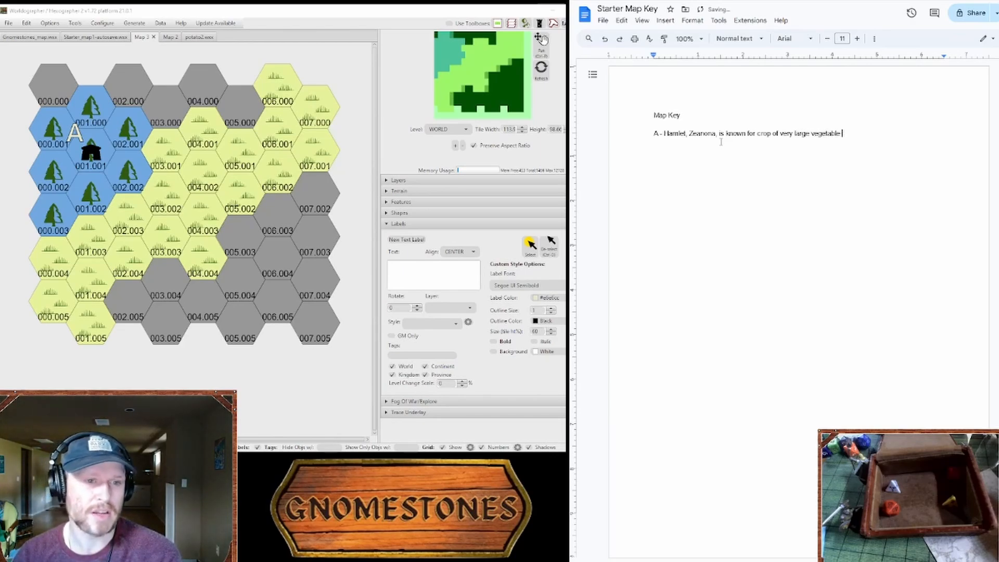
type("e")
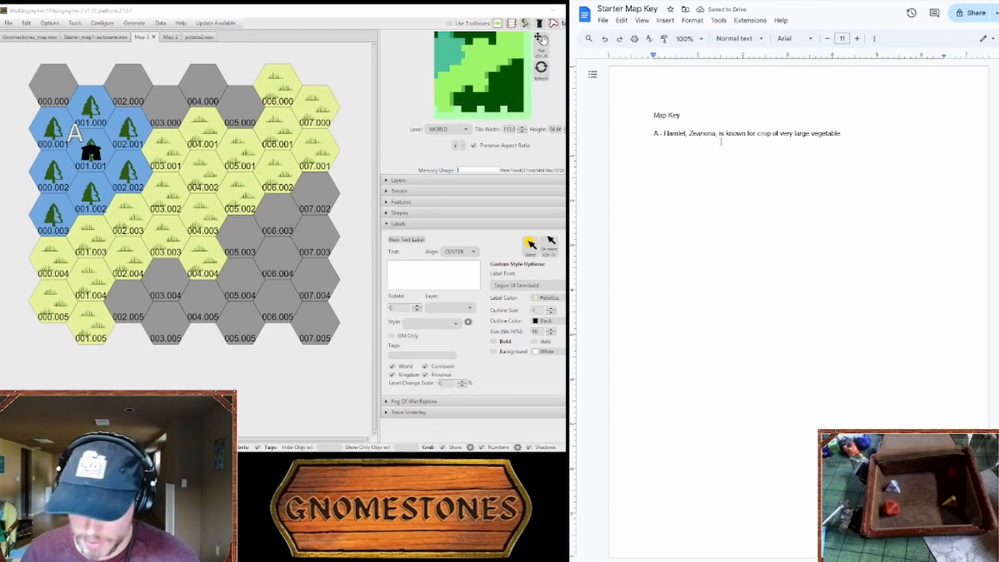
type(".")
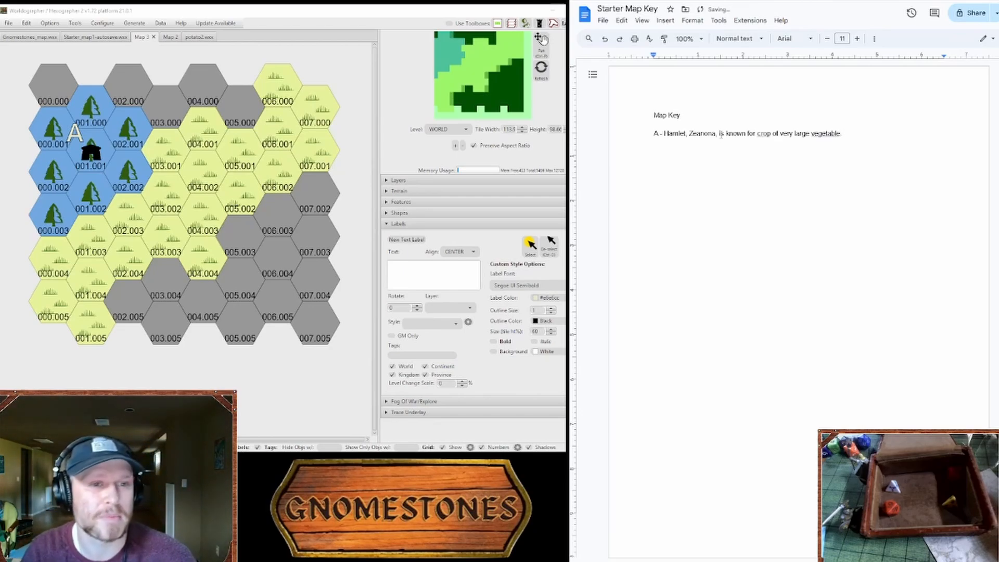
Step: Correct "vegetable" to "vegetables" and "crop" to "crops" in the description of entry A
left_click(822, 131)
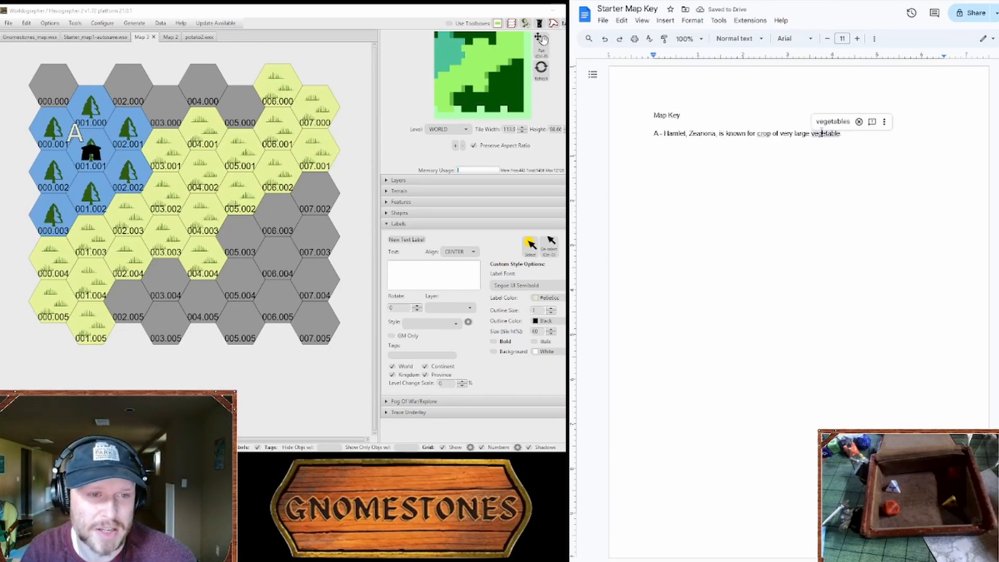
left_click(828, 120)
left_click(772, 134)
type("s")
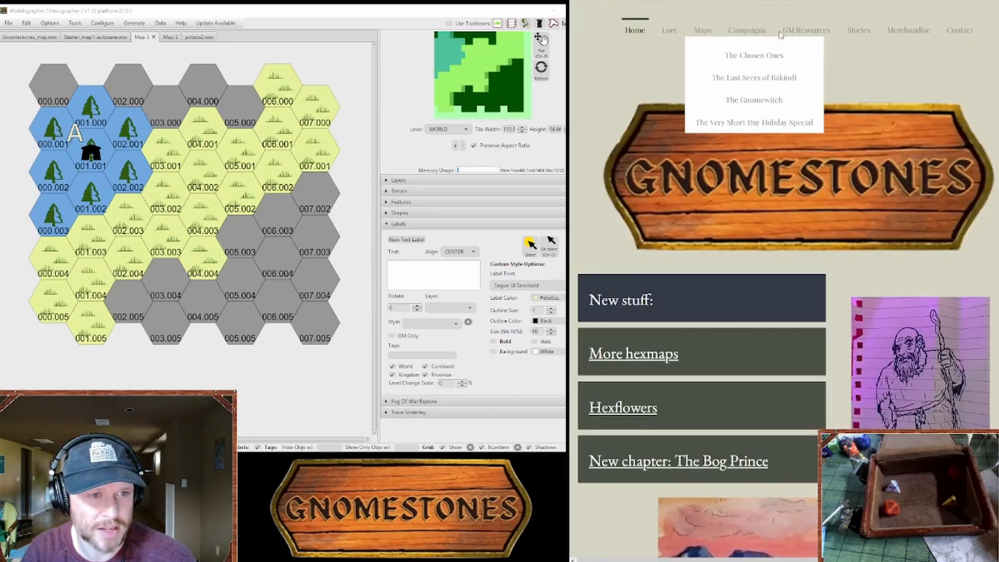
Step: Switch to the Gnomestones website and look through The Plant Creation Package page among the GM resources
mouse_move(831, 30)
left_click(794, 100)
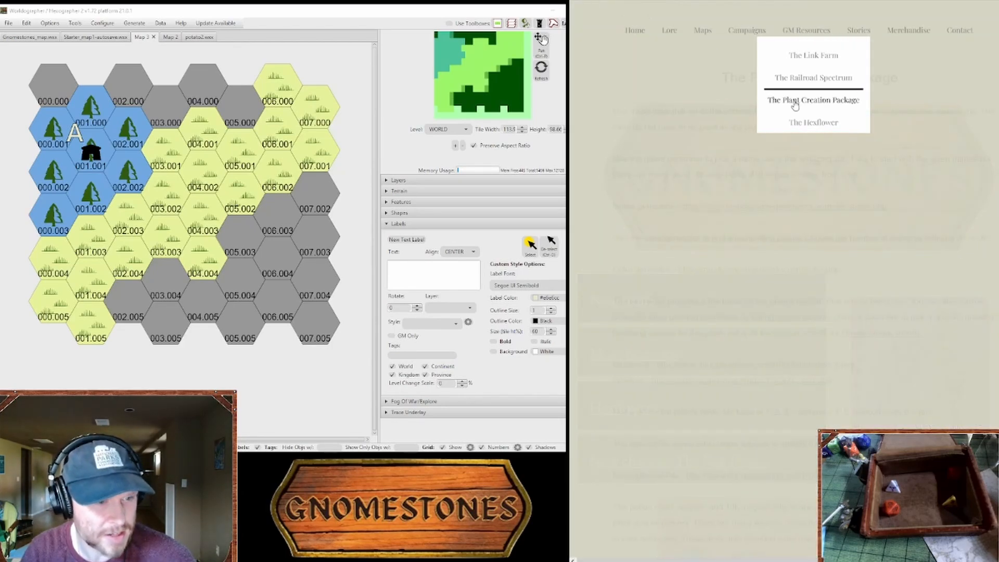
scroll(790, 343, "down", 5)
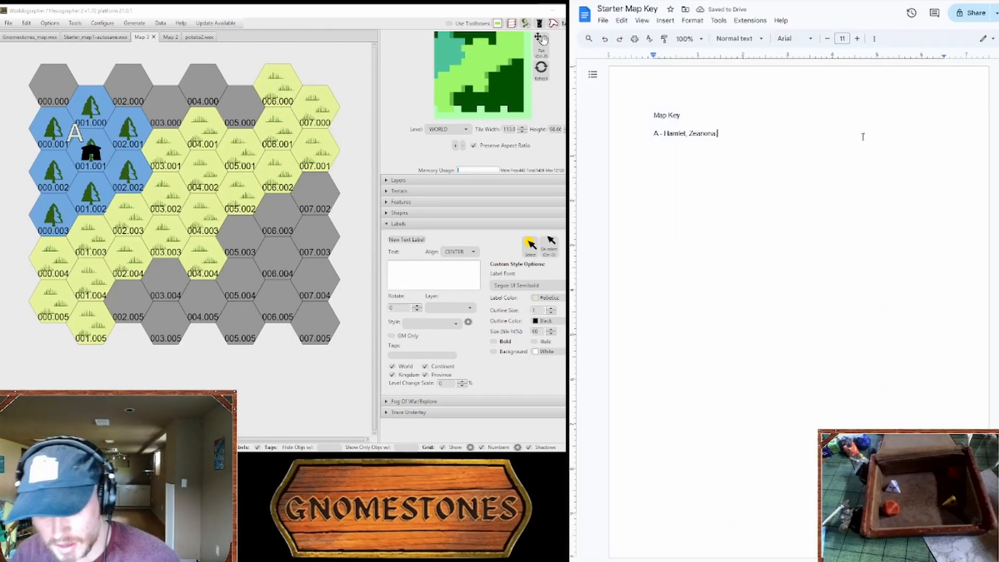
Step: Continue entry A in the Starter Map Key document after "Zeanona" with ", known for its tavern"
type(", ")
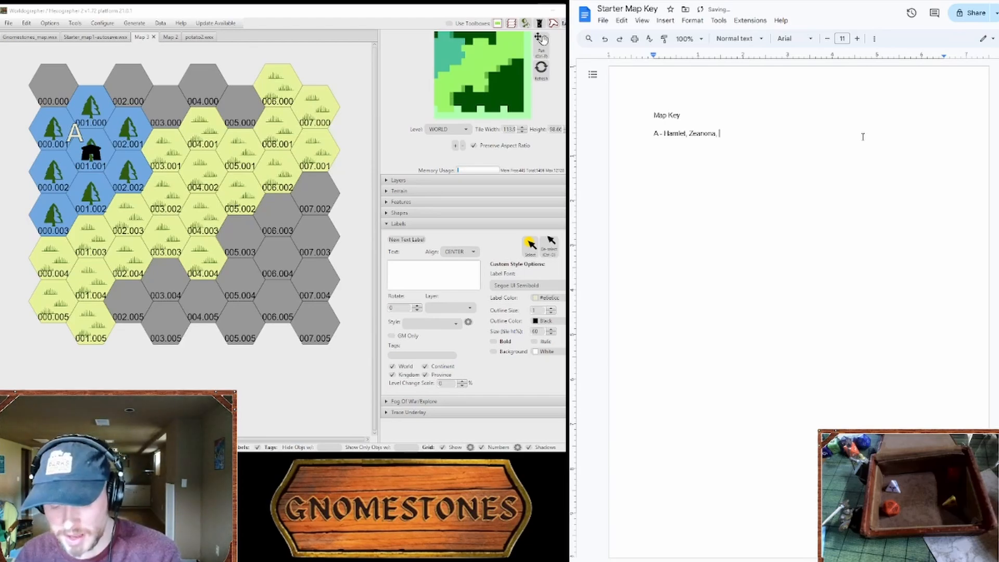
type("known ")
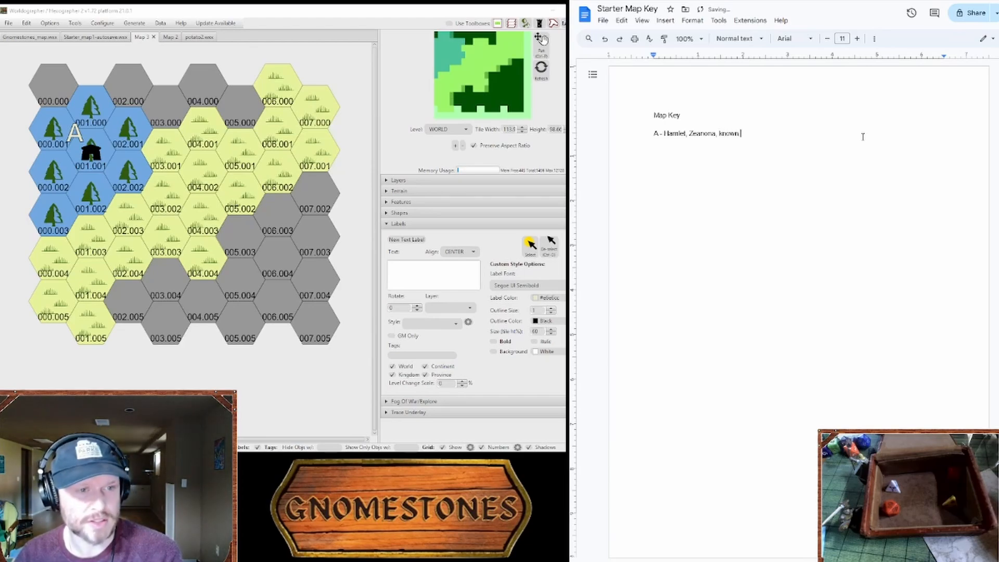
type("for i")
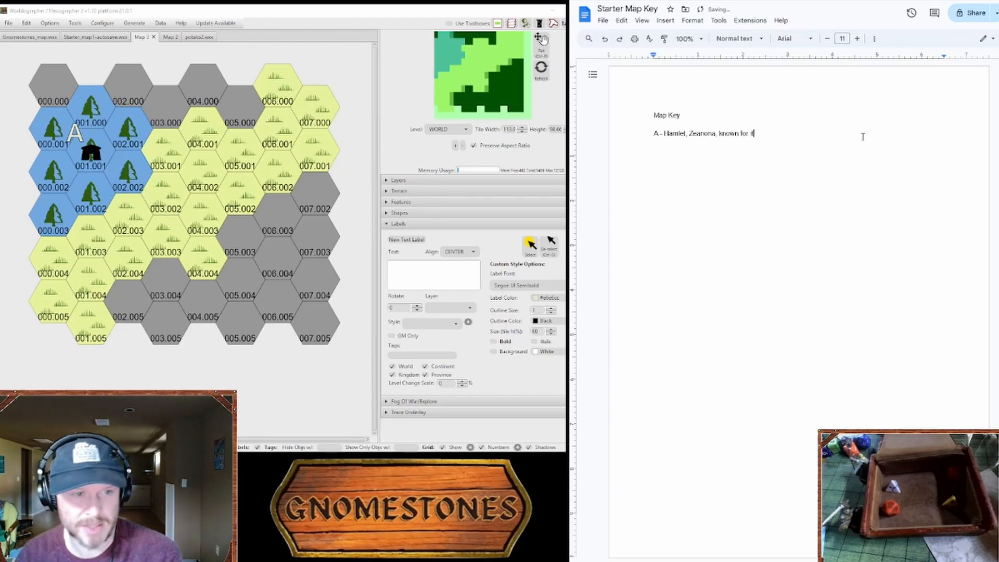
type("ts tavern")
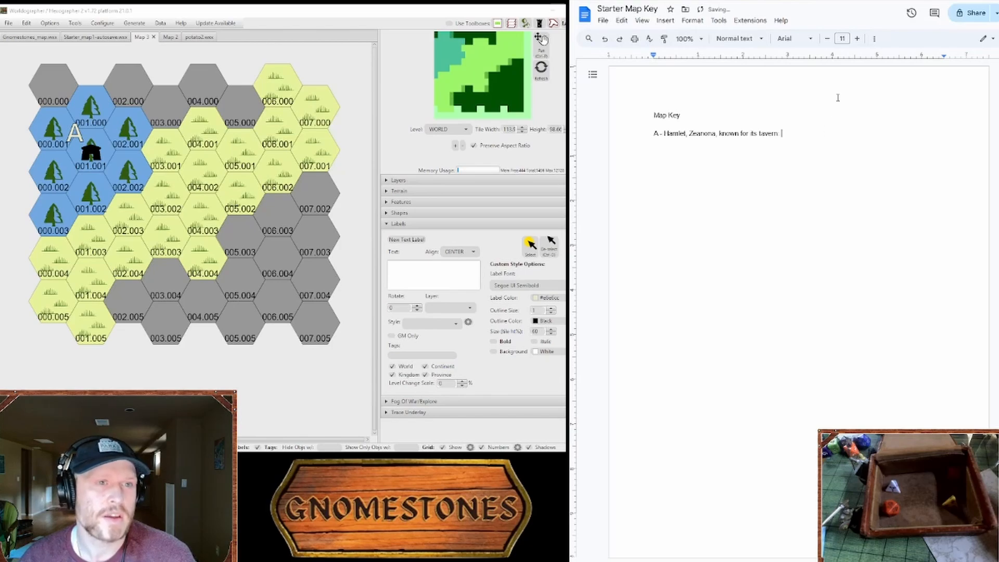
Step: Return to the GM resources list, open the Dndspeak Tavern Generator from the town links and generate a random tavern
key("ctrl+Tab")
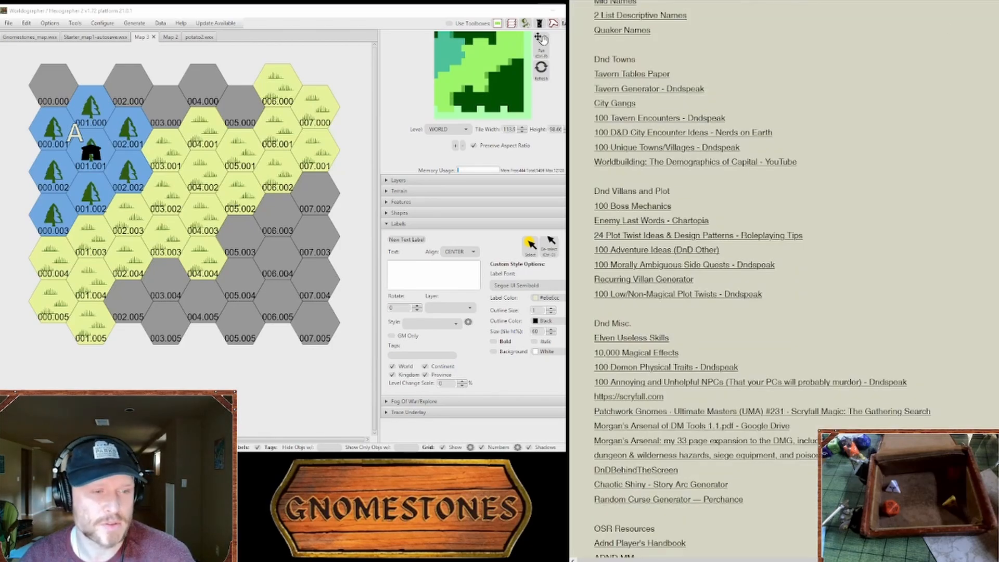
scroll(781, 281, "up", 15)
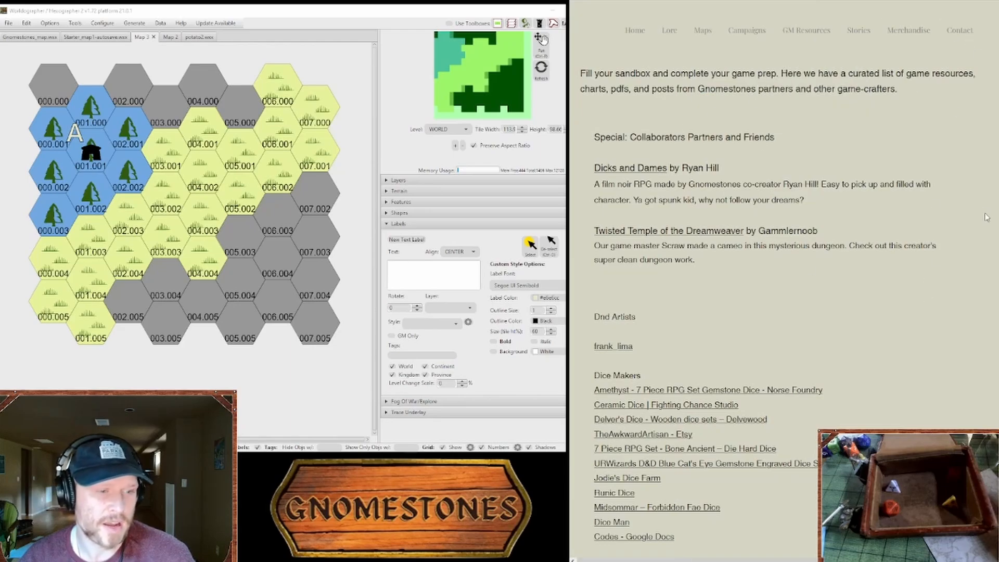
scroll(781, 281, "down", 20)
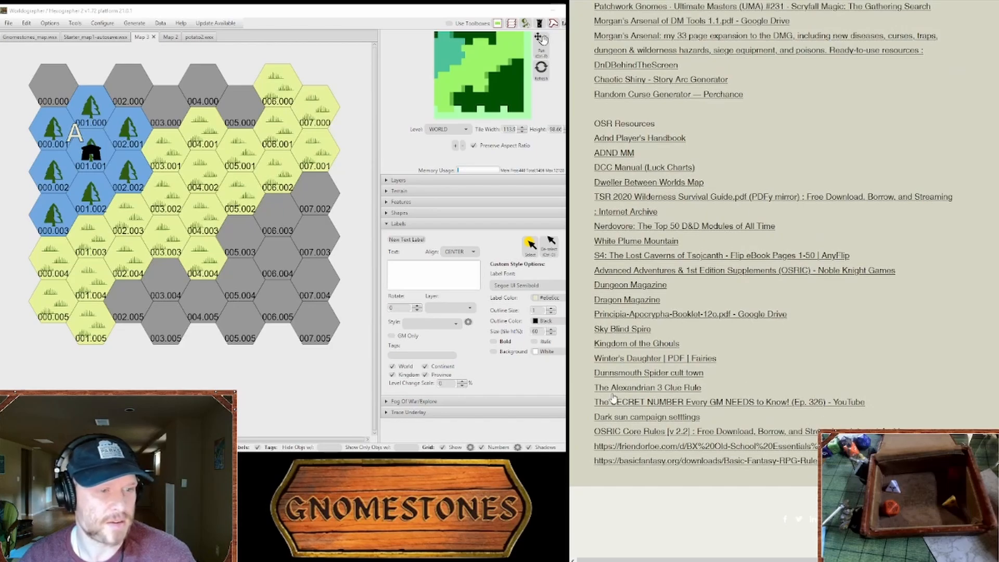
scroll(614, 395, "up", 5)
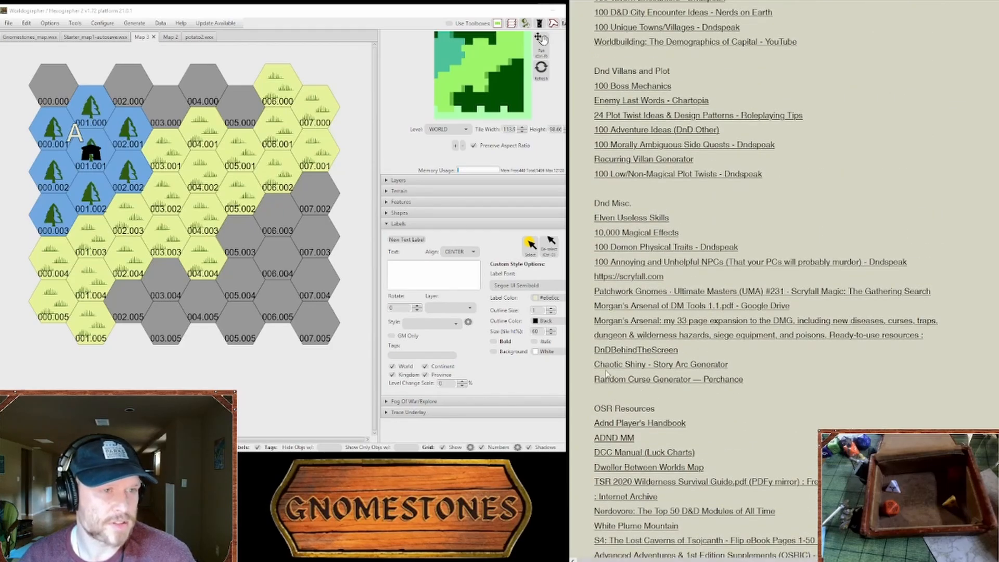
scroll(608, 375, "up", 3)
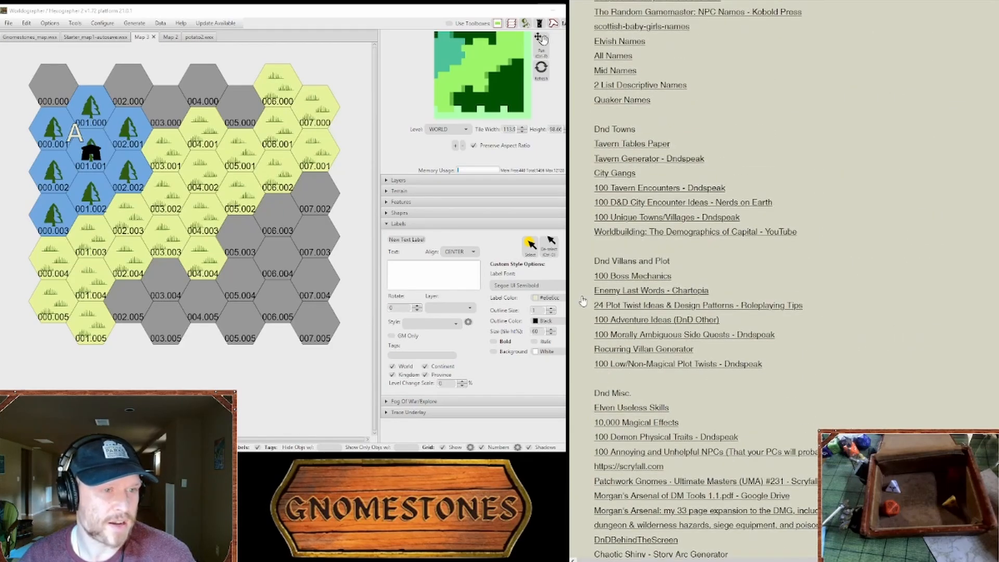
left_click(660, 159)
scroll(729, 267, "down", 3)
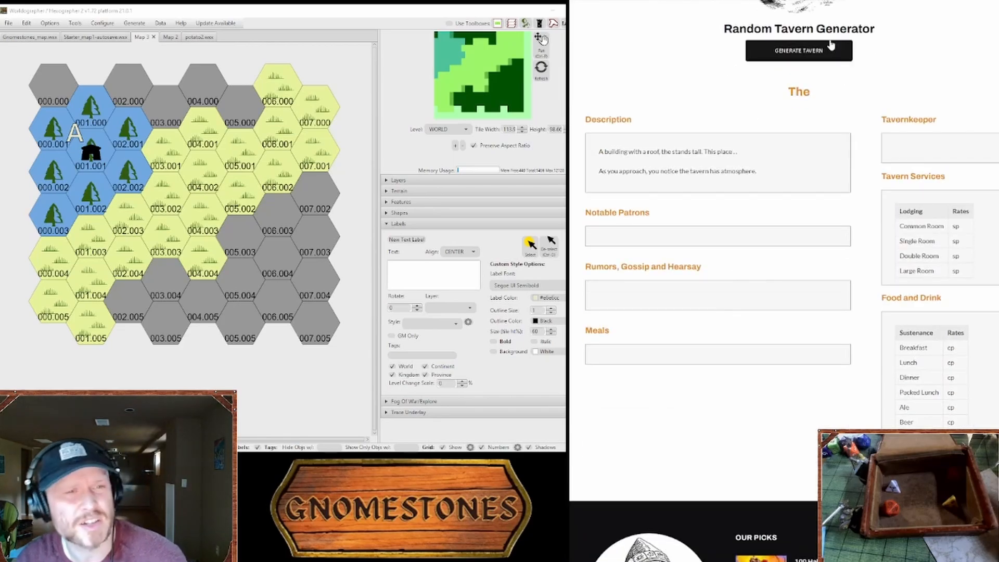
left_click_drag(838, 30, 760, 32)
left_click(781, 49)
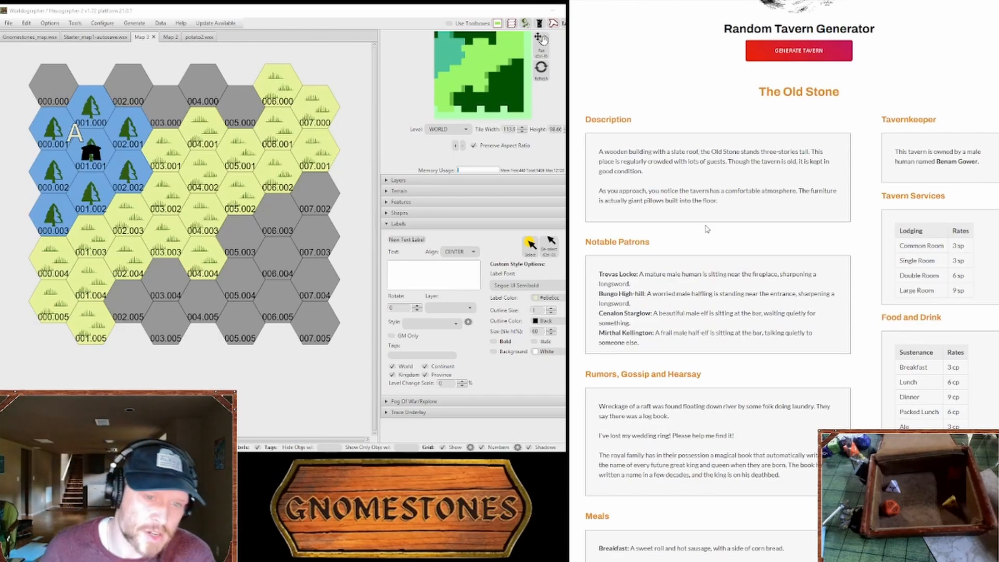
Step: Read through the generated tavern's description, patrons, rumors and meals
scroll(708, 242, "down", 1)
scroll(708, 245, "down", 3)
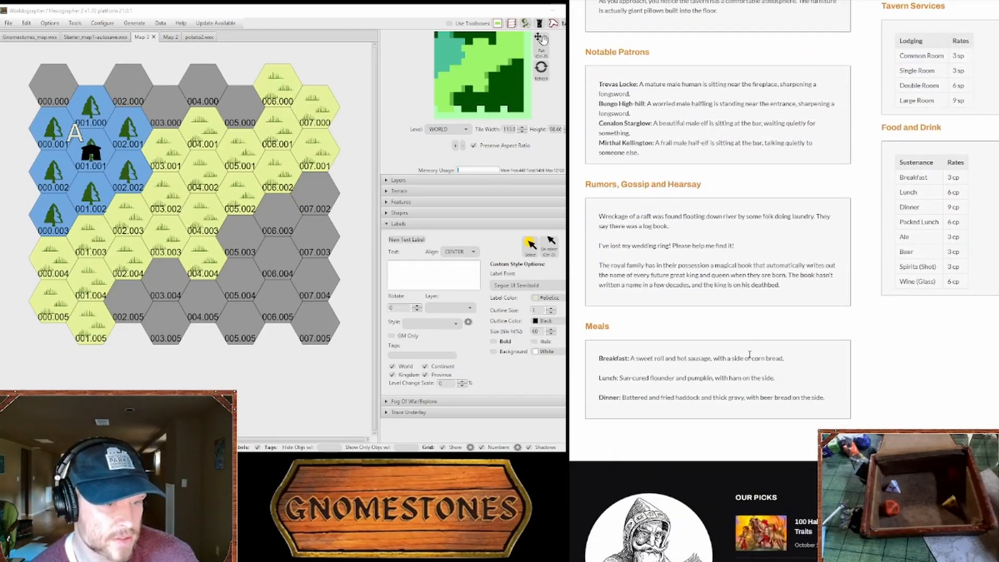
scroll(750, 354, "up", 6)
scroll(752, 359, "down", 6)
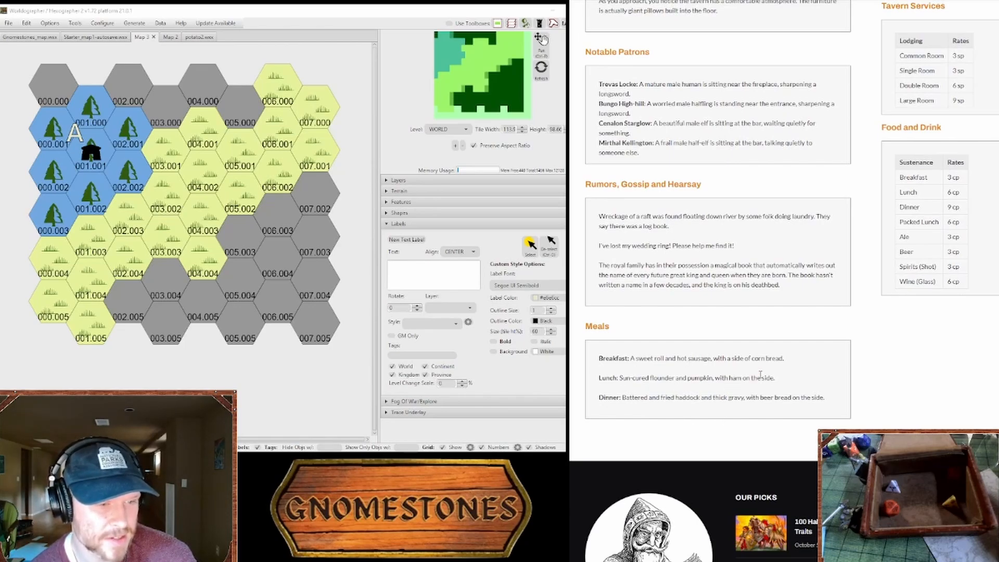
scroll(766, 374, "up", 10)
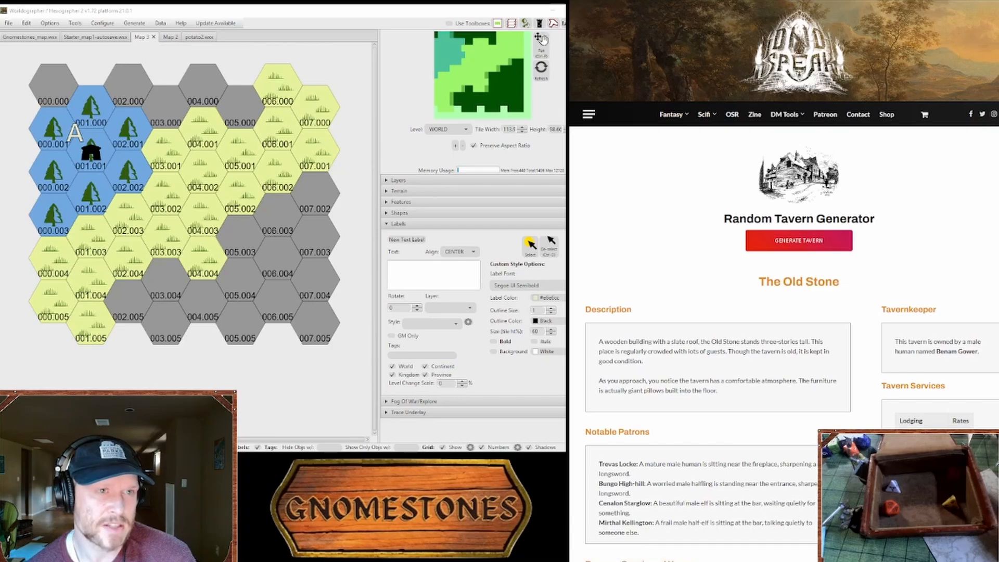
Step: Switch to the adventure design PDF and examine the location tables 1-2 and 1-1B in Book One
left_click(695, 1)
scroll(786, 287, "up", 5)
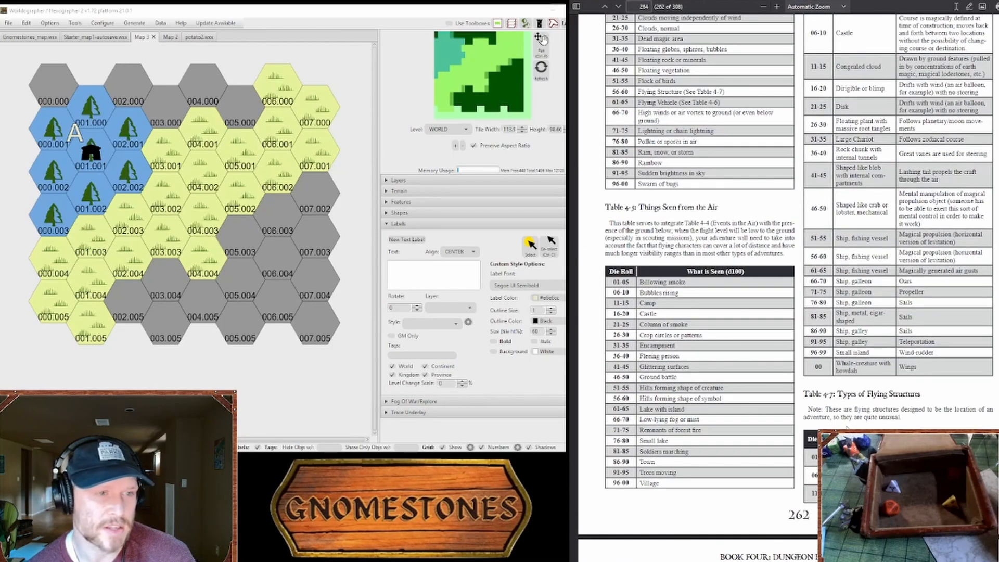
scroll(769, 429, "down", 5)
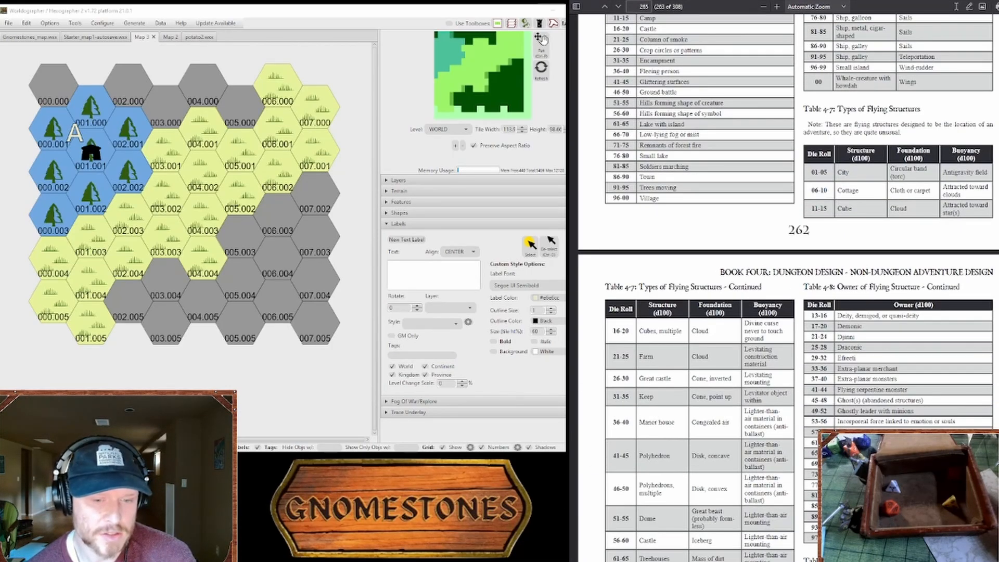
left_click_drag(998, 481, 998, 36)
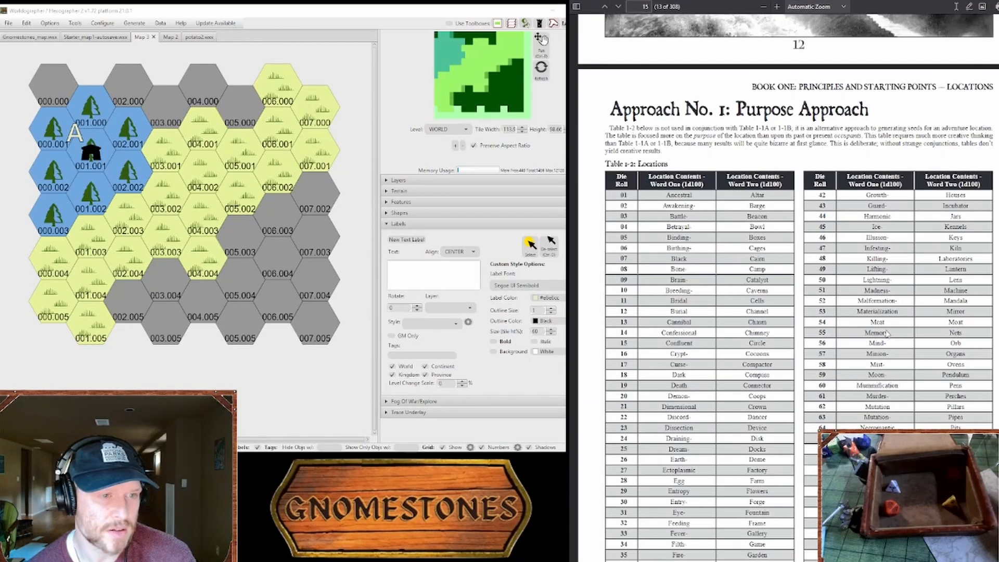
scroll(881, 357, "down", 6)
scroll(881, 357, "down", 8)
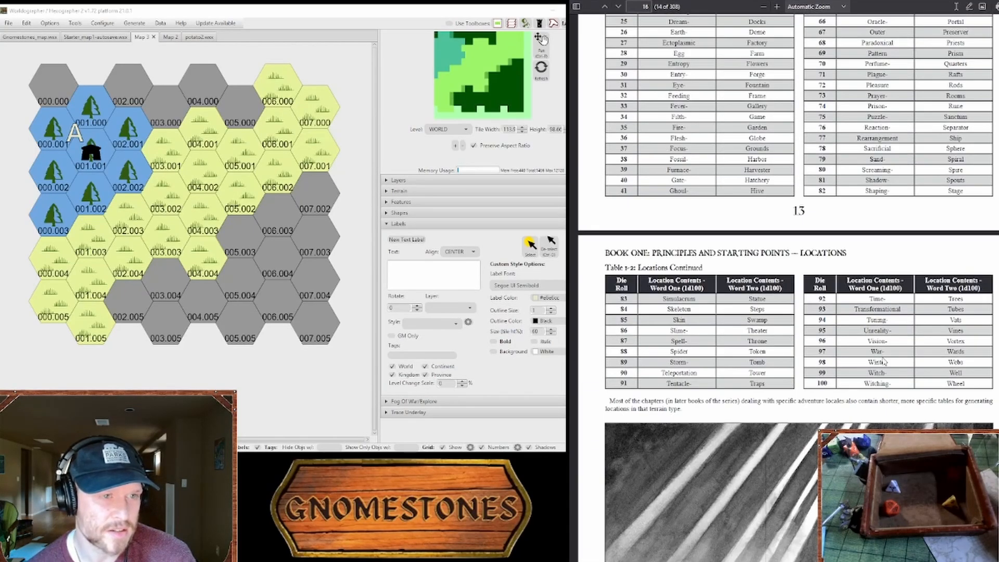
scroll(883, 373, "down", 7)
scroll(873, 410, "up", 20)
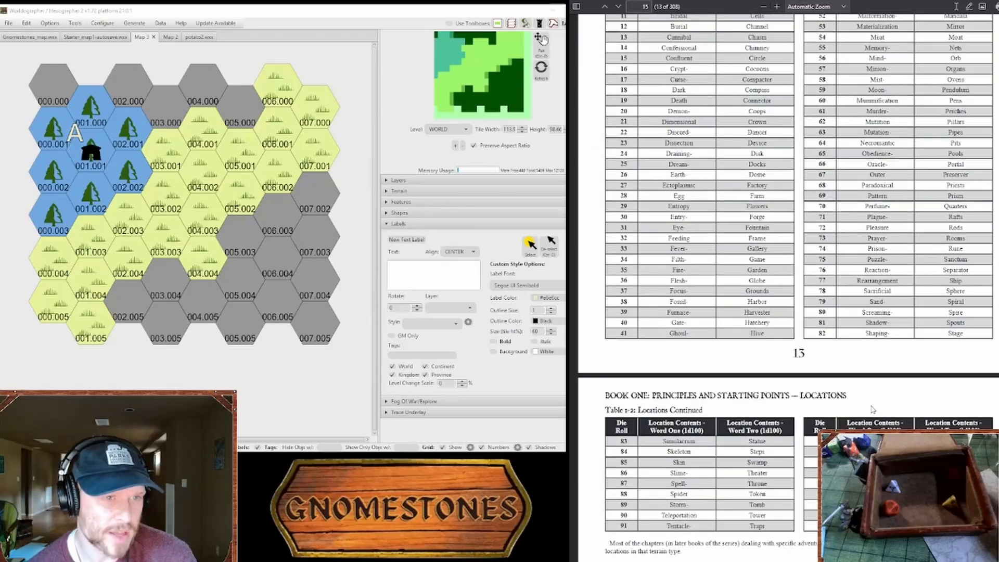
scroll(872, 413, "up", 16)
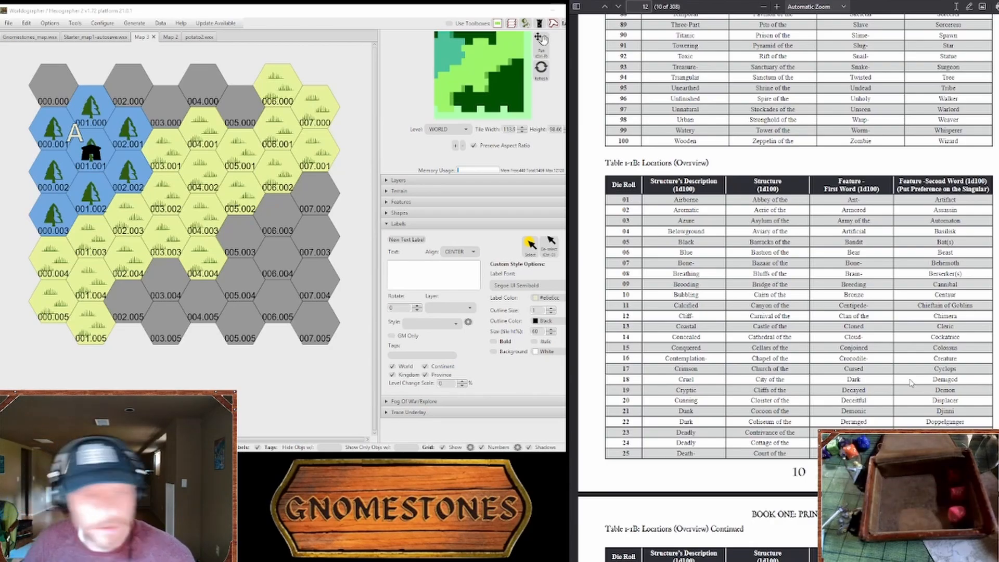
scroll(710, 367, "down", 15)
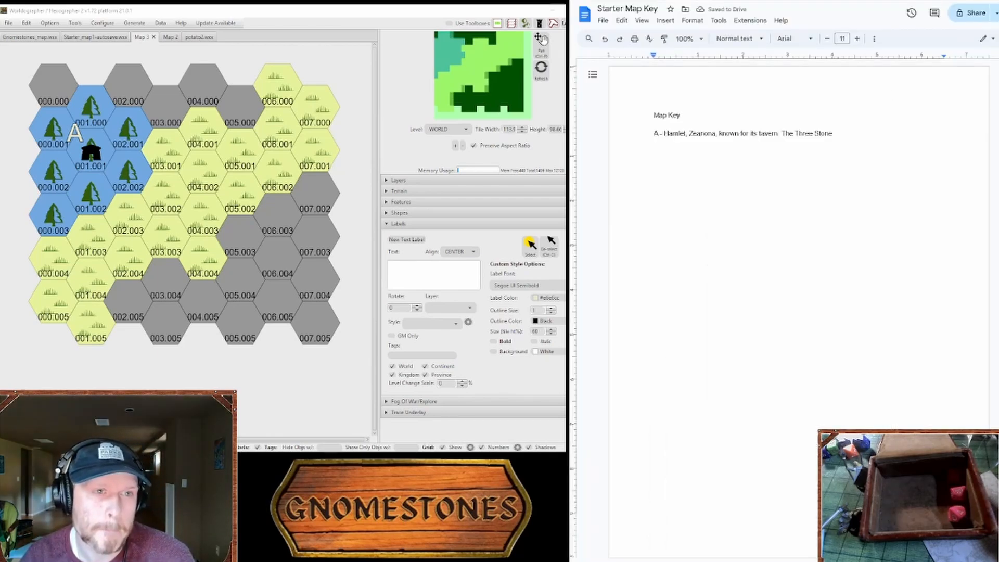
Step: Go to the two-list descriptive names page and look up entries in the First Half and Second Half lists
key("ctrl+Tab")
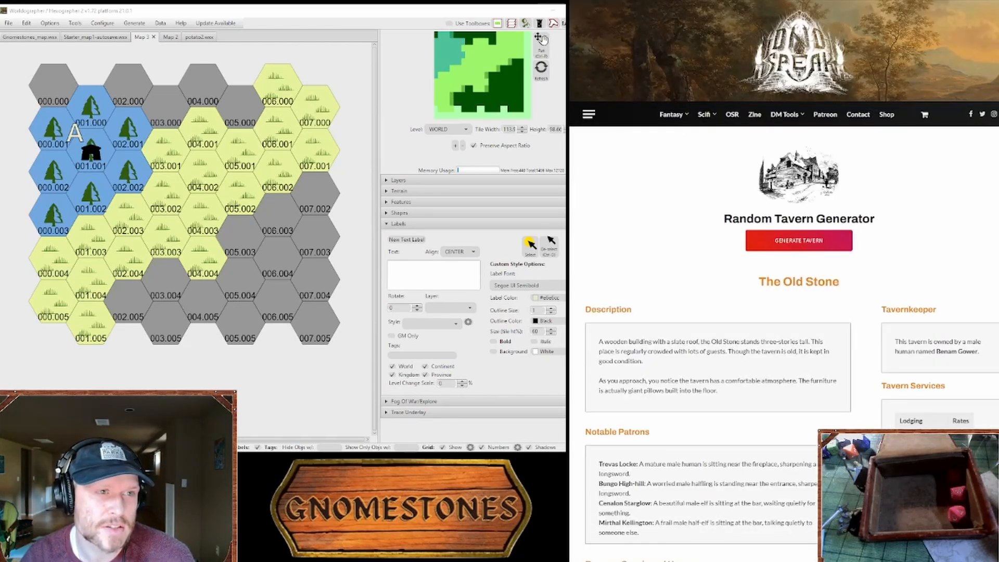
key("ctrl+Tab")
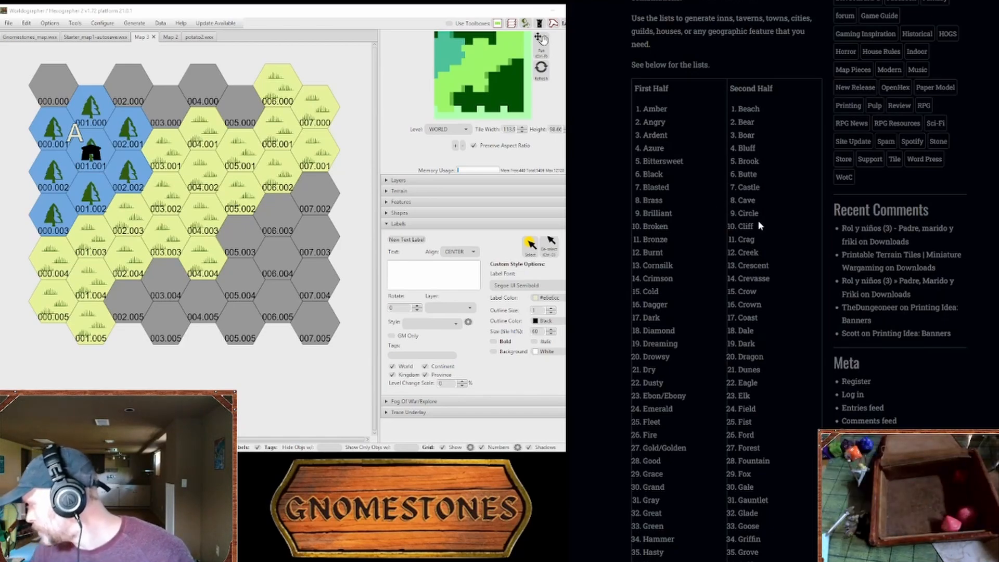
scroll(692, 249, "down", 5)
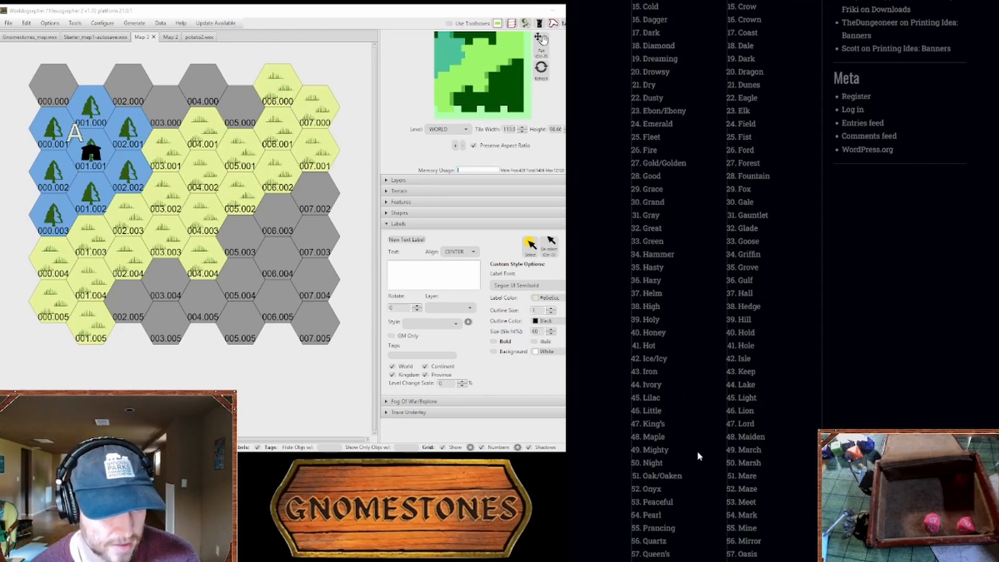
Step: In the Starter Map Key document, make the tavern name in entry A "The Threestone" and continue it with ", served with honey."
key("ctrl+Tab")
type(", ")
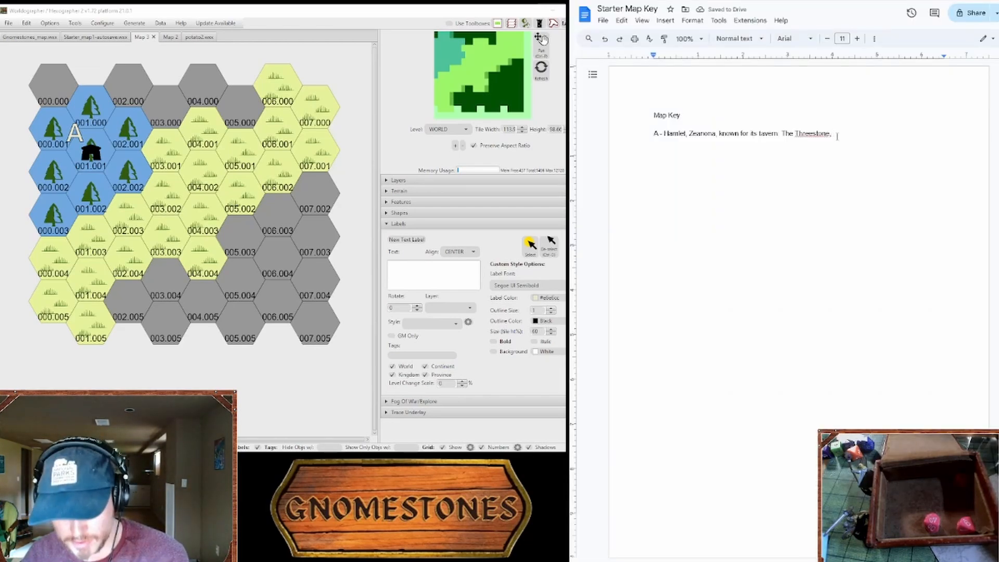
type("served")
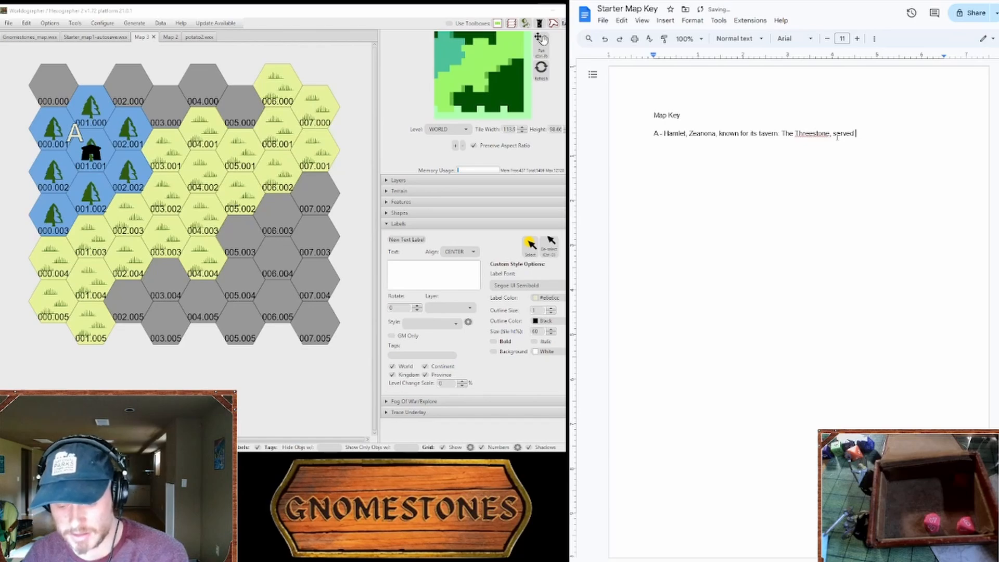
type(" with on")
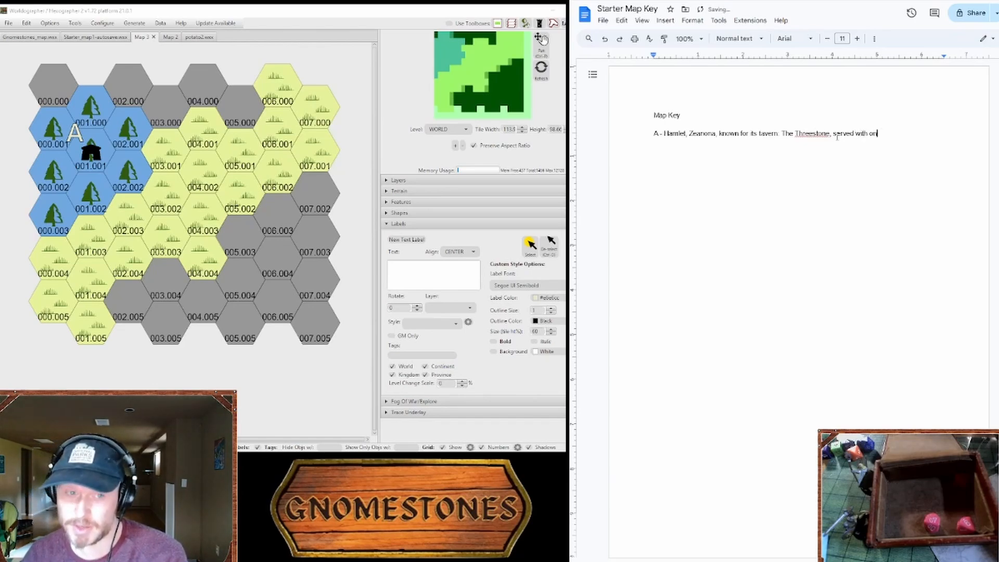
key("BackSpace")
key("BackSpace")
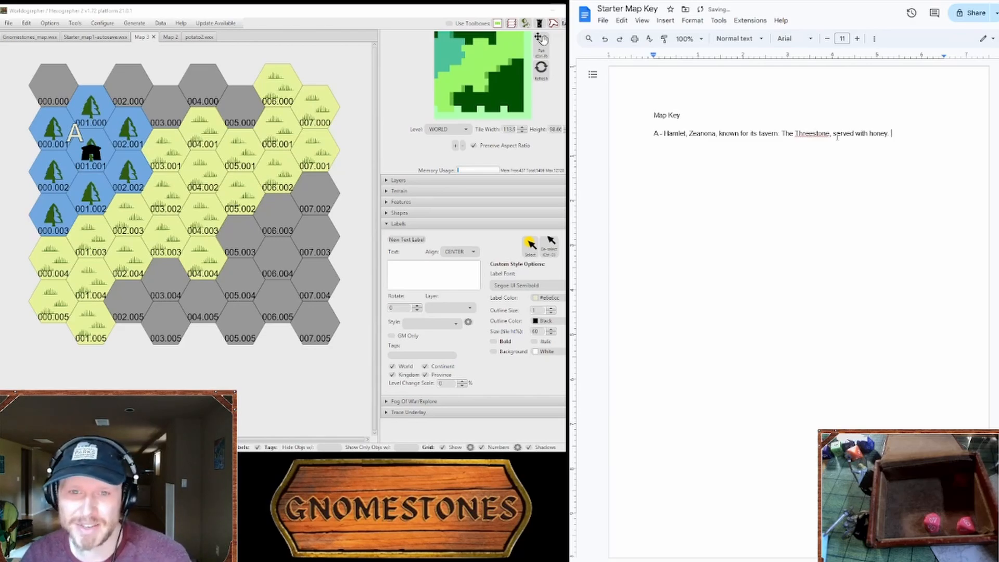
Step: Search all map features in Worldographer for "beehives"
left_click(466, 202)
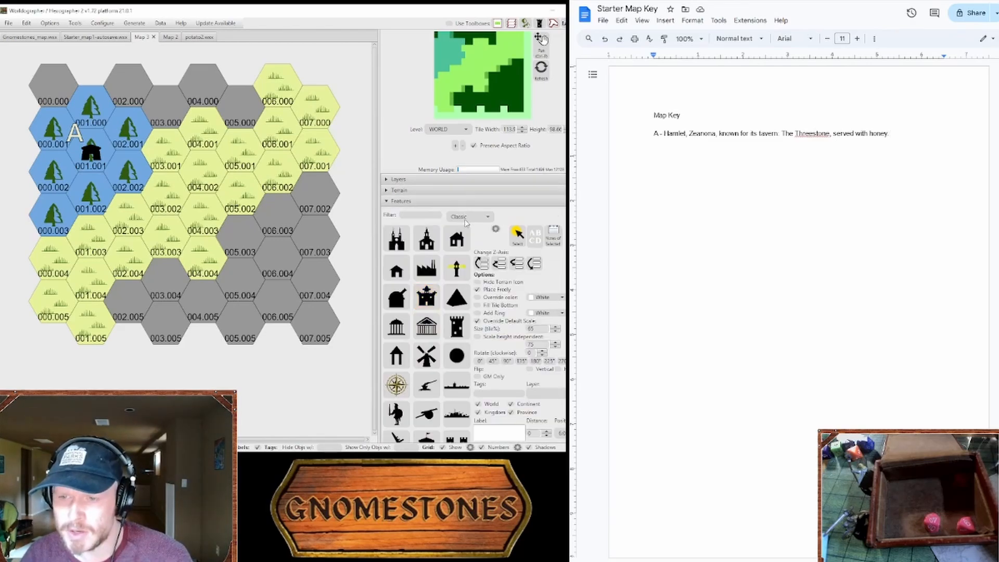
left_click(432, 216)
type("bd")
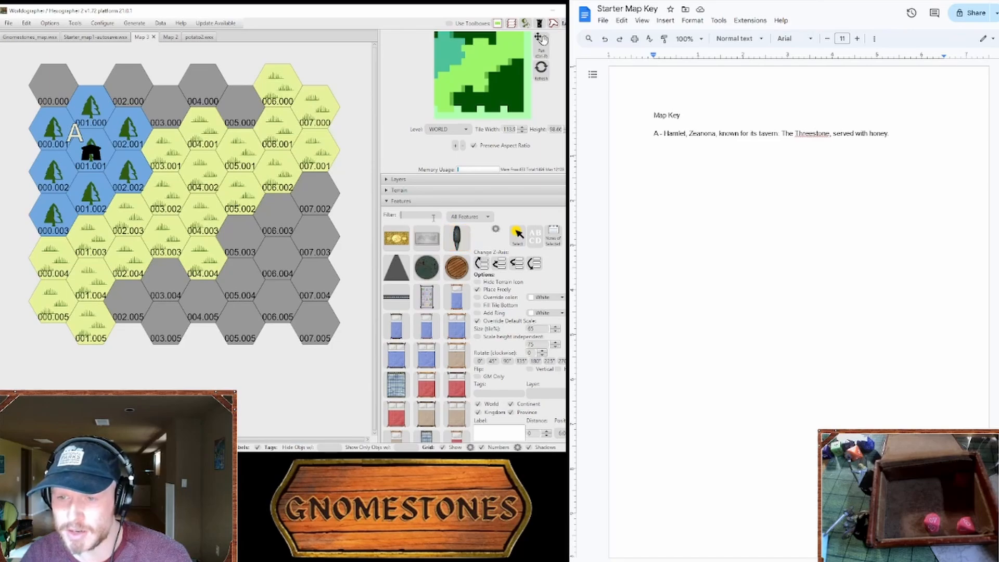
type("ehives")
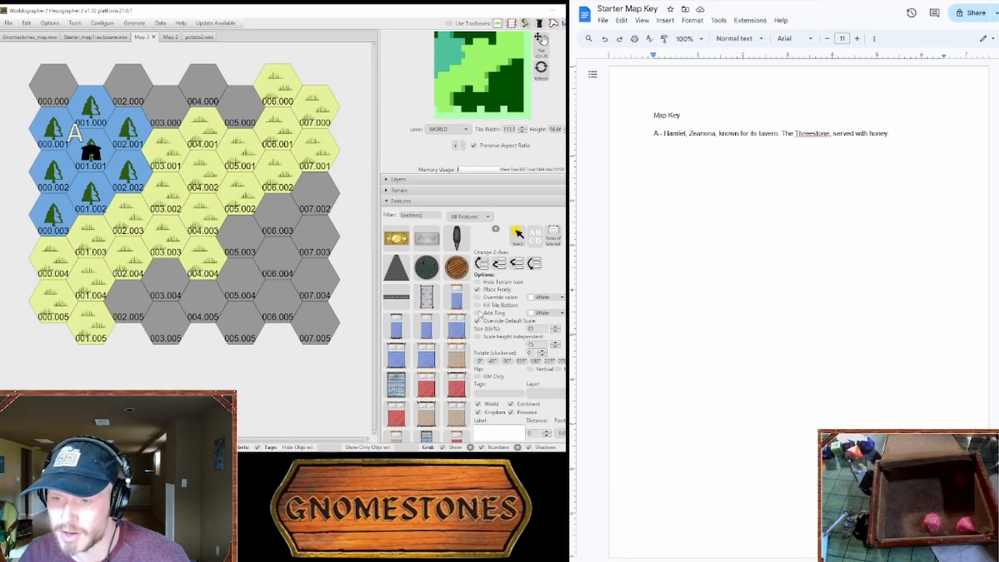
Step: Enable colour override and free placement for features, and try out a blue bed feature on the map
left_click(477, 298)
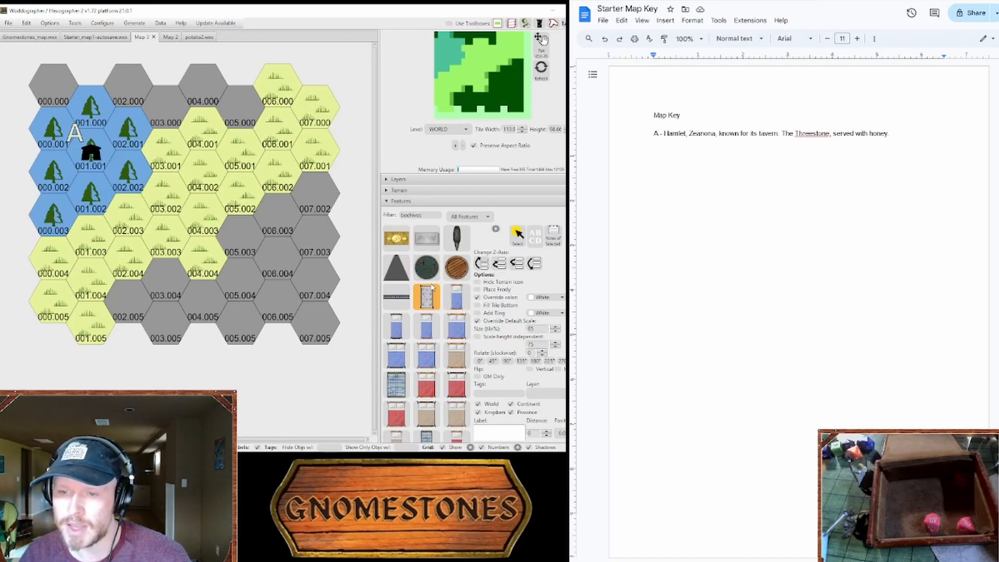
left_click(456, 297)
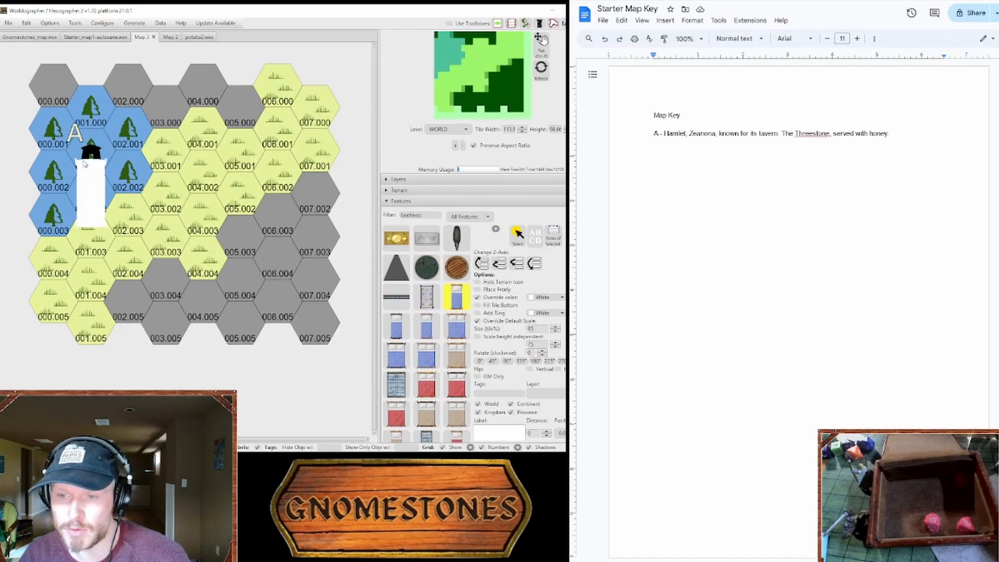
left_click(478, 289)
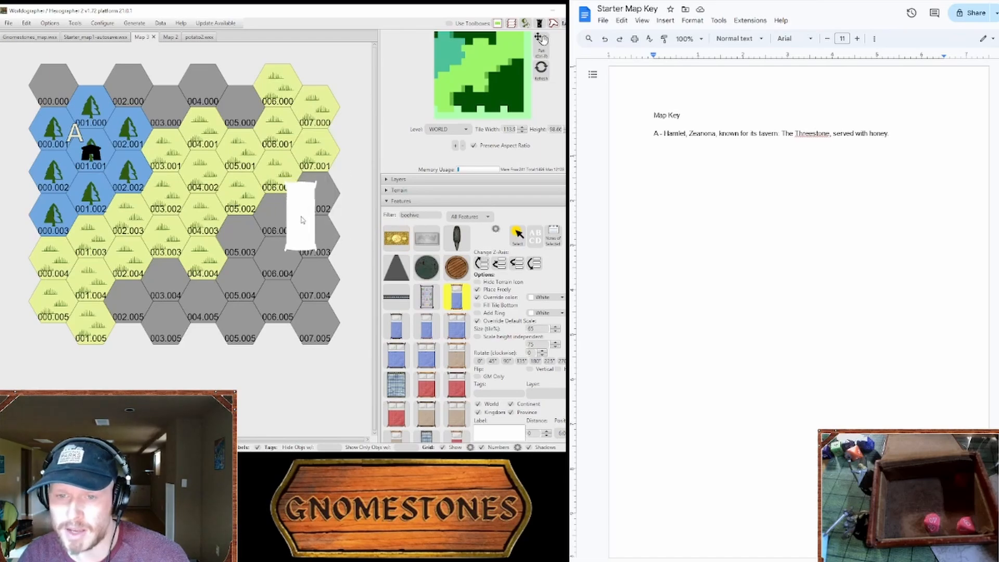
key("Return")
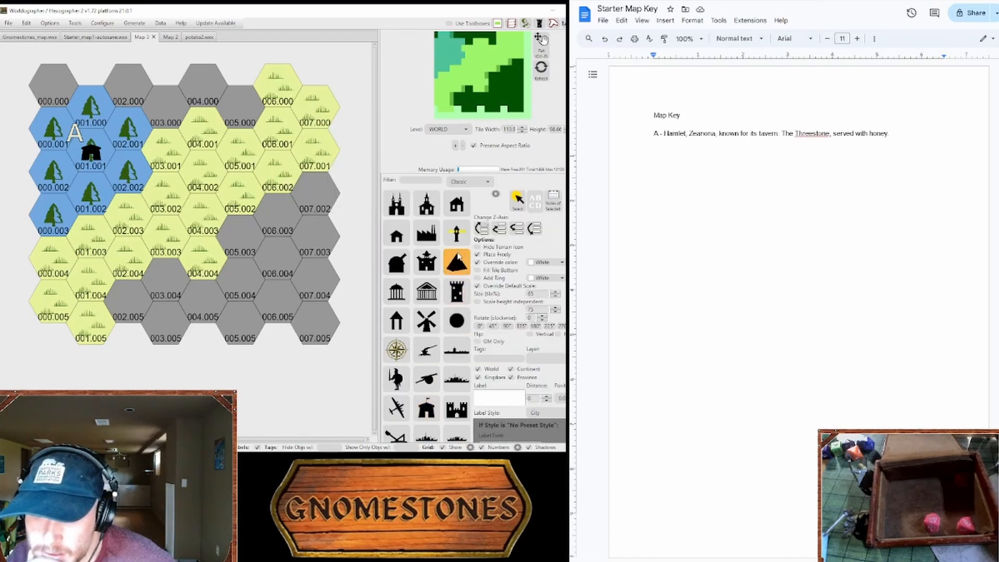
Step: Place a black pyramid feature, with the size override set to 55, over the trees in hex 000.003
left_click(456, 262)
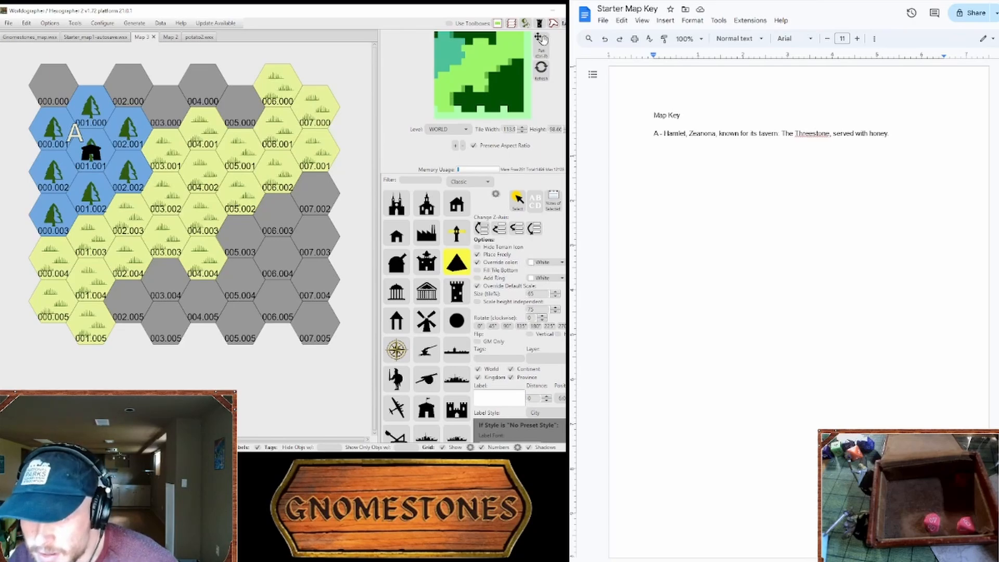
left_click(553, 270)
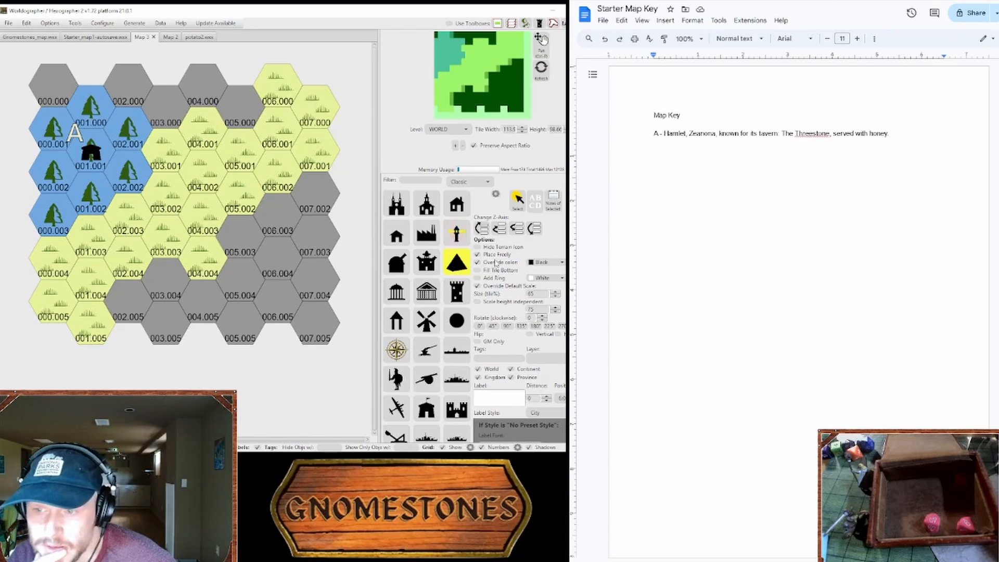
left_click(554, 298)
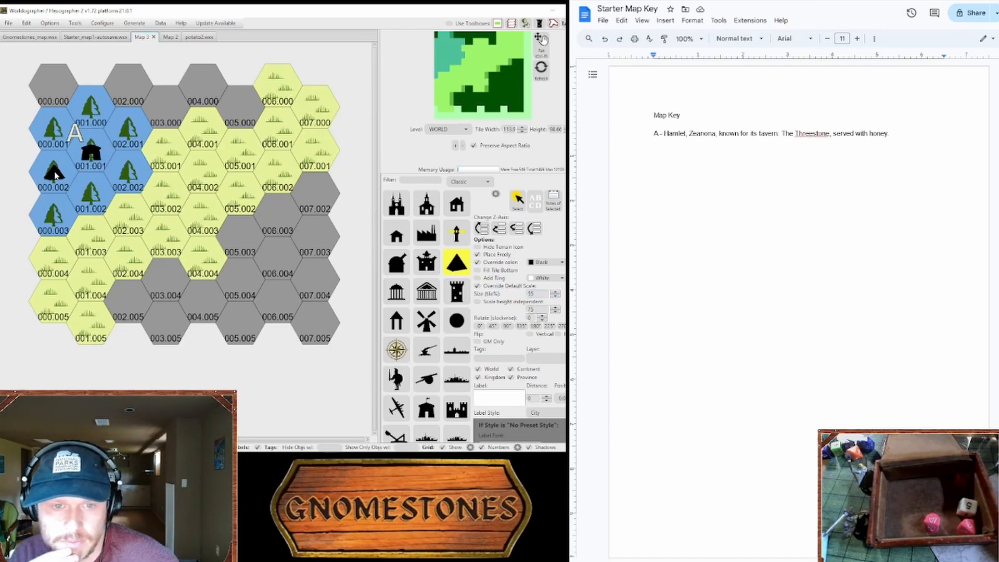
left_click(456, 321)
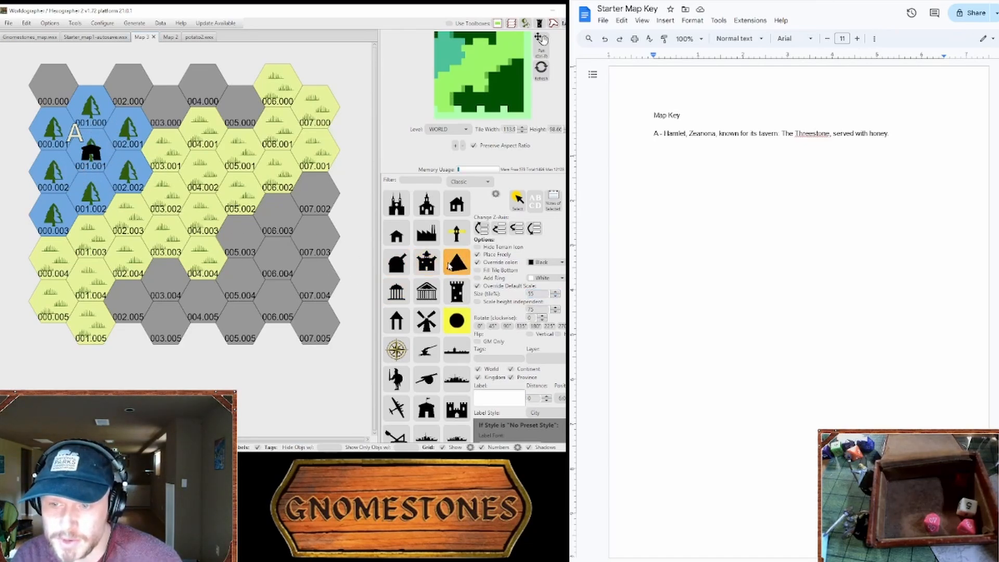
left_click(457, 262)
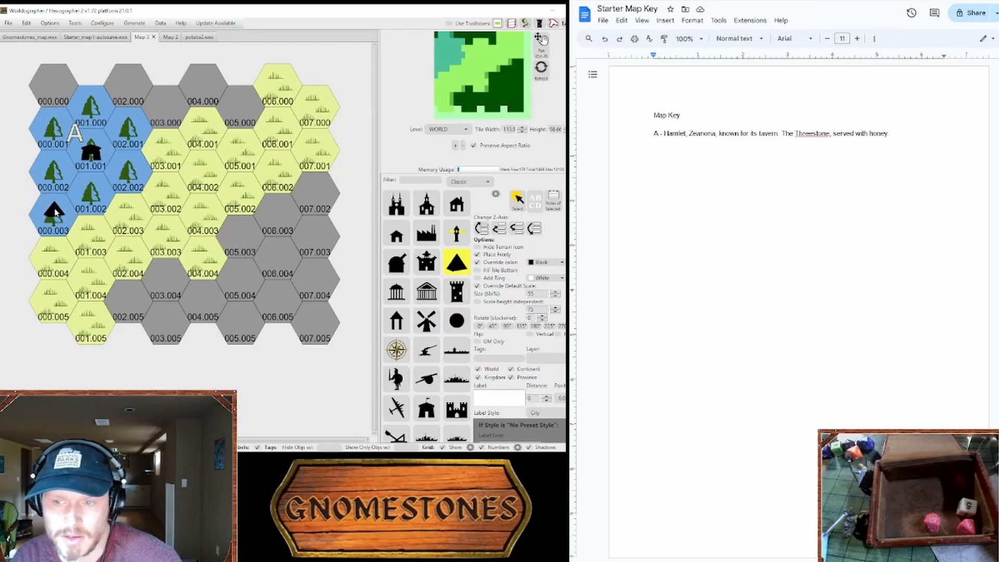
left_click(55, 219)
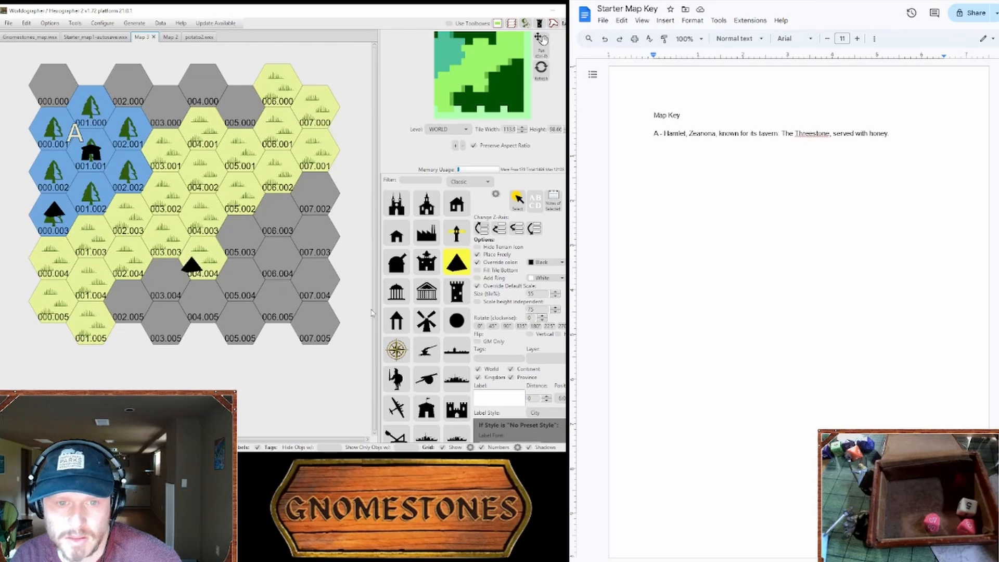
Step: Look through the classic feature symbols, including the circle and square, for a base shape to go with the pyramid
left_click(457, 321)
scroll(442, 338, "down", 5)
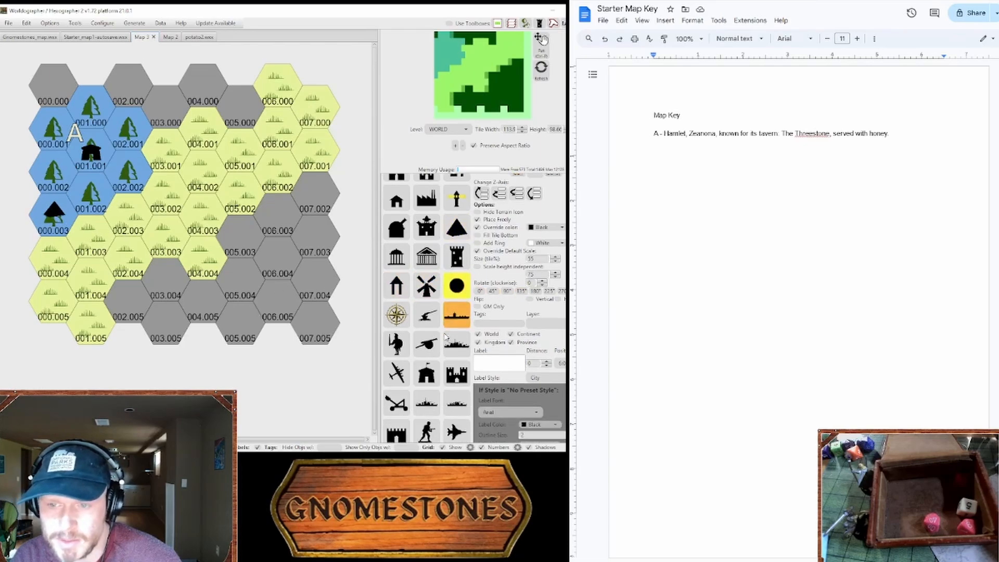
scroll(441, 337, "down", 8)
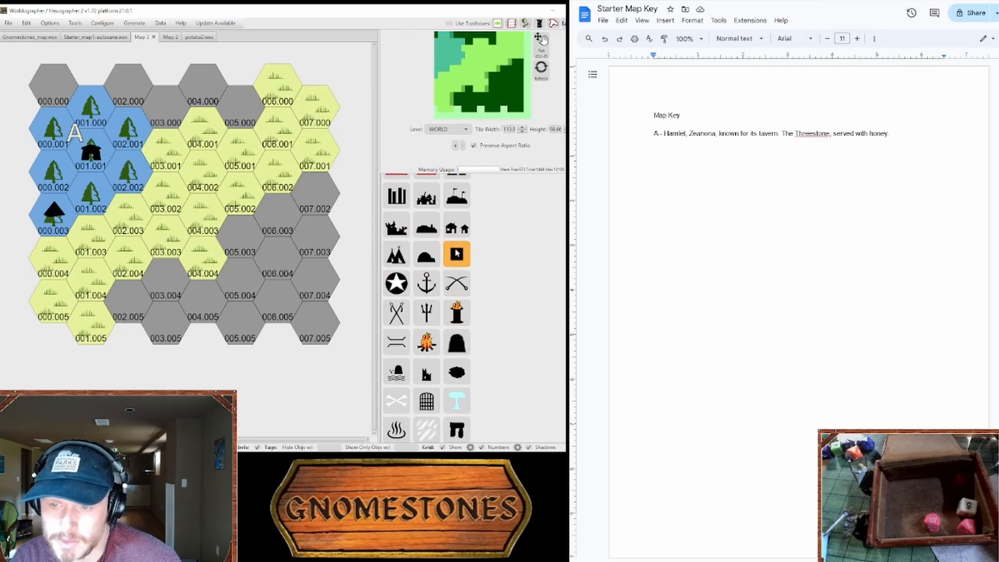
left_click(457, 254)
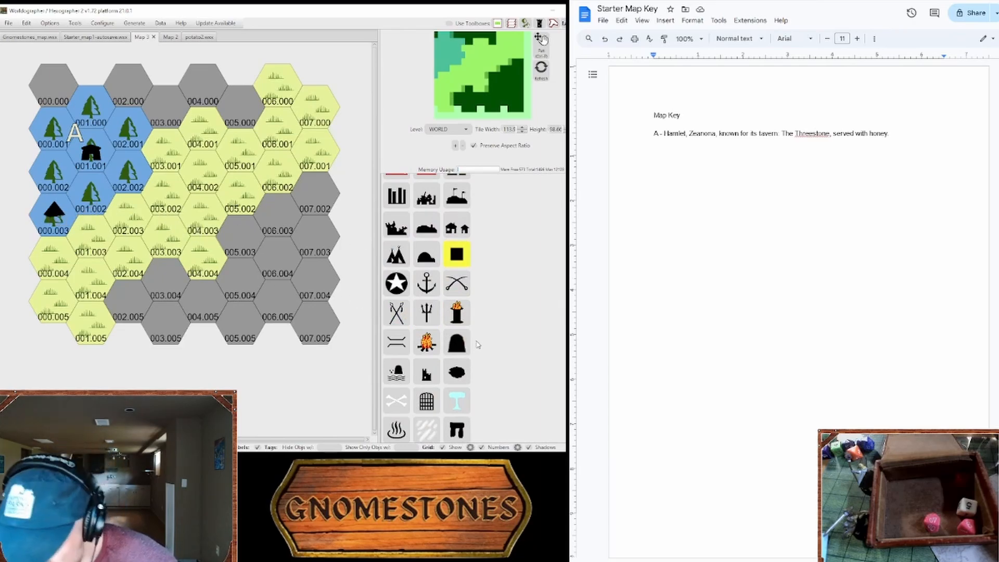
scroll(475, 342, "down", 5)
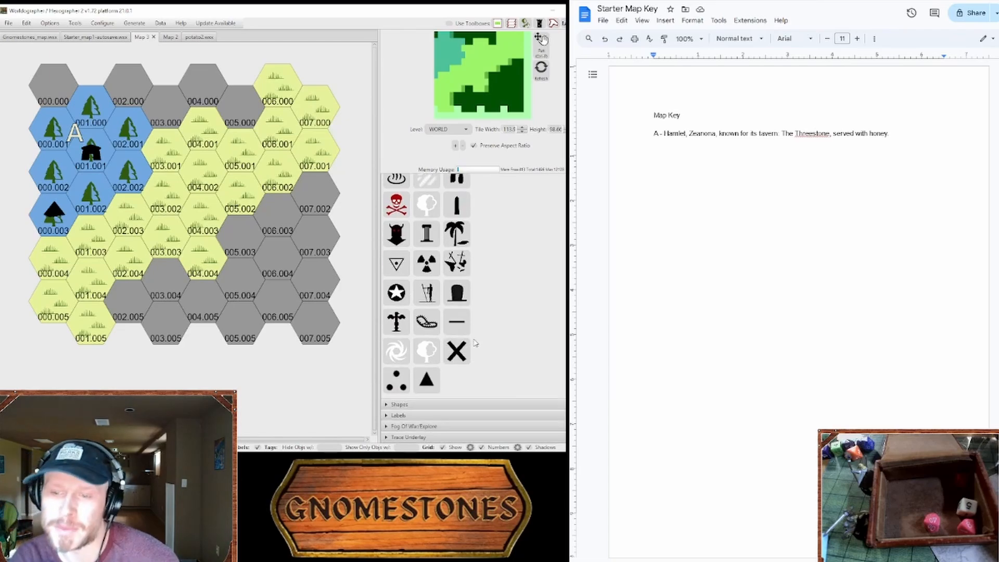
scroll(439, 346, "up", 10)
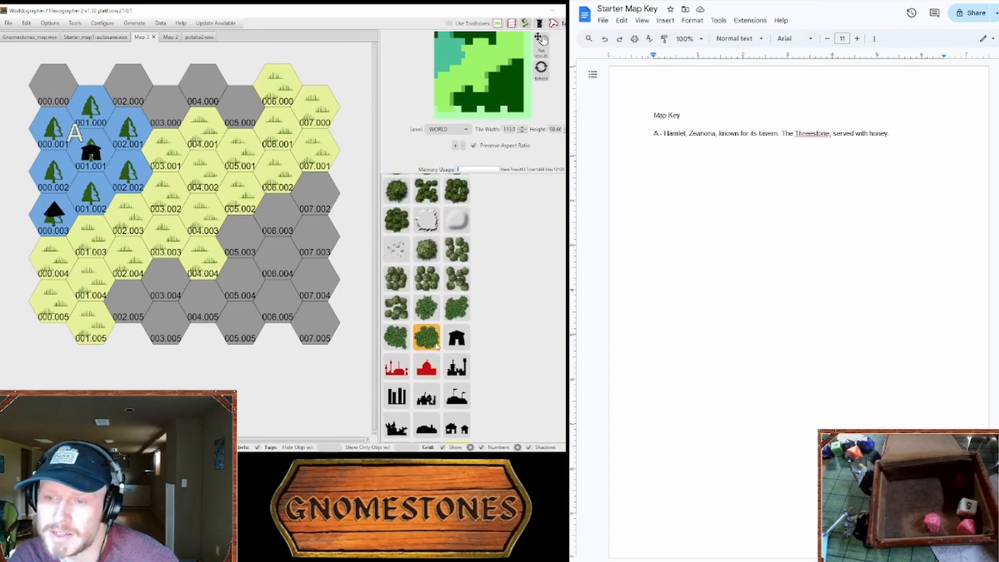
scroll(437, 344, "up", 6)
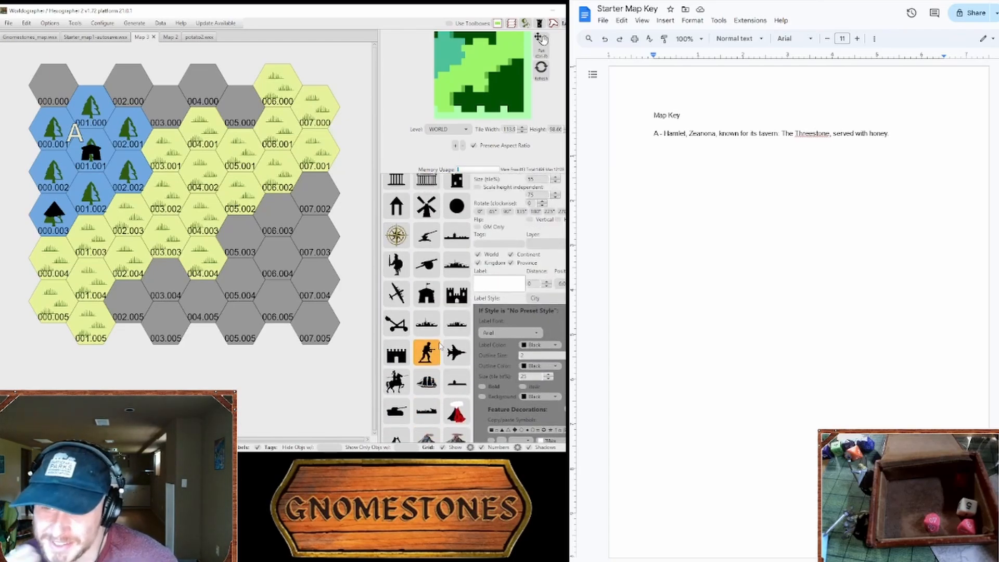
scroll(446, 280, "down", 5)
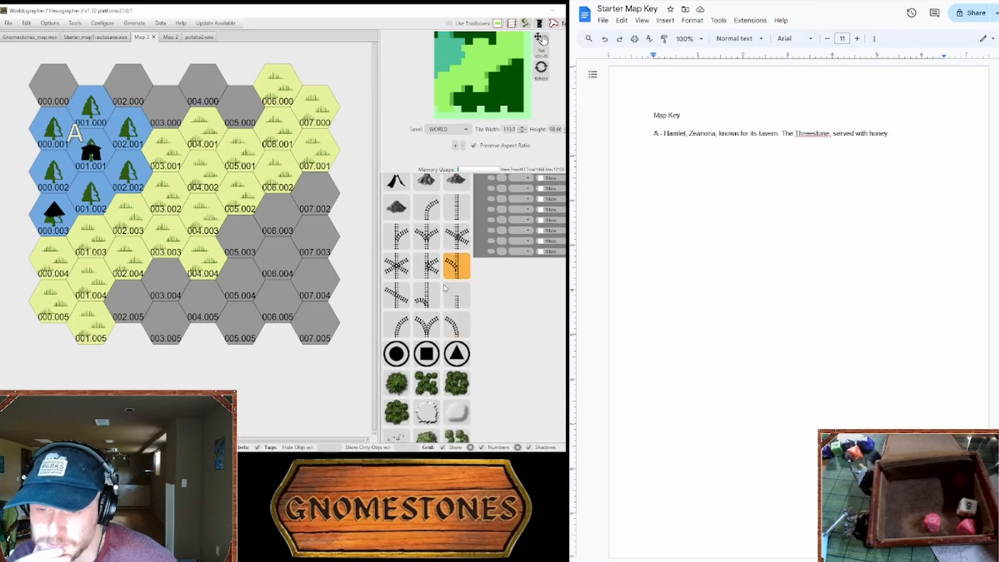
scroll(444, 284, "up", 3)
scroll(445, 276, "up", 4)
Step: Place a black tower with its height scaled independently to 35 beneath the pyramid in hex 000.003
left_click(448, 268)
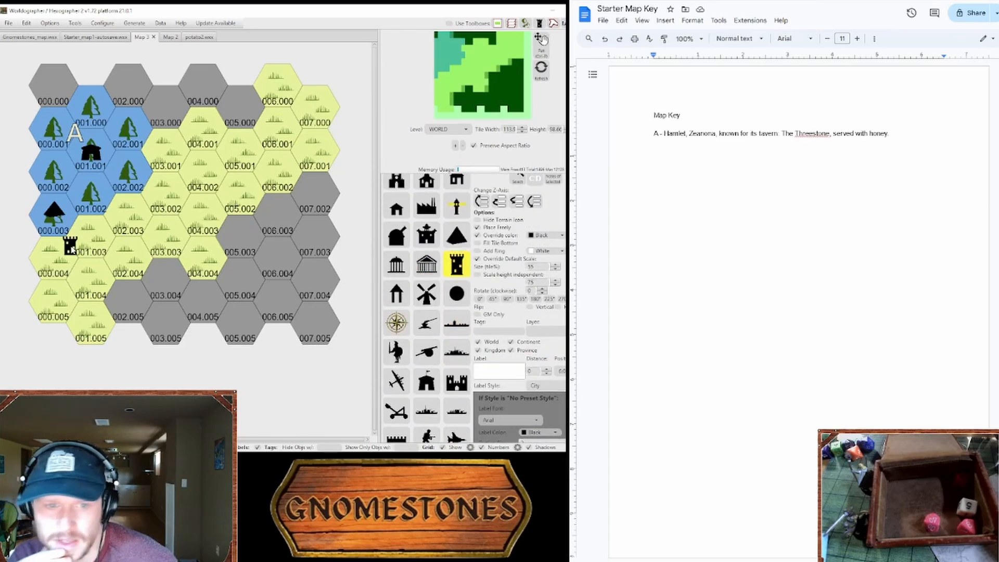
double_click(541, 268)
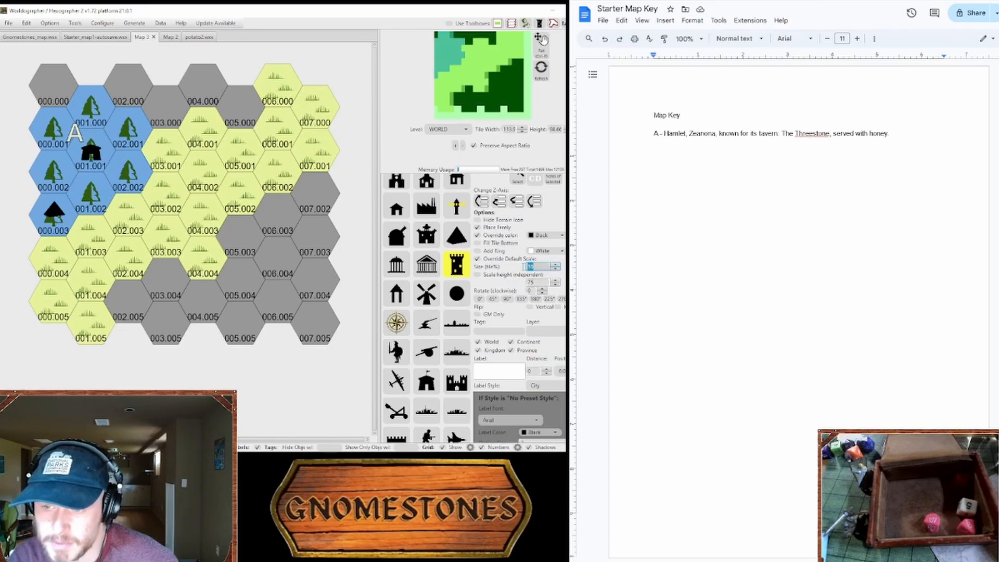
left_click(481, 278)
double_click(531, 282)
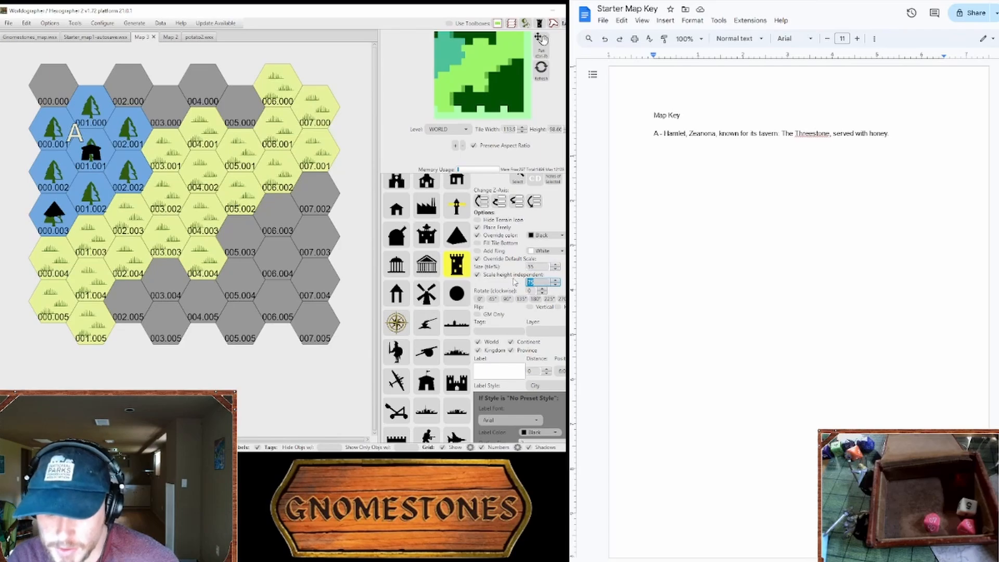
type("35")
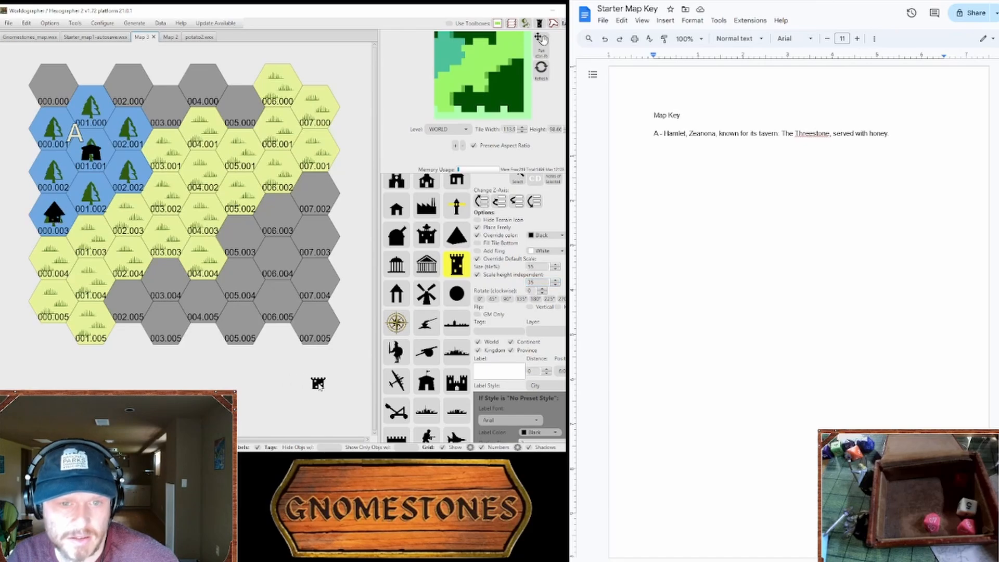
left_click(396, 238)
scroll(417, 250, "up", 3)
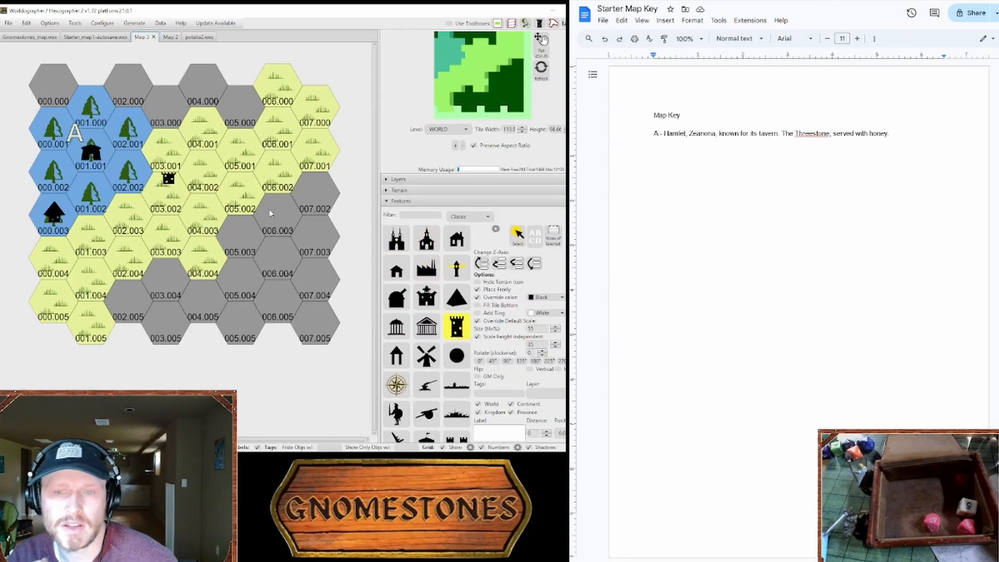
Step: Add a black pyramid roof over the hamlet in hex 001.001 and move the pyramid-and-tower beehive to hex 000.002
left_click(457, 297)
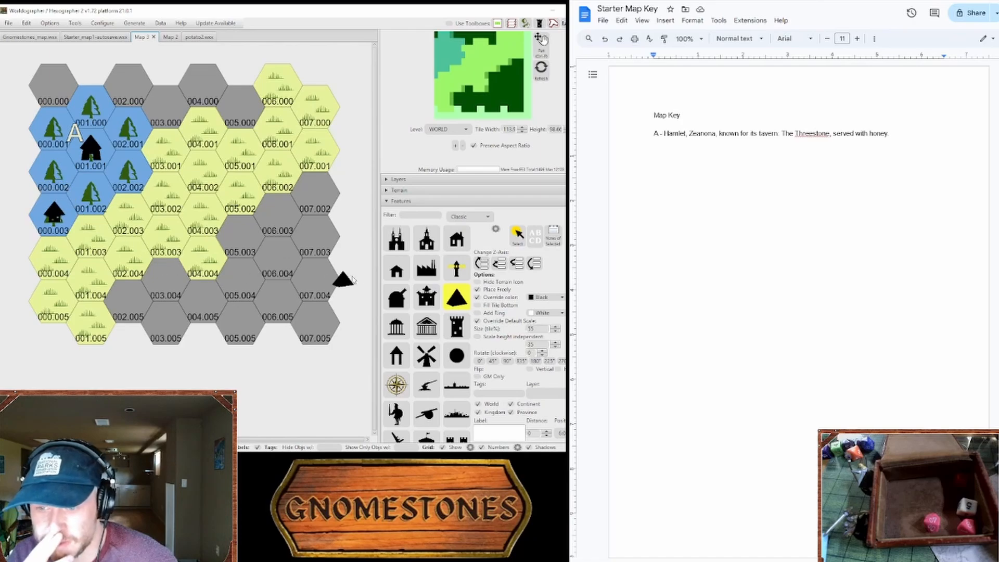
scroll(406, 216, "down", 10)
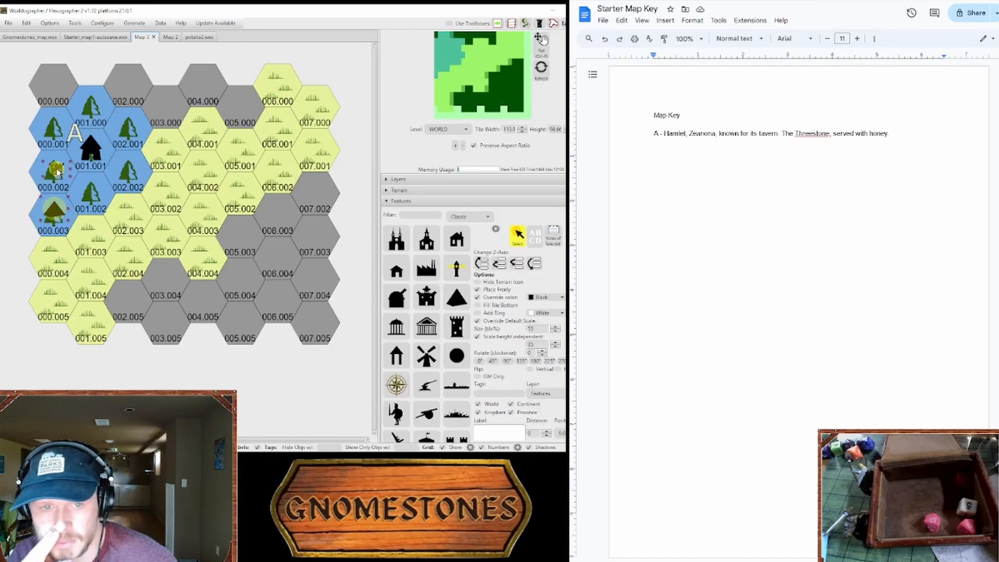
mouse_move(57, 172)
left_mouse_down()
mouse_move(55, 209)
mouse_move(58, 171)
left_mouse_up()
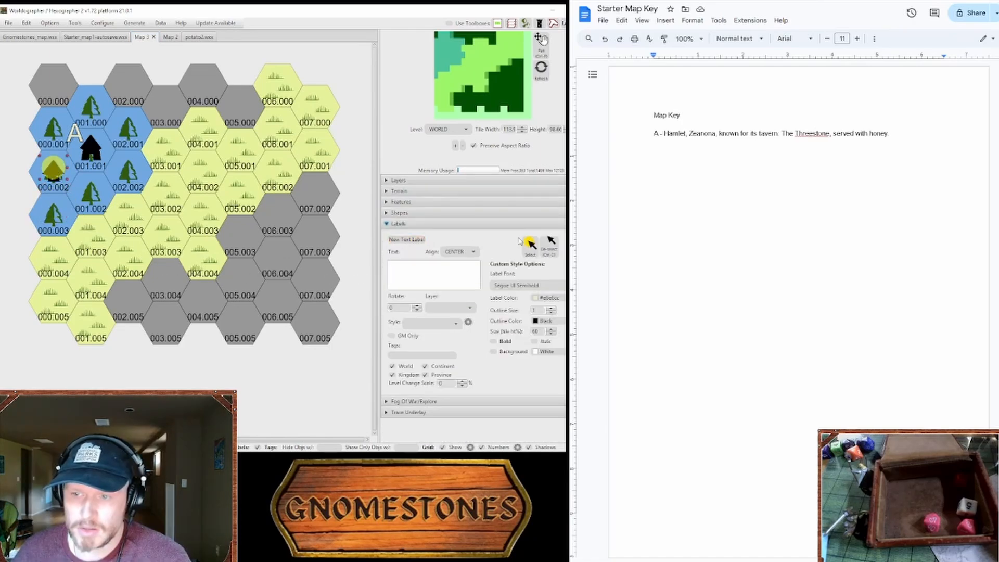
Step: Reduce the A label to size 45 and reposition it just above the hamlet in hex 001.001
left_click(529, 244)
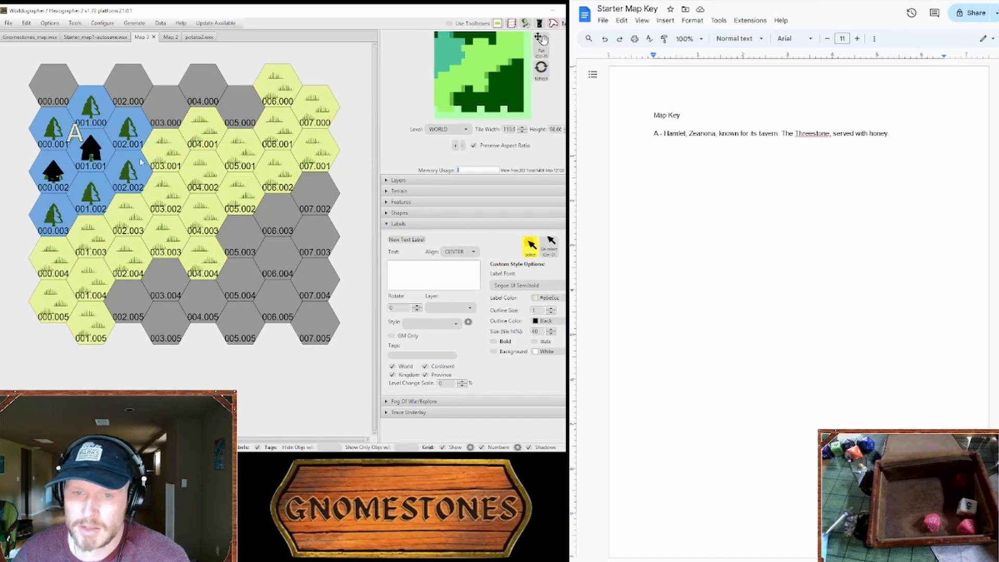
left_click(74, 135)
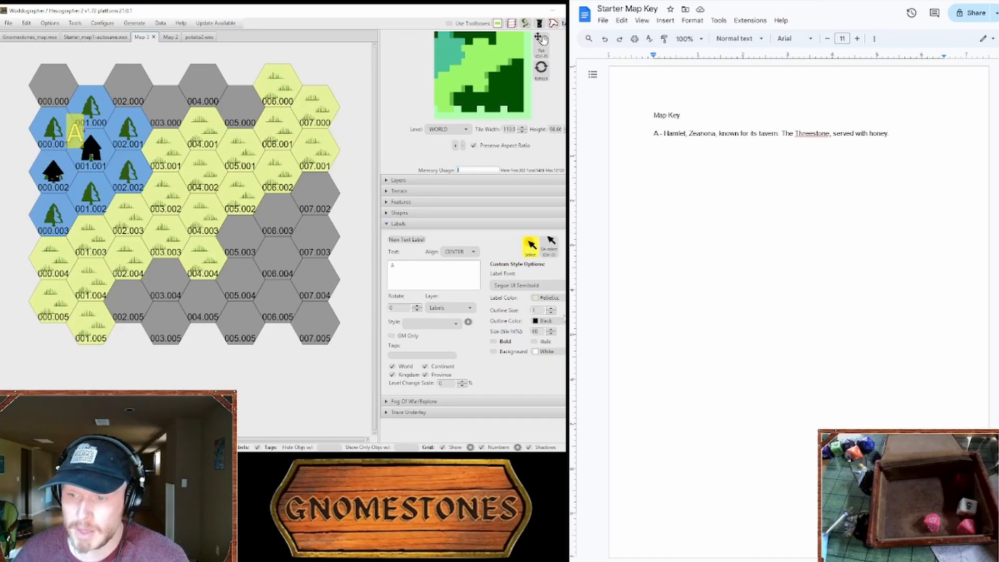
left_click(550, 335)
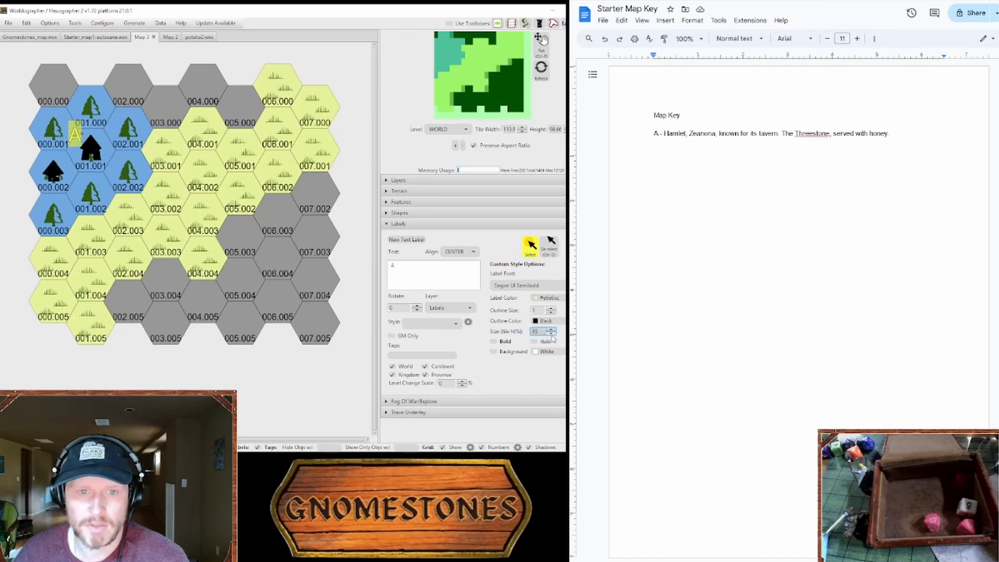
left_click_drag(76, 145, 79, 139)
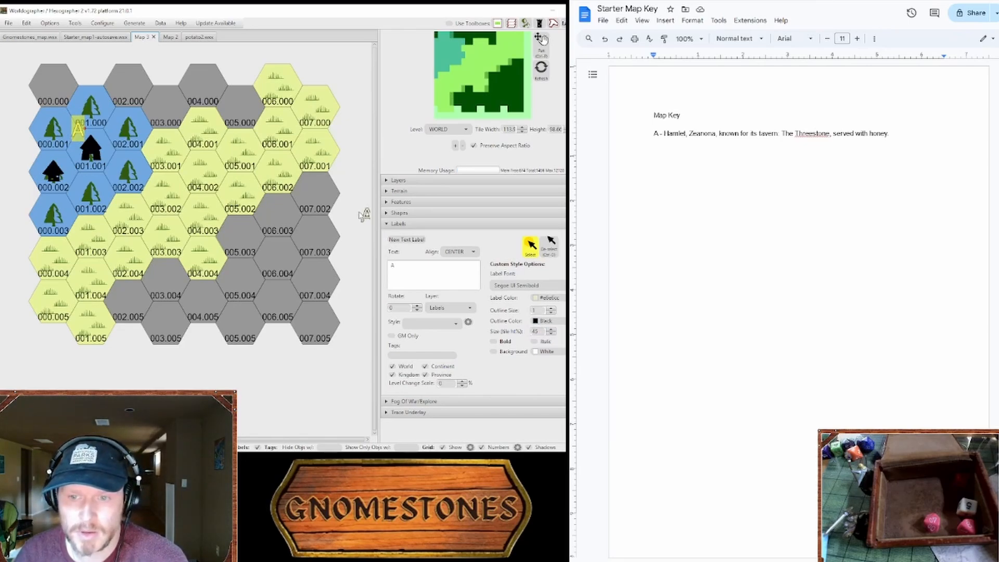
Step: Label the beehive in hex 000.002 as B and add the map key entry "B - Zeanona's beehives"
left_click(38, 156)
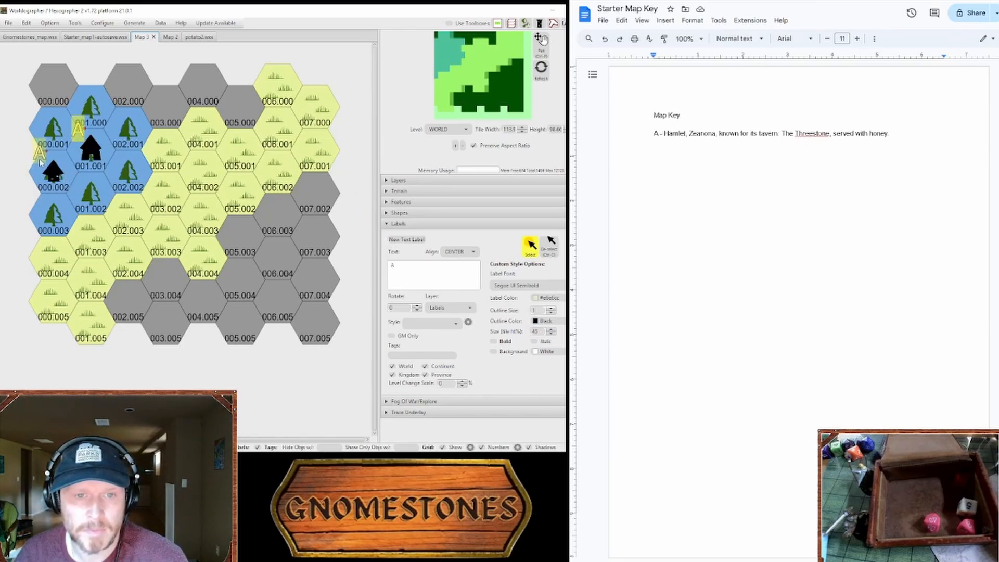
left_click(894, 133)
key("Return")
type("B - ")
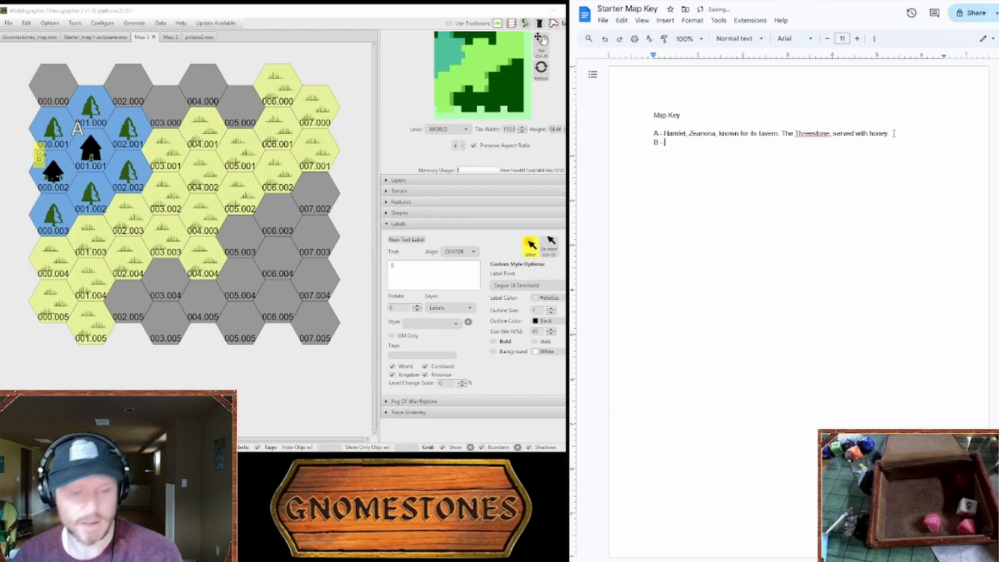
type("Zeanona")
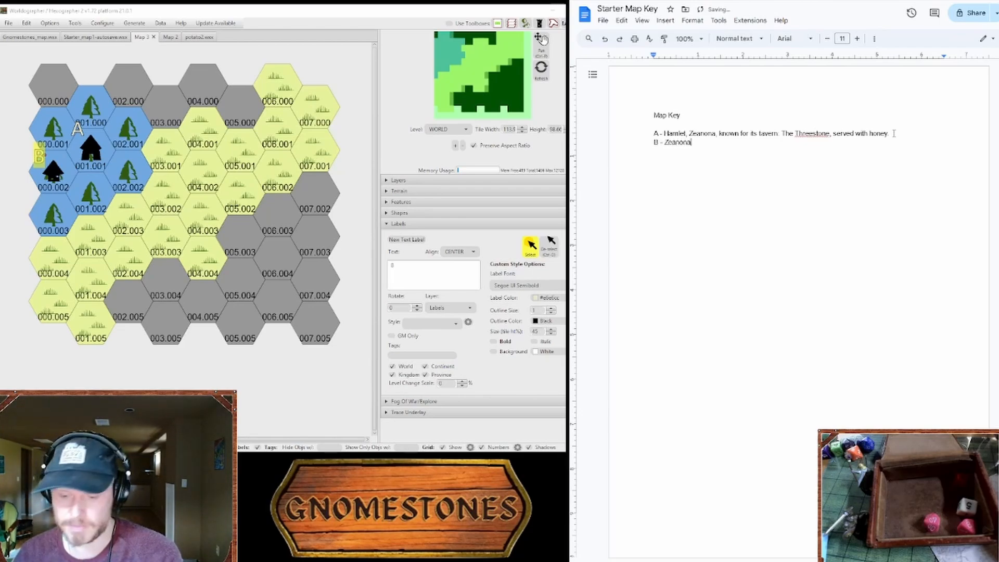
type("'s beehives")
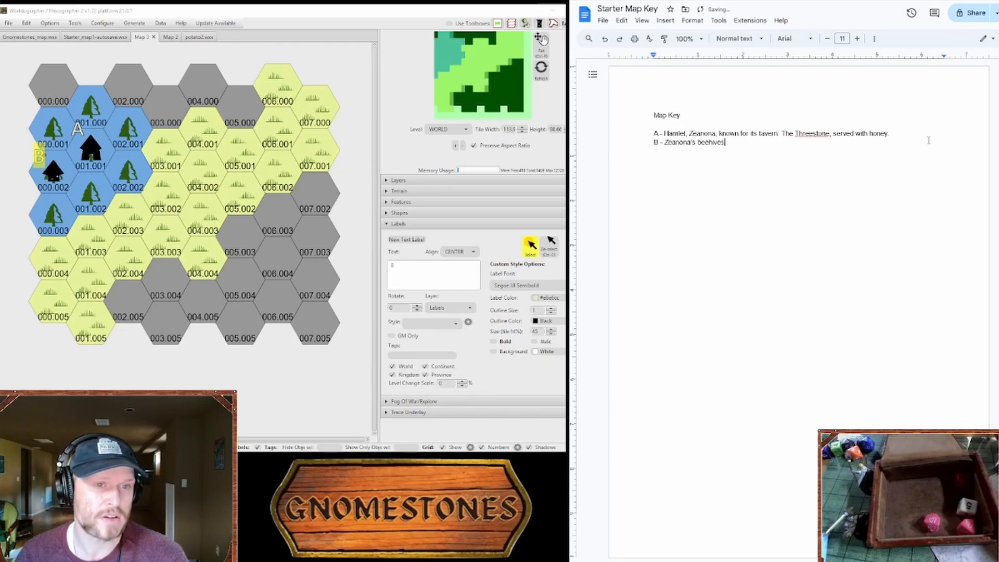
left_click(813, 134)
left_click(833, 134)
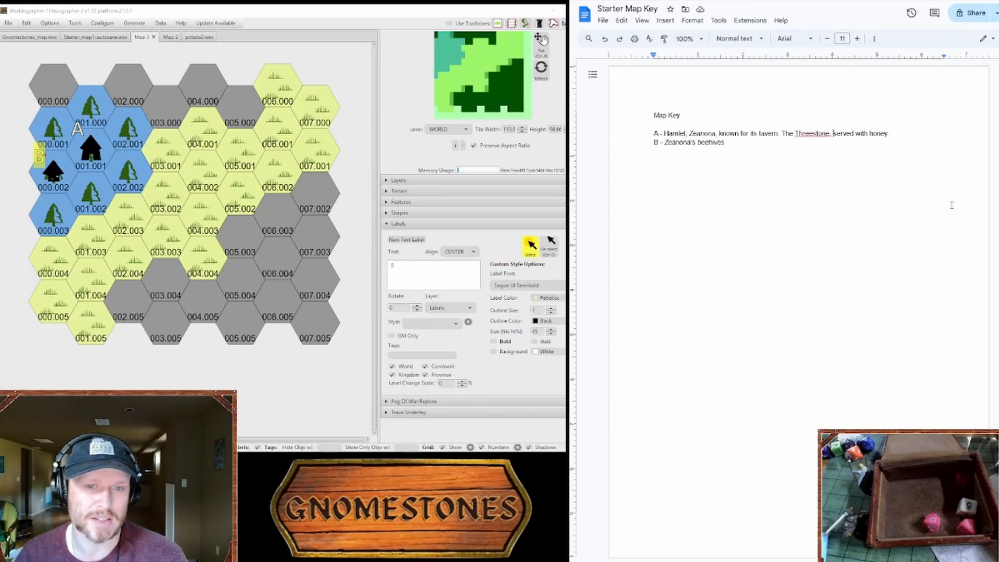
left_click(142, 37)
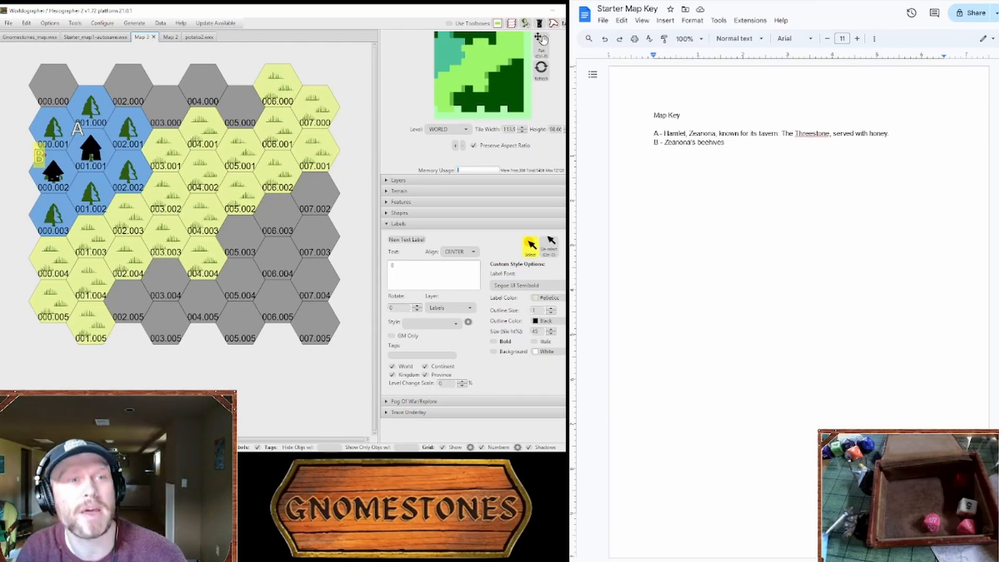
Step: Switch to the Gnomestones website, open The Plant Creation Package from the GM resources, and read through its instructions and examples
key("ctrl+Tab")
scroll(762, 73, "down", 20)
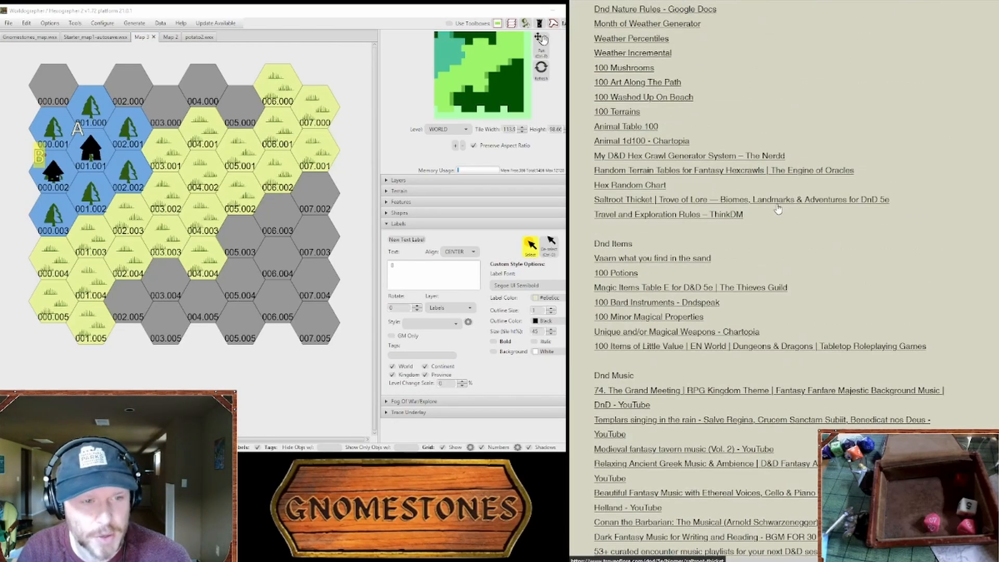
scroll(744, 145, "up", 2)
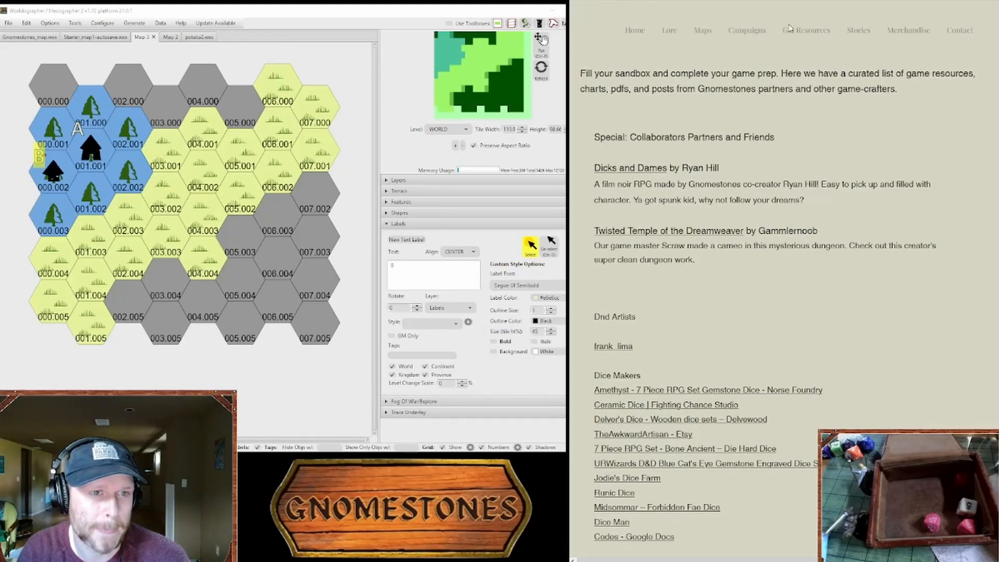
mouse_move(748, 27)
mouse_move(795, 35)
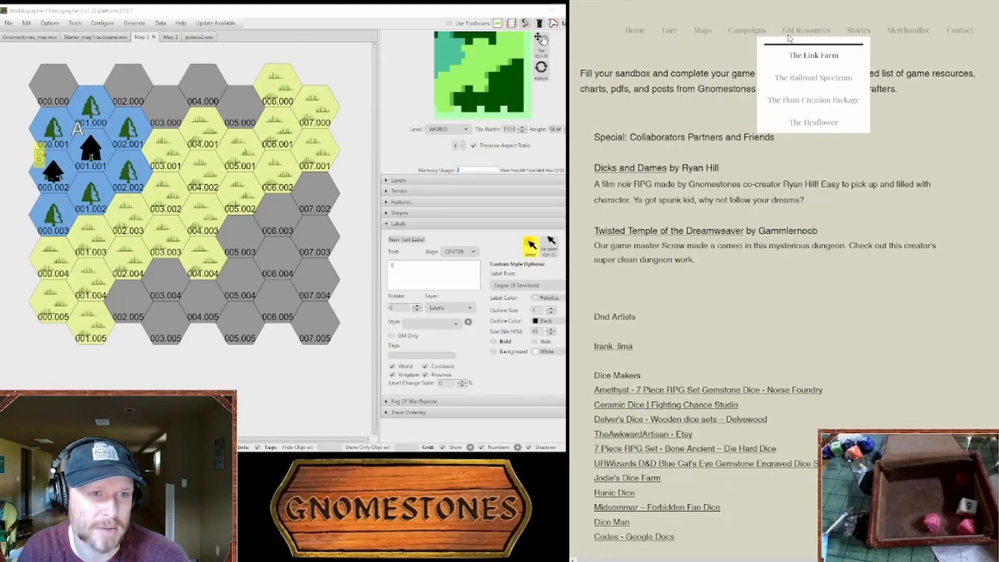
left_click(797, 103)
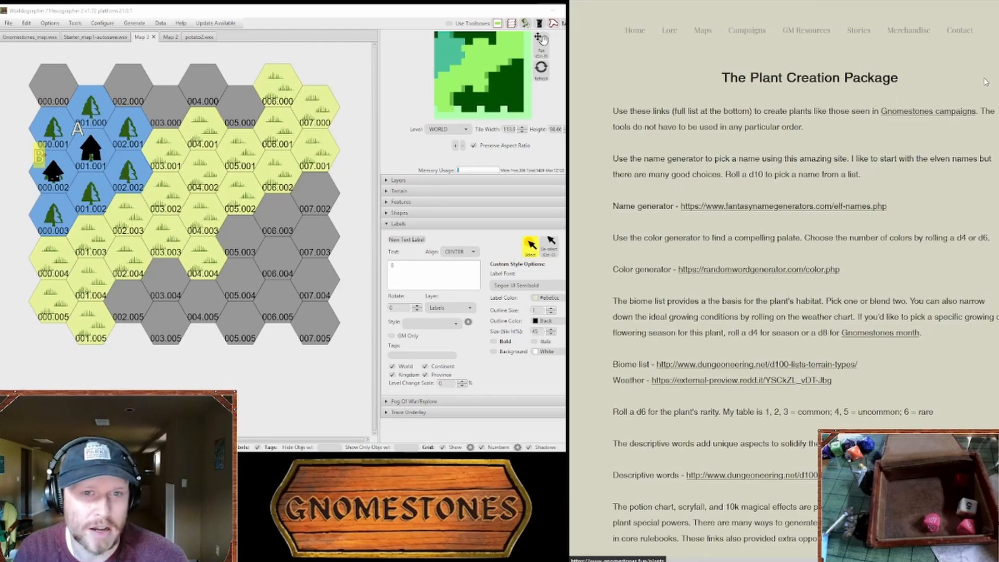
scroll(785, 281, "down", 15)
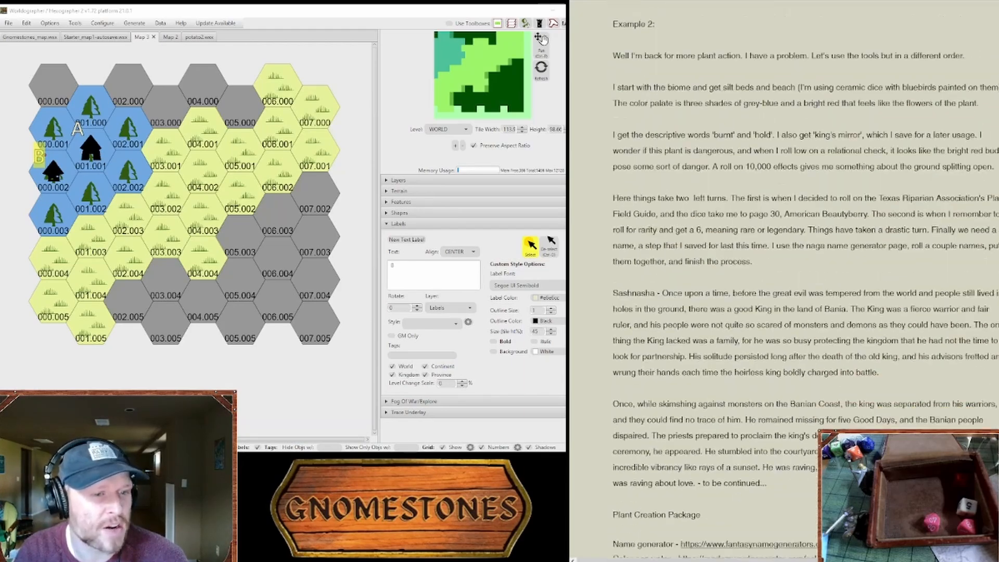
Step: Review the Plant Creation Package's instructions and link list, and generate a list of Ottoman names in the name generator
scroll(785, 281, "up", 15)
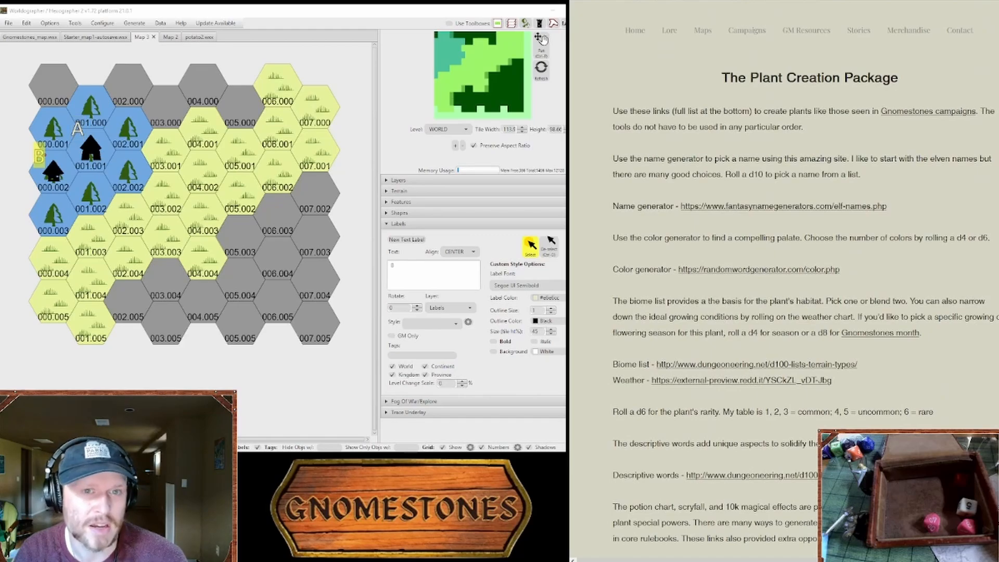
scroll(784, 281, "down", 15)
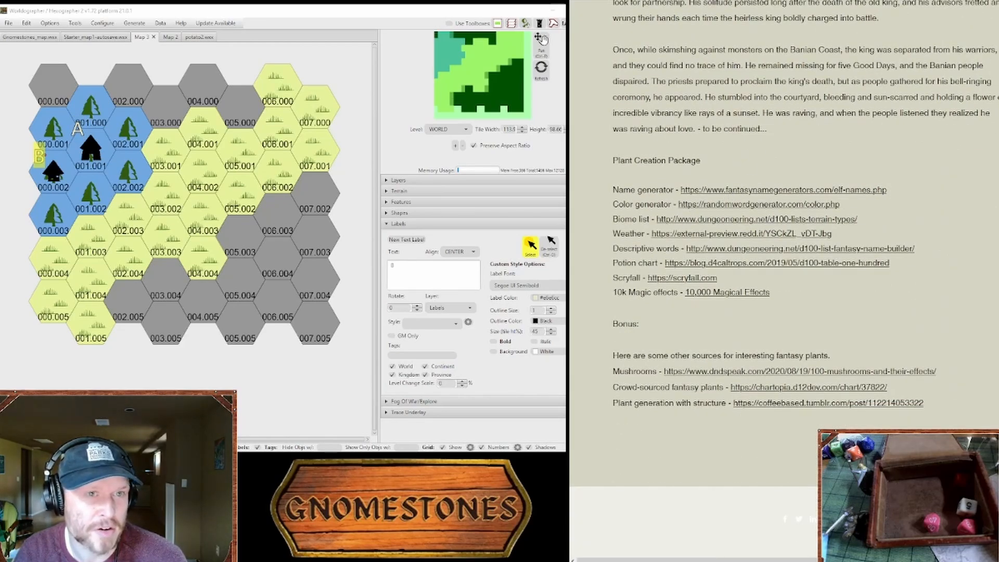
key("ctrl+Tab")
scroll(680, 254, "up", 7)
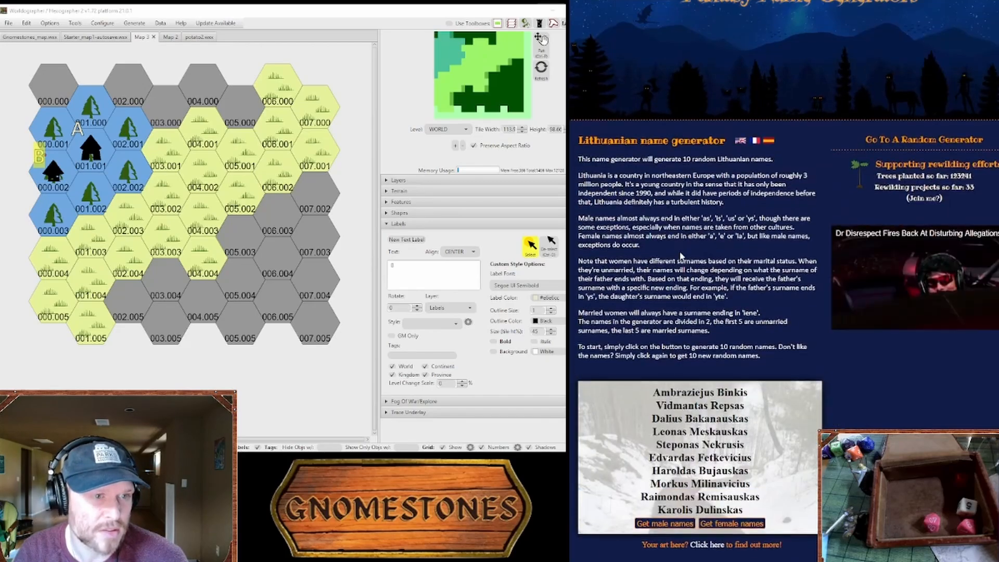
scroll(681, 251, "down", 5)
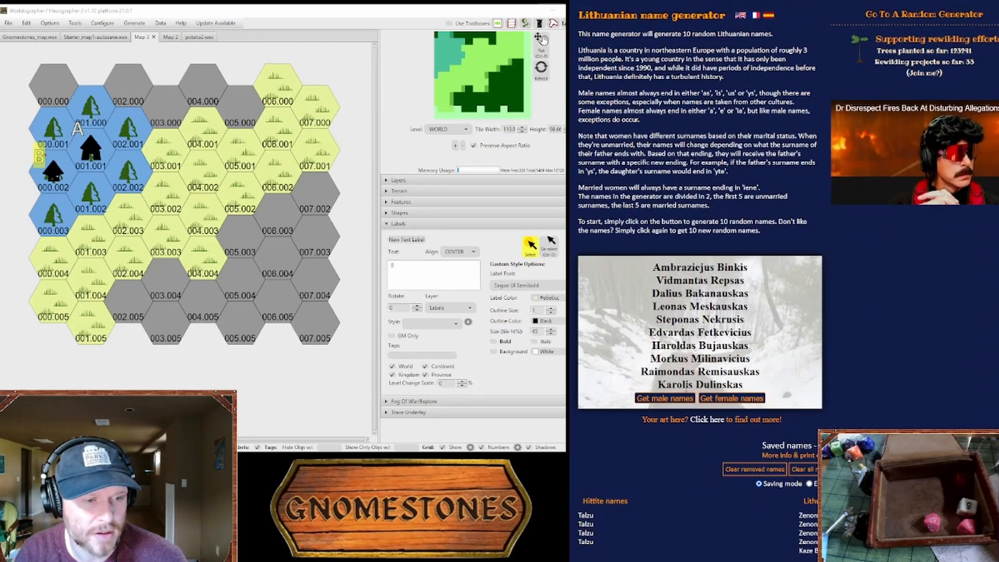
left_click(679, 400)
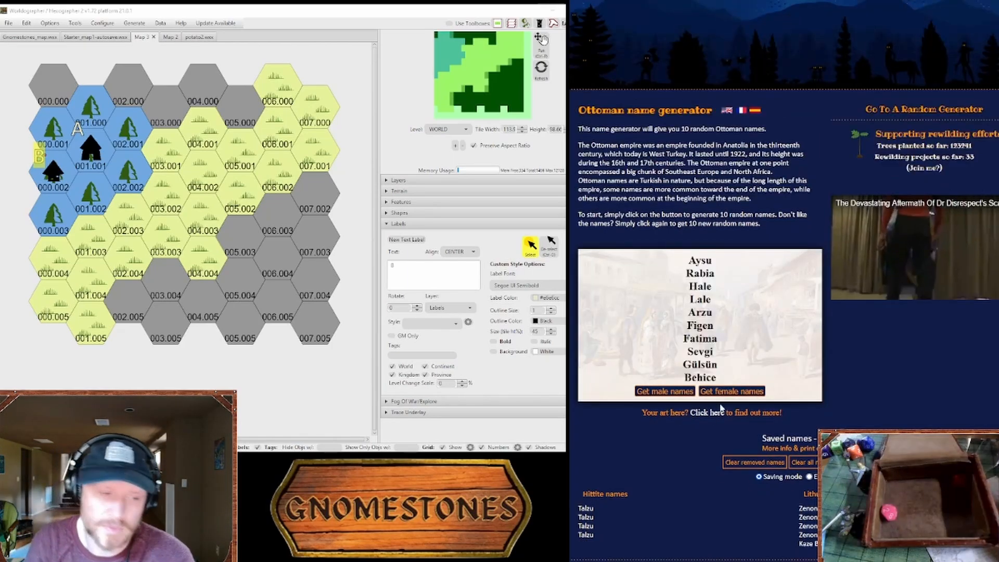
scroll(708, 419, "down", 1)
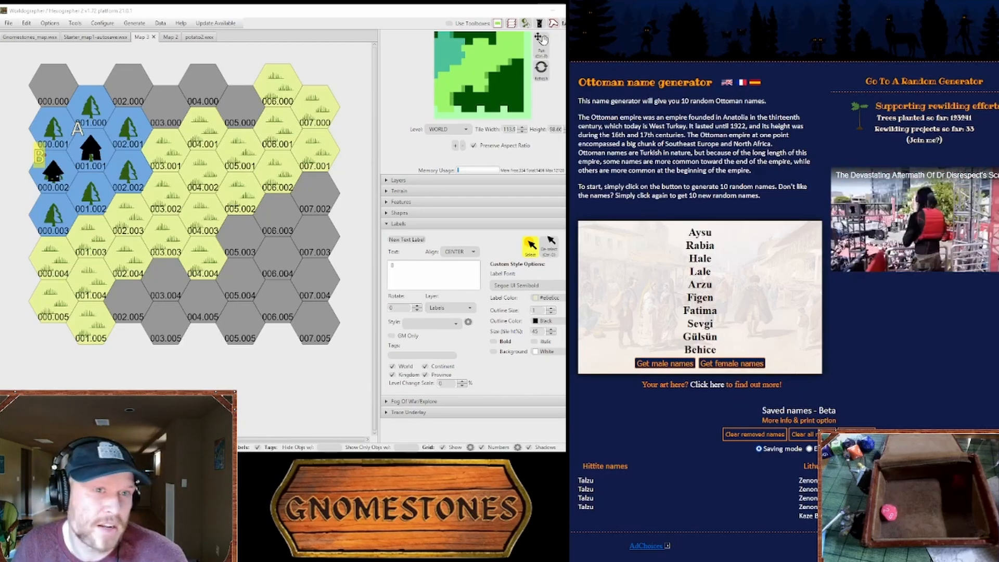
Step: Reword map key entry A so that the Threestone "serves their famed vegetable skogi with honey"
key("ctrl+Tab")
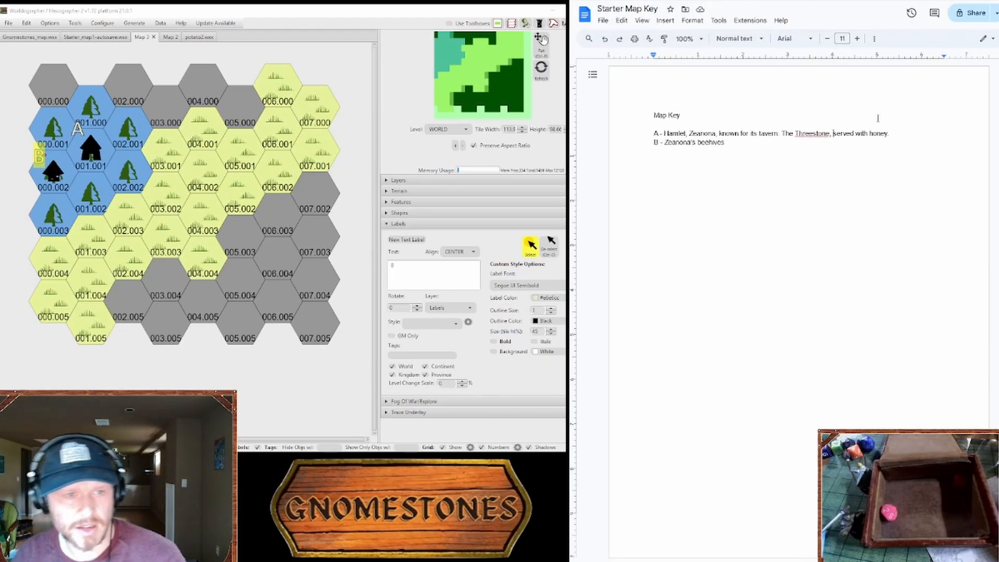
left_click(854, 134)
key("BackSpace")
type("s")
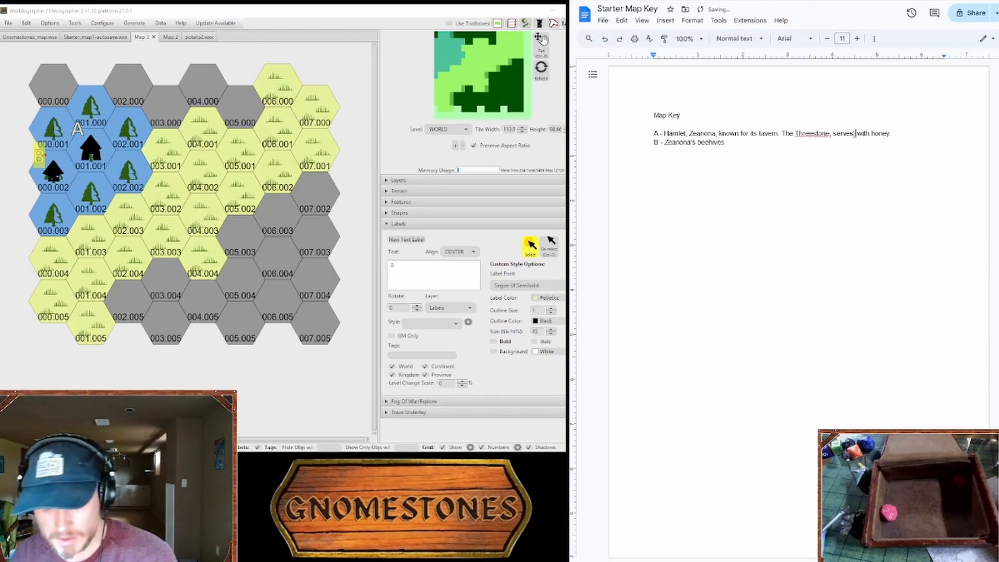
type("amed m ")
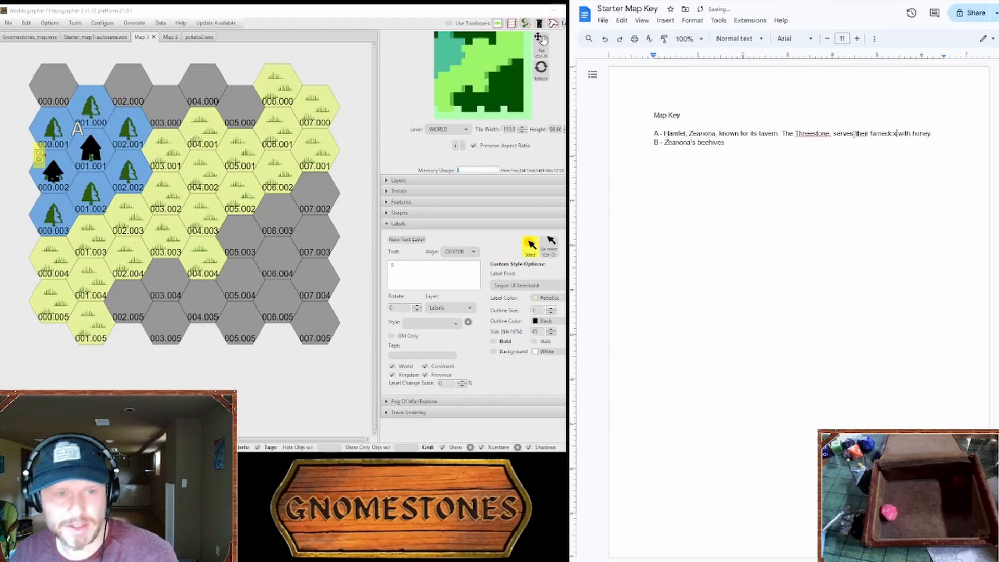
type("geat")
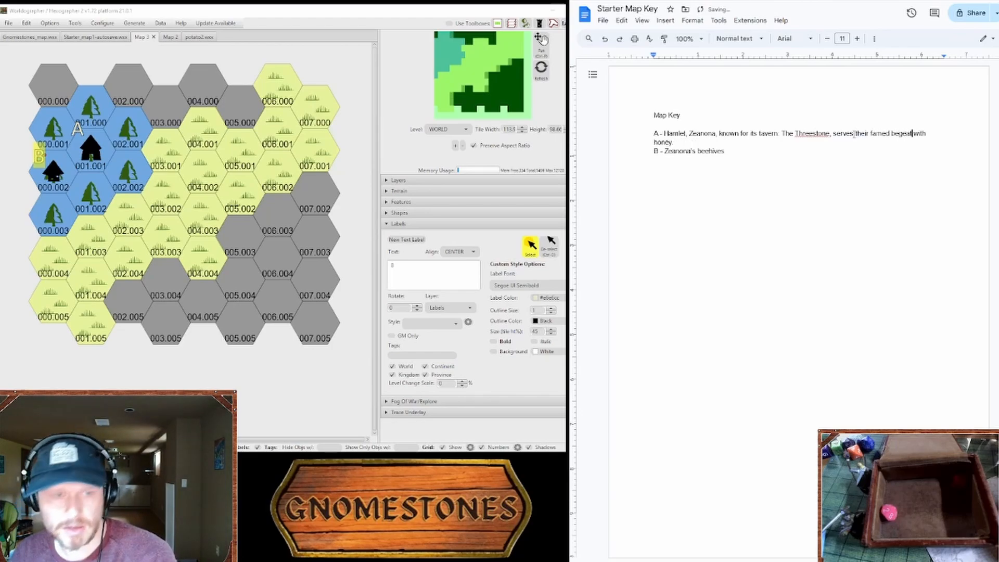
key("BackSpace")
key("BackSpace")
key("BackSpace")
key("BackSpace")
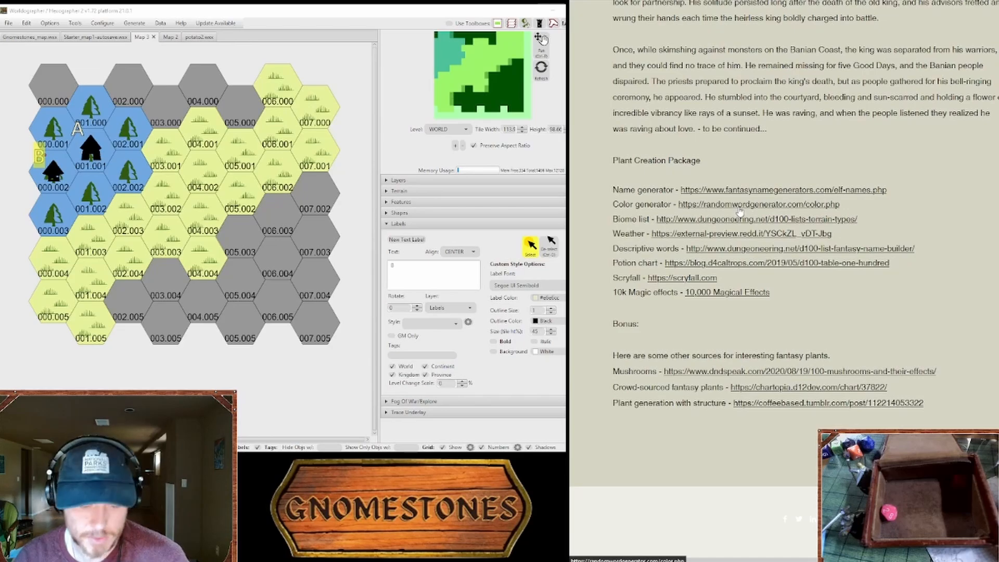
Step: Open the color generator linked in the Plant Creation Package and generate 3 random colors
left_click(741, 208)
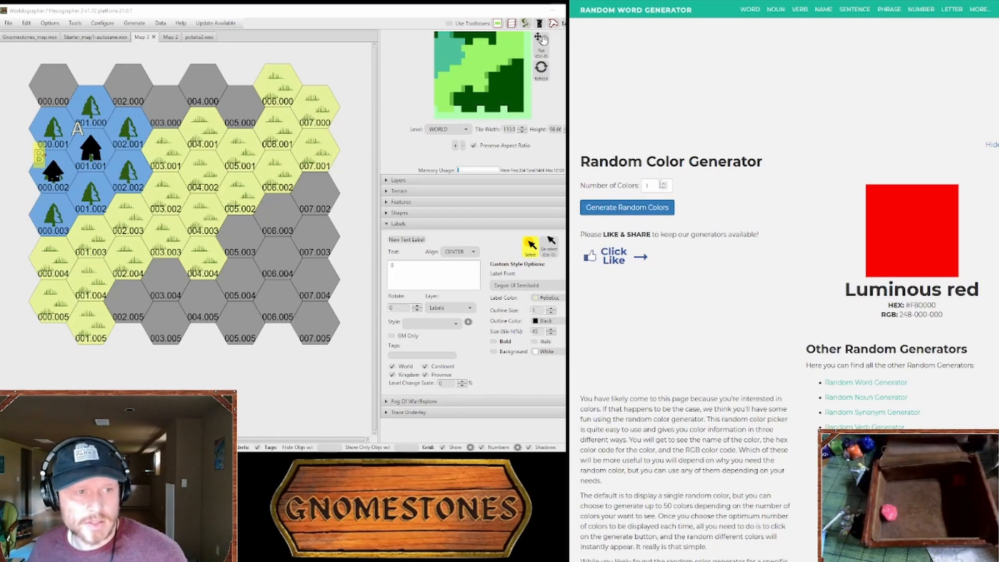
left_click(663, 183)
left_click(664, 184)
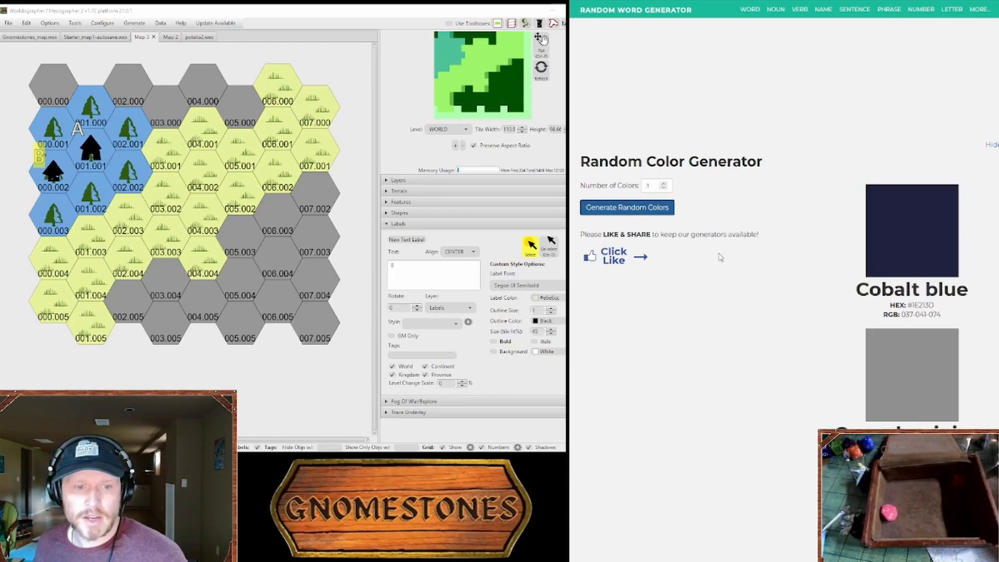
scroll(812, 301, "down", 2)
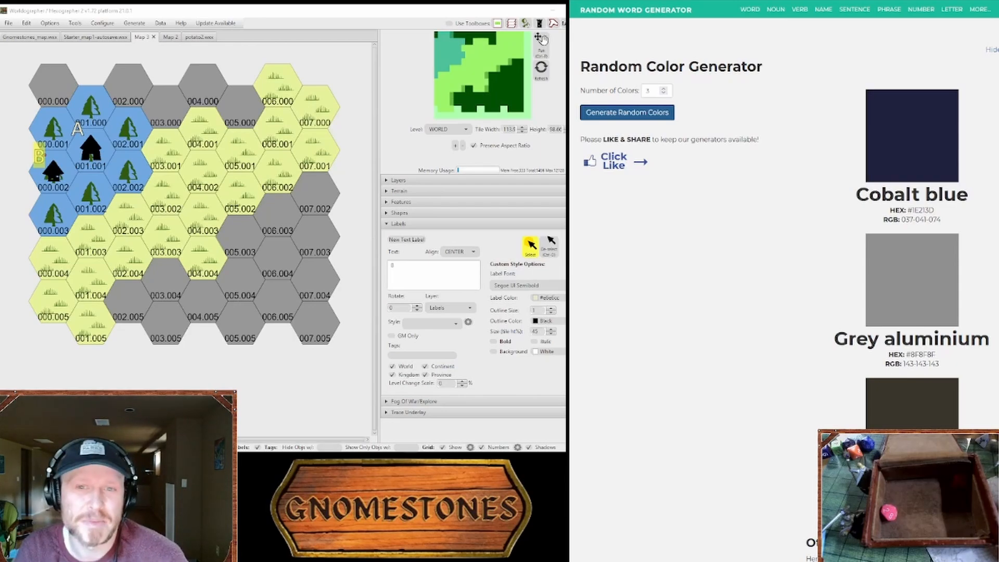
left_click(78, 130, "shift")
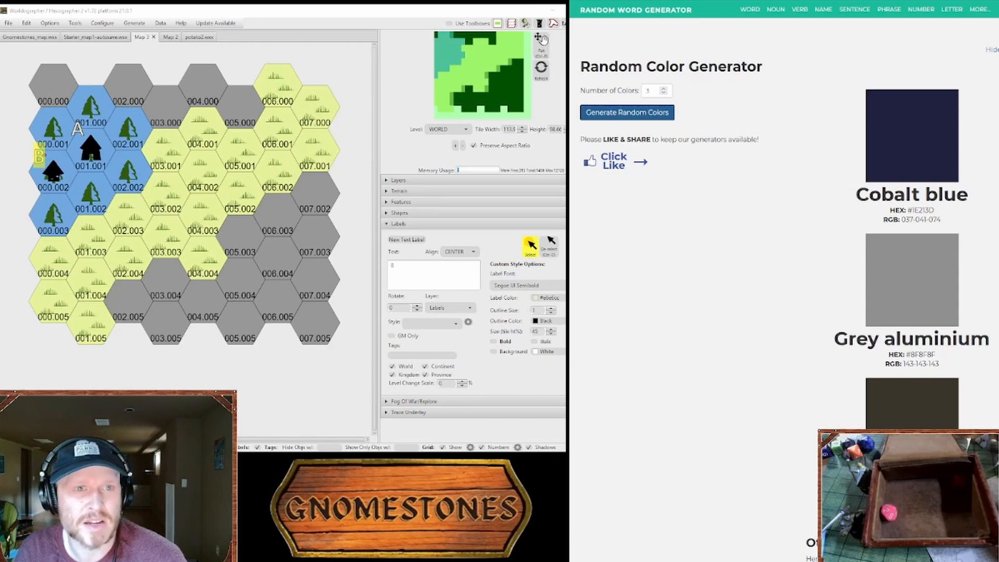
Step: Add the note "lychanthrope" to the Starter Map Key document, separated from the entries above by several blank lines
key("ctrl+Tab")
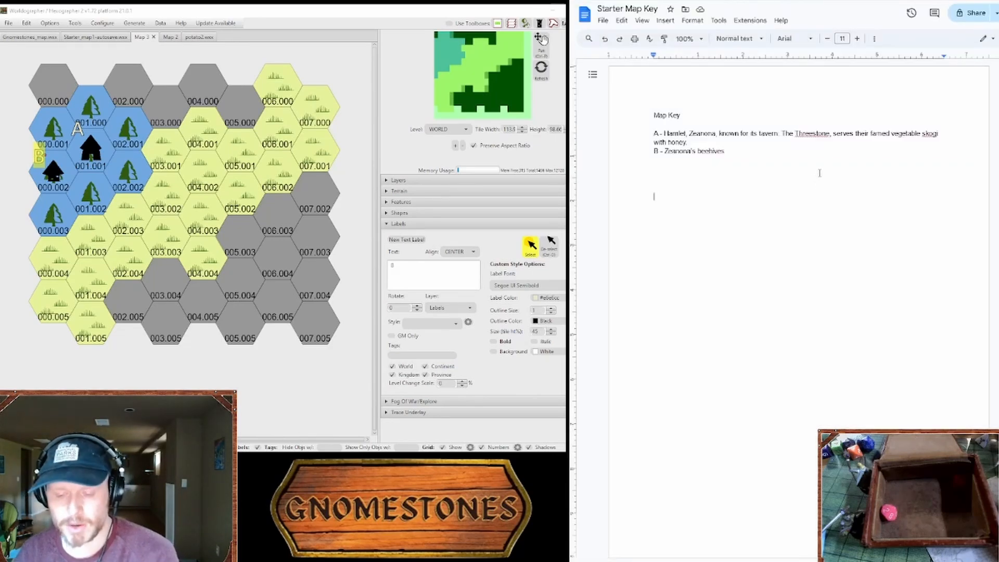
type("lychan")
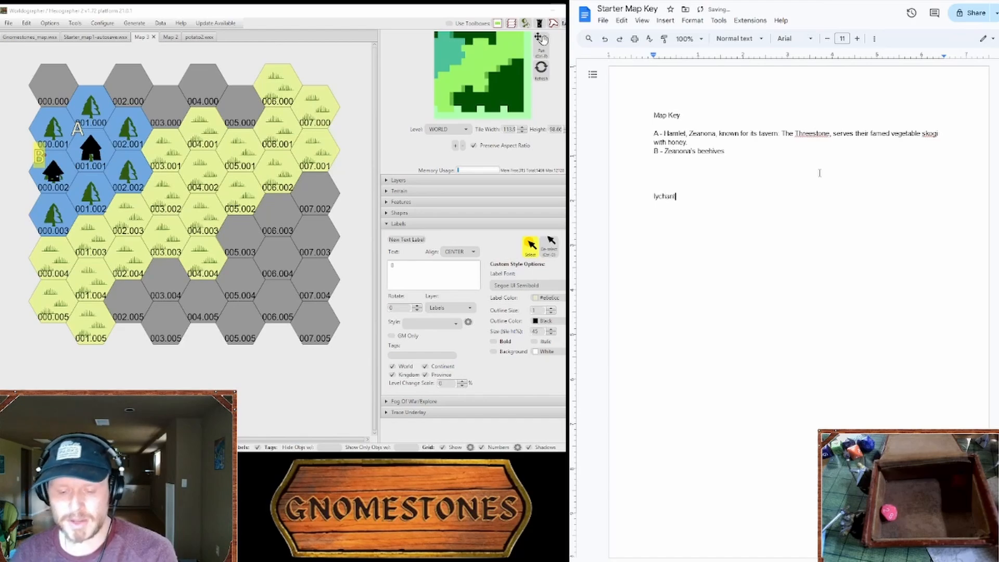
type("thrope")
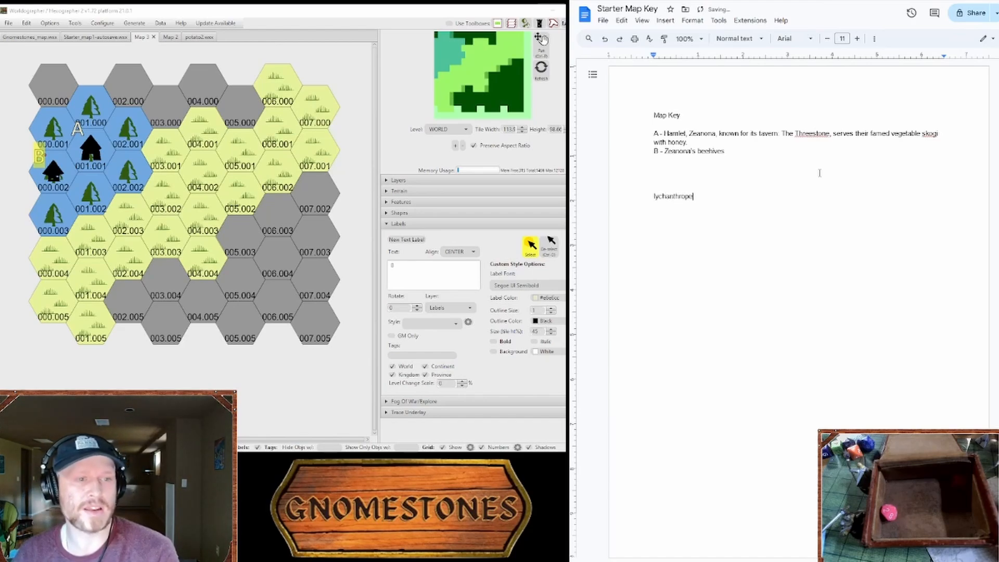
left_click(804, 162)
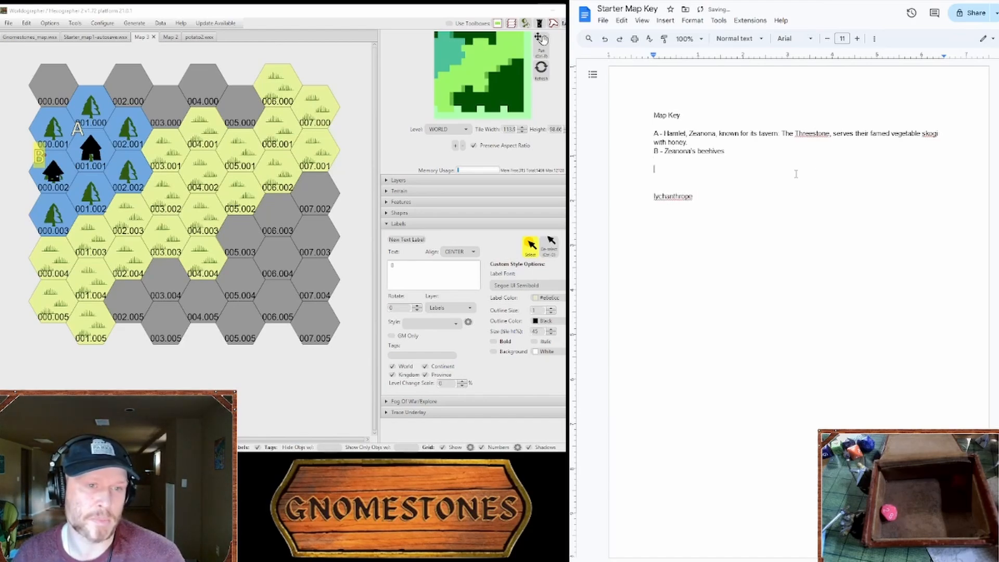
key("Return")
key("Return")
key("Return")
left_click(737, 212)
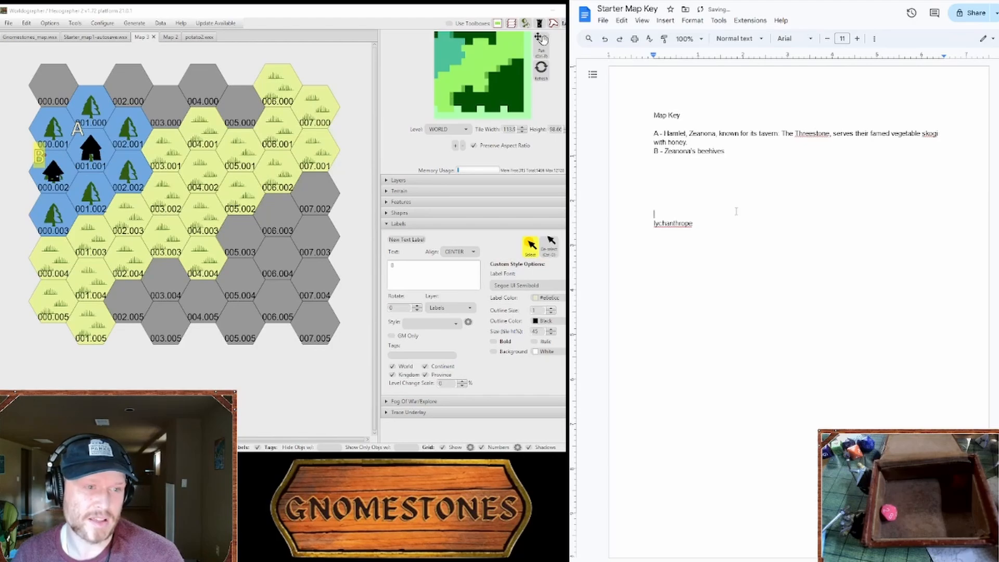
Step: Capitalize the note and extend it to read "Lychanthrope, anti-lycanthrope property in the Skogi"
left_click(739, 223)
key("BackSpace")
type(", anti")
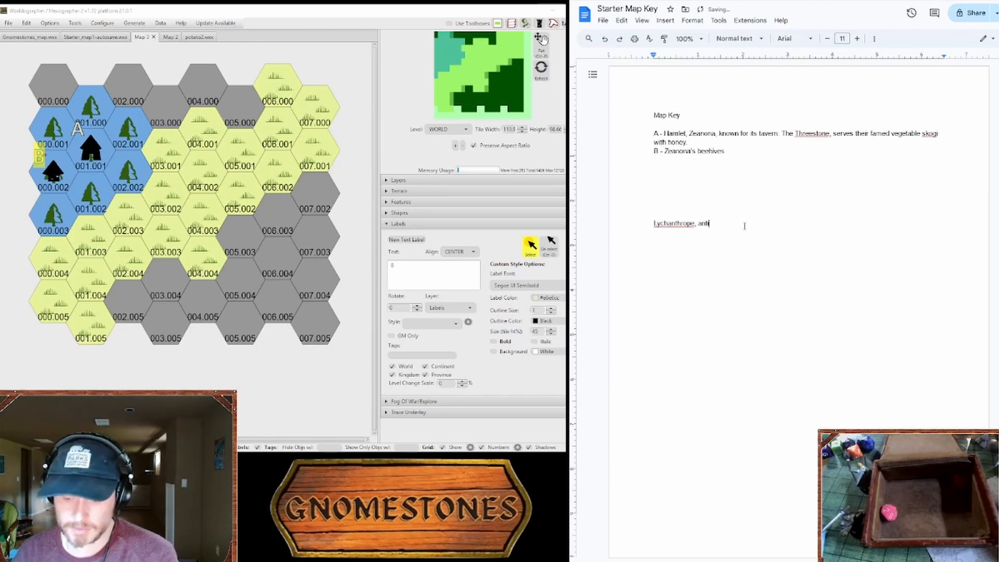
type("-lycanthr")
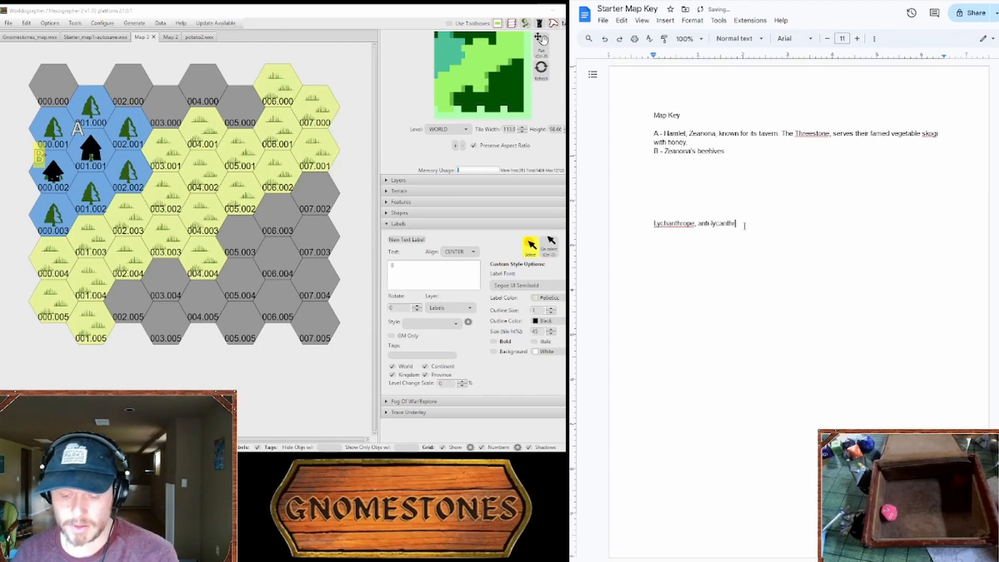
type("ope")
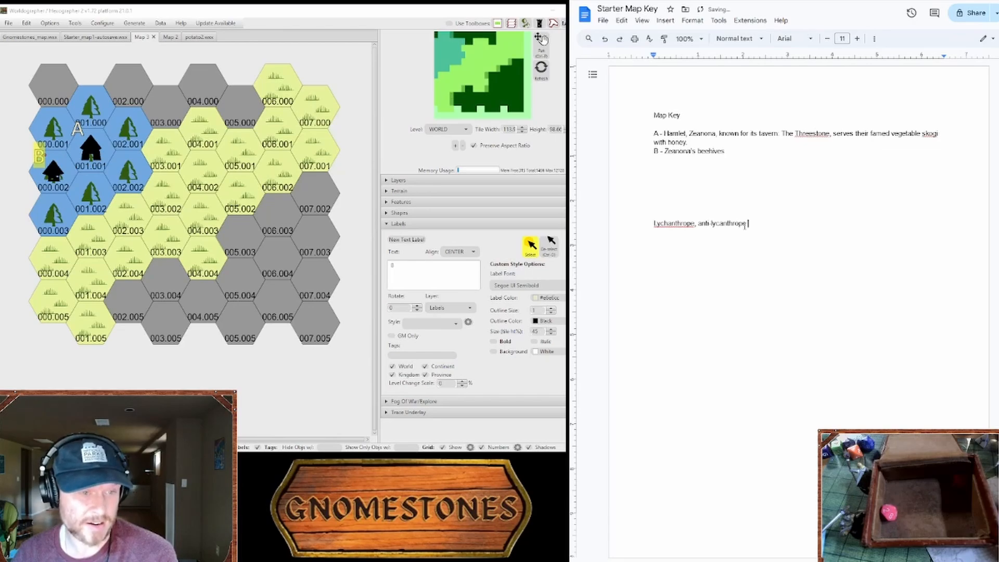
type(" proper")
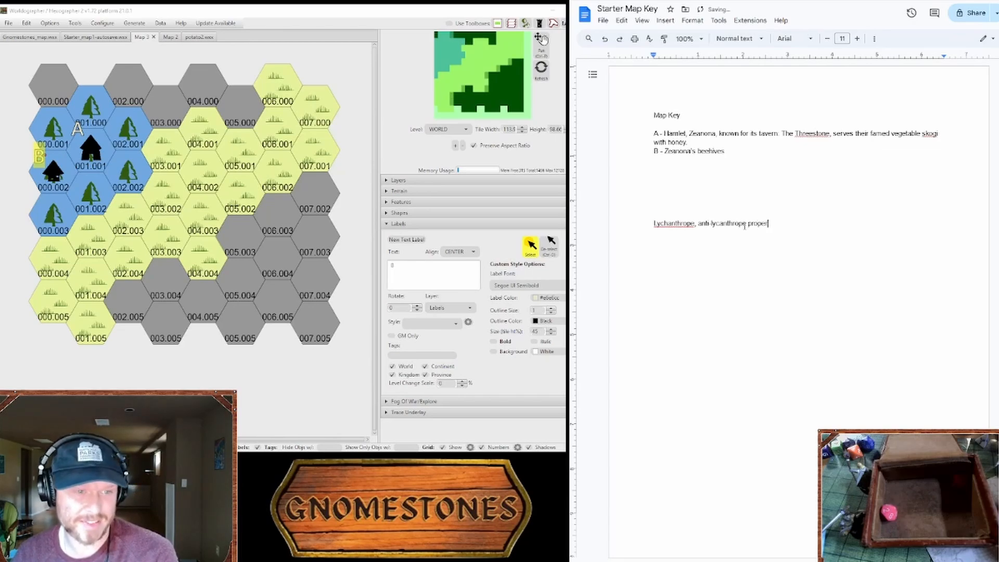
type("ty in the S")
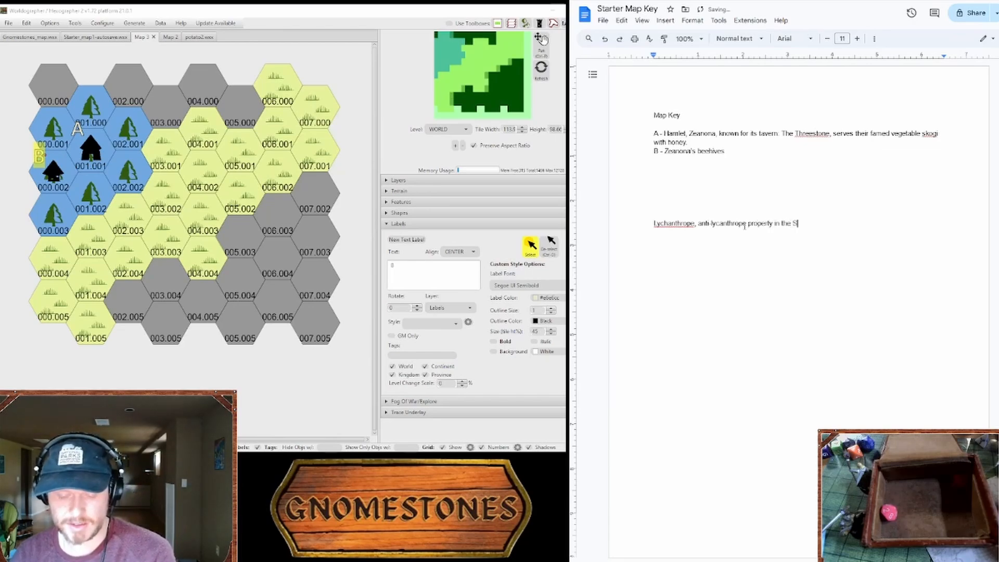
type("ko")
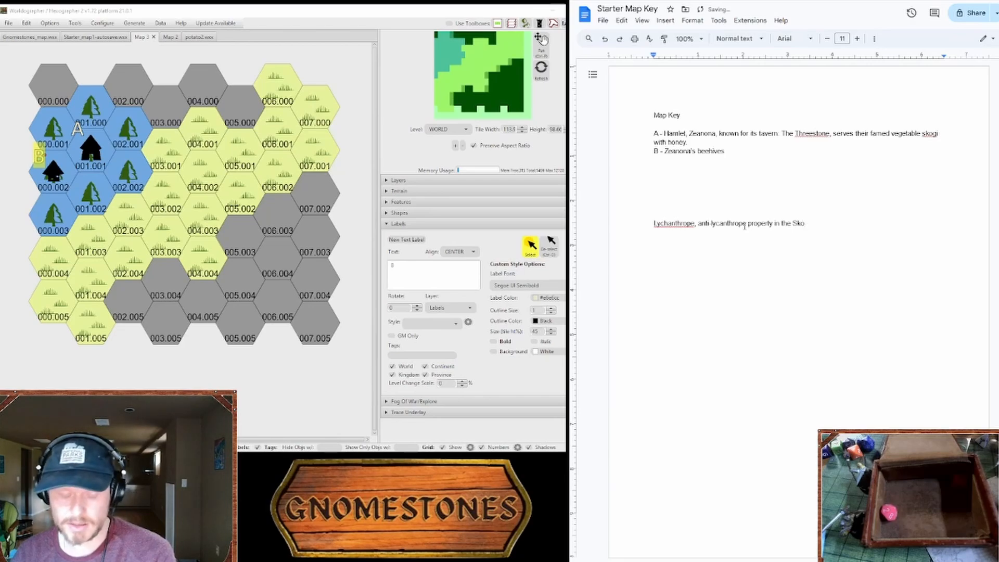
type("gn")
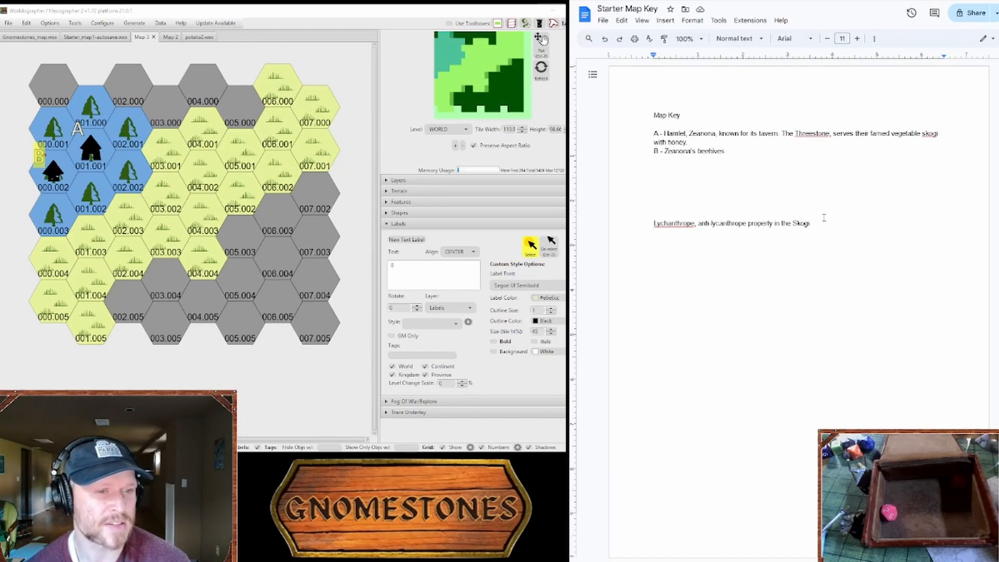
Step: Insert "theme" after the note's first word and correct that word's spelling to "Lycanthrope"
left_click(696, 224)
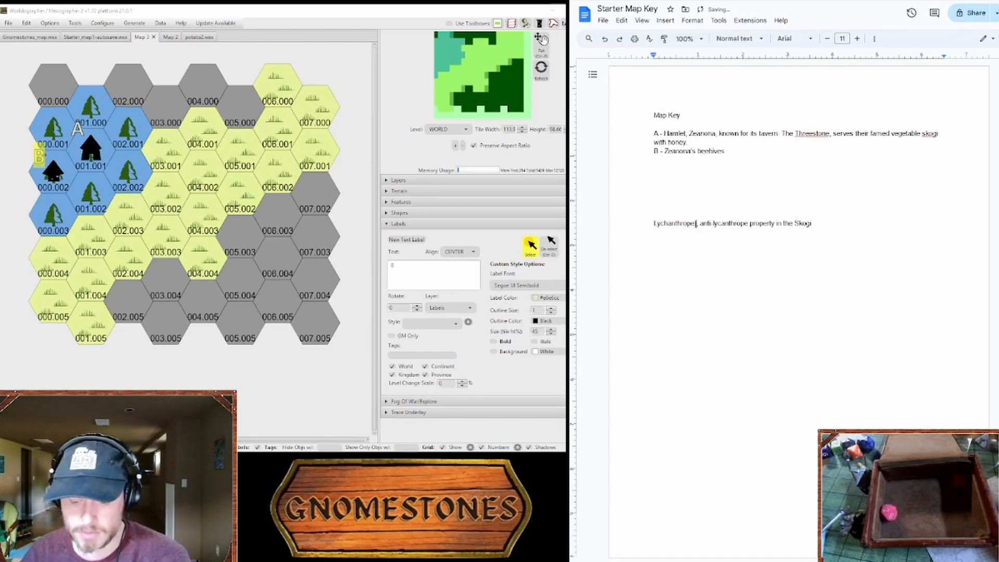
type("i")
type("theme)")
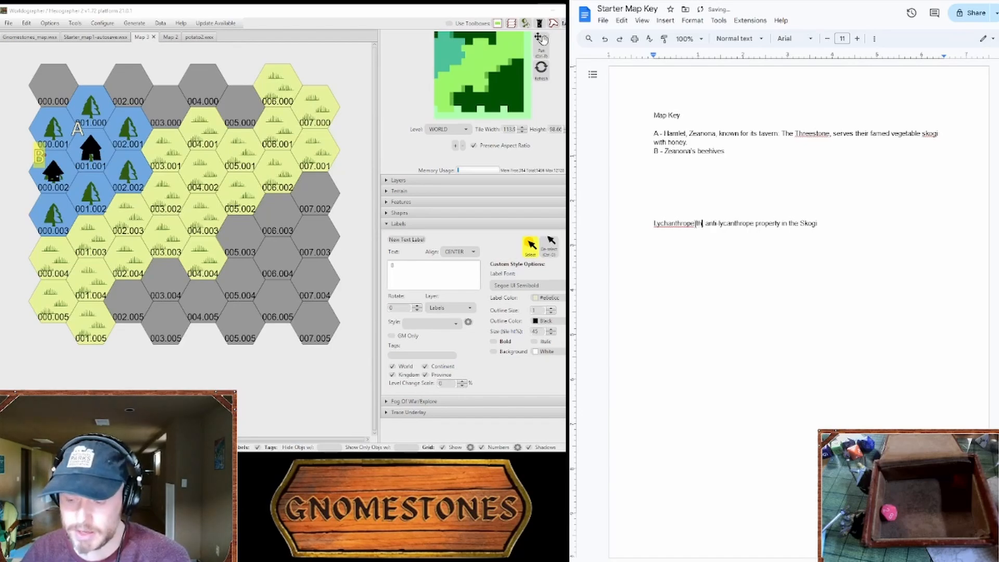
left_click(723, 204)
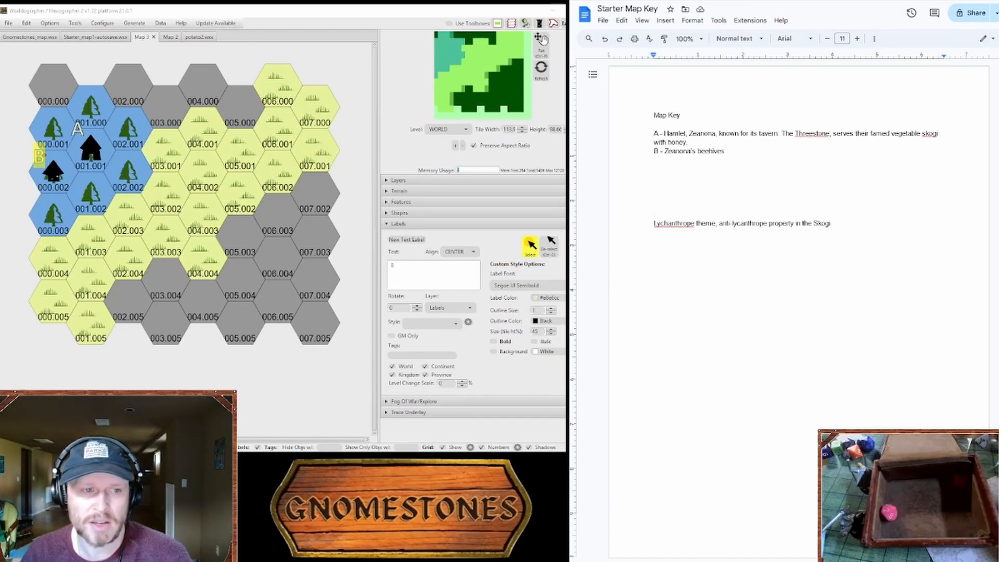
right_click(695, 224)
left_click(731, 248)
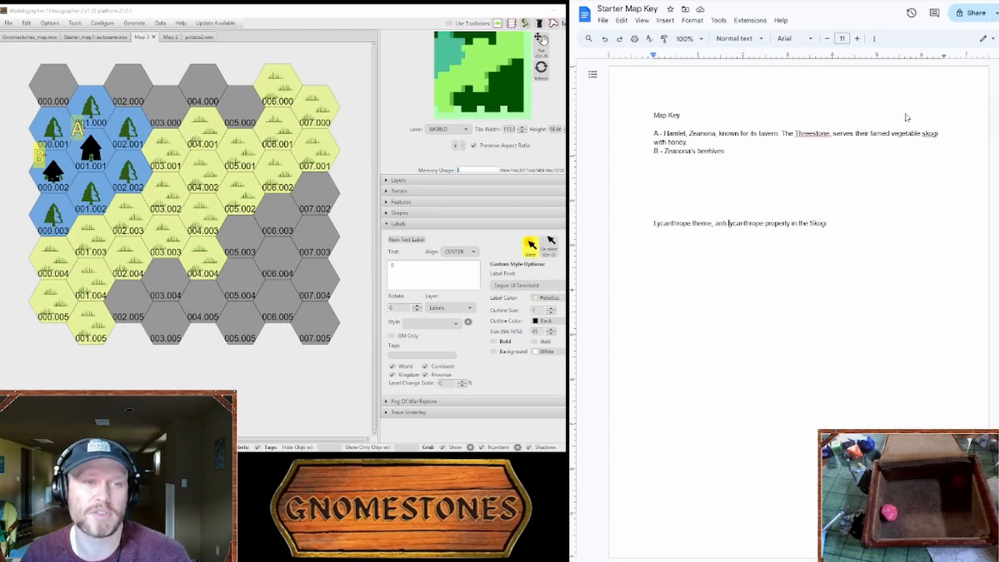
Step: Start a new line beneath the lycanthrope theme note
left_click(869, 182)
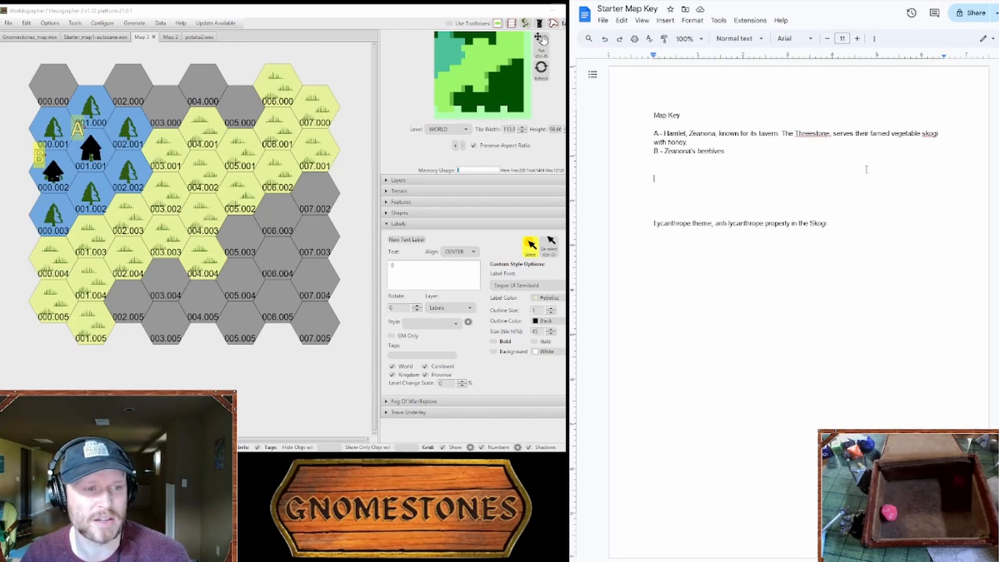
left_click(867, 200)
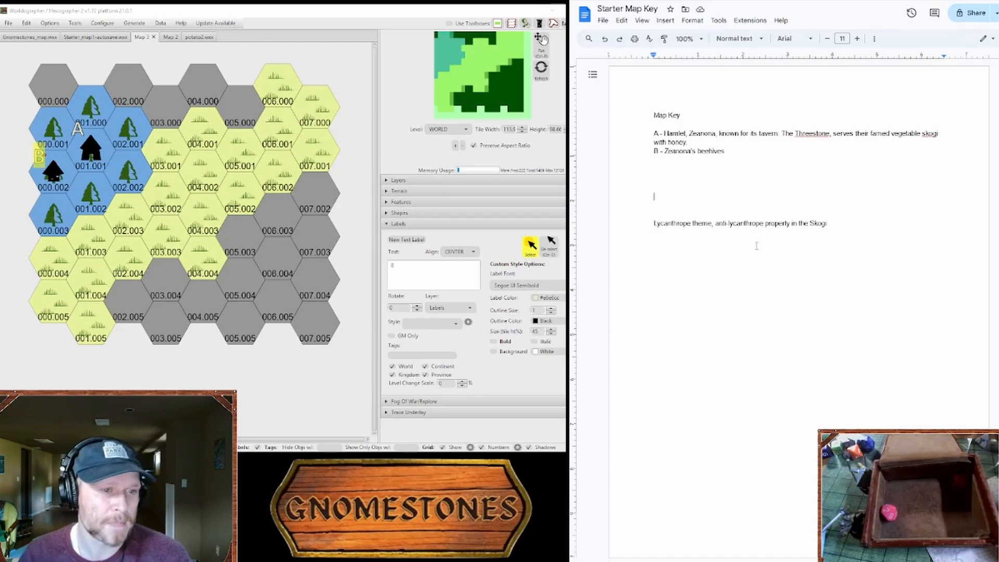
left_click(750, 214)
left_click(751, 206)
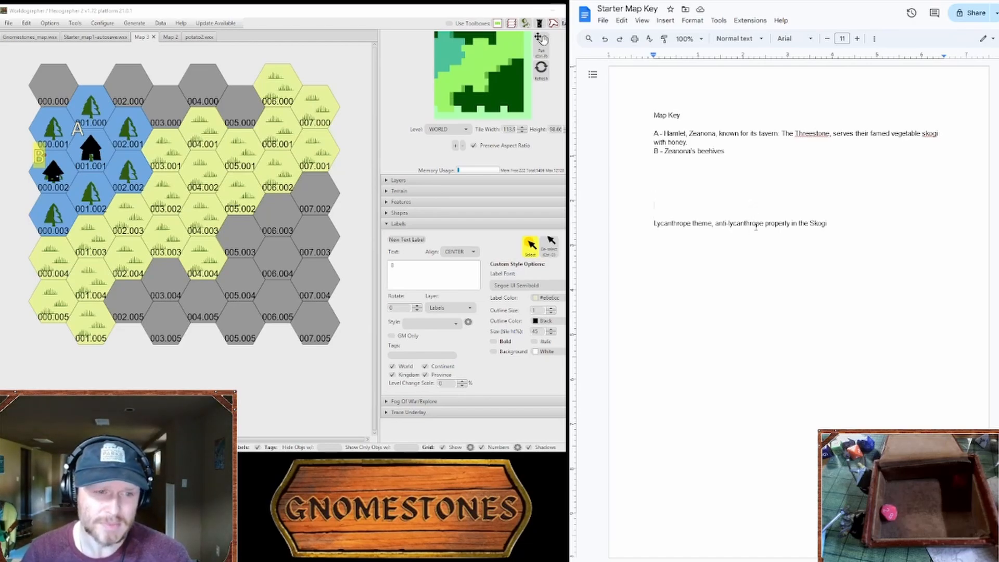
left_click(827, 223)
key("Return")
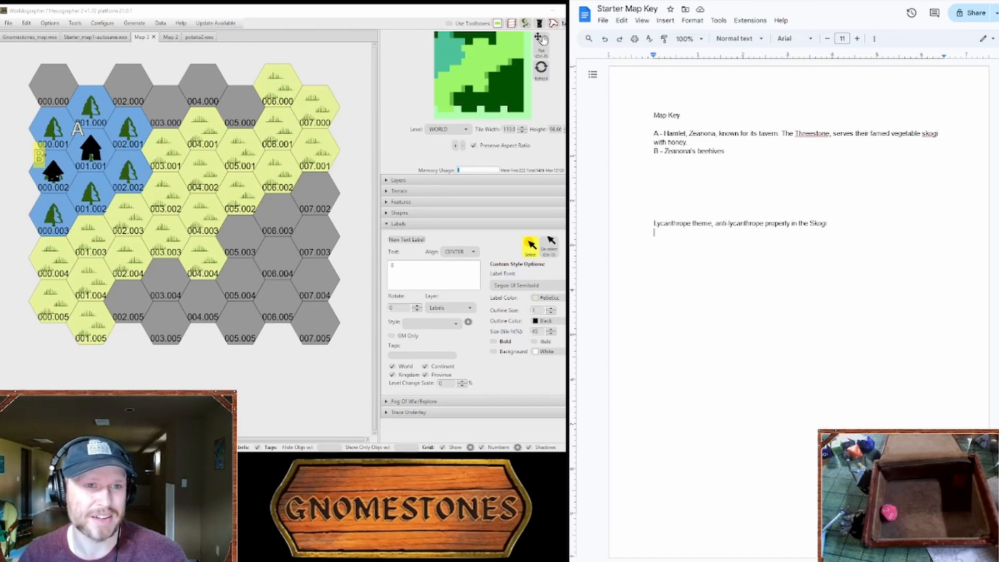
Step: Return to the Plant Creation Package and examine the tables of its linked Random Plant/Flora Generator
key("ctrl+Tab")
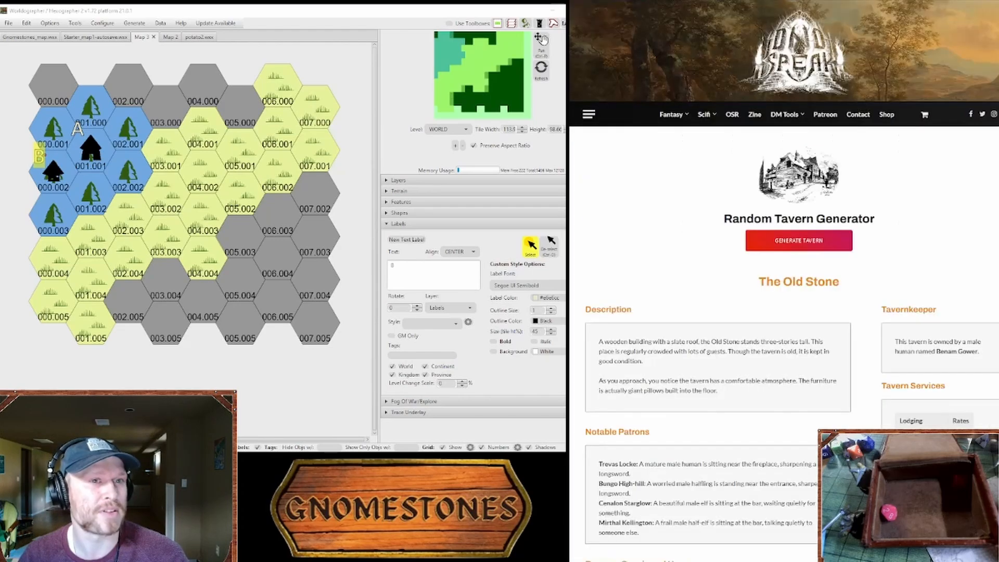
key("ctrl+Tab")
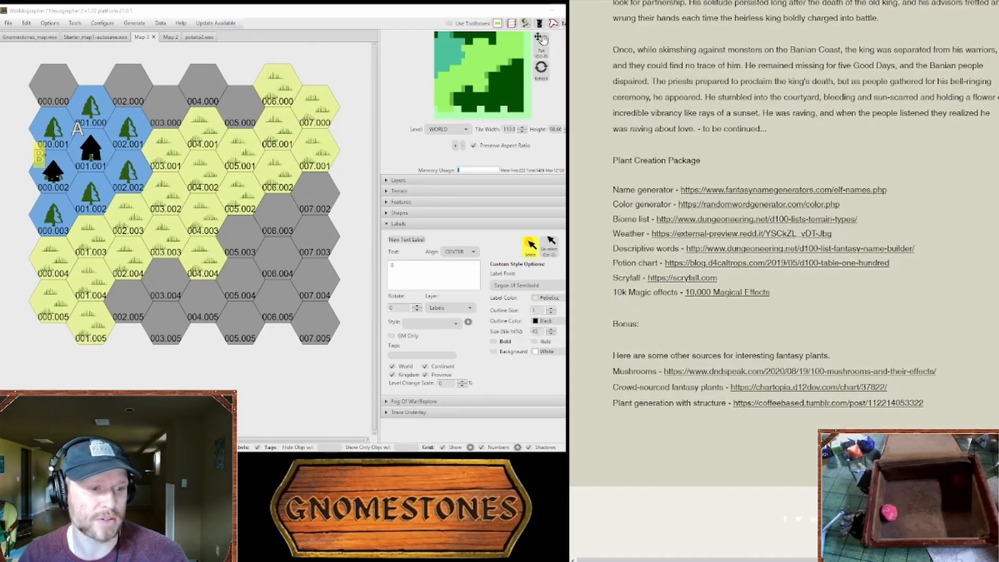
key("ctrl+Tab")
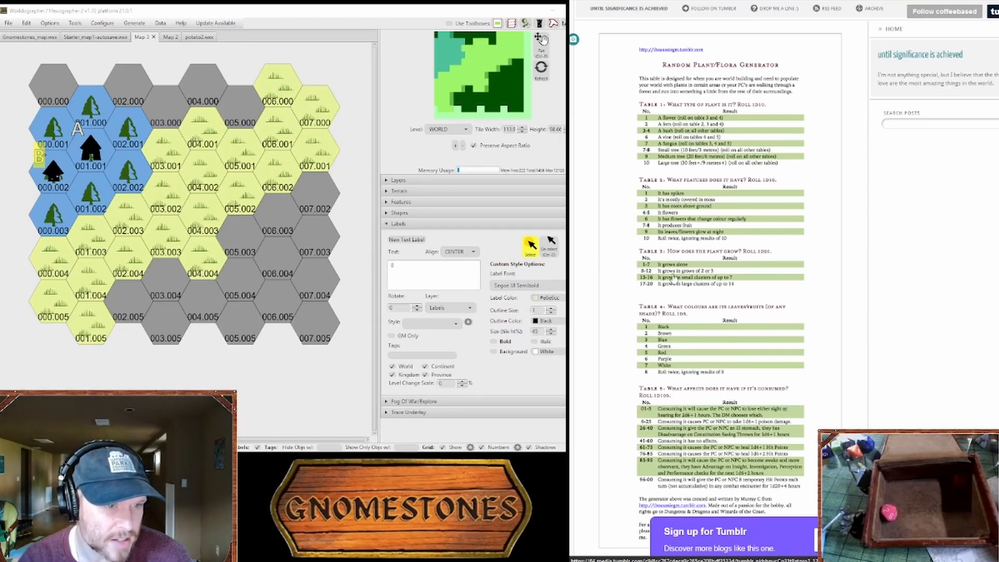
scroll(675, 280, "down", 2)
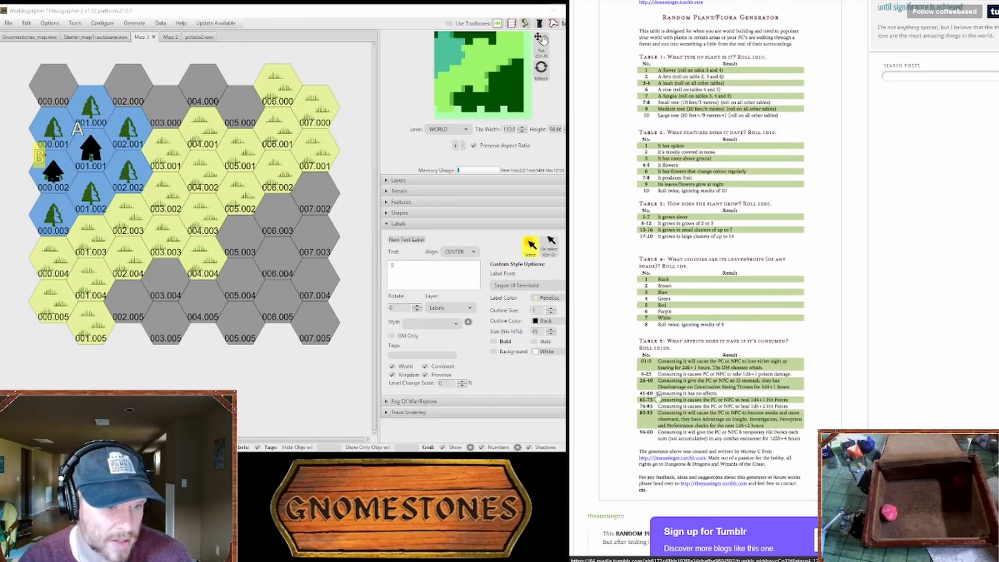
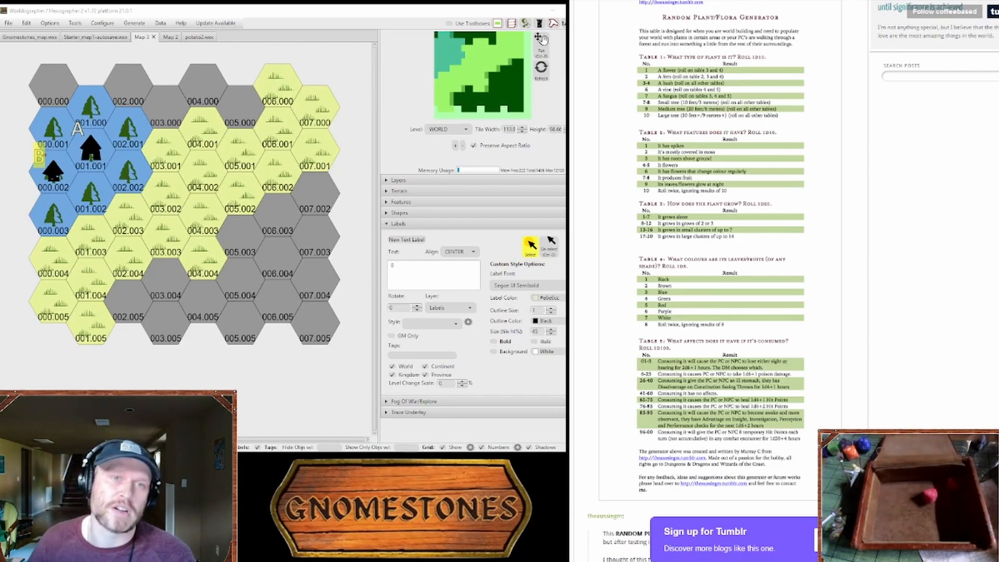
Step: Open the Random Food Generator (d100) and survey its food type, condiment and ingredient columns
key("ctrl+t")
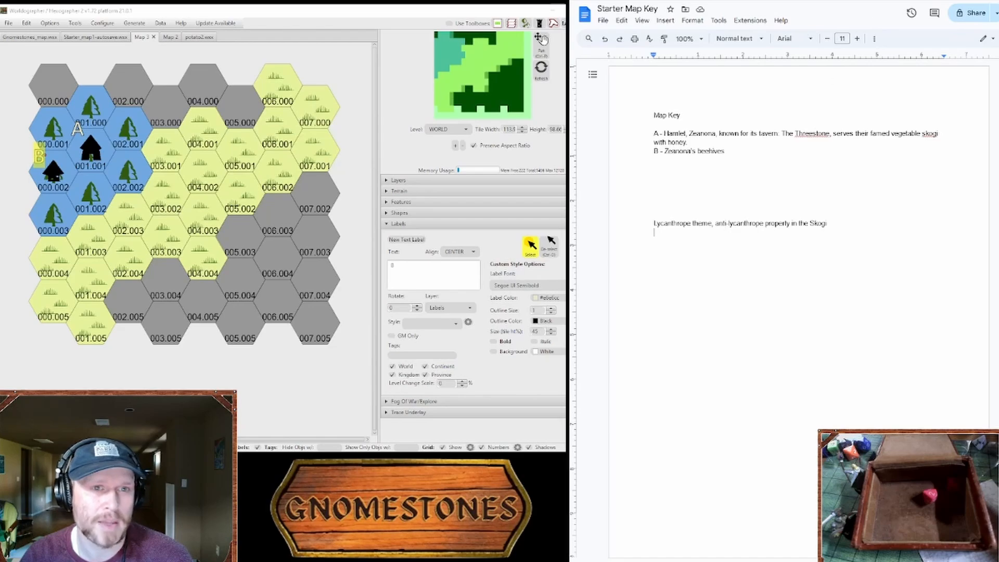
key("ctrl+Tab")
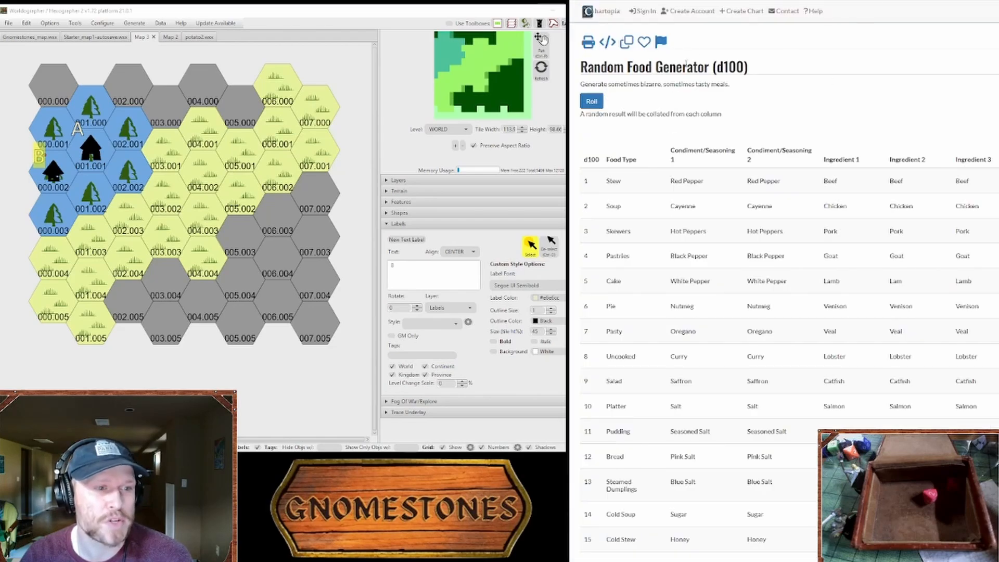
scroll(752, 254, "down", 1)
scroll(753, 253, "down", 4)
scroll(753, 259, "up", 5)
scroll(753, 266, "down", 8)
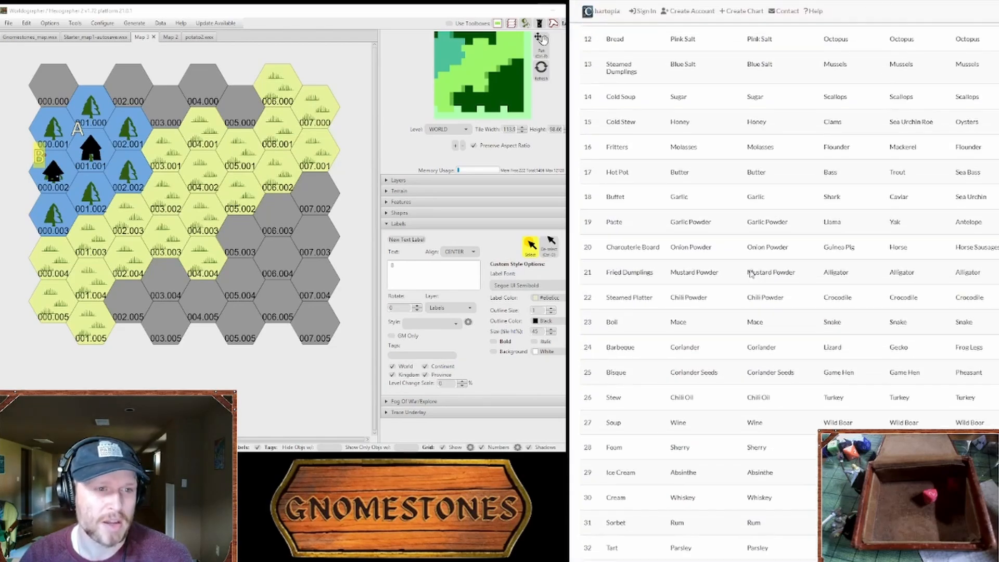
scroll(760, 269, "up", 7)
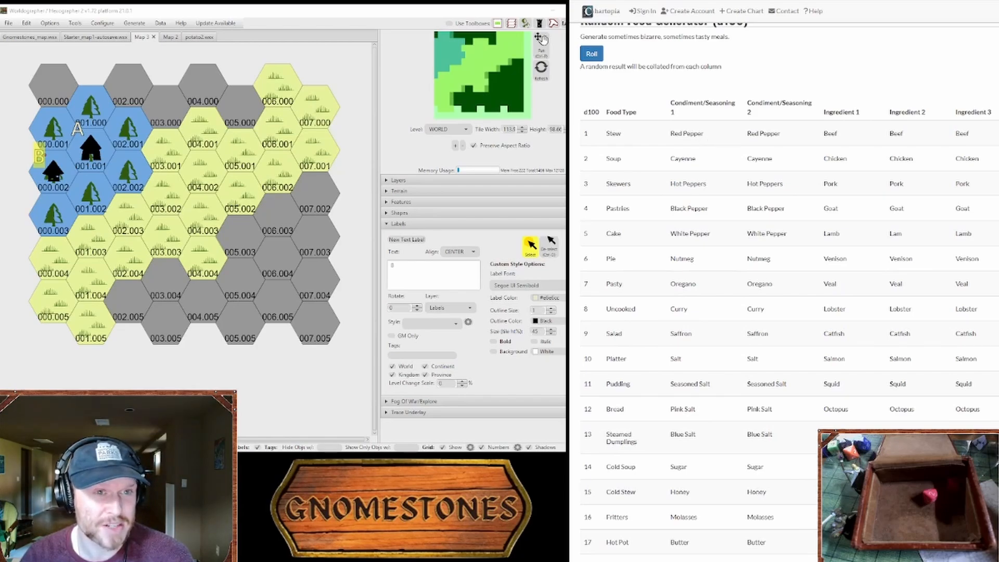
scroll(892, 175, "up", 1)
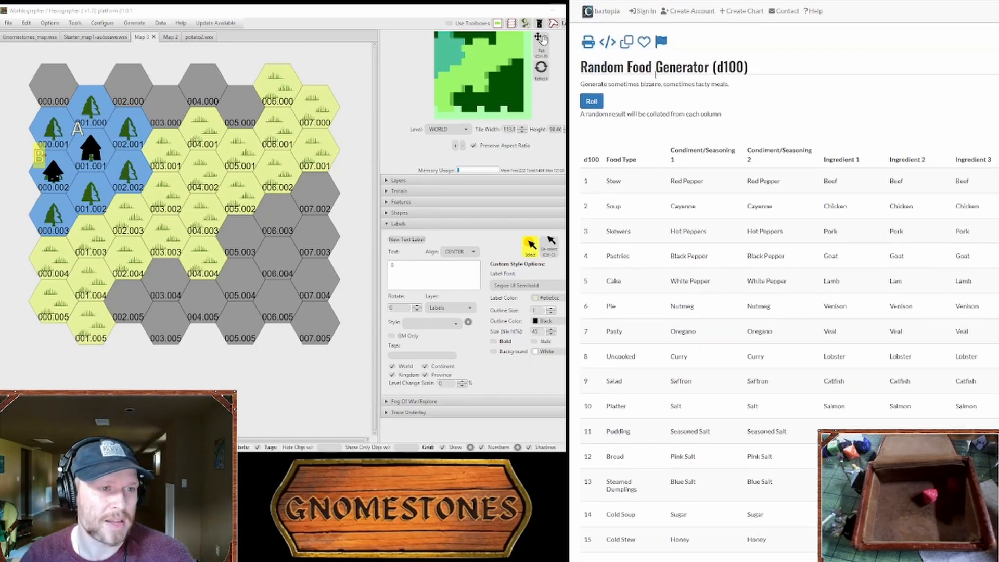
scroll(892, 175, "down", 4)
scroll(893, 176, "down", 20)
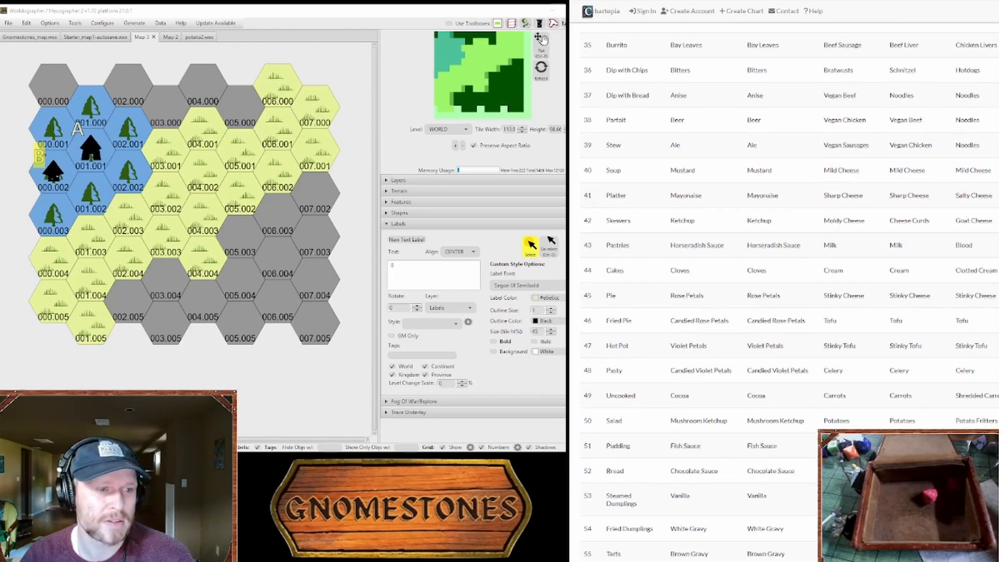
scroll(892, 175, "up", 20)
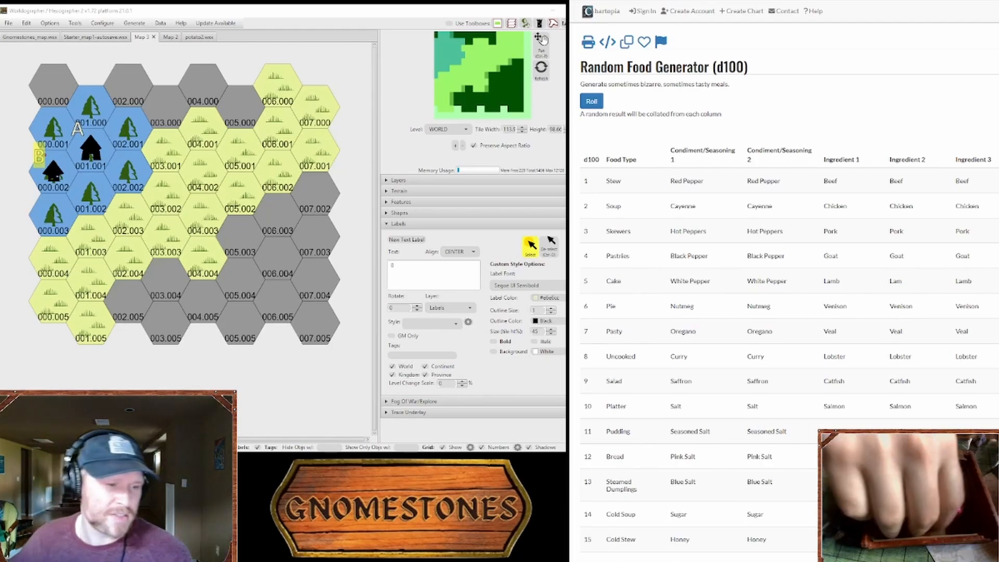
Step: Look up the food type for entry 52 and check the Condiment/Seasoning 2 column in the food table
scroll(932, 248, "down", 17)
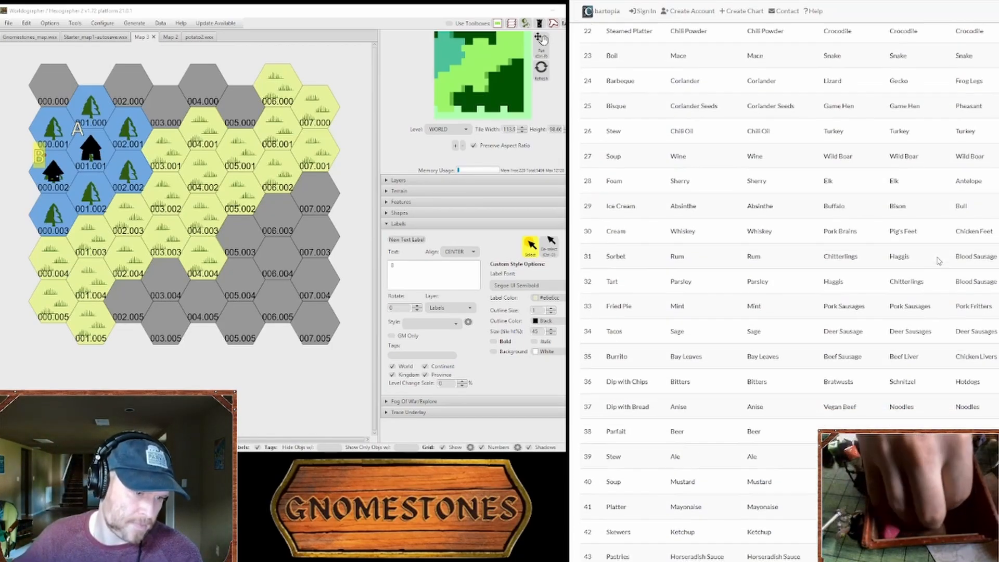
scroll(926, 276, "down", 3)
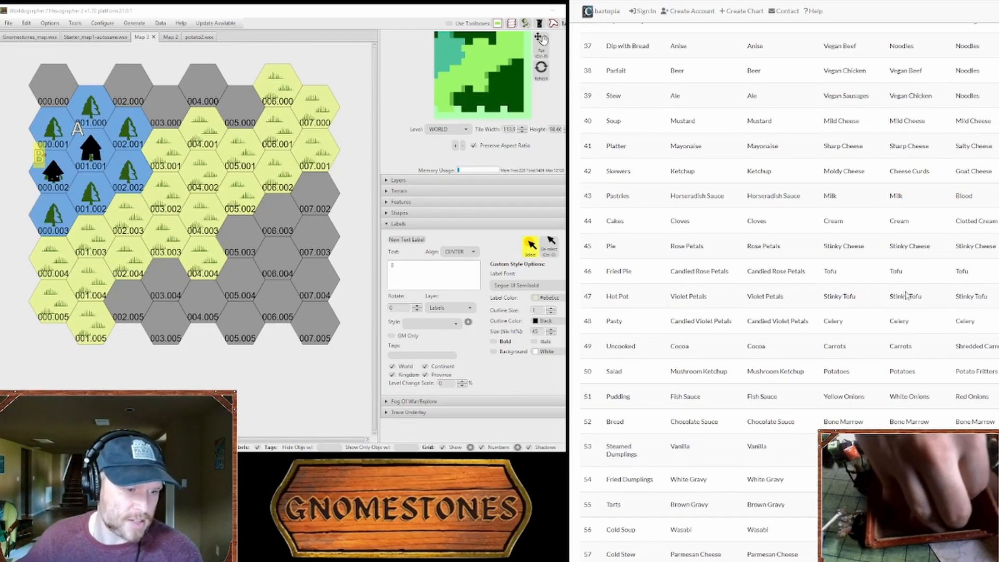
left_click_drag(614, 420, 623, 420)
left_click(634, 420)
scroll(650, 417, "up", 15)
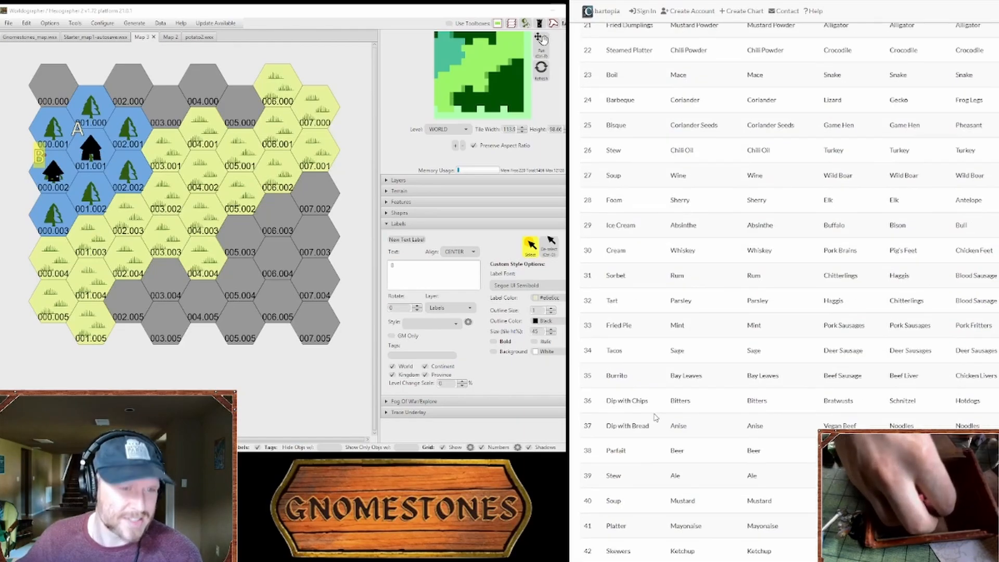
scroll(660, 412, "down", 12)
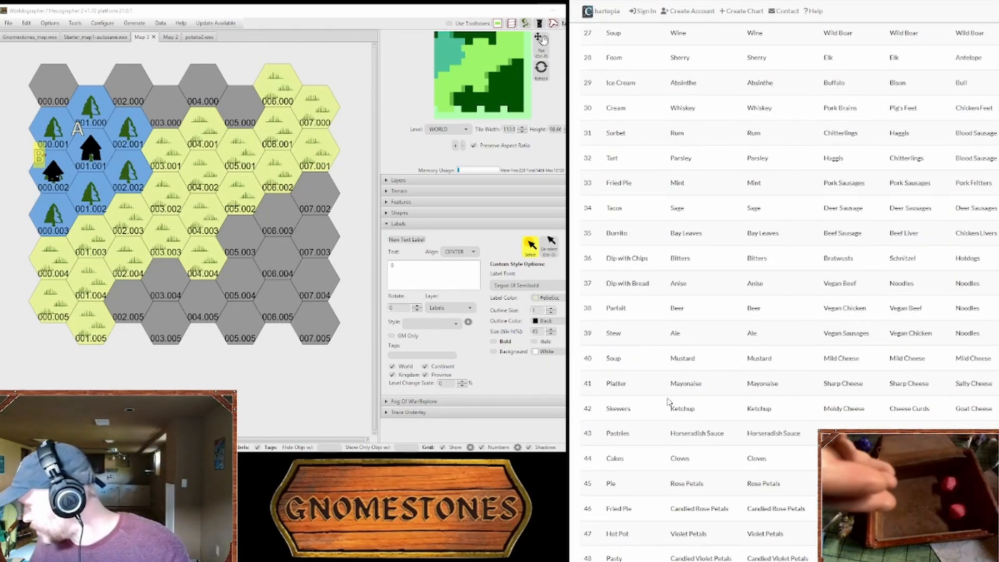
scroll(683, 360, "up", 2)
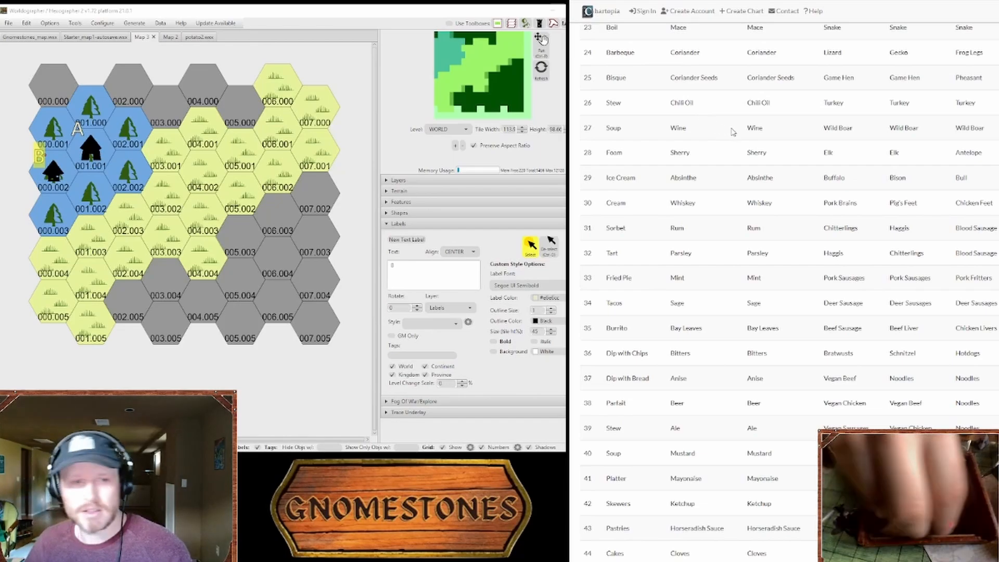
scroll(737, 238, "up", 5)
scroll(737, 238, "up", 8)
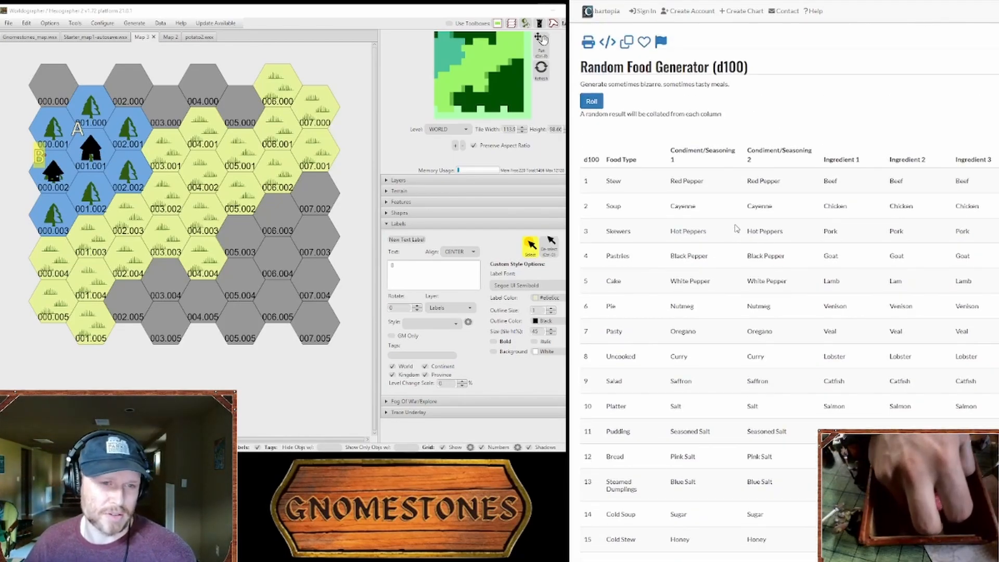
left_click_drag(758, 160, 767, 153)
left_click(767, 155)
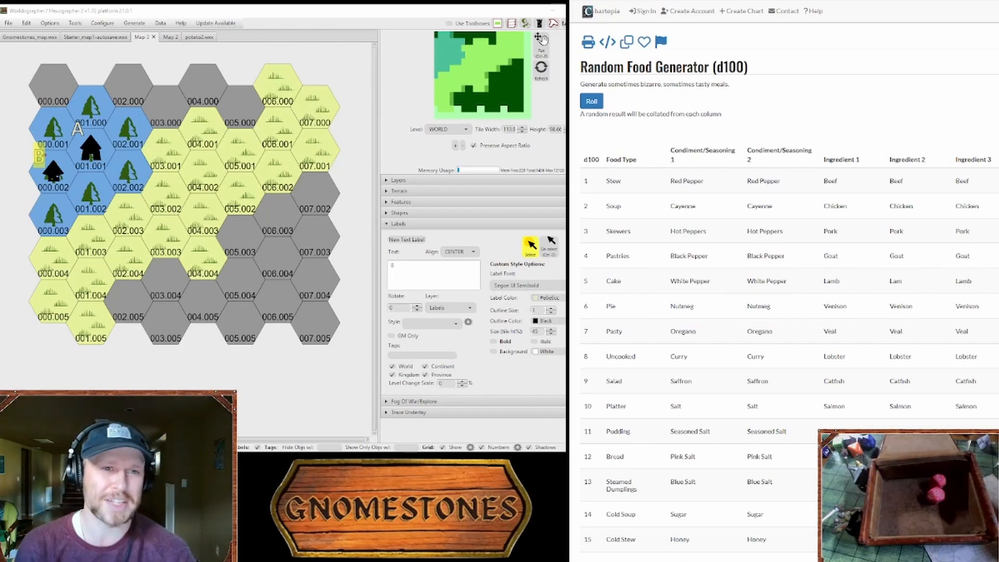
Step: Review the player types listed in the Chart of Players document
left_click(911, 1)
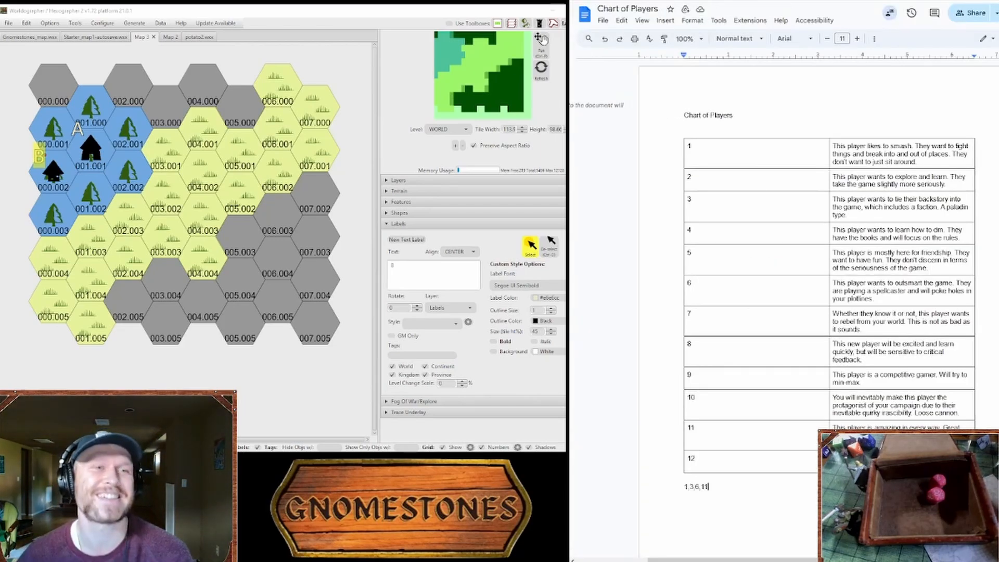
left_click(833, 1)
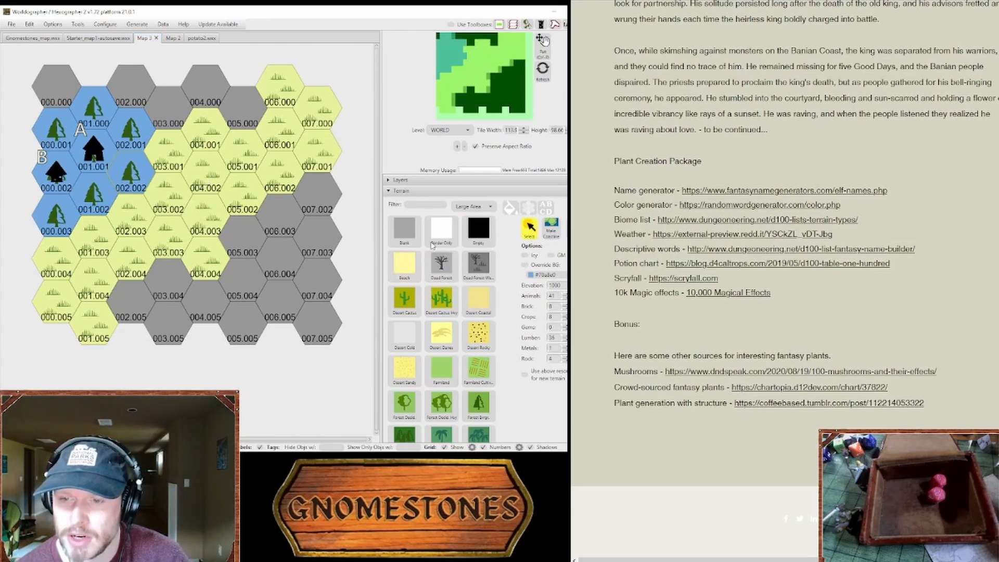
Step: Select forest hex 002.002 on the map to load its blue background override into the terrain options
left_click(405, 231)
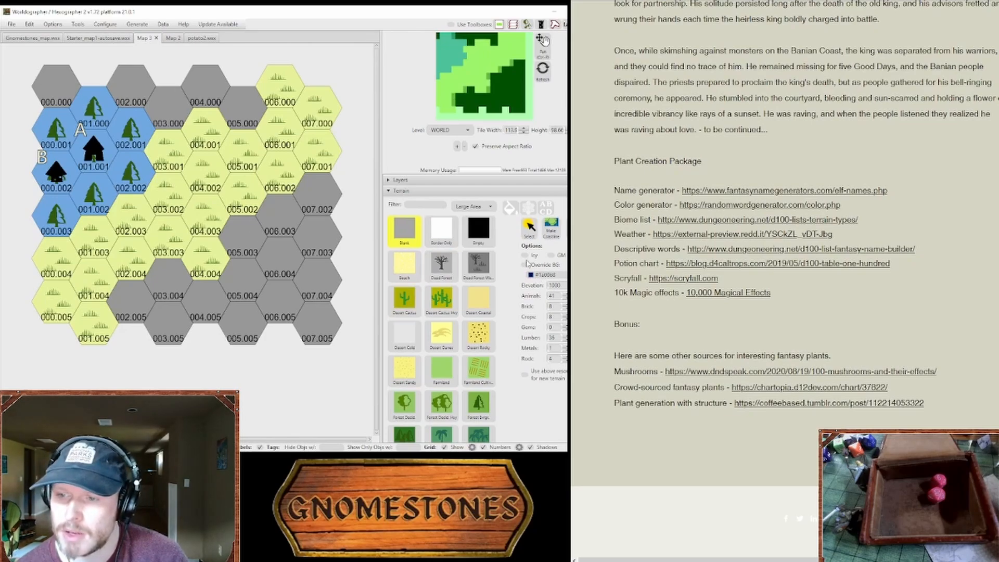
left_click(530, 227)
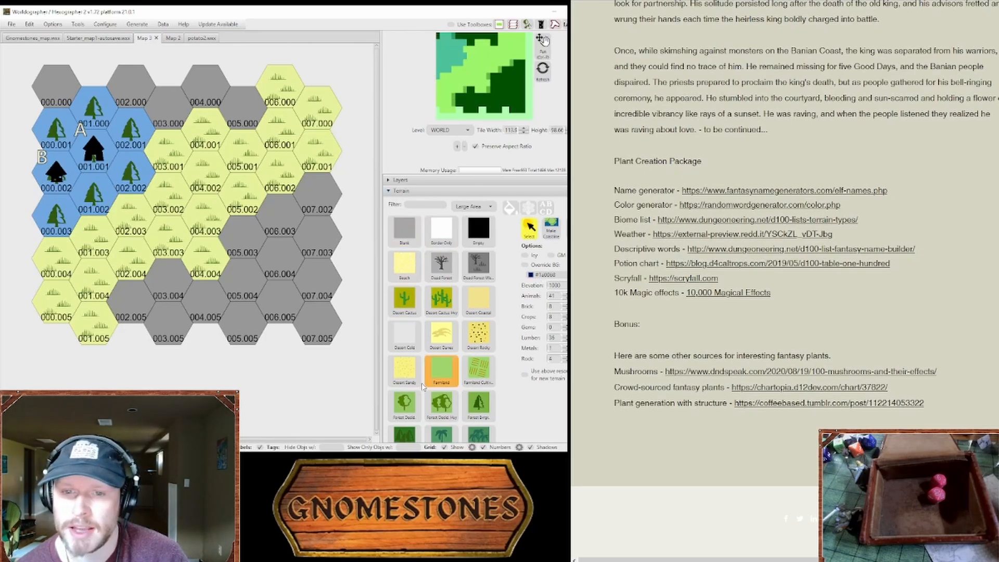
left_click(127, 163)
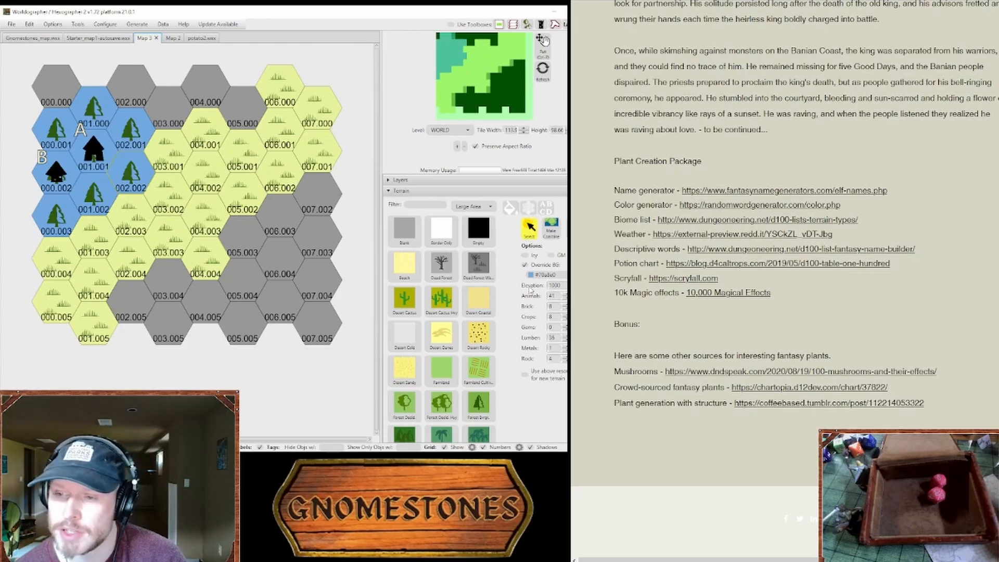
left_click(196, 172)
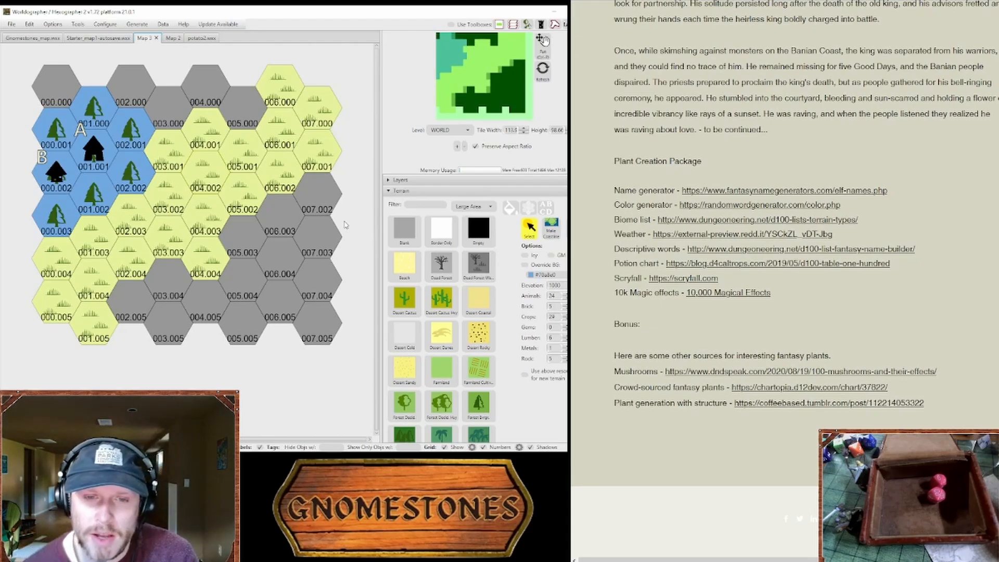
left_click(130, 178)
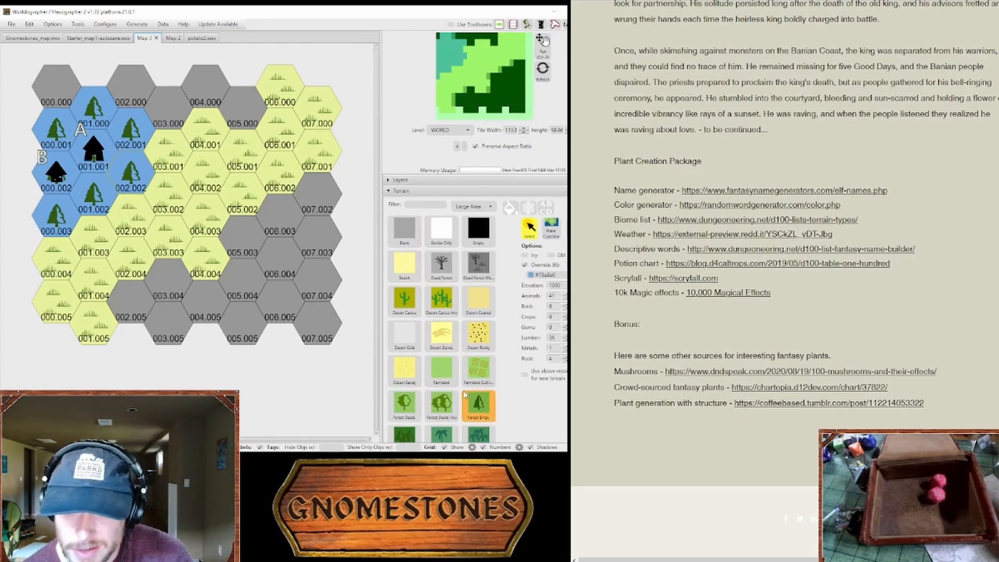
Step: Paint evergreen forest with the blue background on hexes 000.004, 000.005, 001.003, 001.004, 002.003 and 002.004
left_click(475, 408)
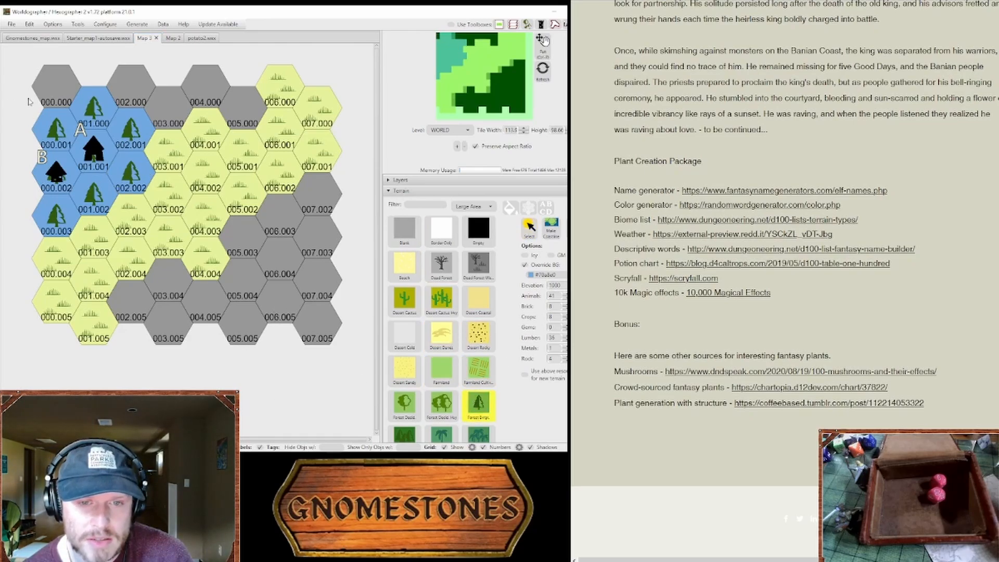
left_click(66, 306)
left_click(86, 290)
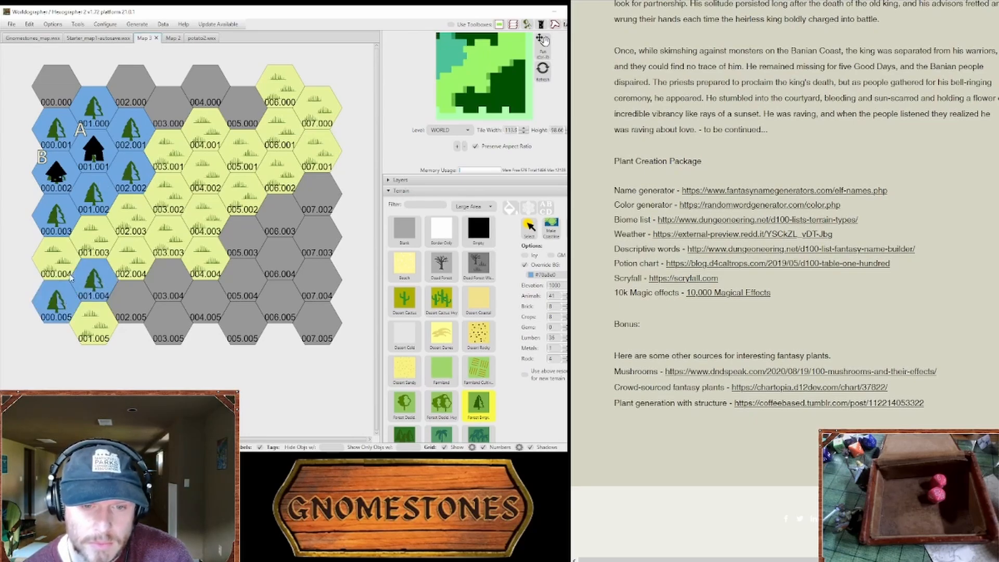
left_click(63, 266)
left_click(103, 241)
left_click(130, 219)
left_click(121, 274)
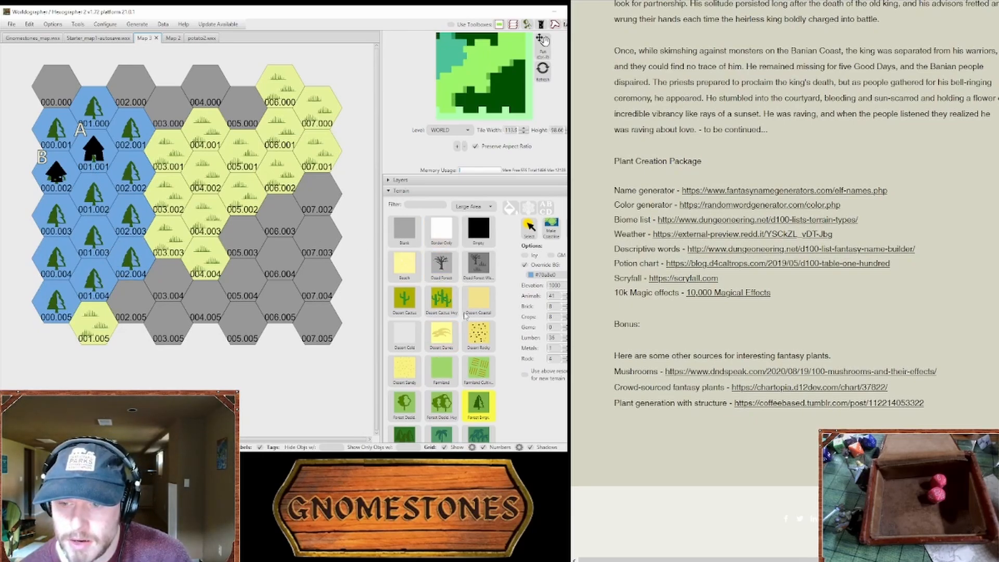
Step: Replace the forest on hexes 000.001, 000.002, 001.000, 001.001, 002.001 and 002.002 with grassland terrain
scroll(443, 372, "down", 3)
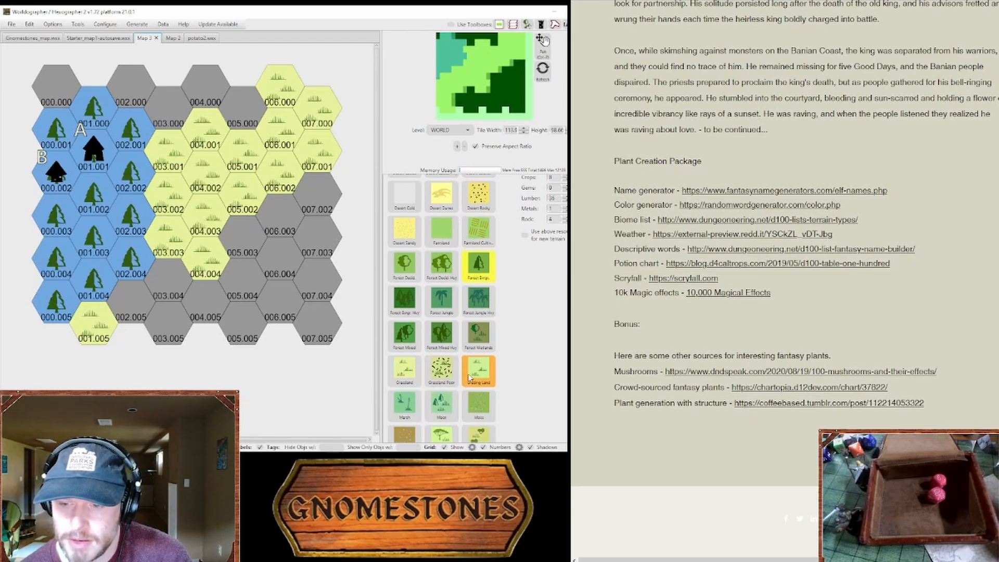
scroll(458, 364, "up", 4)
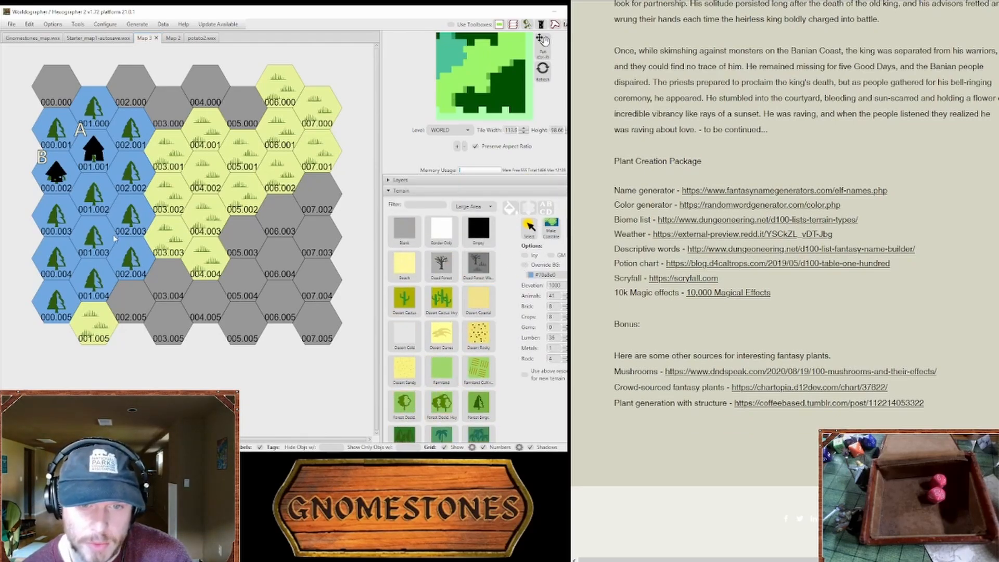
mouse_move(59, 130)
left_mouse_down()
mouse_move(125, 130)
mouse_move(101, 163)
mouse_move(73, 173)
mouse_move(127, 178)
mouse_move(61, 165)
mouse_move(47, 185)
left_mouse_up()
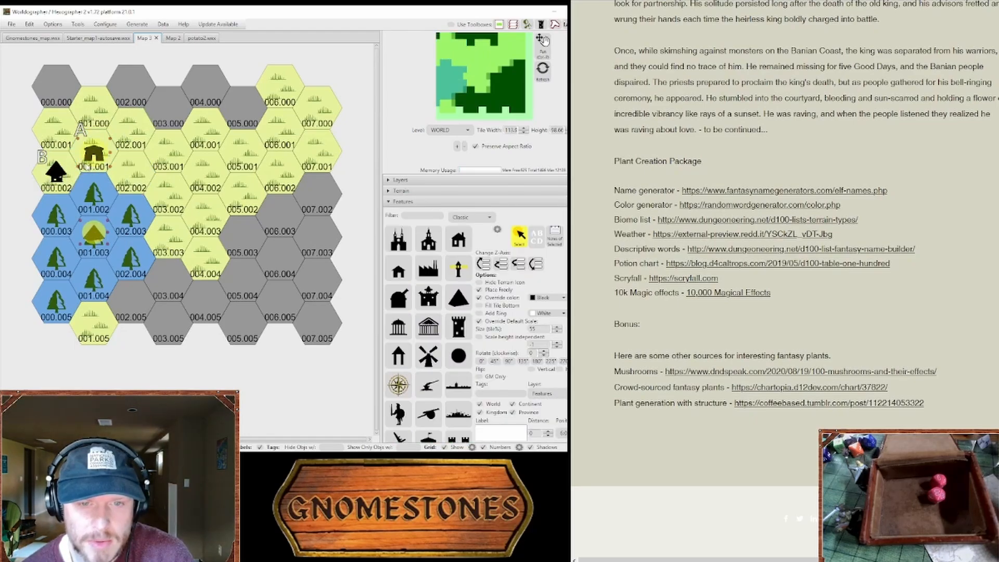
Step: Move the hamlet's building pieces from hex 001.001 to 001.003 and the beehive building from 000.002 to 000.004
left_click(89, 176)
left_click_drag(89, 178, 96, 244)
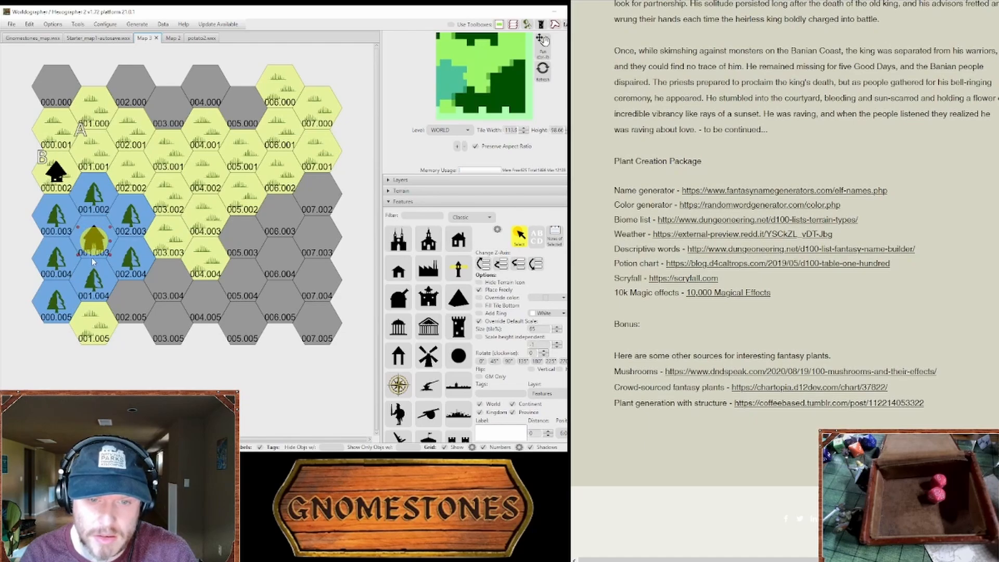
left_click(98, 234)
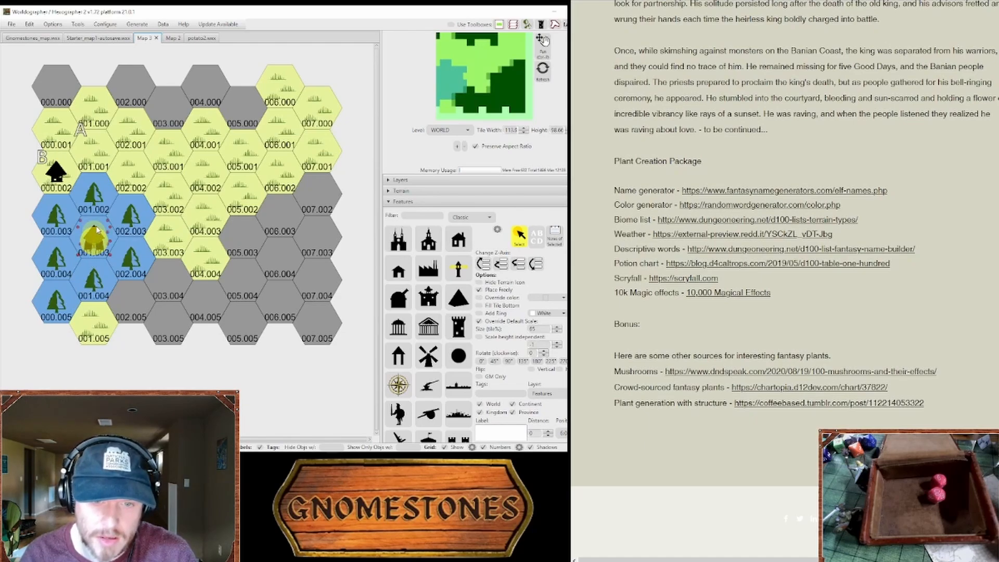
left_click(105, 245, "shift")
left_click(95, 236)
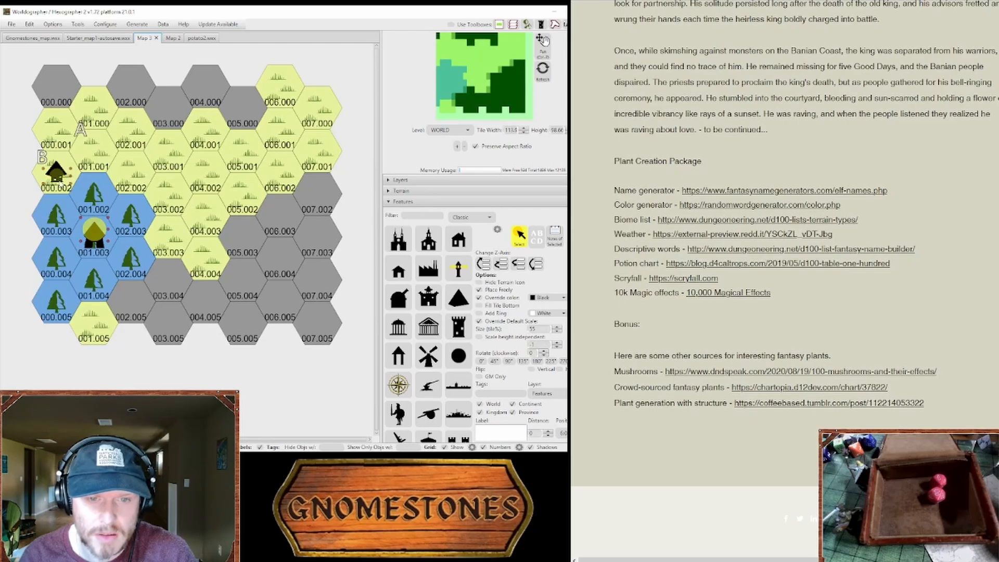
left_click(56, 179)
left_click_drag(56, 180, 56, 266)
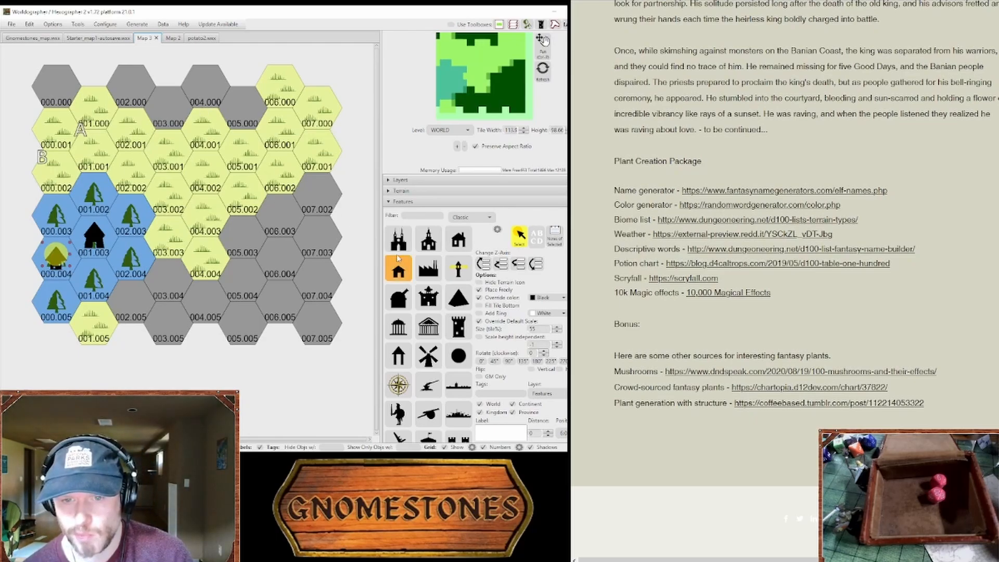
Step: Paint hills terrain on hexes 000.002, 001.001, 002.001 and 002.000
left_click(401, 191)
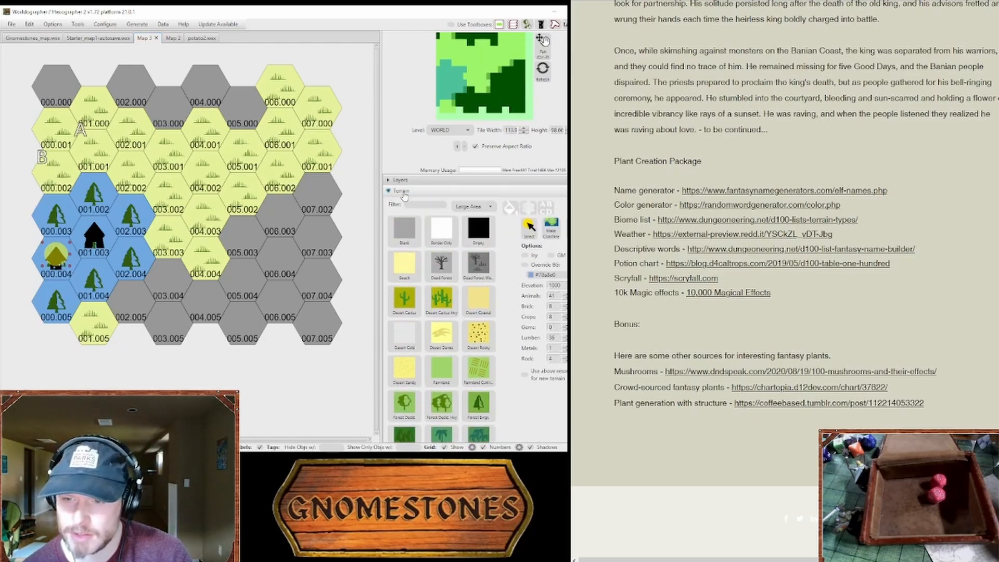
scroll(460, 356, "down", 6)
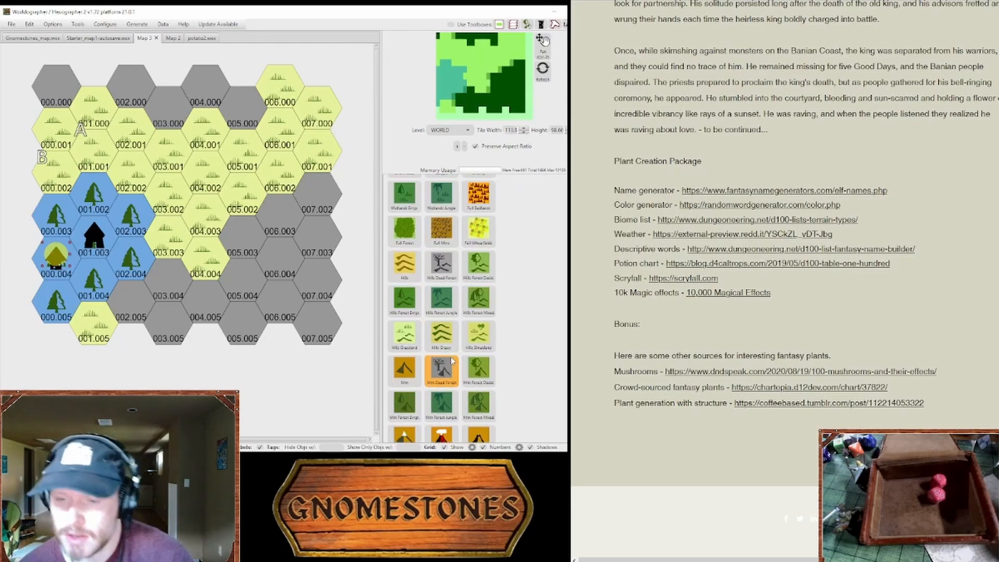
left_click(407, 187)
left_click(415, 221)
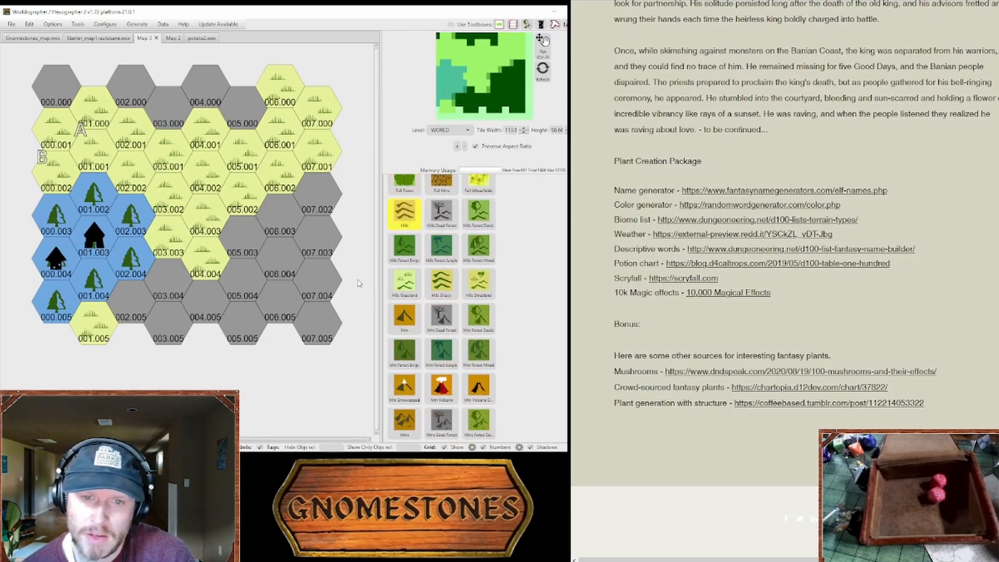
scroll(427, 239, "up", 1)
scroll(427, 239, "up", 4)
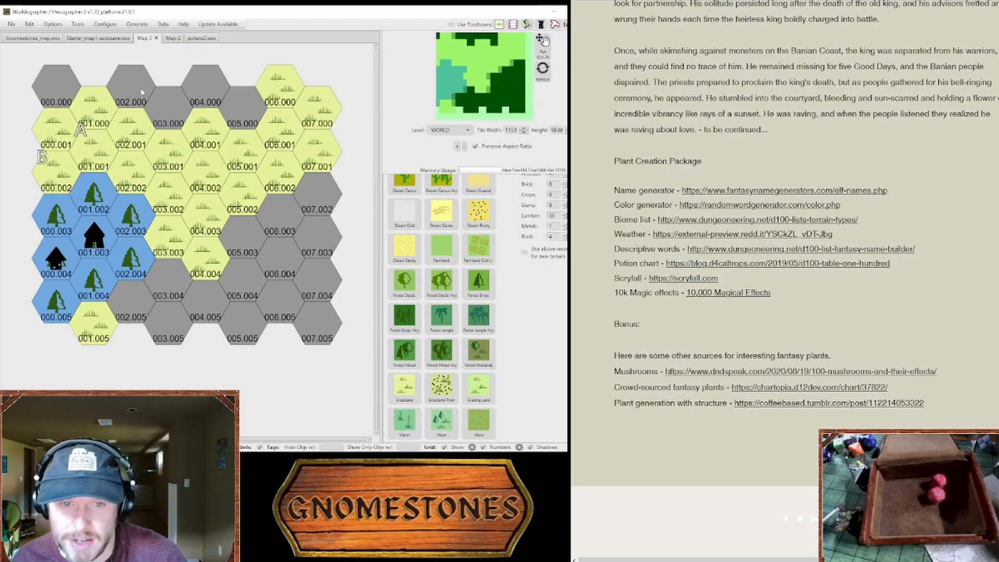
left_click(66, 172)
left_click(88, 163)
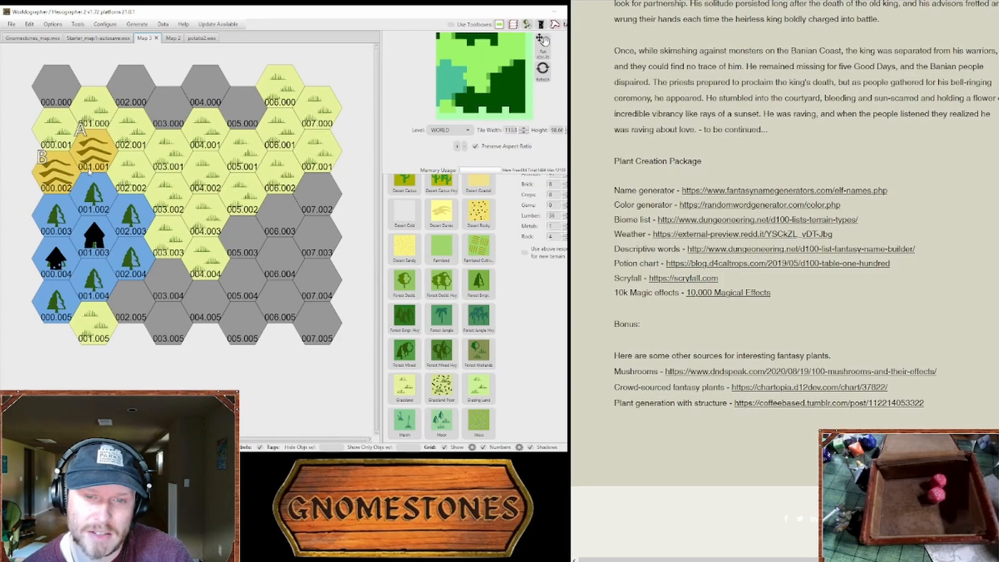
left_click(120, 136)
left_click(140, 110)
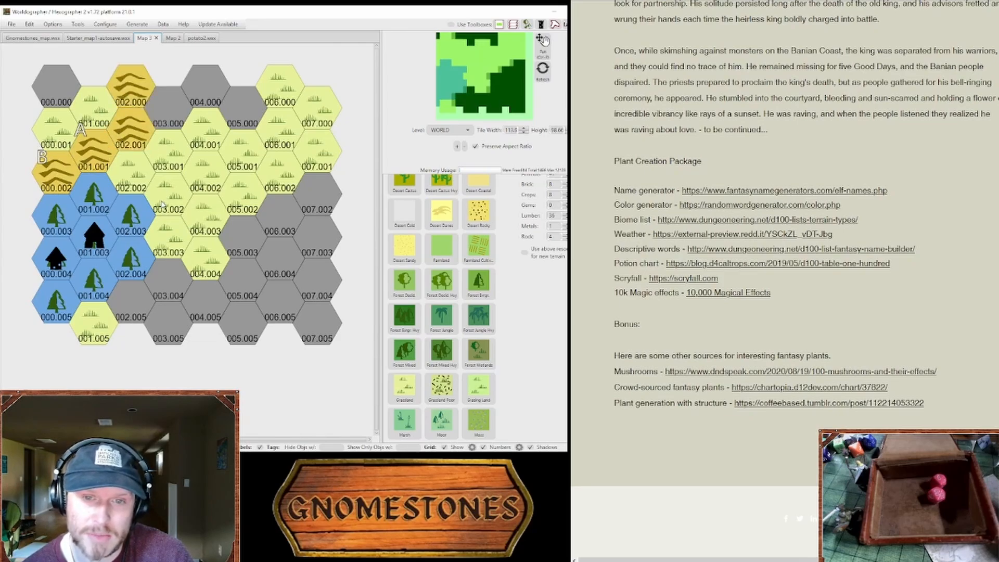
Step: Paint hills on hexes 004.000 and 005.000, undoing the misplaced hills on 006.001
left_click(208, 103)
left_click(263, 120)
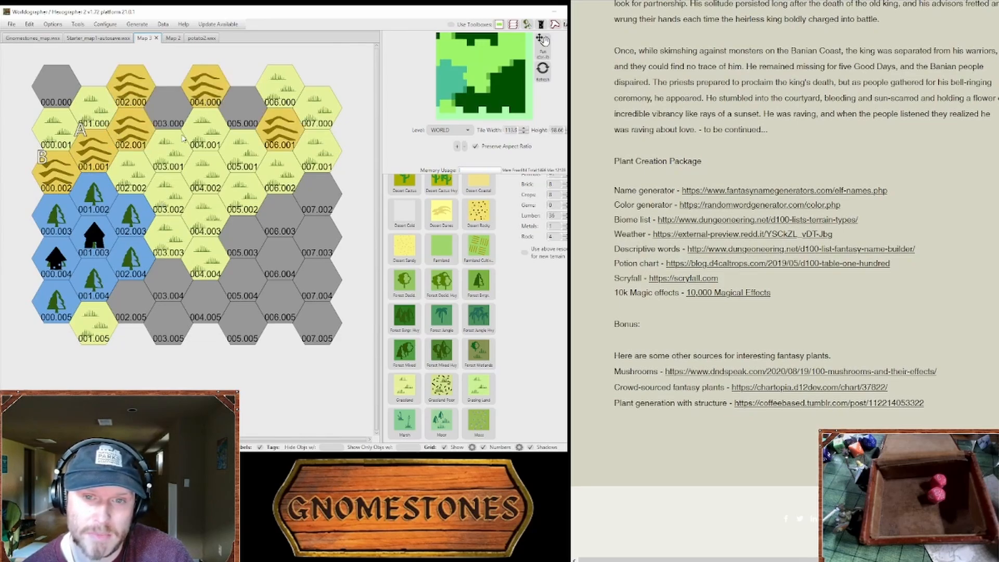
key("ctrl+z")
left_click(239, 117)
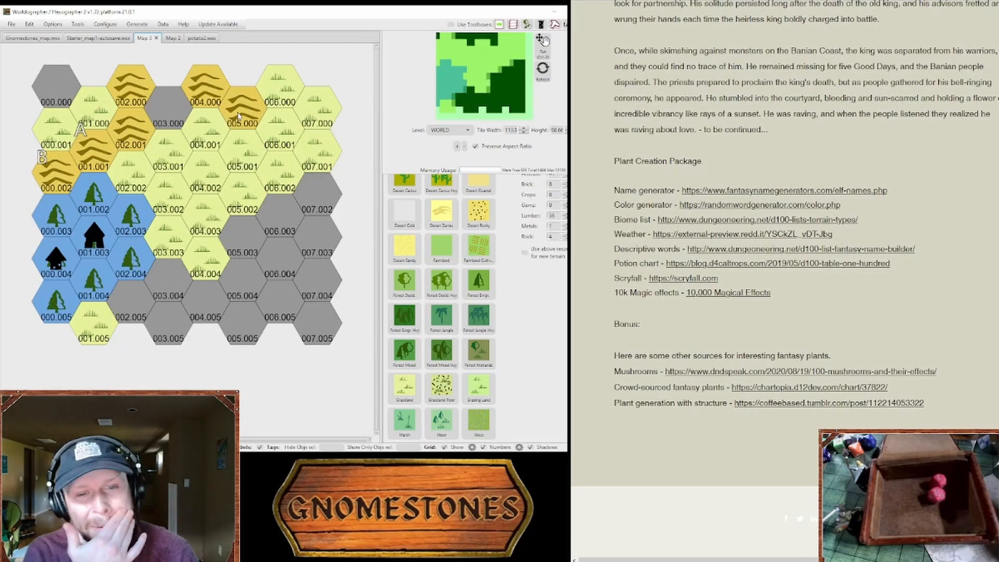
Step: Paint hills on hexes 000.001, 001.000 and 000.000 to complete the northwest ridge
left_click(57, 136)
left_click(91, 115)
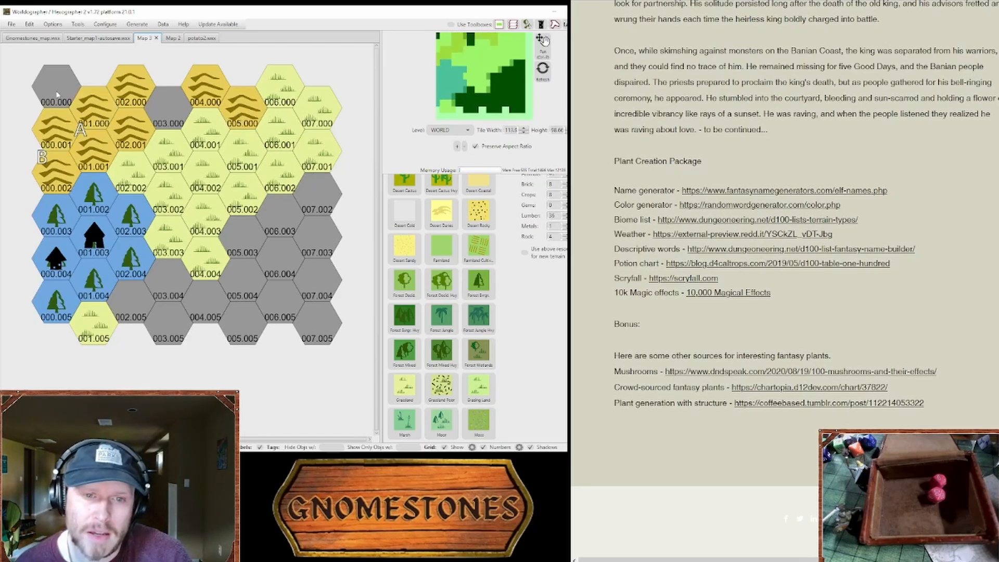
left_click(56, 84)
key("ctrl+z")
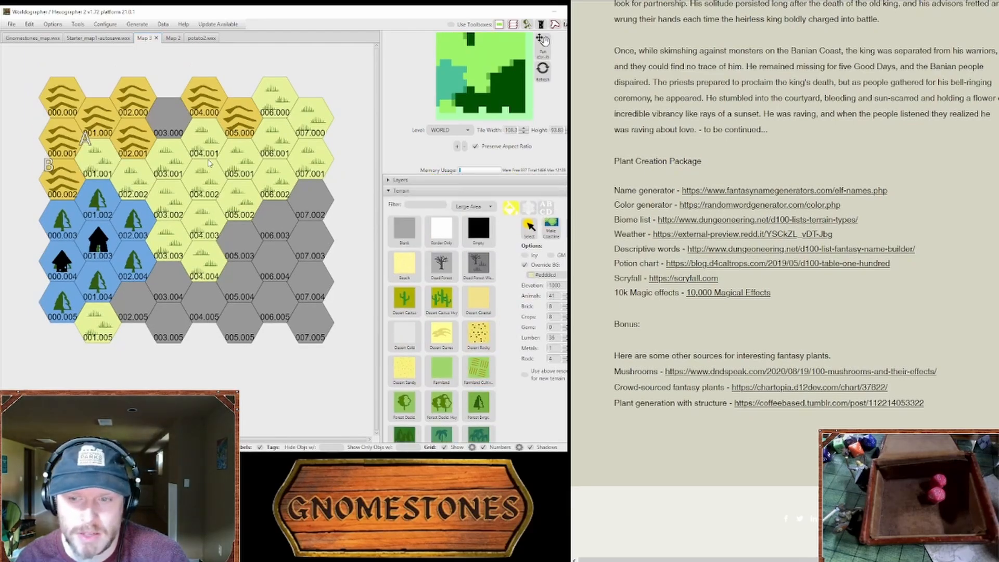
Step: Flood-fill the hill hexes with a tan background override, undoing the fill made on the grassland
left_click(212, 176)
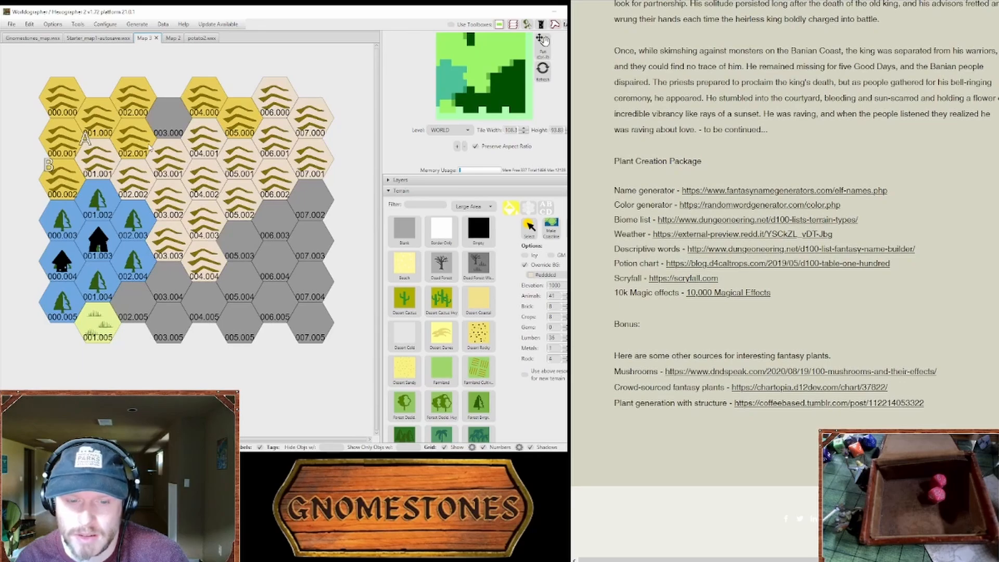
key("ctrl+z")
key("ctrl+z")
left_click(215, 103)
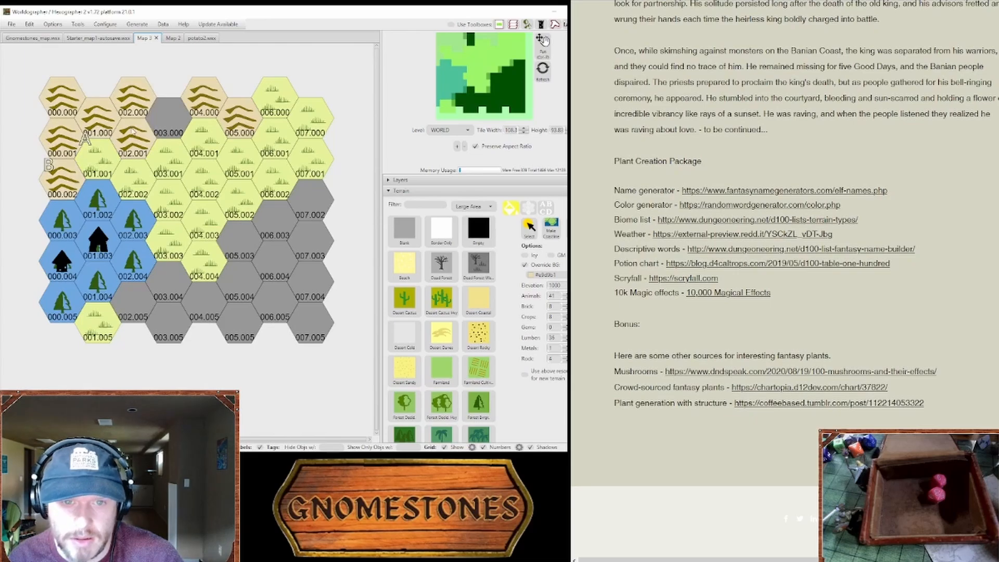
Step: Flood-fill the connected grassland area with grassland on a pale sandy background, undoing the fill over the hills at 004.000 and 005.000
scroll(424, 384, "down", 3)
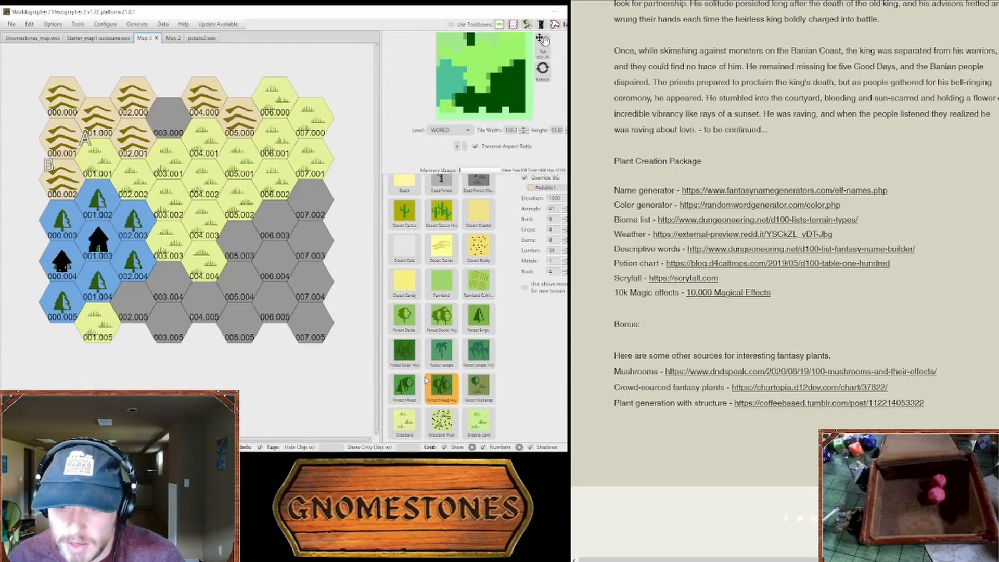
left_click(471, 333)
left_click(212, 190)
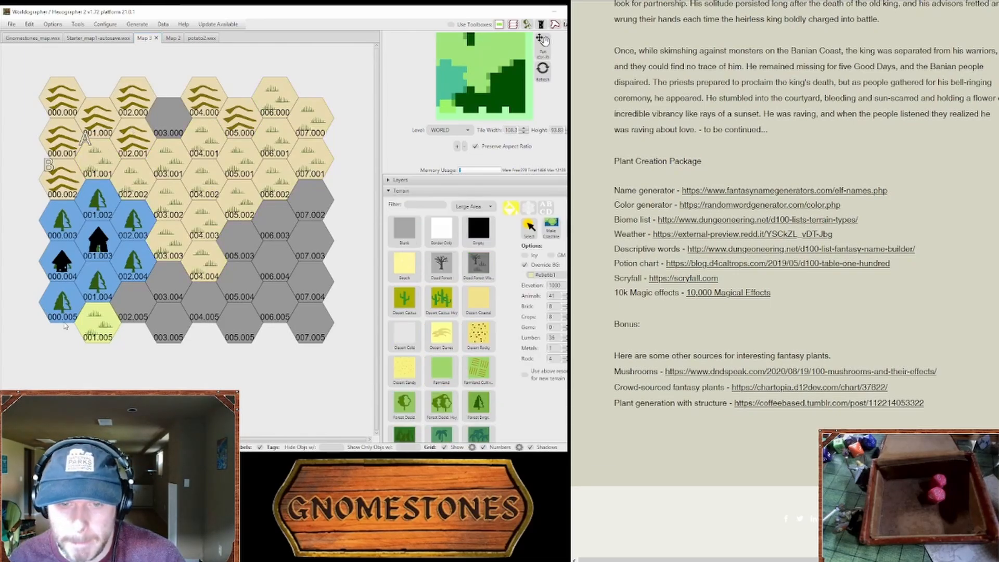
left_click(242, 126)
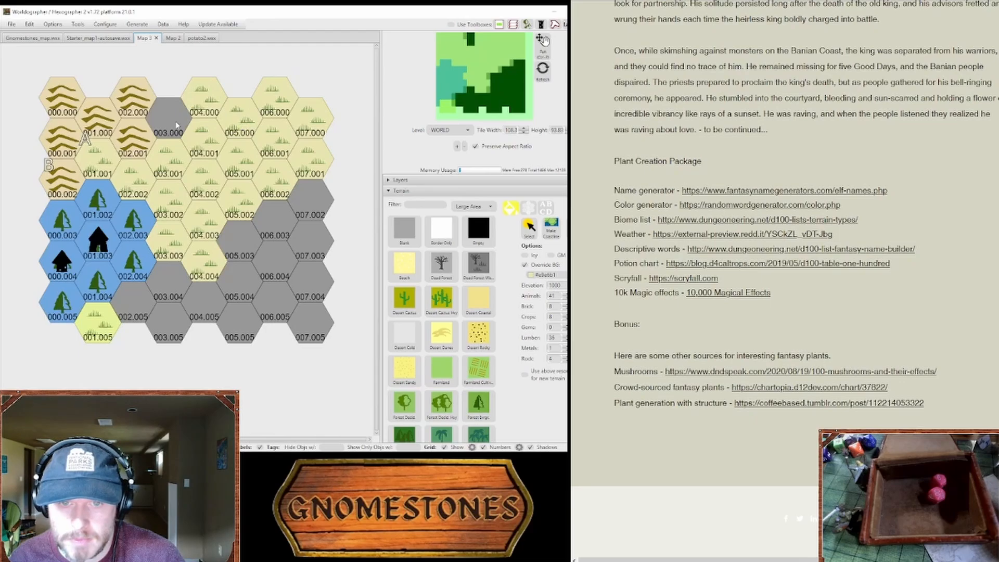
key("ctrl+z")
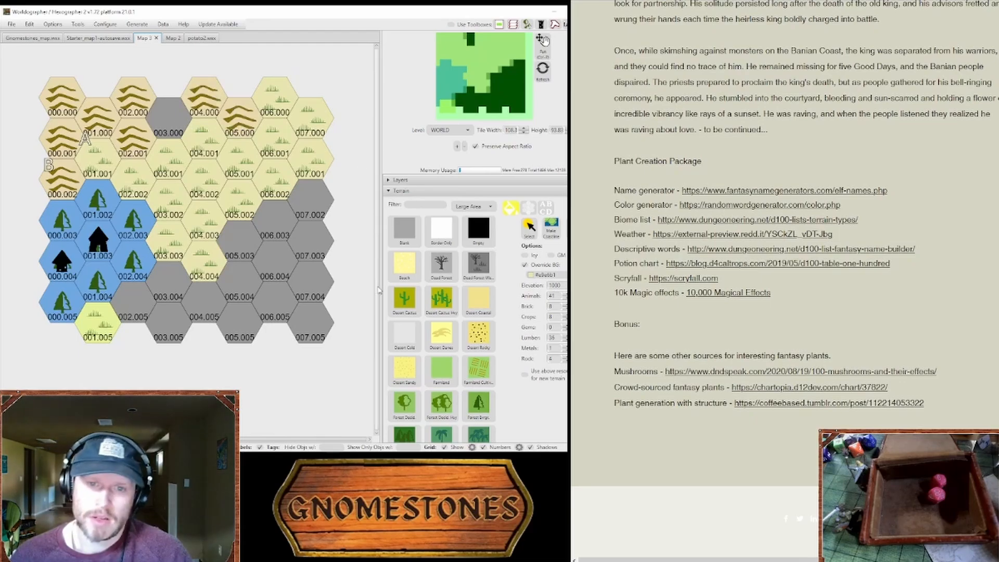
Step: Paint grassland with the pale sandy background on hexes 001.005 and 002.005
left_click(399, 266)
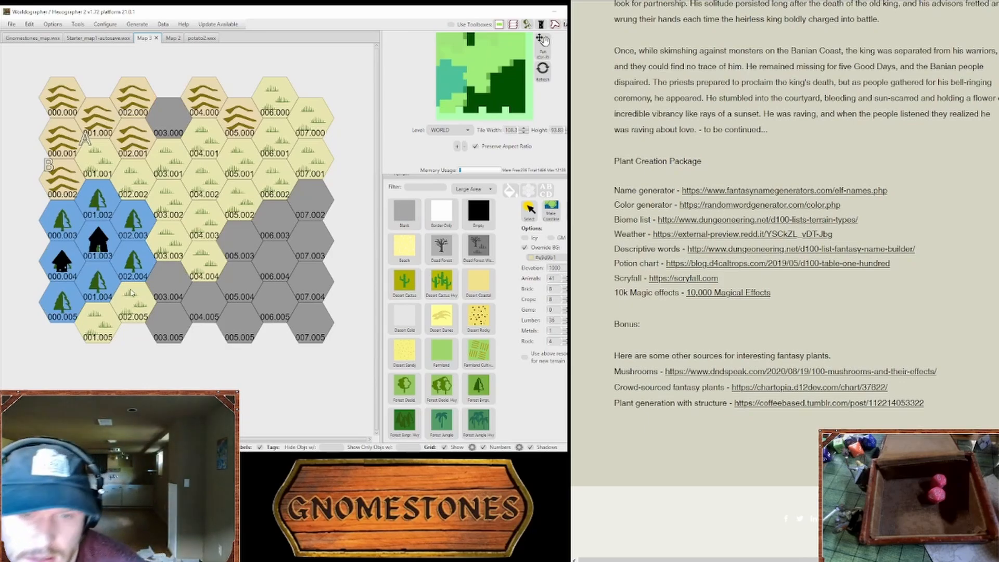
left_click(404, 294)
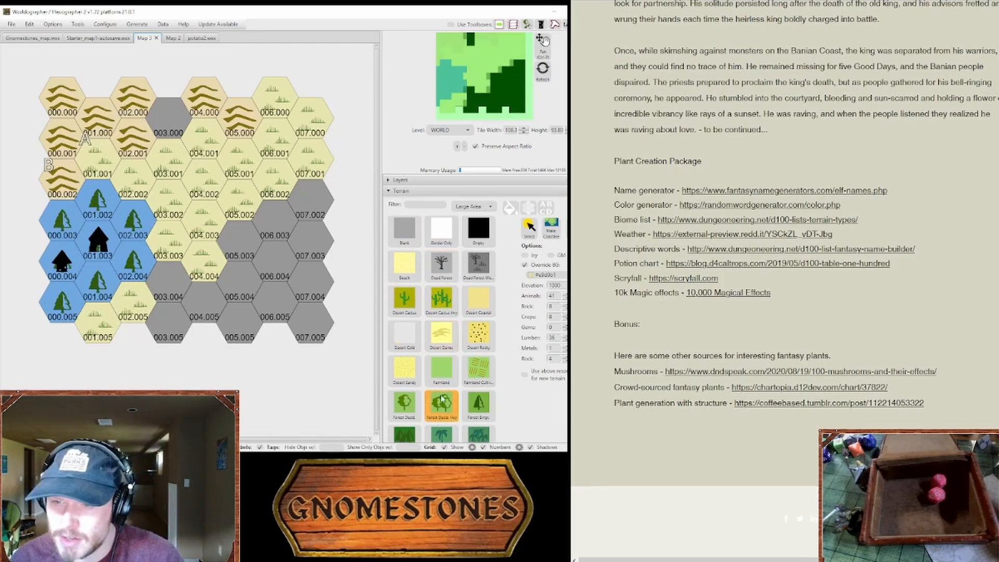
Step: Load the blue background override from forest hex 002.003 and choose the evergreen forest terrain
left_click(530, 228)
left_click(129, 233)
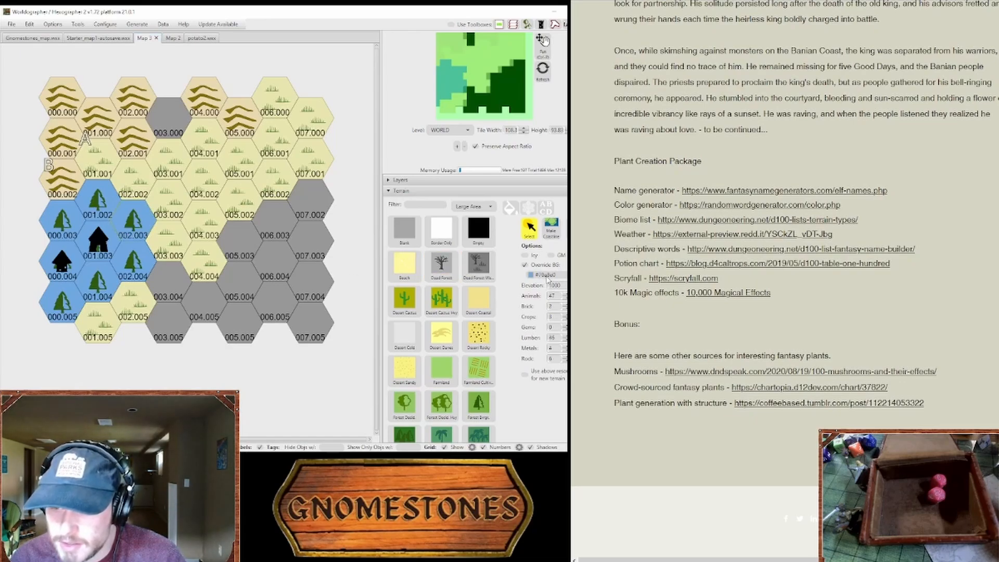
left_click(479, 403)
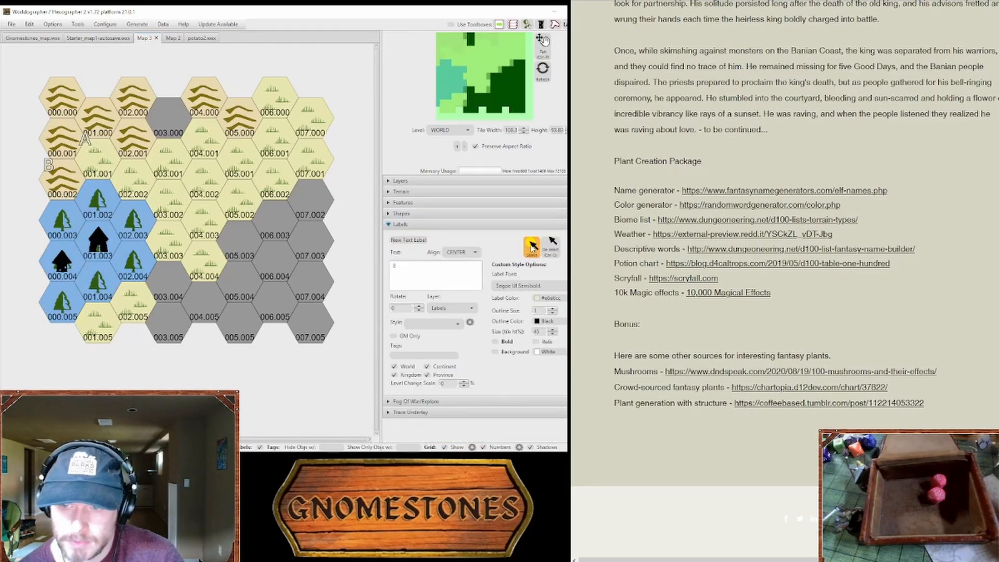
Step: Move label A beside the hamlet at hex 001.003 and label B beside the beehives at hex 000.004
left_click_drag(86, 145, 88, 229)
left_click_drag(49, 175, 51, 250)
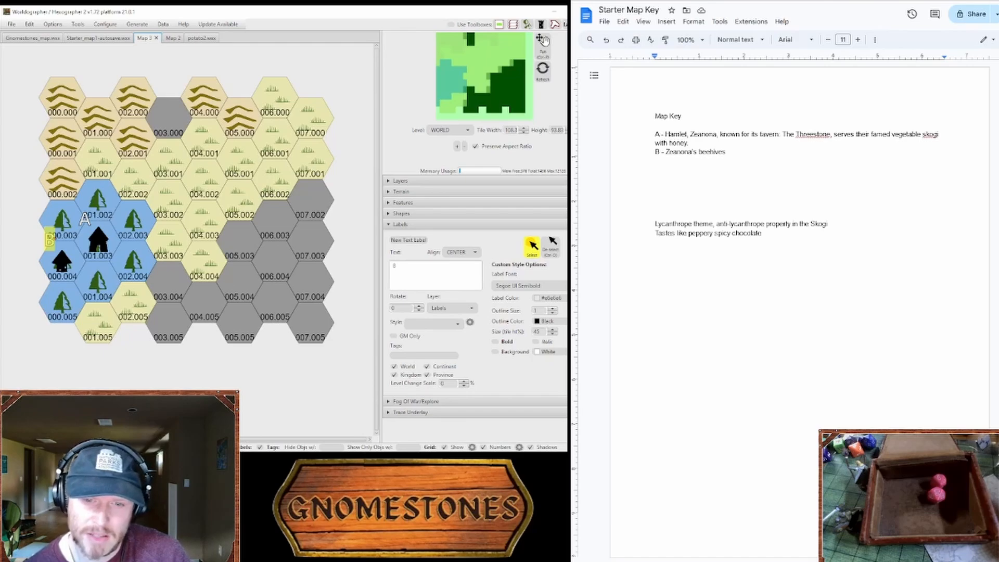
Step: Paint tan-background hills on hexes 003.005, 004.005, 005.004, 006.004, 006.003 and 007.002
left_click(448, 193)
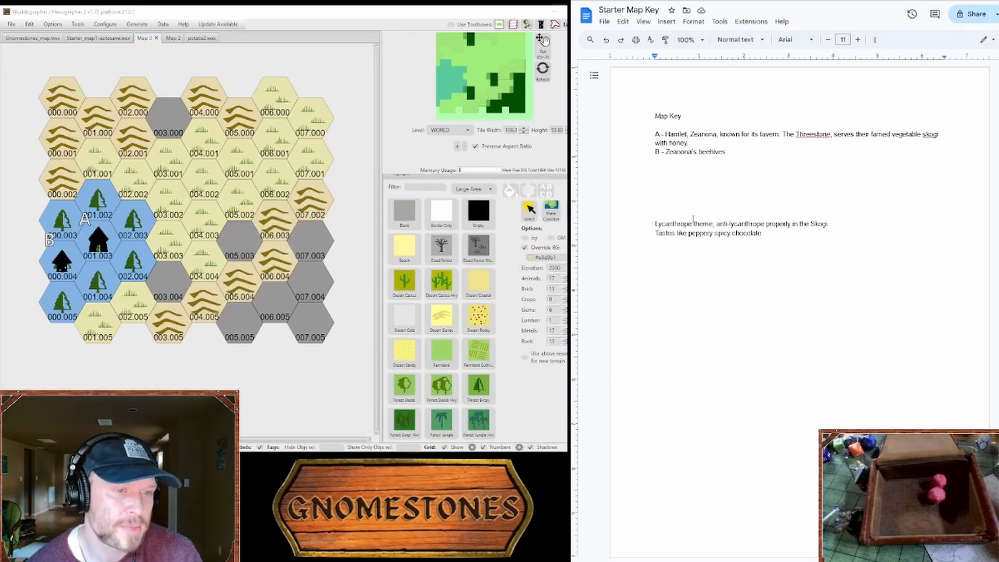
Step: In the Starter Map Key document, extend entry A so the skogi is served "with honey and bread"
left_click_drag(693, 219, 764, 234)
left_click(767, 234)
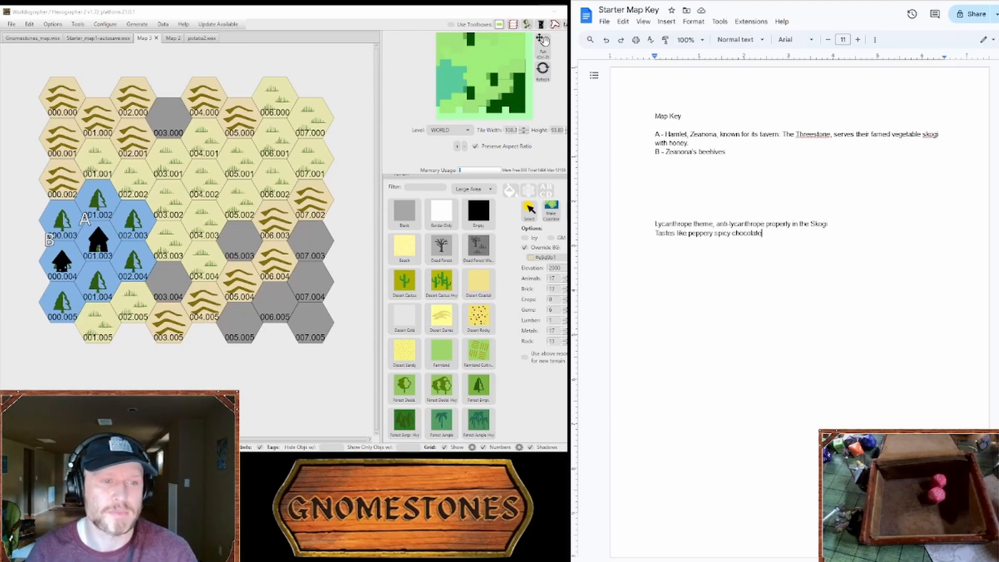
left_click(725, 151)
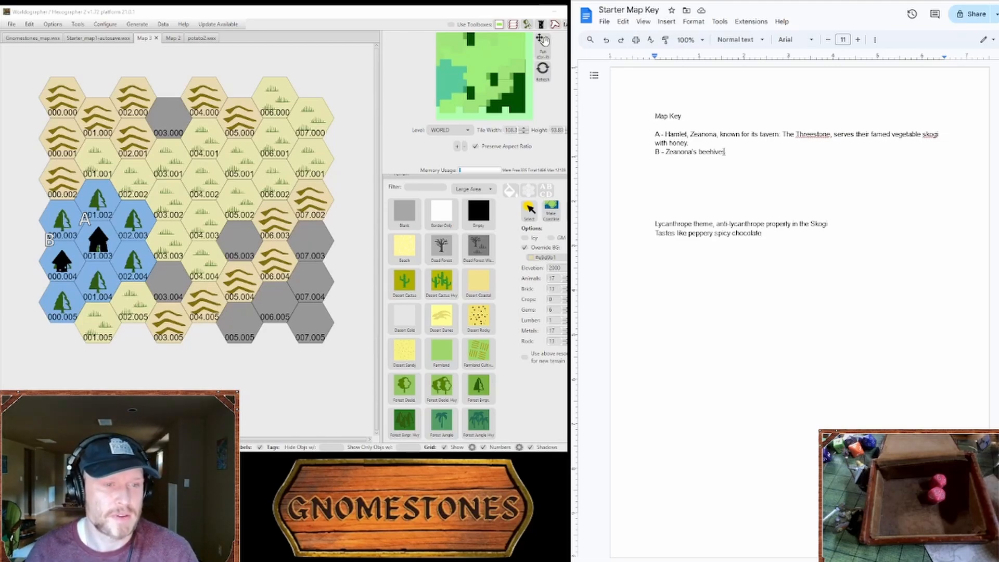
left_click(681, 142)
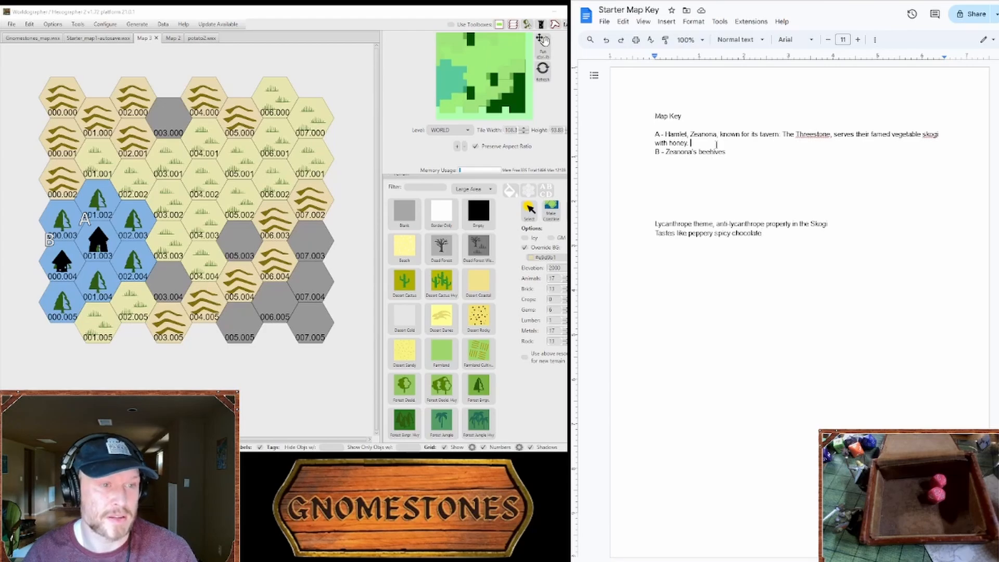
key("BackSpace")
key("BackSpace")
type("and br")
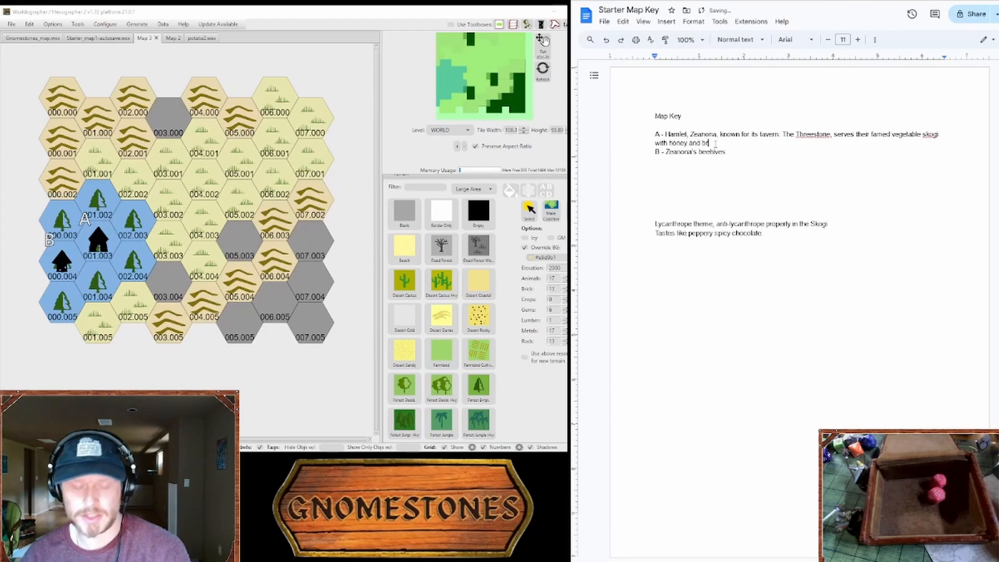
type("ead")
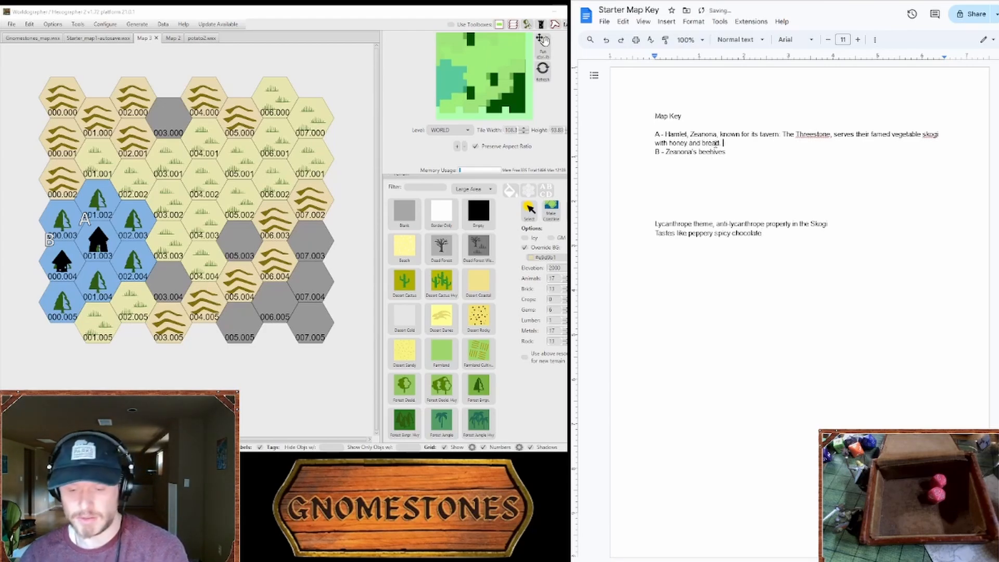
type(". Onion ma")
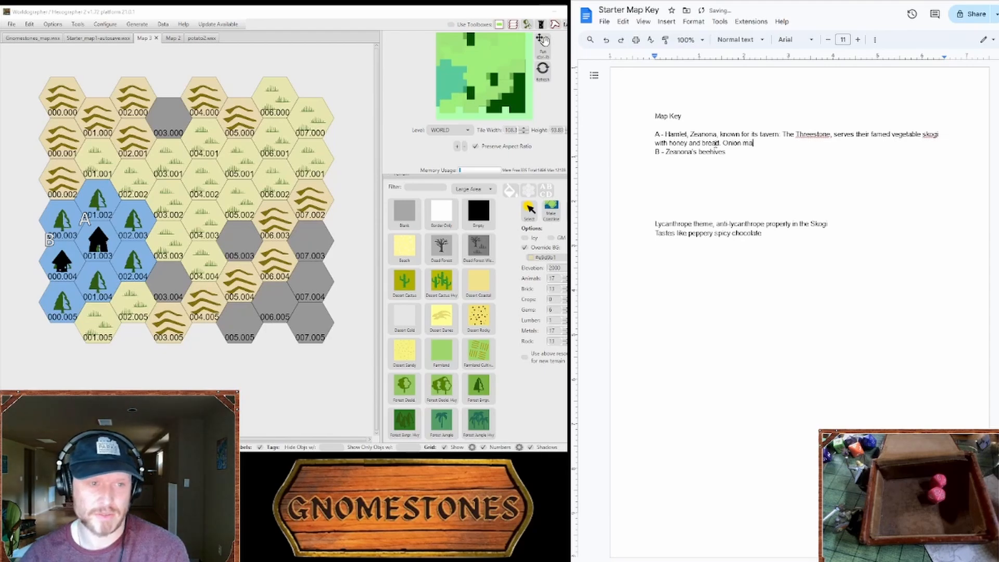
type("sh if you're")
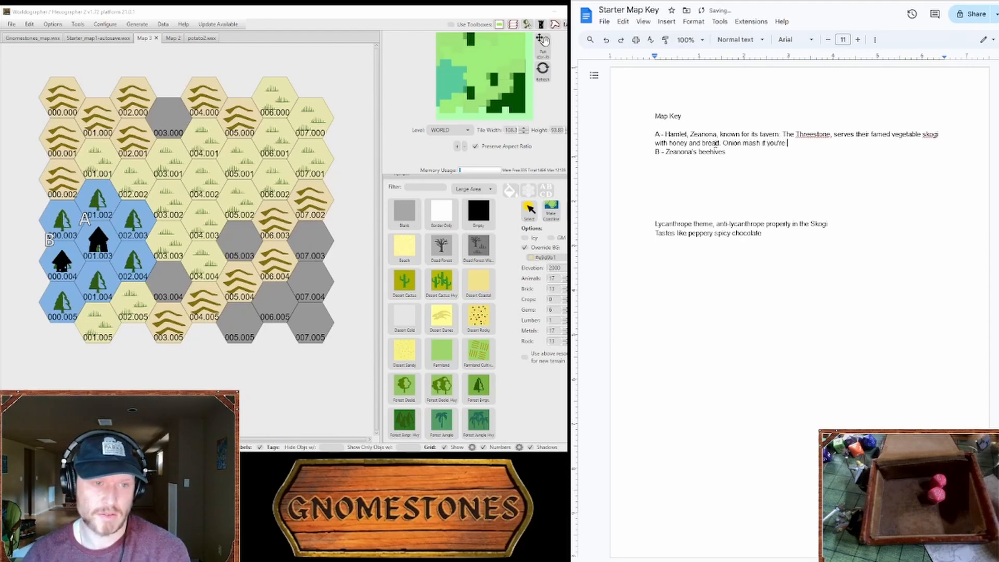
type(" old schoo")
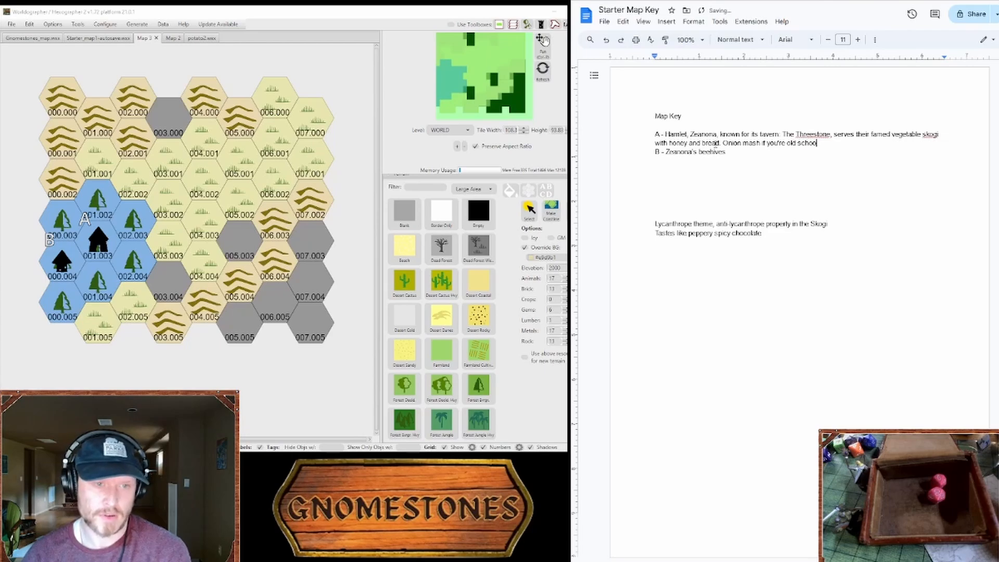
type("l. Also a")
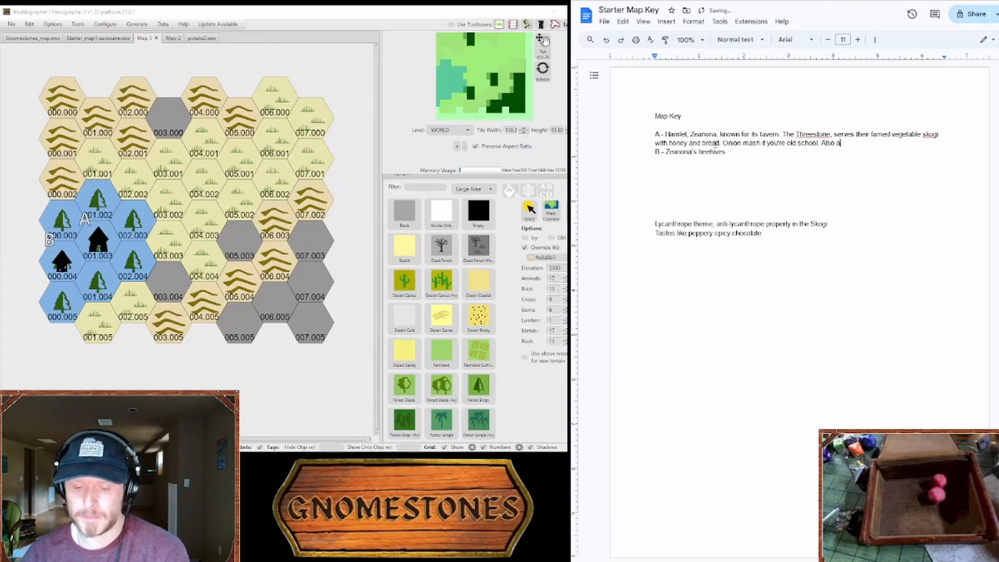
type("ll the drink all made out of it.")
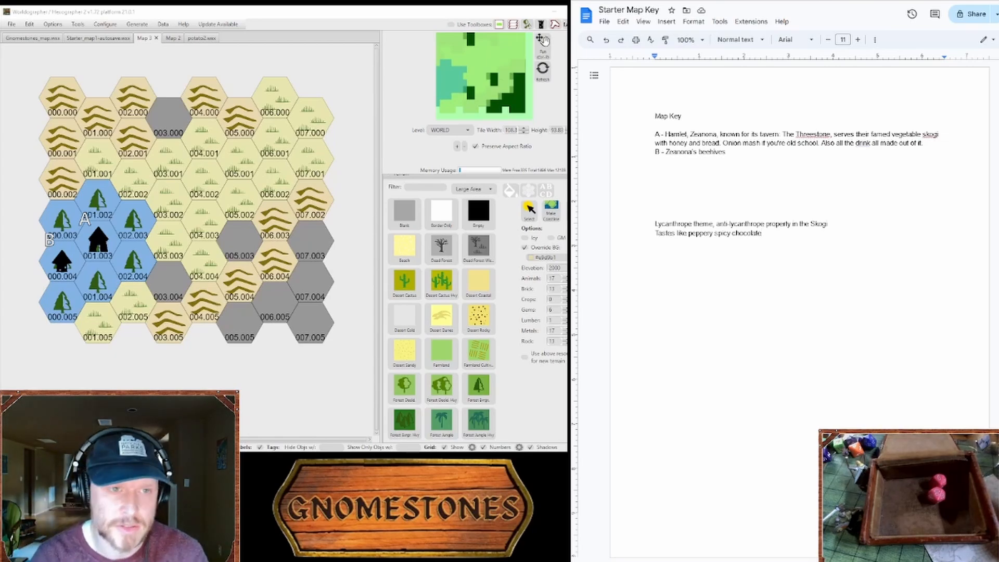
Step: Switch the browser to the Random Plant/Flora Generator page and view its roll tables from the beginning
left_click(842, 1)
left_click(842, 1)
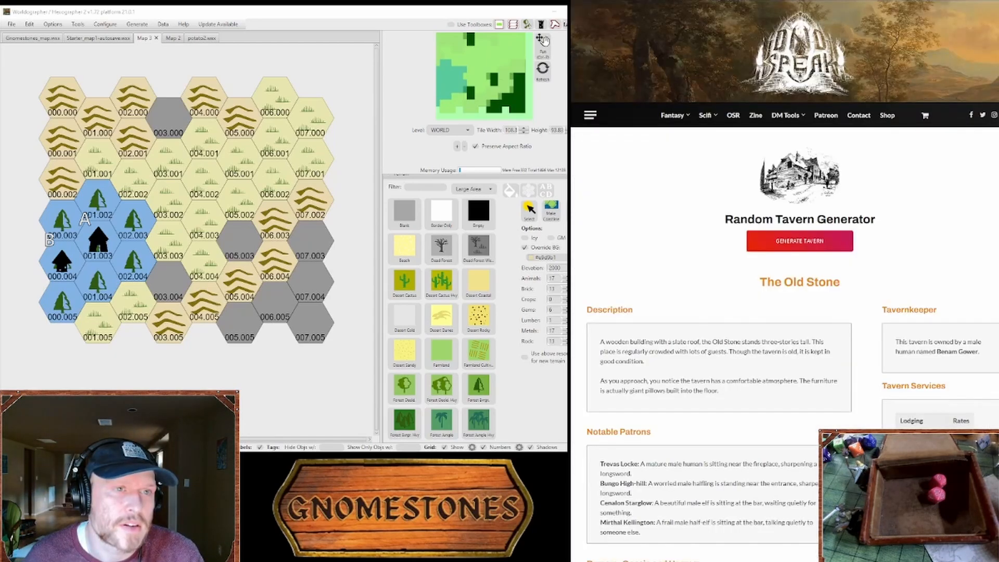
key("ctrl+Tab")
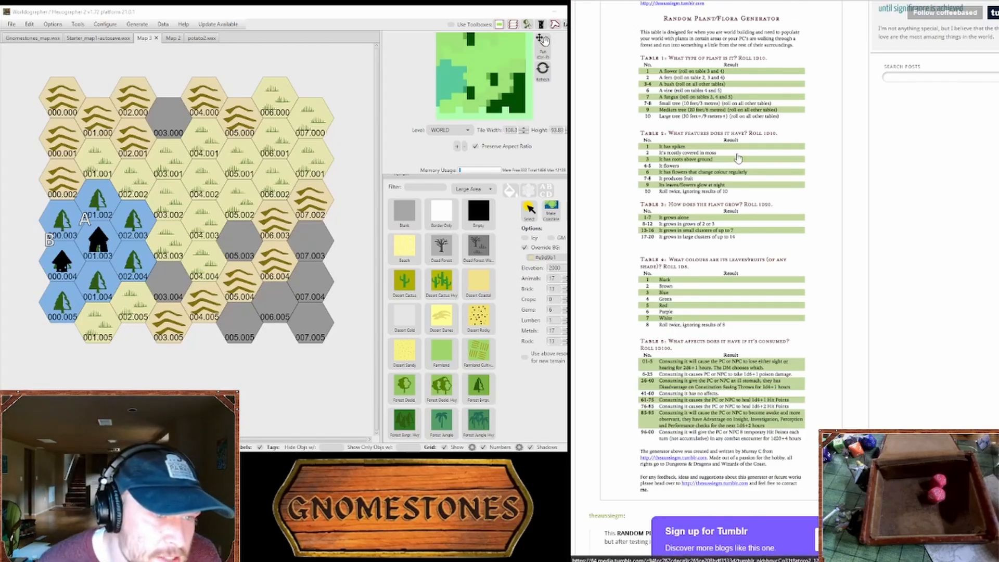
scroll(738, 158, "up", 1)
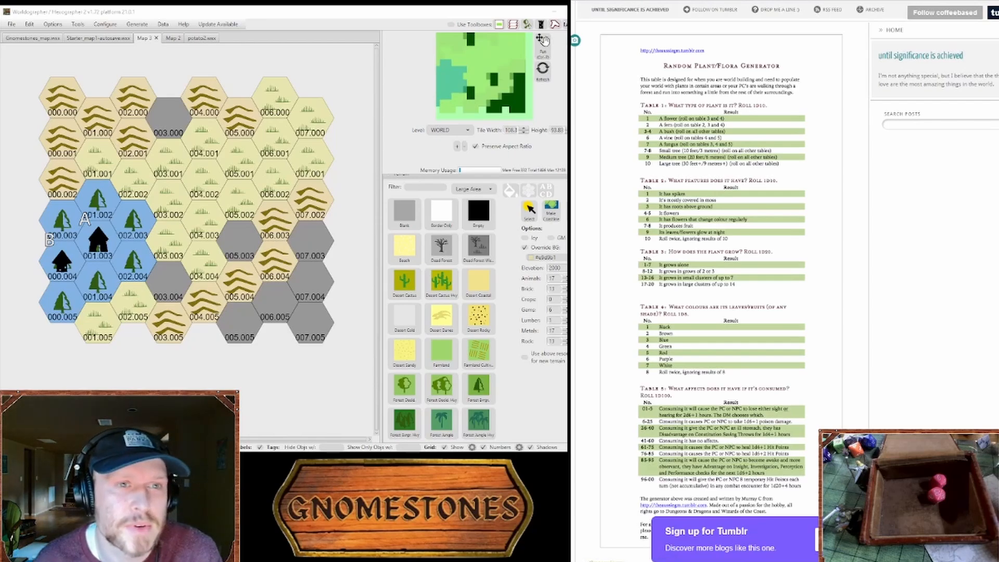
Step: Go past the tavern generator and food chart pages to the Starter Map Key document's notes about the Skogi
key("ctrl+Tab")
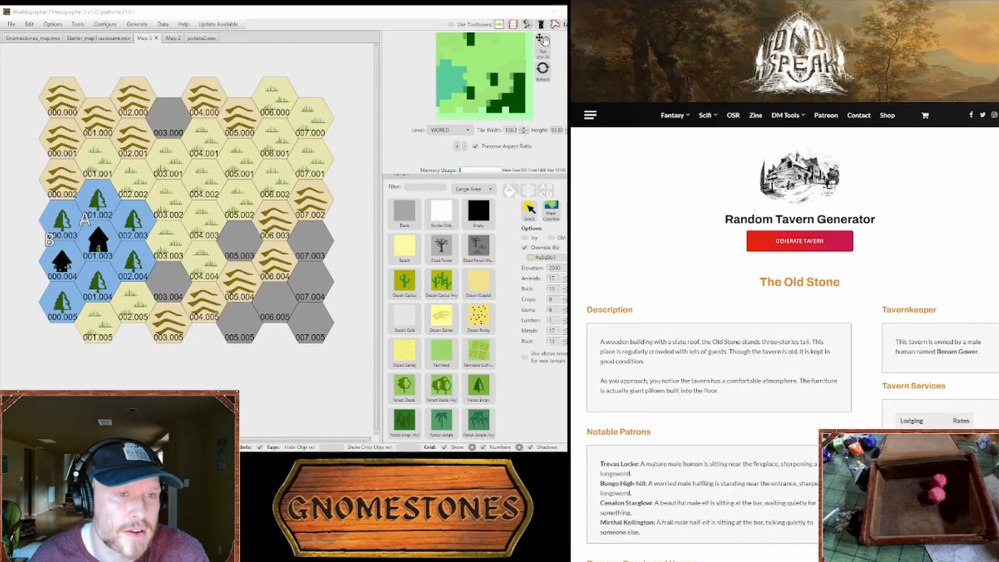
key("ctrl+shift+Tab")
key("ctrl+Tab")
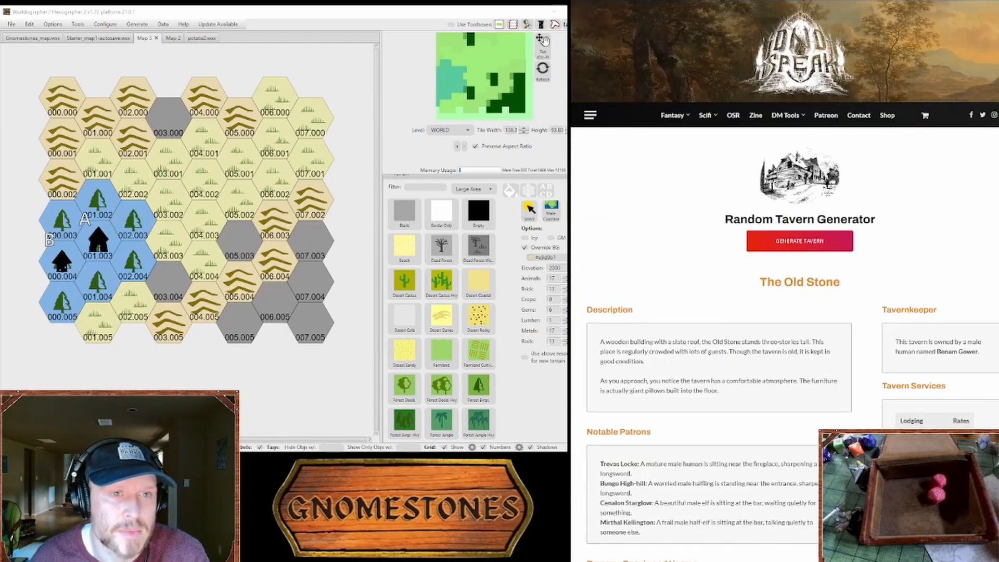
key("ctrl+Tab")
scroll(781, 291, "down", 20)
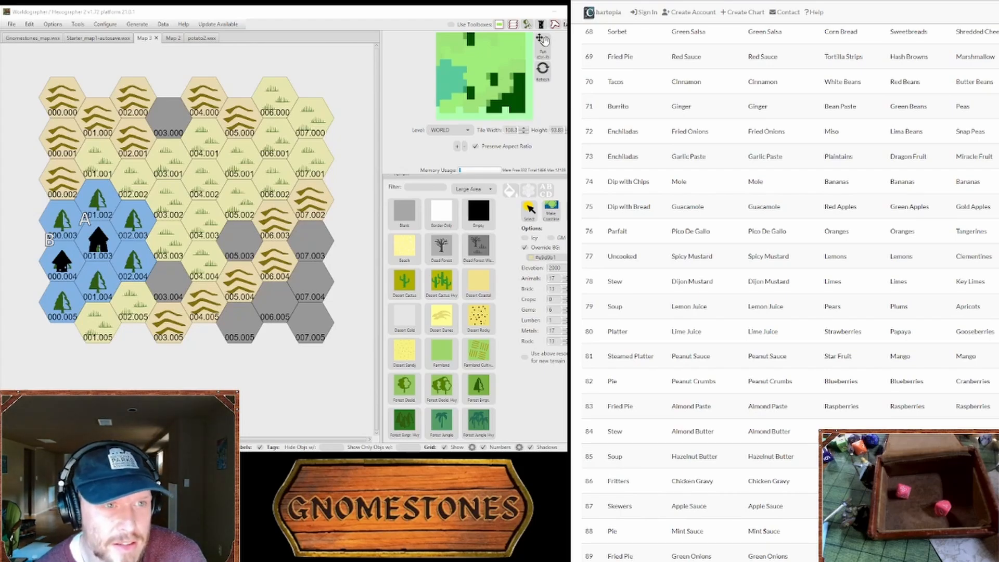
key("ctrl+Tab")
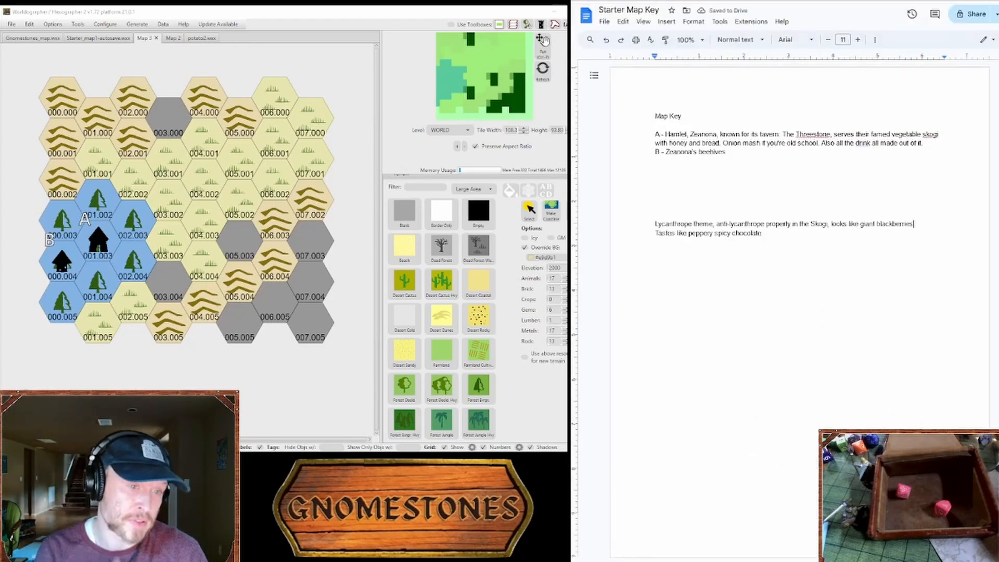
left_click(892, 227)
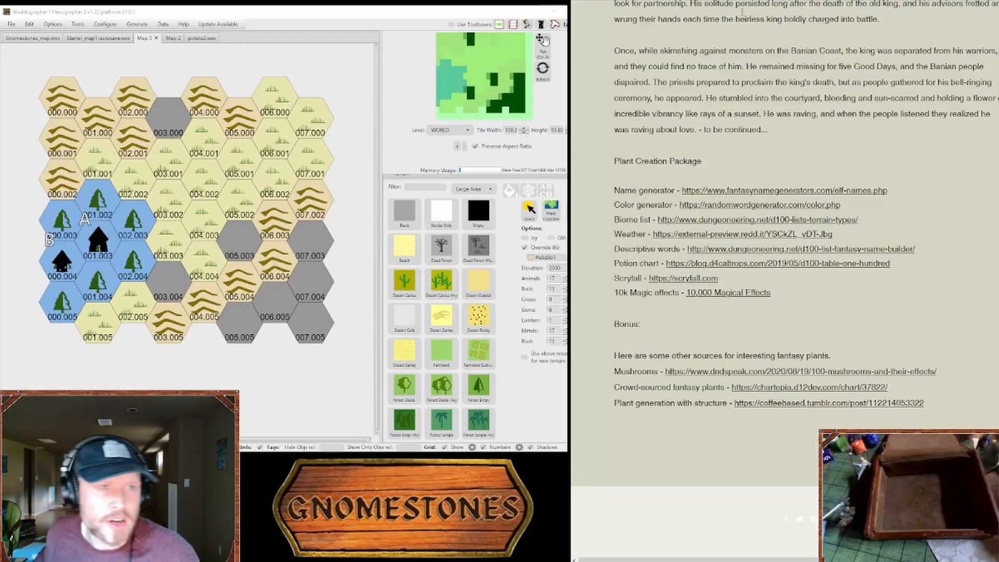
Step: Consult the Plant Creation Package's weather tables, then add the line "Grows in warm sunny conditions" to the Skogi notes in Starter Map Key
left_click(698, 237)
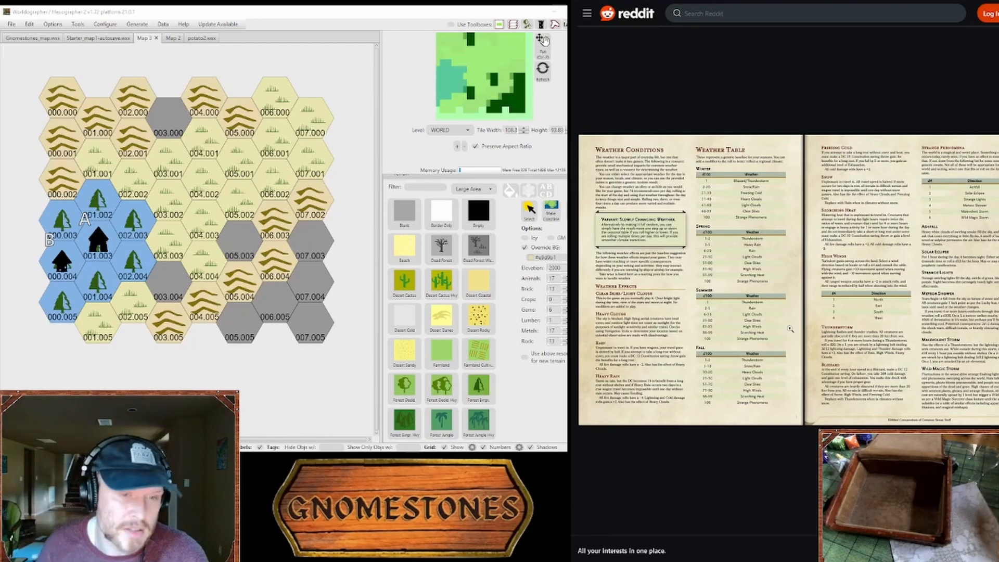
key("ctrl+w")
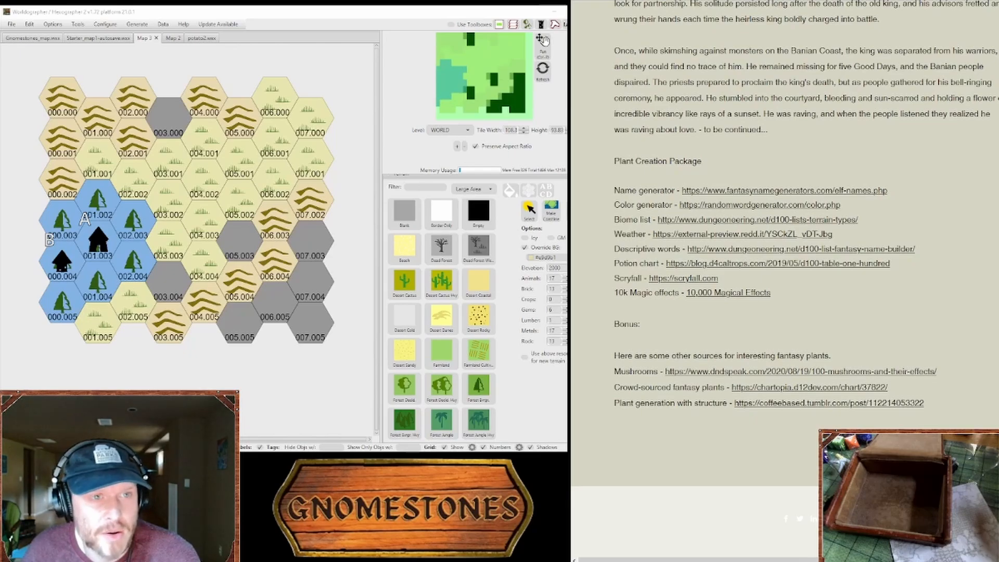
key("ctrl+Tab")
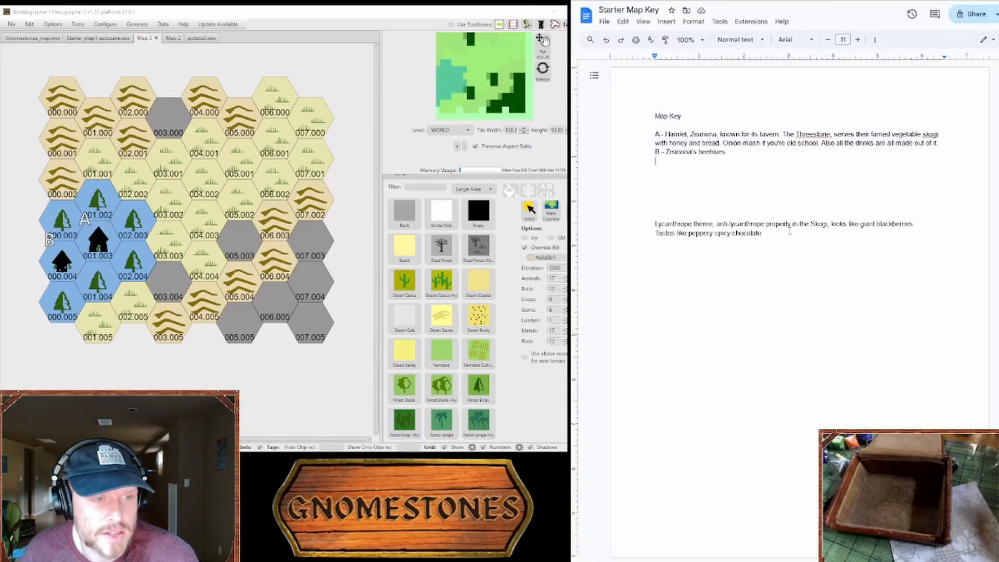
key("Return")
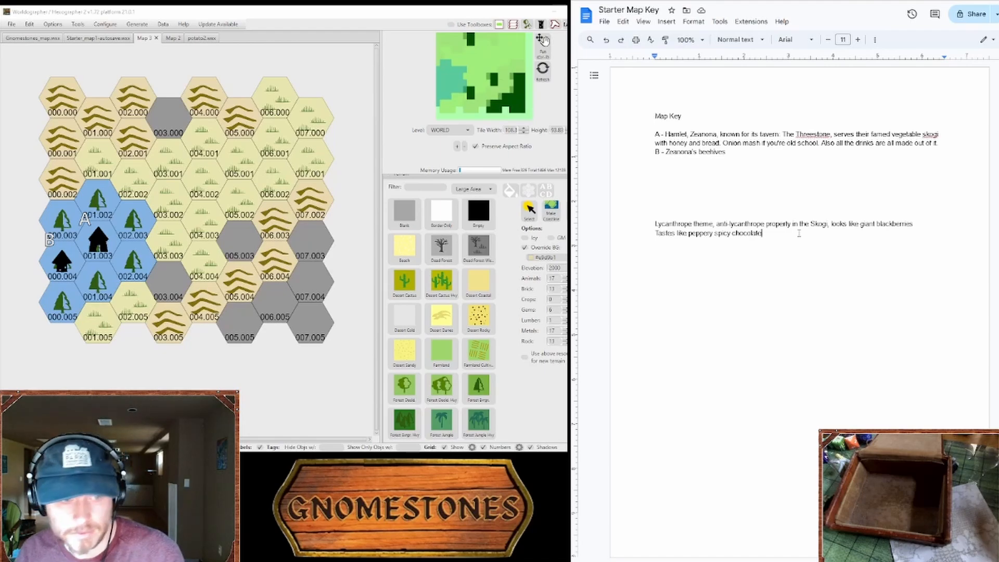
type("Grows ")
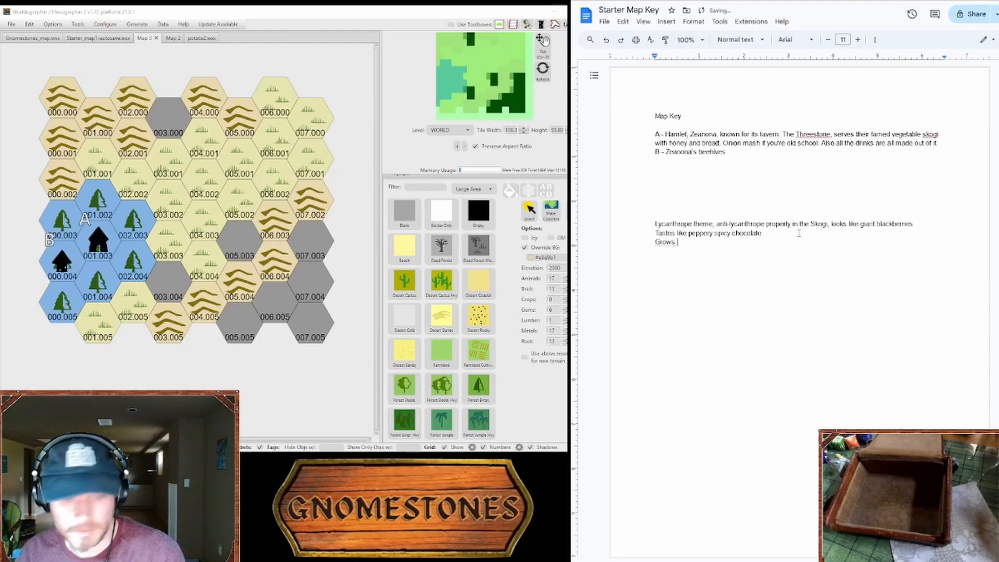
type("in ")
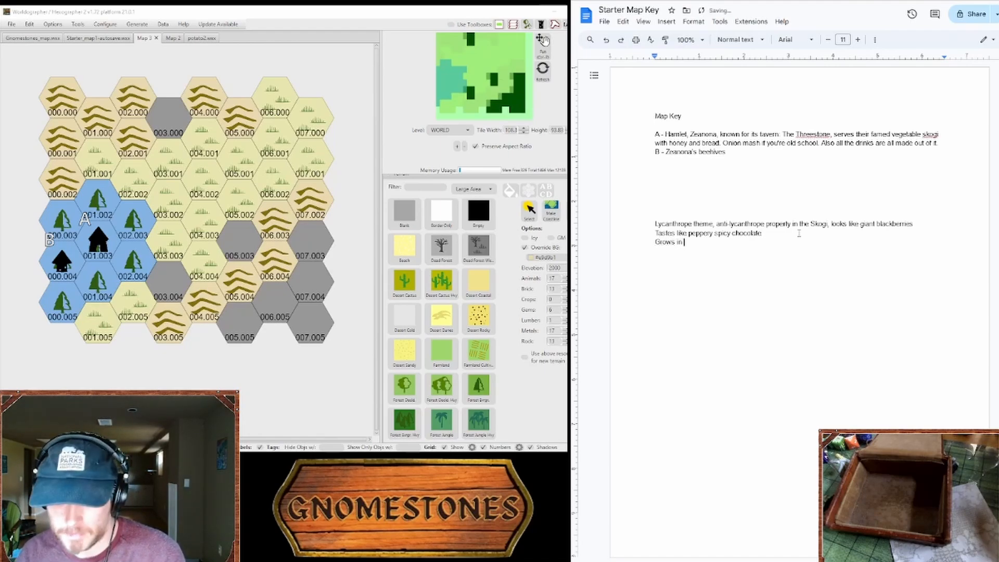
type("warm sunlight")
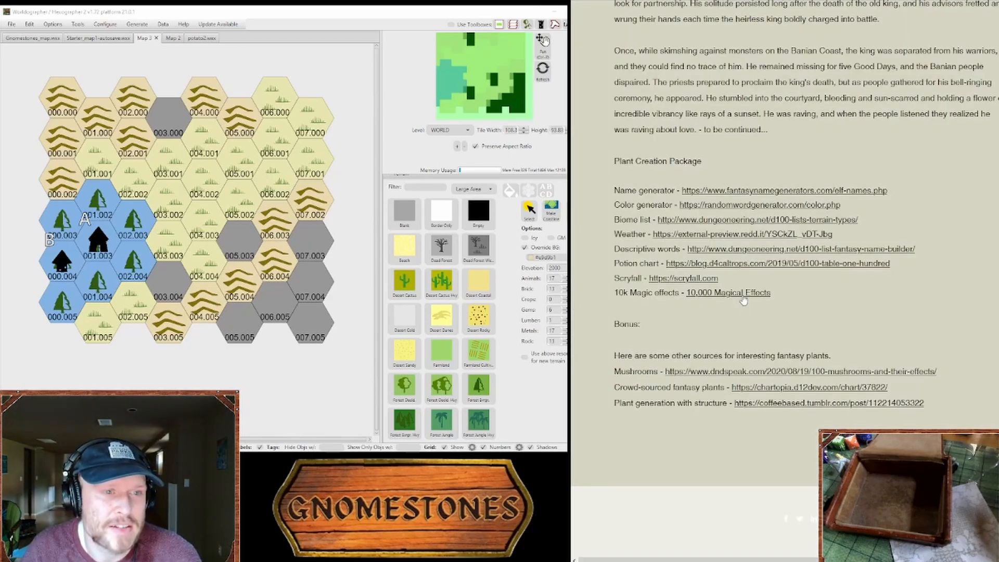
Step: Open the 10,000 Magical Effects list from the Plant Creation Package and look up effect 97 in group 25
left_click(755, 302)
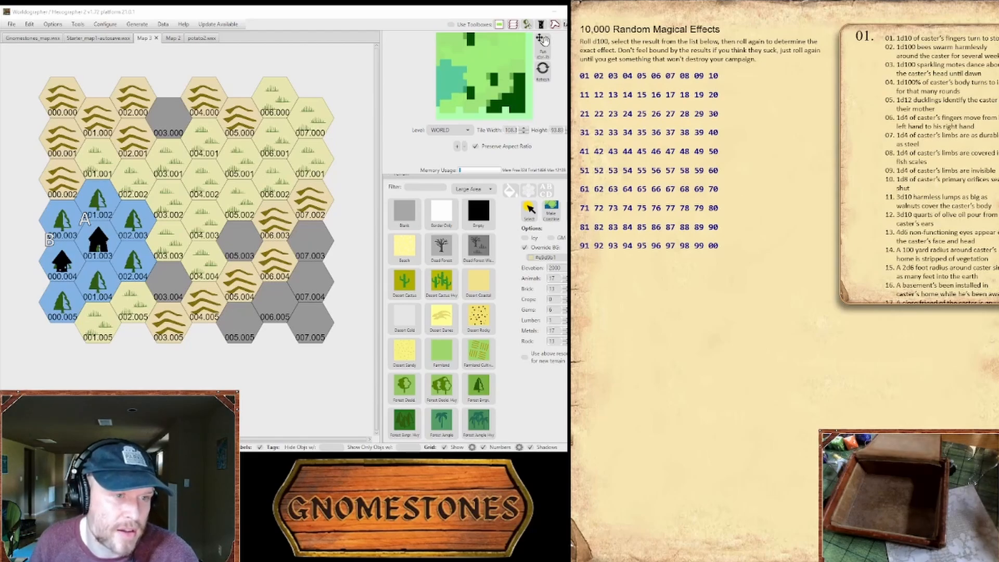
left_click(646, 114)
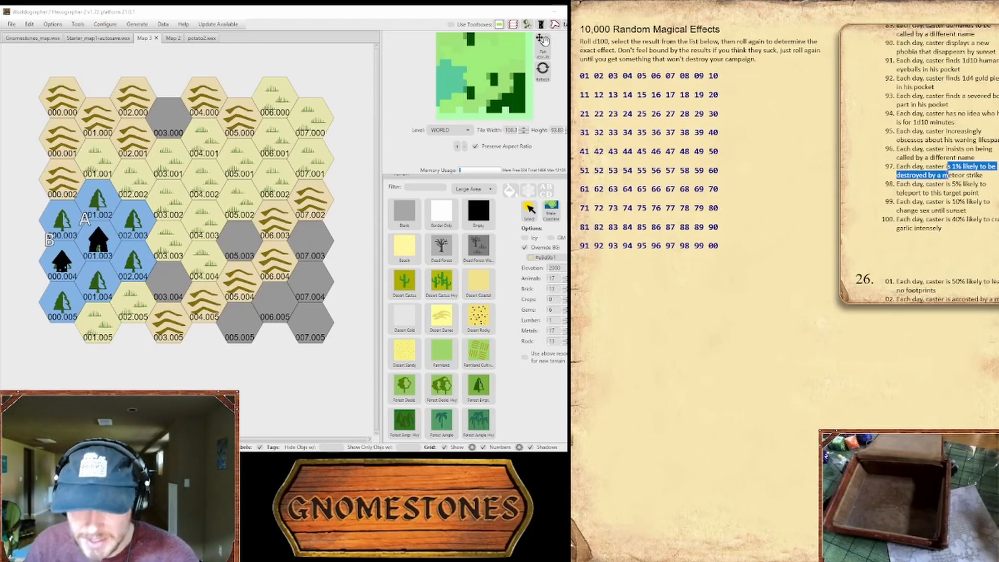
left_click(930, 176)
mouse_move(948, 178)
left_mouse_down()
mouse_move(949, 168)
mouse_move(948, 177)
left_mouse_up()
left_click(950, 168)
left_click(947, 167)
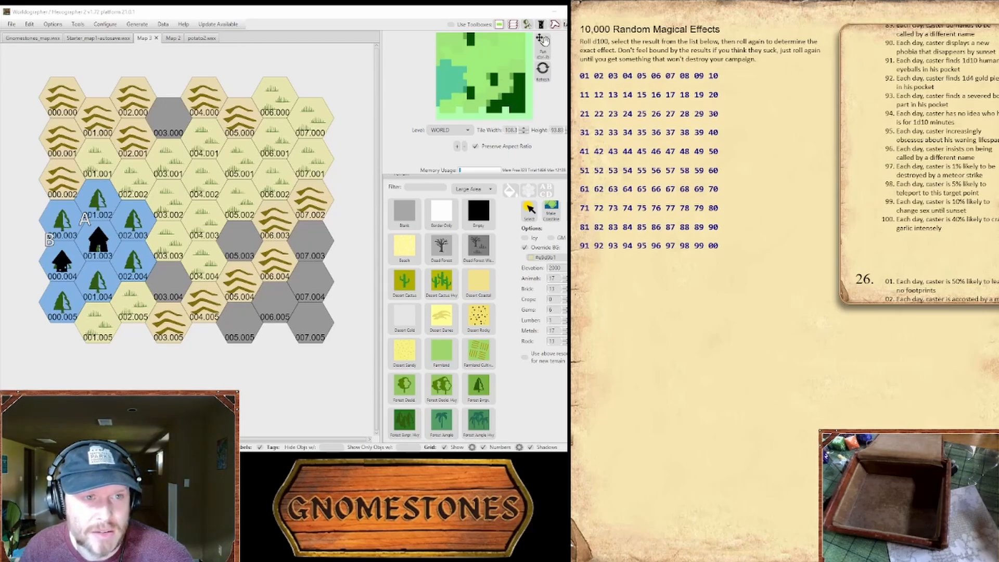
Step: Return to the Starter Map Key document and add the line "Small chance of exploding?" to the Skogi notes
key("ctrl+shift+Tab")
key("ctrl+shift+Tab")
key("Return")
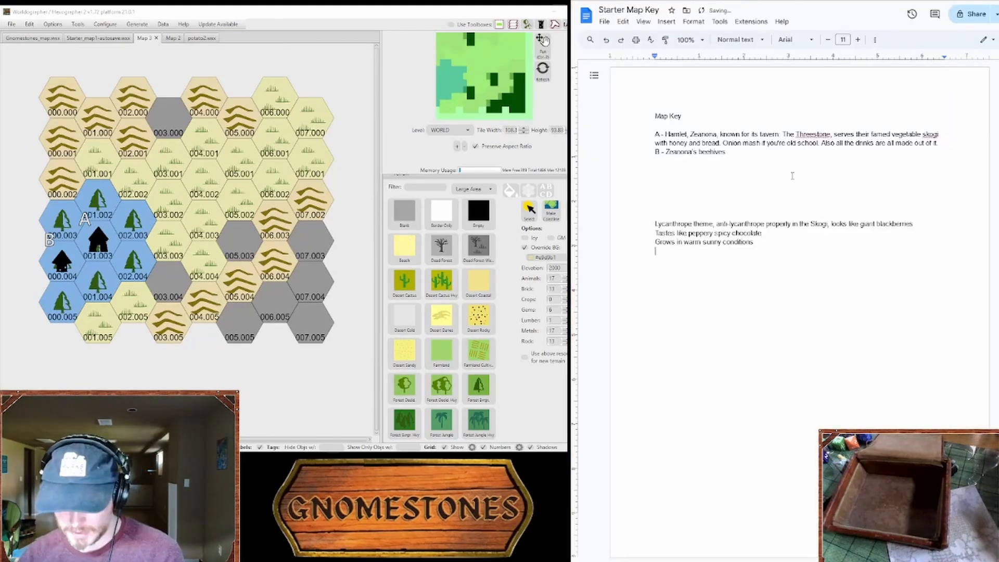
type("Small")
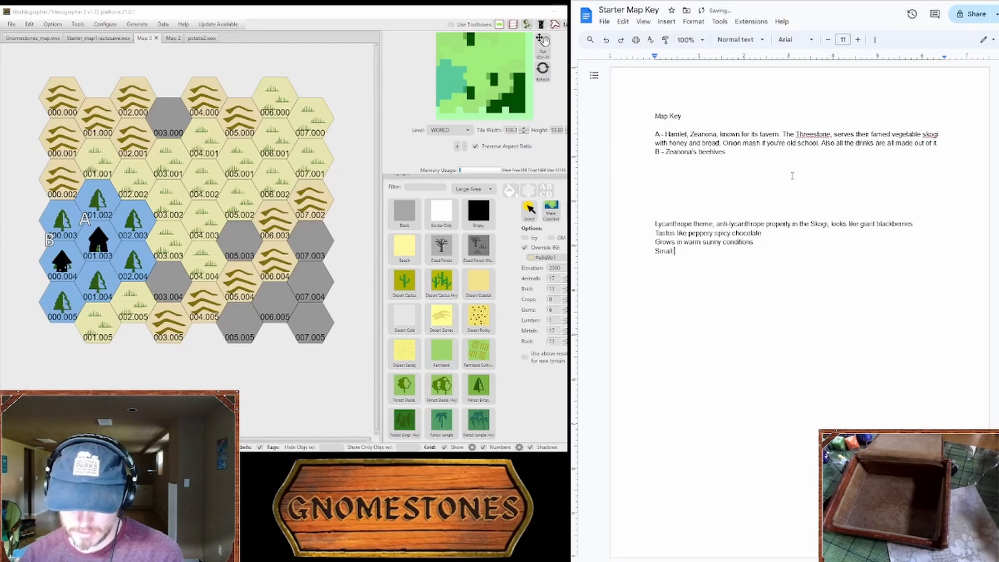
type(" chance of explo")
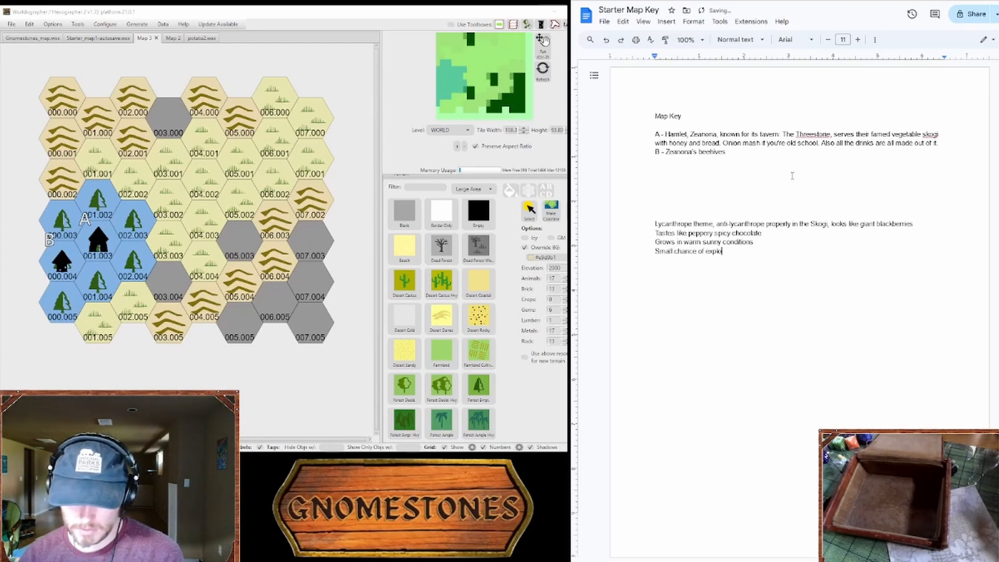
type("ding?")
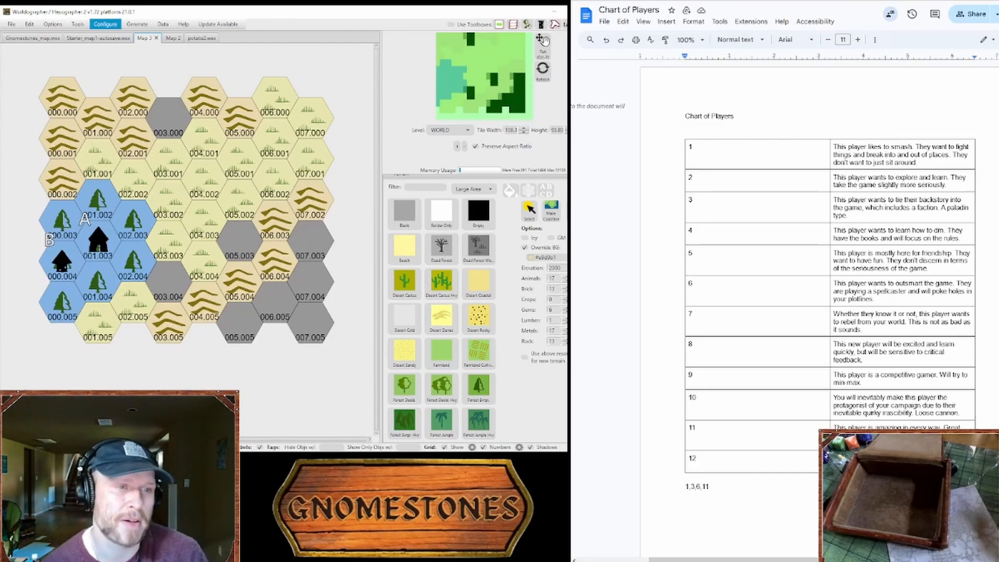
Step: Review the Chart of Players table, highlighting row 7 about the player who wants to rebel from the world
left_click(677, 203)
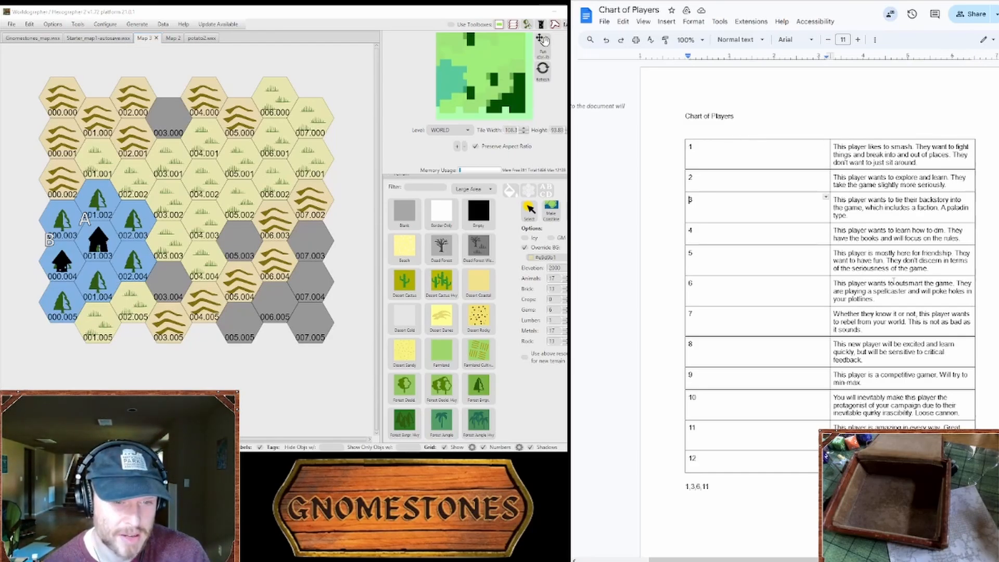
left_click_drag(879, 329, 829, 316)
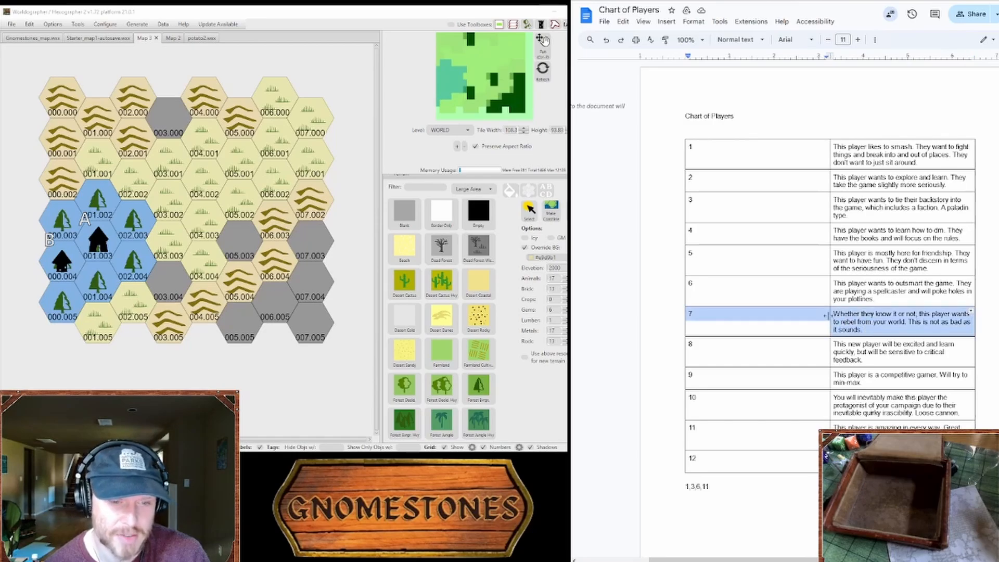
right_click(850, 321)
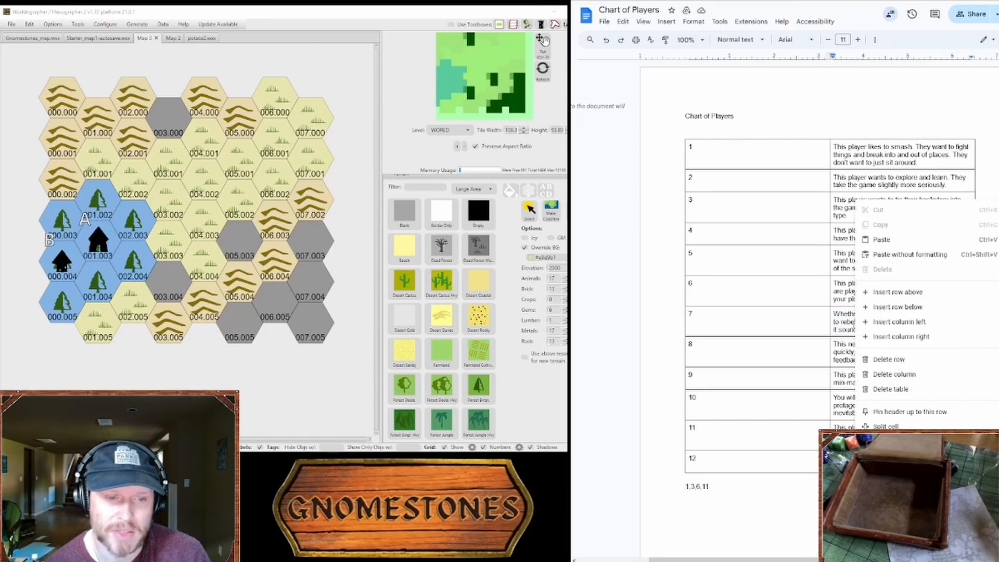
left_click(851, 322)
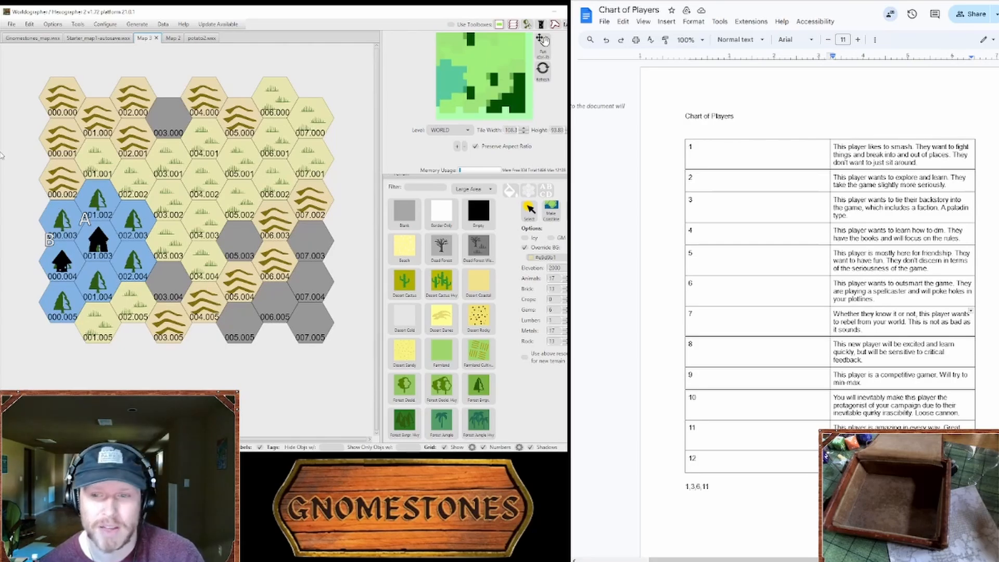
Step: In Worldographer, switch from the terrain tiles to the feature symbols and examine the building and military icons available for the map
scroll(450, 245, "up", 1)
left_click(452, 191)
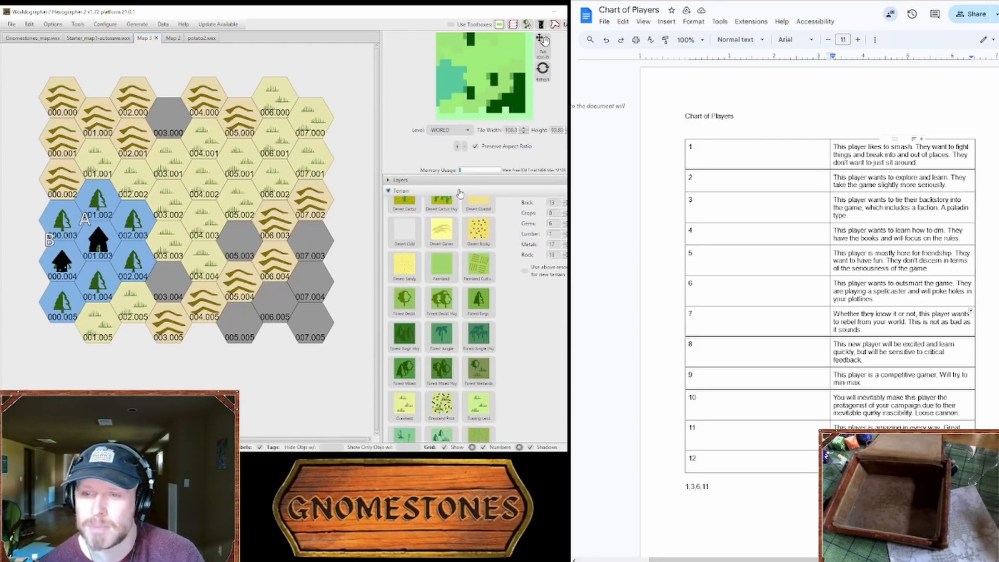
left_click(457, 203)
scroll(457, 208, "down", 5)
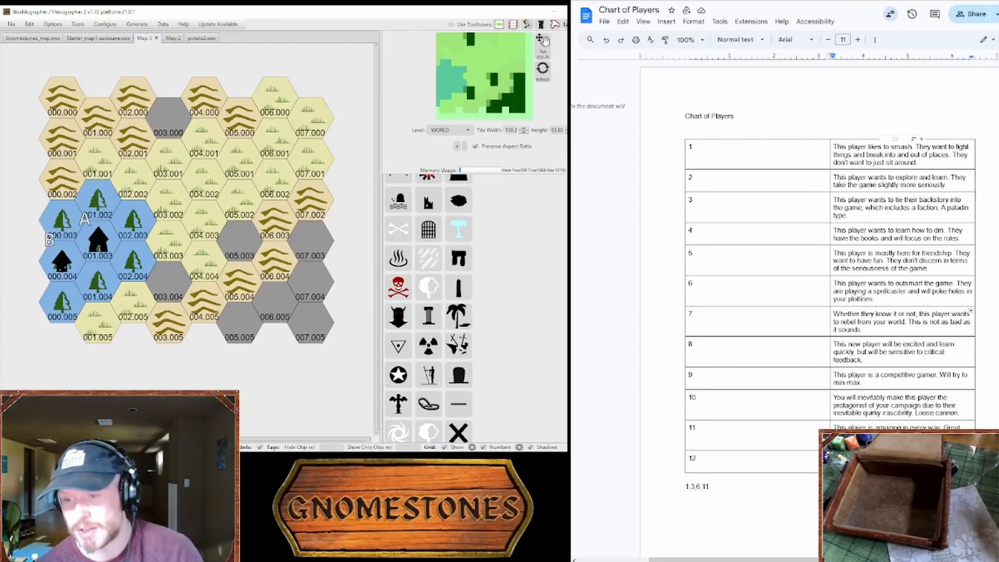
scroll(468, 307, "up", 12)
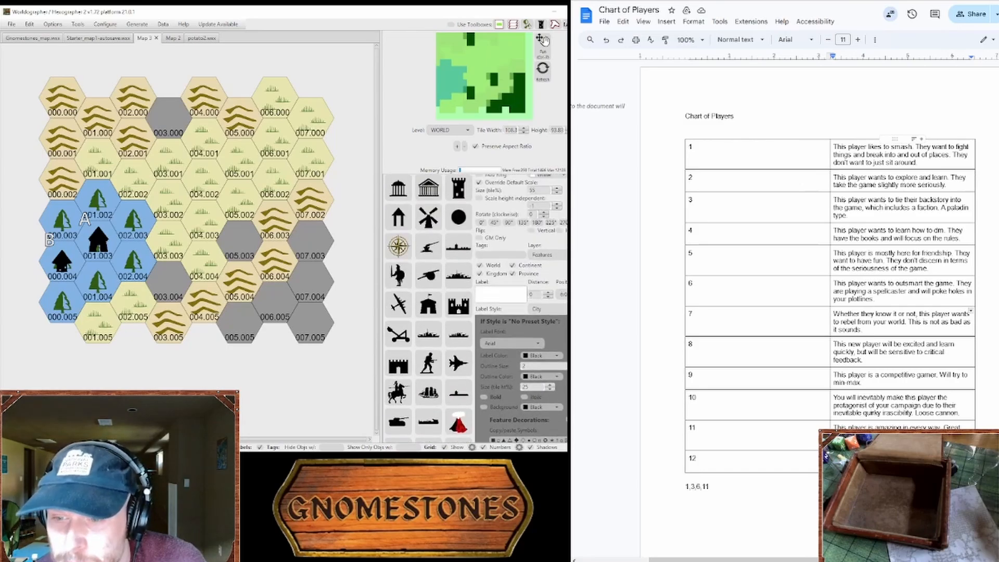
scroll(521, 292, "up", 3)
scroll(514, 301, "down", 1)
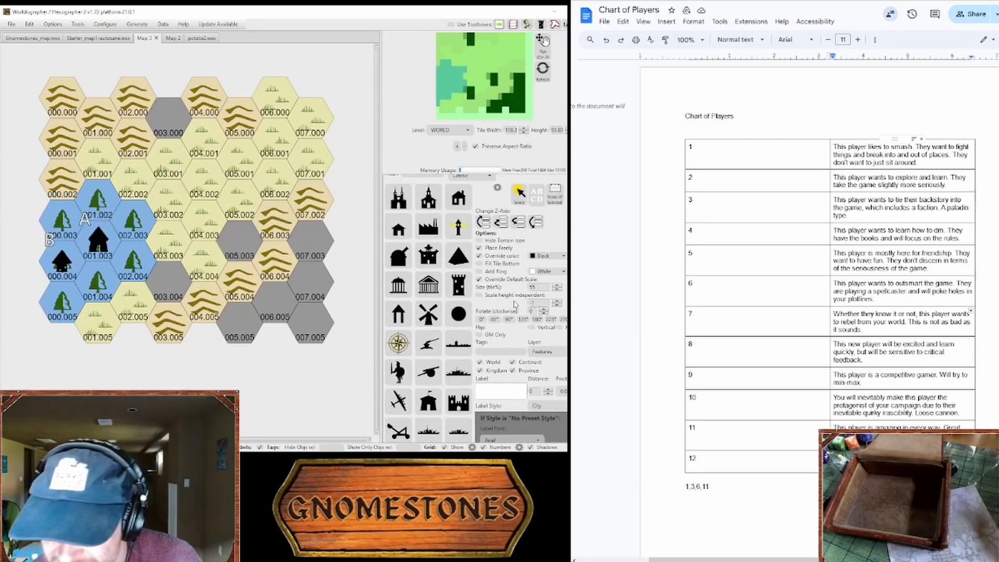
left_click(463, 412)
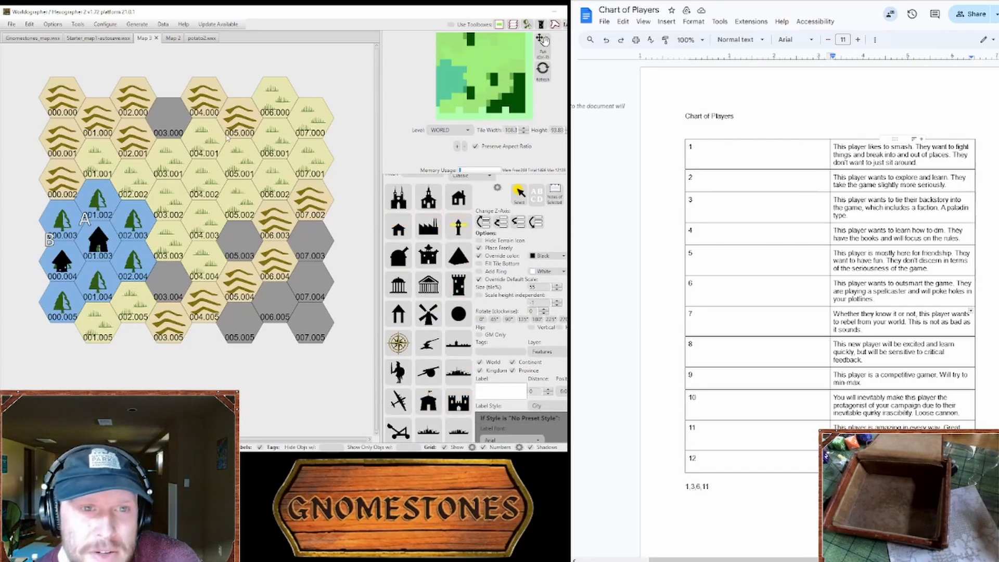
scroll(859, 409, "up", 3)
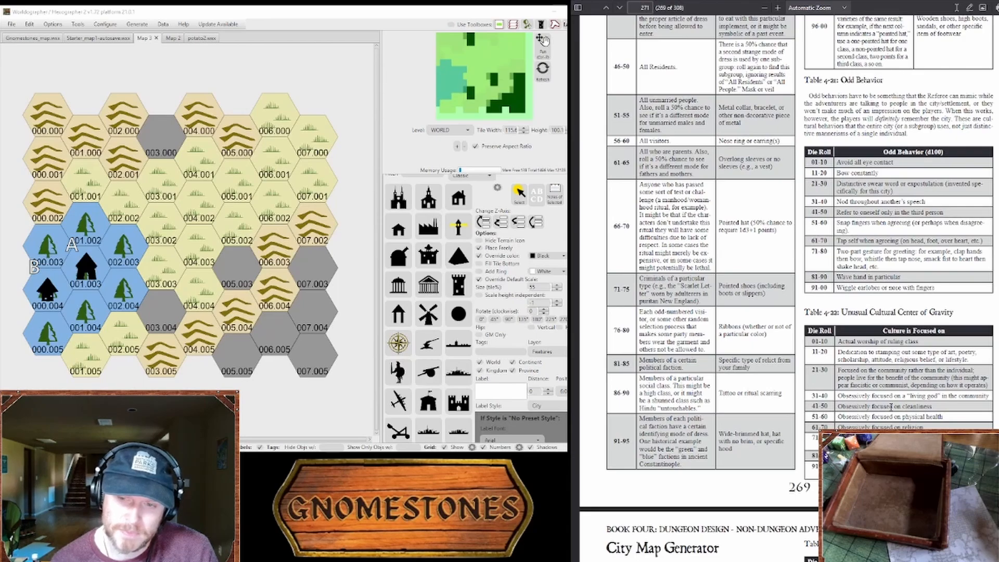
Step: Switch to the dungeon design PDF and examine its city tables for businesses, civic buildings, religious areas and latest news
scroll(891, 406, "down", 10)
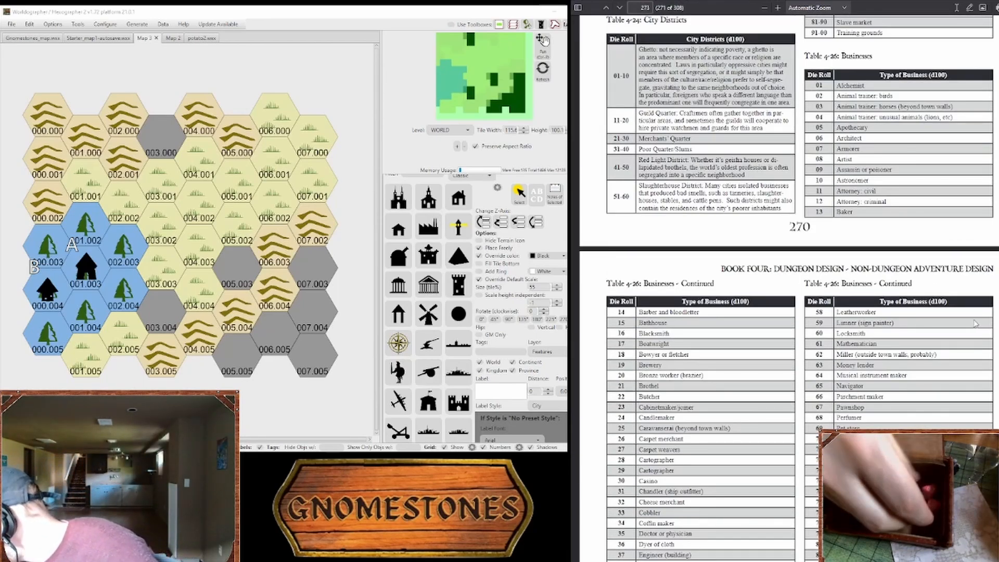
scroll(920, 284, "down", 3)
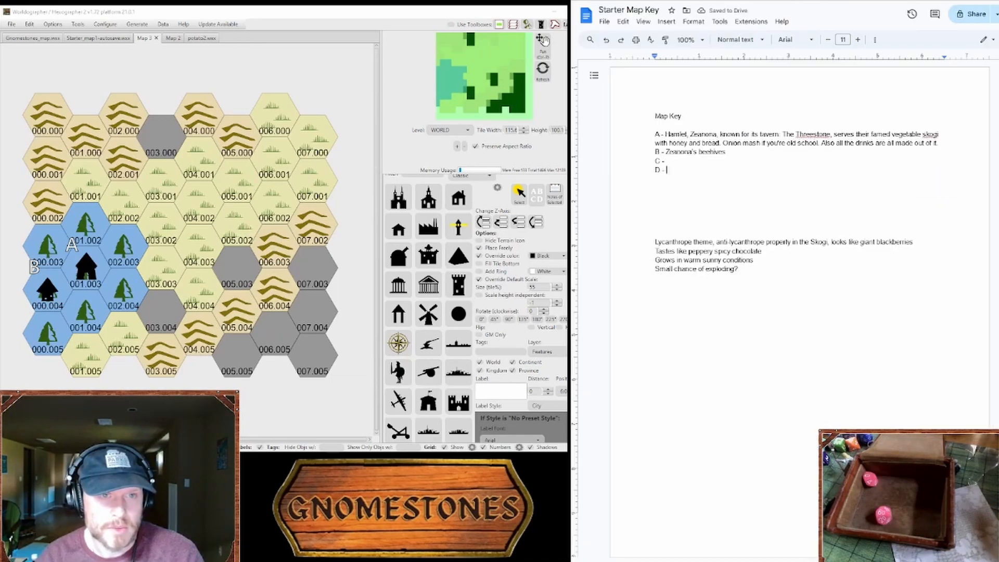
key("ctrl+Tab")
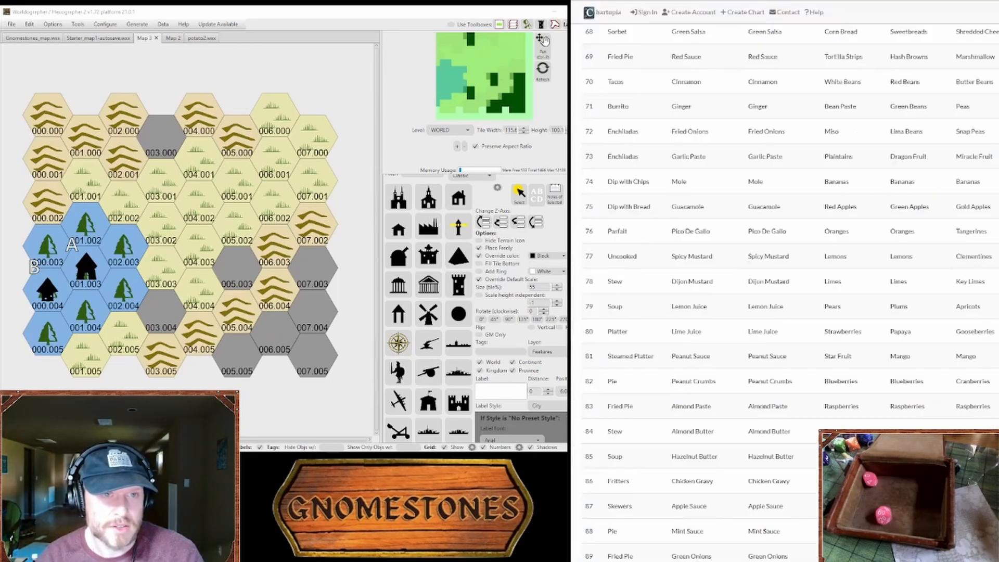
key("ctrl+shift+Tab")
key("ctrl+shift+Tab")
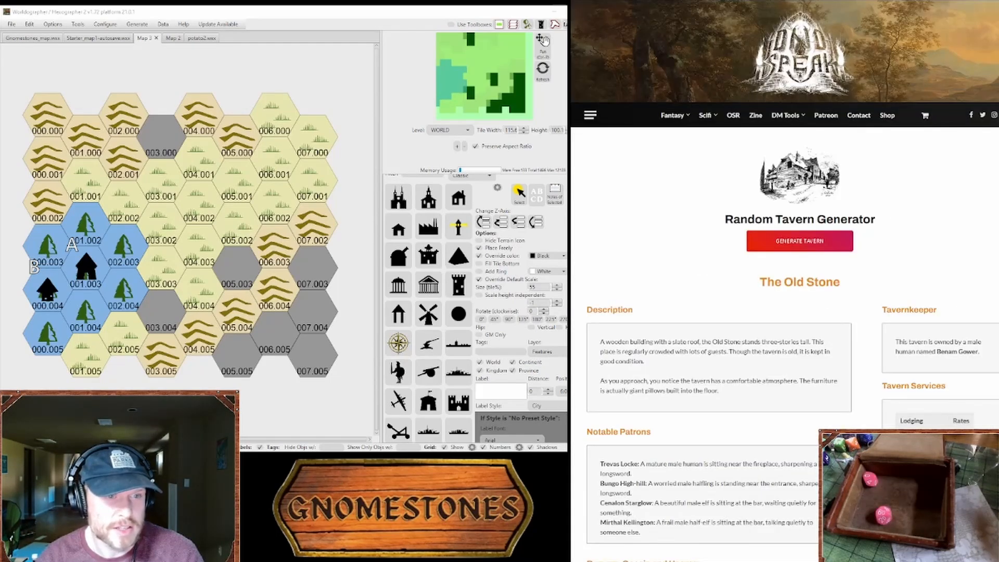
key("ctrl+shift+Tab")
key("ctrl+shift+Tab")
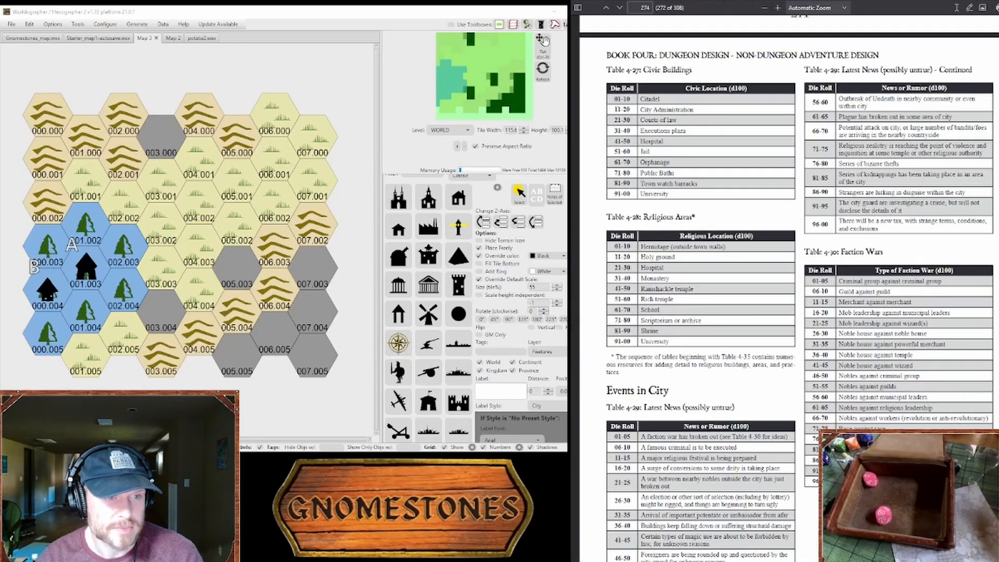
scroll(826, 318, "up", 3)
scroll(827, 319, "down", 4)
scroll(826, 318, "up", 2)
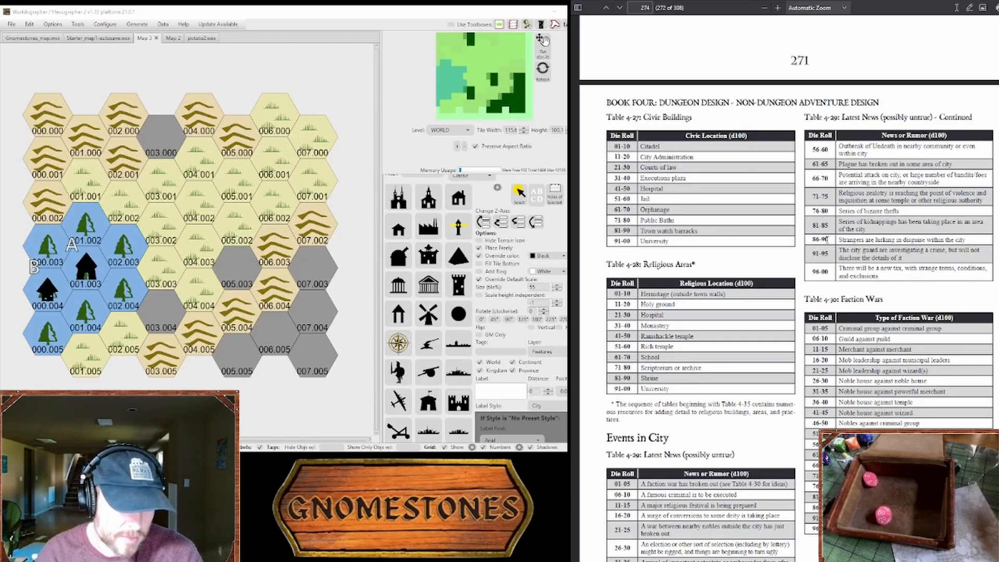
Step: Look through the abstract city encounter, crimes and prisons tables in the dungeon design PDF
scroll(802, 214, "down", 5)
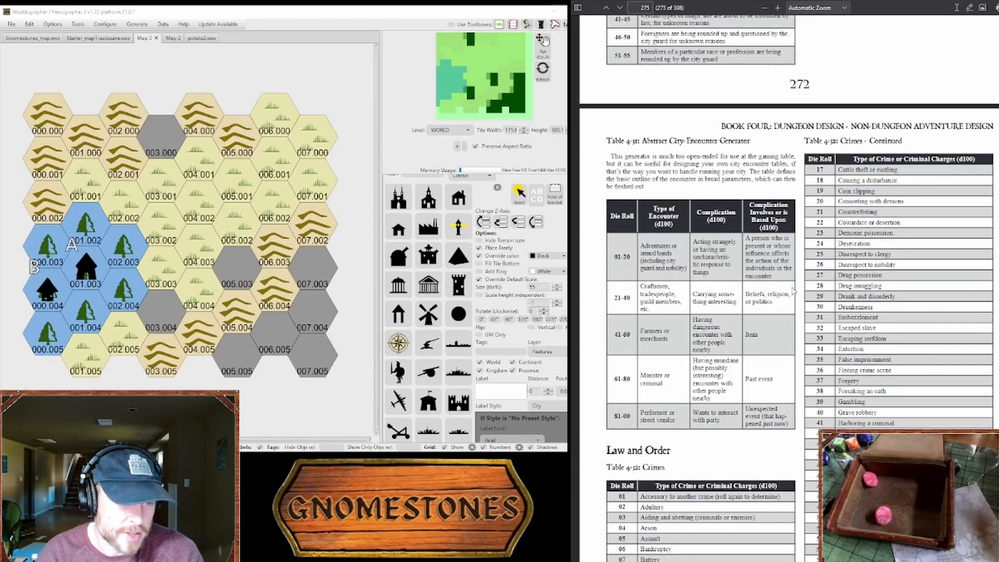
scroll(797, 200, "down", 5)
scroll(792, 206, "down", 5)
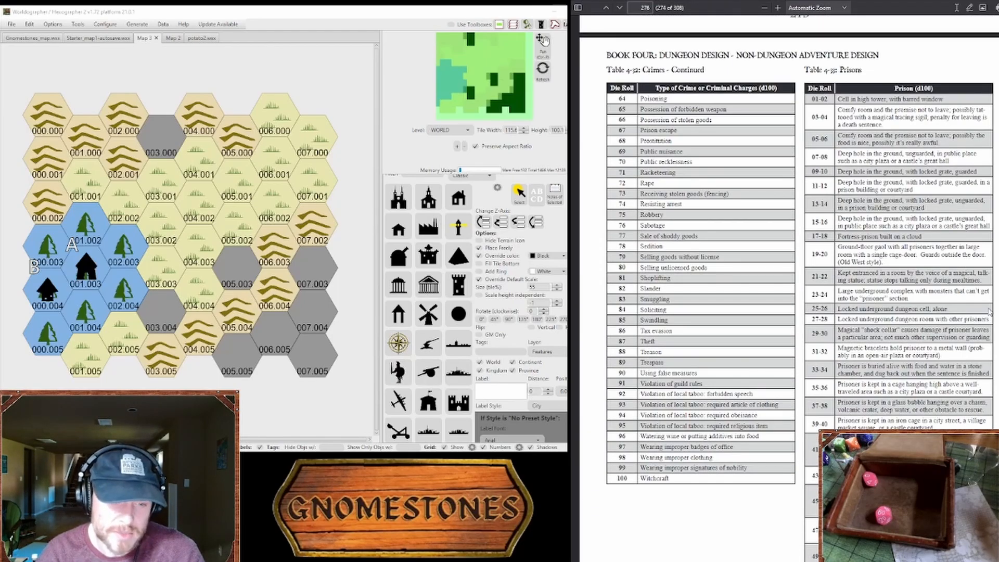
scroll(792, 206, "down", 3)
scroll(791, 206, "up", 3)
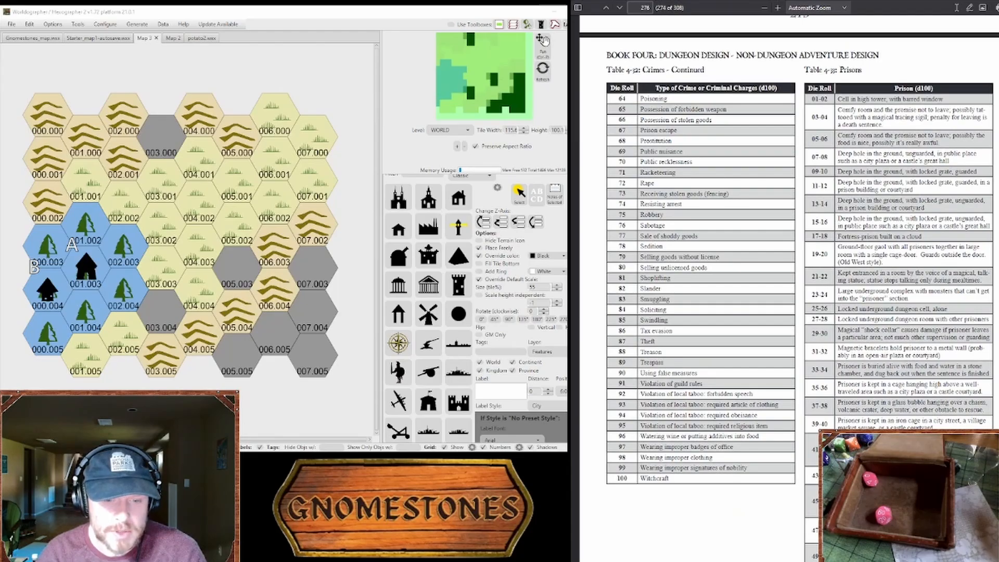
Step: Return to the beginning of the Tome of Adventure Design and examine Table 1-1A, Locations (Overview)
left_click_drag(998, 502, 998, 21)
scroll(914, 261, "down", 6)
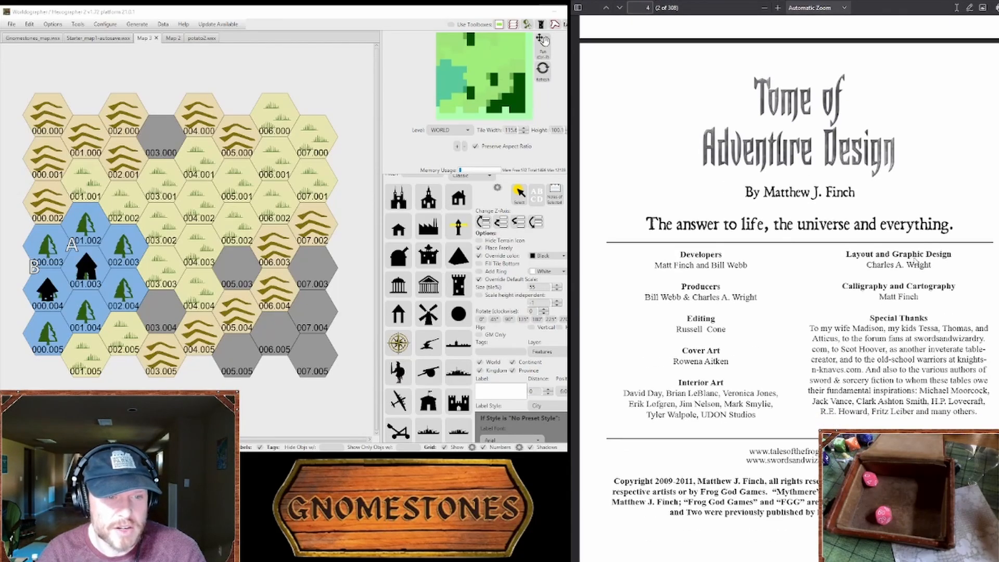
scroll(919, 260, "down", 15)
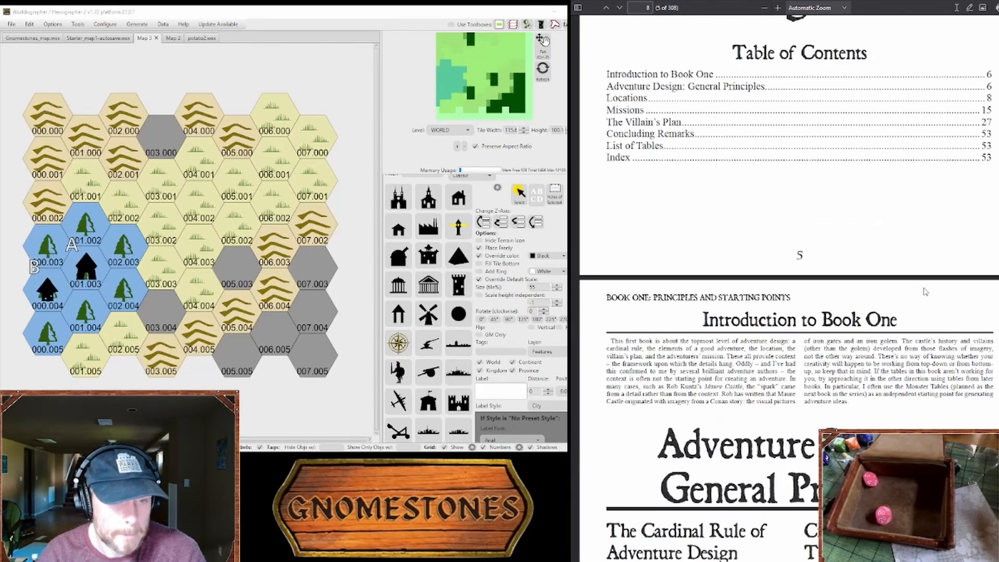
scroll(925, 292, "down", 15)
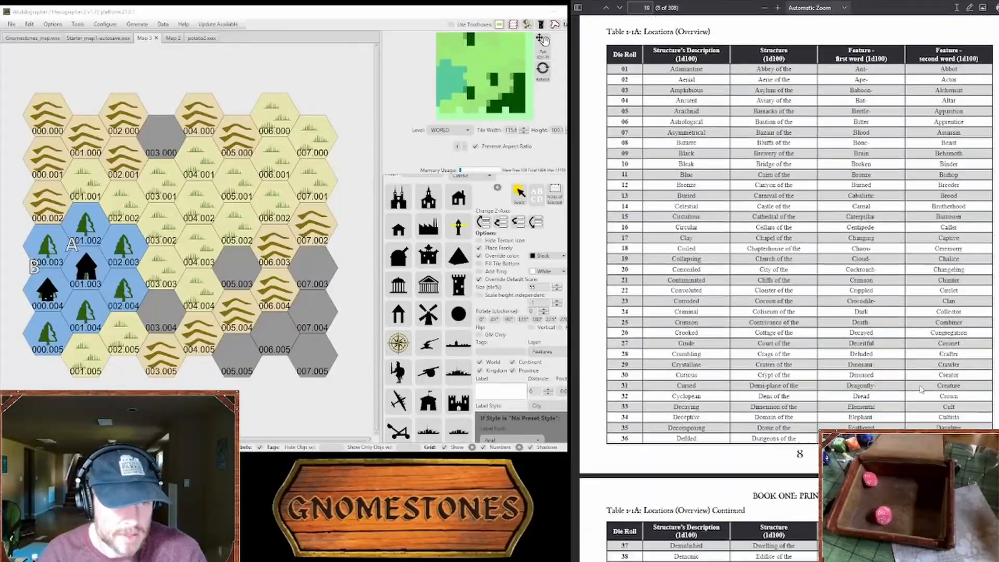
scroll(921, 390, "down", 2)
scroll(921, 390, "up", 7)
scroll(921, 389, "down", 5)
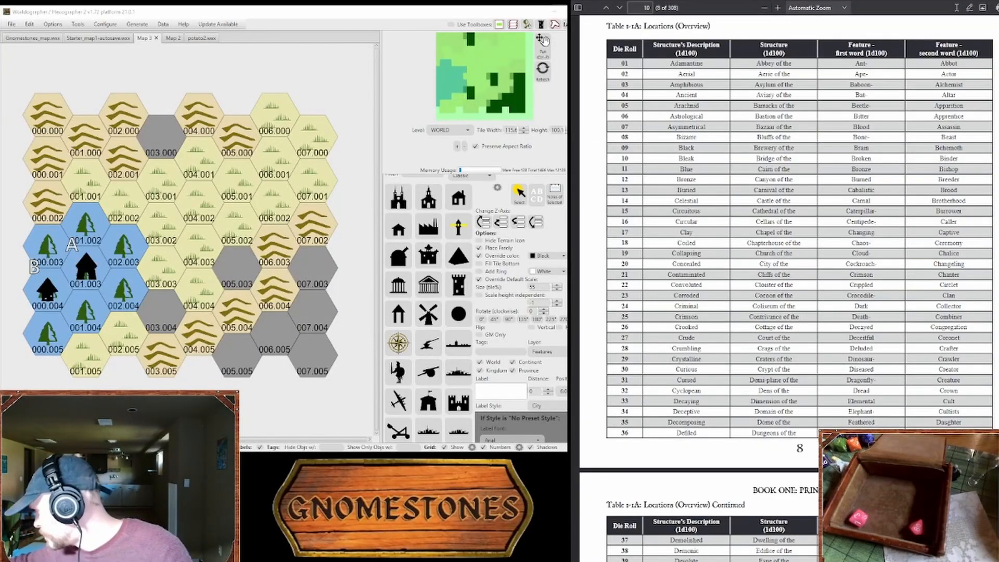
scroll(779, 475, "down", 5)
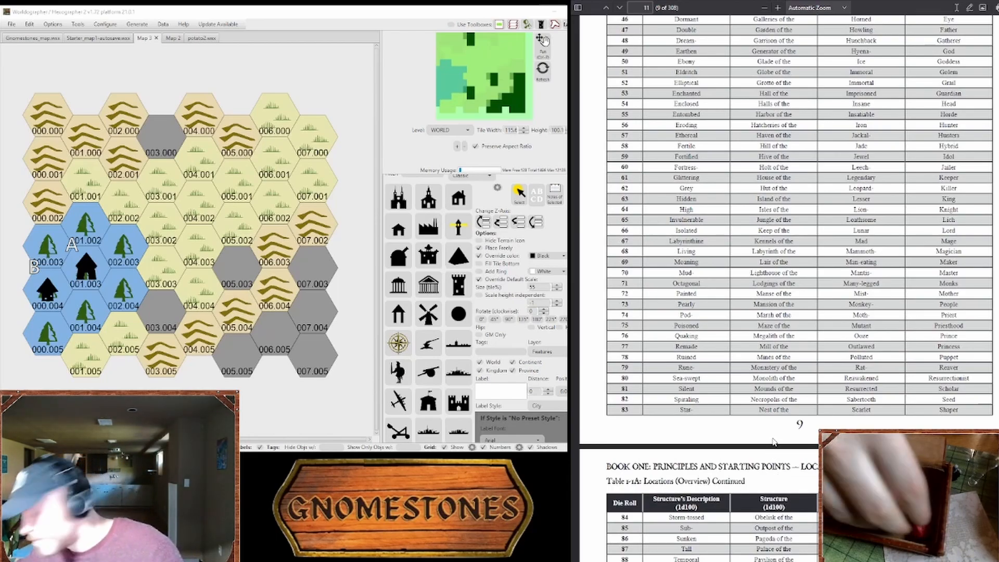
scroll(776, 432, "up", 4)
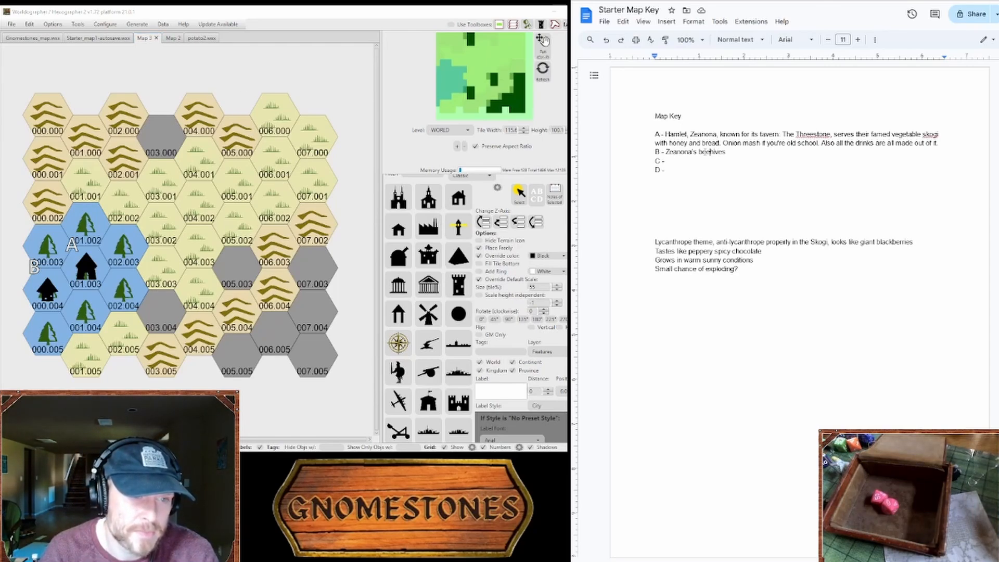
Step: In the Starter Map Key document, change entry B's "beehives" to "cabin, beehives, Skogi trees"
left_click_drag(700, 152, 725, 152)
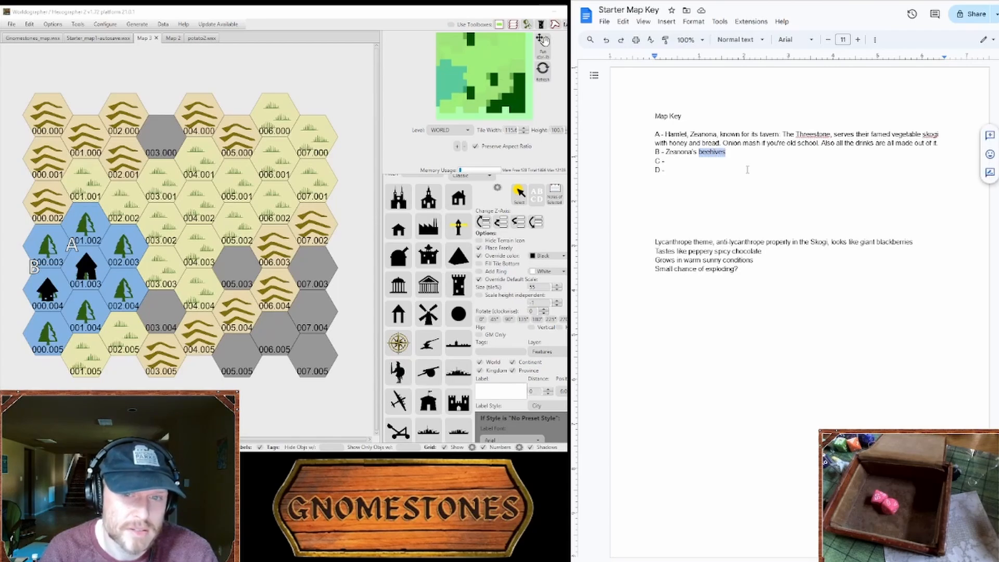
type("cabin")
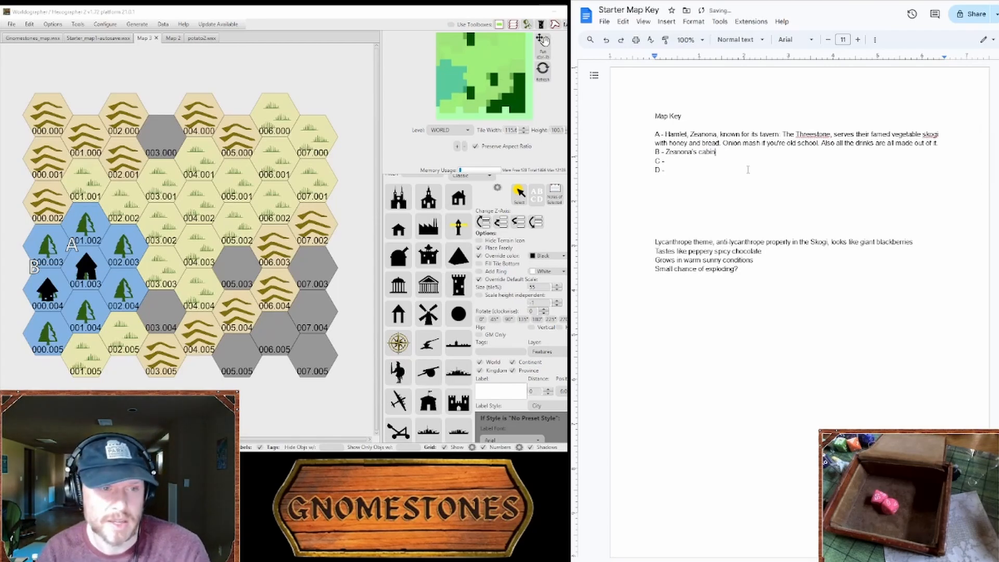
type(", be")
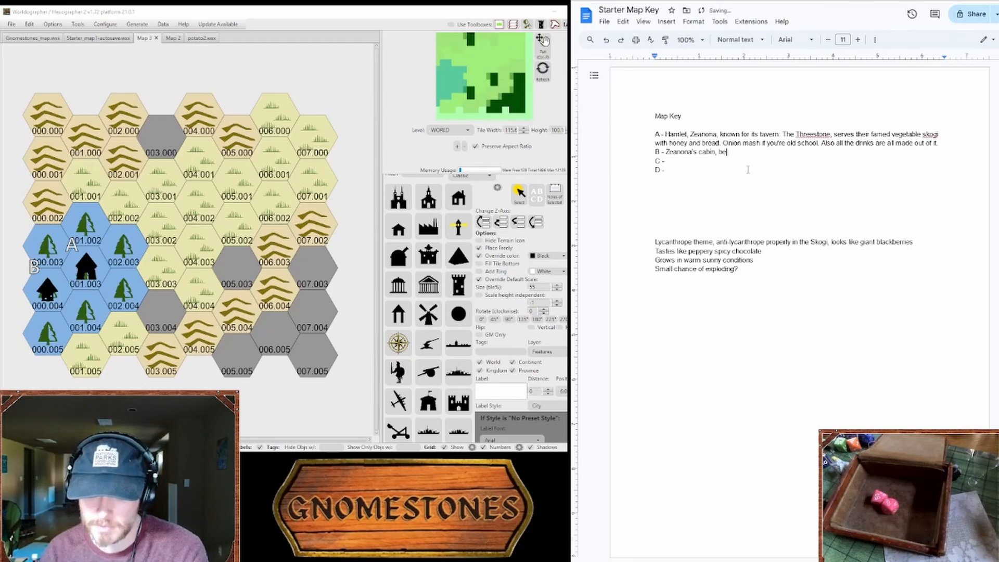
type("eh")
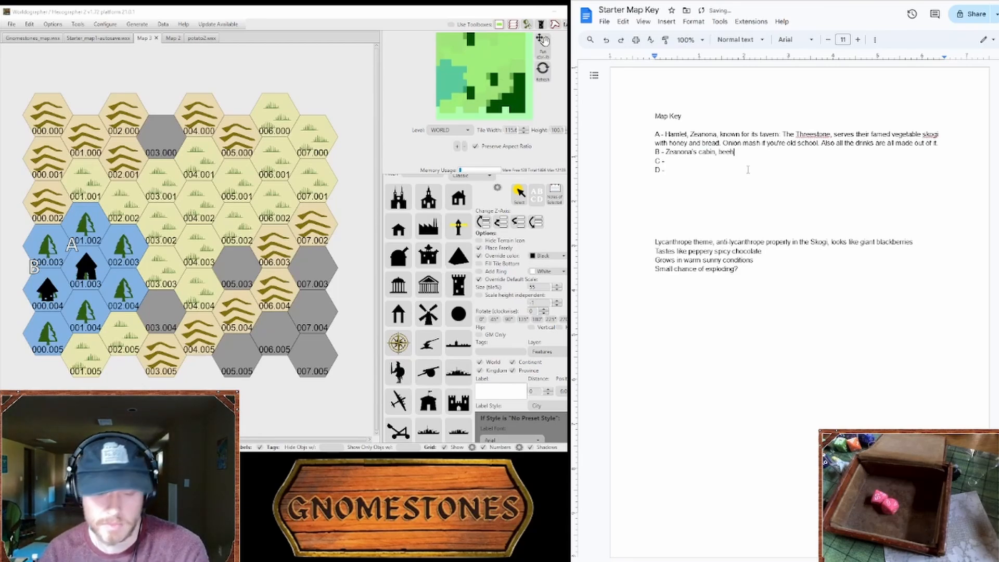
type("ives, Skogi trees")
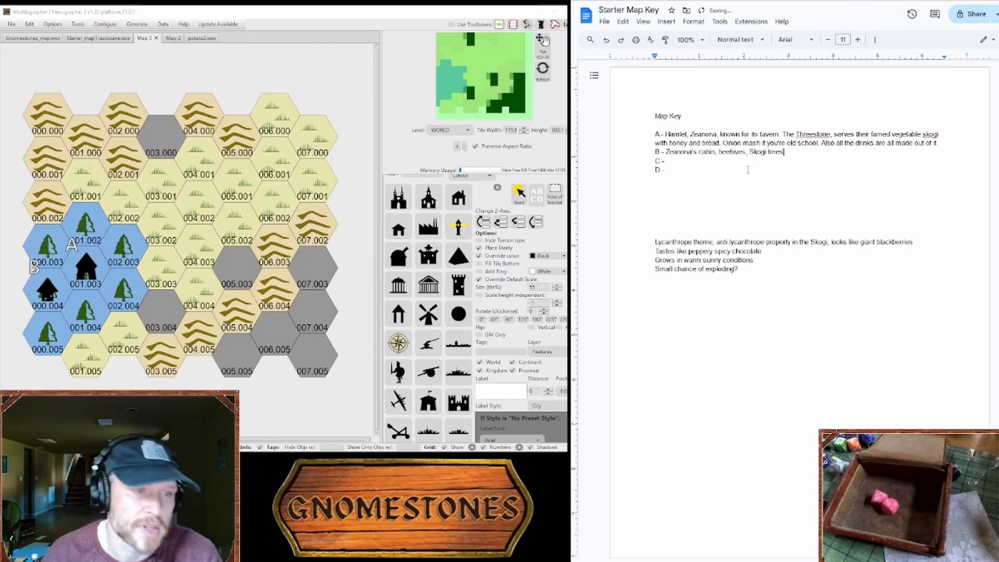
left_click(748, 170)
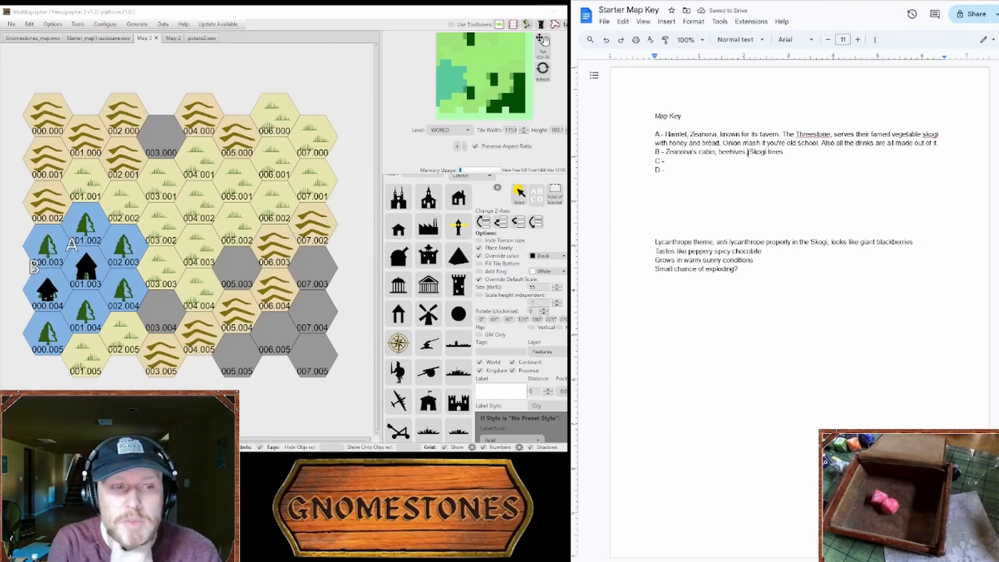
left_click(745, 163)
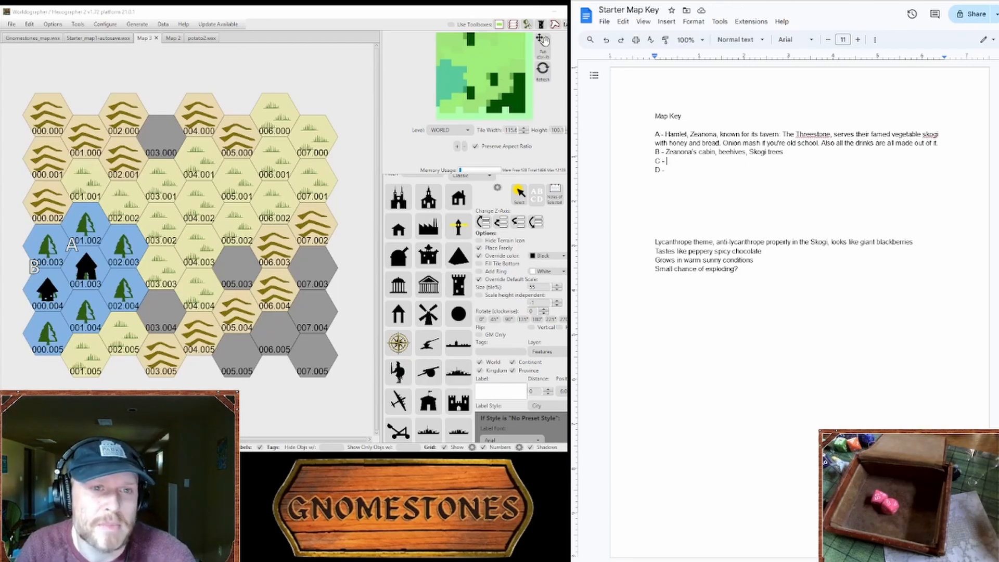
Step: Switch to the Fantasy Name Generators site, open the ogre name generator and highlight the name Airok
key("ctrl+Tab")
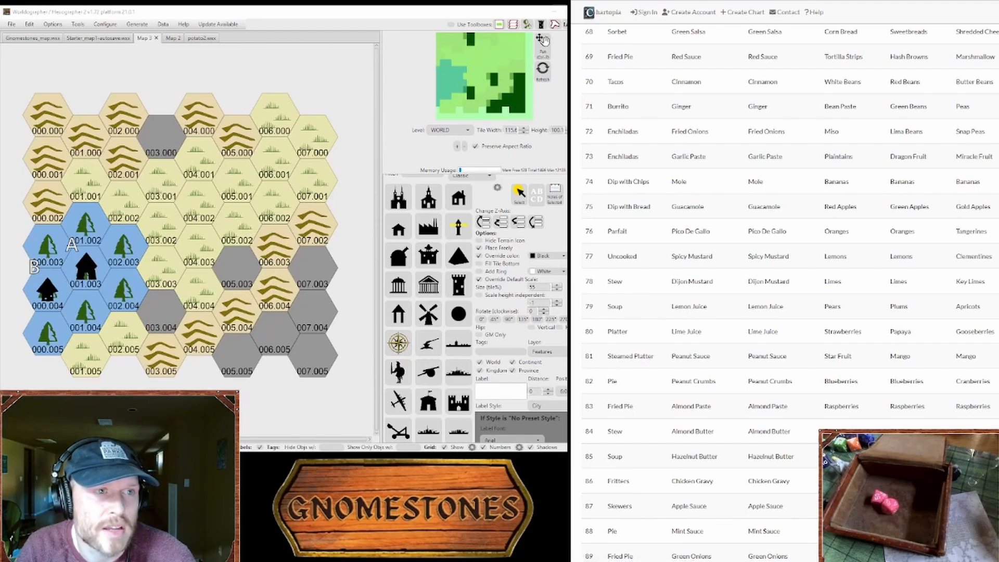
key("ctrl+Tab")
scroll(751, 185, "down", 4)
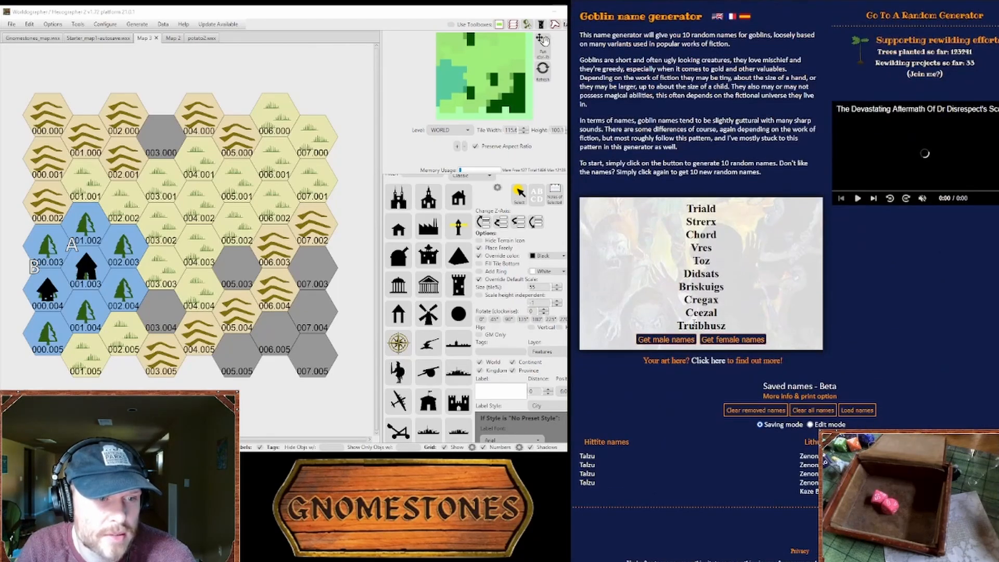
scroll(684, 339, "up", 5)
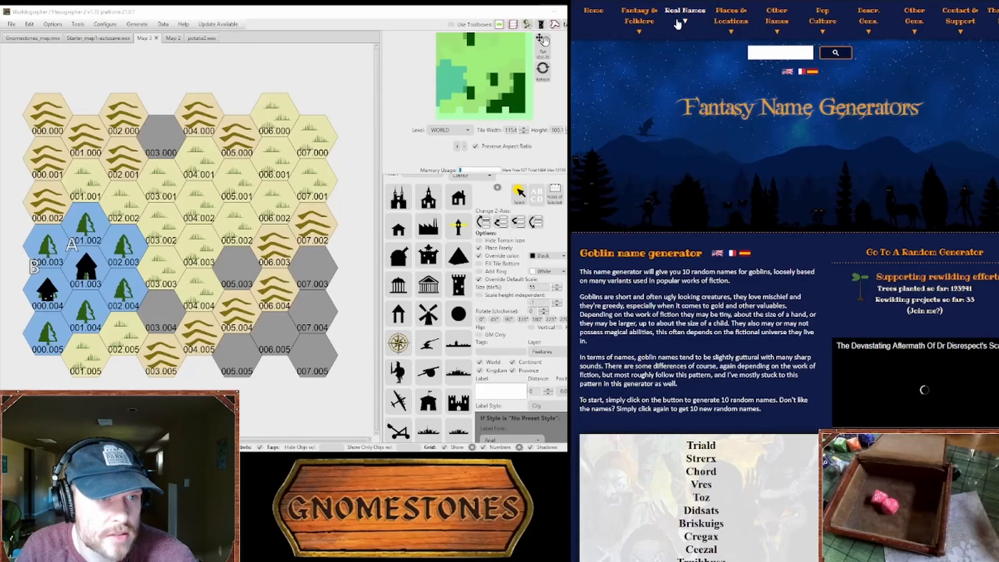
mouse_move(648, 22)
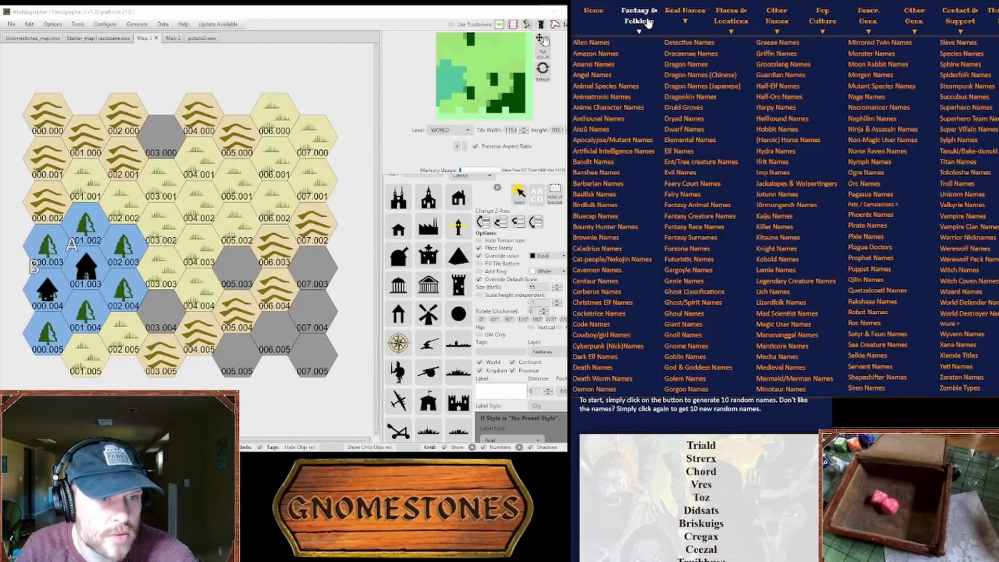
left_click(871, 173)
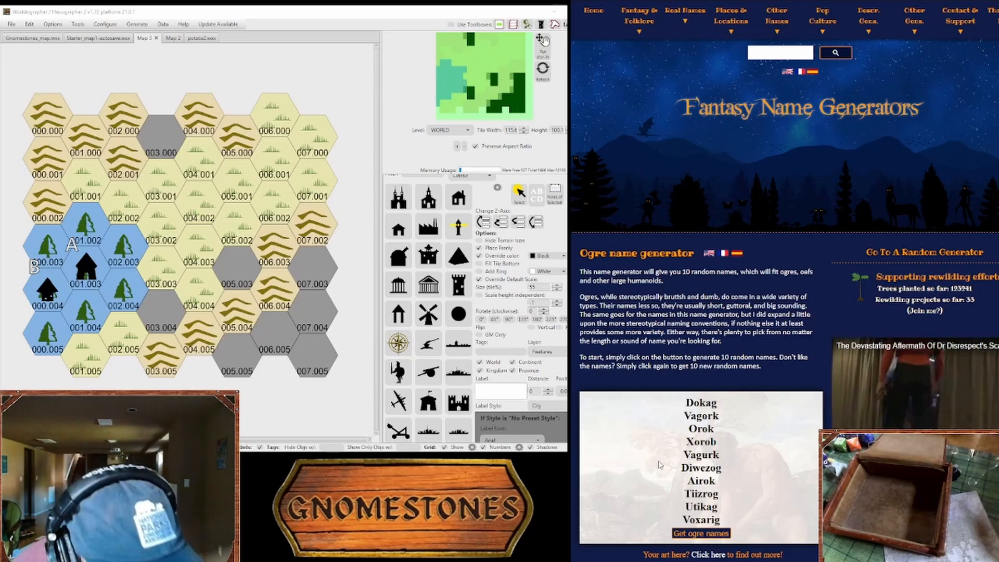
double_click(701, 480)
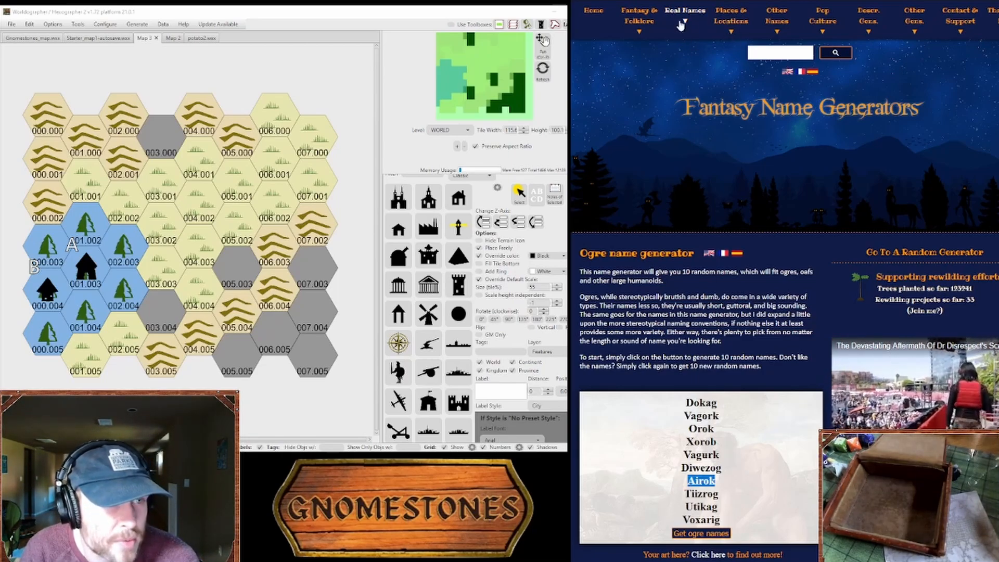
Step: Open the dwarf name generator and review its suggested names
left_click(648, 22)
left_click(684, 129)
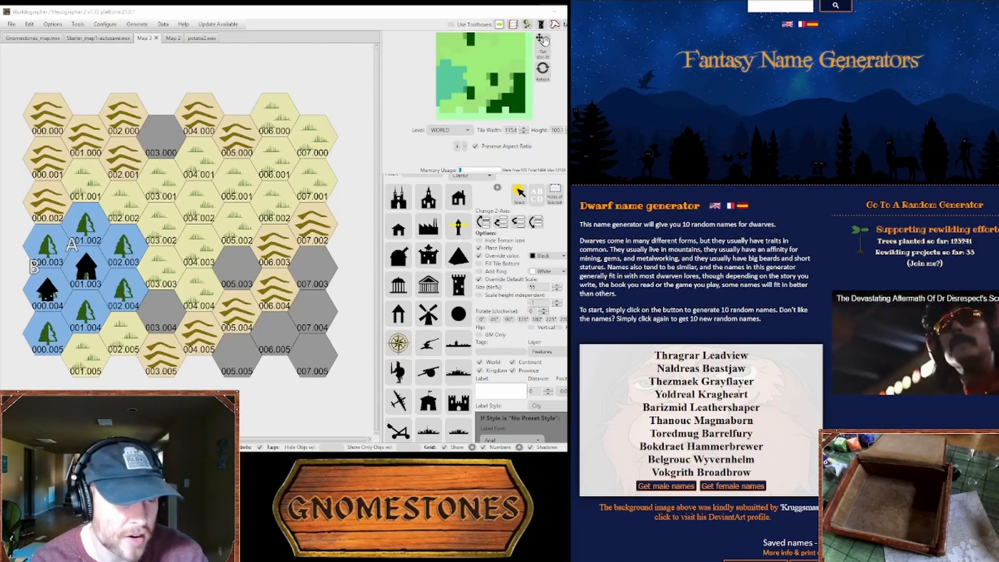
mouse_move(754, 395)
left_mouse_down()
mouse_move(763, 407)
mouse_move(757, 384)
left_mouse_up()
Step: Return to the Starter Map Key document and fill in entry D with "Magtuk's Nest, originally Magtuk's Rest"
key("ctrl+Tab")
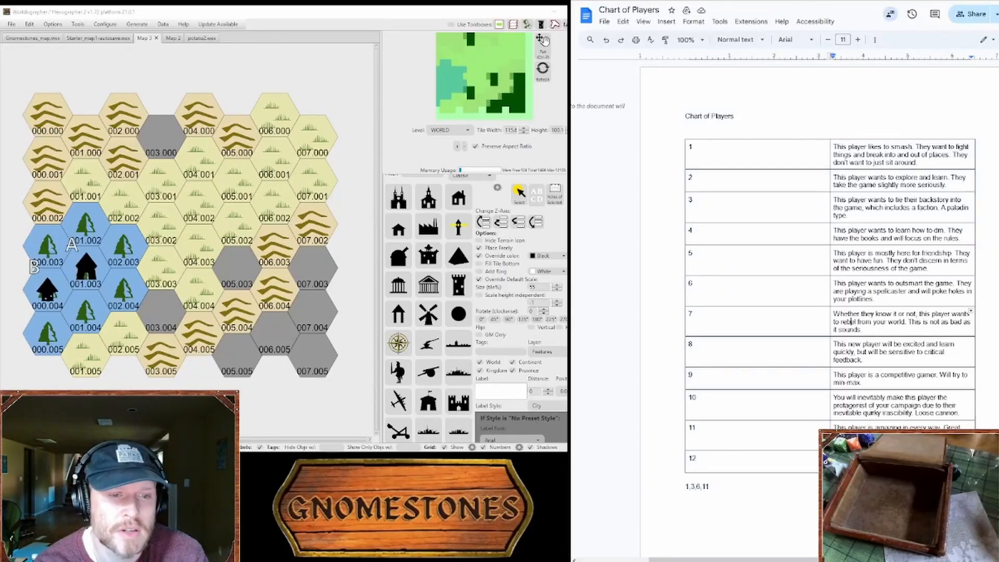
key("ctrl+Tab")
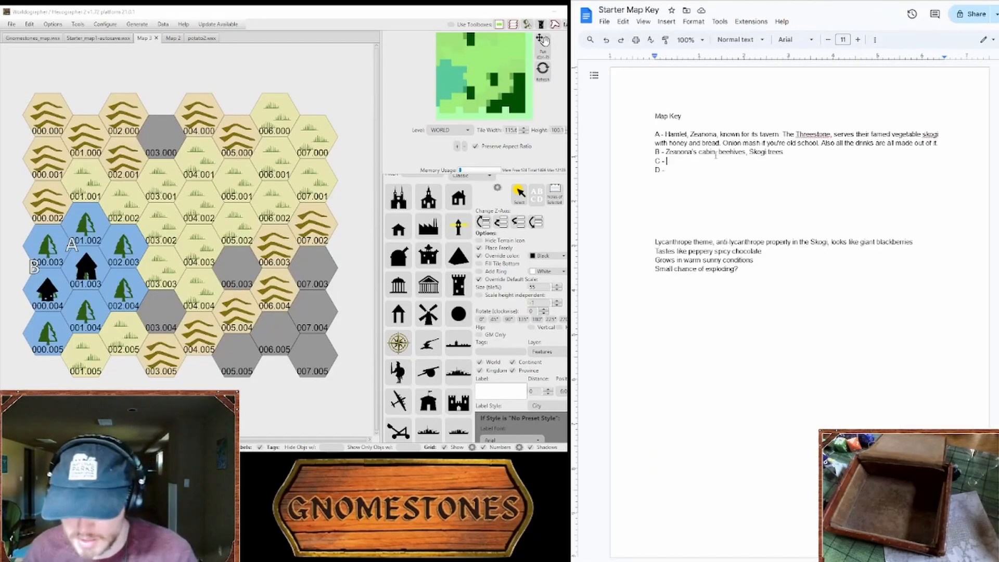
left_click(734, 169)
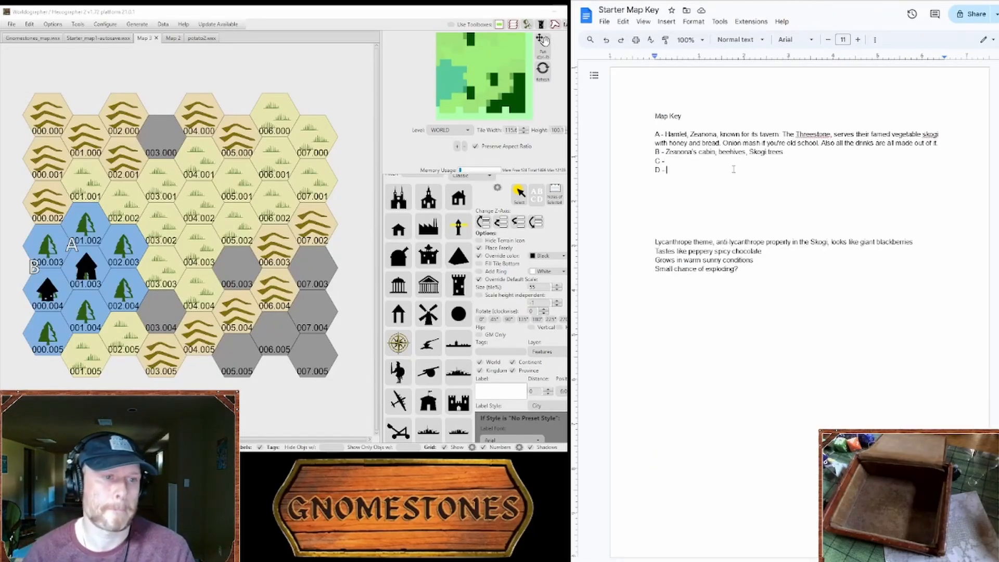
type("Magtuk's Nest")
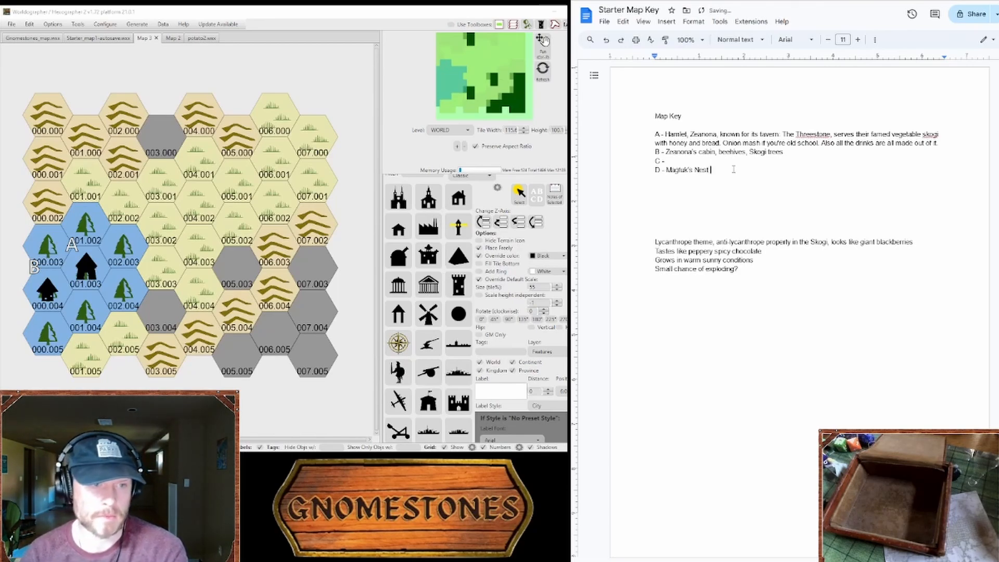
type(", originally Magtuk's Rest")
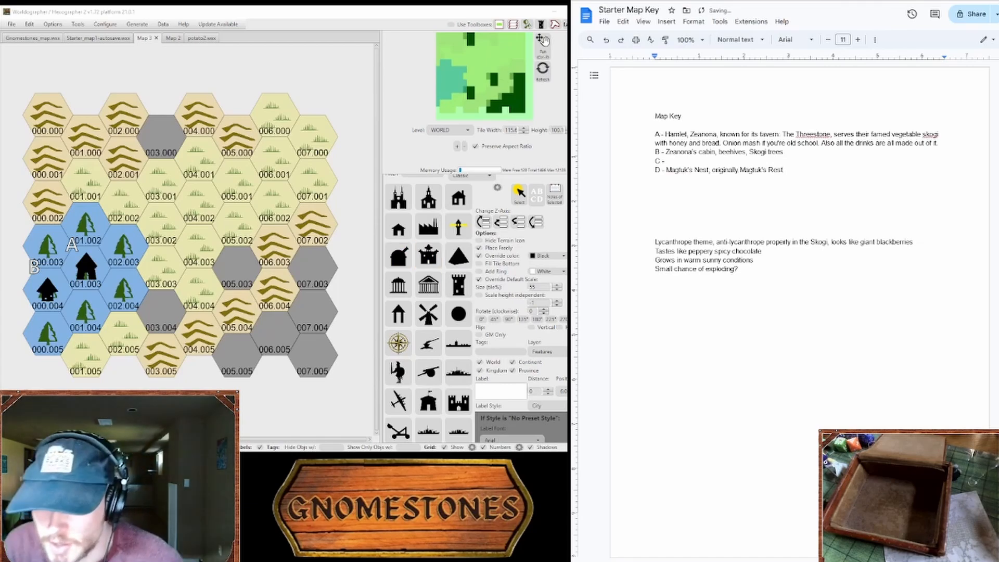
Step: Look through the Classic and Favorites feature symbols for one that suits the next map location
scroll(476, 307, "down", 5)
scroll(476, 307, "down", 3)
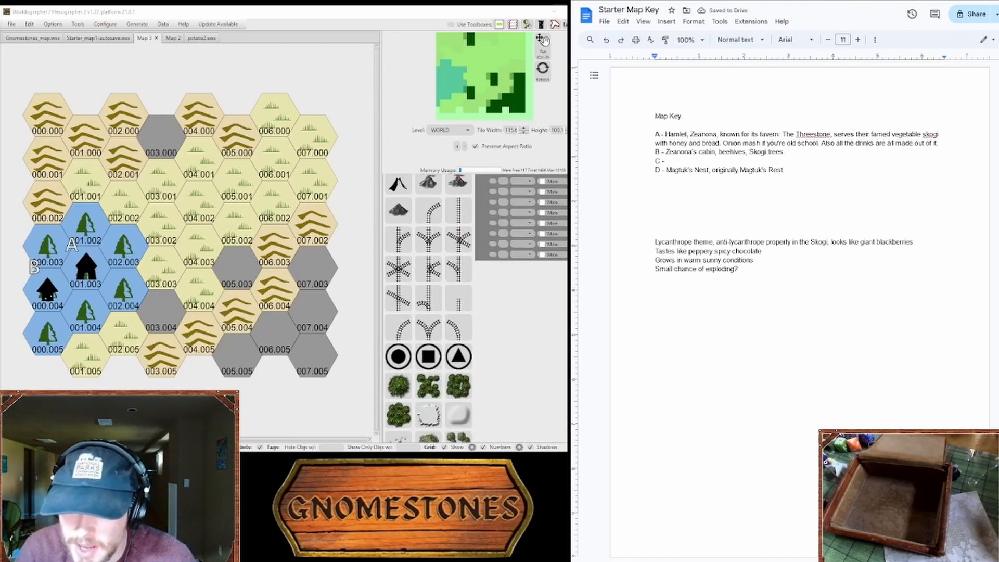
scroll(476, 307, "up", 4)
scroll(476, 307, "up", 5)
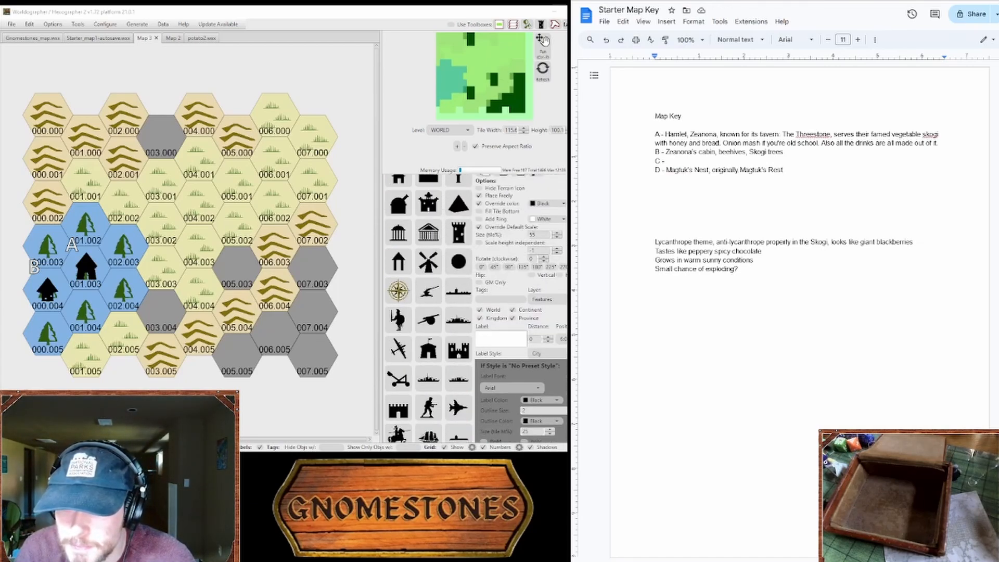
left_click(482, 219)
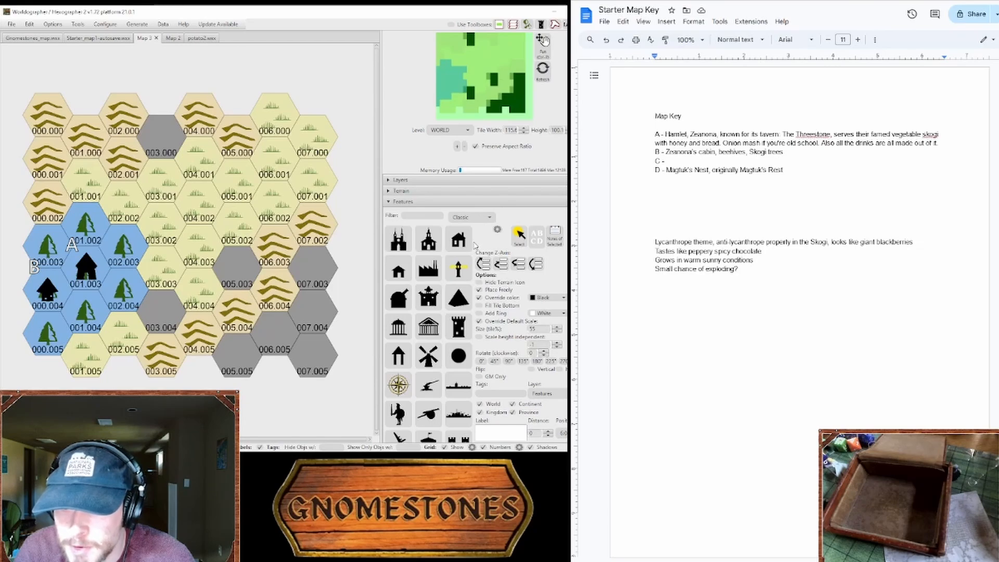
left_click(475, 243)
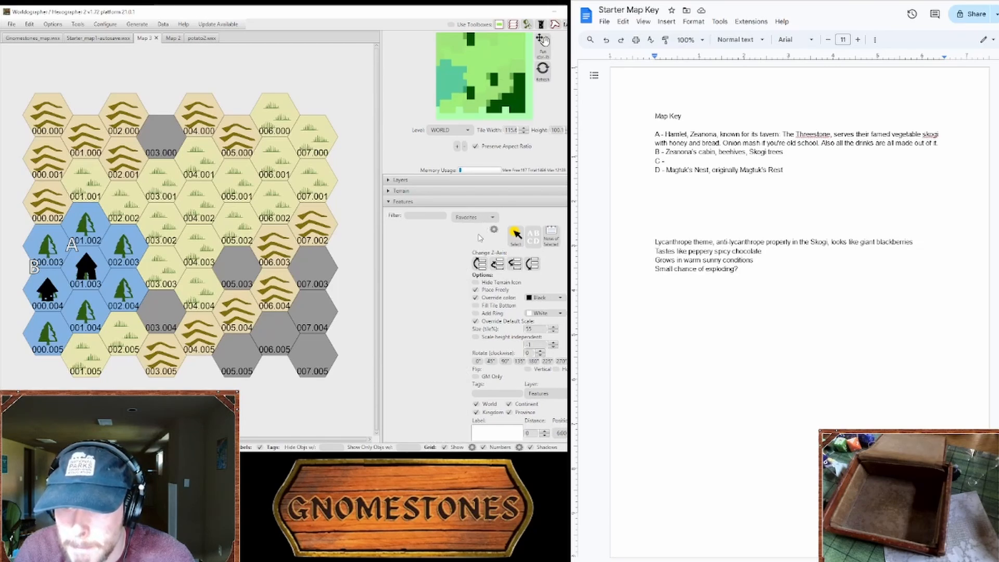
left_click(481, 239)
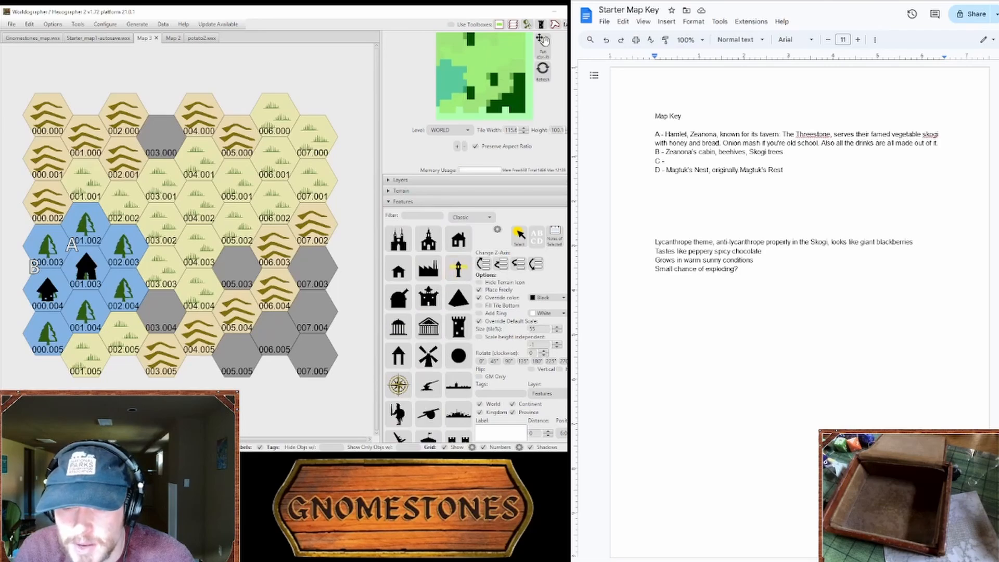
scroll(422, 360, "down", 4)
scroll(424, 359, "down", 6)
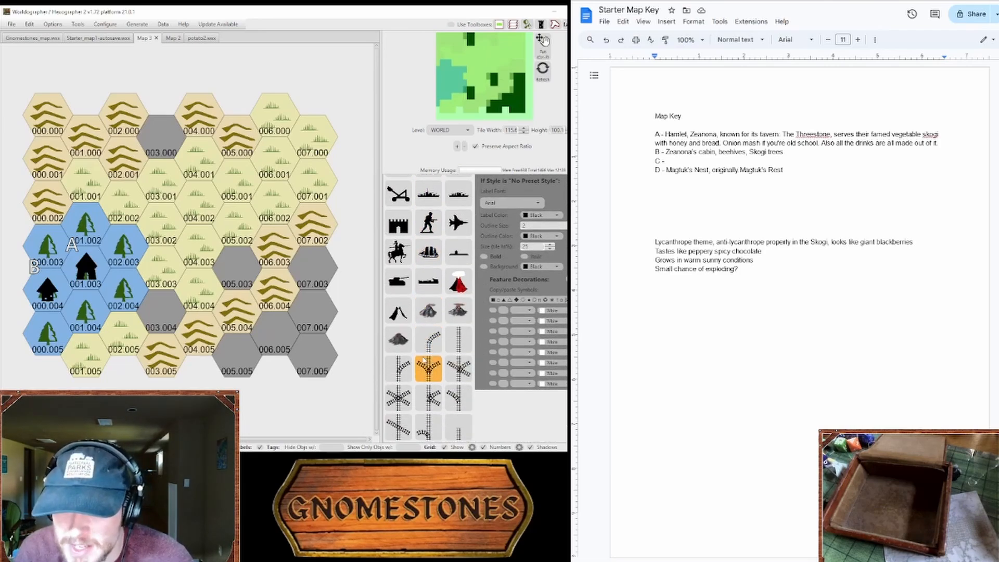
scroll(426, 359, "down", 5)
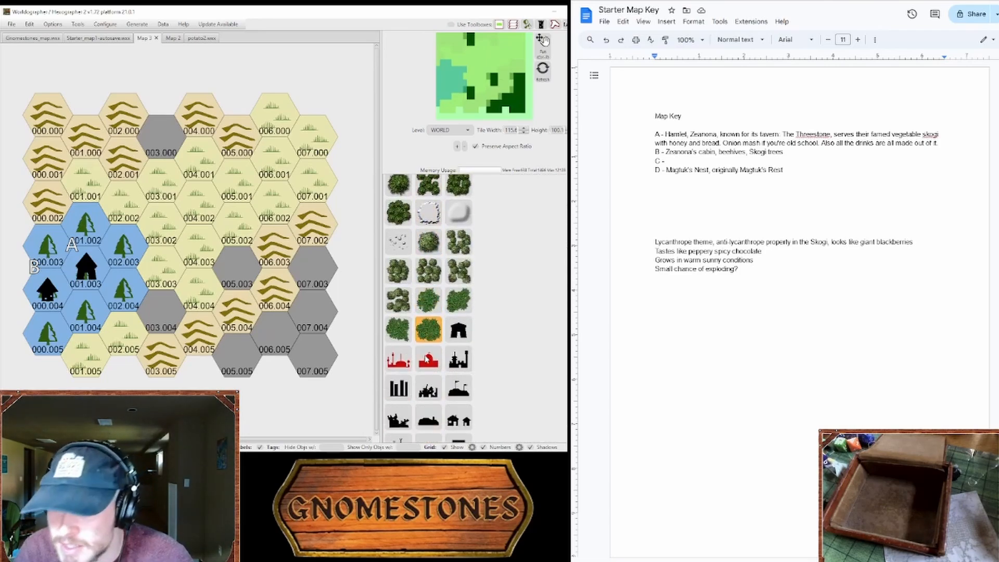
scroll(426, 359, "down", 2)
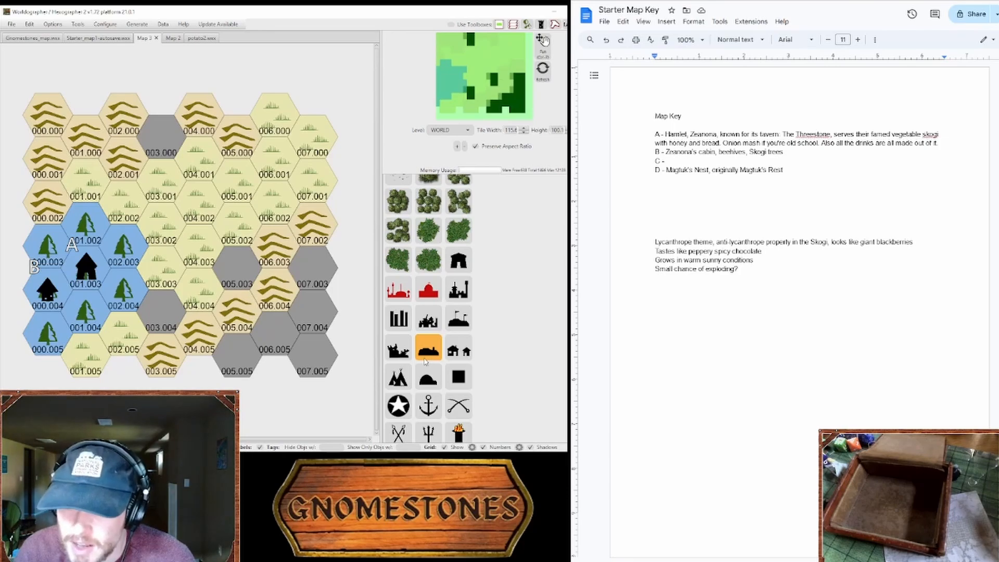
scroll(437, 358, "down", 5)
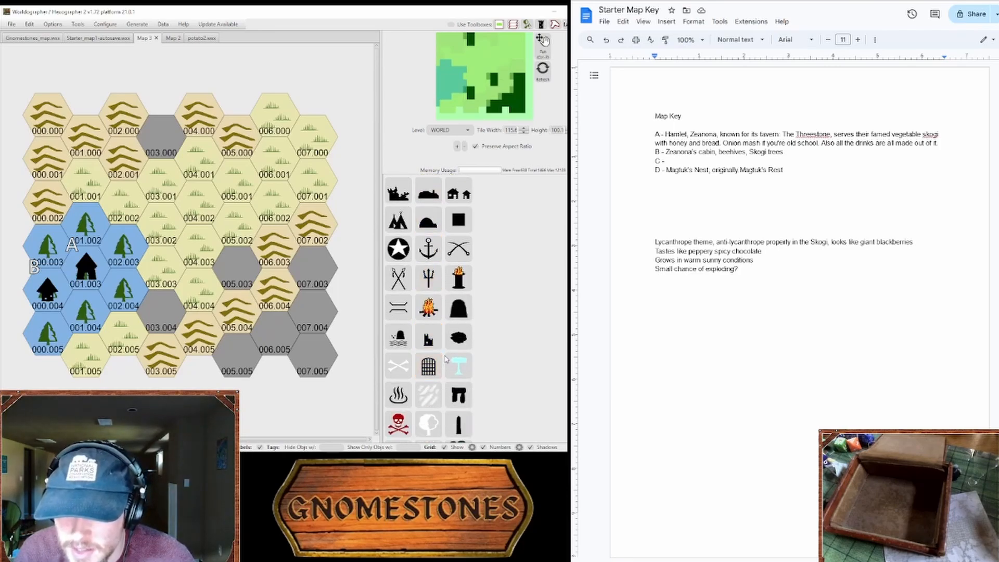
scroll(446, 359, "down", 5)
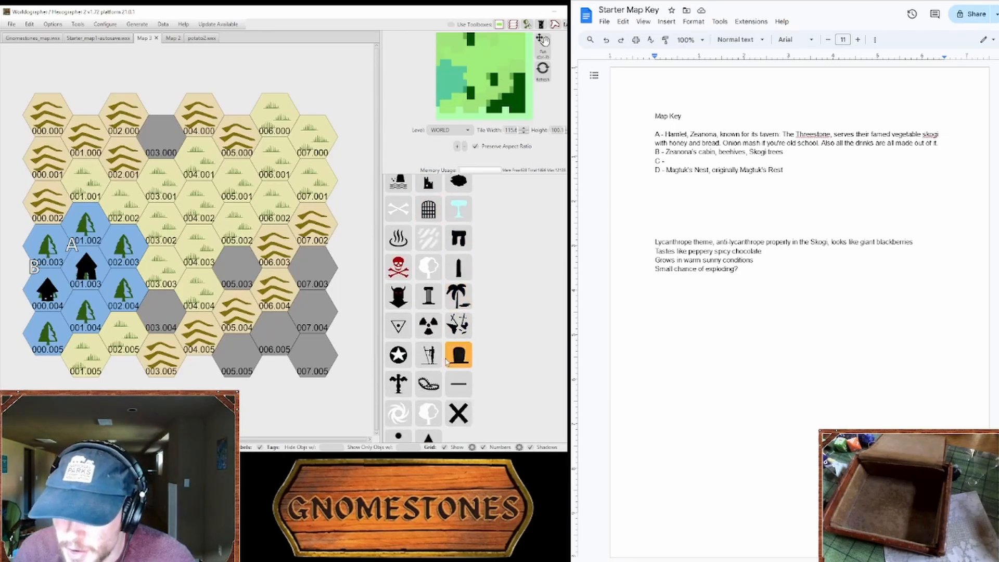
scroll(446, 365, "down", 8)
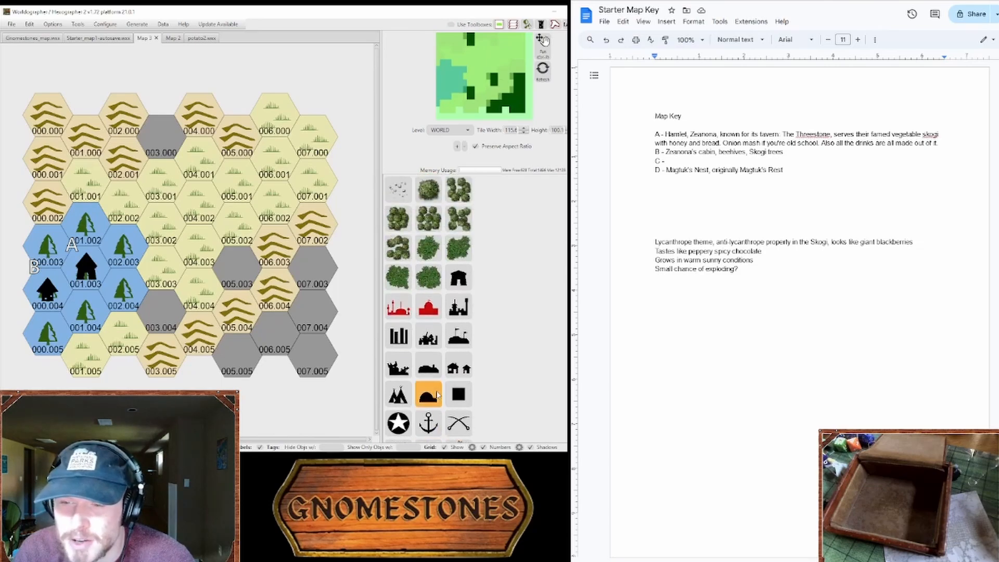
scroll(436, 391, "up", 5)
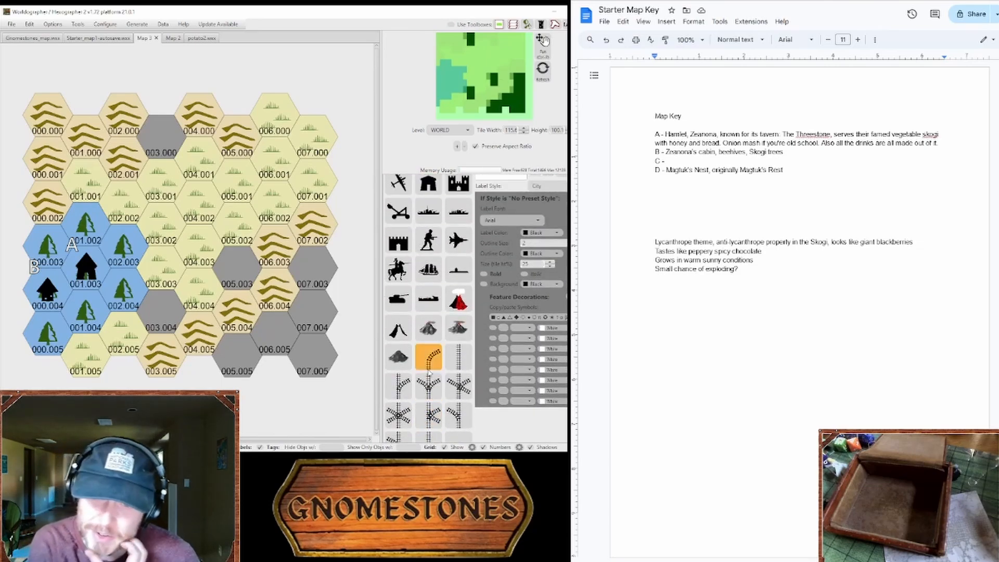
scroll(432, 371, "up", 5)
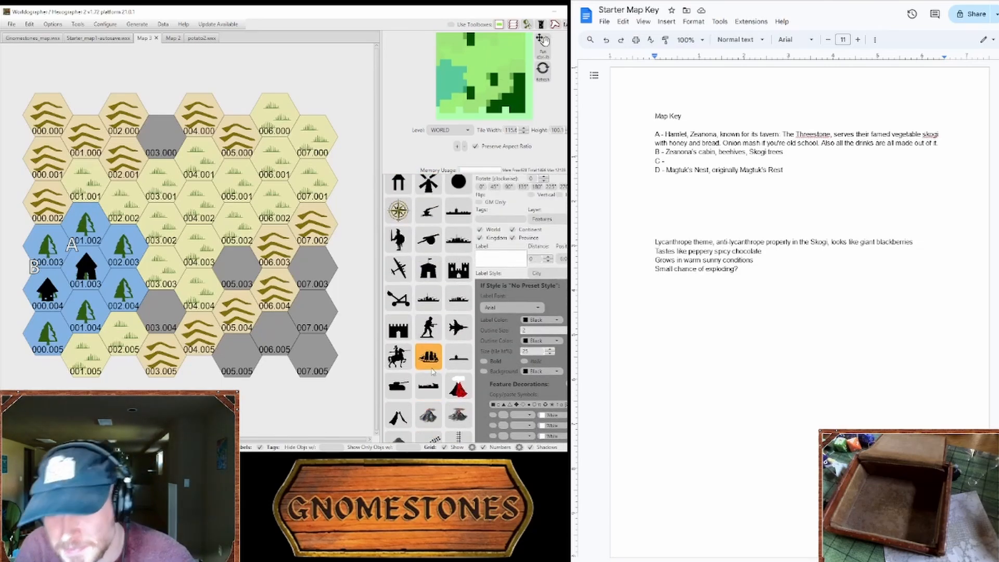
scroll(432, 371, "up", 3)
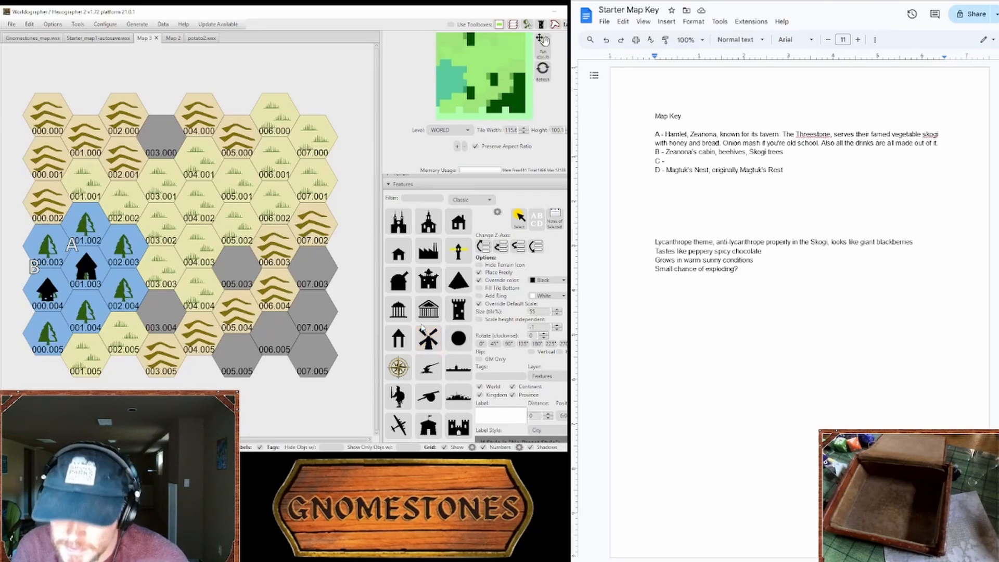
Step: Choose the solid circle feature, enable independent height scaling, and set its height to 26 and its size to 58
scroll(442, 435, "down", 3)
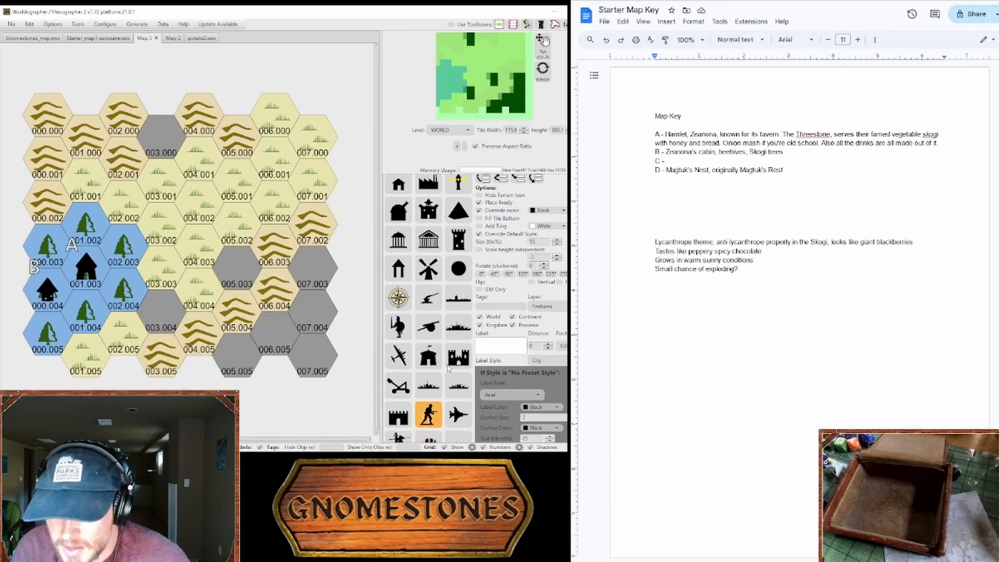
left_click(459, 272)
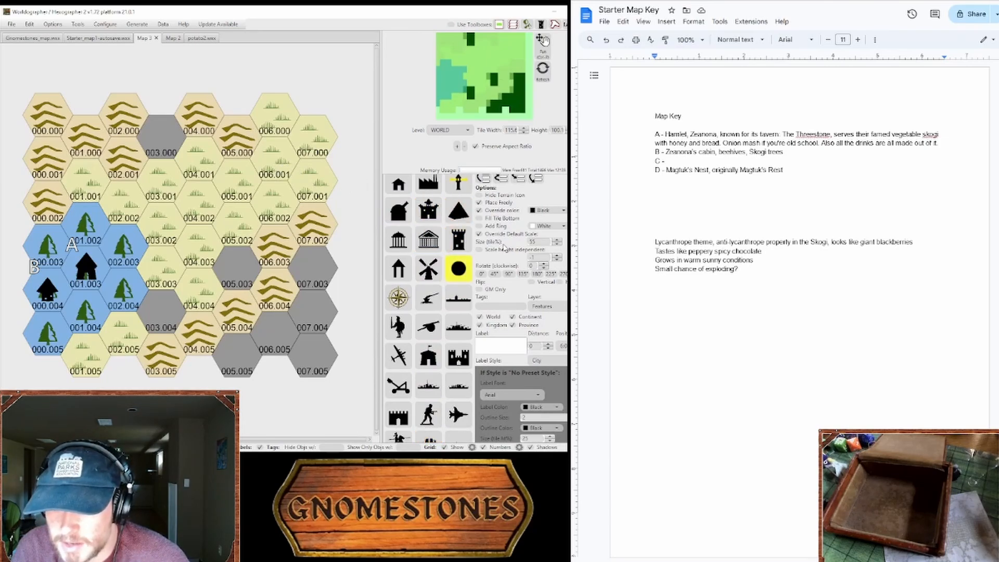
left_click(480, 251)
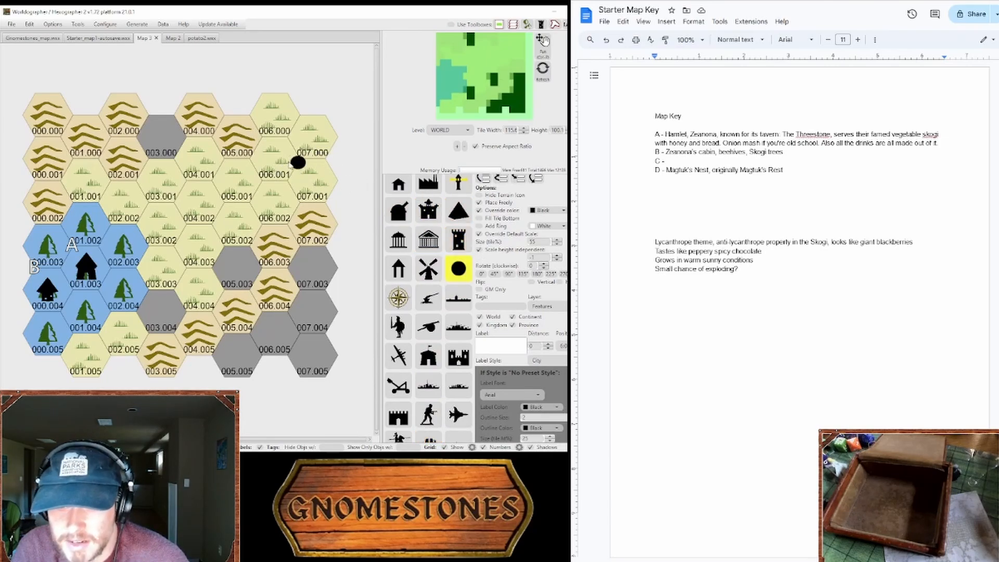
left_click(557, 256)
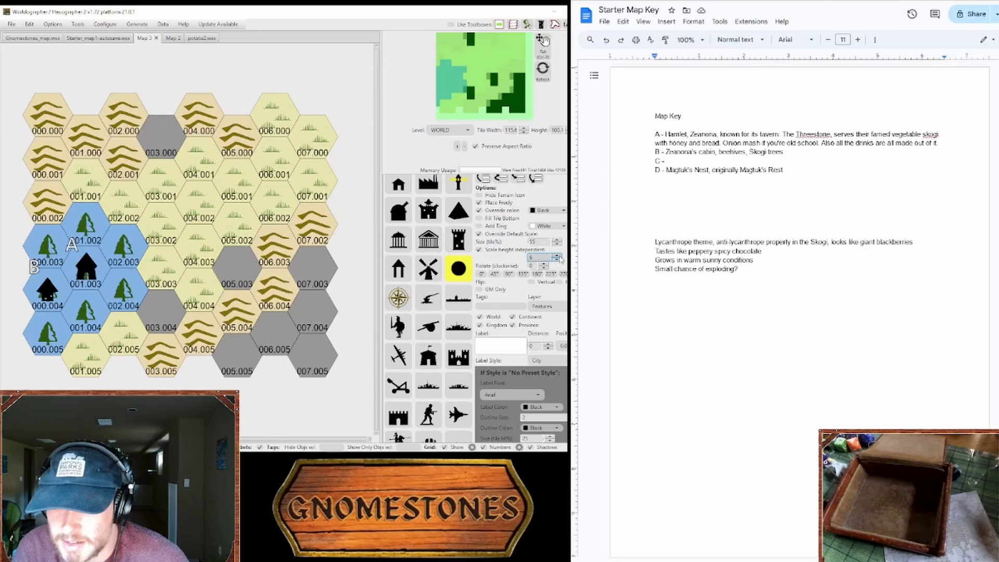
left_click(543, 257)
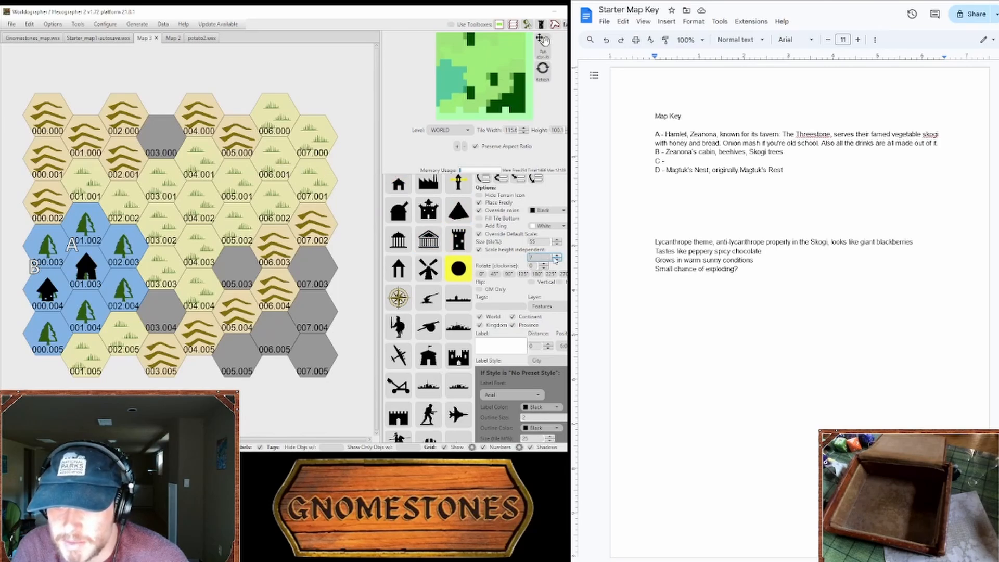
left_click(465, 237)
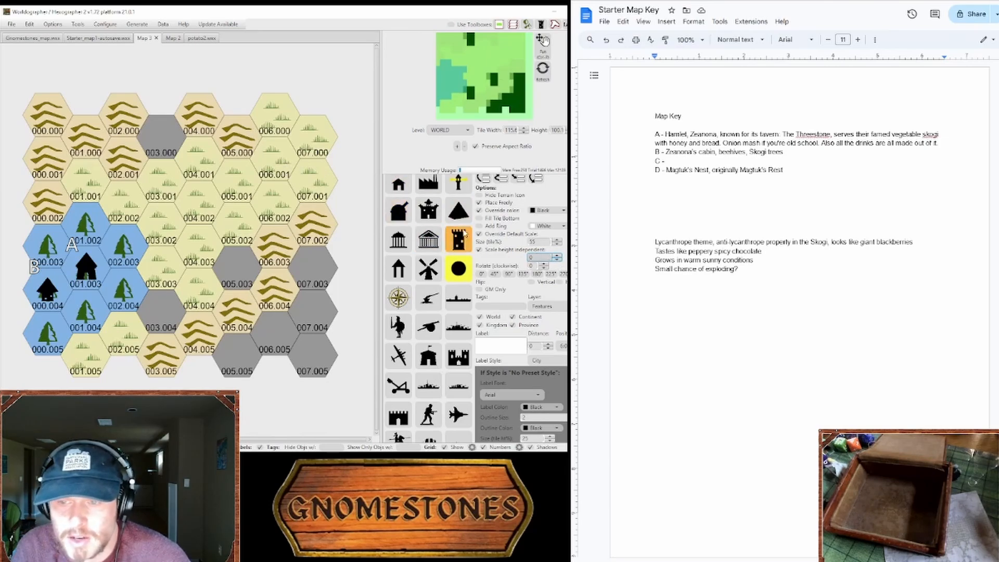
left_click(557, 256)
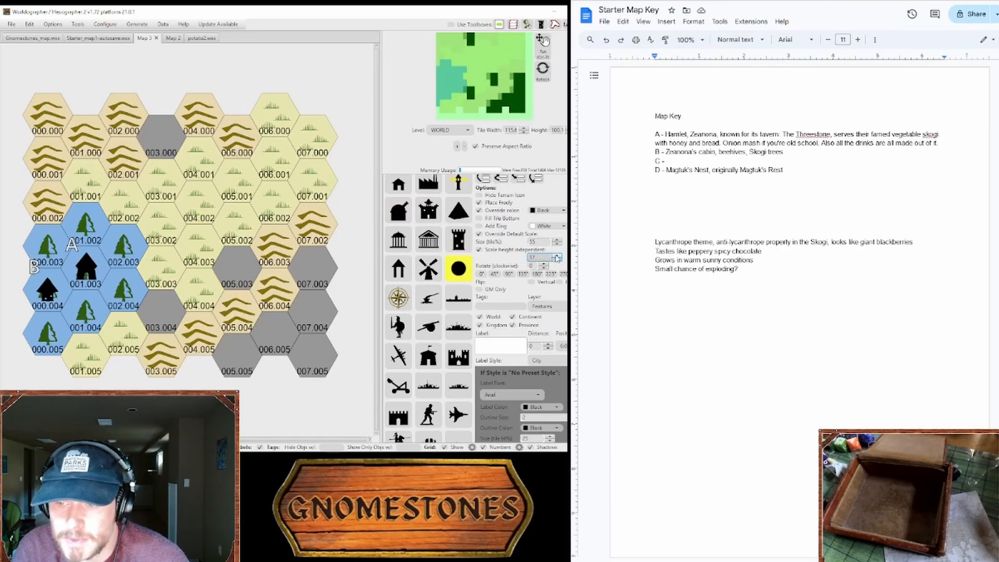
left_click(557, 255)
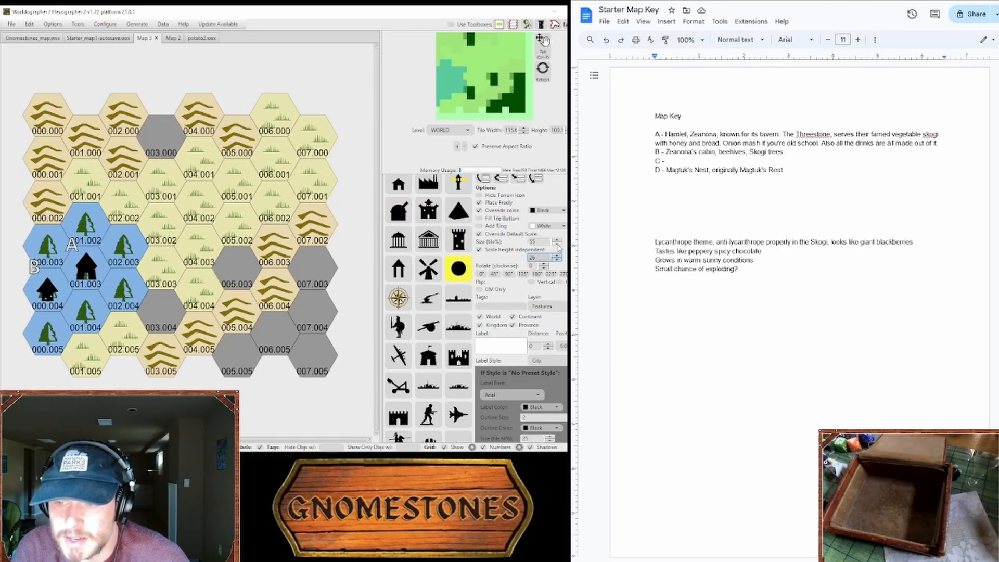
left_click(557, 239)
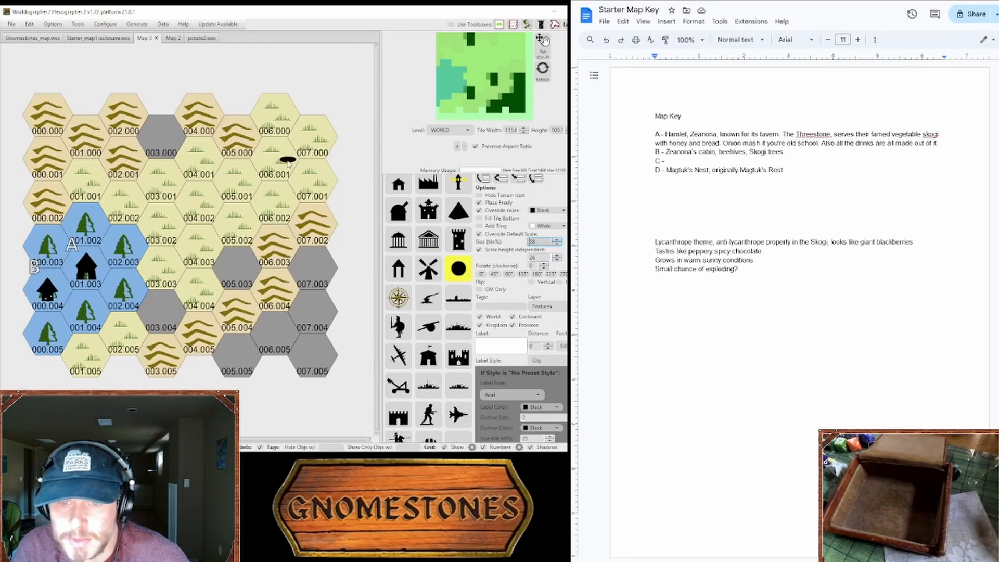
Step: Set the circle feature's independent height to 40 and its size to 70
left_click(557, 257)
left_click(556, 256)
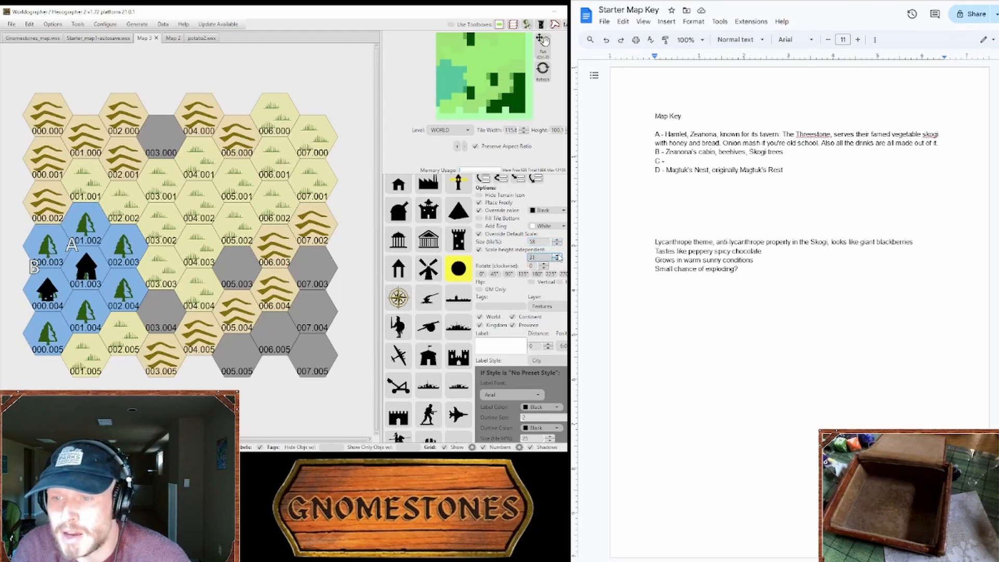
left_click(556, 257)
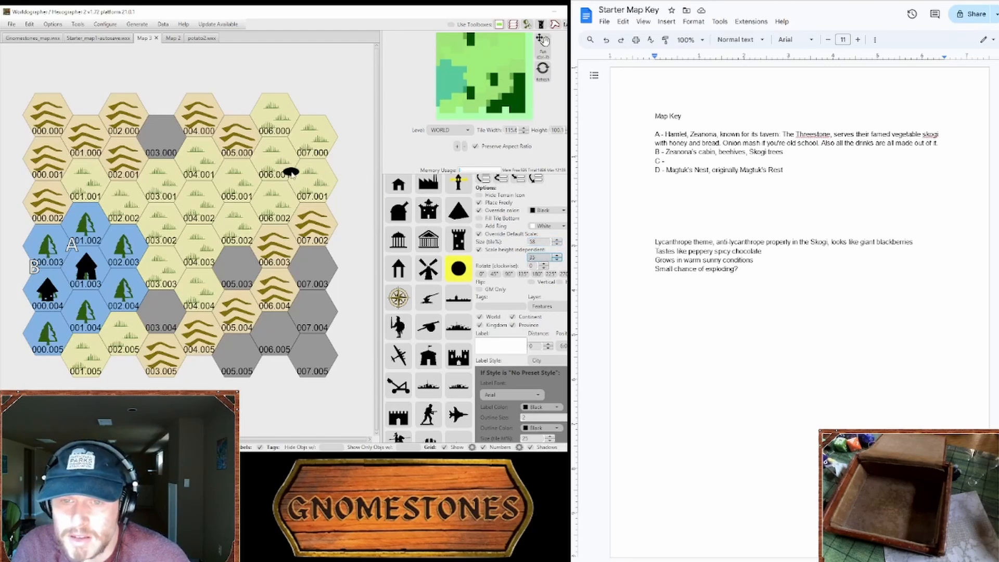
left_click(557, 256)
left_click(557, 256)
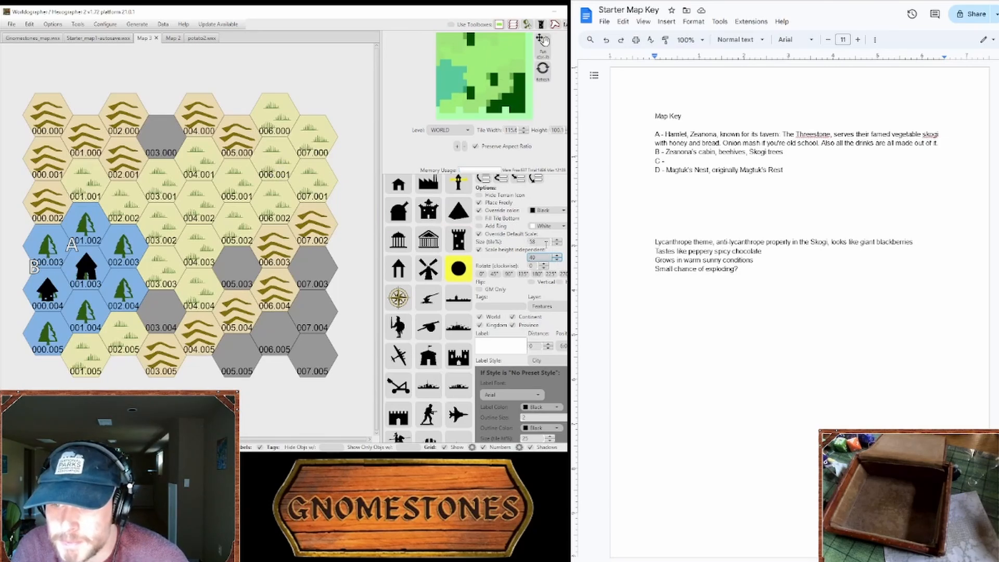
left_click(557, 241)
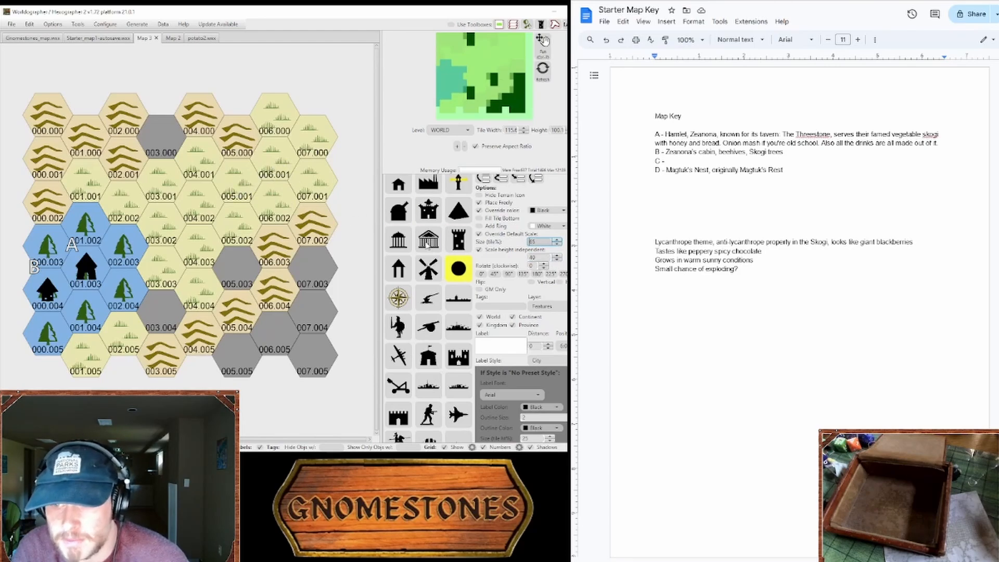
left_click(558, 244)
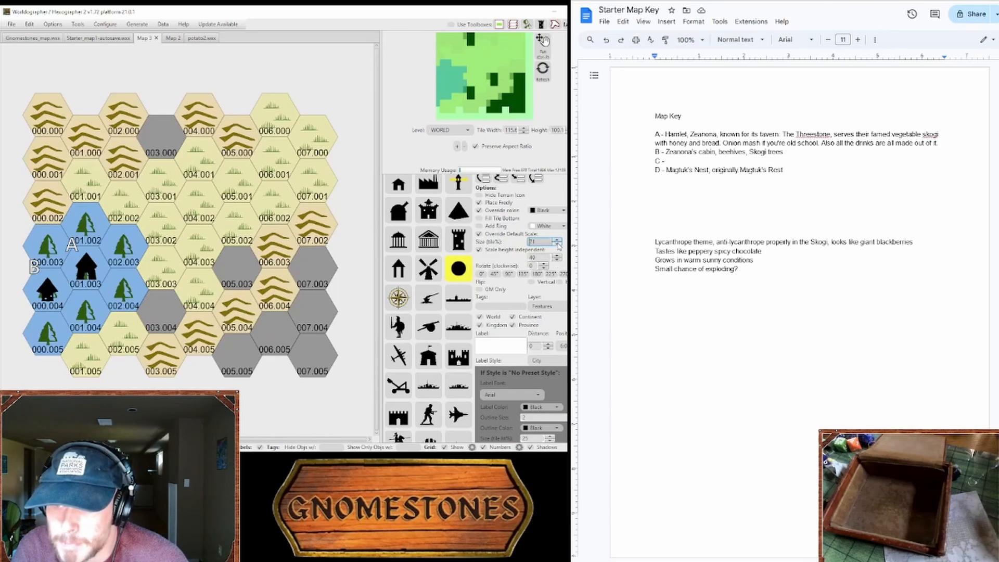
left_click(467, 249)
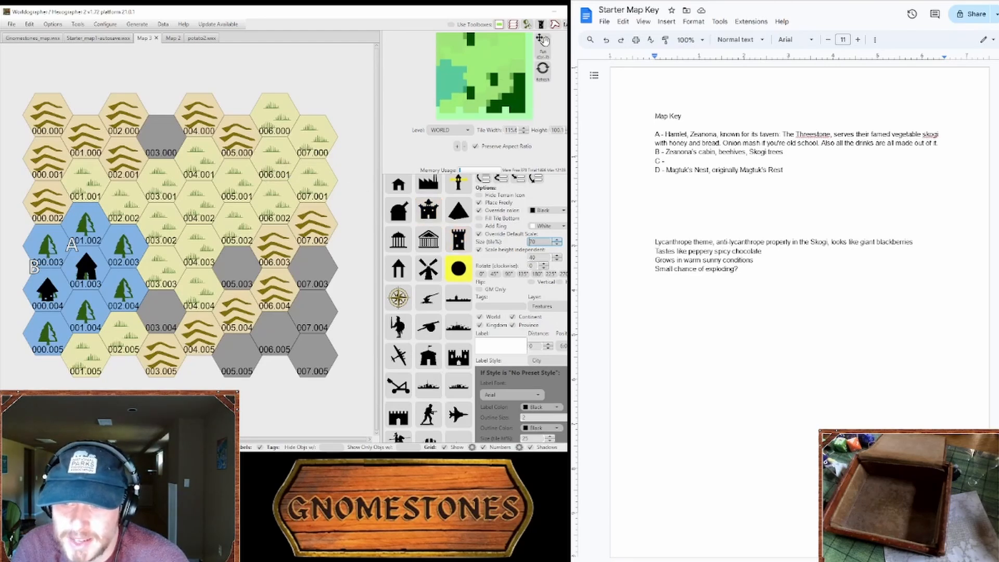
Step: Check the terrain palette and change the circle feature's override color to light blue
scroll(475, 307, "up", 3)
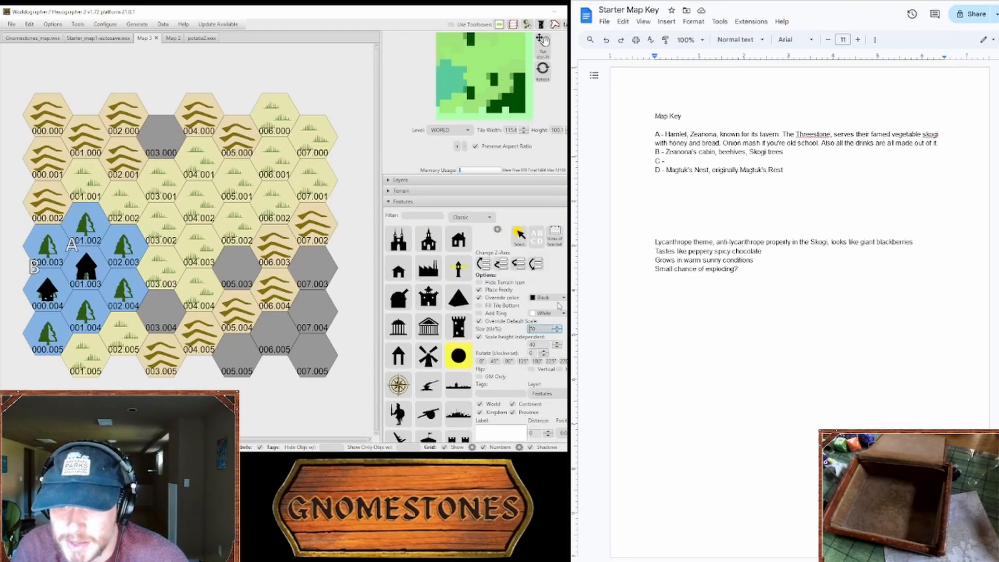
left_click(446, 191)
left_click(448, 193)
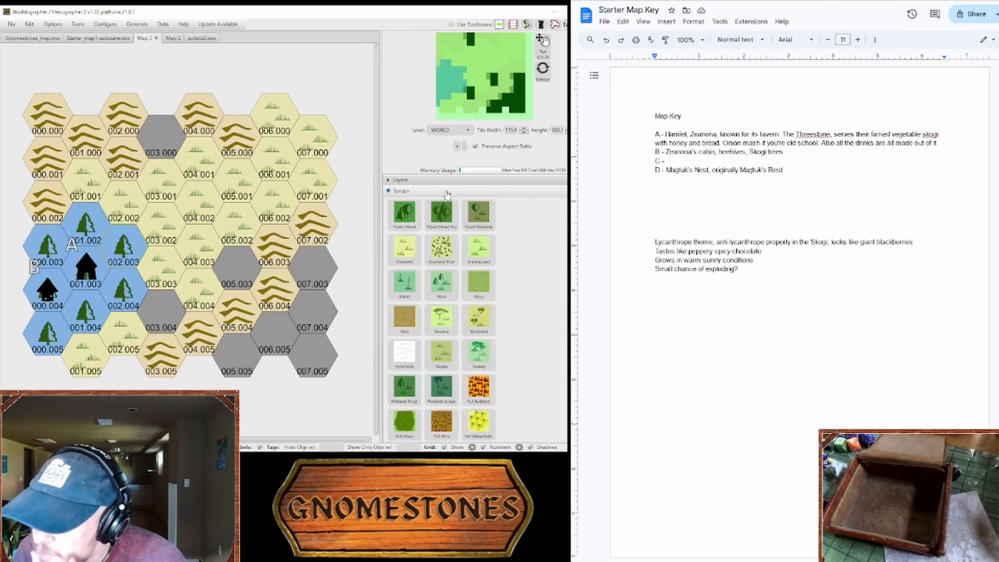
left_click(441, 202)
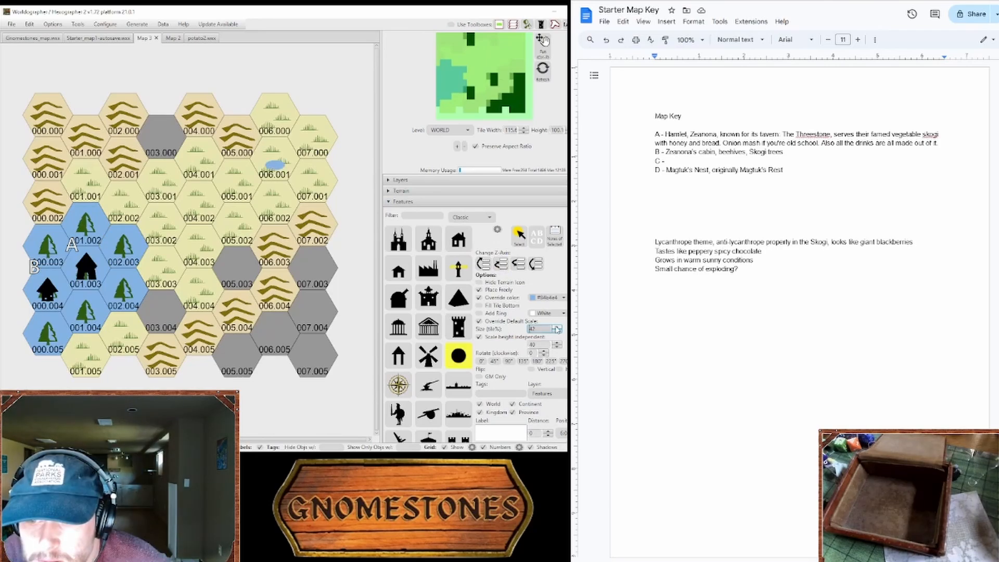
Step: Reduce the circle feature's size to 50 and place a light blue circle on the upper part of the pond in hex 06.001
left_click(557, 331)
left_click(557, 331)
left_click(309, 183)
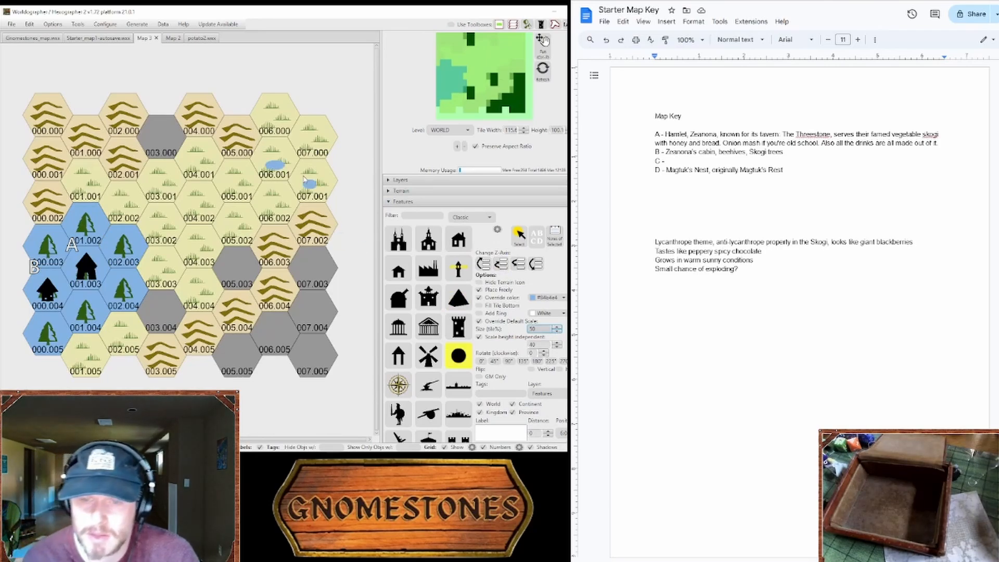
left_click_drag(305, 179, 274, 162)
left_click(274, 160)
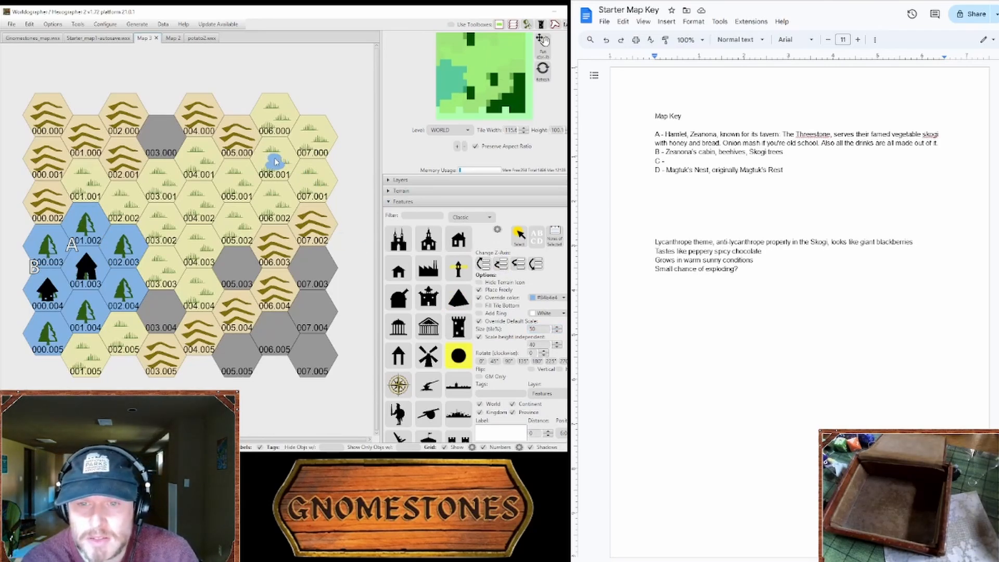
Step: Reduce the circle feature's size to 36 and add a smaller circle at the top of the pond in hex 06.001
left_click(557, 332)
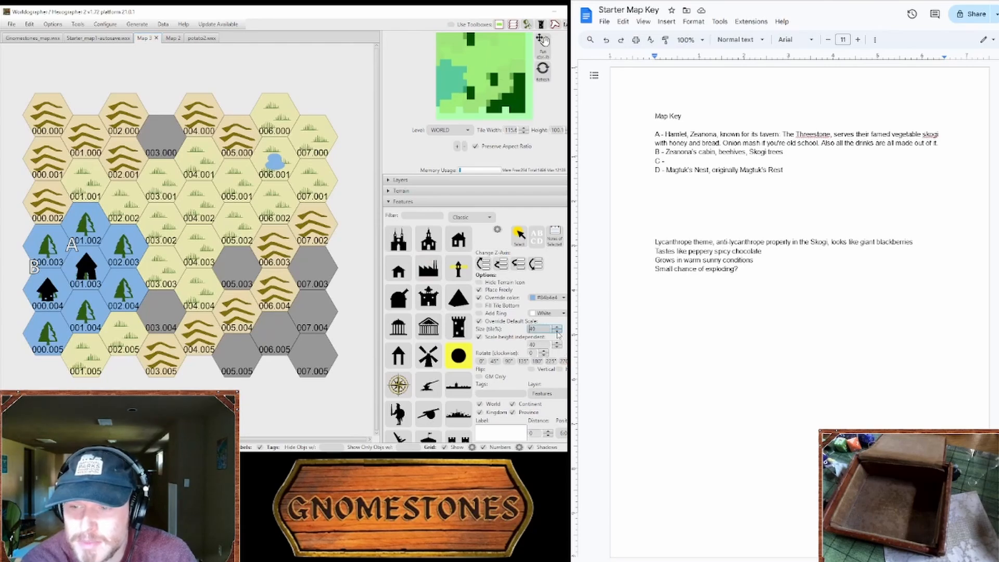
left_click(557, 332)
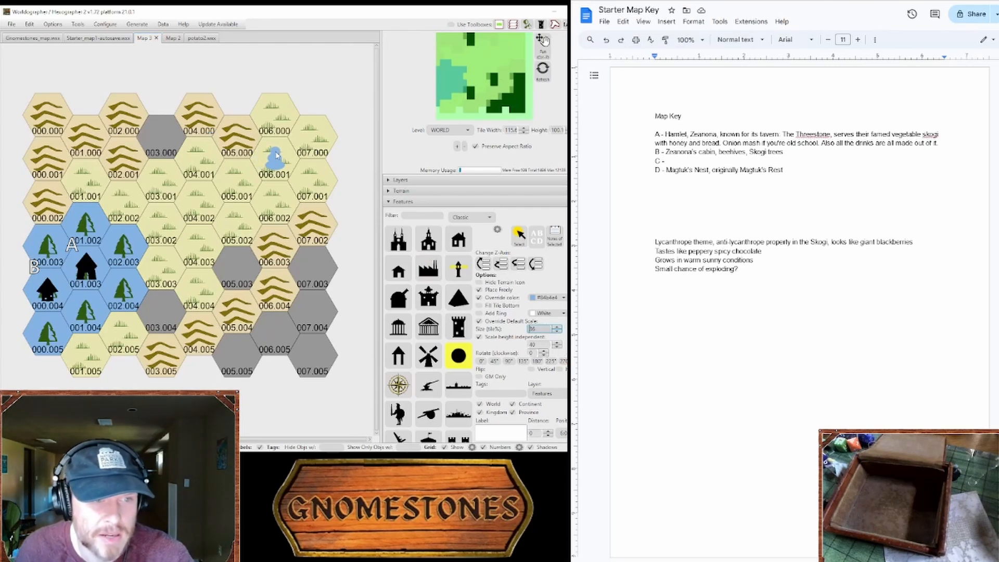
left_click(276, 155)
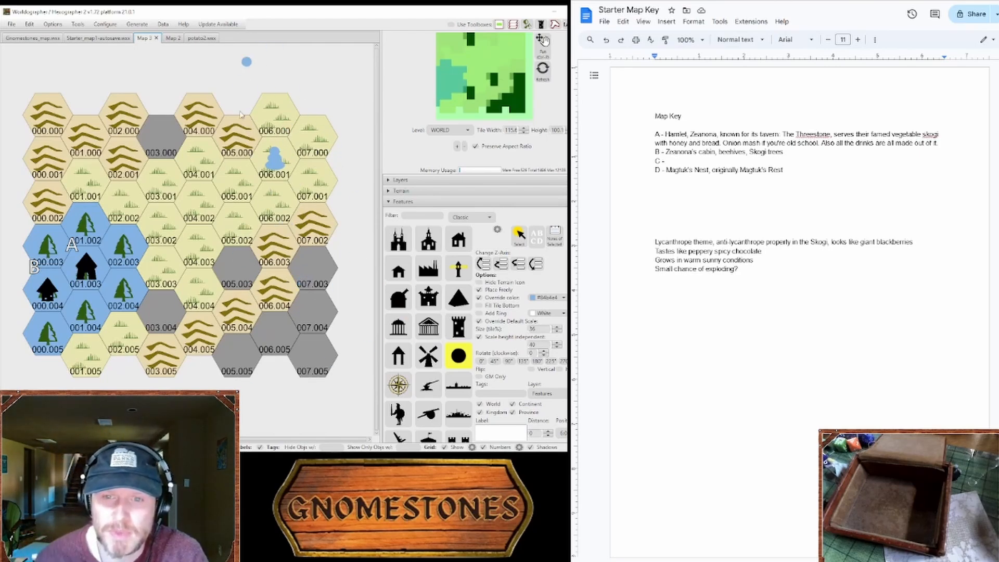
Step: Extend map key entry D after "Rest" with ", a paper wasp's nest-like building"
left_click(772, 249)
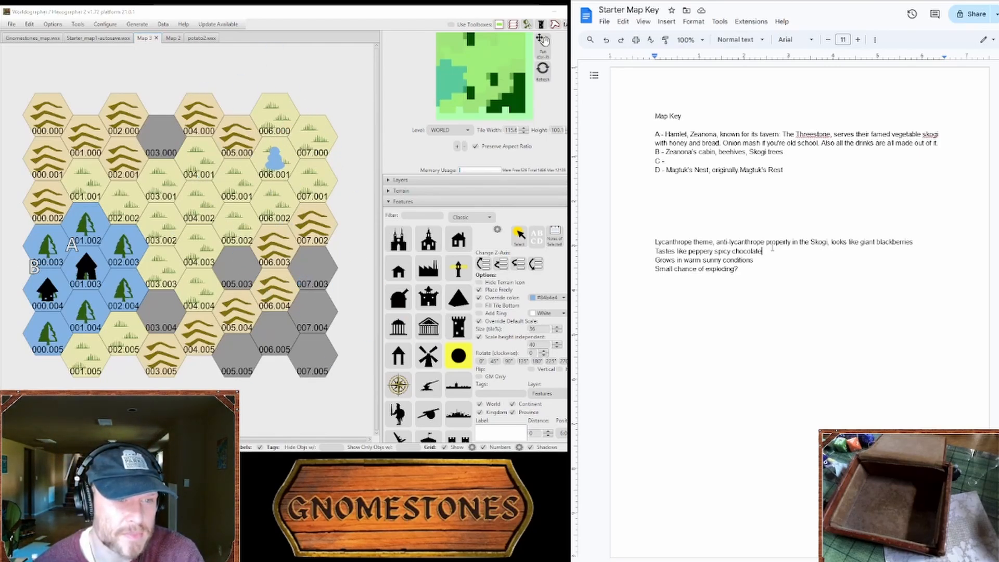
left_click(806, 169)
type(", a")
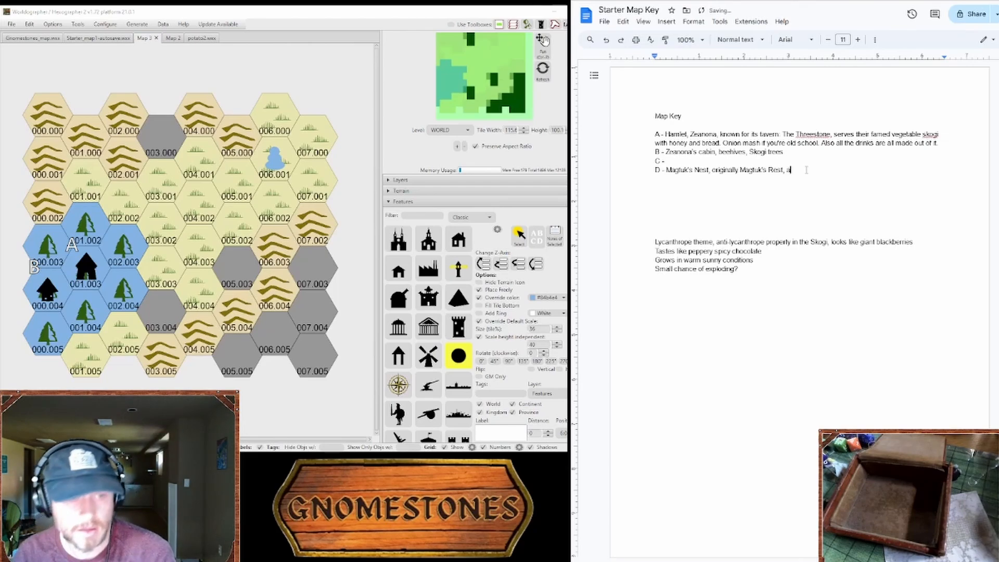
type(" paper ")
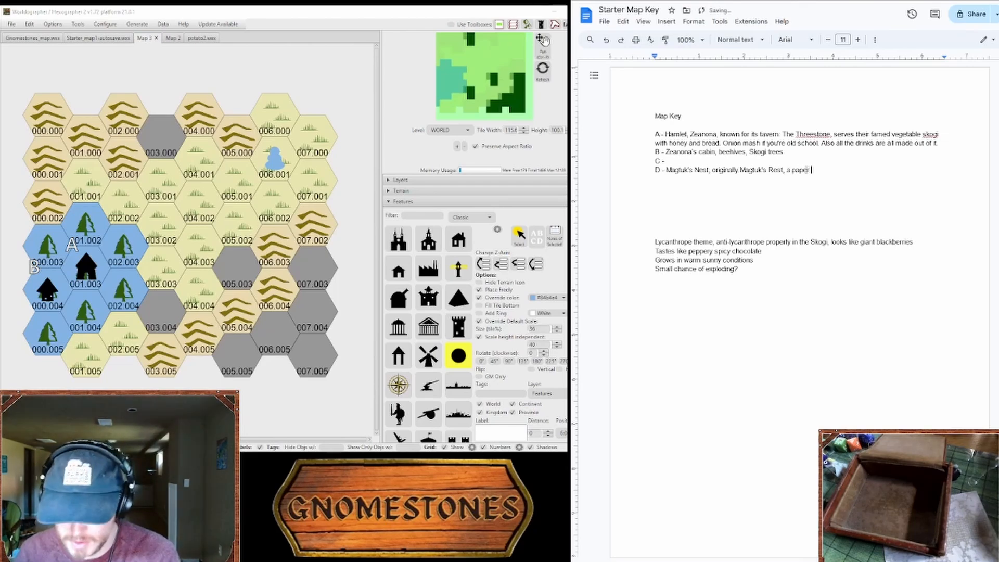
type("wast's nest ")
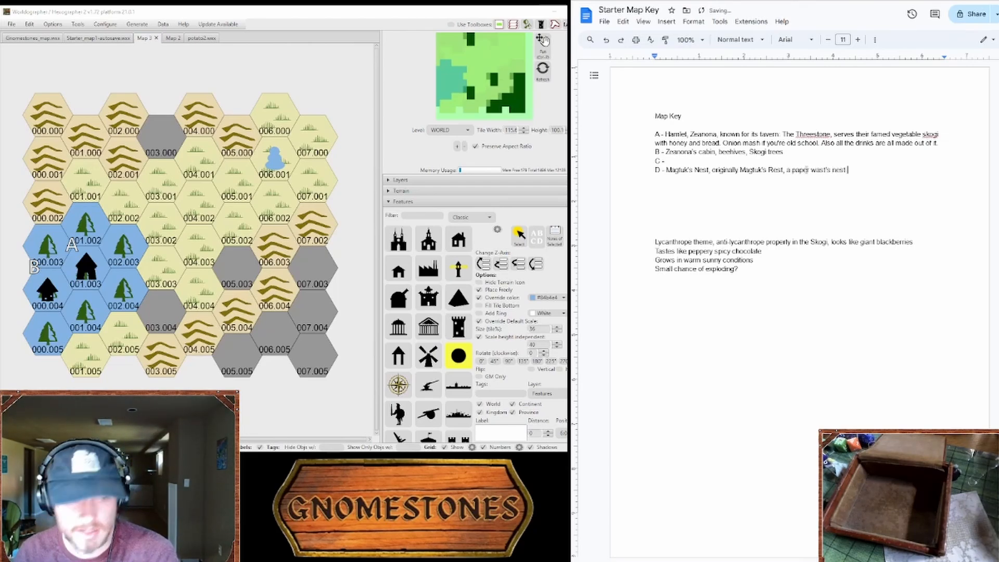
type("like building")
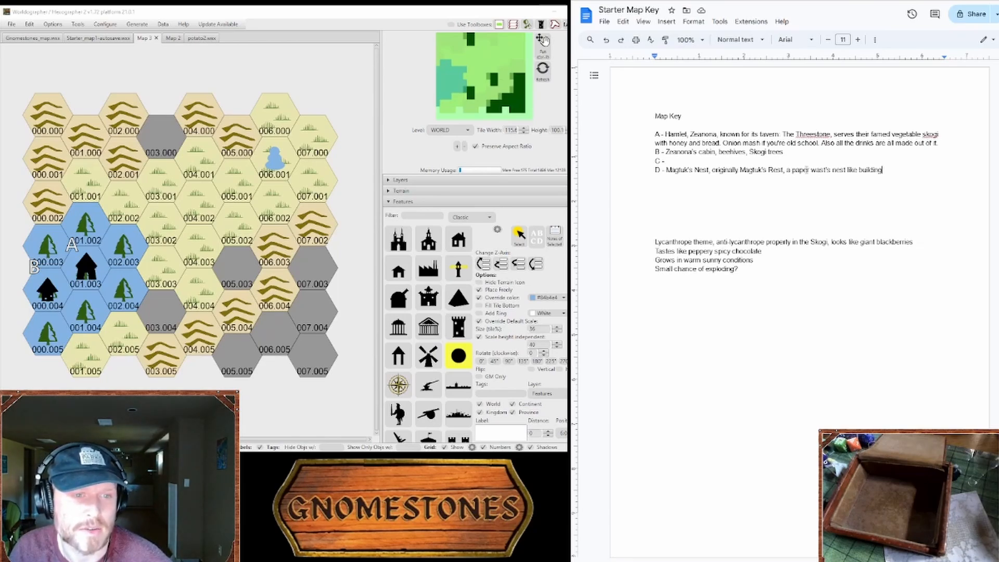
Step: Continue entry D with ", made of azure forest trees. Ostensibly used to export pulp and paper"
type(", made of ")
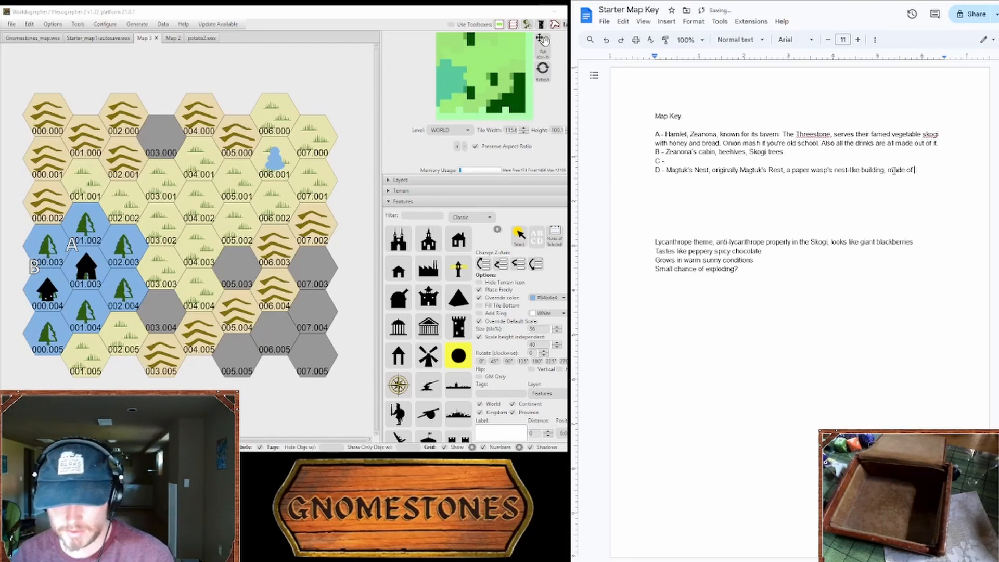
type("azure")
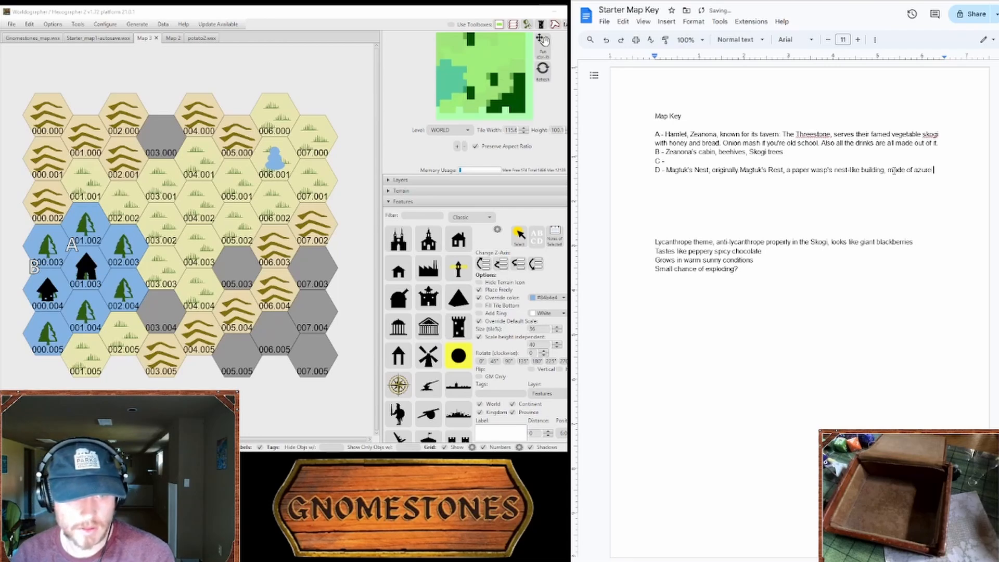
type(" forest t")
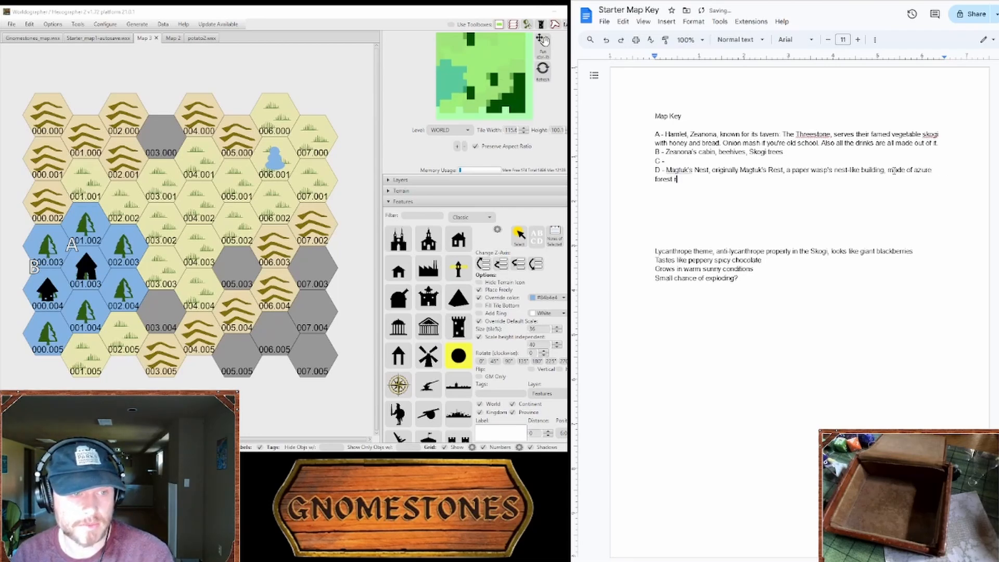
type("rees. Ostensibly used to export ")
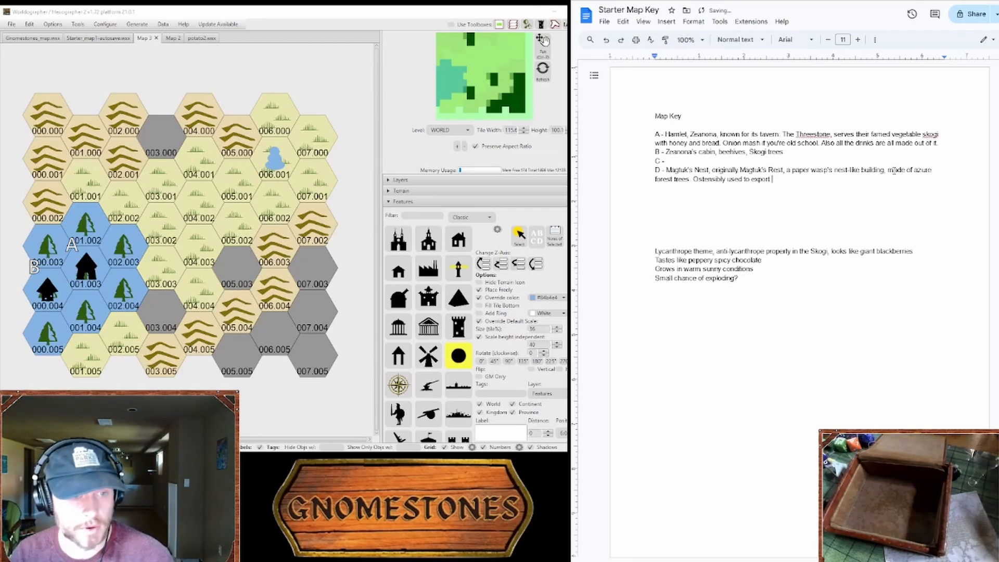
type("pulp and")
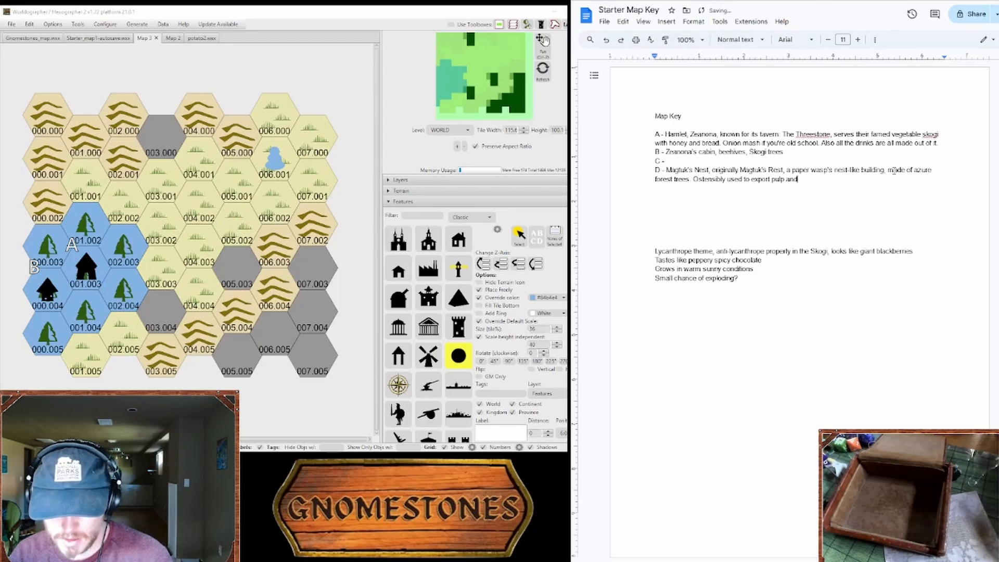
type(" paper for ")
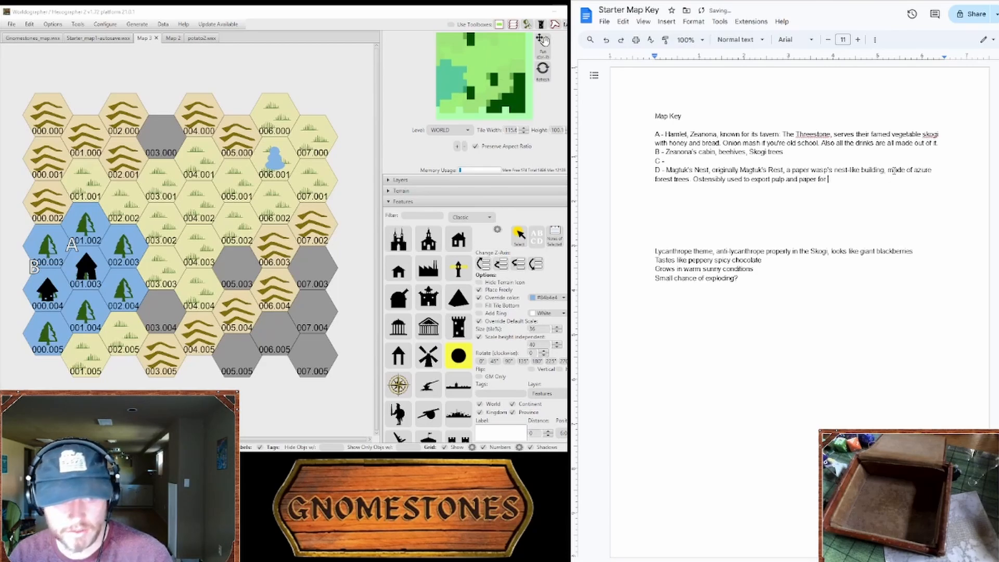
type("p")
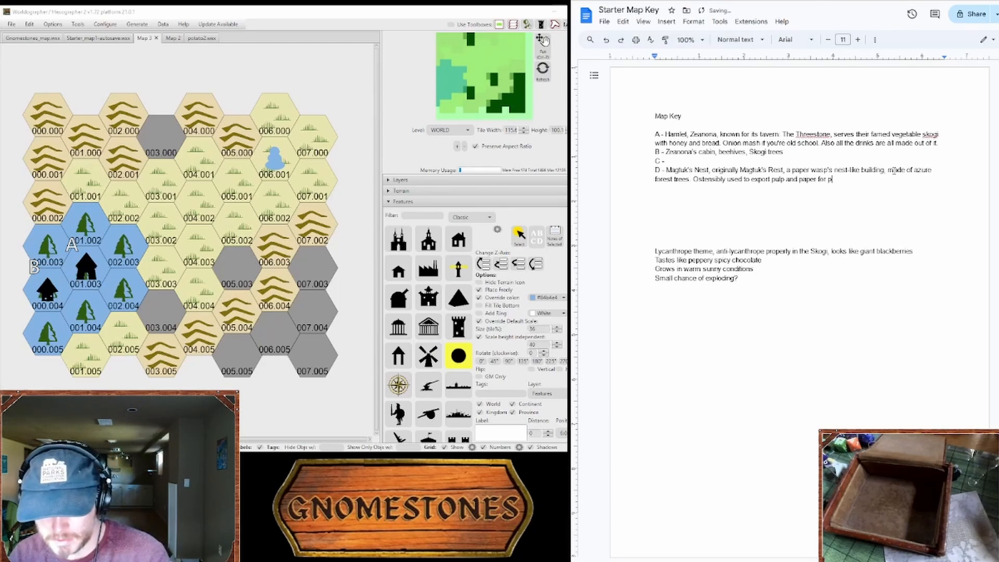
type("archment")
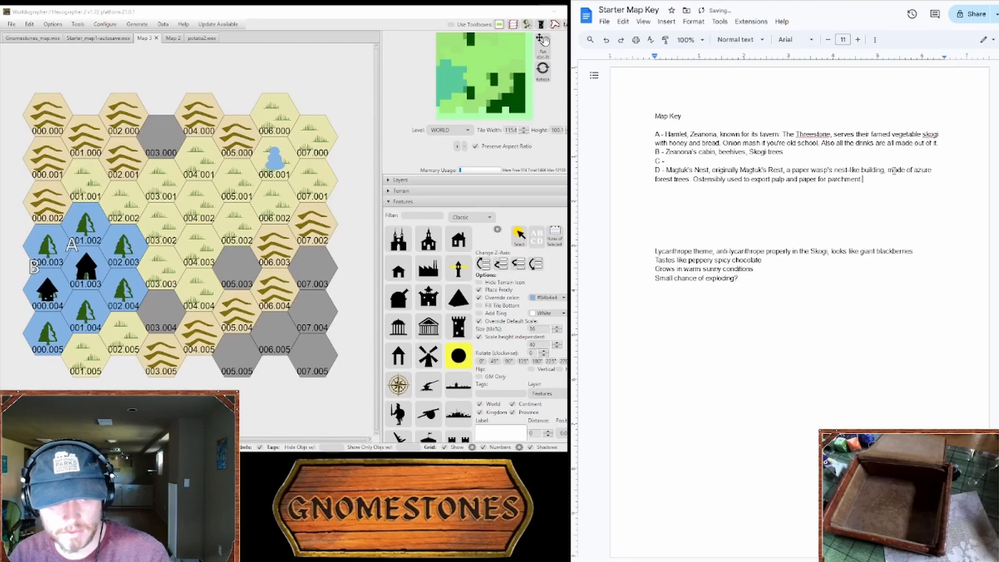
type(" to be use")
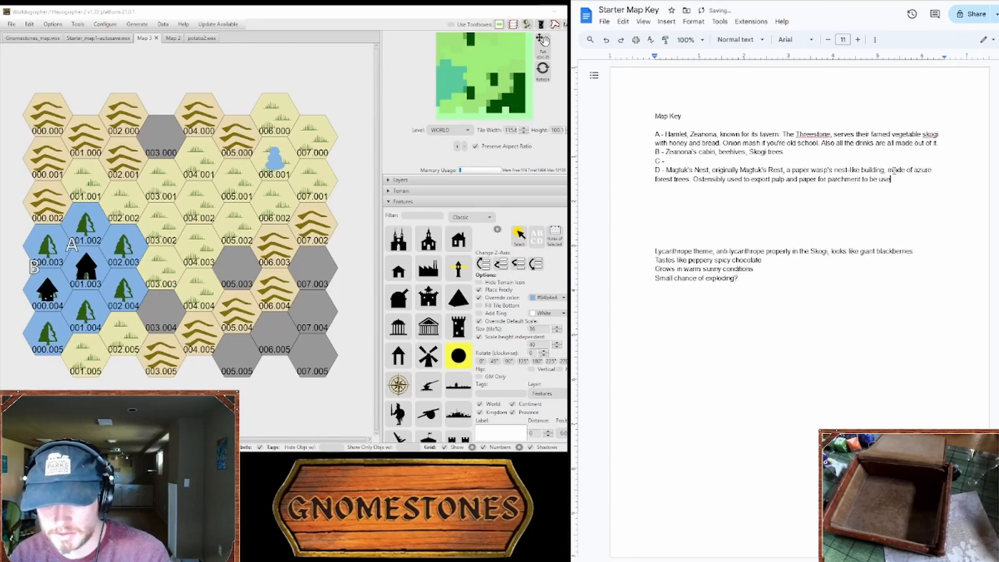
type("d in the realm")
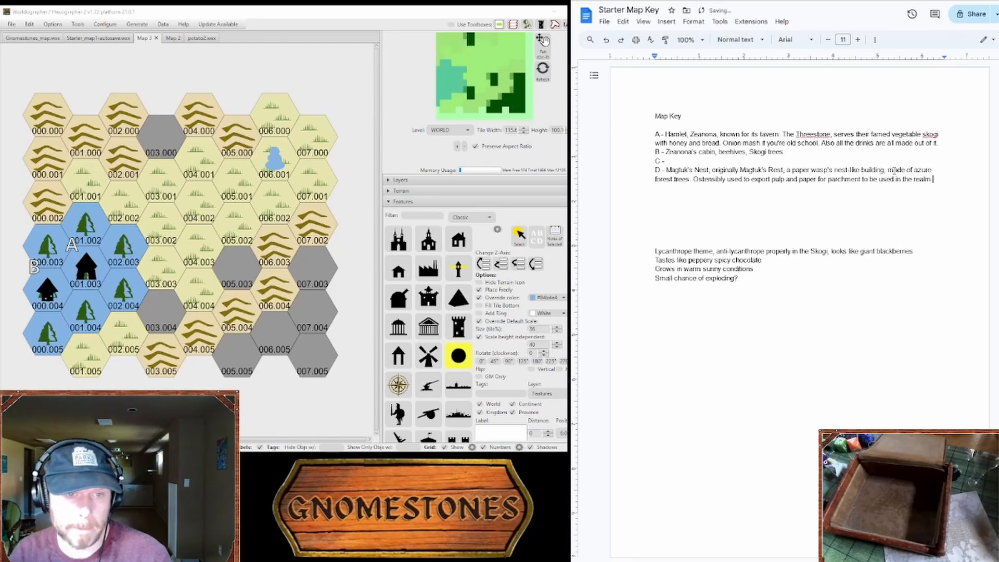
type(", but this ")
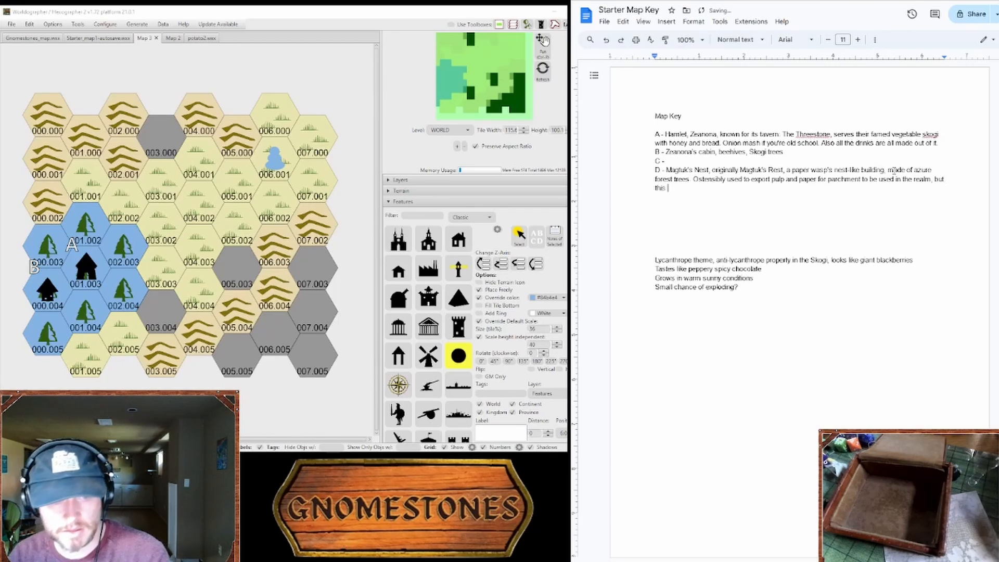
type("is just a ")
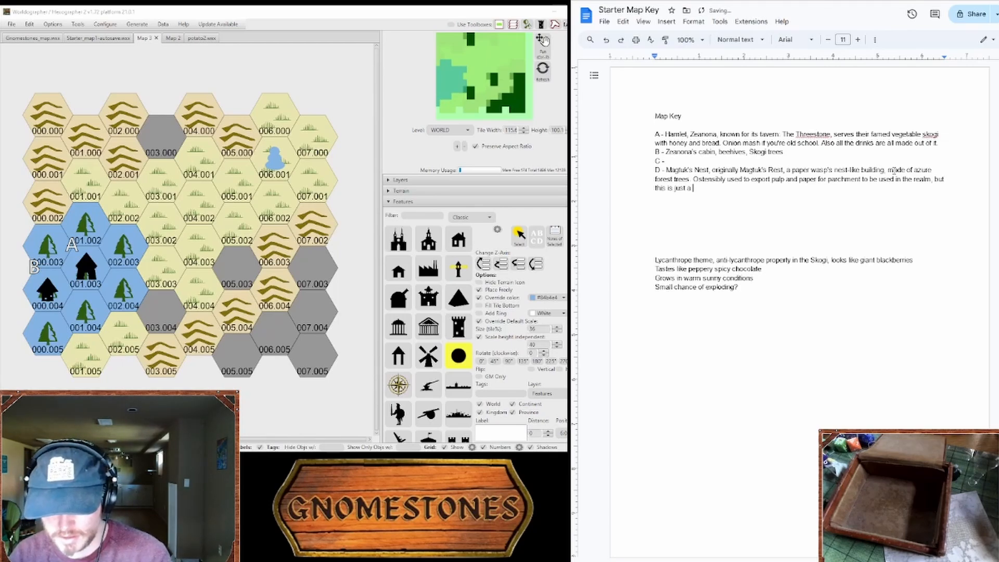
type("front. Instead, the")
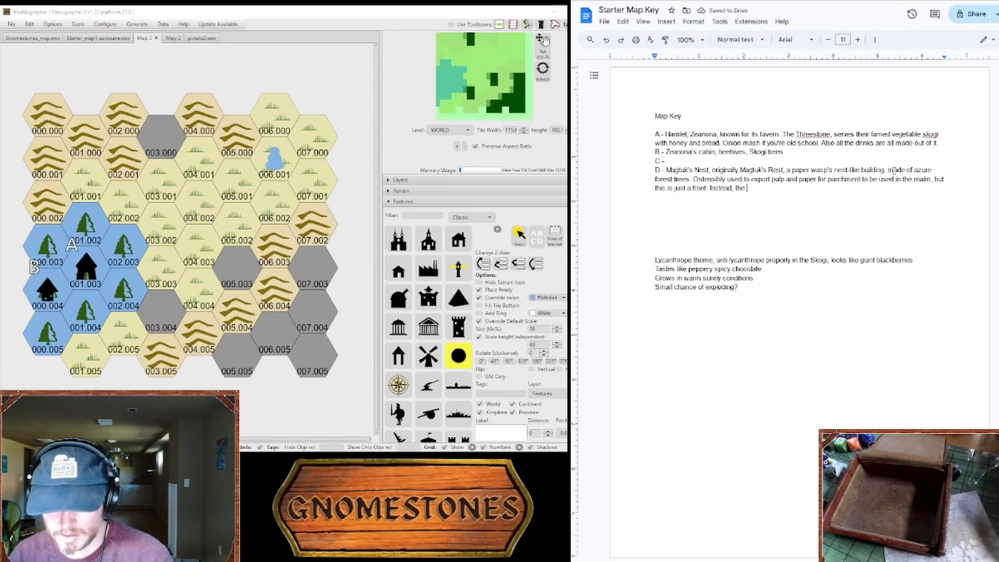
type(" nest conceals an")
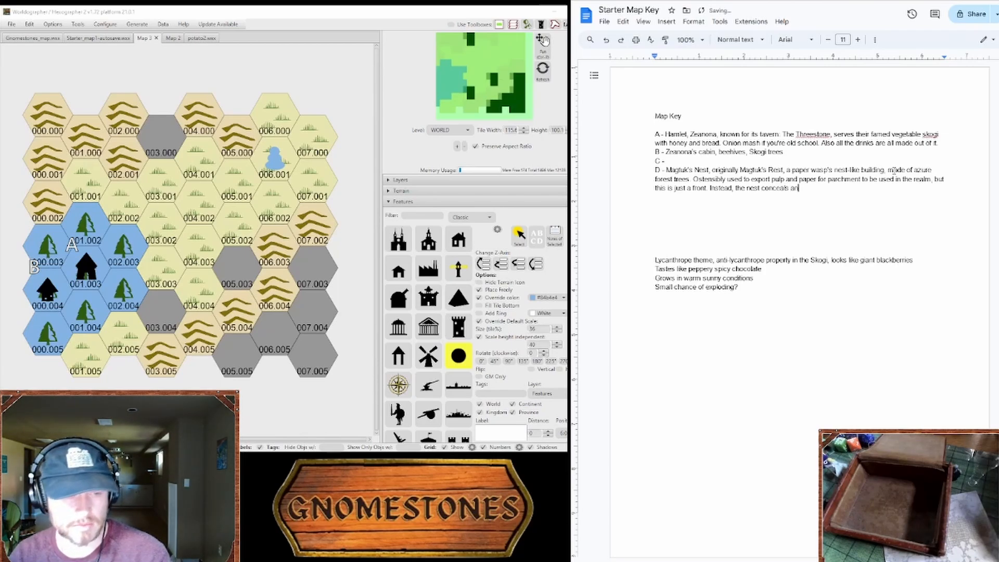
type("cient an")
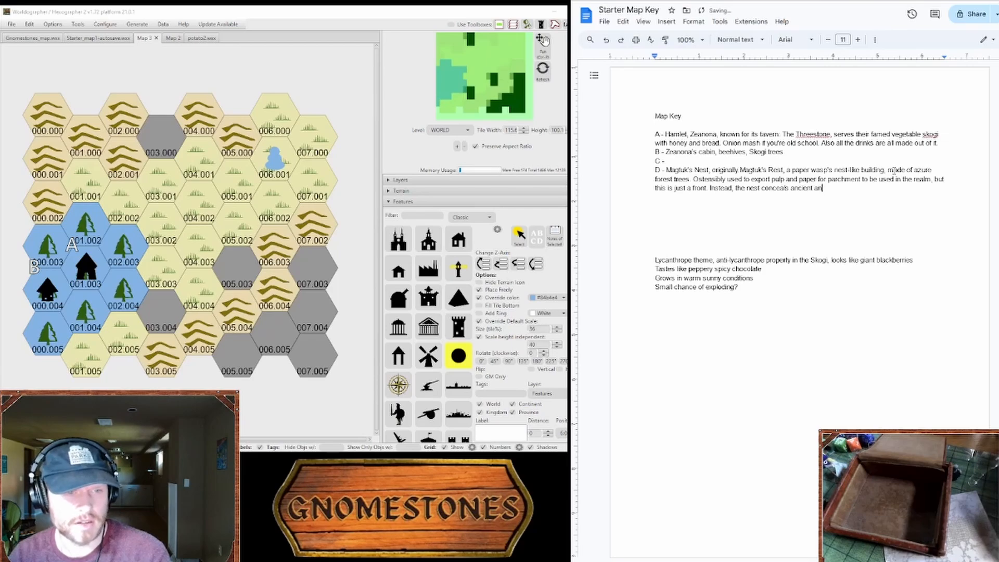
type("d nef")
type("fari")
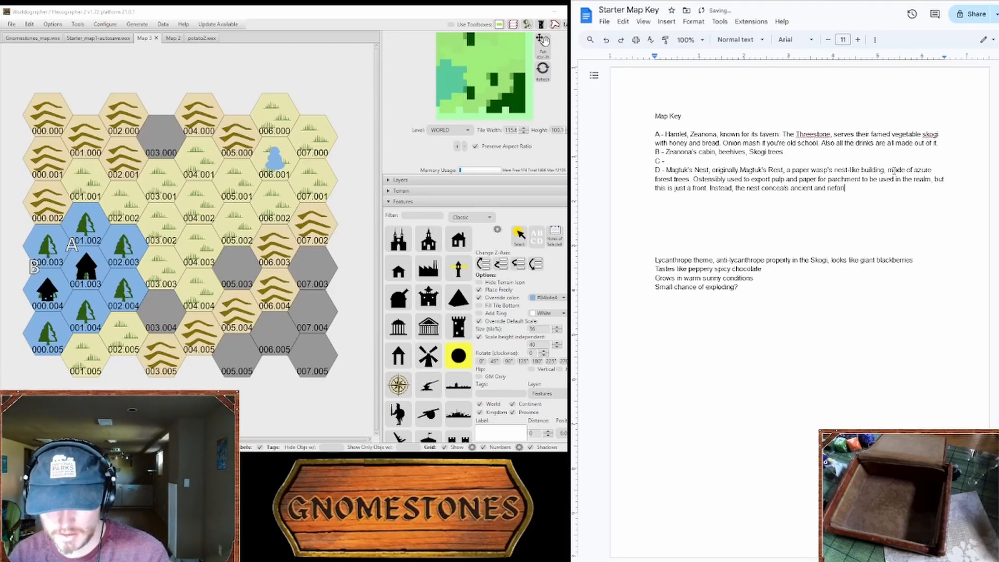
type("ous secret and suspicious plots. Player's wil")
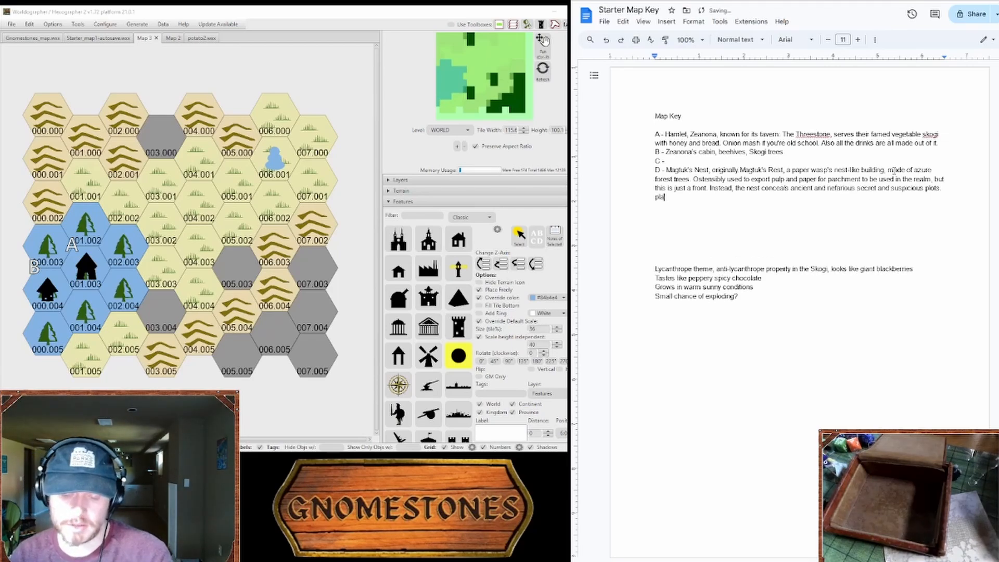
type("l")
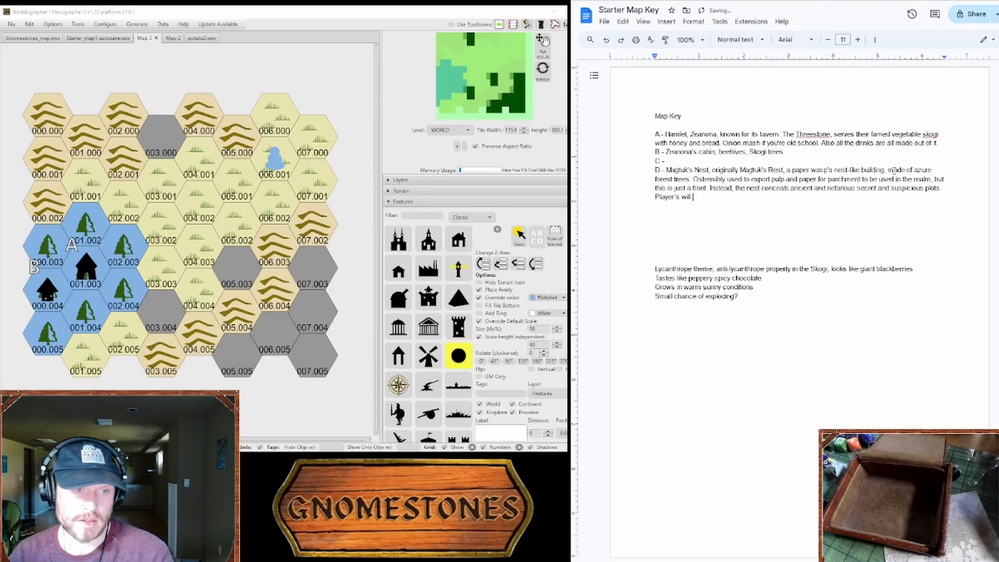
Step: Continue entry D with "nest conceals ancient and nefarious secret and suspicious plots. Players will"
key("BackSpace")
key("BackSpace")
key("BackSpace")
key("BackSpace")
key("BackSpace")
key("BackSpace")
key("BackSpace")
key("BackSpace")
type("s will ")
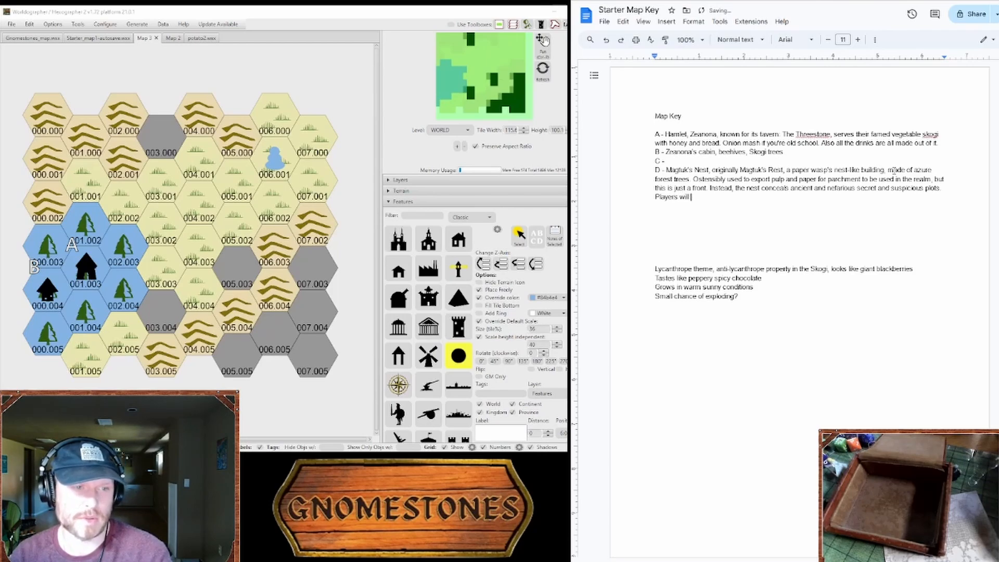
type("learn that ")
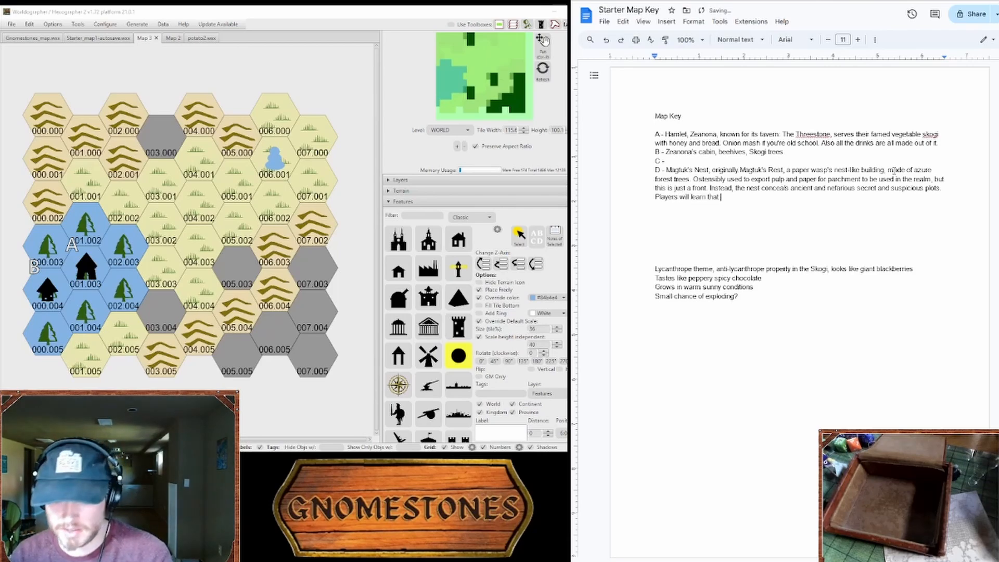
type("the paper")
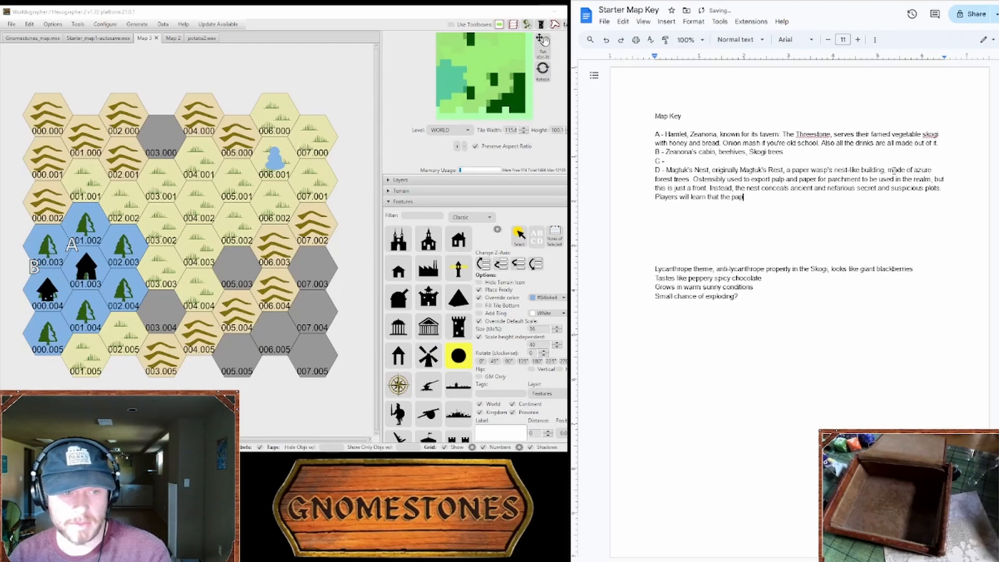
Step: Continue entry D with "learn that this type of paper is no good for writing on, and will wonder why the place is the way"
key("BackSpace")
key("BackSpace")
key("BackSpace")
key("BackSpace")
key("BackSpace")
key("BackSpace")
key("BackSpace")
type("is type of paper is no good for writing on, and will wonder why the place is the way it io")
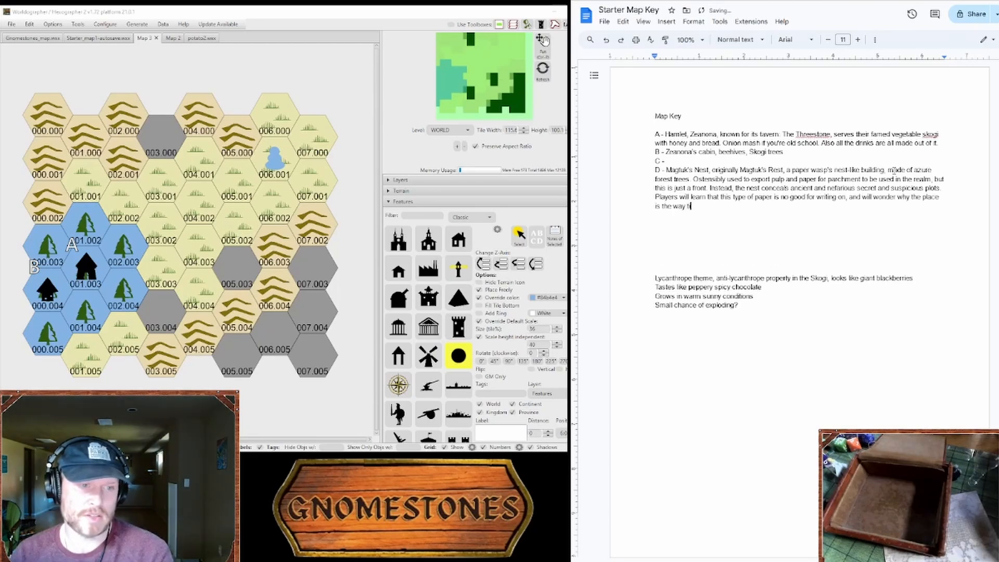
type("s")
Step: Complete the last sentence of entry D so that it ends with "the way it is."
key("BackSpace")
key("BackSpace")
key("BackSpace")
type("it ios")
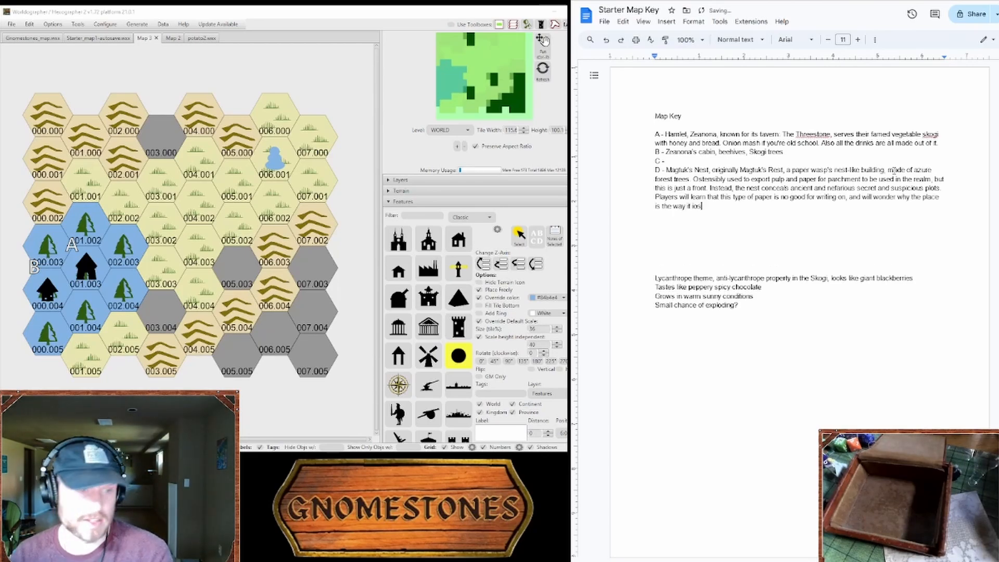
key("BackSpace")
key("BackSpace")
type("s")
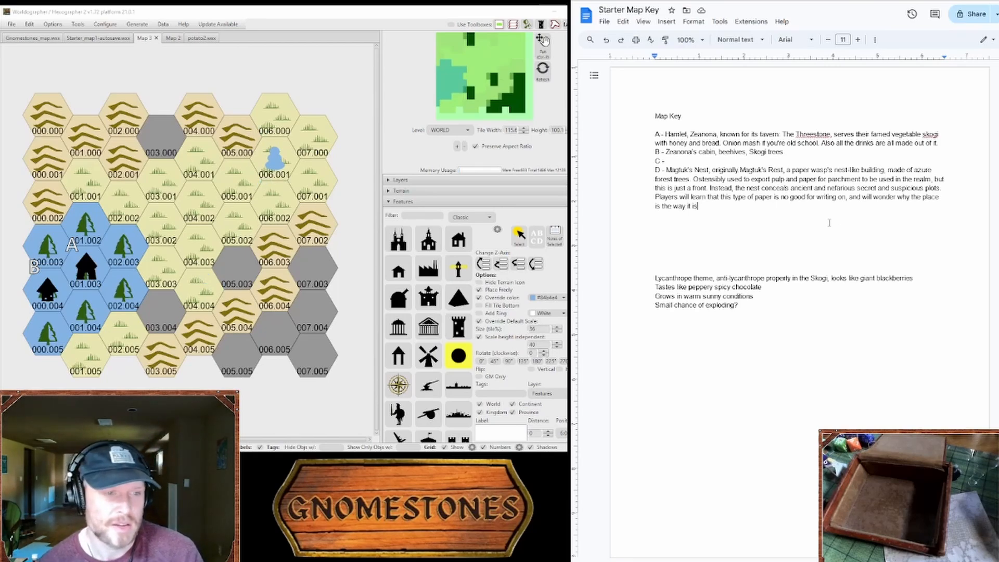
type(". ")
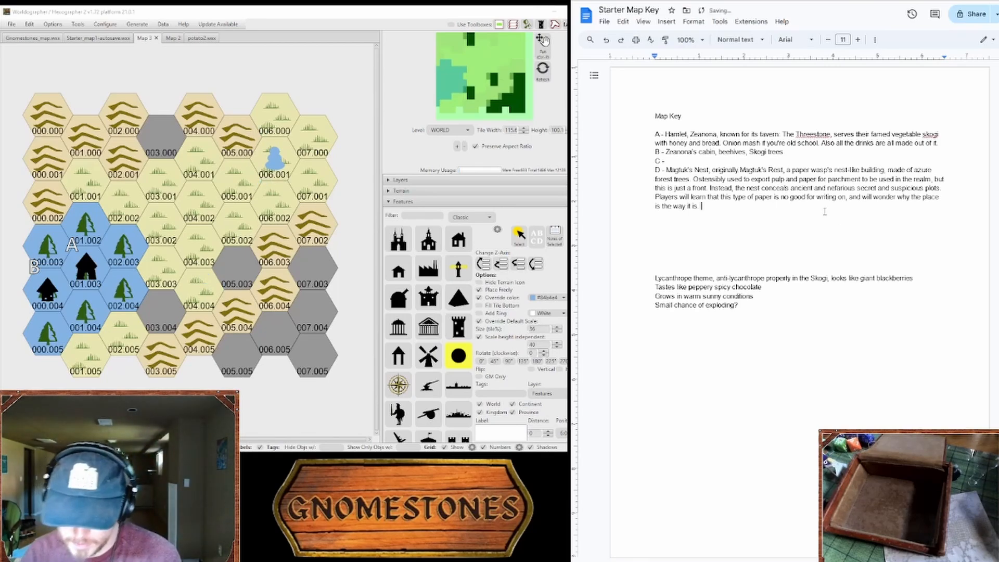
type("Guar")
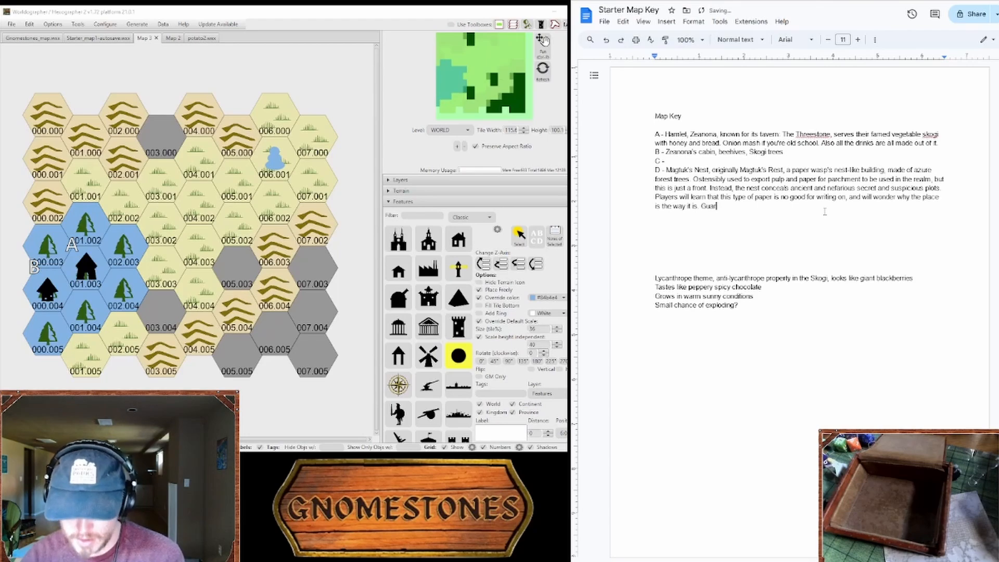
type("ds and employed")
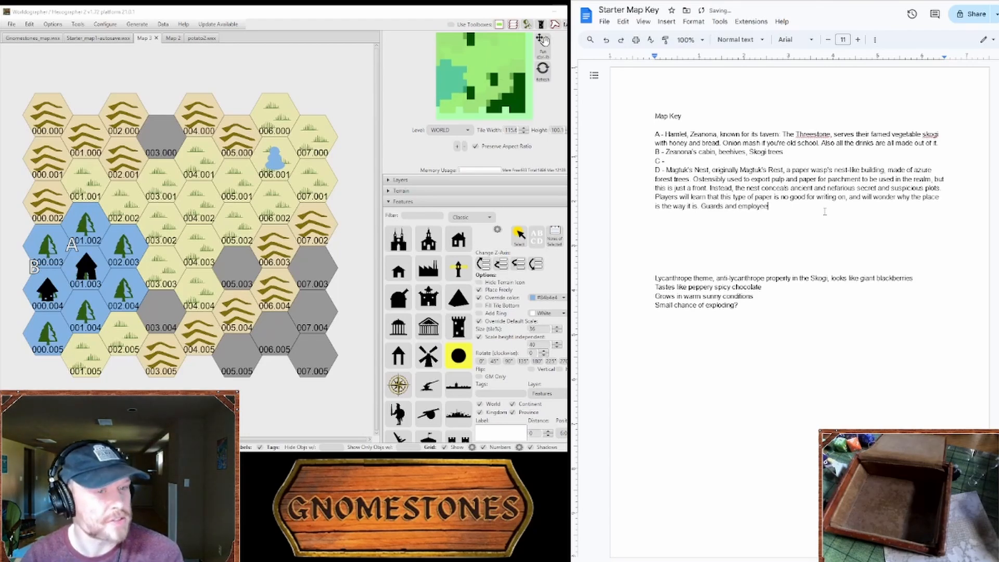
Step: Continue entry D with "Guards and workers have gone missing from the Nest,"
key("BackSpace")
type("es have gone")
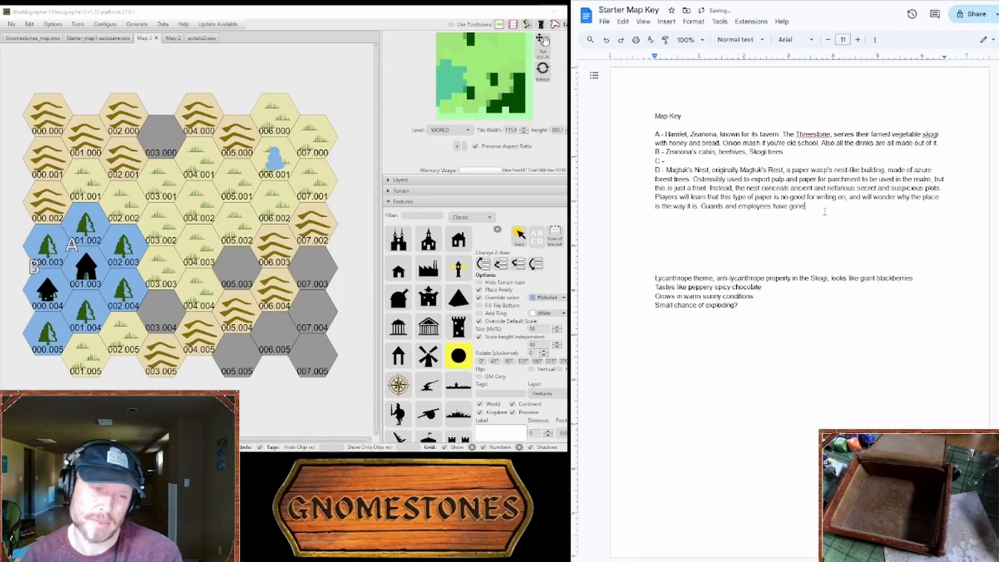
key("BackSpace")
key("BackSpace")
key("BackSpace")
key("BackSpace")
key("BackSpace")
key("BackSpace")
key("BackSpace")
key("BackSpace")
key("BackSpace")
key("BackSpace")
key("BackSpace")
key("BackSpace")
key("BackSpace")
key("BackSpace")
key("BackSpace")
key("BackSpace")
key("BackSpace")
key("BackSpace")
key("BackSpace")
type("w")
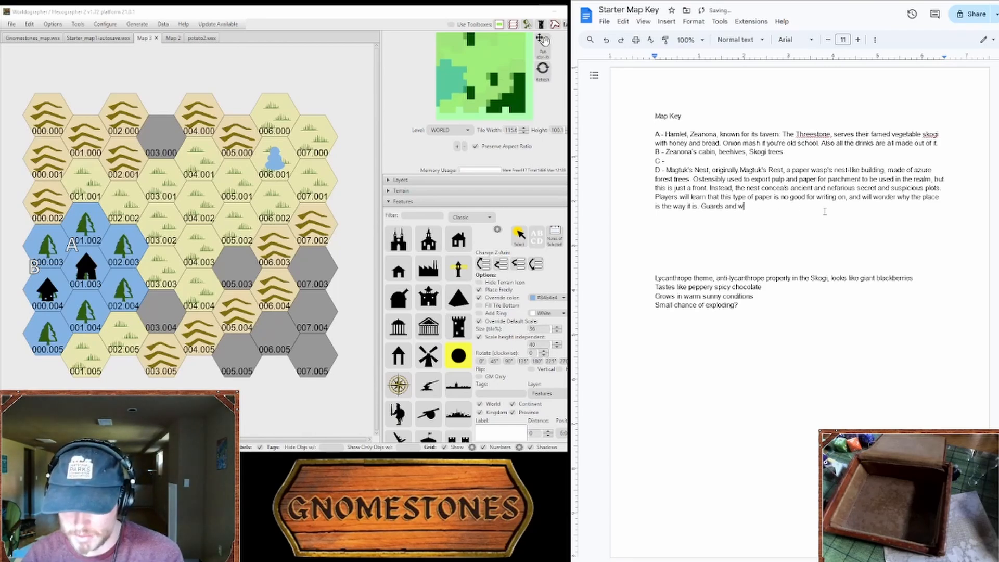
type("orkers have ")
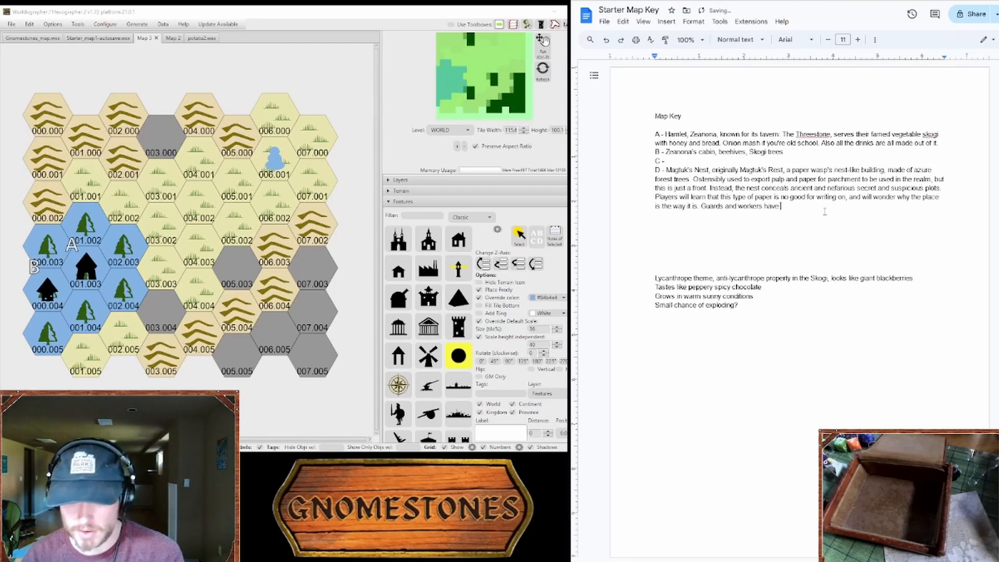
type("gone missing from")
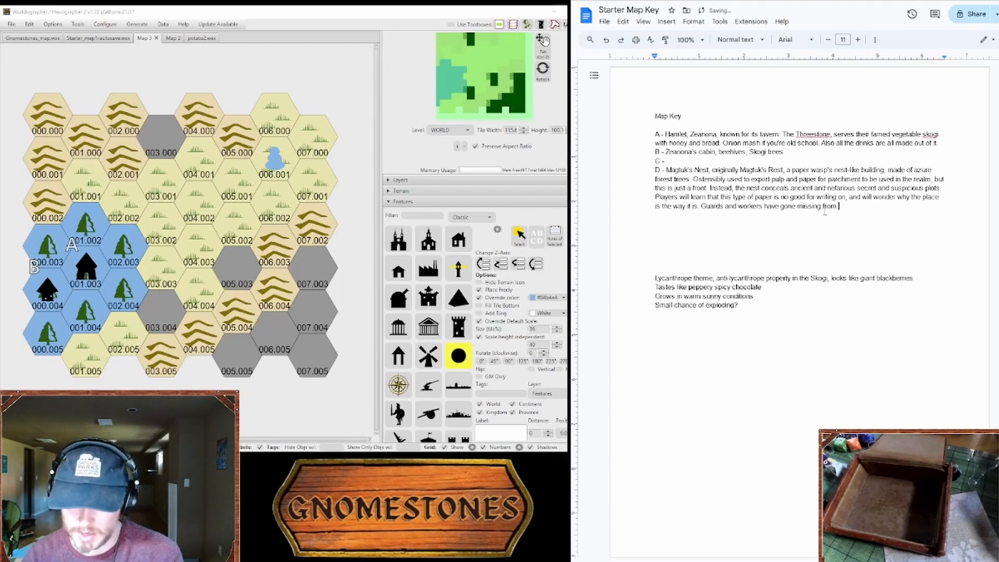
type(" the Nest.")
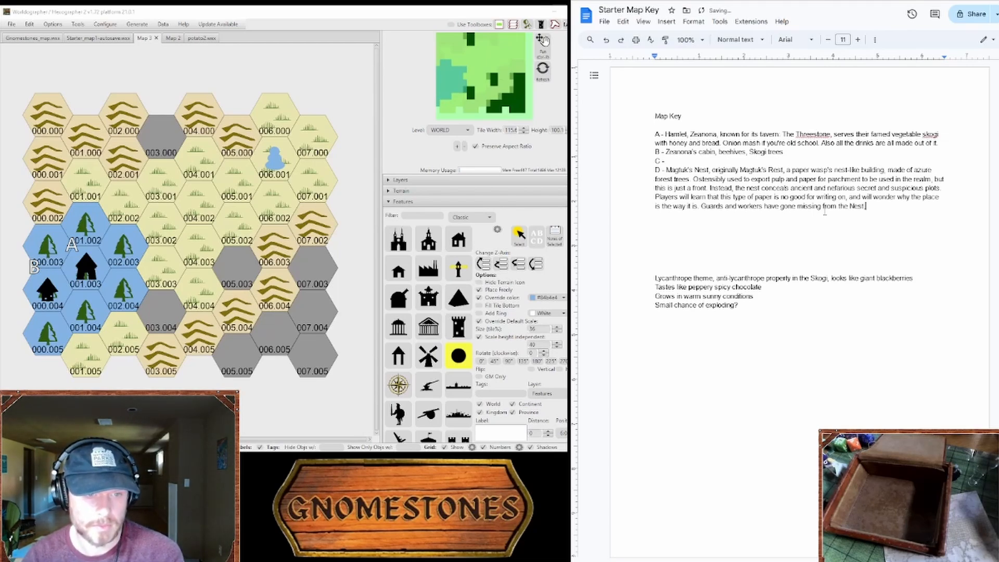
key("BackSpace")
type(", but o")
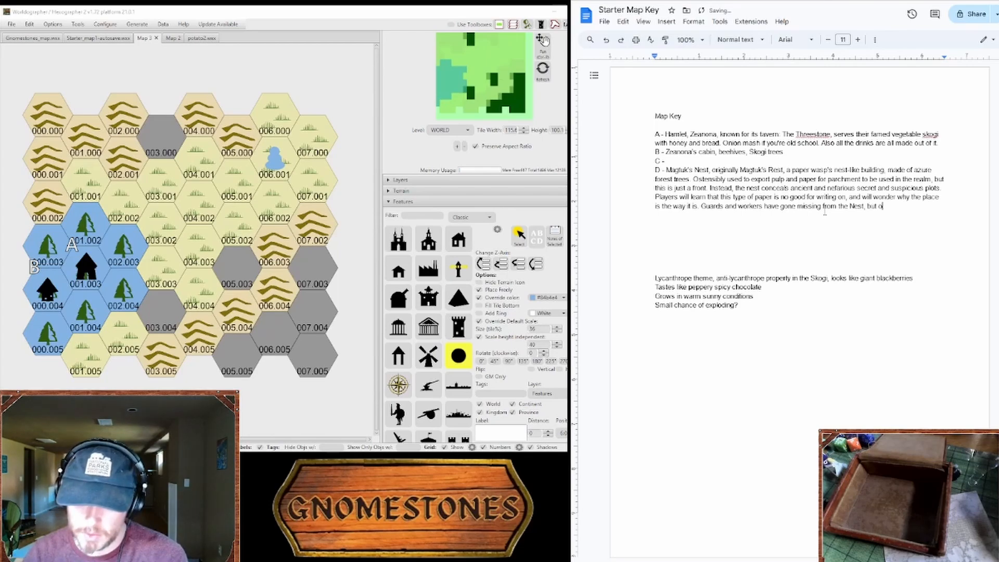
type("nly the ones")
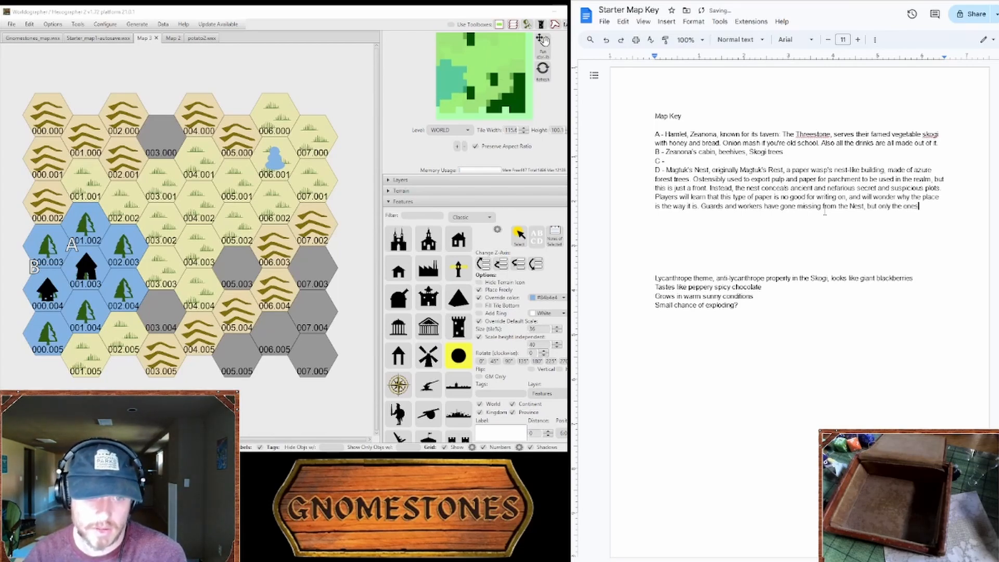
type(" who ")
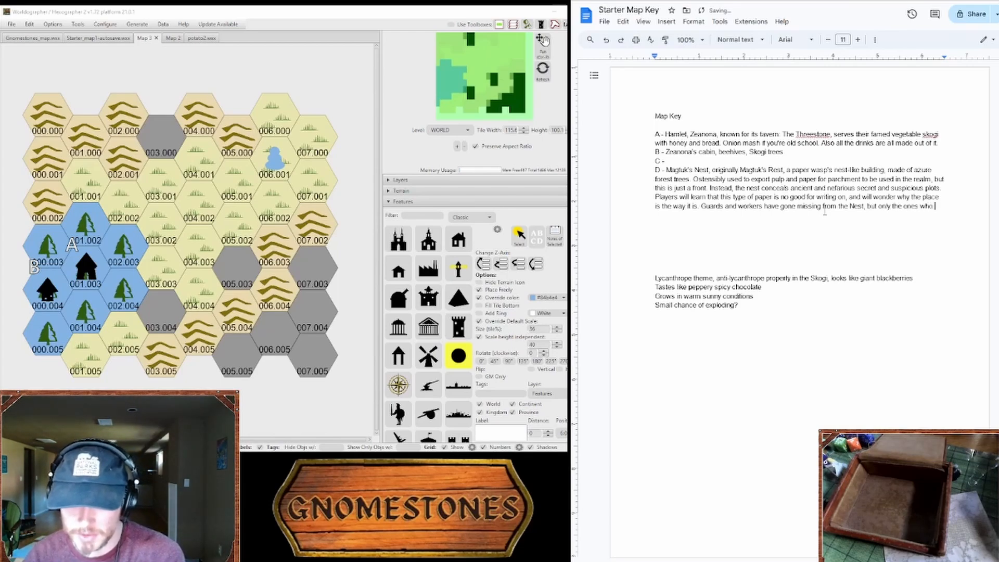
type("don't eat ")
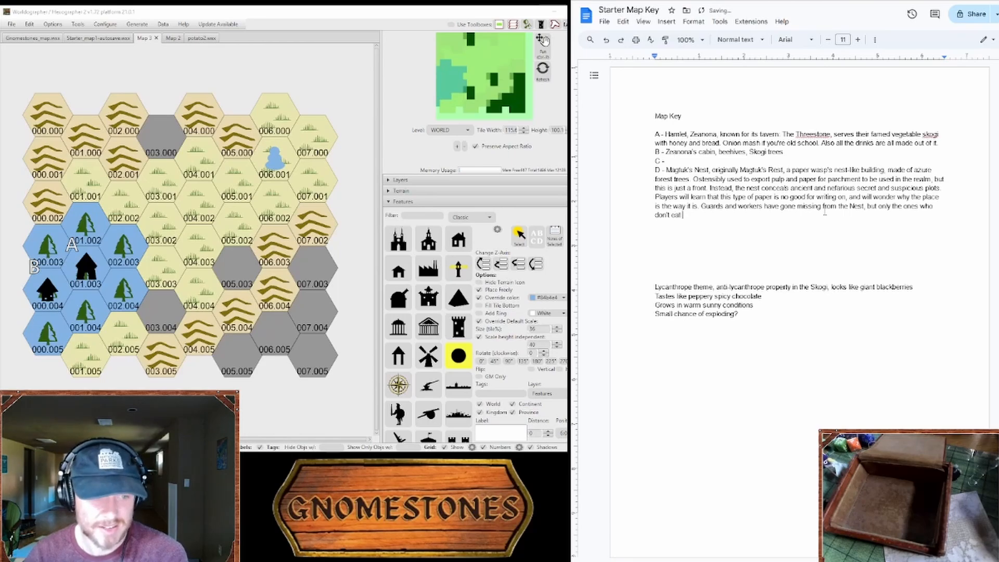
type("skogi")
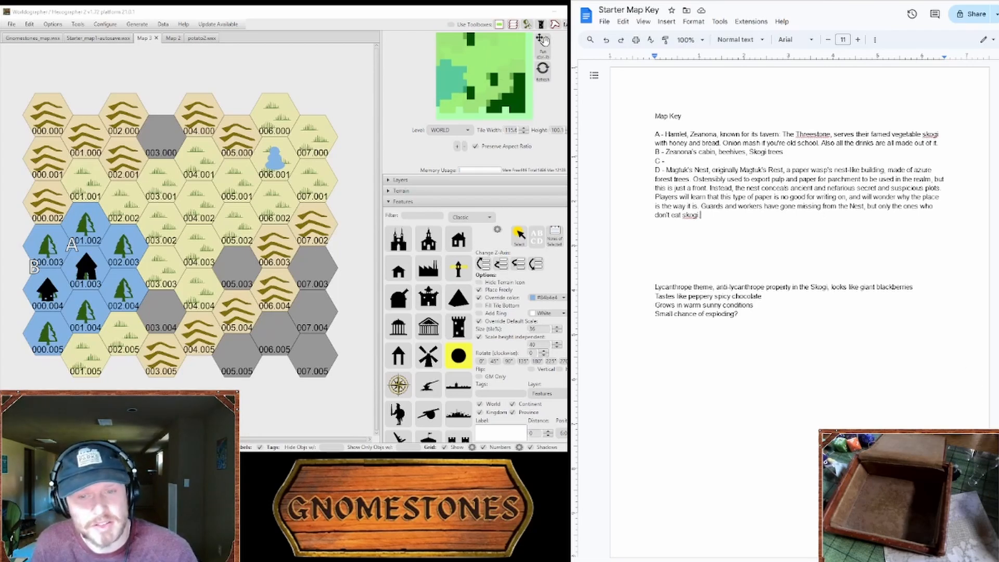
Step: Place a text label "C" at the upper-left edge of the forest hex 001.004 on the map
left_click(459, 356)
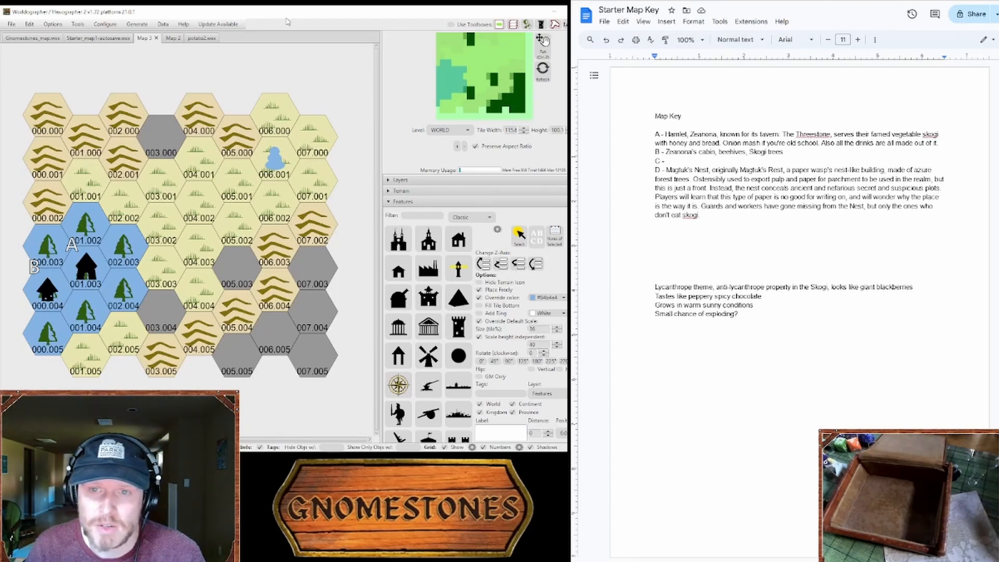
left_click(424, 202)
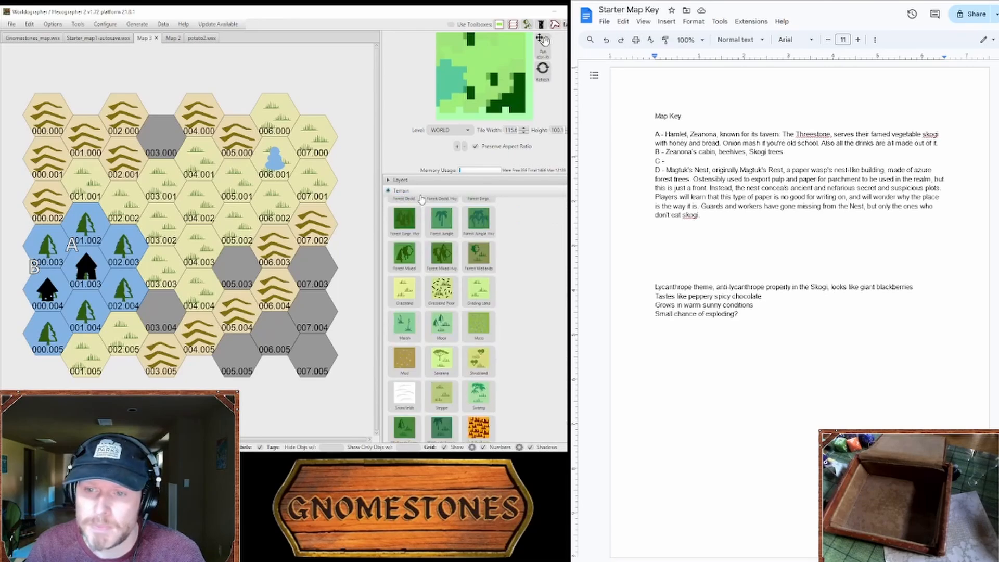
left_click(422, 224)
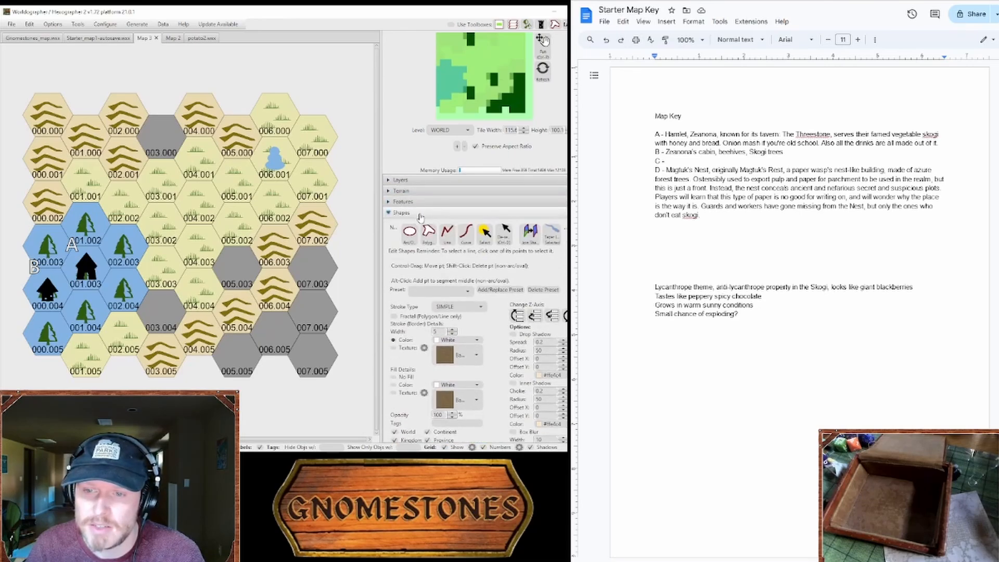
type("C")
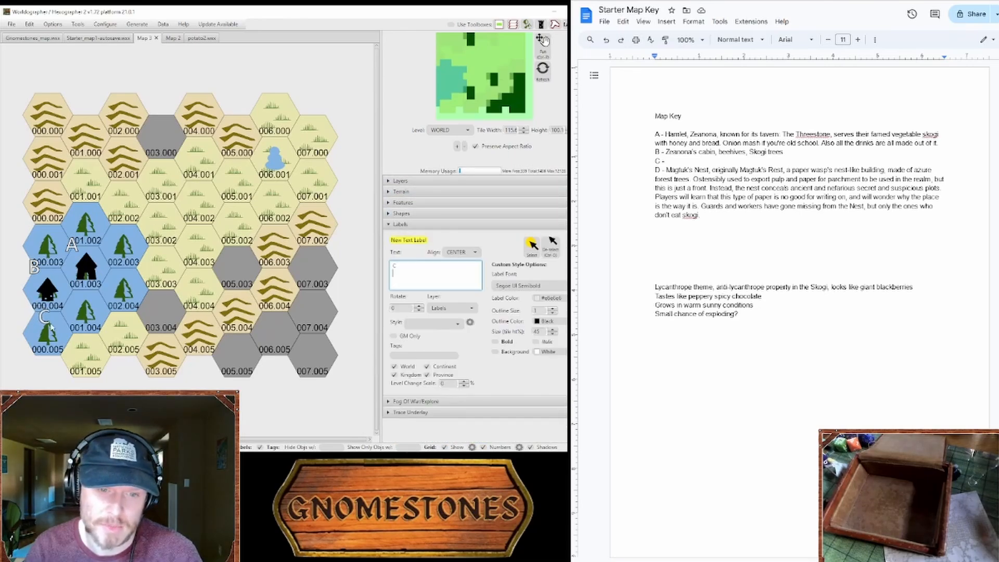
left_click(76, 305)
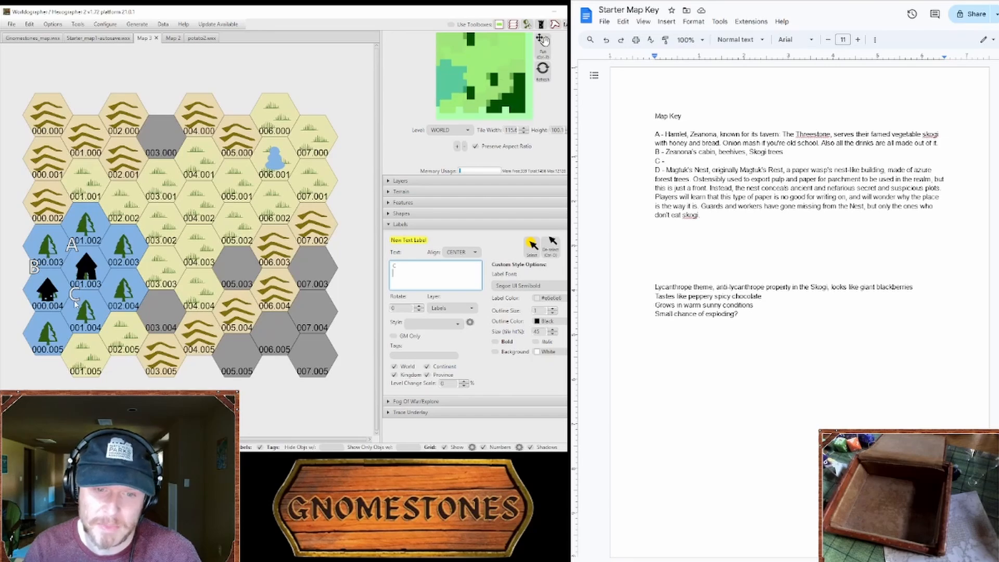
Step: Place a text label "D" beside the pond in hex 006.001 and fill in key entry C as "skogi forest"
key("BackSpace")
type("D")
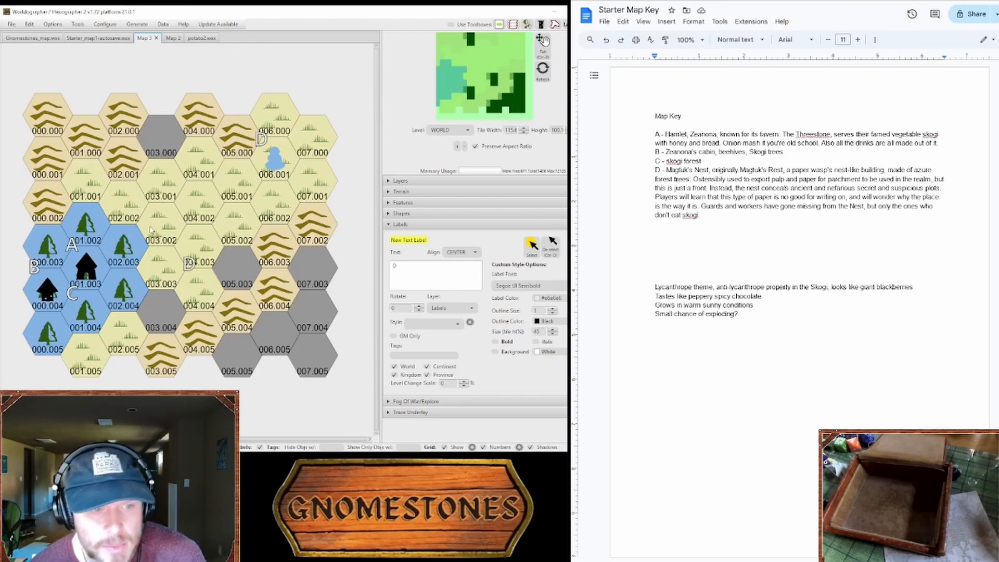
left_click(708, 217)
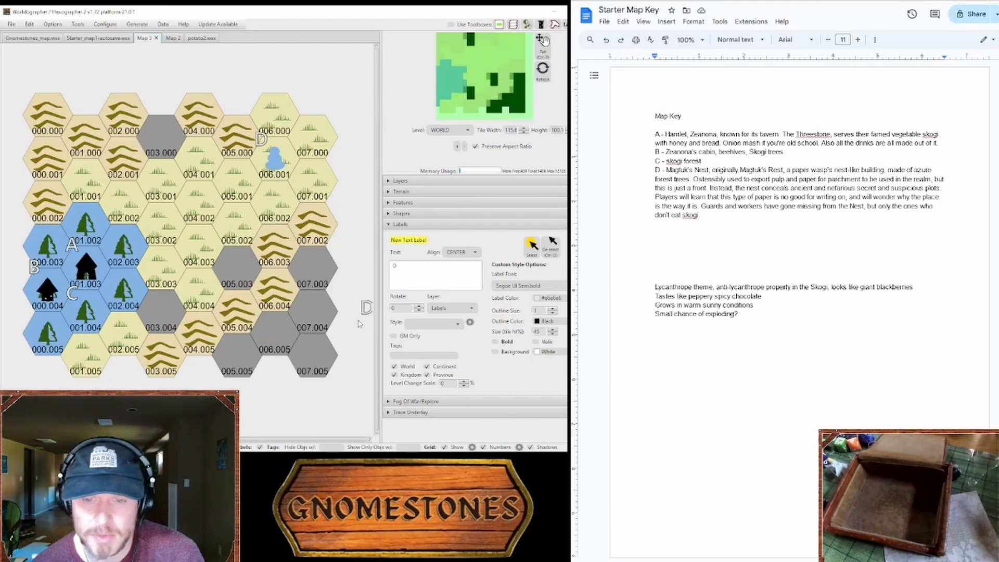
left_click(478, 227)
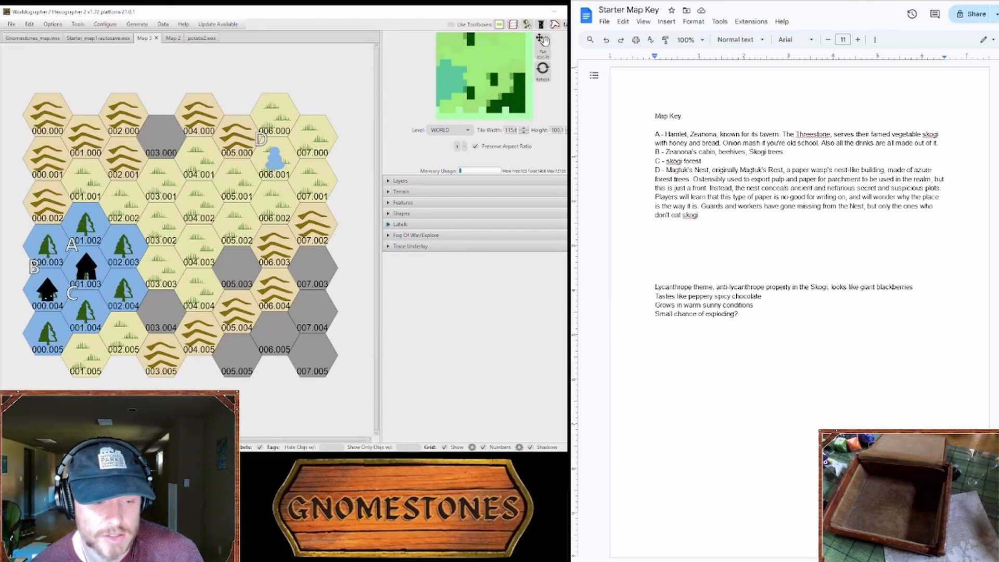
Step: Switch to the rulebook PDF and look through Table 1-8, Patrons and Targets
key("alt+Tab")
scroll(844, 267, "up", 20)
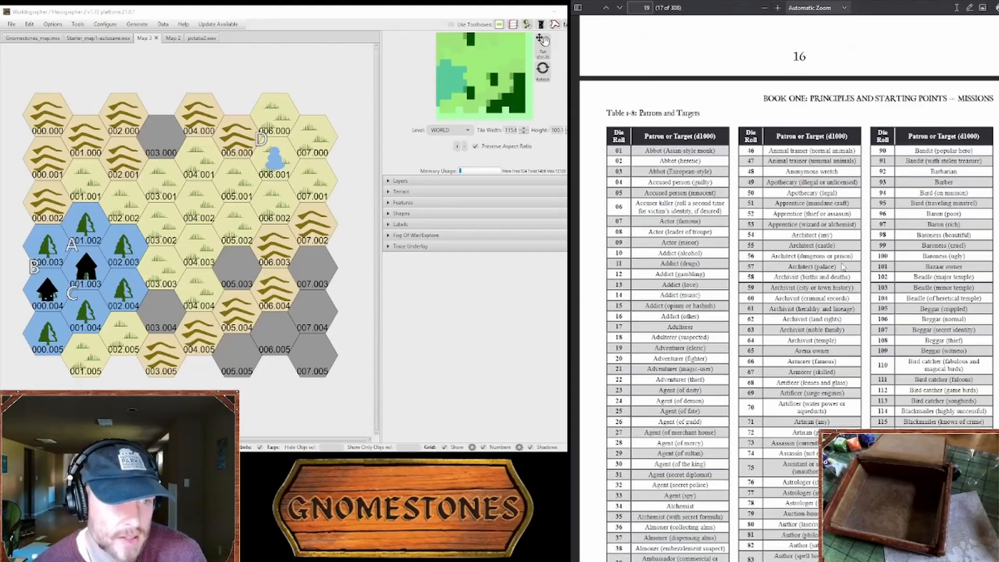
scroll(844, 267, "down", 2)
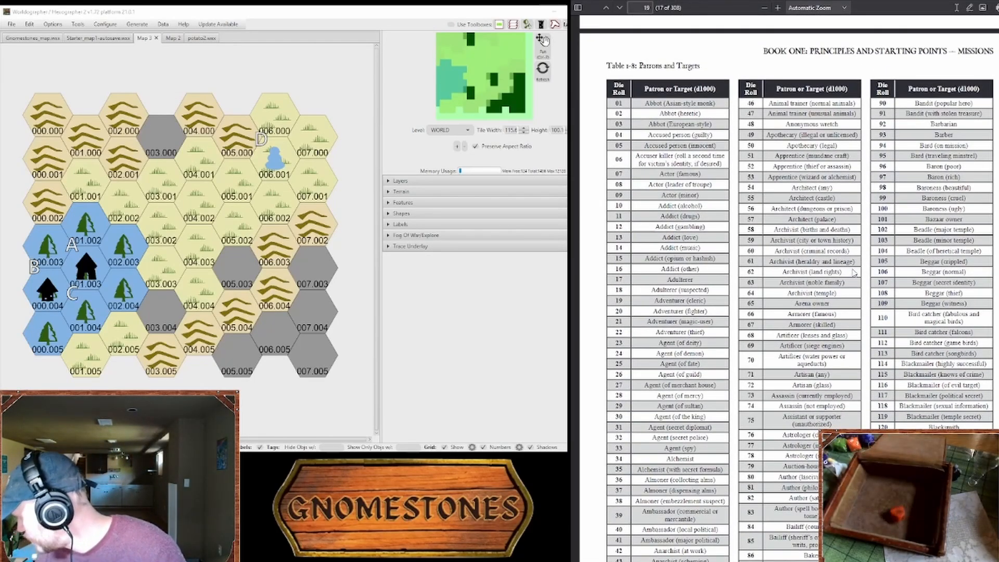
scroll(854, 273, "down", 10)
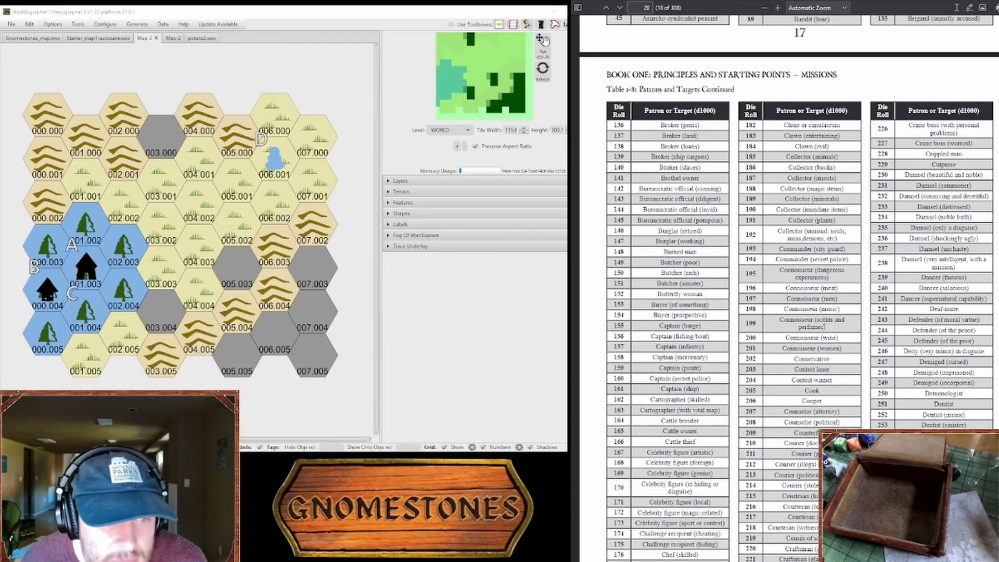
scroll(789, 307, "down", 1)
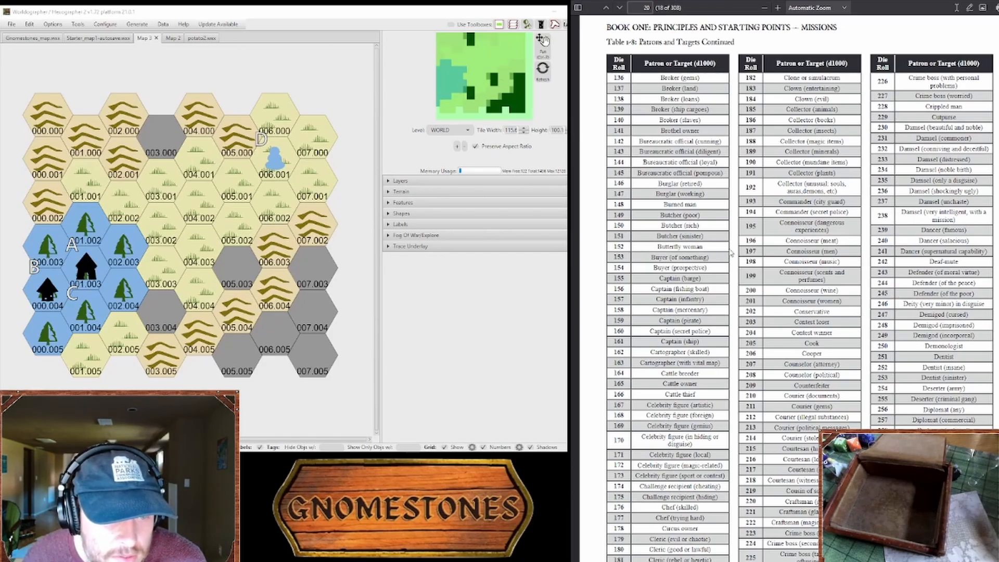
scroll(734, 253, "down", 20)
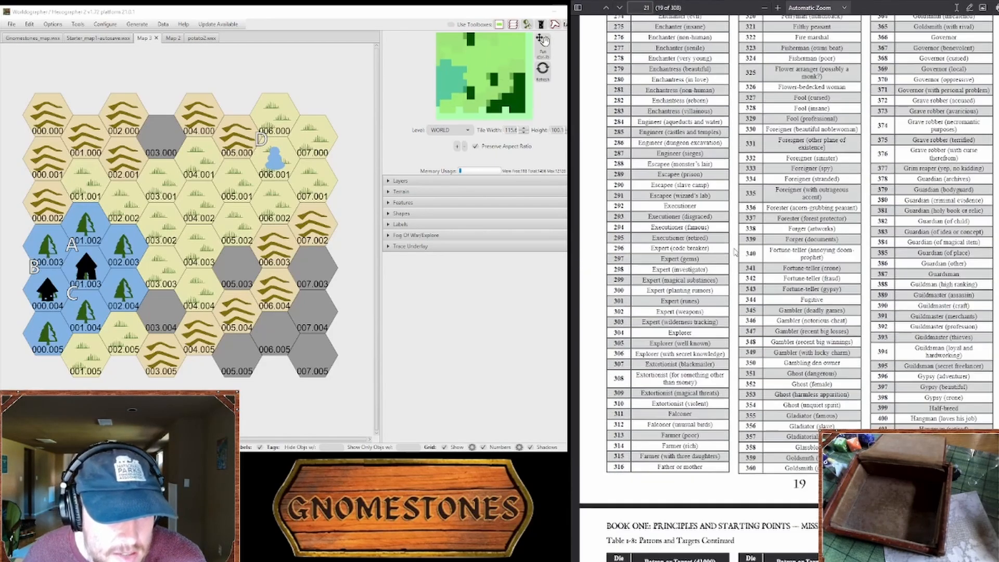
scroll(742, 253, "down", 8)
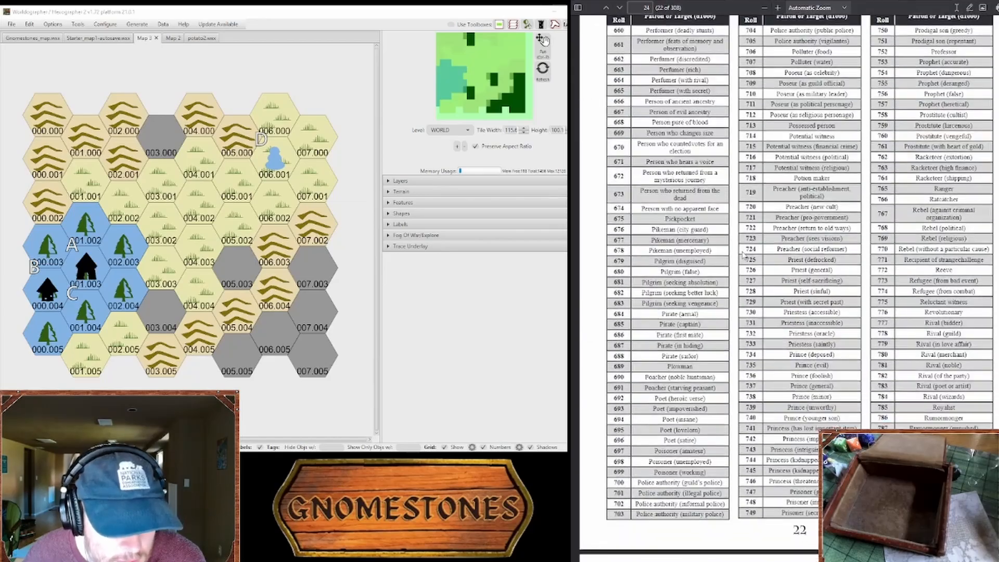
Step: Read the Master Table of Villainous Plans and the tables on desecration and reasons for destroying a community
scroll(742, 254, "down", 20)
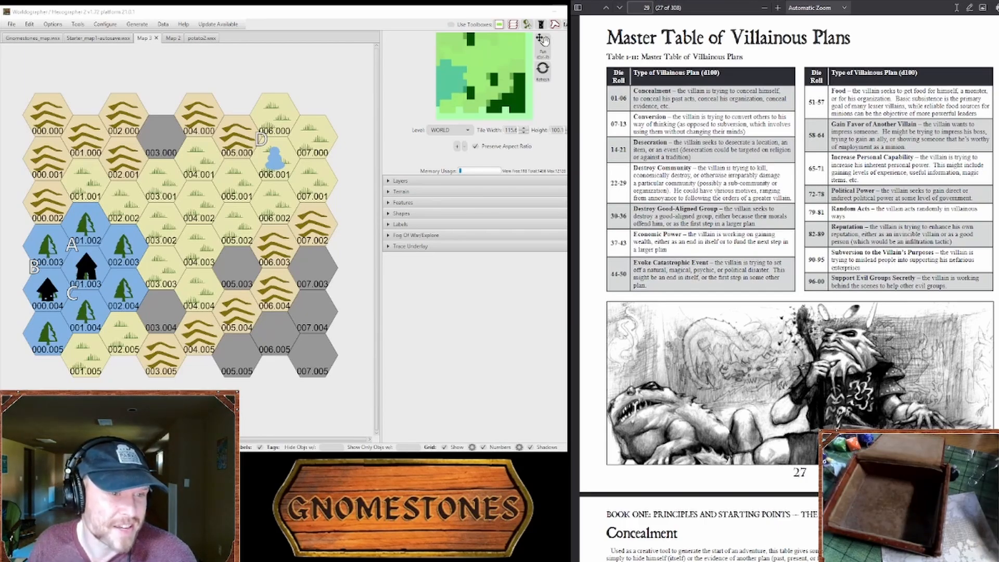
scroll(697, 199, "down", 20)
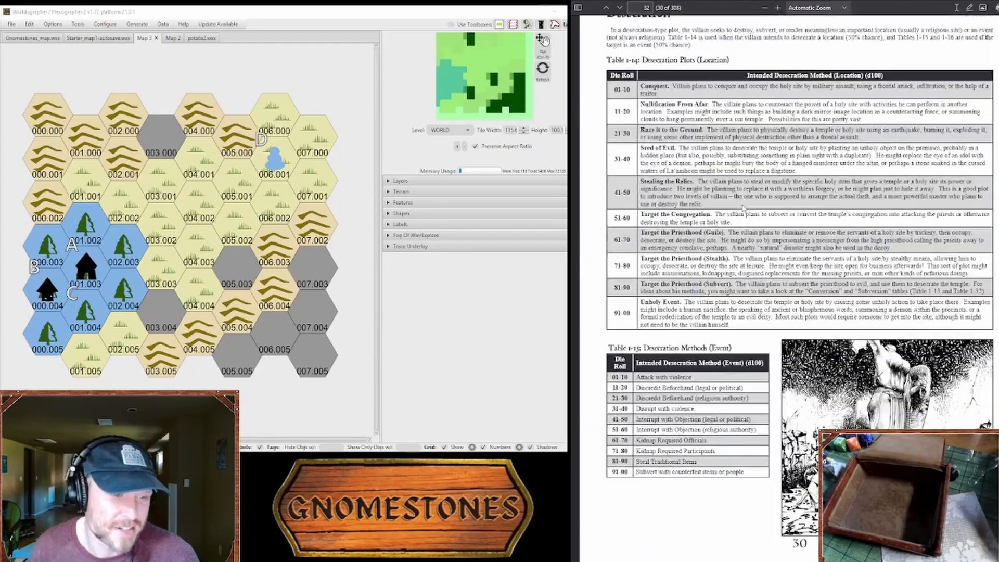
scroll(969, 290, "up", 5)
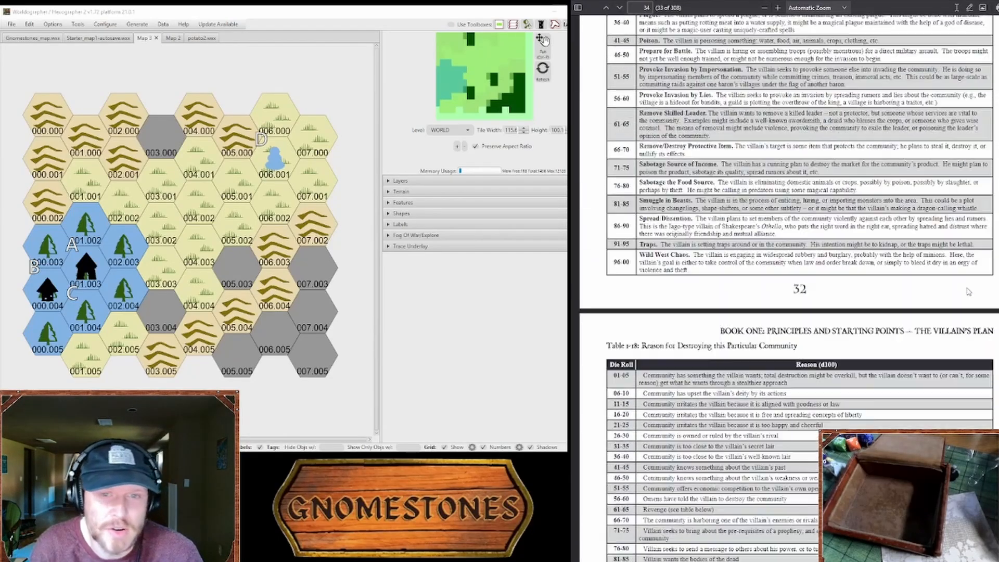
scroll(969, 290, "down", 8)
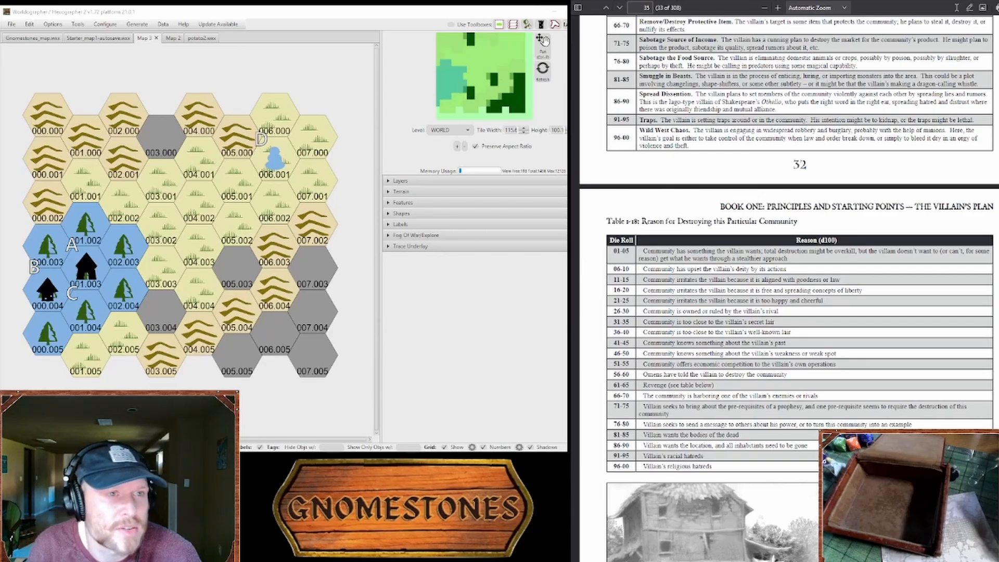
Step: Switch to the Gnomestones website, go to The Link Farm and open Animal Table 100 from its environment resources
key("ctrl+Tab")
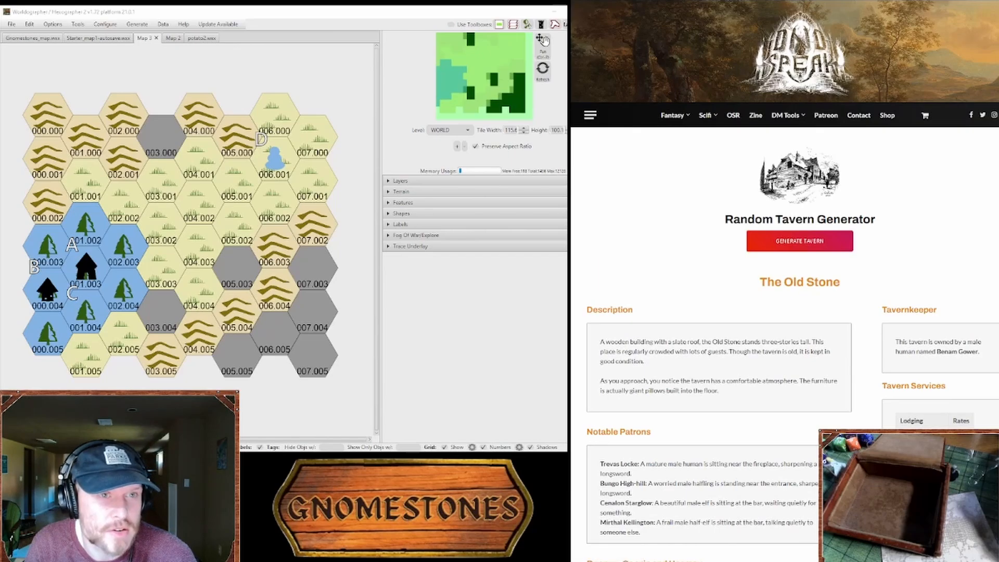
key("ctrl+Tab")
mouse_move(808, 33)
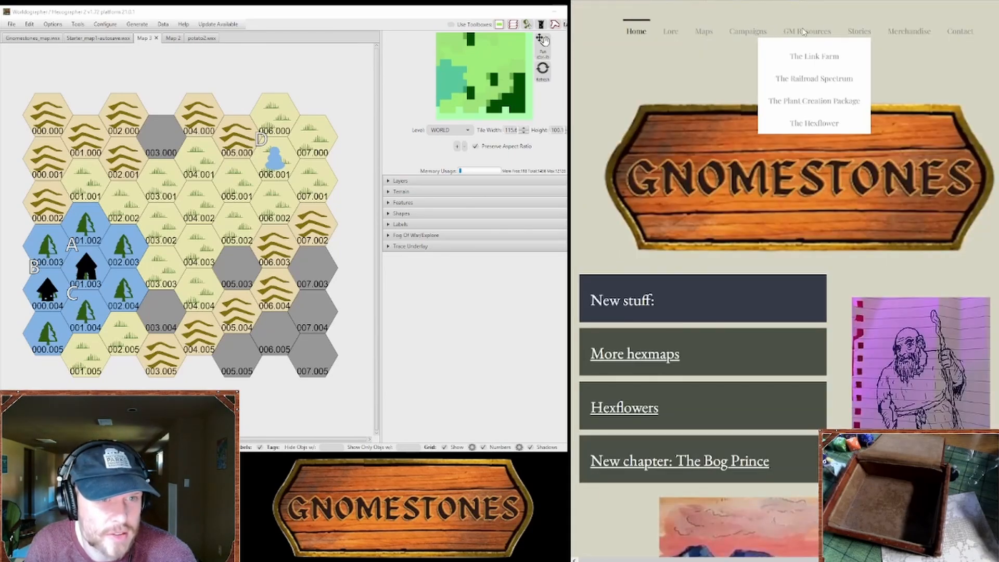
left_click(814, 55)
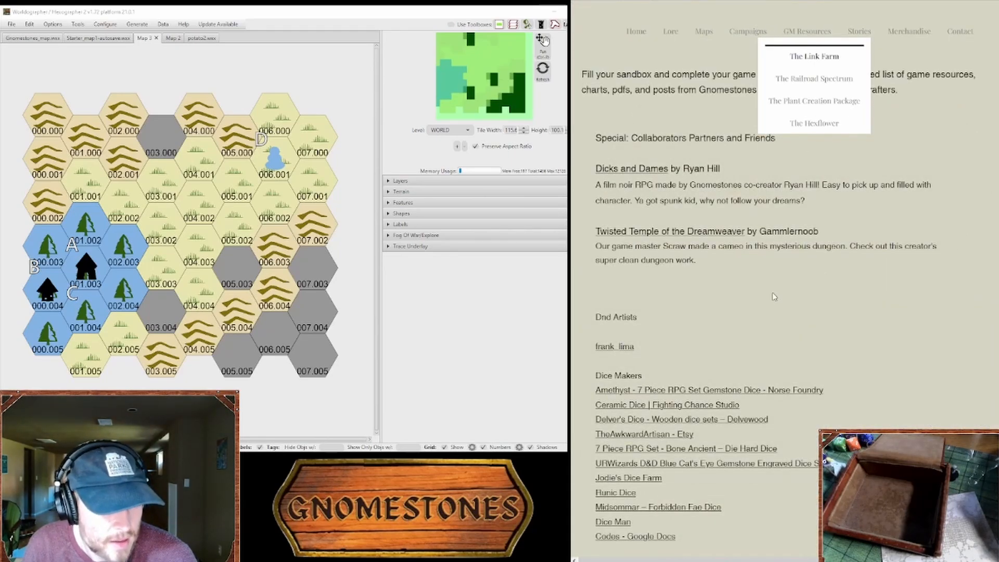
scroll(774, 297, "down", 5)
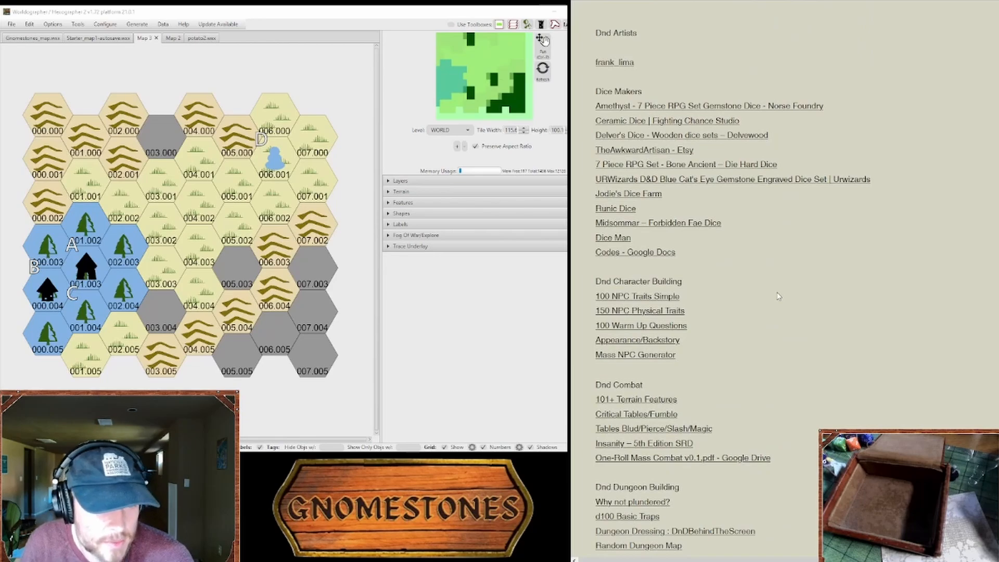
scroll(779, 296, "down", 10)
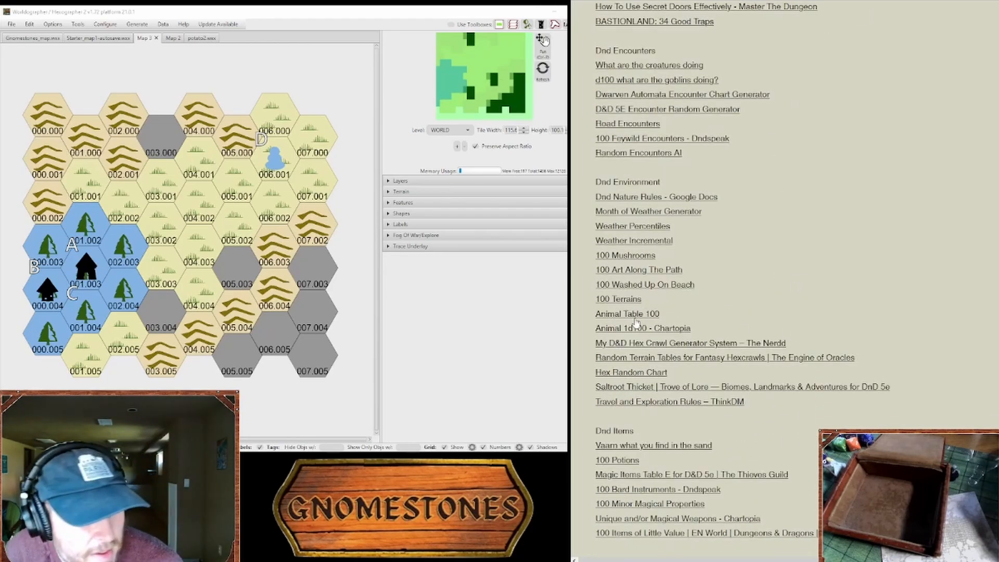
left_click(625, 314)
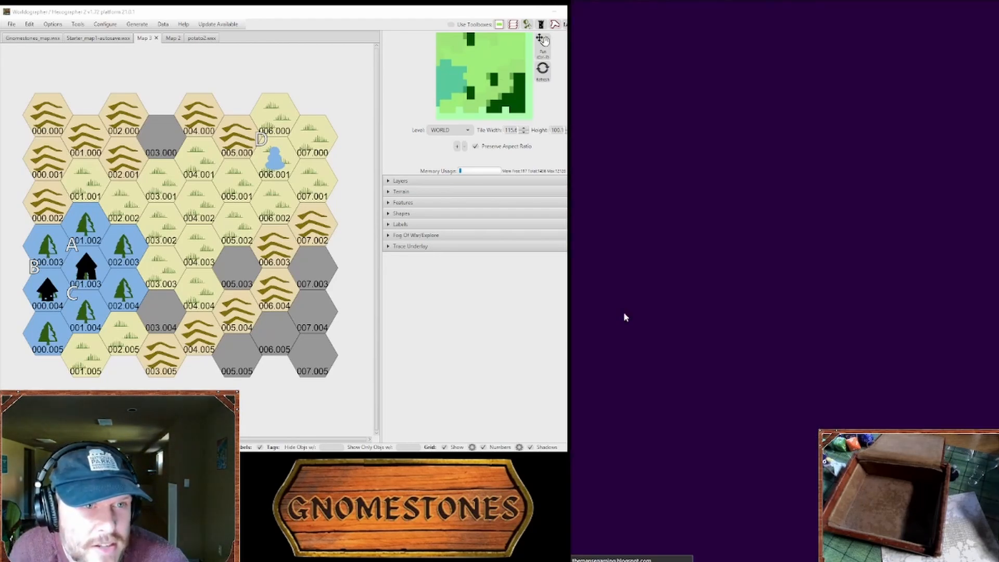
Step: Read through the random animal table and its die-roll options for ideas
scroll(665, 297, "down", 3)
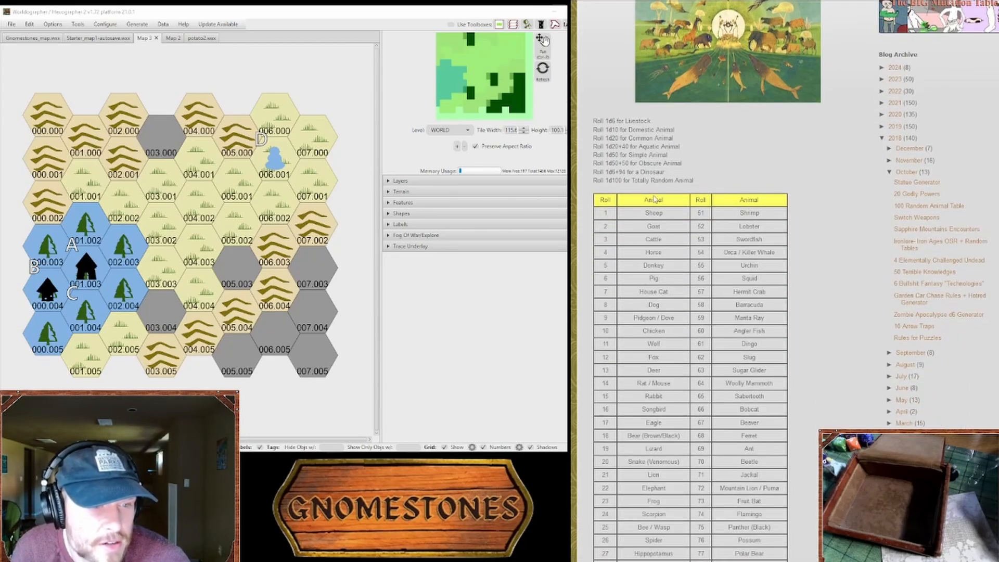
scroll(679, 282, "down", 5)
scroll(678, 281, "up", 5)
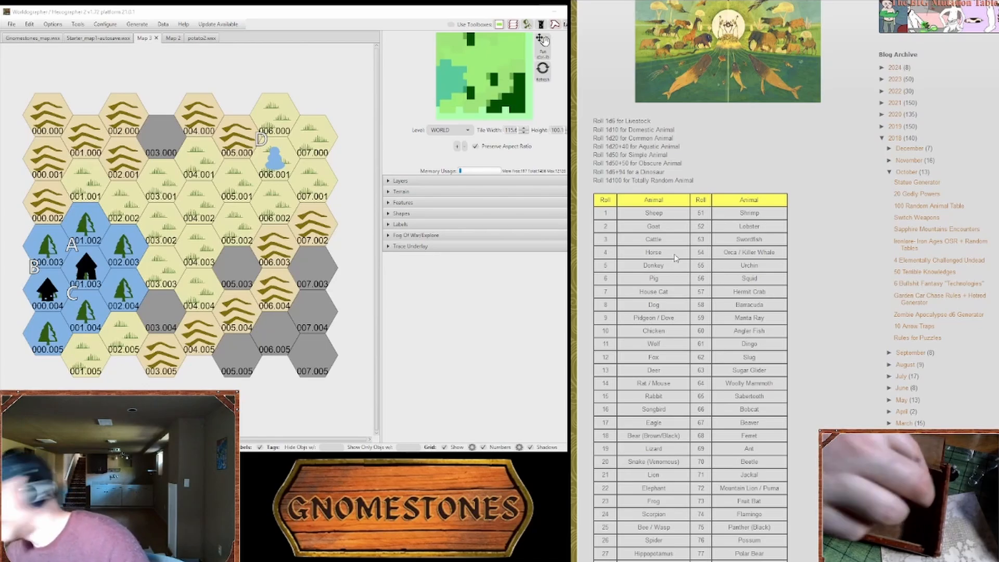
scroll(672, 261, "down", 4)
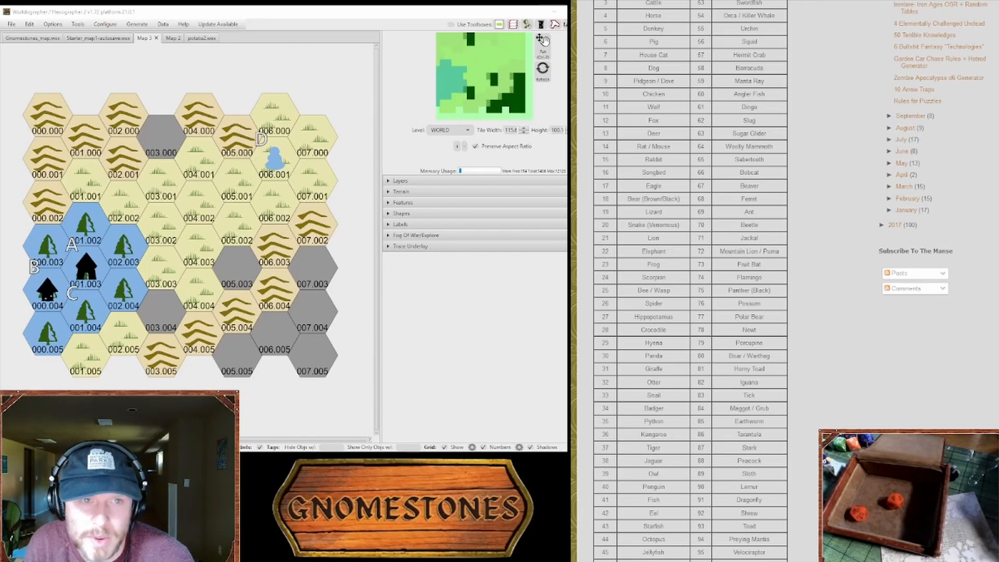
Step: Return to the Starter Map Key, change map hex 001.004 to deciduous forest terrain and select its label C
key("ctrl+Tab")
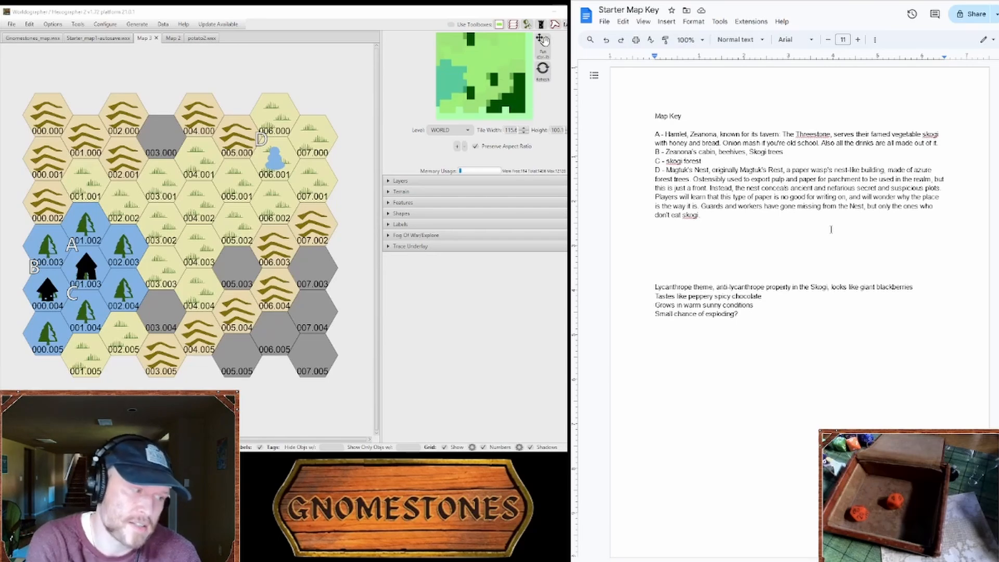
left_click(417, 202)
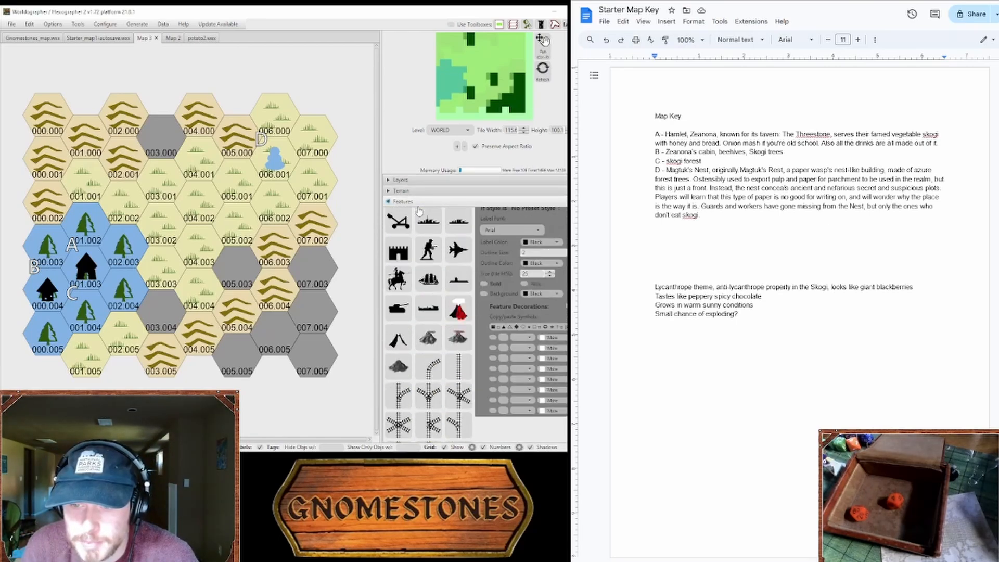
scroll(461, 360, "up", 3)
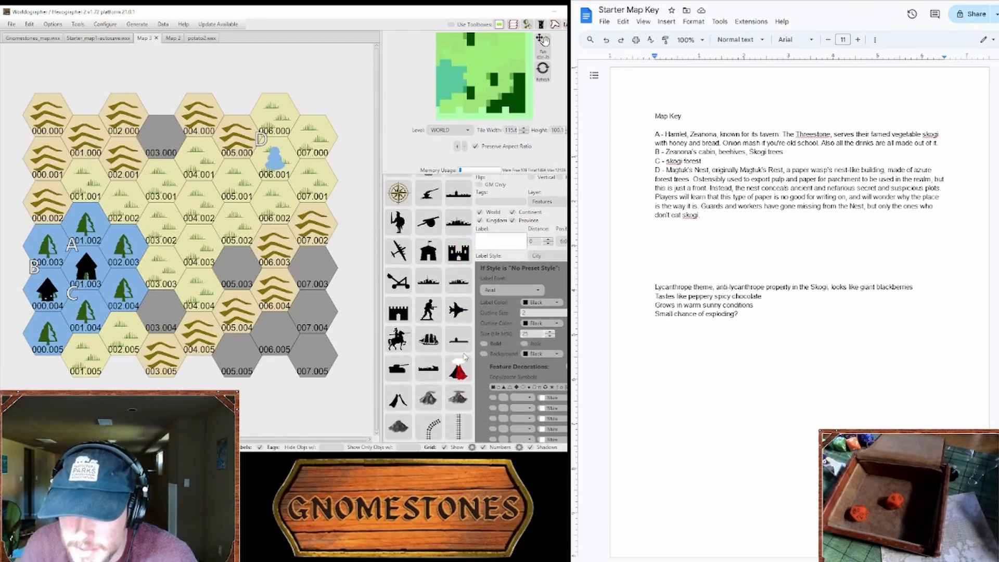
scroll(465, 357, "up", 3)
left_click(422, 201)
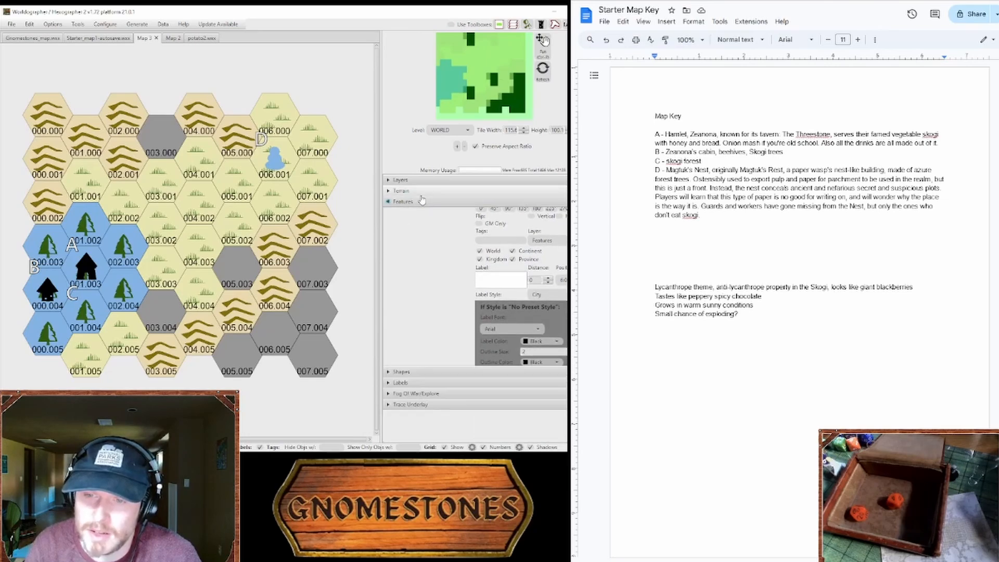
left_click(424, 194)
left_click(441, 306)
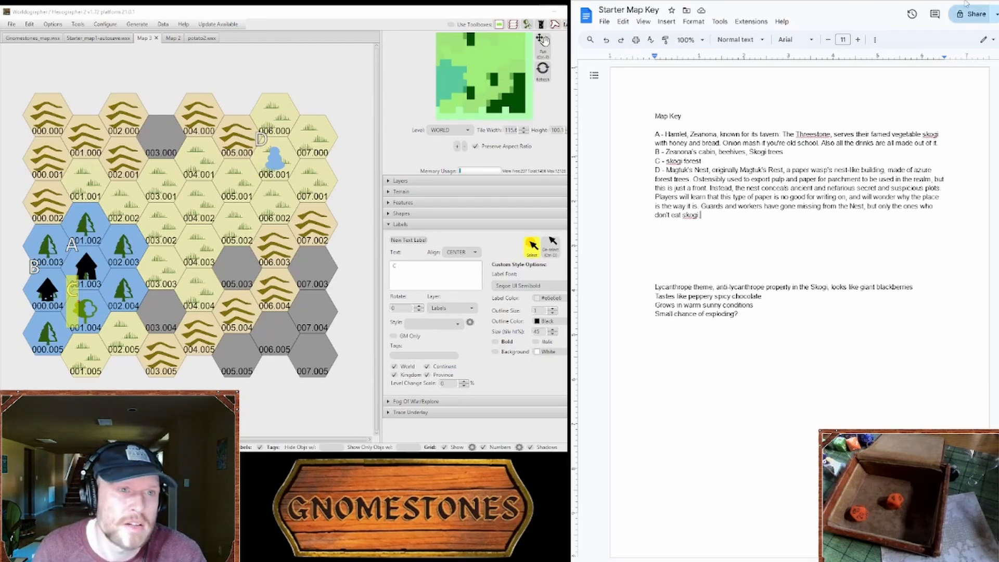
Step: Switch to the rulebook PDF and look through the tables on political power, reputation, subversion to evil and human minions
key("ctrl+Tab")
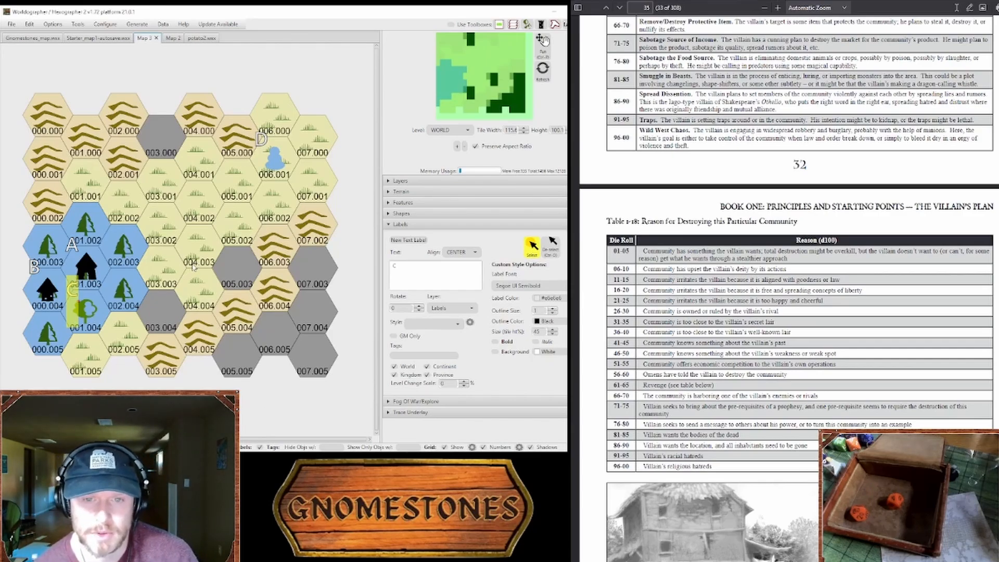
scroll(789, 288, "down", 20)
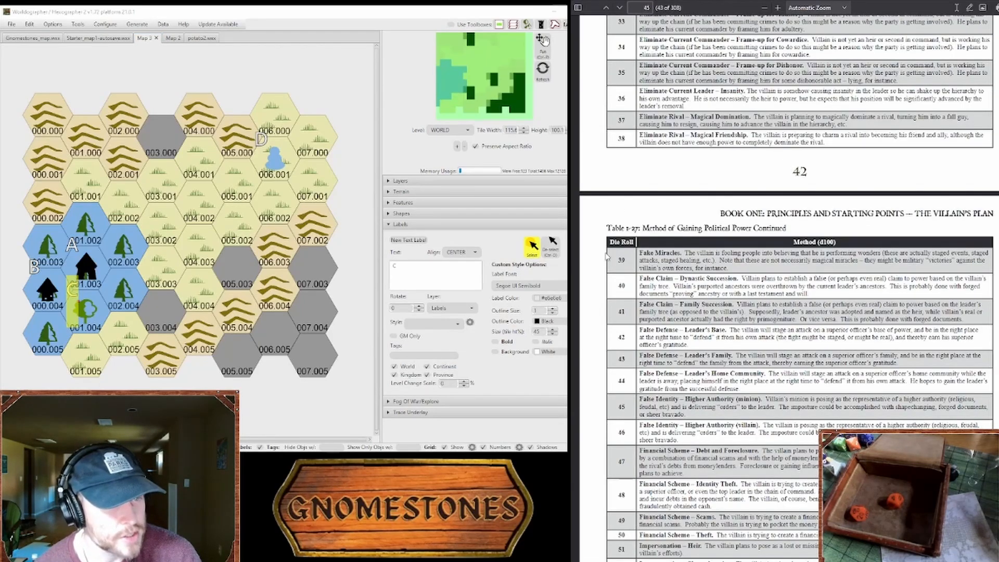
scroll(789, 288, "down", 5)
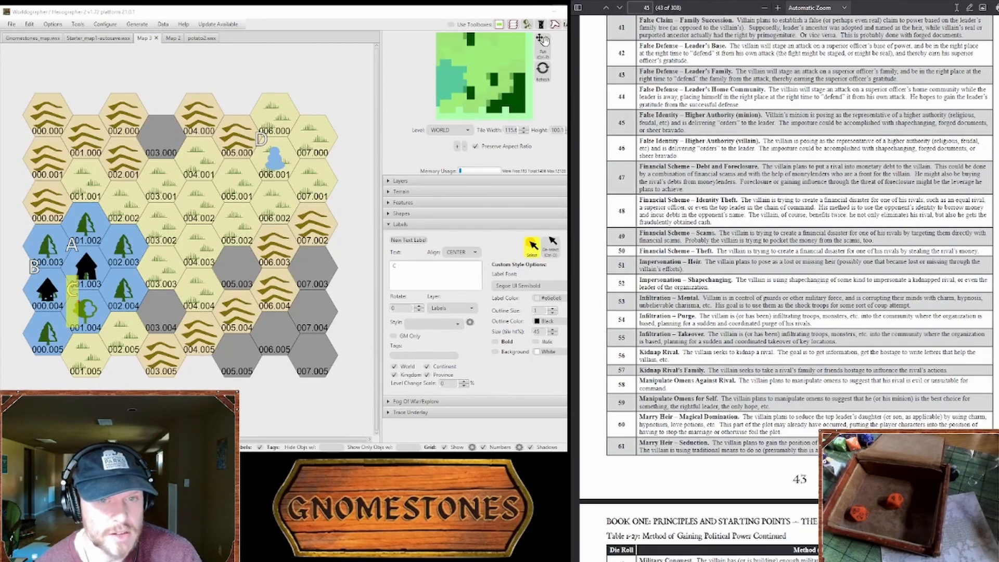
scroll(789, 288, "down", 15)
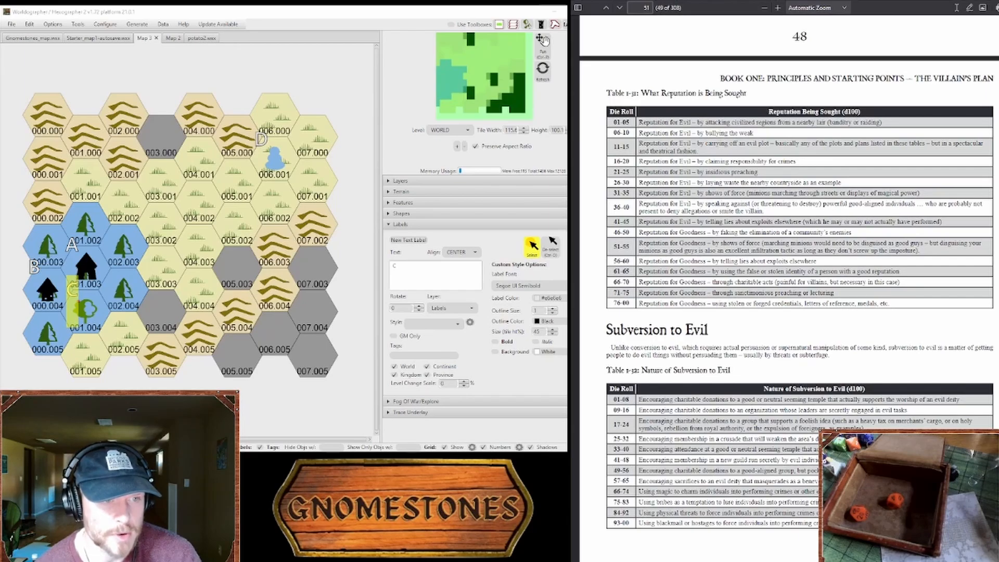
scroll(789, 288, "down", 12)
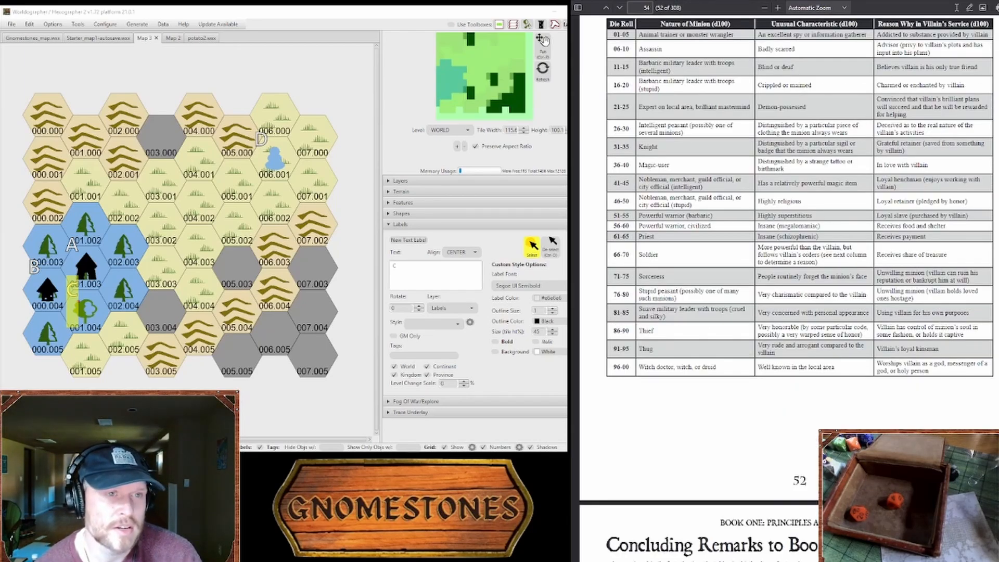
Step: Return to The Link Farm and open 100 NPC Traits Simple from the character building resources
key("ctrl+Tab")
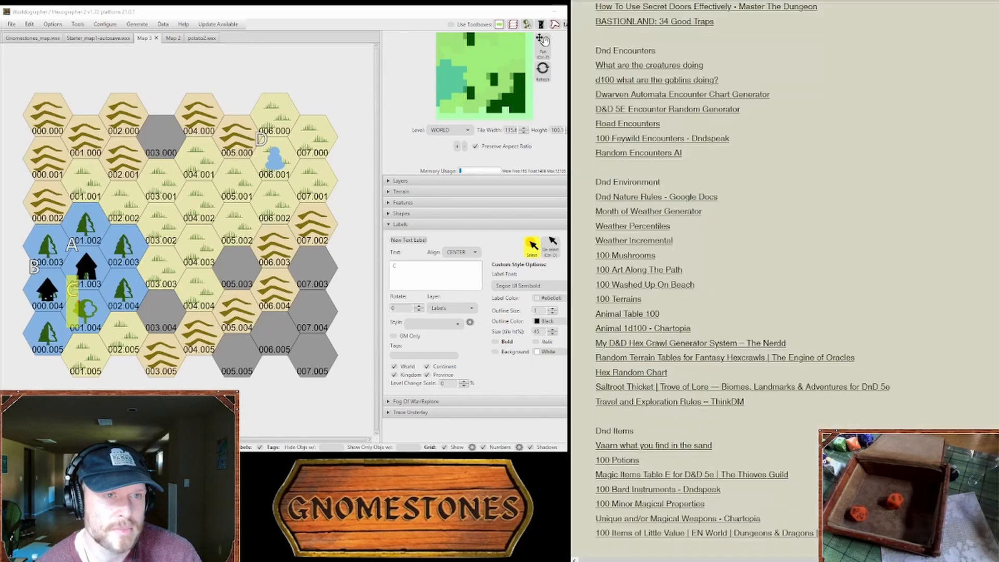
scroll(669, 278, "up", 8)
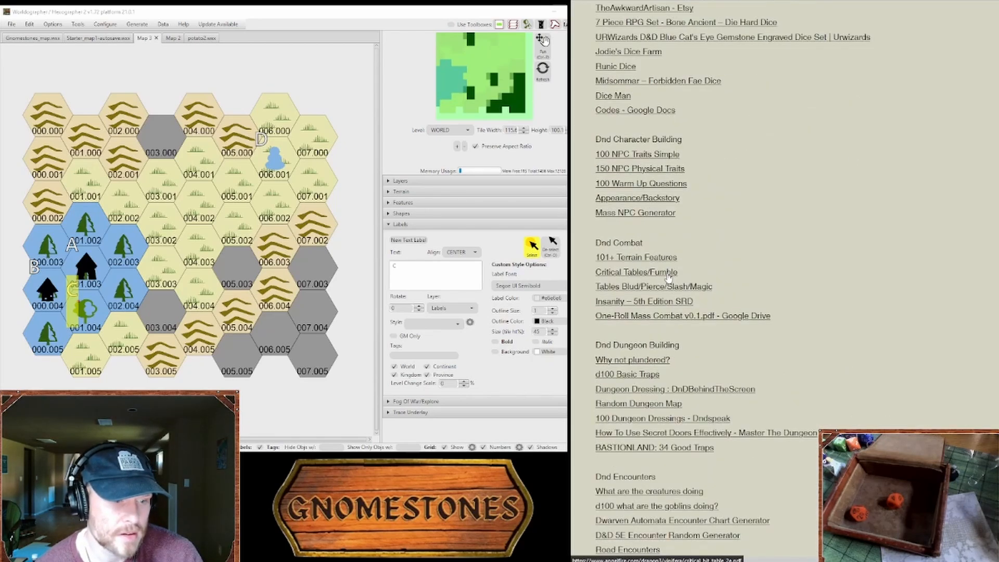
scroll(669, 277, "down", 6)
scroll(650, 90, "up", 5)
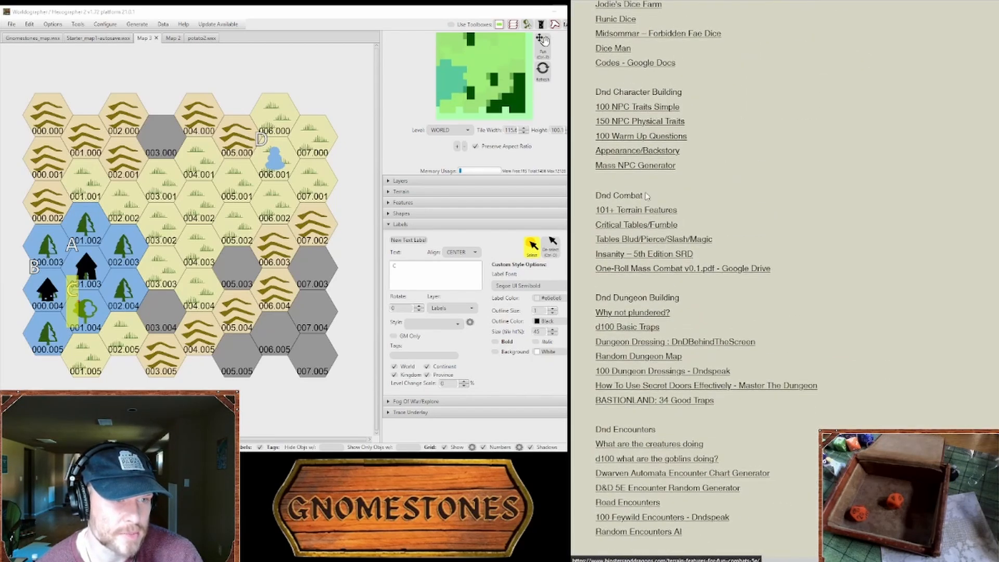
left_click(643, 108)
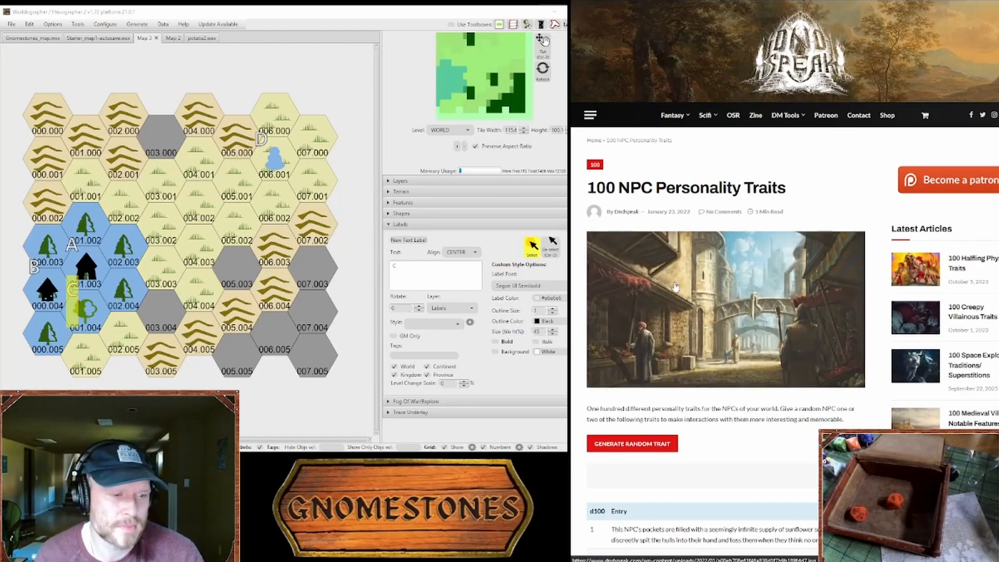
Step: Generate a random NPC personality trait and look through the Chartopia table of dying words
left_click(656, 301)
scroll(728, 79, "down", 4)
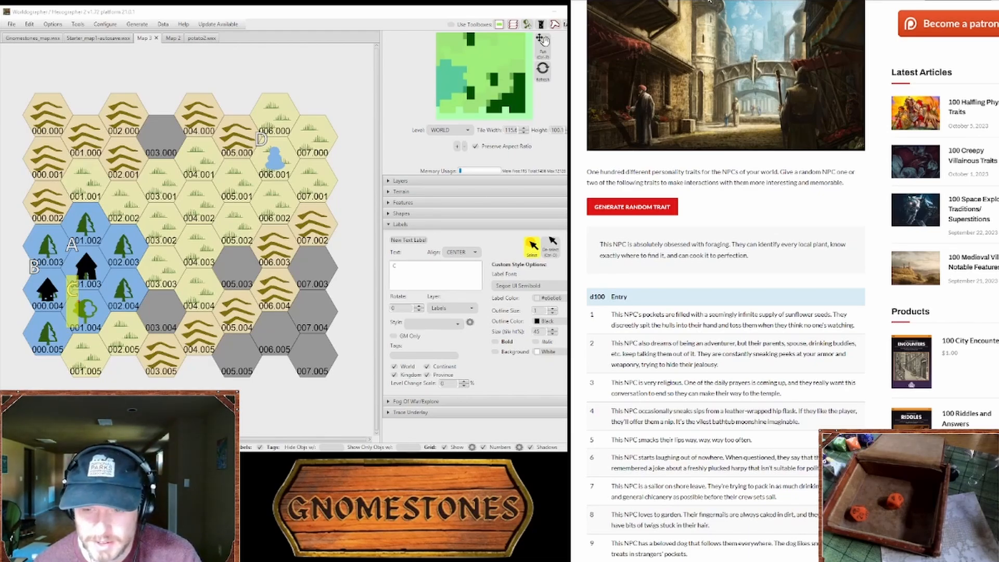
scroll(624, 242, "down", 8)
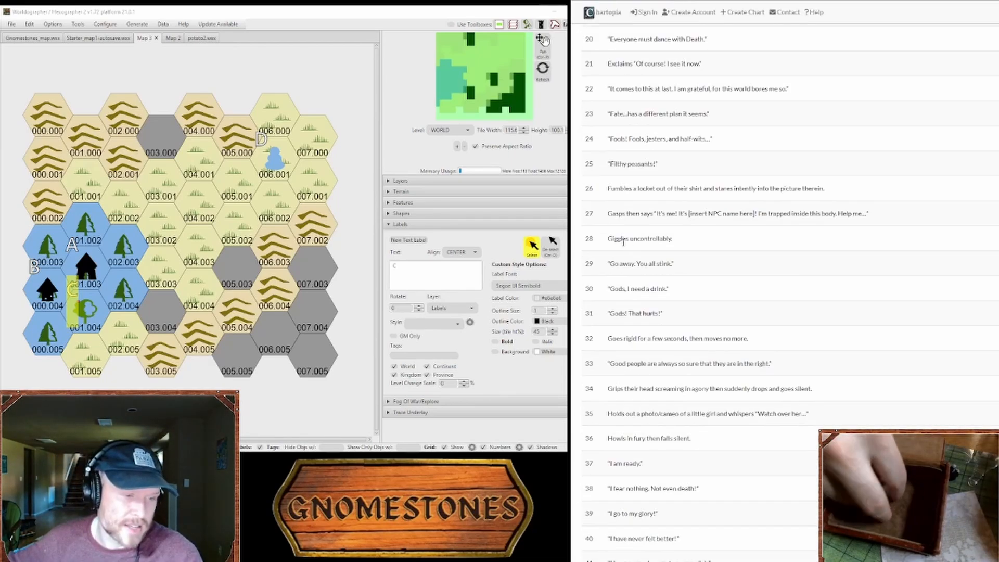
scroll(623, 243, "down", 5)
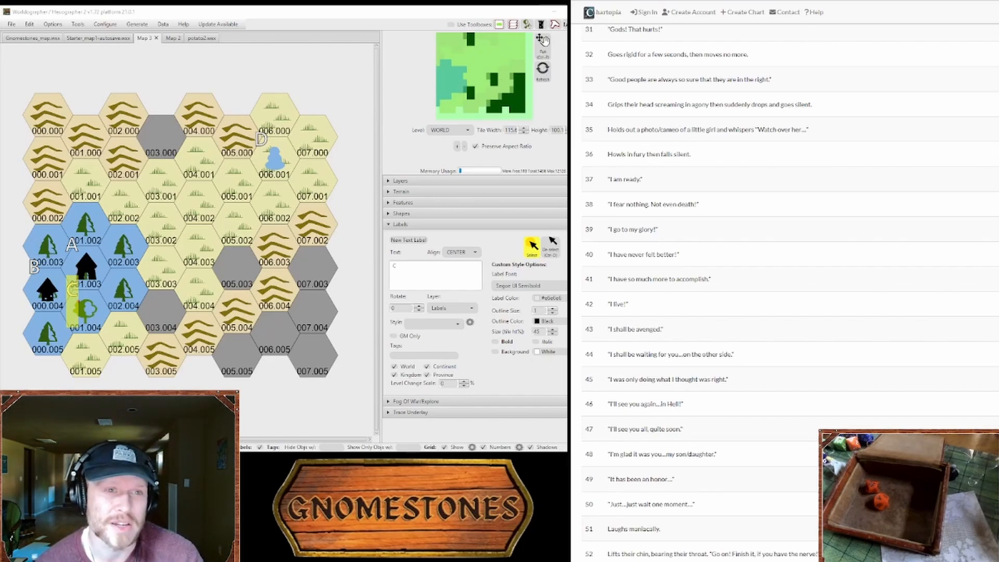
Step: Return to the Starter Map Key and select the hamlet's house feature in map hex 001.003
key("ctrl+Tab")
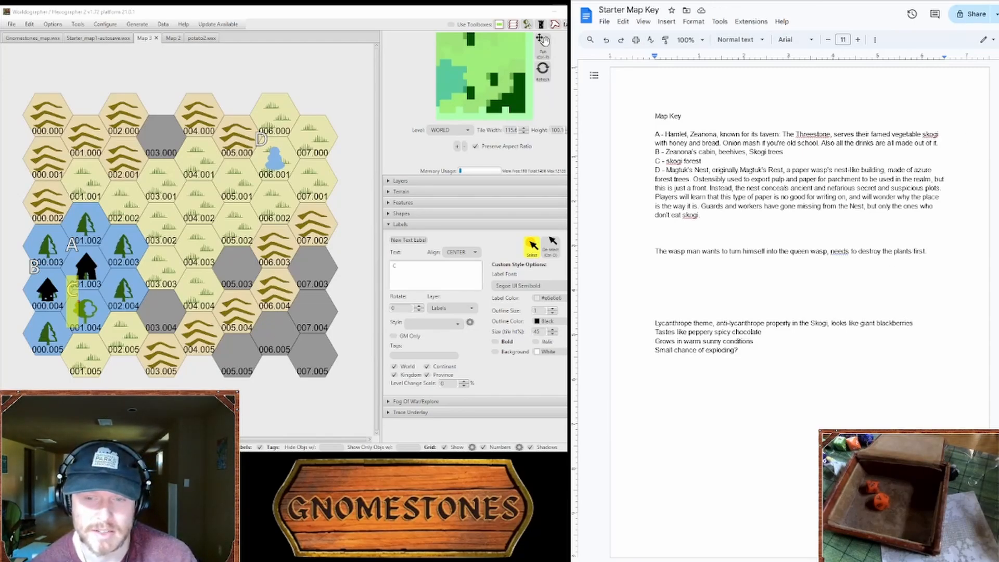
left_click(477, 203)
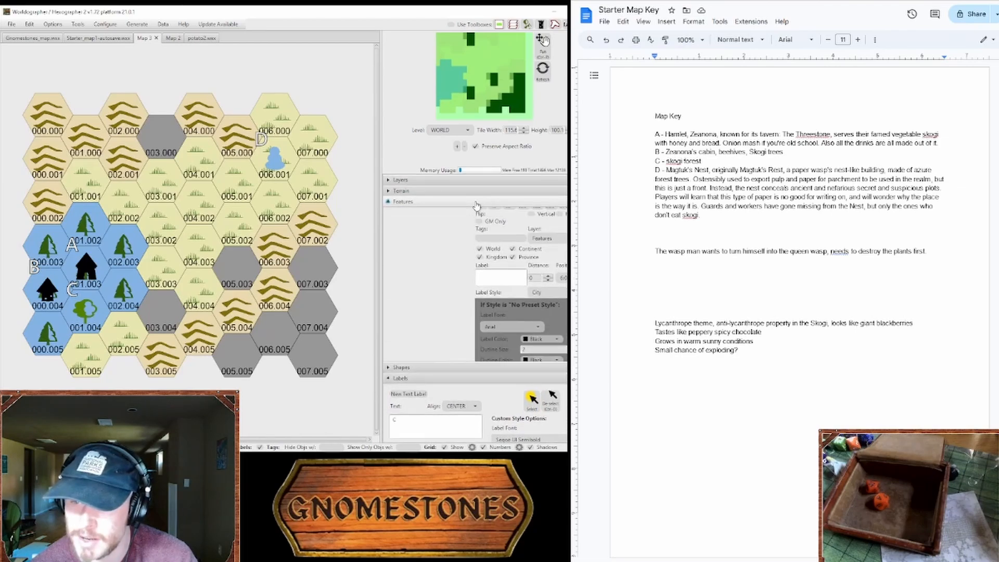
left_click(477, 203)
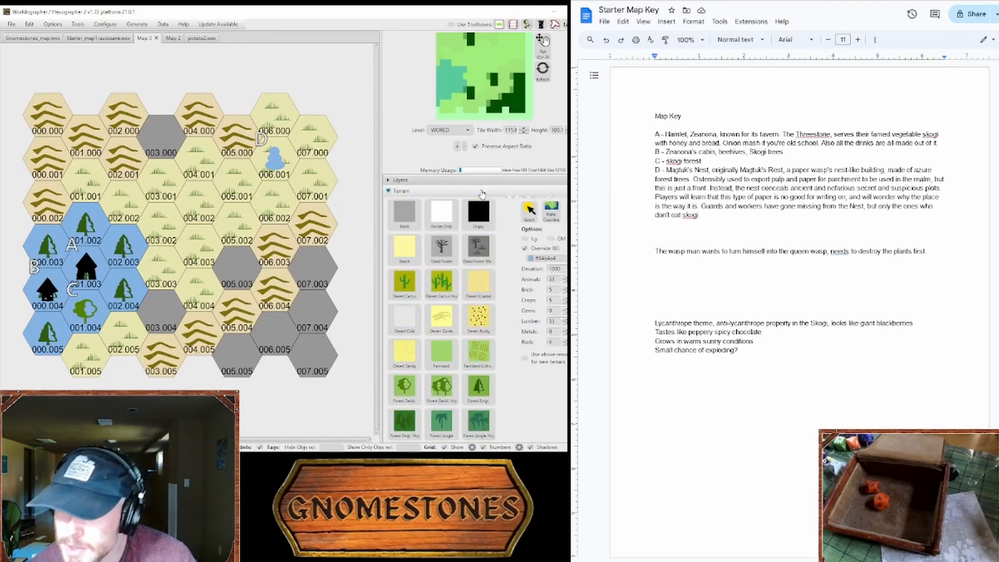
left_click(477, 203)
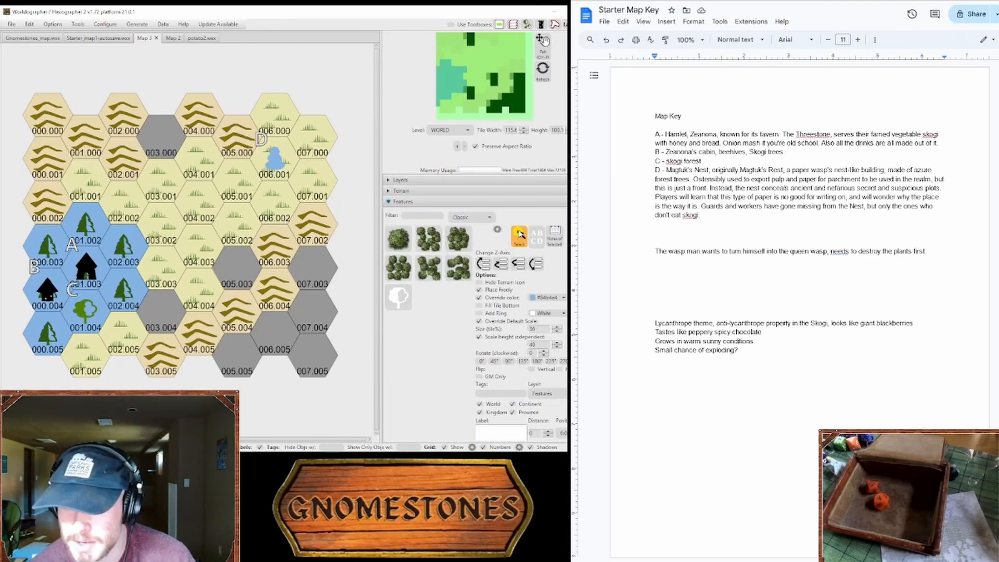
left_click(101, 268)
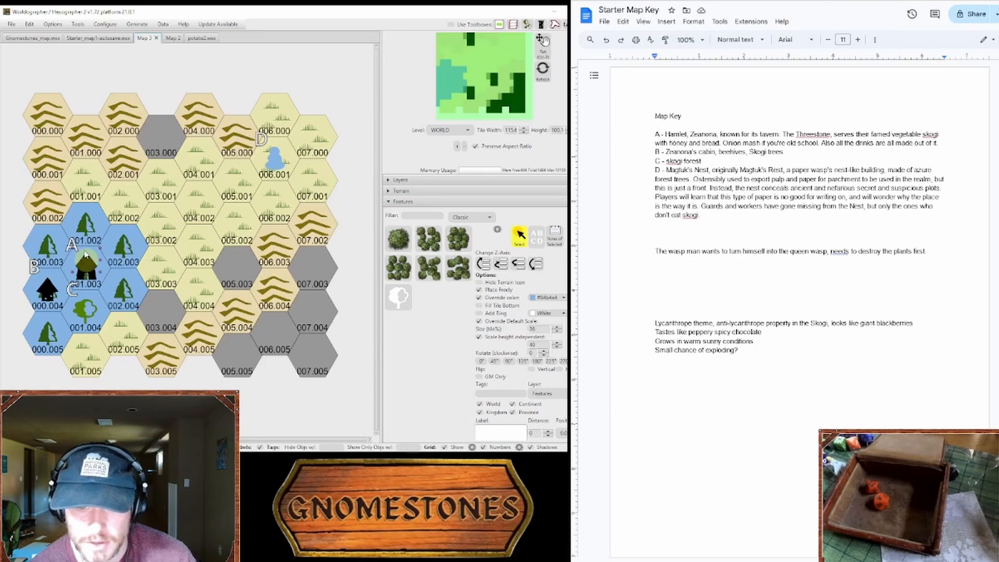
Step: Switch to the rulebook PDF and read the Human Minions table and the villain's plans for destroying a community
key("ctrl+Tab")
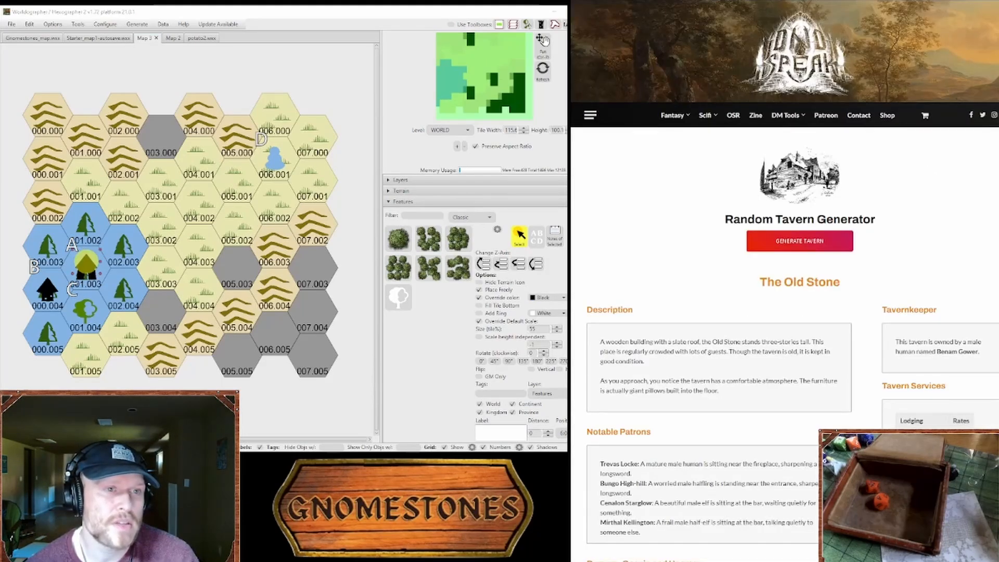
key("ctrl+Tab")
key("ctrl+Tab")
scroll(740, 232, "up", 4)
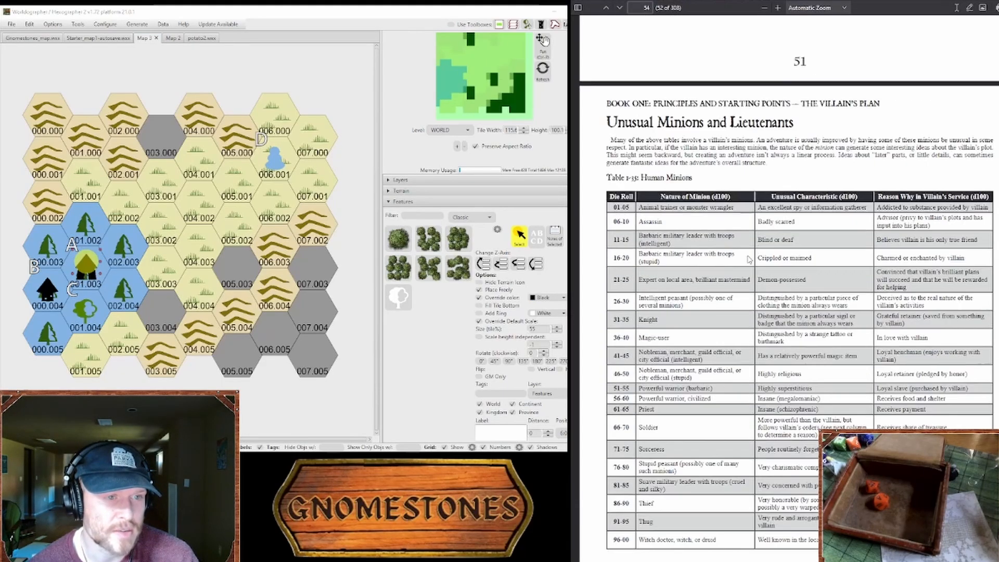
scroll(906, 199, "down", 4)
Step: Return to the Starter Map Key and insert "Minister's" before "forests" in the wasp man note
key("ctrl+Tab")
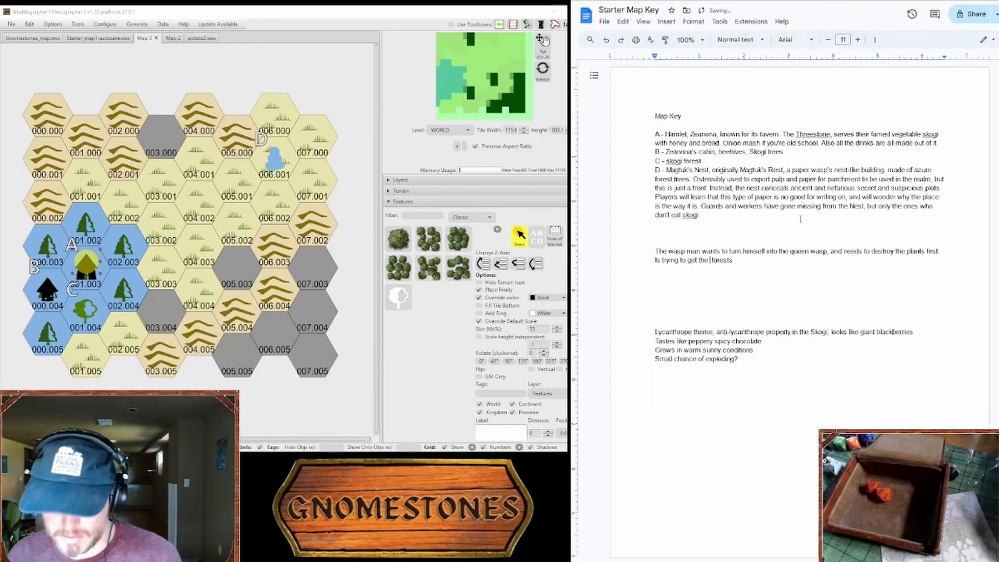
type("Minister")
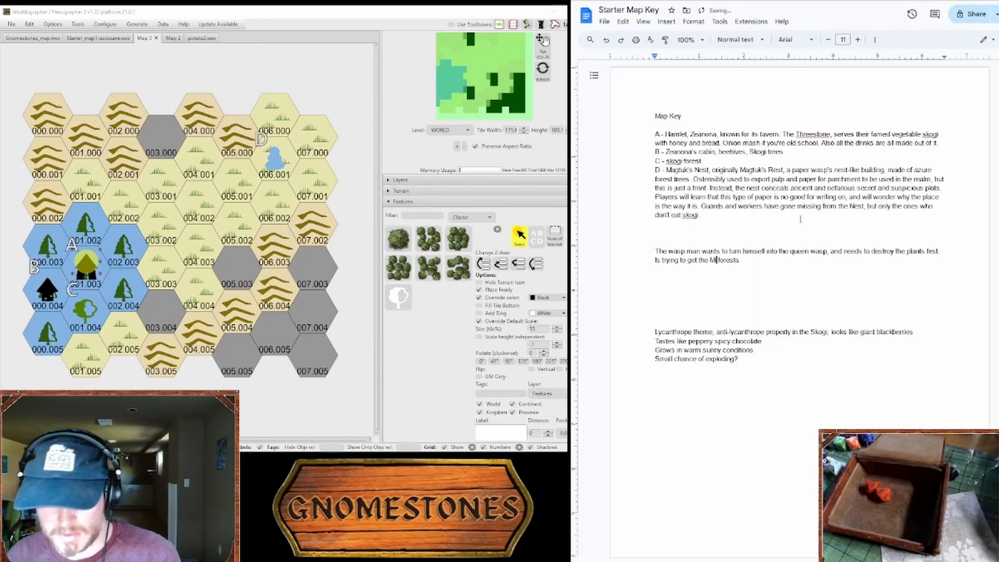
type("'s")
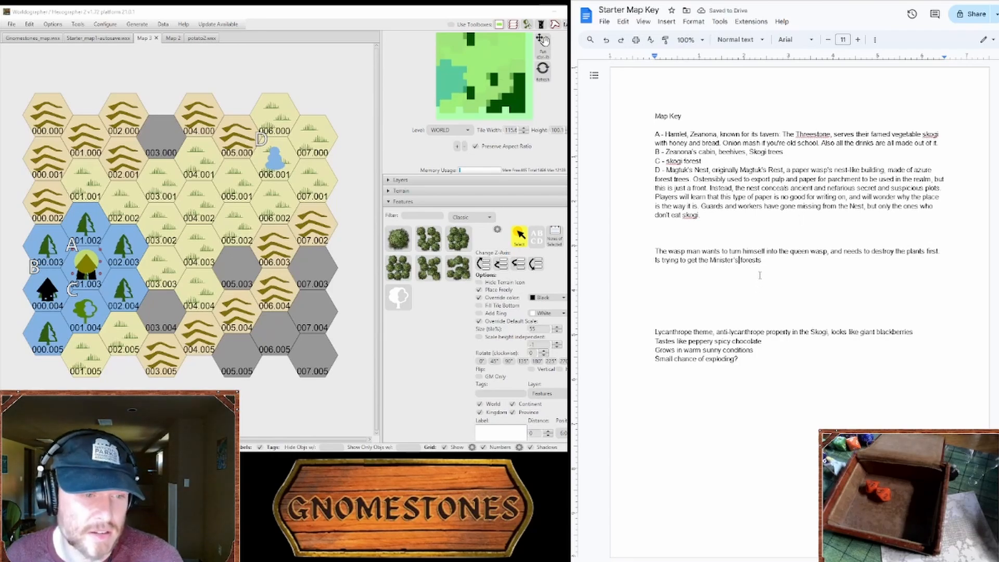
Step: Complete the wasp man note with "foresters to cut down the skogi fields." and add map key entry E for Wasp tunnels
left_click(763, 260)
type("to ")
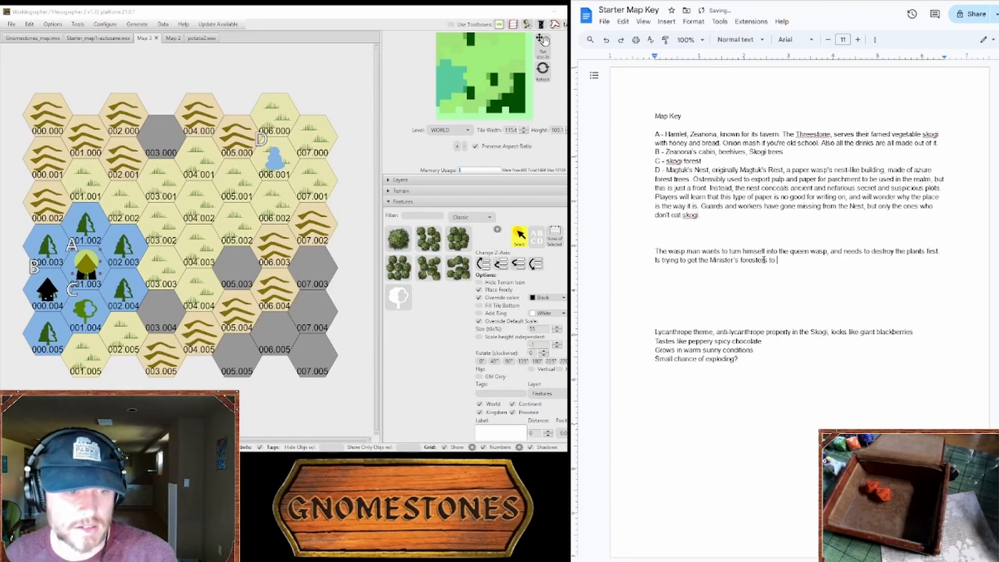
type("cut down th")
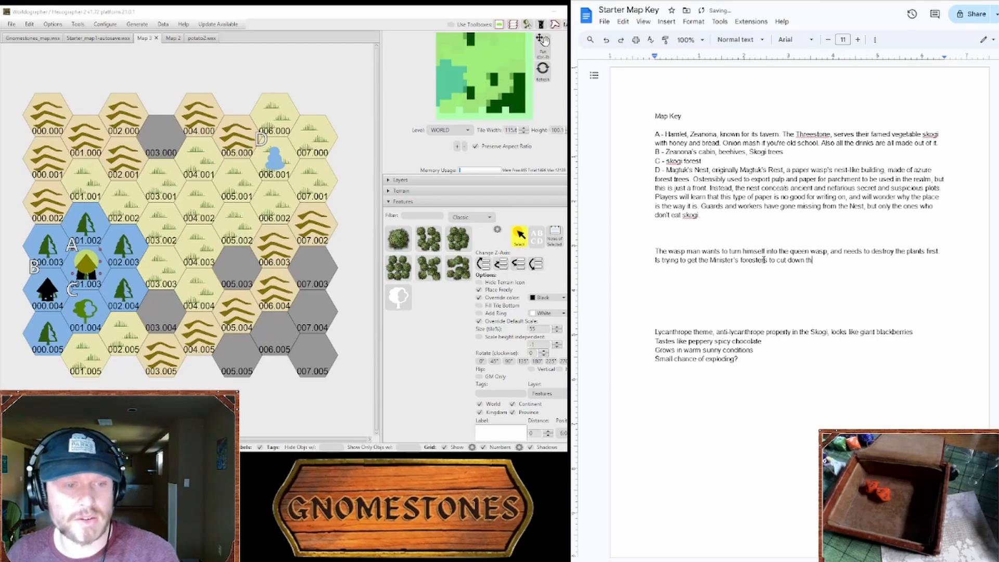
type("e skogi fields.")
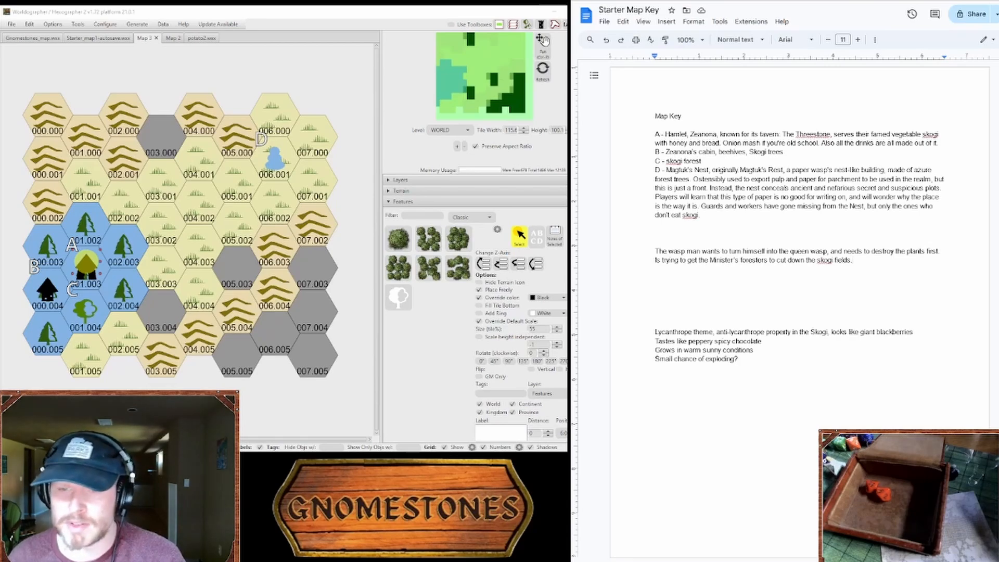
left_click(835, 352)
left_click(836, 360)
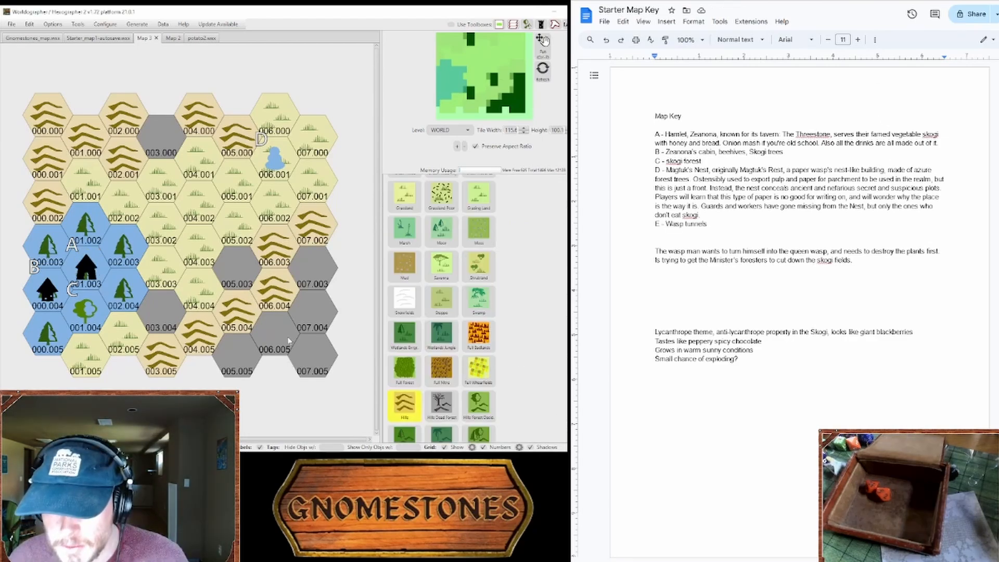
Step: On the hex map, paint Hills terrain over hexes 007.005, 007.004 and 006.005
left_click_drag(312, 359, 307, 325)
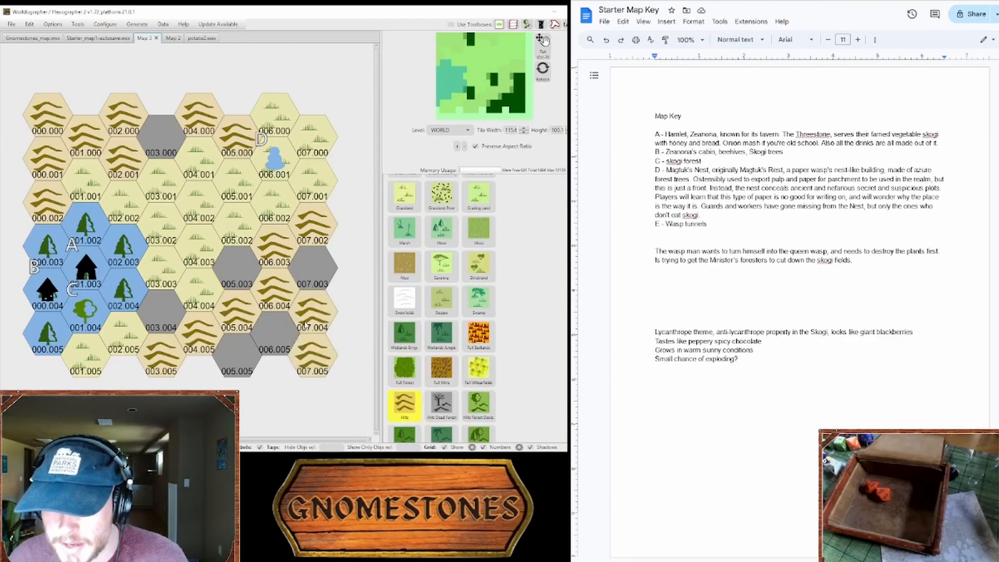
left_click(284, 331)
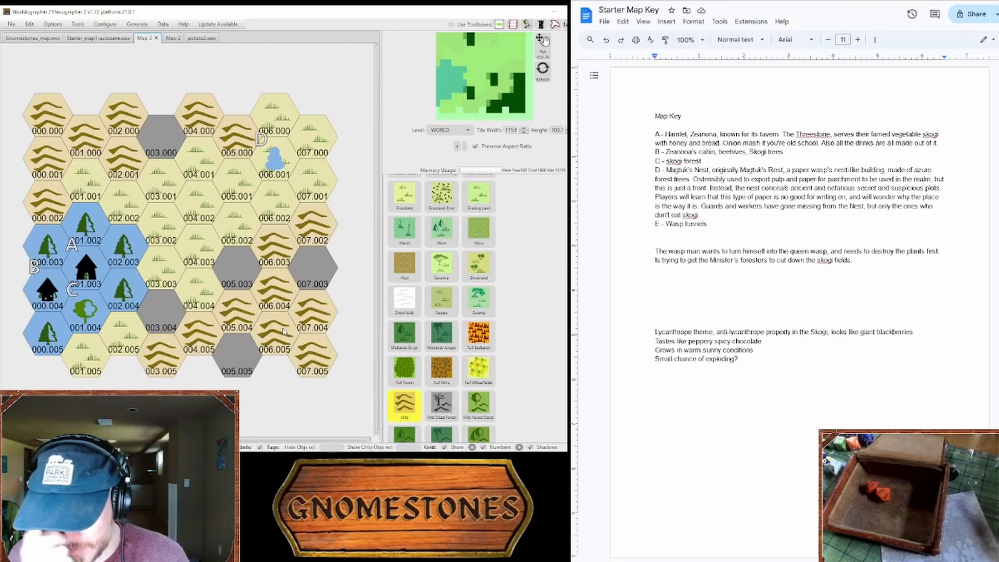
scroll(437, 292, "up", 4)
left_click(436, 250)
scroll(436, 254, "up", 1)
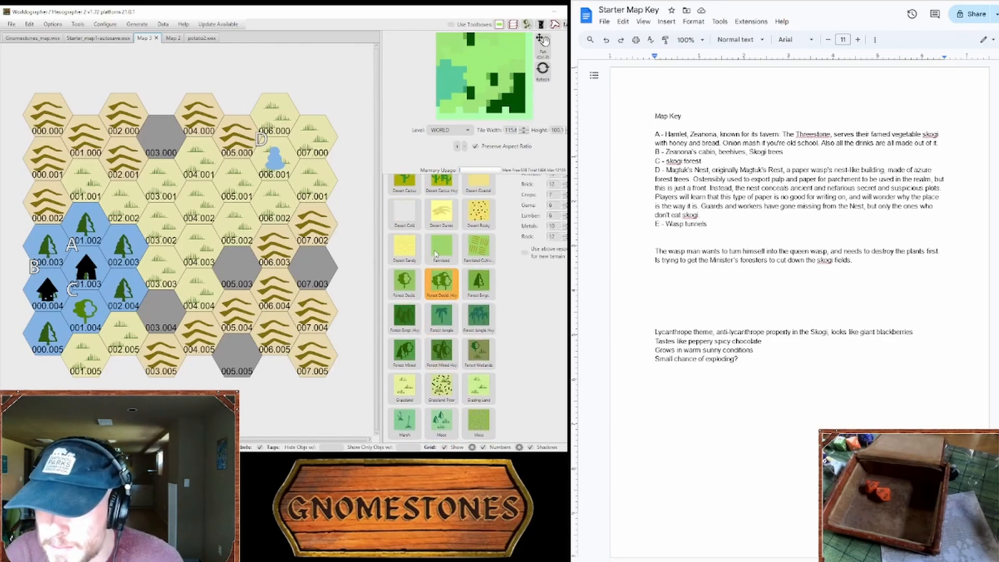
scroll(436, 254, "up", 4)
left_click(439, 193)
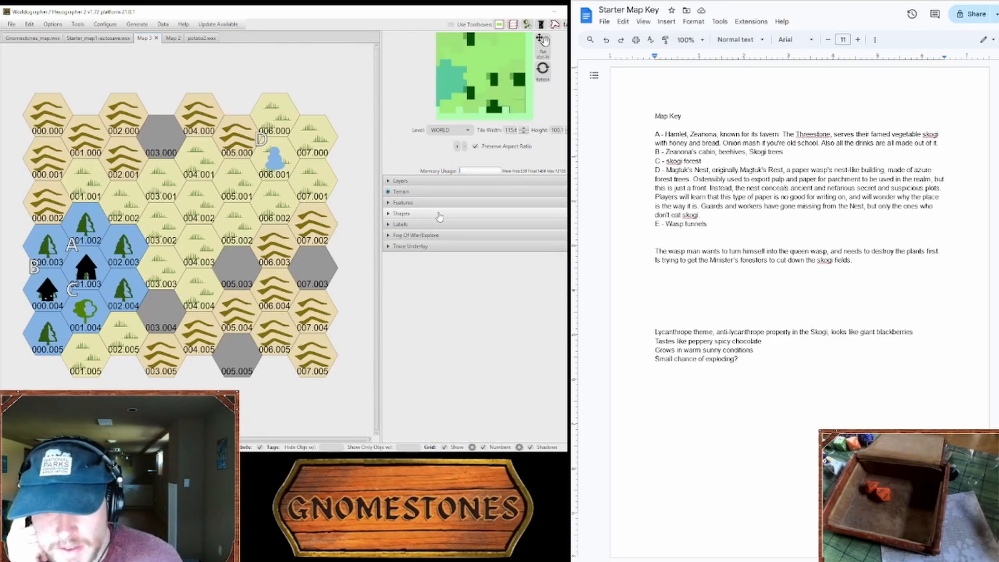
Step: Place the black cave entrance feature from the Classic set in hex 006.005 to mark the wasp tunnels
left_click(439, 215)
left_click(440, 206)
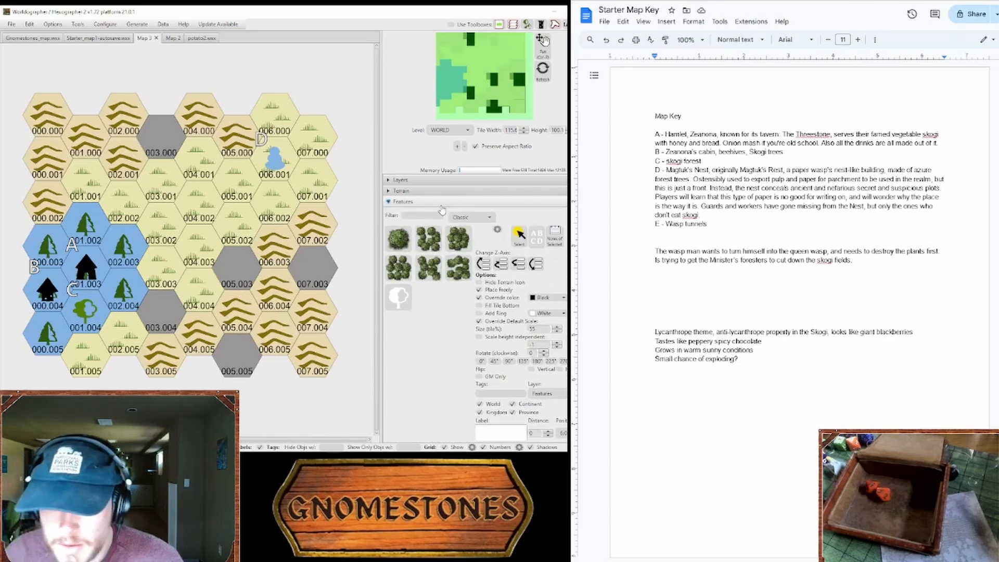
left_click(433, 218)
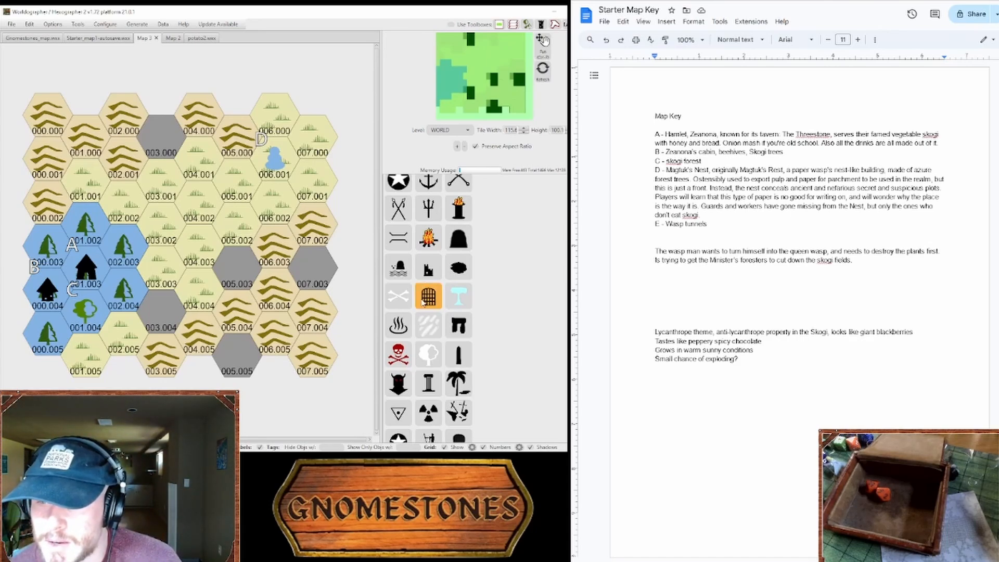
scroll(424, 303, "up", 1)
scroll(498, 385, "up", 6)
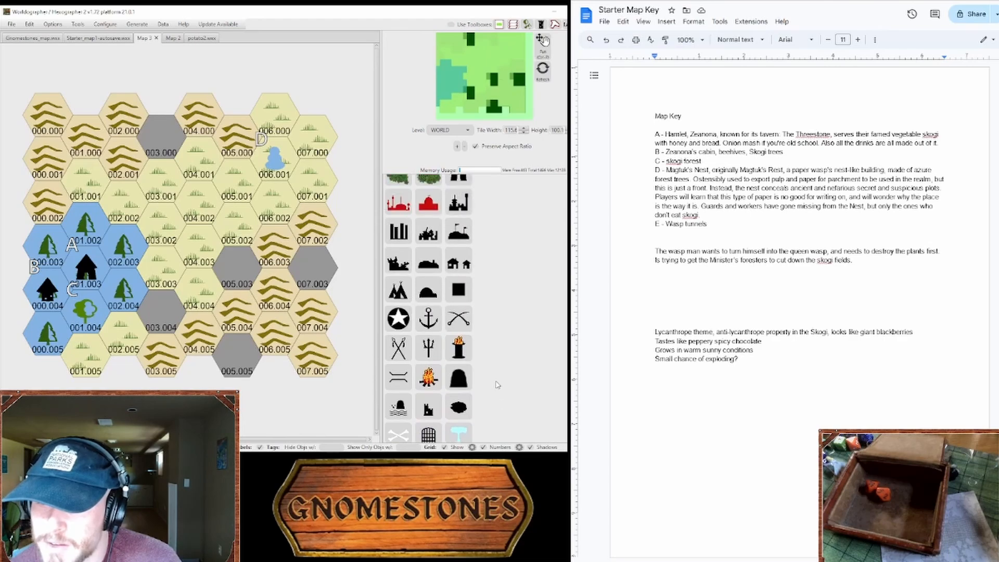
scroll(453, 320, "down", 5)
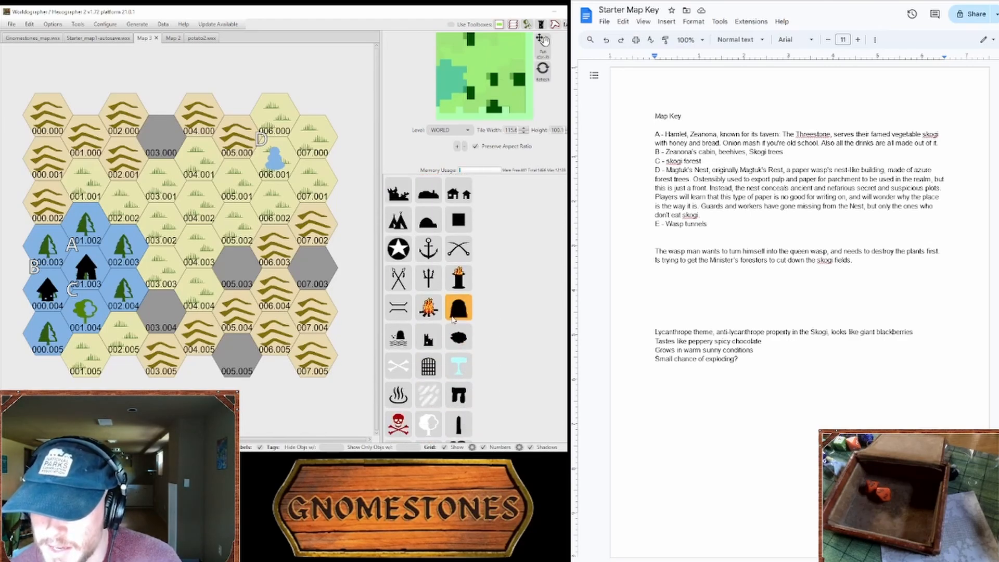
left_click(452, 314)
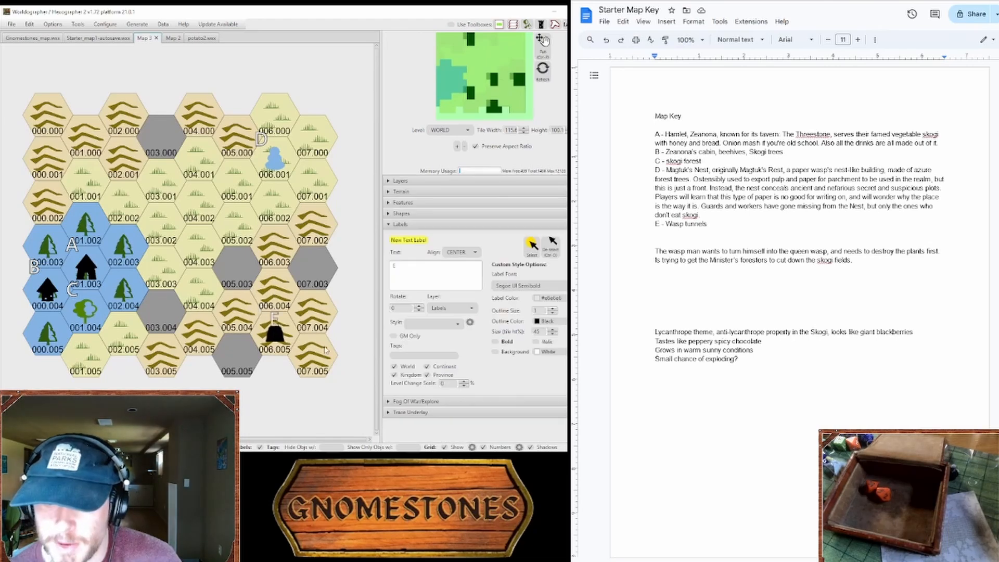
Step: Place the label E beside the cave in hex 006.005 and clear the new label's text
left_click(264, 319)
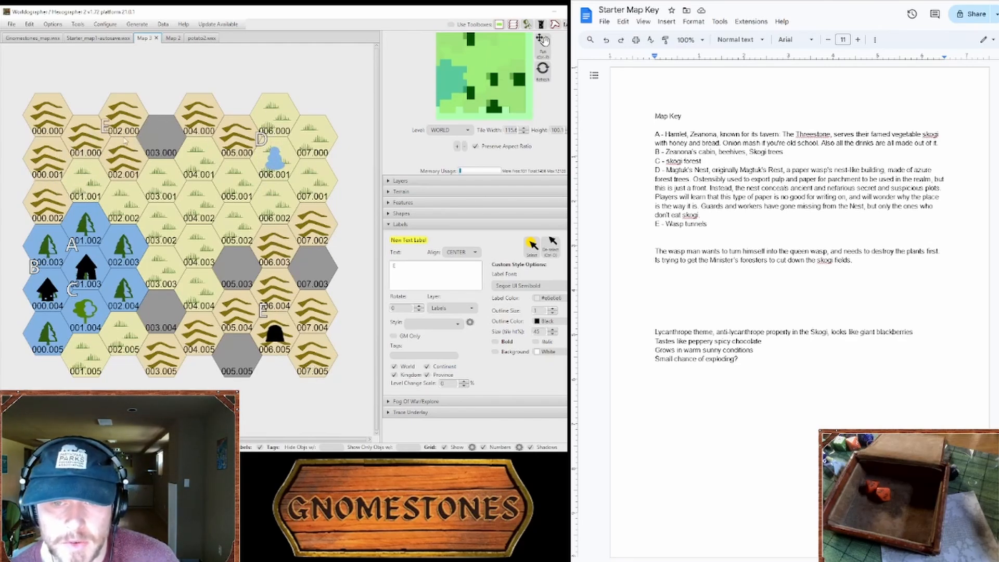
left_click(433, 273)
left_click_drag(433, 273, 380, 271)
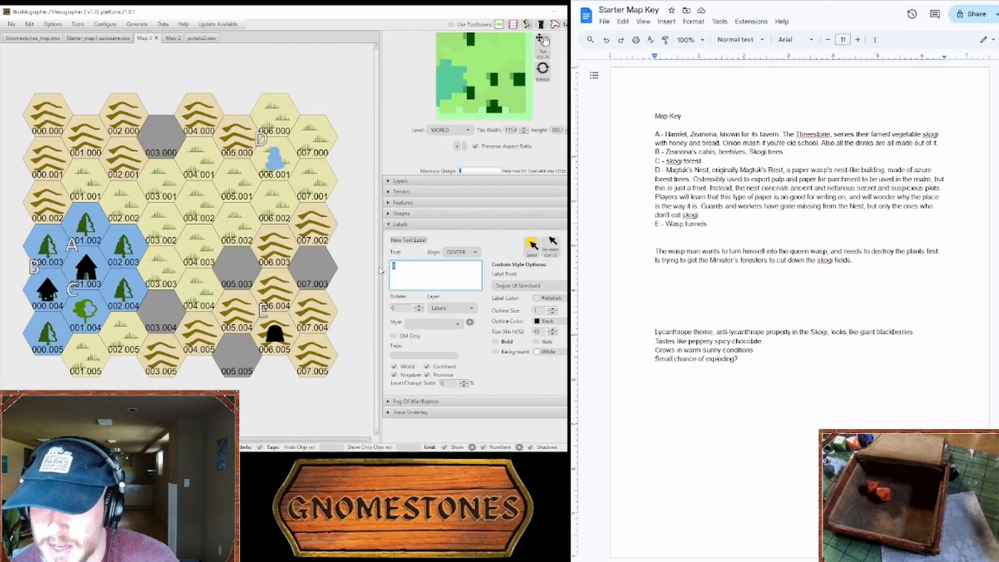
key("BackSpace")
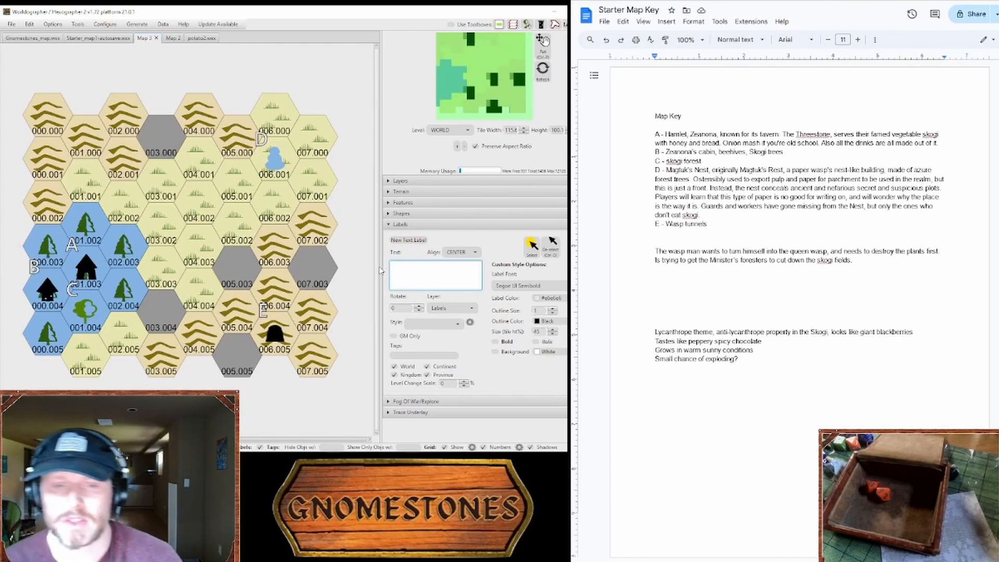
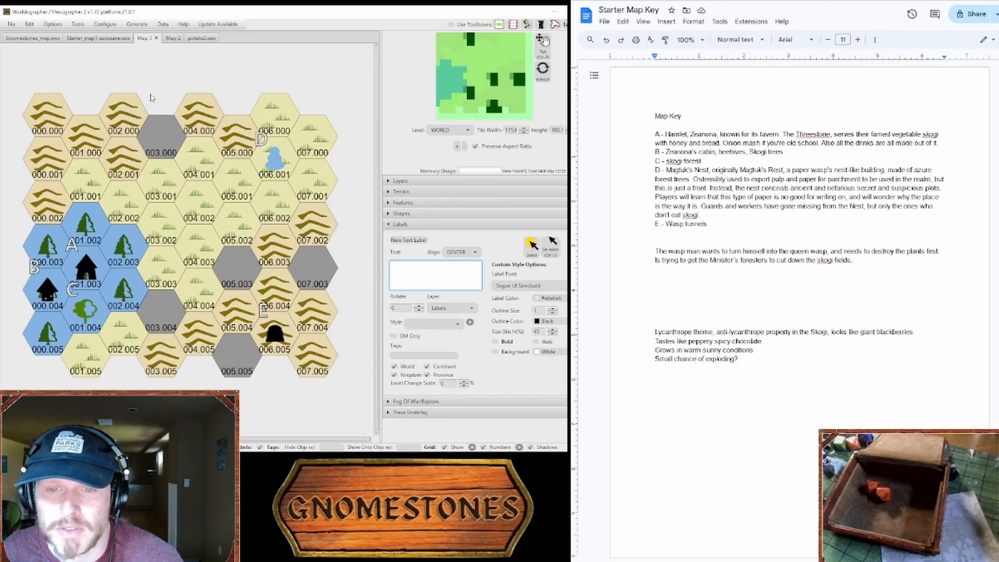
Step: Extend key entry E with "lair of the wasp man", merge the wasp man note into it, and start an empty entry F
left_click(738, 221)
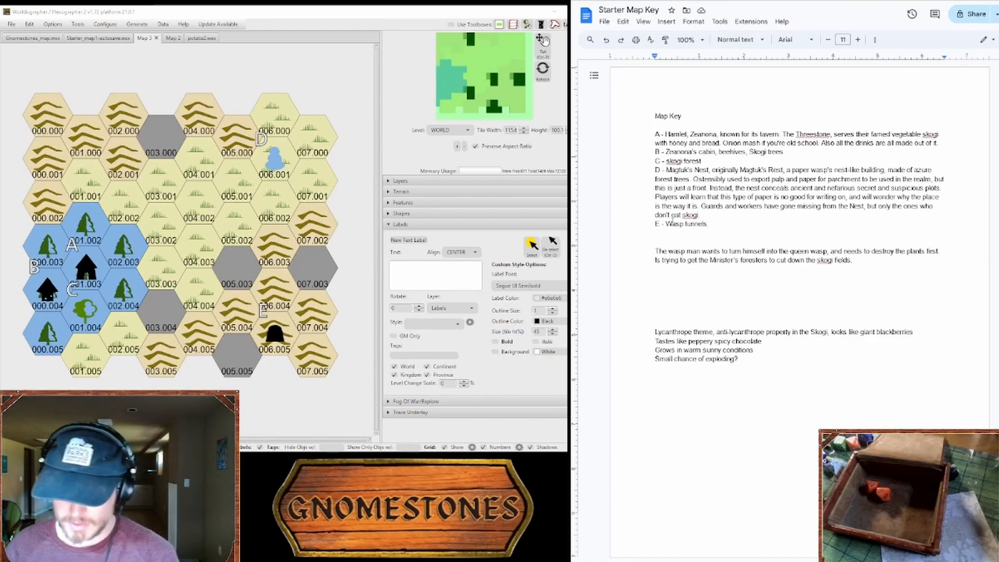
type(", lar")
type("r of the")
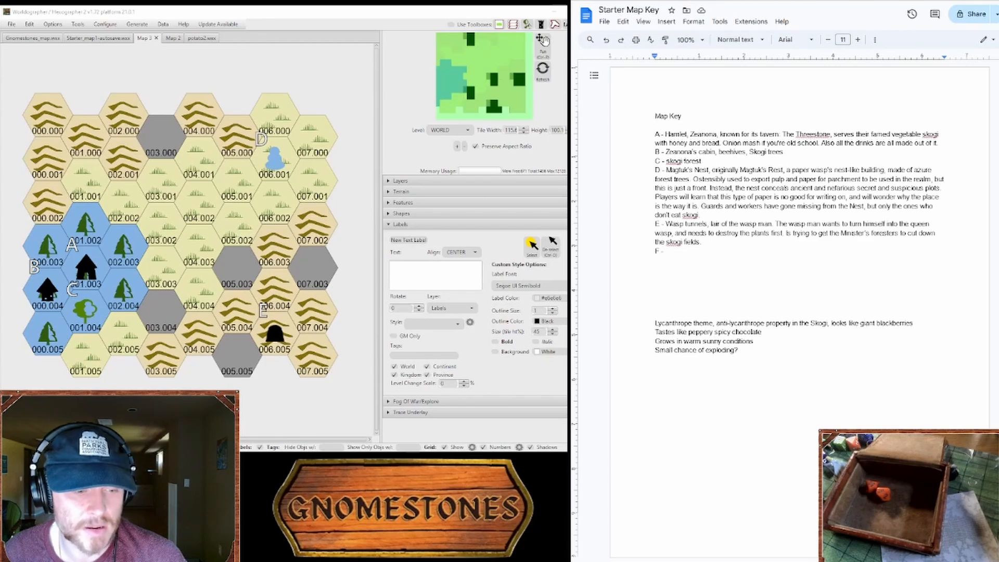
left_click(436, 275)
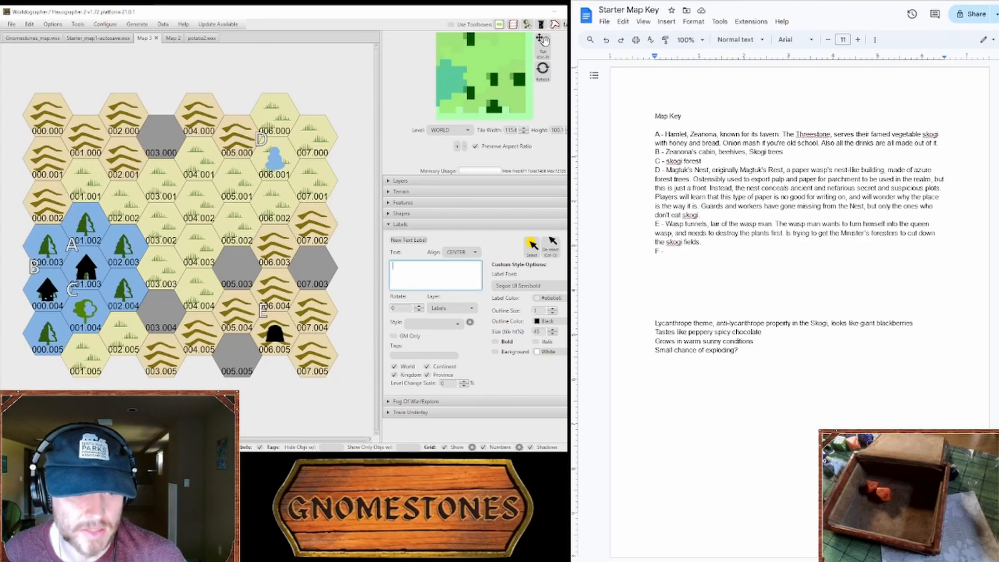
key("alt+Tab")
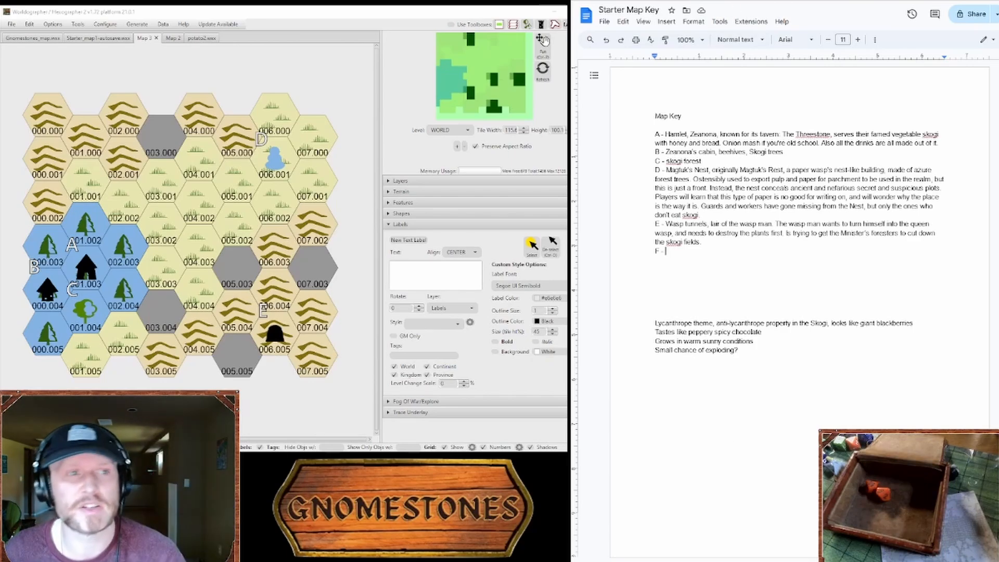
Step: Switch to the PDF of random tables and examine the description and structure columns of Table 1-1A Locations for a location idea
key("alt+Tab")
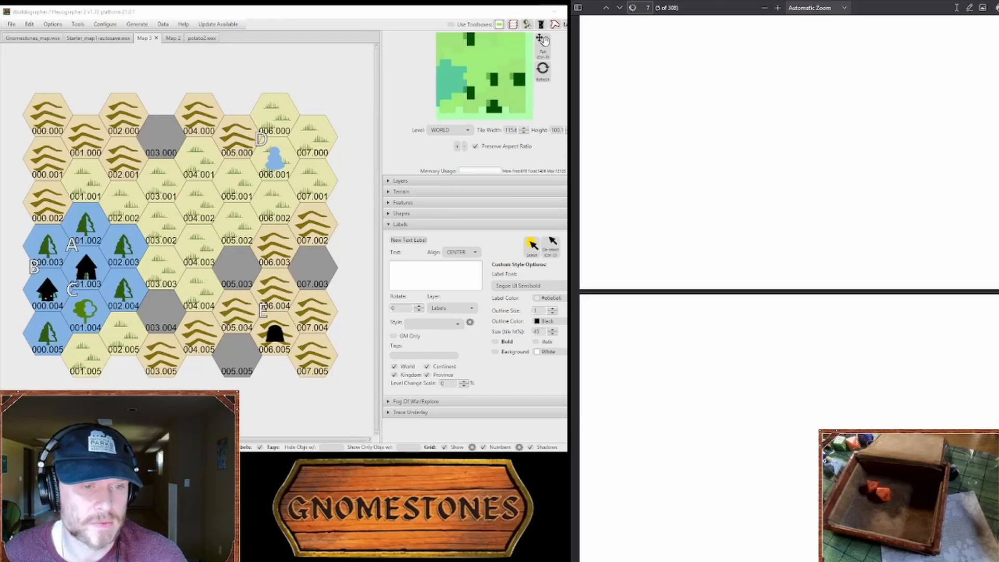
scroll(789, 286, "down", 15)
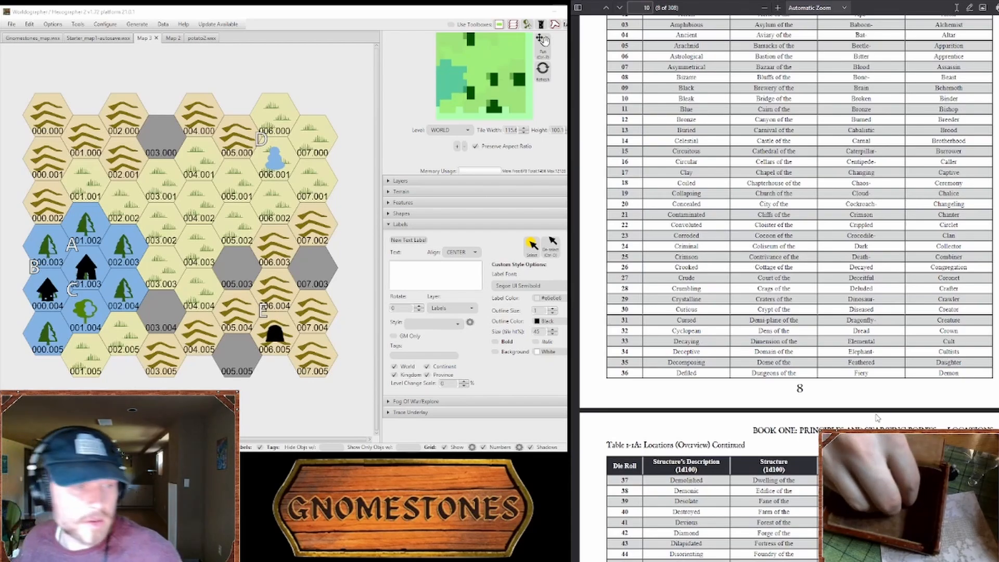
scroll(877, 418, "down", 10)
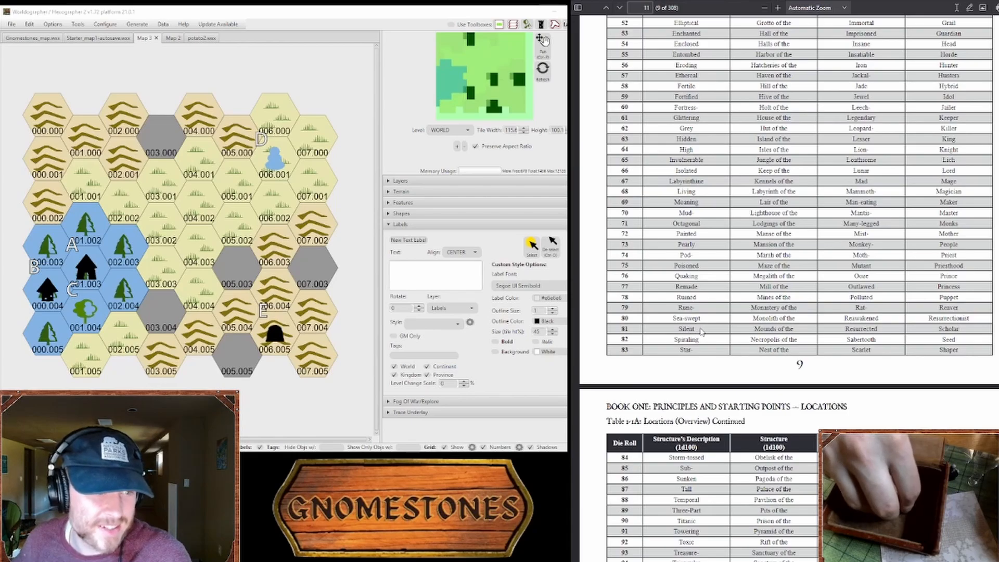
scroll(703, 328, "down", 5)
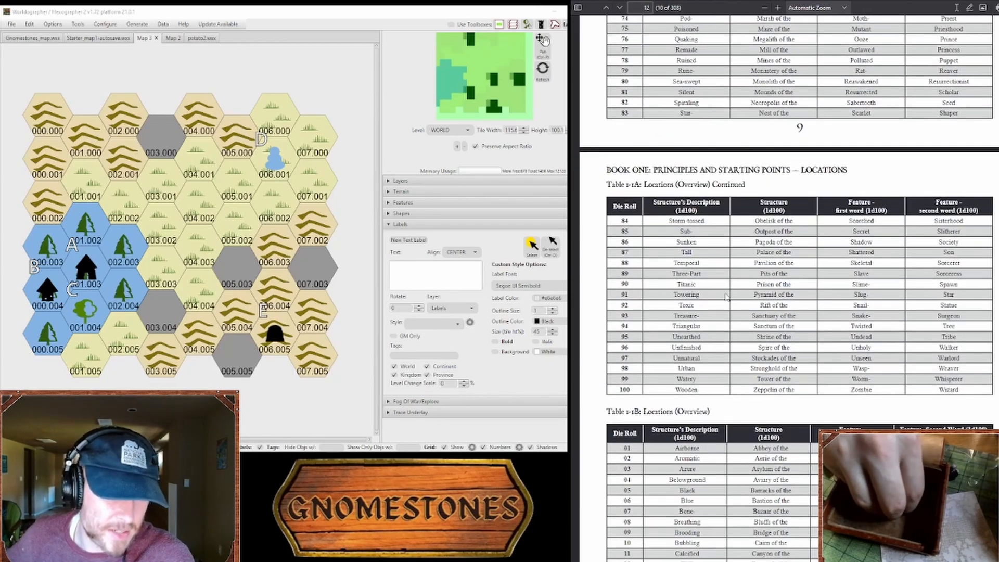
scroll(739, 230, "up", 3)
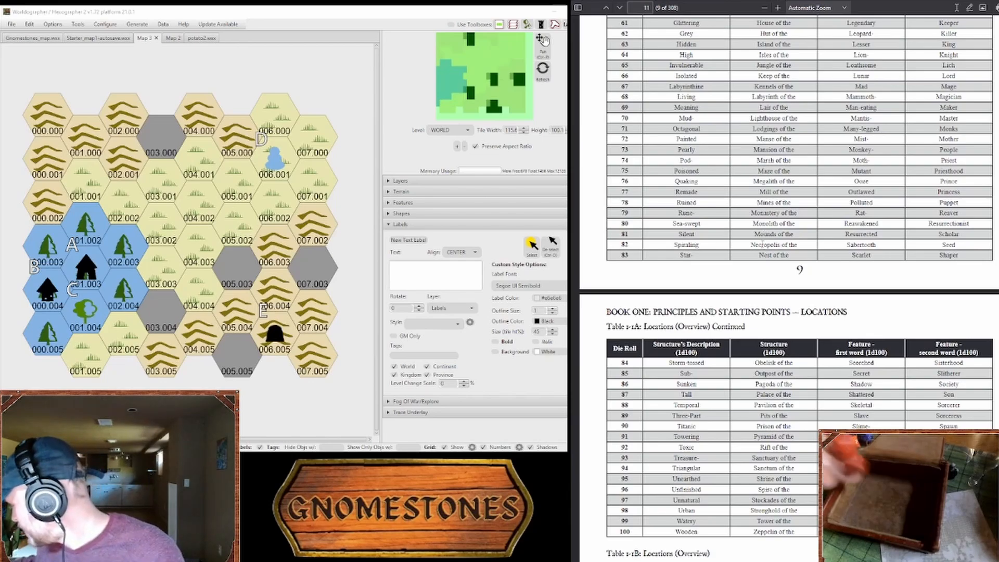
scroll(765, 239, "up", 15)
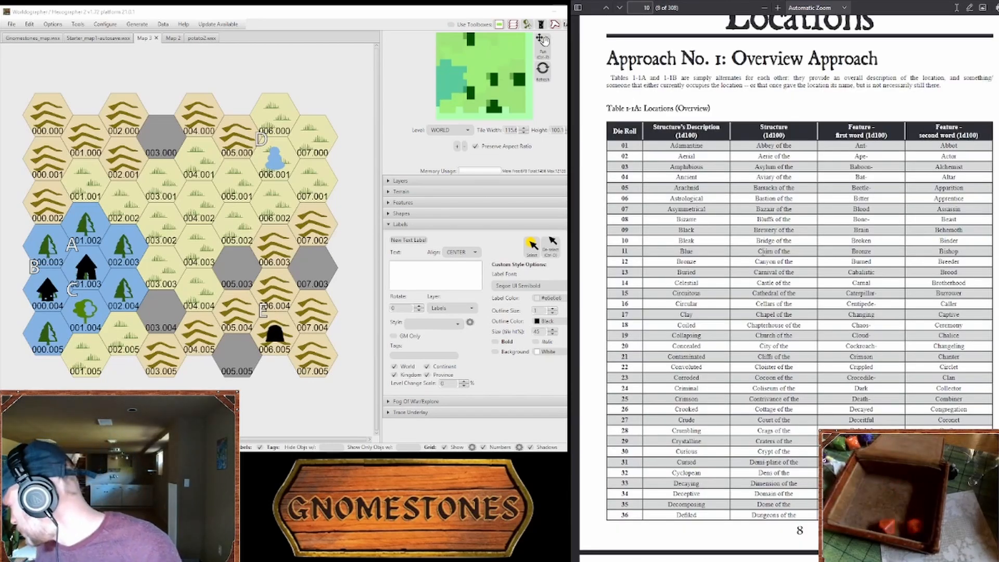
scroll(764, 250, "down", 12)
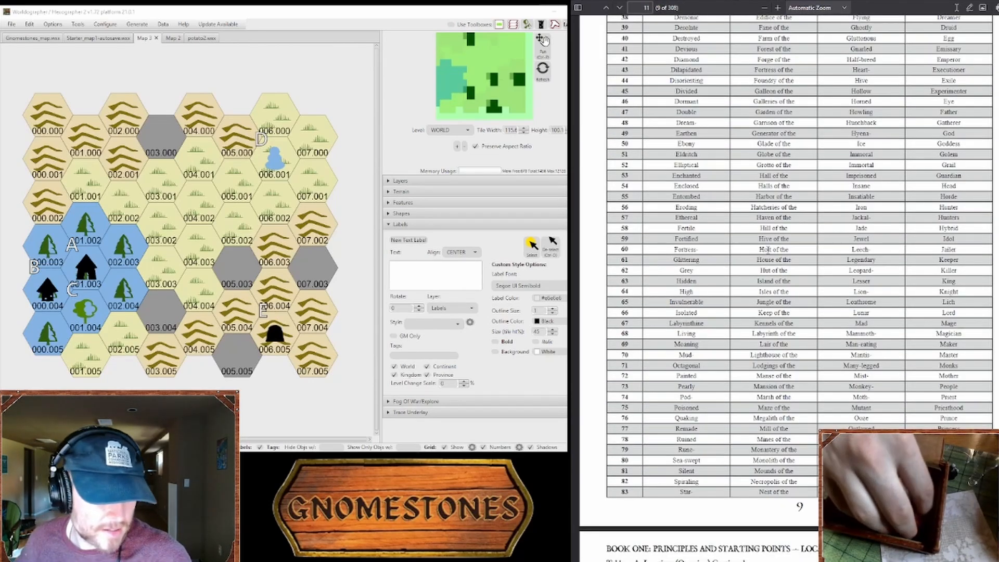
scroll(776, 249, "down", 5)
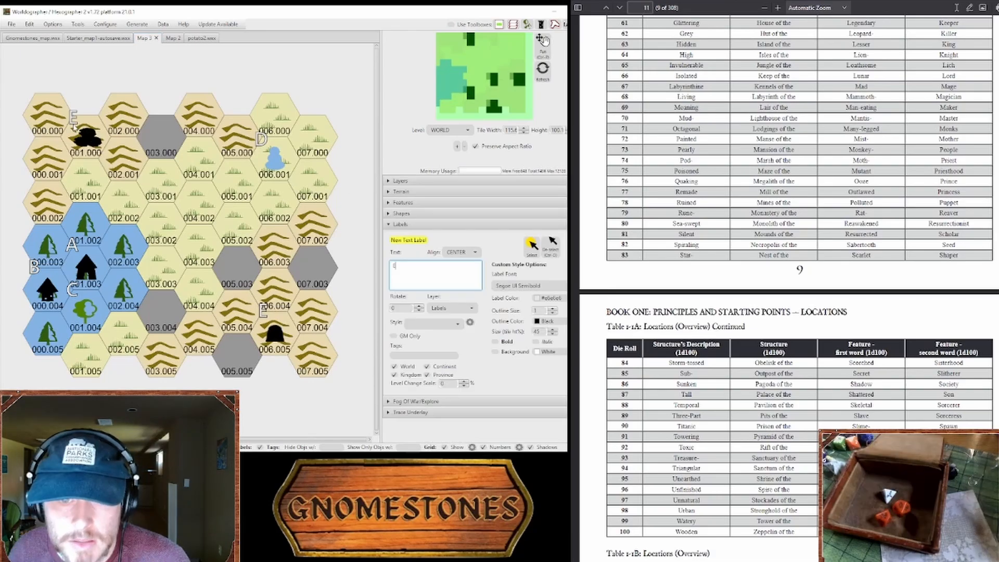
Step: Mark hex 001.000 with the black mound feature and place the label E beside it
left_click(73, 125)
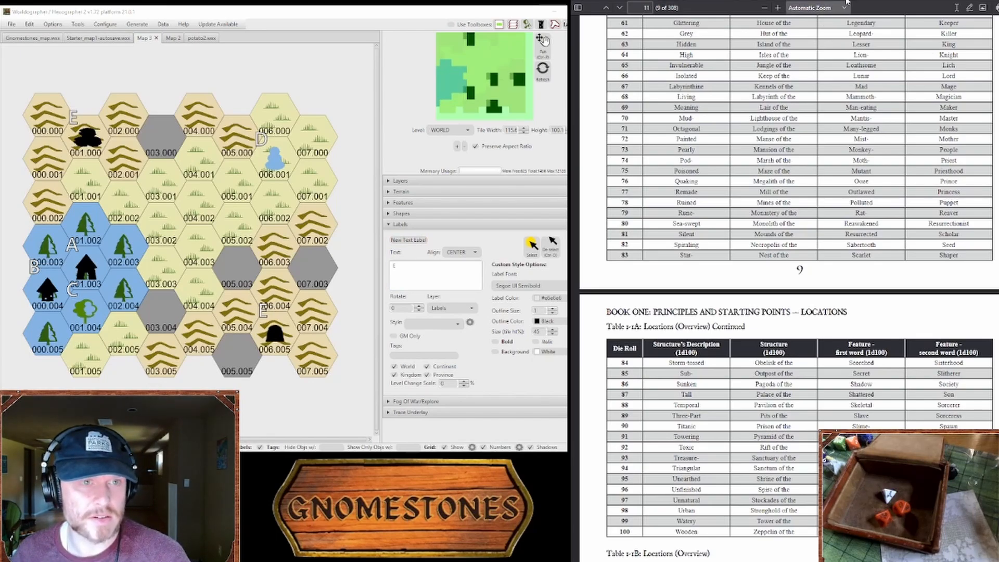
Step: In the map key, write entry F: "The Mudmounds, a gnome habitat, also a place to look for treasure or get attacked by moles. Somewhat dangerous."
left_click(806, 0)
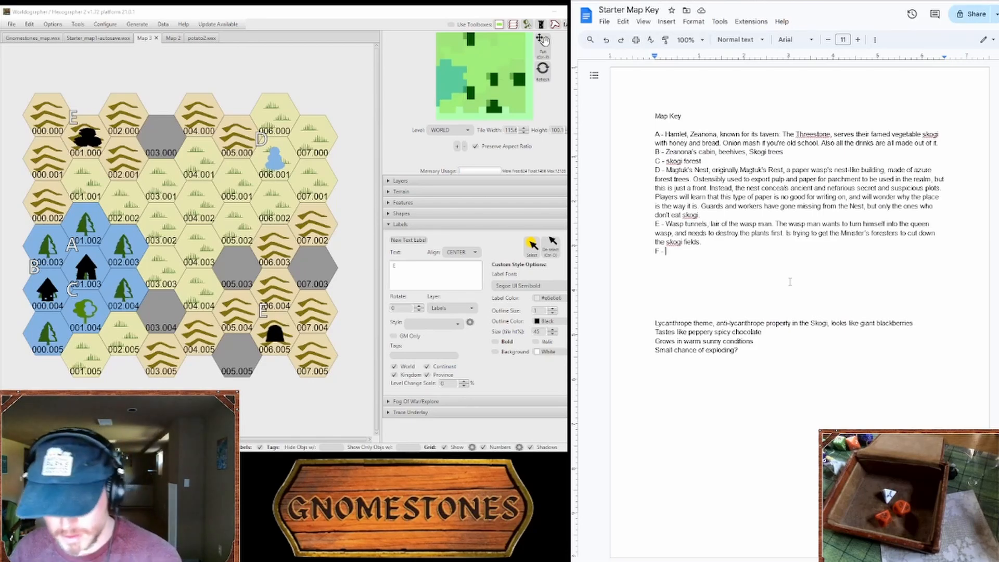
type("The Mudm")
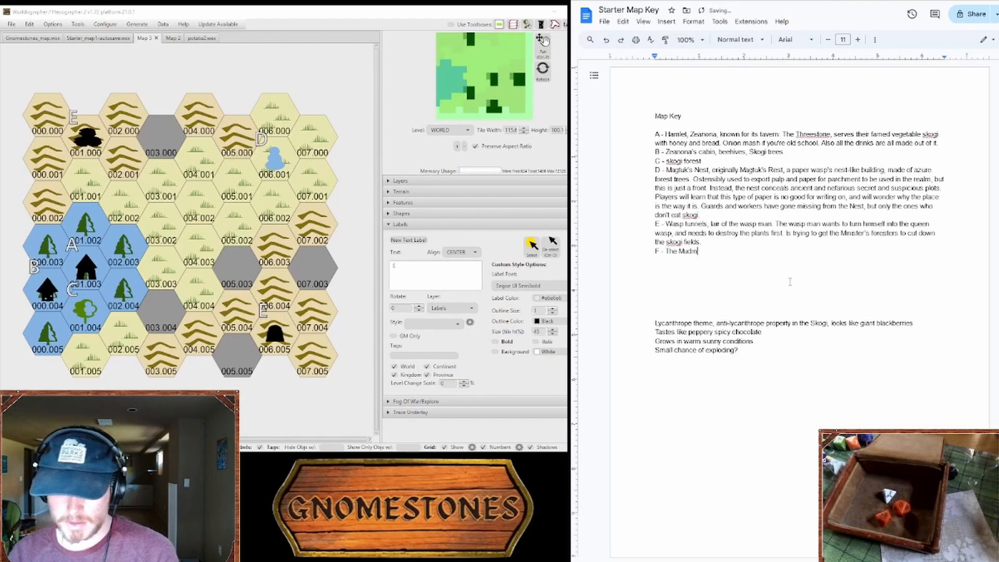
type("ounds, a")
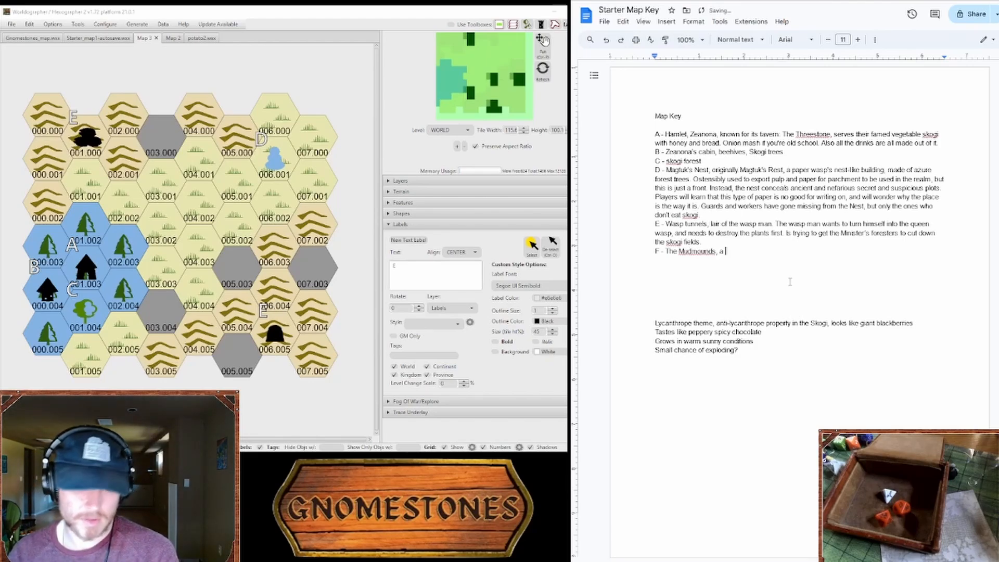
type(" gnome habitat, also a place to look for treasure or get attacked by moles. Somewhat dangerous.The mole")
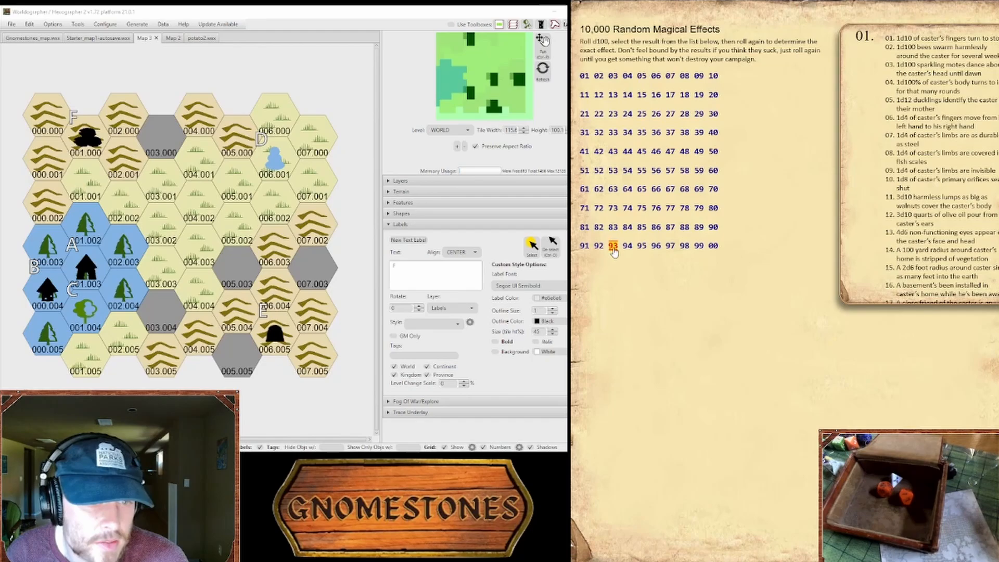
Step: Consult list 93 of the 10,000 Random Magical Effects and extend entry F with "Can't get stung if you coat yourself in mud"
left_click(614, 247)
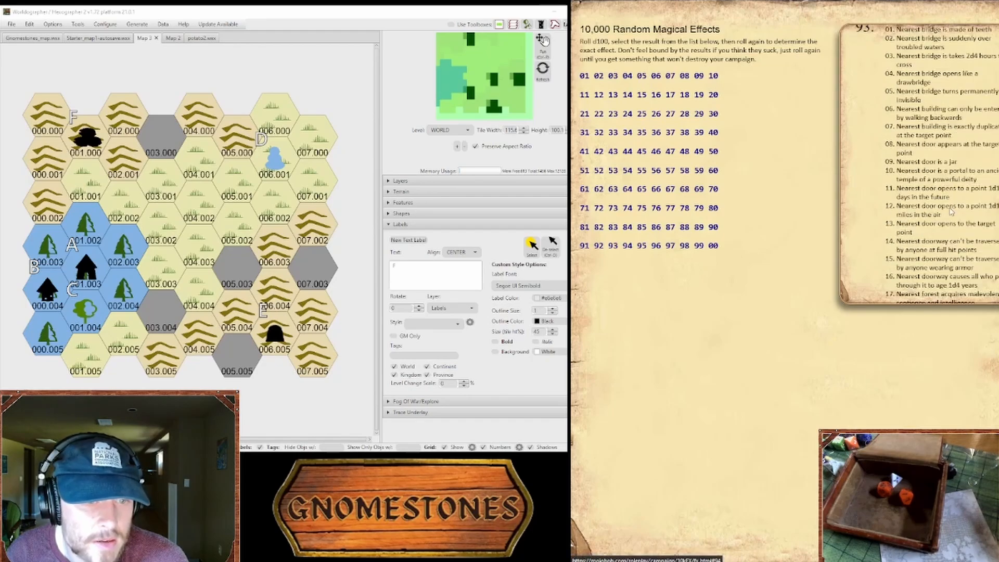
scroll(924, 198, "down", 15)
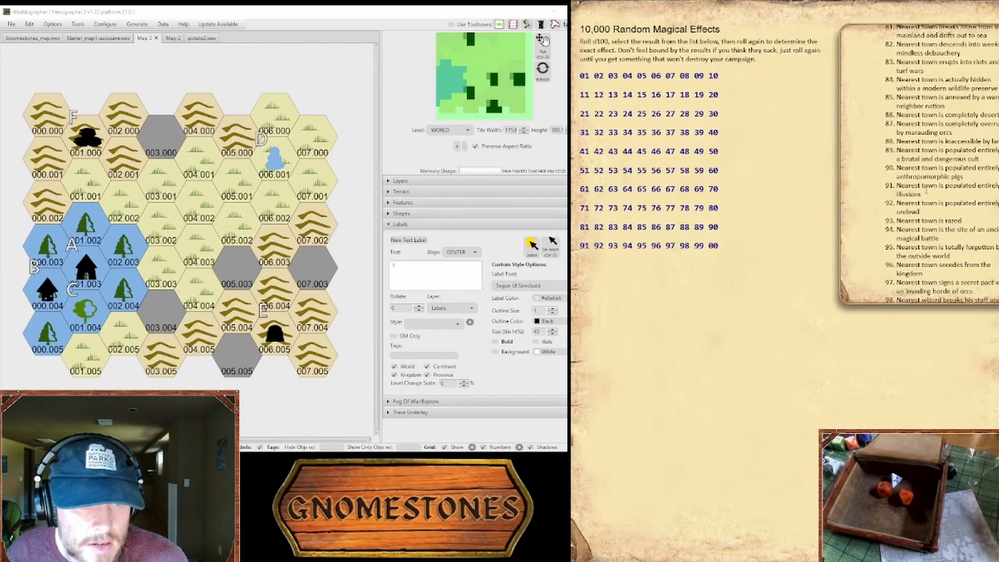
mouse_move(925, 187)
left_mouse_down()
mouse_move(975, 198)
mouse_move(942, 186)
left_mouse_up()
left_click(975, 198)
left_click(942, 190)
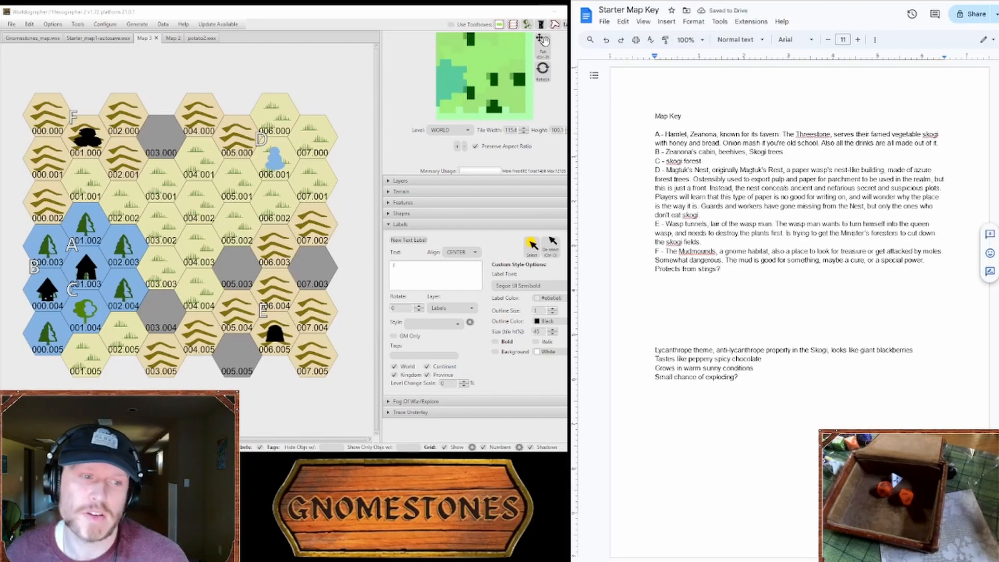
type("Can't get stung if you coat yourself in mud")
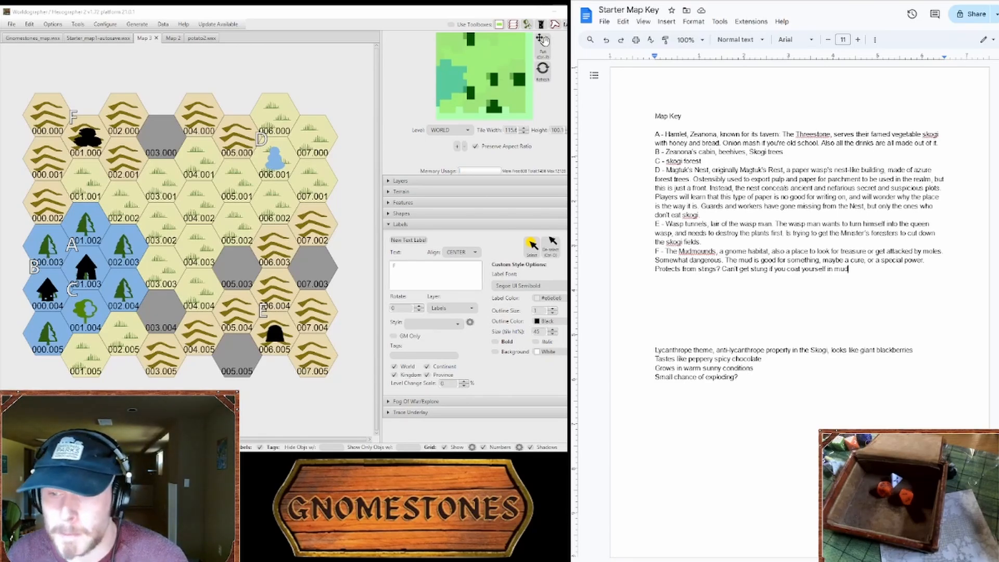
Step: Place a cluster of overlapping black tent-shaped features in hex 002.000 on the hex map
left_click(421, 203)
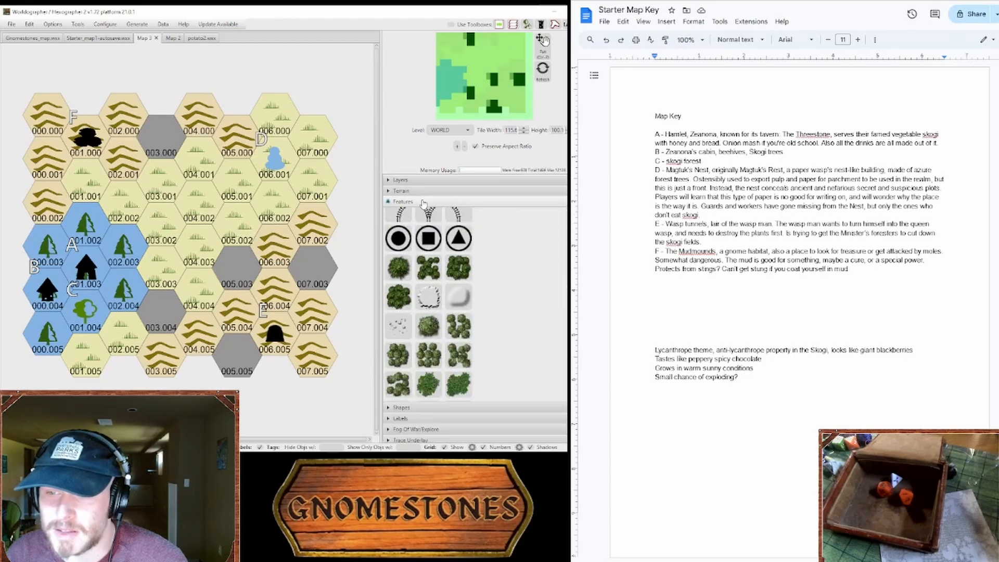
scroll(442, 286, "down", 5)
left_click(460, 333)
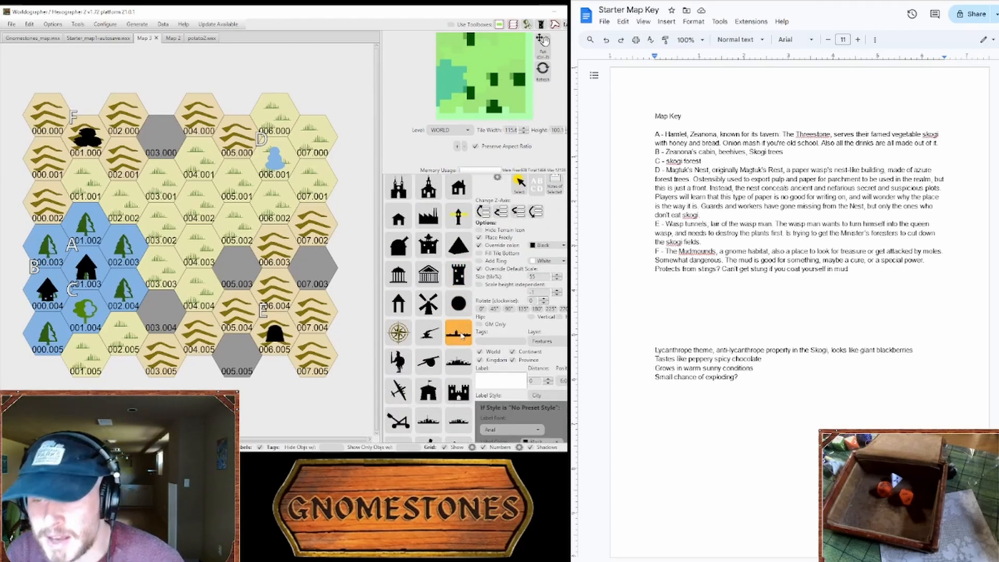
scroll(428, 374, "down", 2)
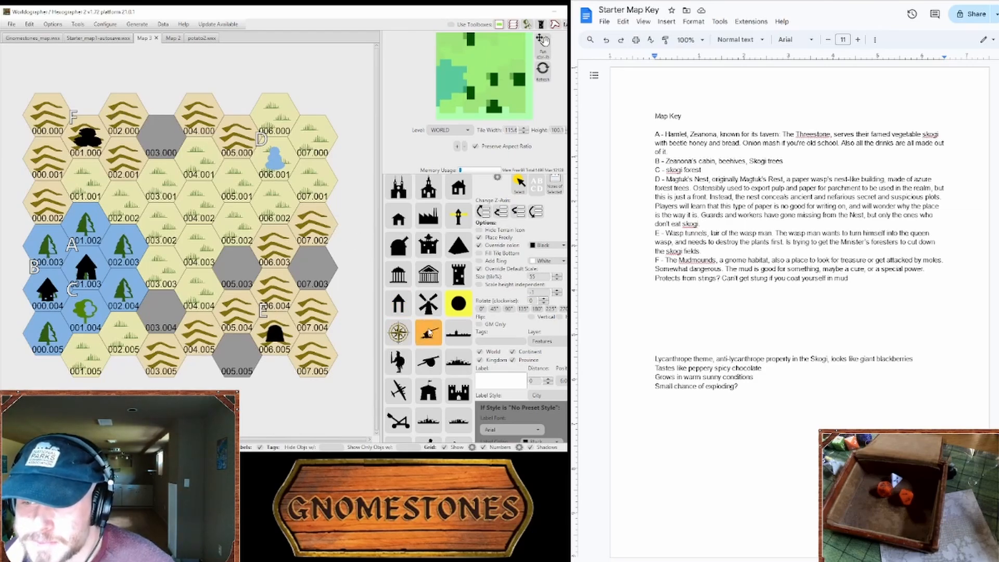
scroll(429, 333, "down", 10)
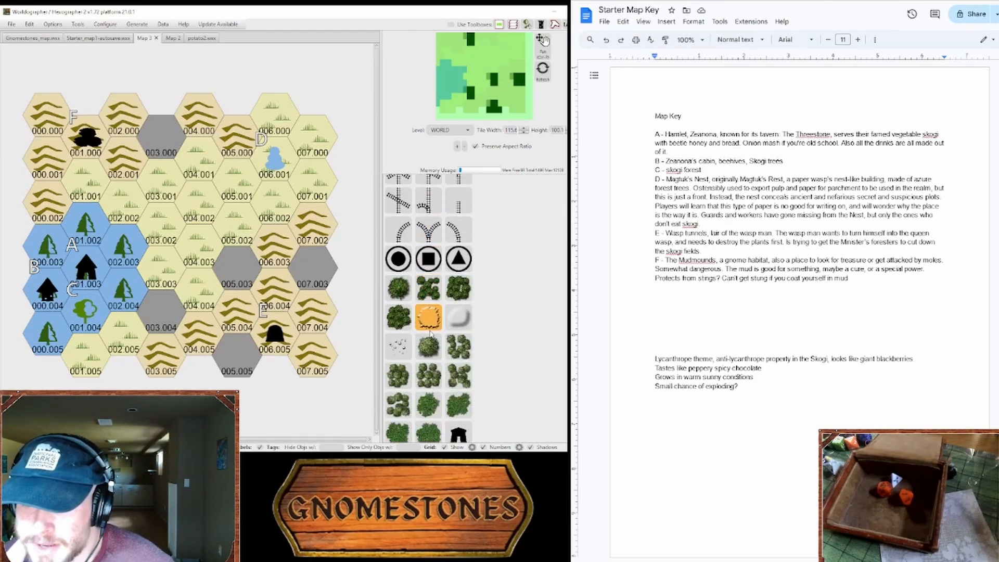
scroll(430, 333, "up", 5)
left_click(399, 289)
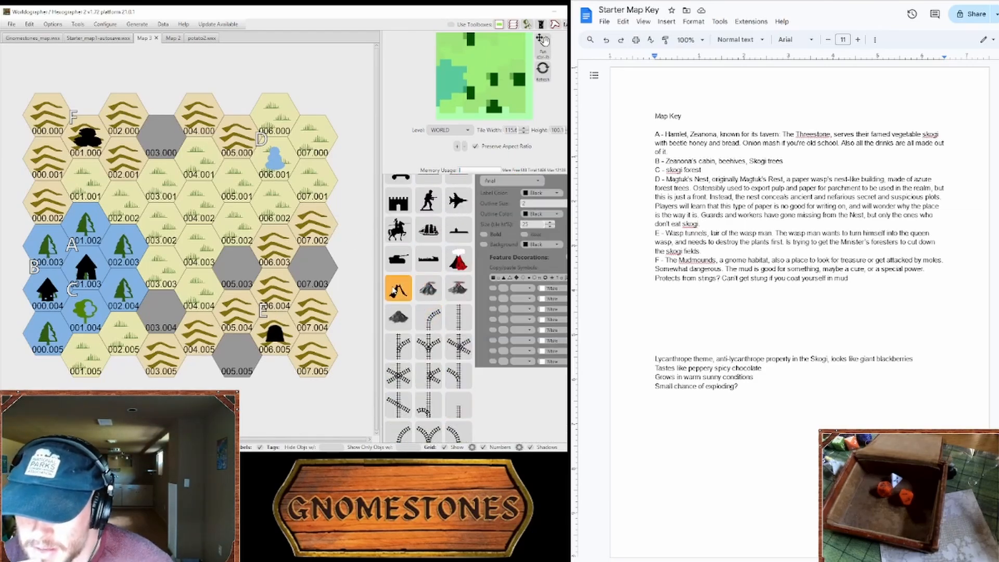
left_click(119, 118)
left_click(123, 114)
left_click(129, 117)
scroll(429, 307, "up", 7)
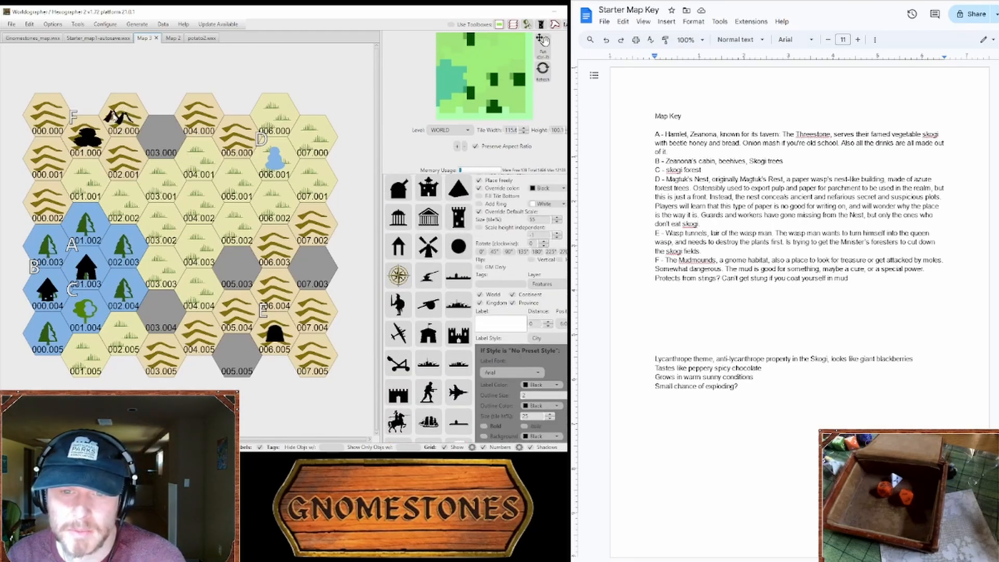
left_click(119, 116)
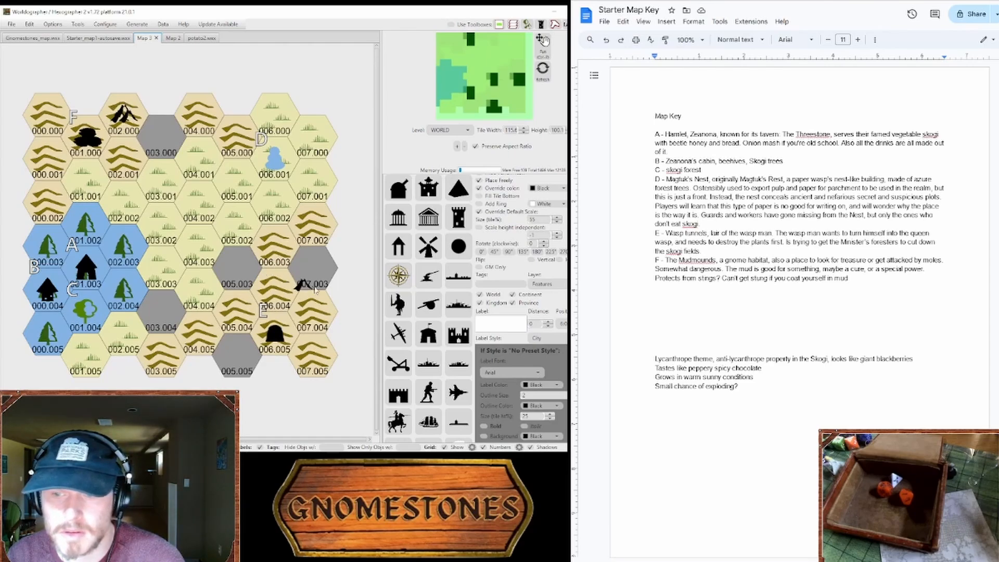
Step: Place the label G above the feature cluster in hex 002.000
left_click(409, 240)
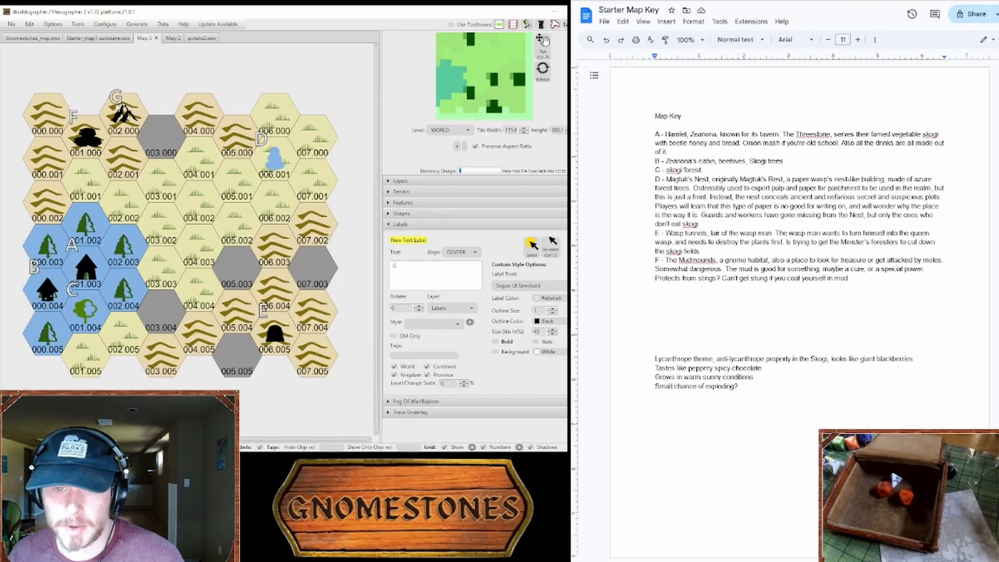
left_click(110, 99)
Step: Add key entry G "Honeybeetle hives" to the map key and start an empty entry H
left_click(850, 279)
key("Return")
type("G - Ho")
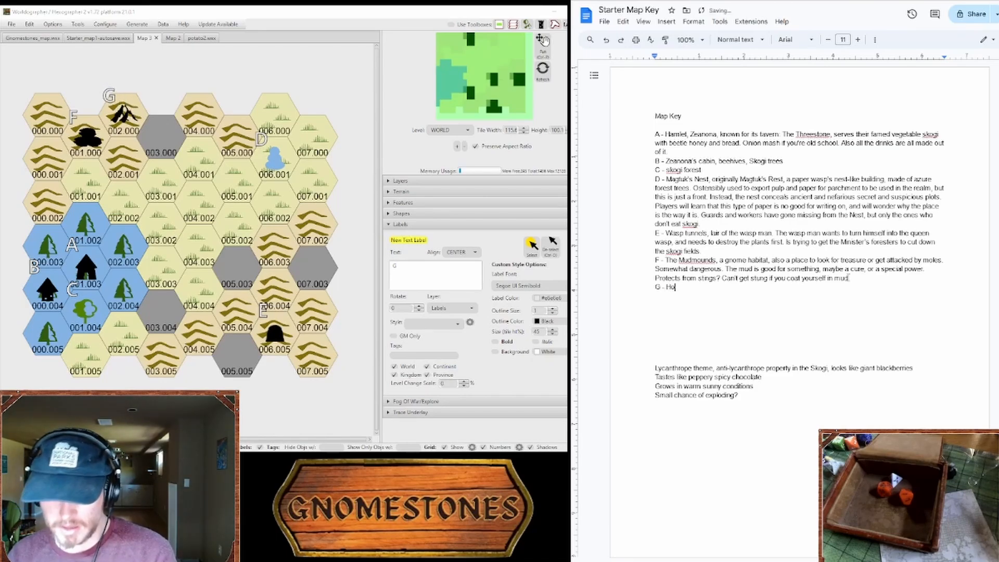
type("neyw")
type("ybeetle hives")
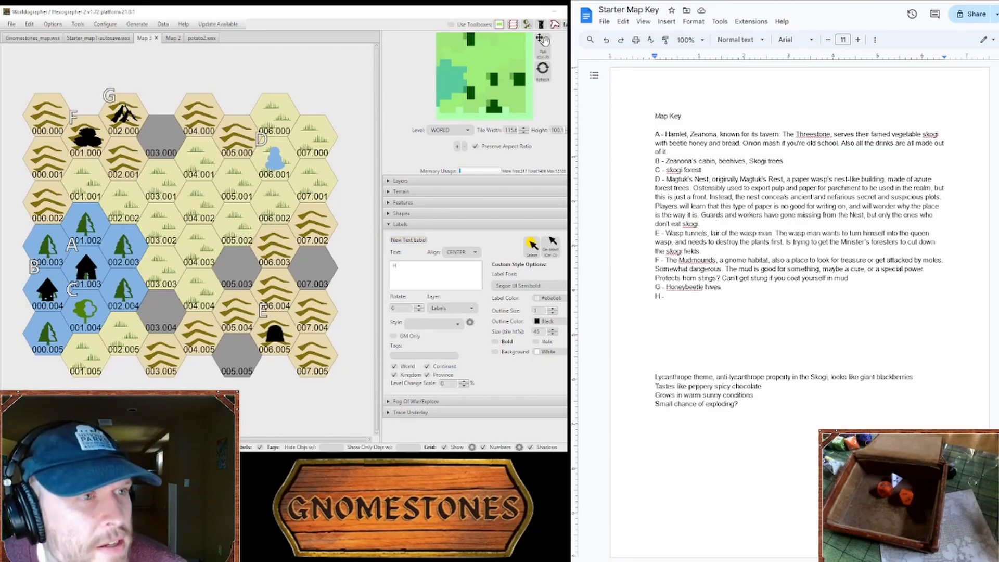
key("Return")
type("H -")
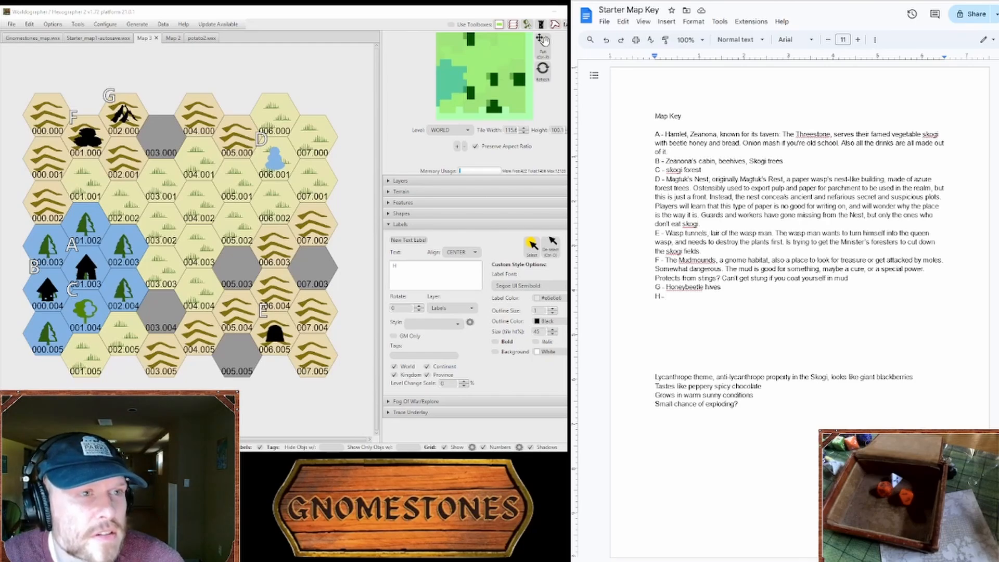
Step: Open the 100 Feywild Encounters page in the browser and generate a random encounter for ideas
left_click(642, 1)
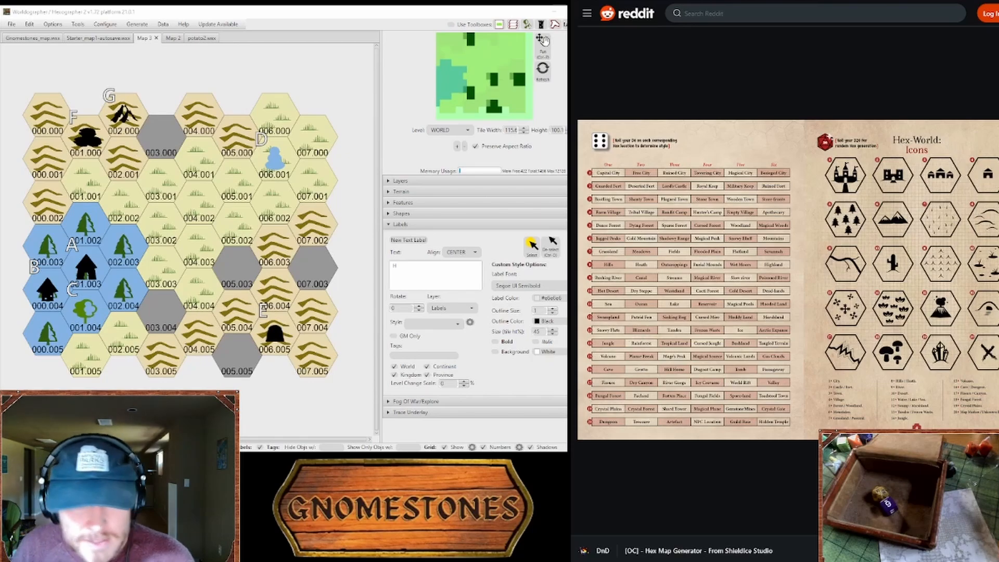
left_click(845, 206)
scroll(781, 124, "down", 5)
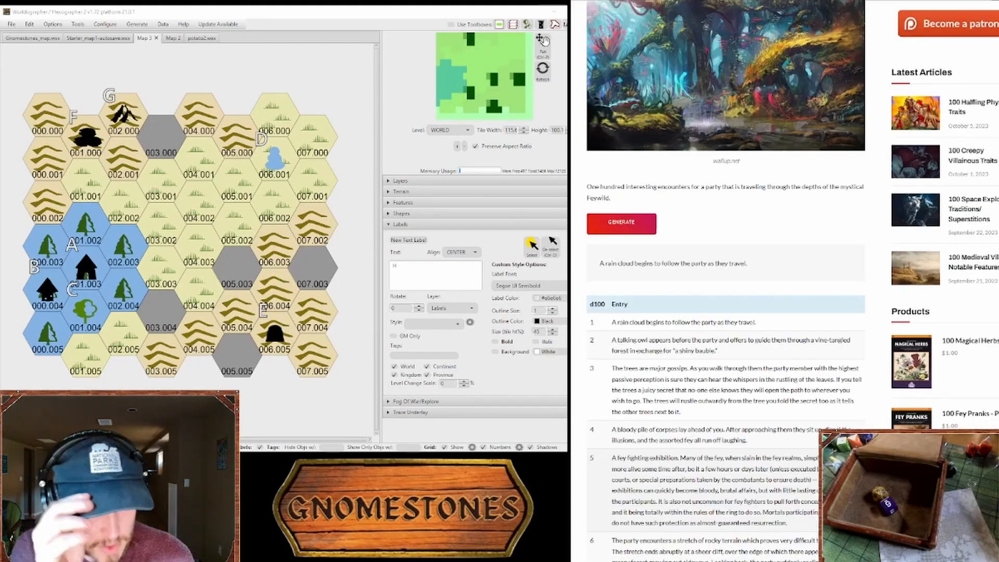
left_click(645, 229)
scroll(708, 413, "up", 3)
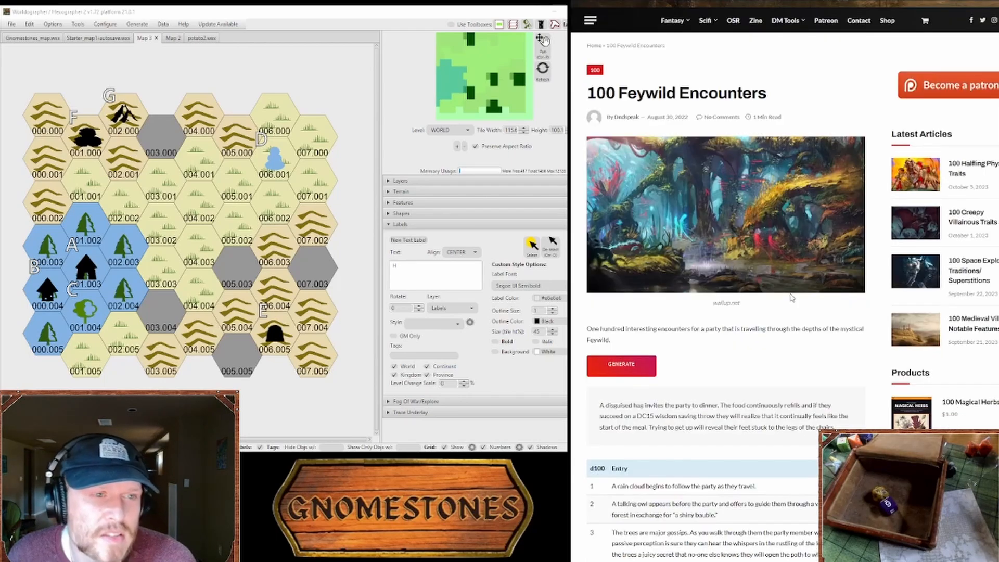
left_click_drag(708, 414, 813, 407)
left_click(817, 416)
left_click(812, 417)
left_click(813, 413)
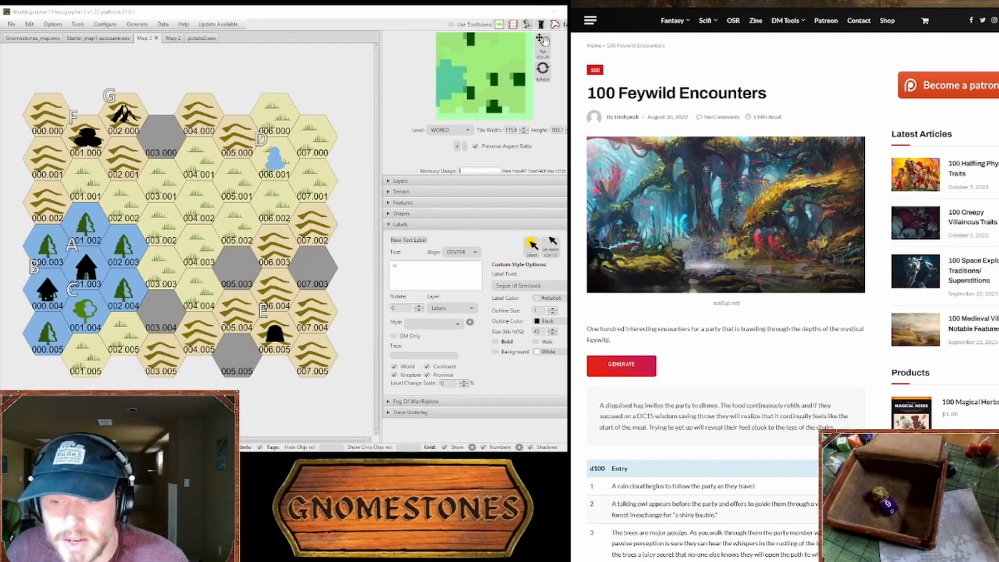
key("alt+Tab")
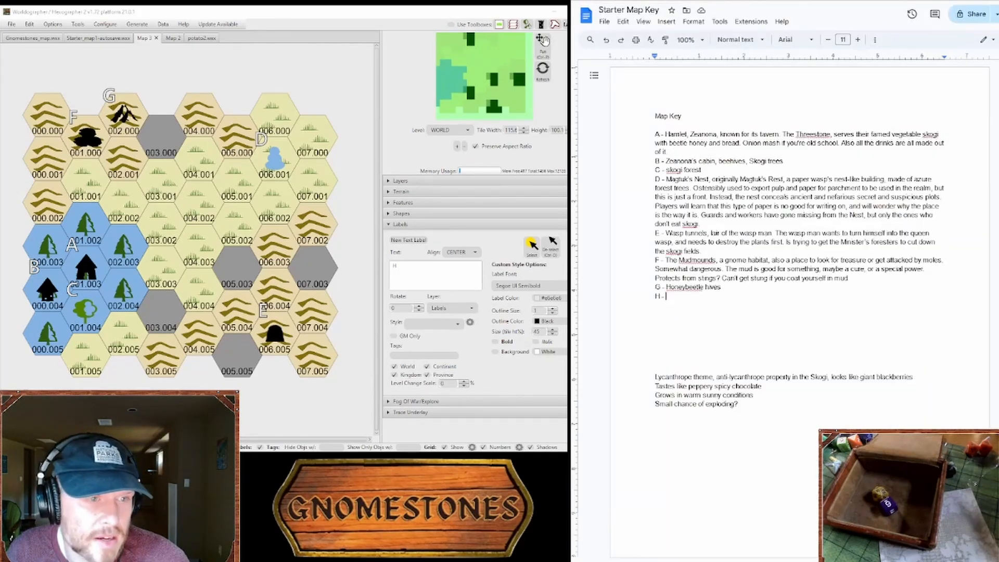
double_click(680, 161)
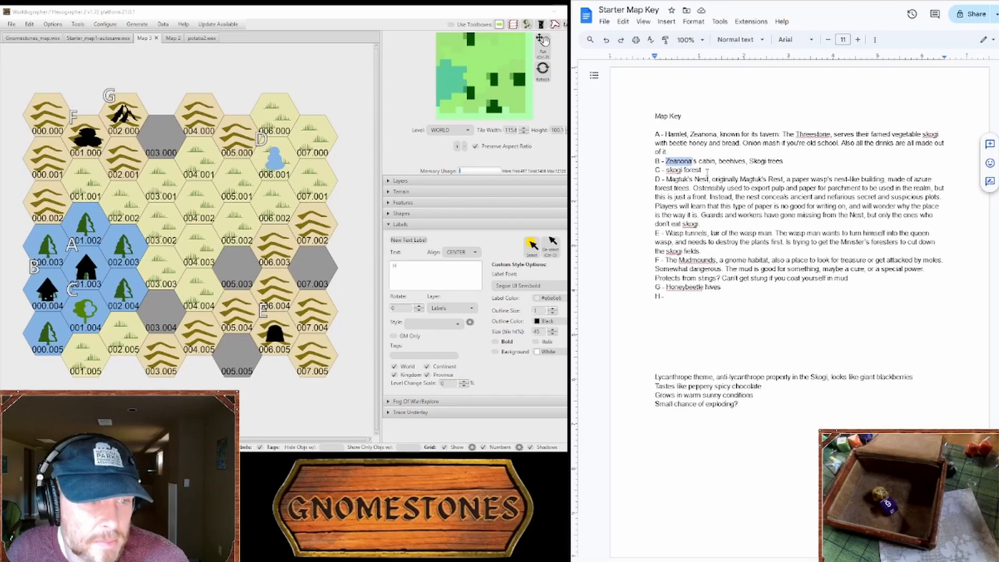
Step: Open the scanned Dungeon Master's Guide on the Internet Archive and find the Appendix C random monster encounter tables
key("alt+Tab")
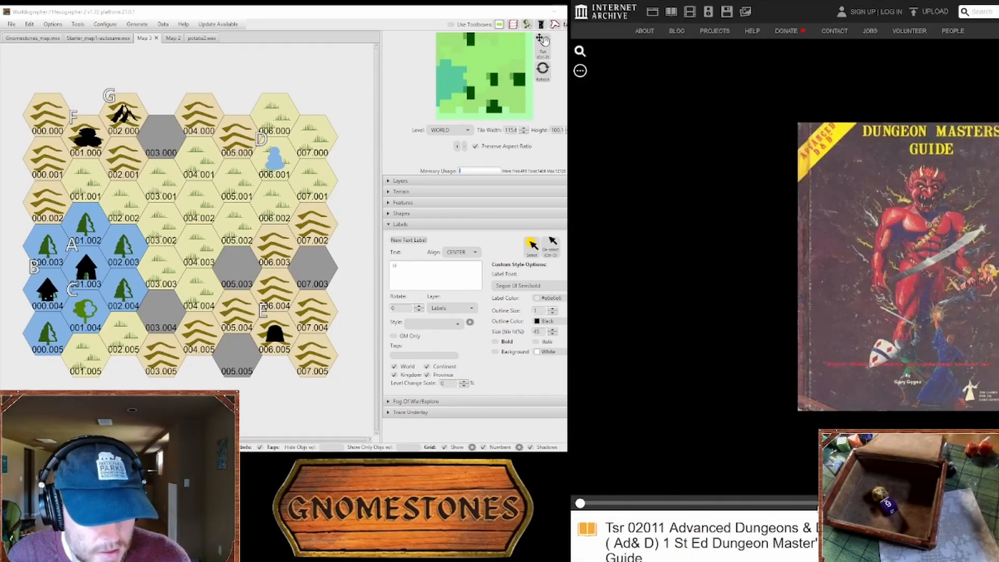
left_click(816, 504)
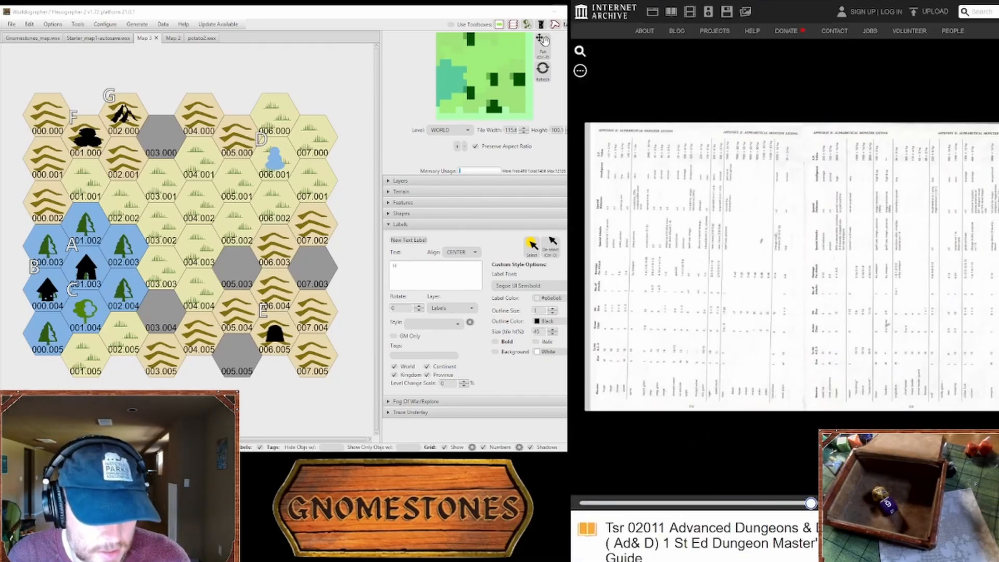
key("Left")
key("Left")
key("Left")
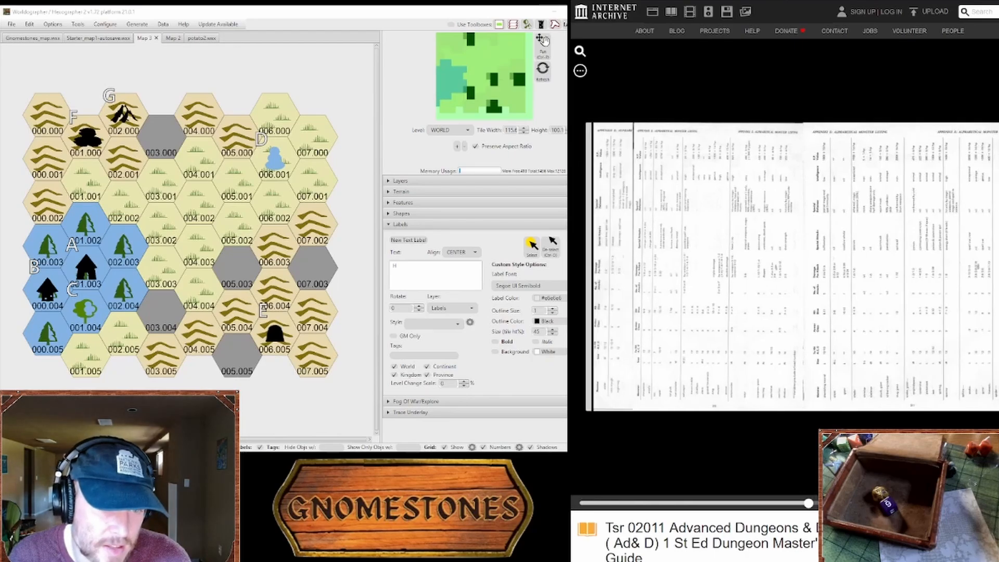
key("Left")
left_click(783, 503)
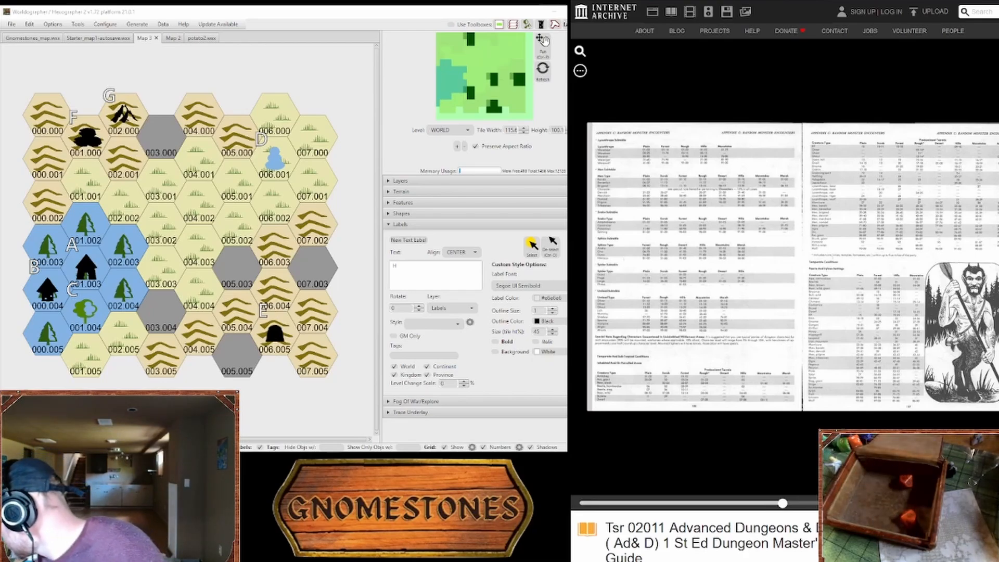
Step: Return to the Starter Map Key document and fill in entry H with "Sylph forest, always drizzling"
key("ctrl+Tab")
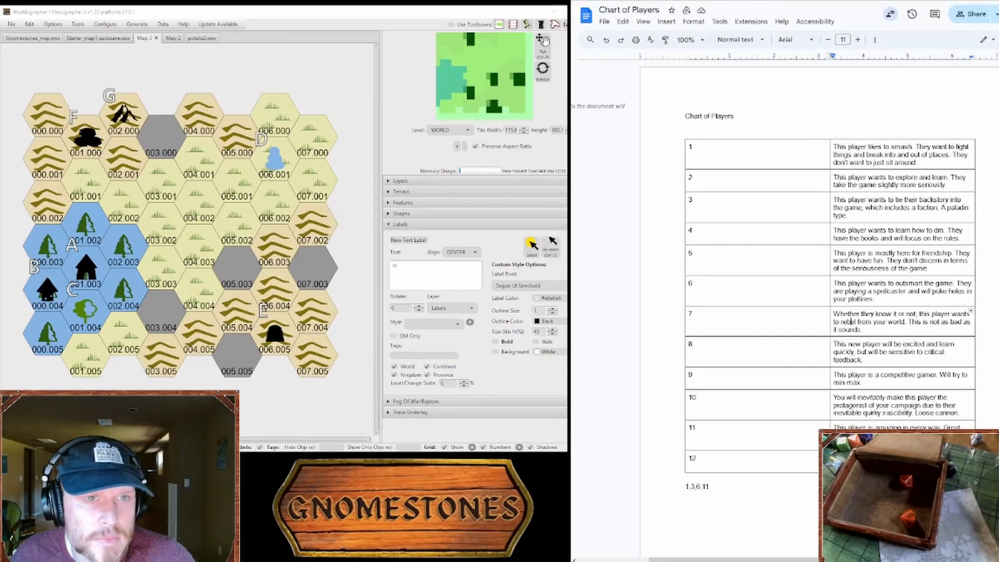
key("ctrl+Tab")
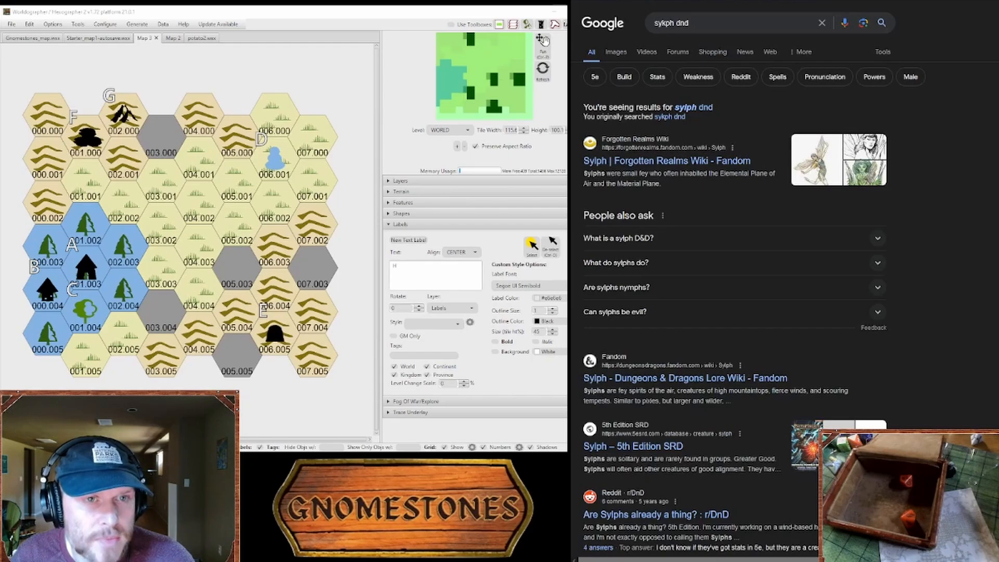
key("ctrl+Tab")
type("Sylph ")
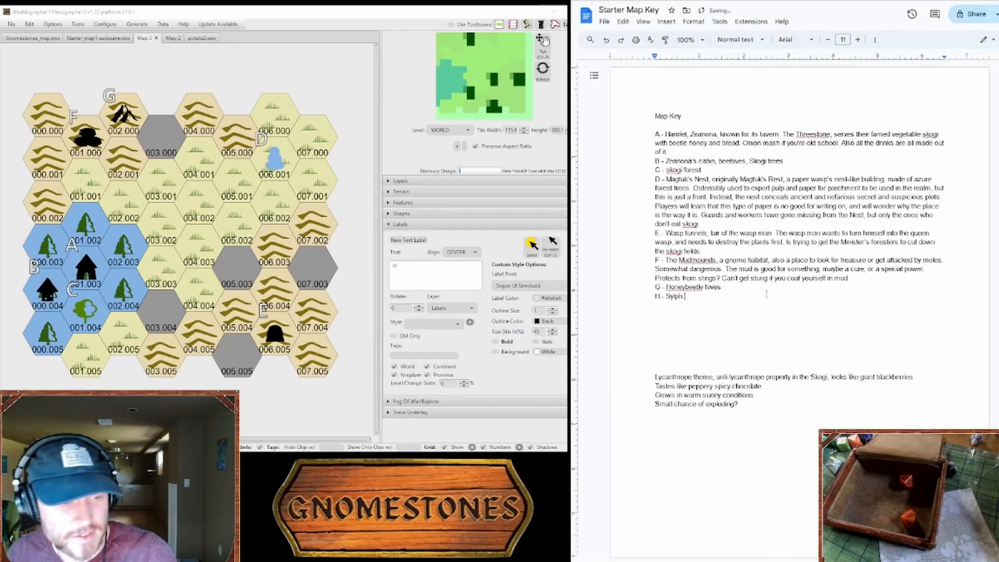
type("forest ")
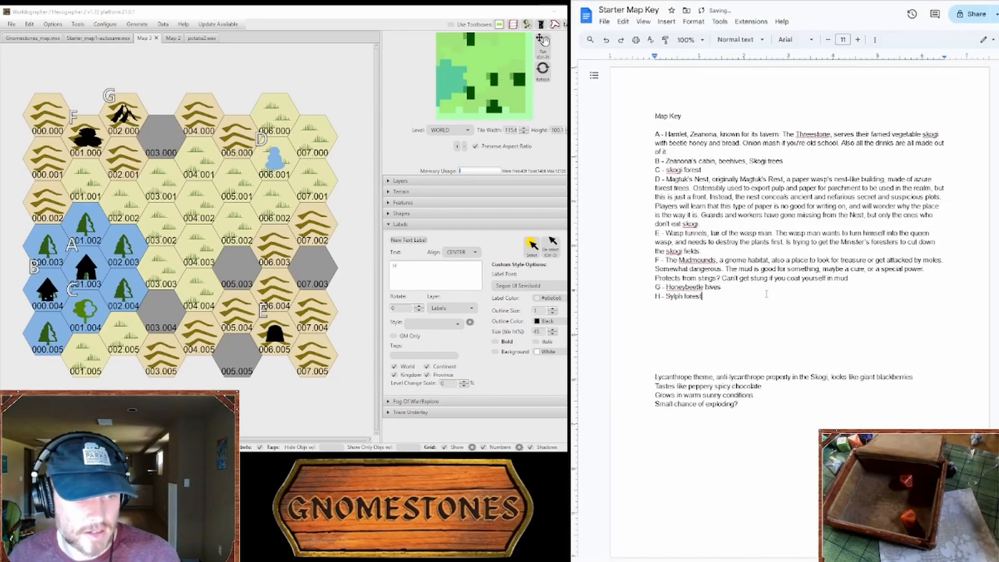
type(", always ")
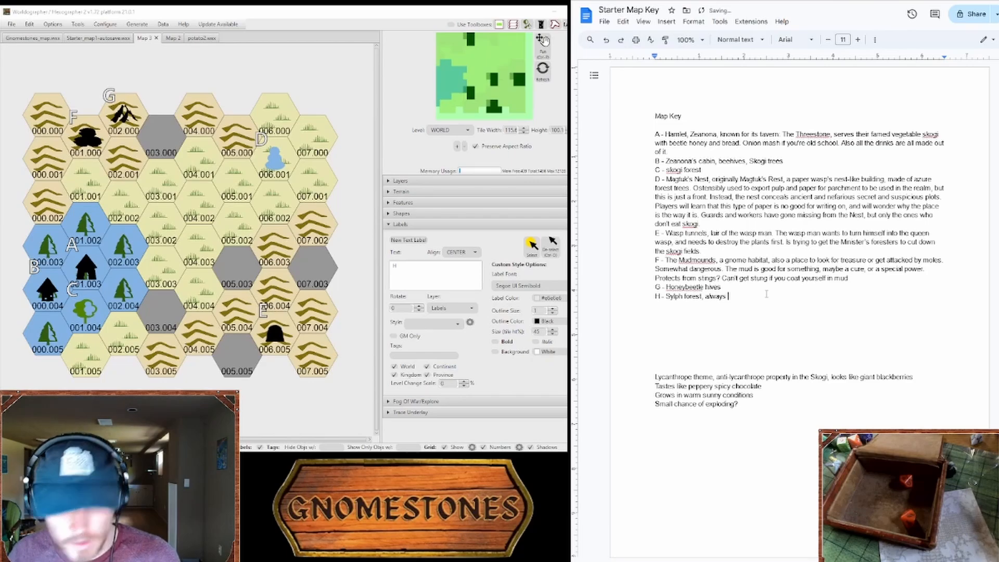
type("drizzling")
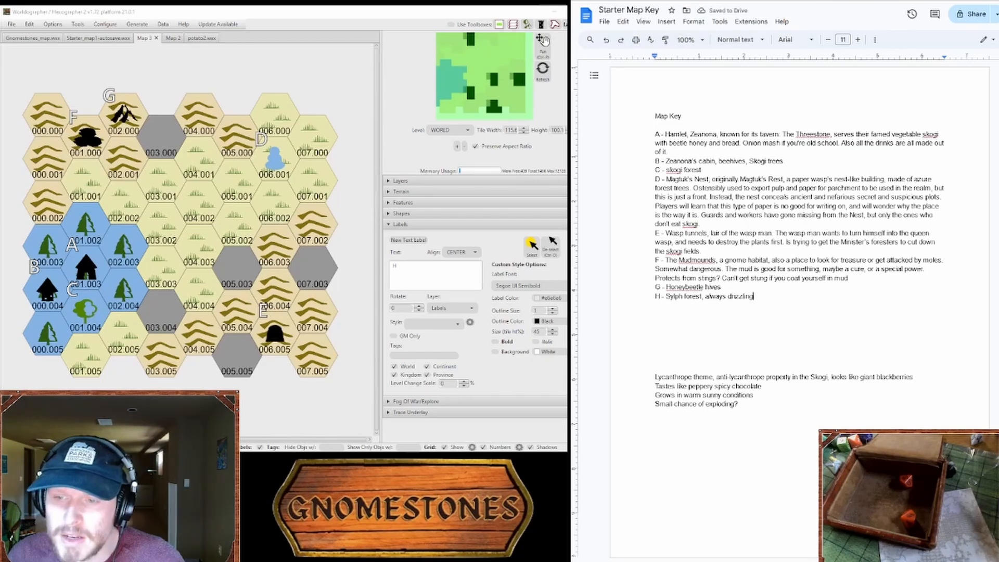
Step: Place the label H in hex 007.003 and paint hexes 007.002 and 007.003 as evergreen forest with a green background
left_click(408, 240)
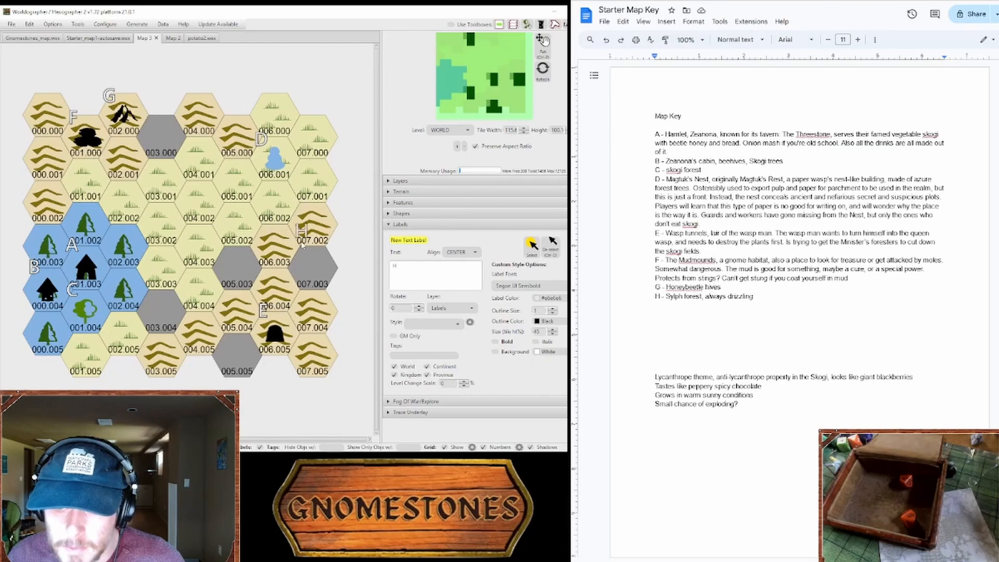
left_click(300, 256)
left_click(402, 192)
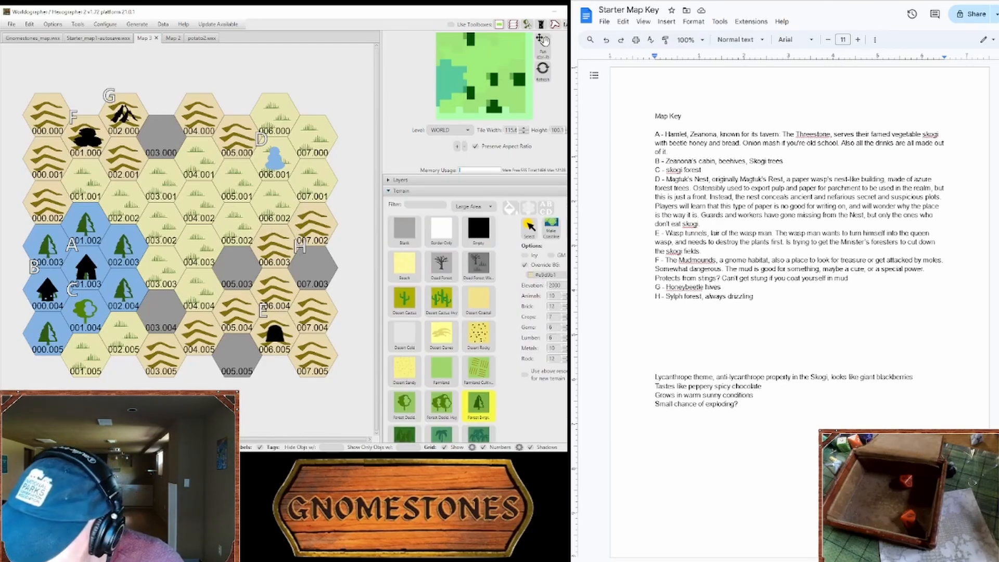
left_click(545, 275)
left_click(319, 227)
left_click(319, 252)
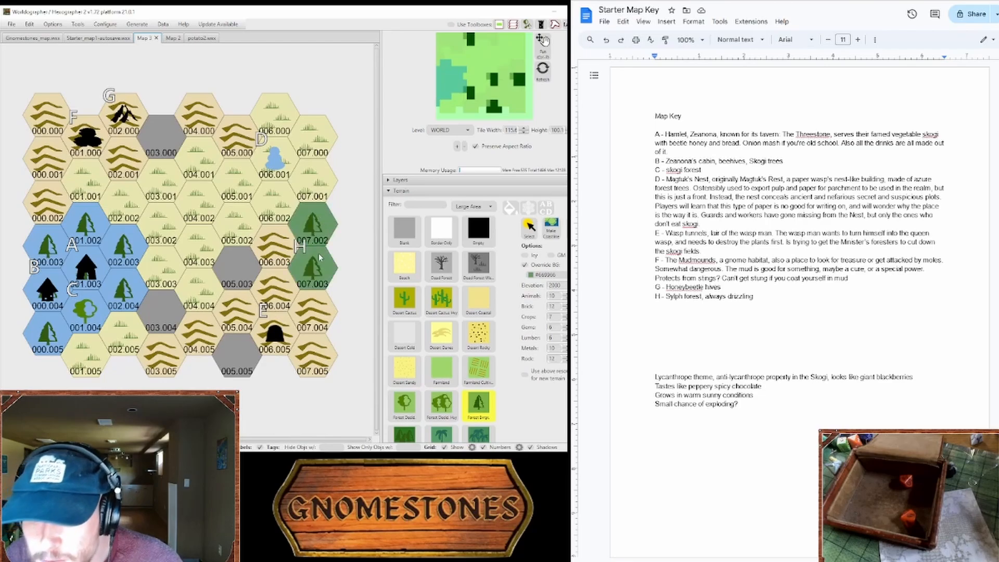
Step: Extend key entry H with ". Maybe they have air magic to blow away wasps"
left_click(780, 307)
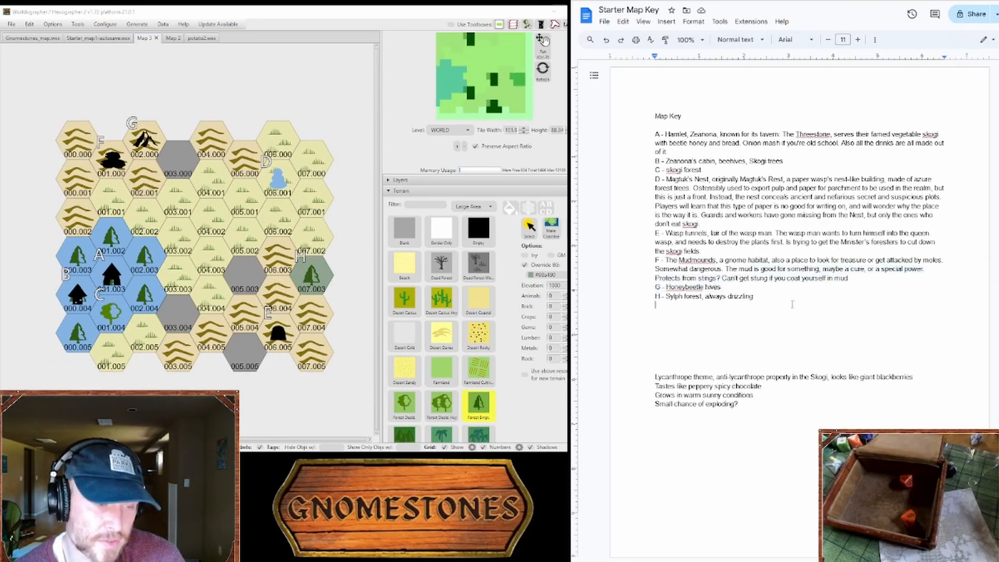
left_click(798, 278)
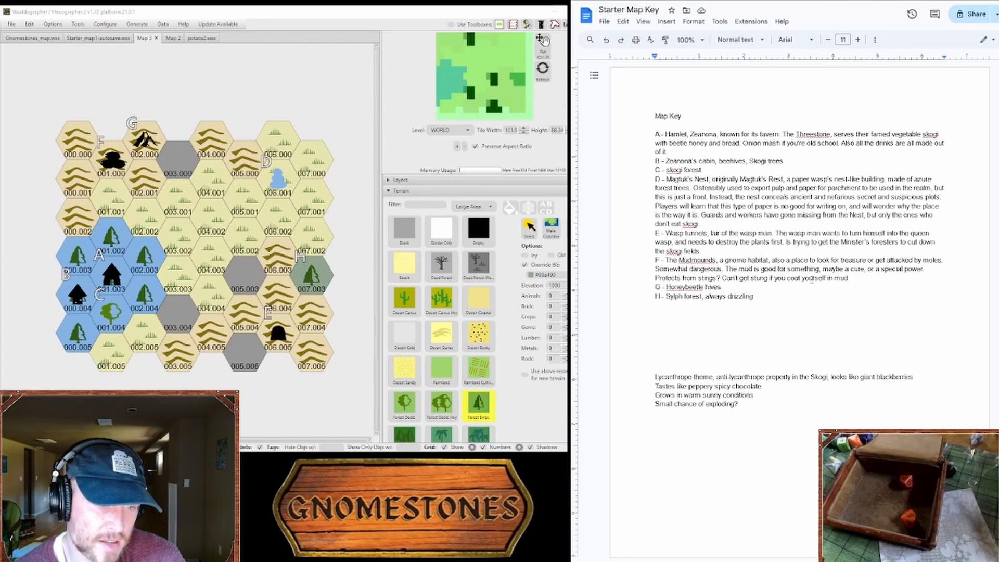
left_click(812, 298)
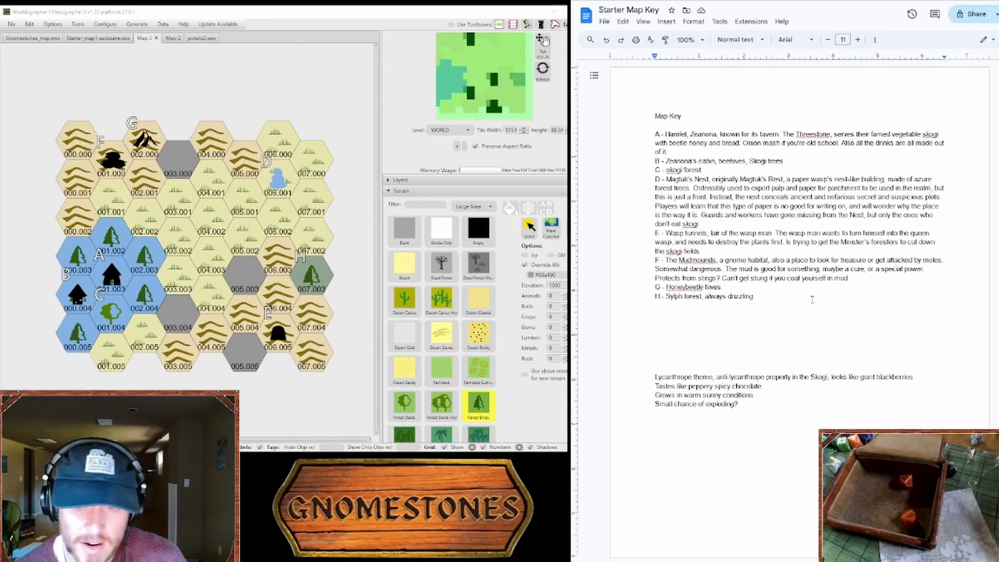
type(". Maybe they have alr magi")
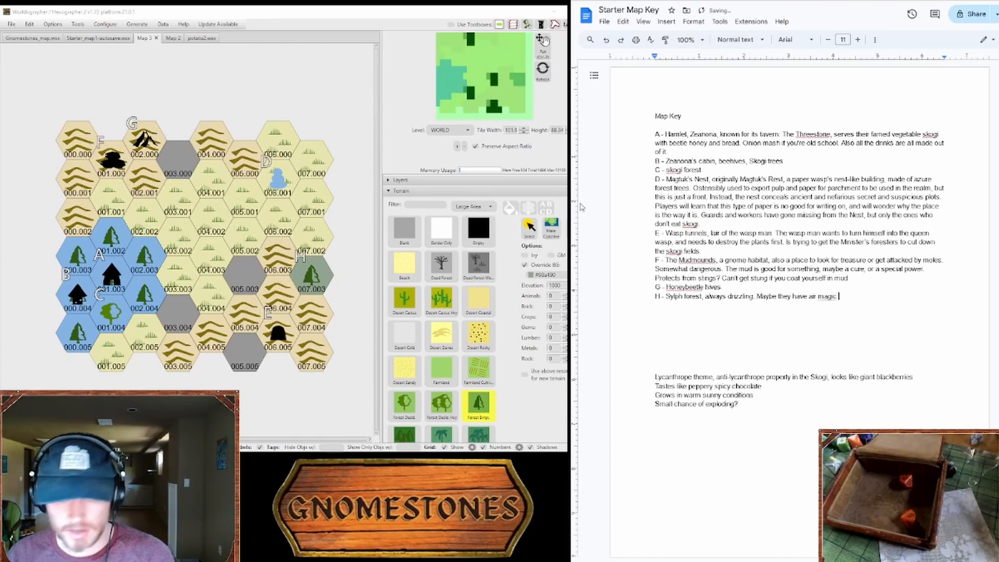
type("c to blow ")
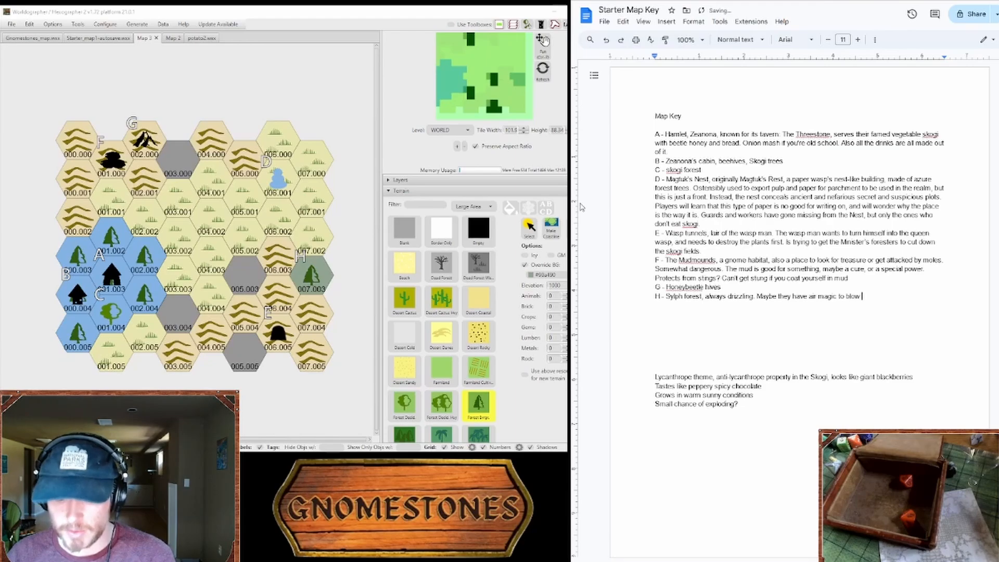
type("away wa")
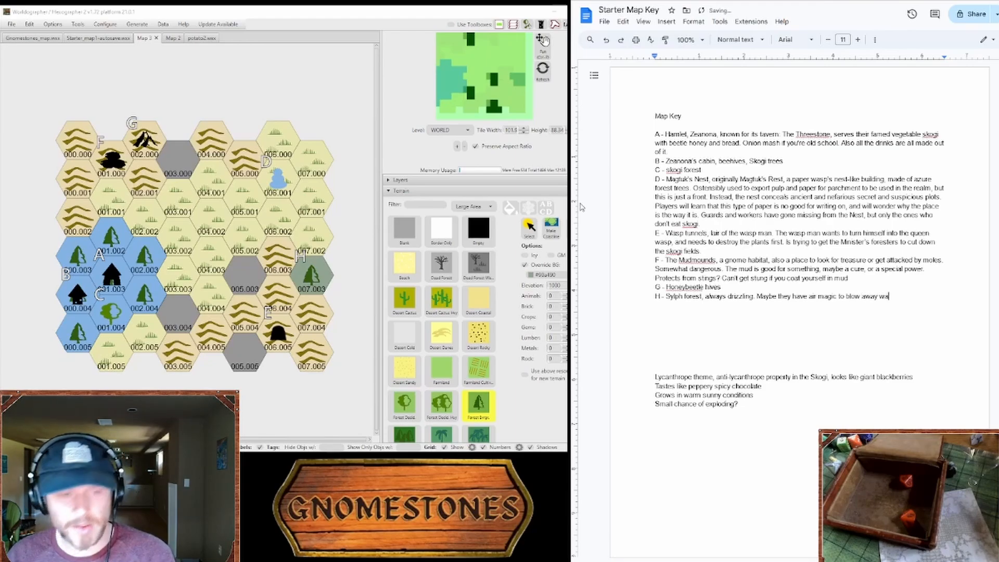
type("sps")
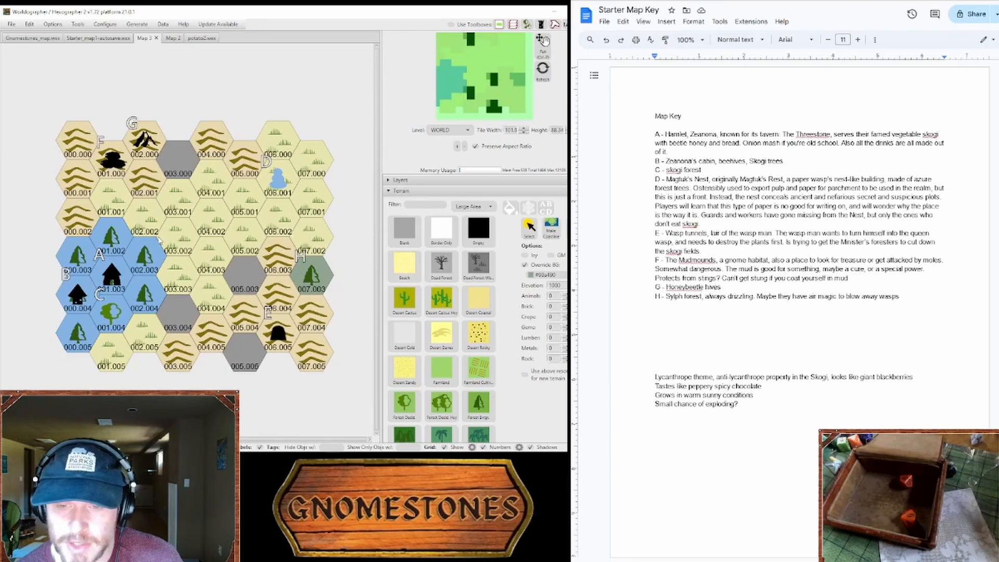
Step: Switch to the Reddit post "Random Tables: Urban Gangs" and read its tables of money-making schemes and gang colors
key("alt+Tab")
scroll(663, 275, "down", 2)
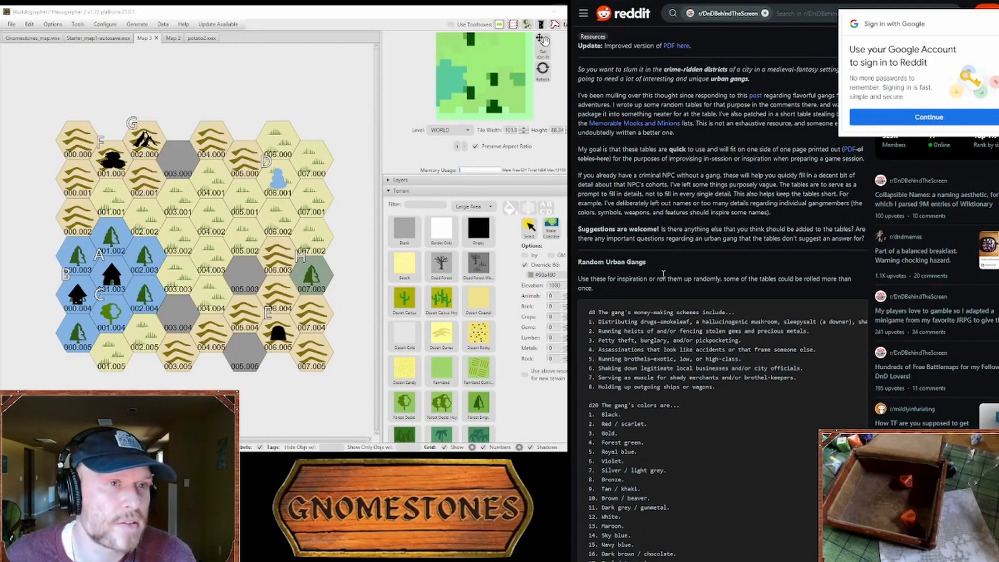
scroll(664, 264, "down", 2)
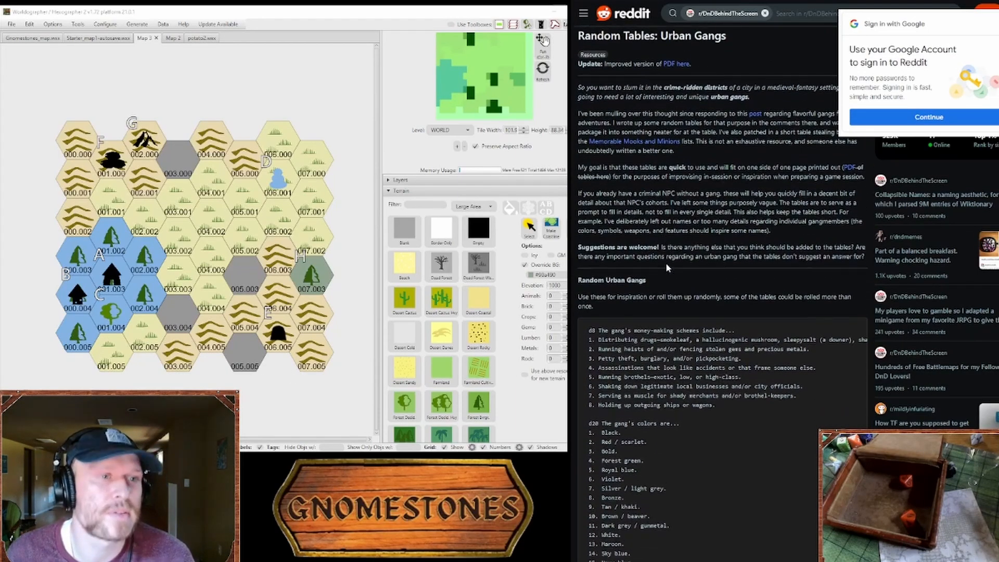
scroll(670, 263, "down", 4)
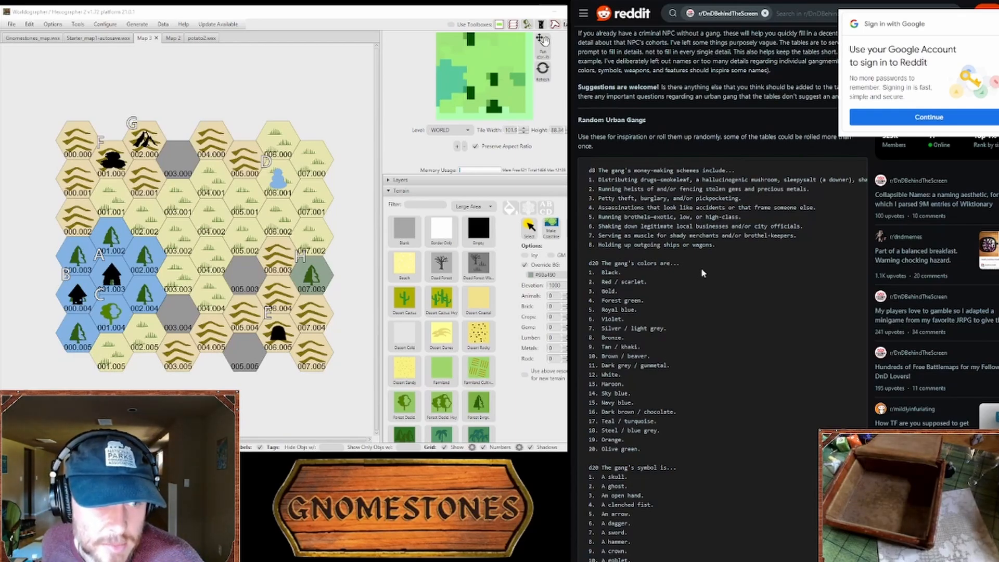
Step: Place a black hut feature in hex 003.005 on the hex map
left_click(178, 353)
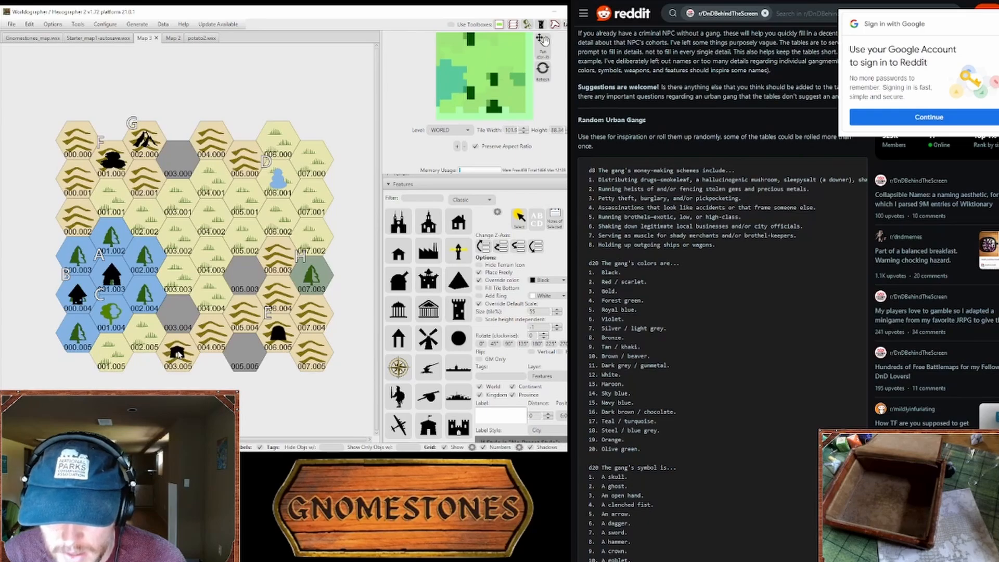
left_click(219, 336)
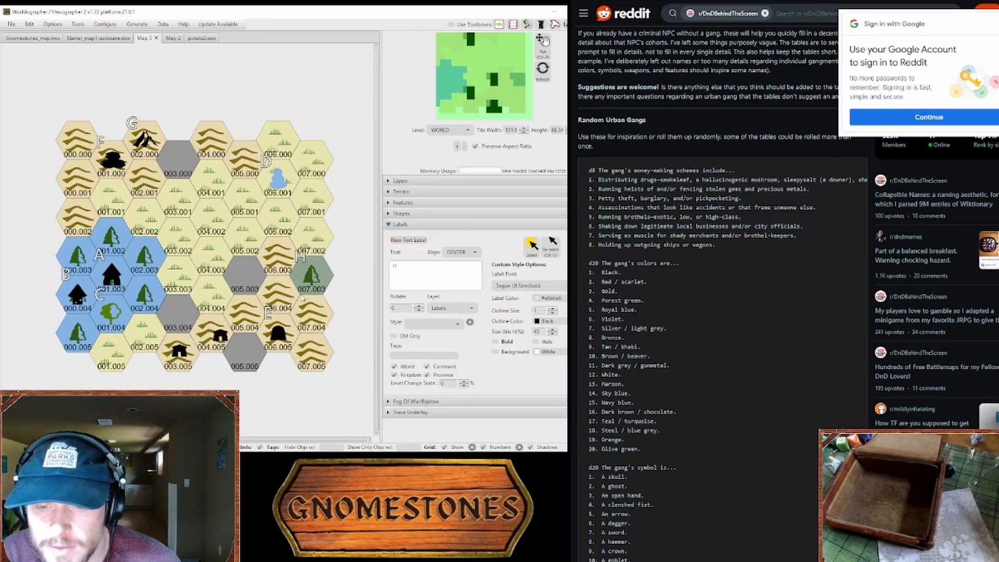
left_click(417, 203)
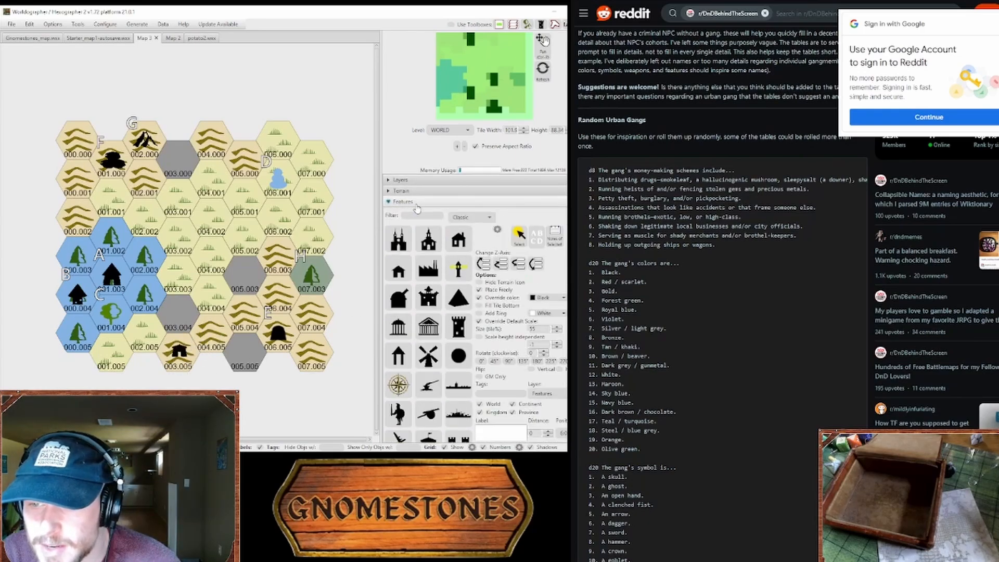
left_click(417, 319)
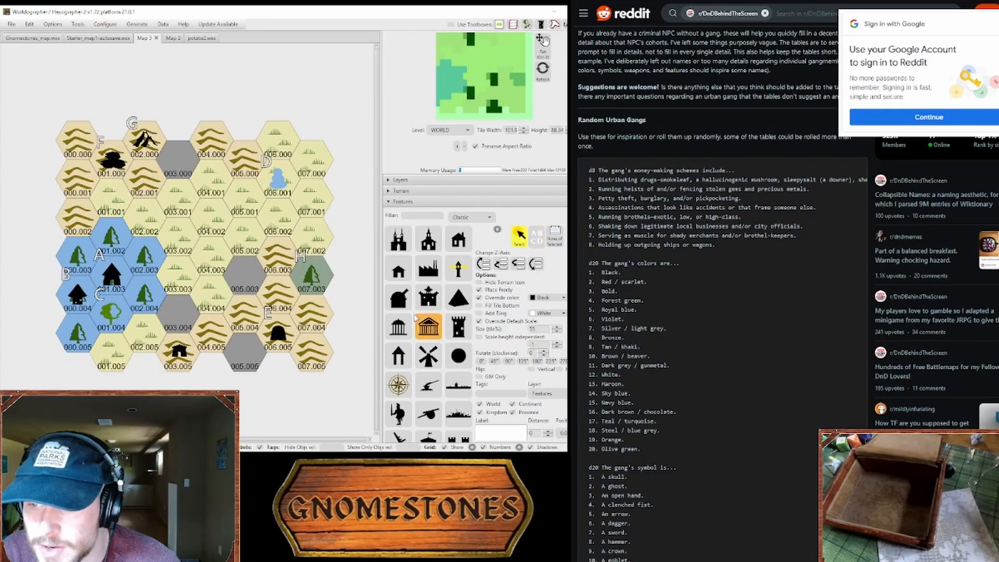
left_click(180, 354)
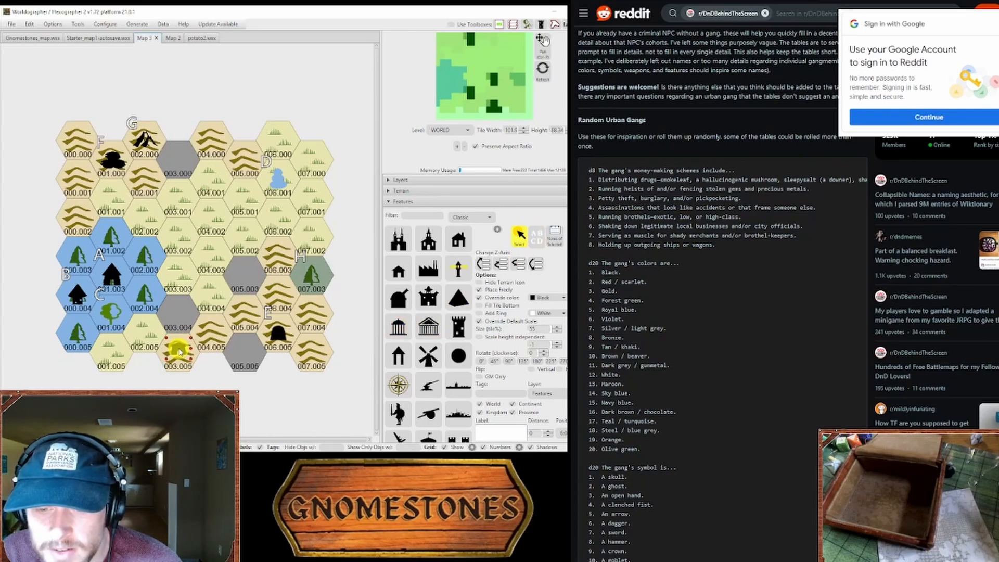
Step: Replace the label text with I and place that label above the hut in hex 003.005
left_click(500, 206)
left_click(494, 225)
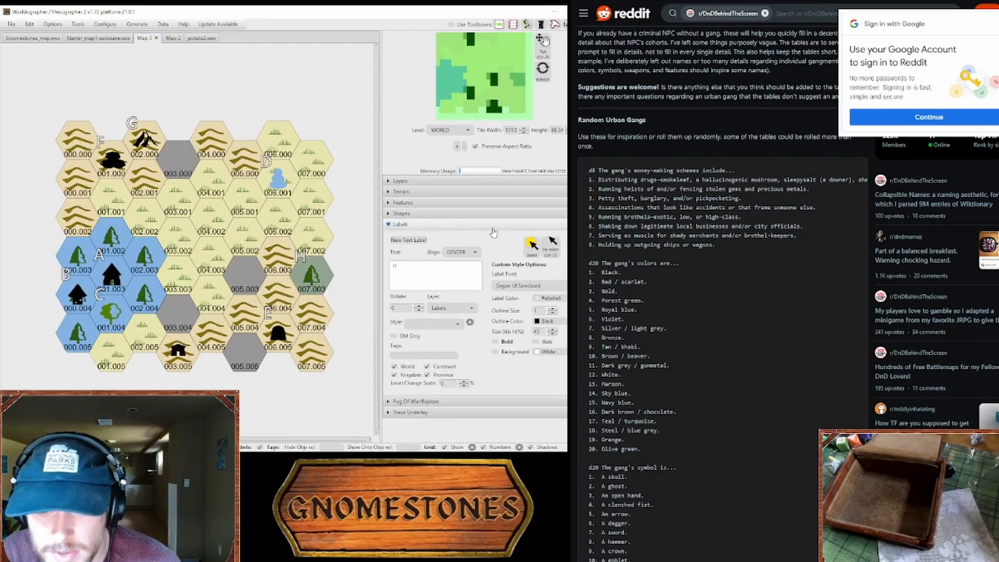
left_click(446, 263)
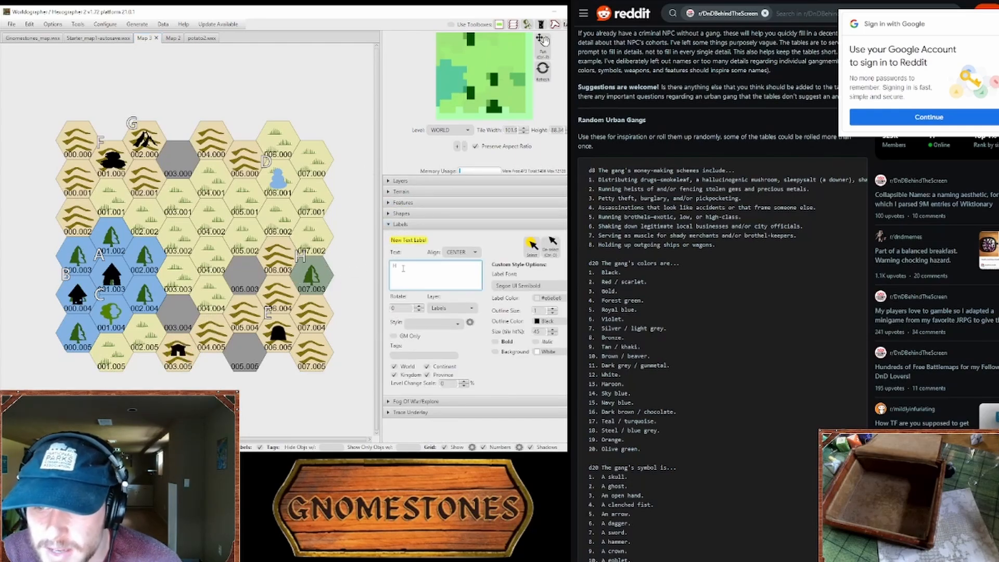
key("BackSpace")
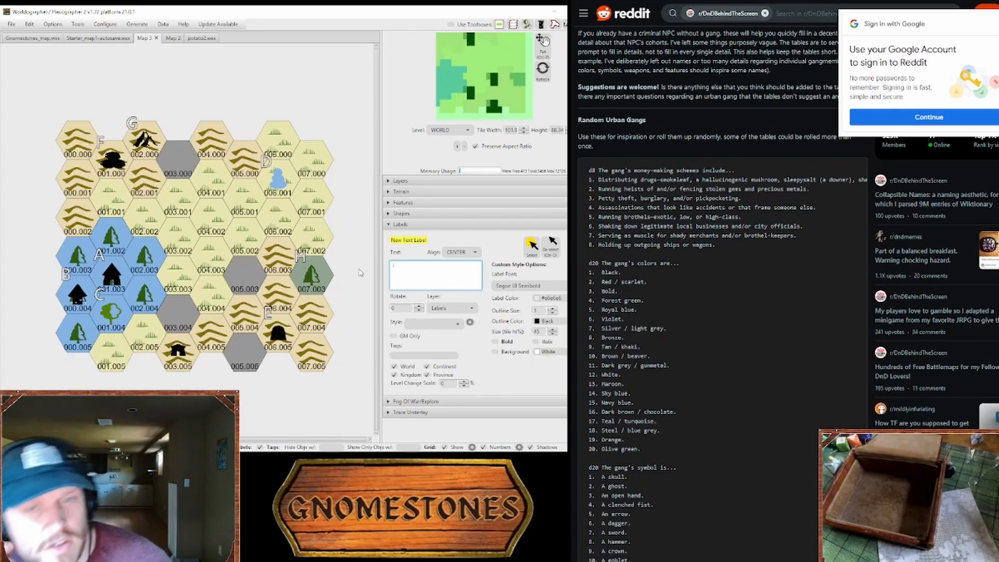
Step: Consult the Reddit gang tables and write key entry I about the Bronze Crown bandits, their humility theme, robberies, past murders and swashbuckling leader
left_click(741, 325)
scroll(740, 324, "down", 9)
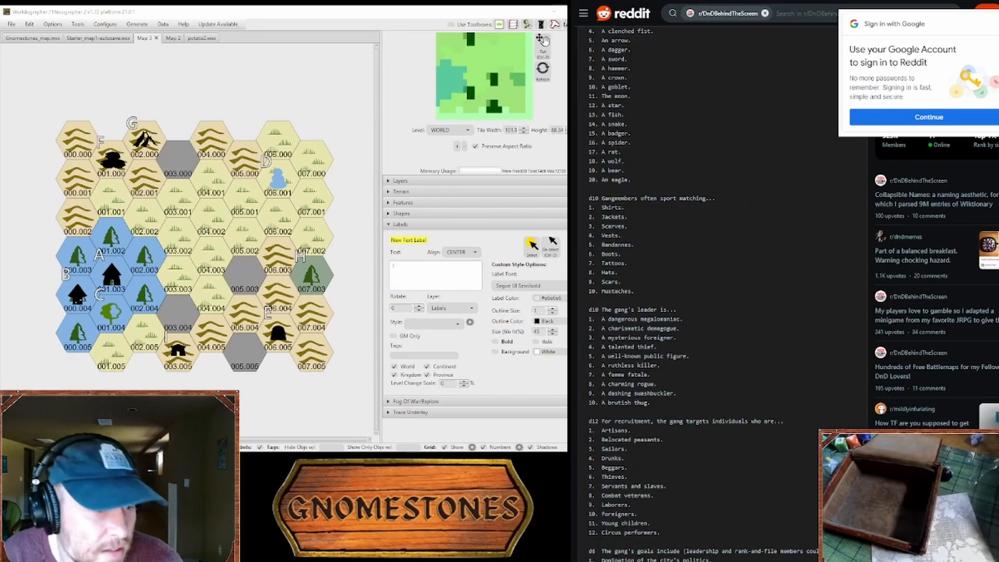
type("e Bronze")
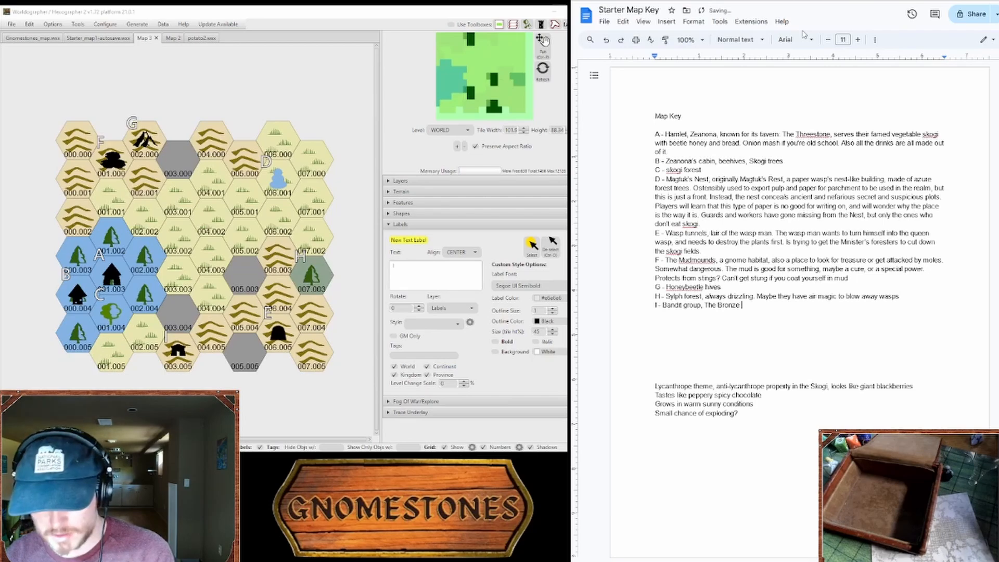
type("Crown")
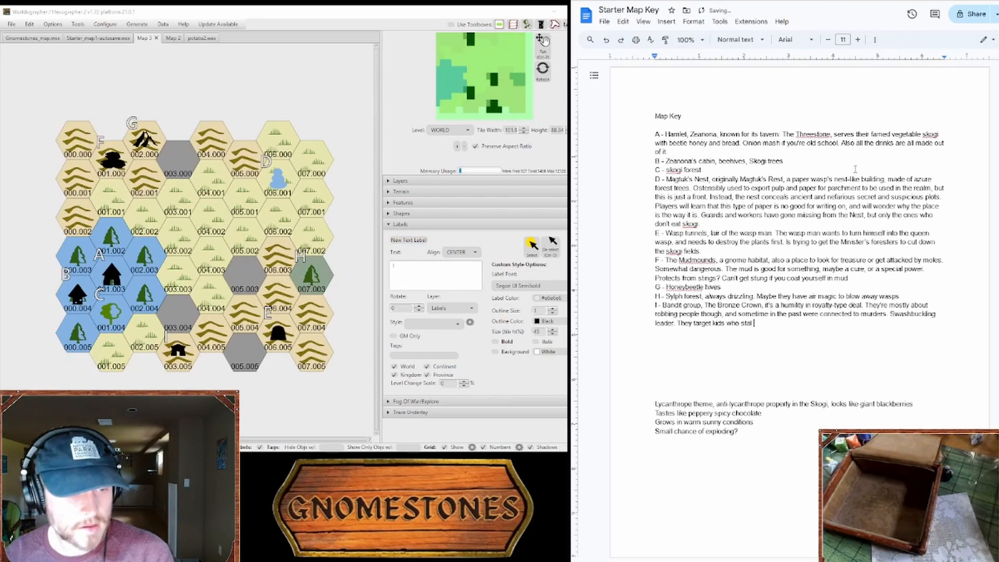
type("the")
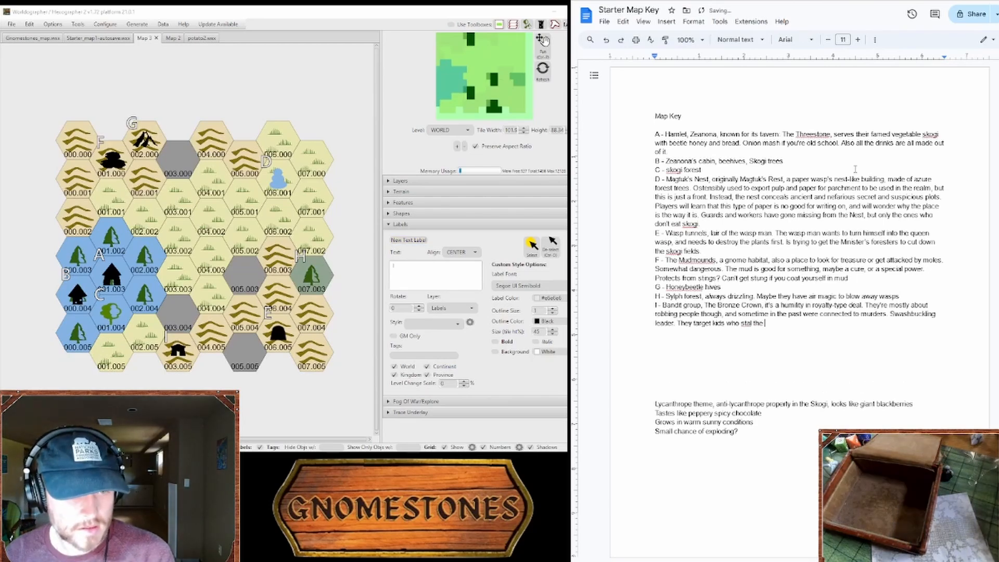
Step: Correct the last sentence of key entry I to "They target kids who steal the skogi for recruitment"
key("BackSpace")
key("BackSpace")
key("BackSpace")
key("BackSpace")
key("BackSpace")
key("BackSpace")
key("BackSpace")
key("BackSpace")
key("BackSpace")
type("stea")
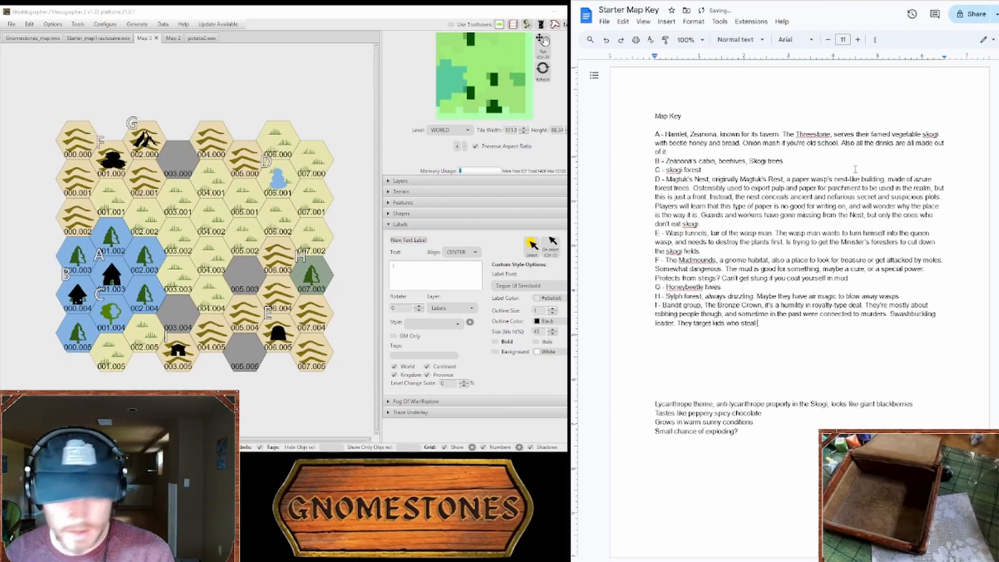
type("l the skogi")
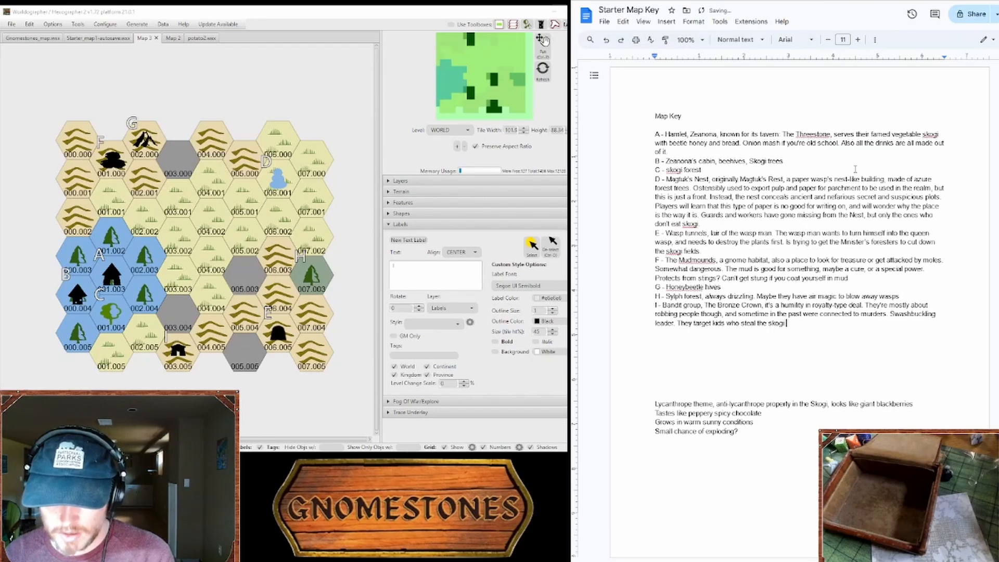
type(" for recruitment")
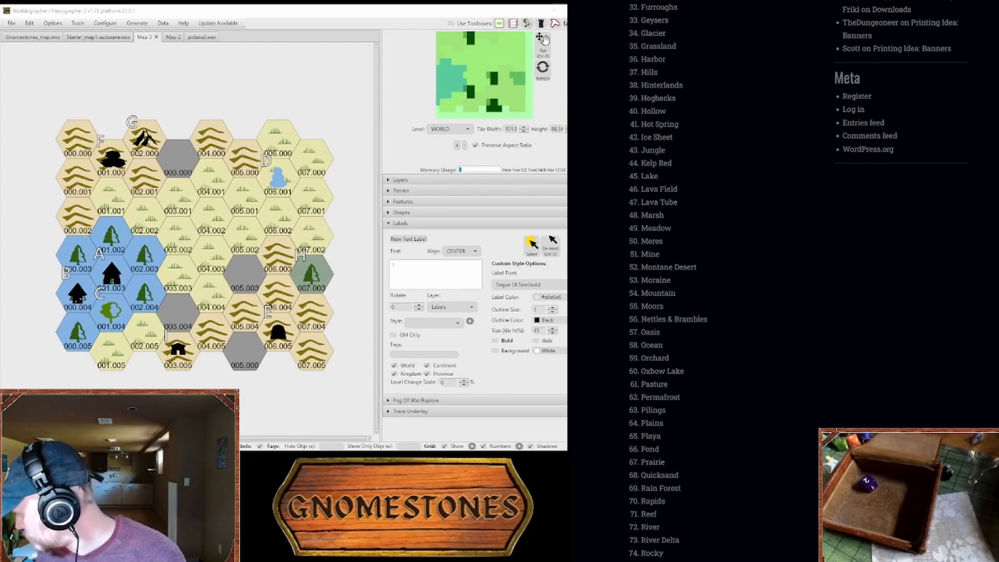
Step: Consult the d100 terrain list and the location tables for ideas, and place a black castle ruins feature in hex 005.003
scroll(668, 375, "down", 8)
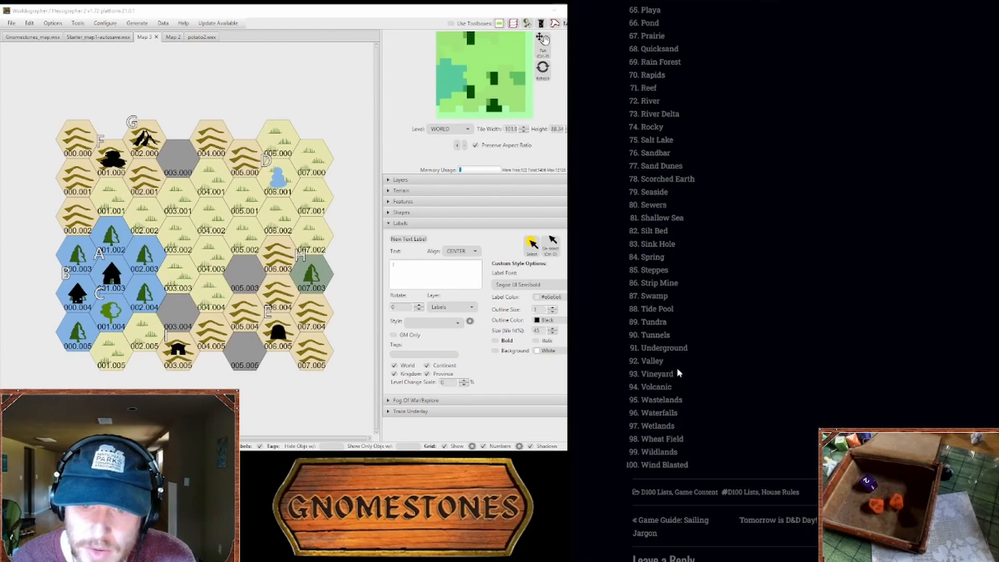
left_click_drag(678, 365, 676, 352)
left_click(677, 352)
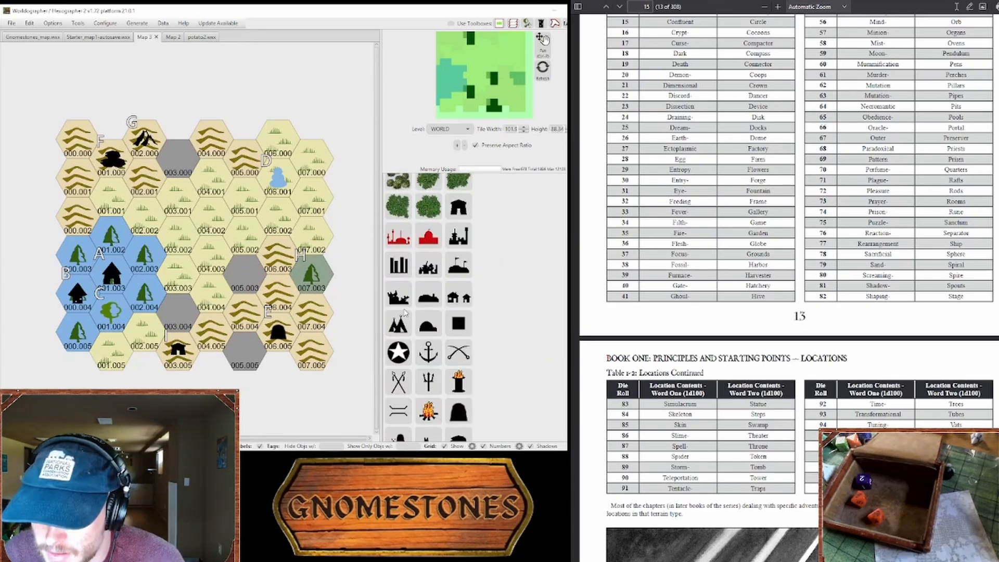
left_click(402, 302)
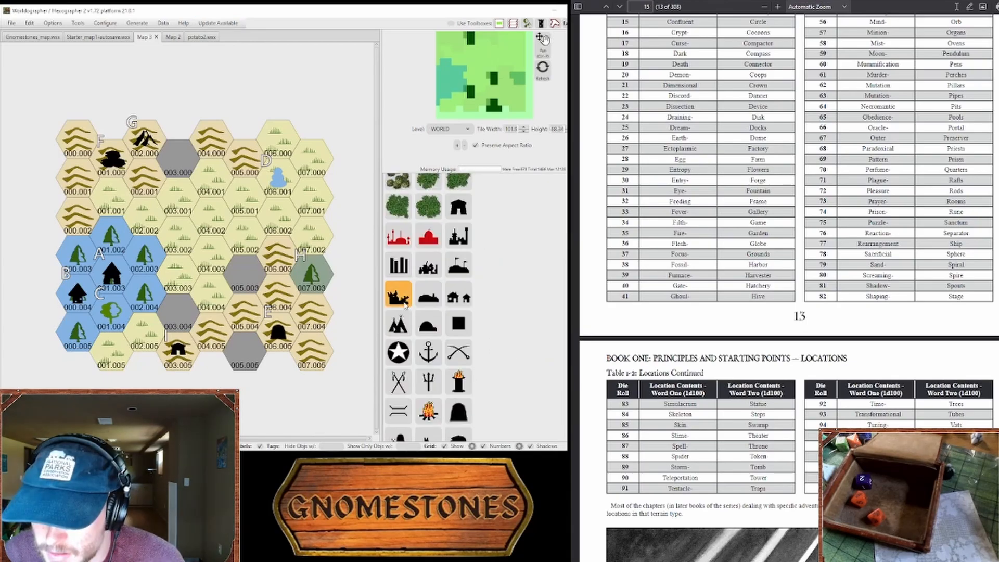
left_click(244, 276)
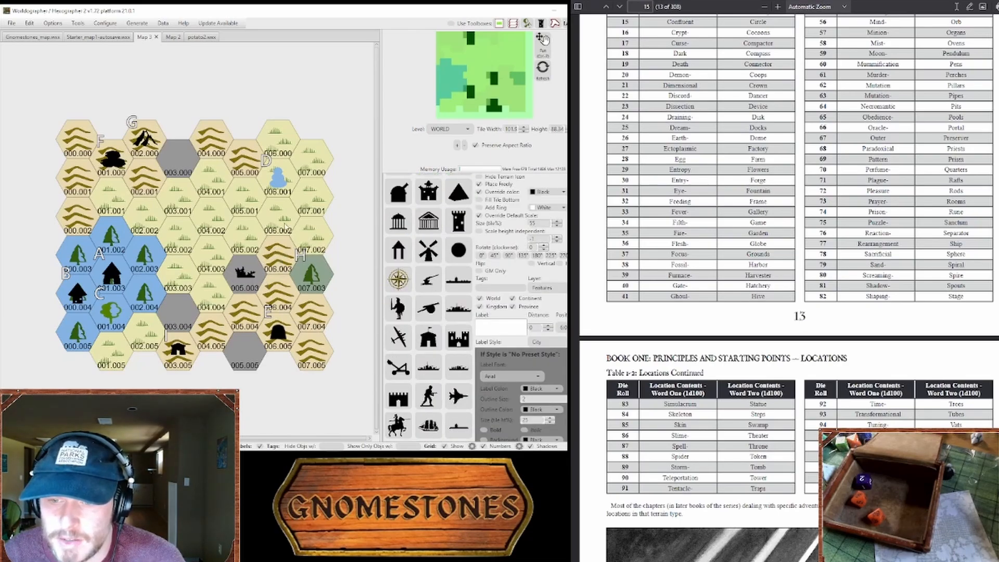
Step: Set the label text to J and place that label above the ruins in hex 005.003
scroll(523, 203, "up", 3)
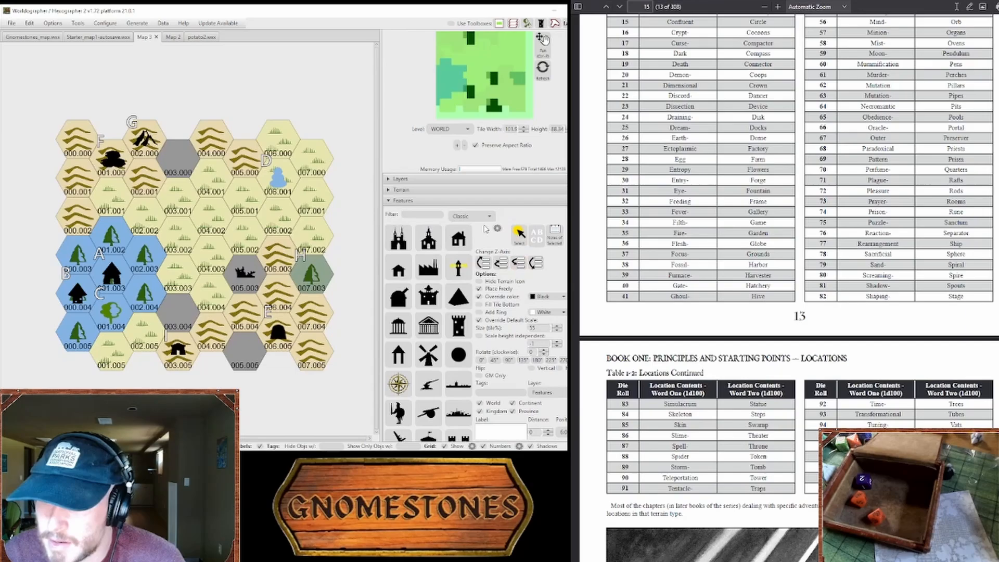
left_click(424, 191)
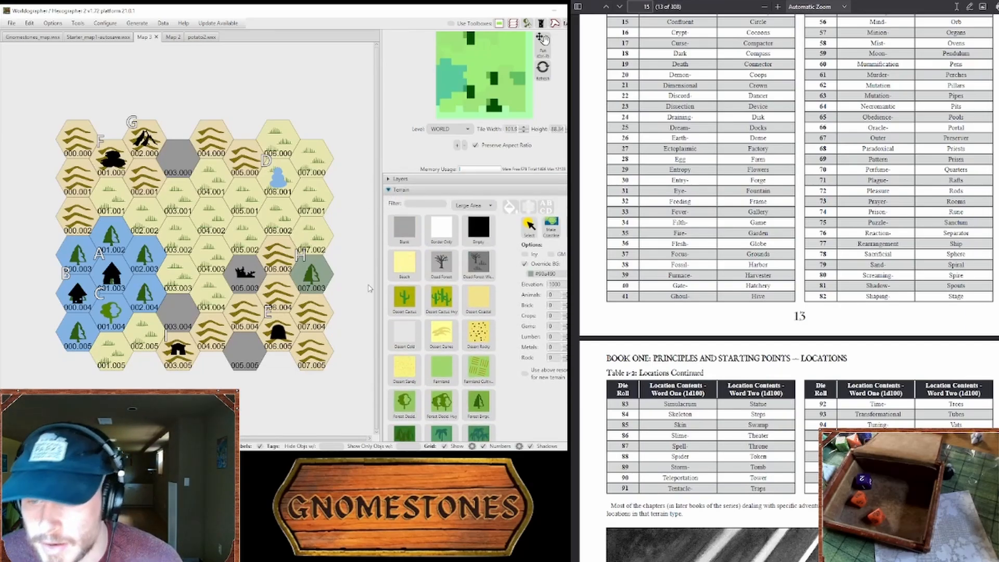
left_click(427, 190)
left_click(417, 223)
left_click(435, 274)
type("J - Castle of the Wild")
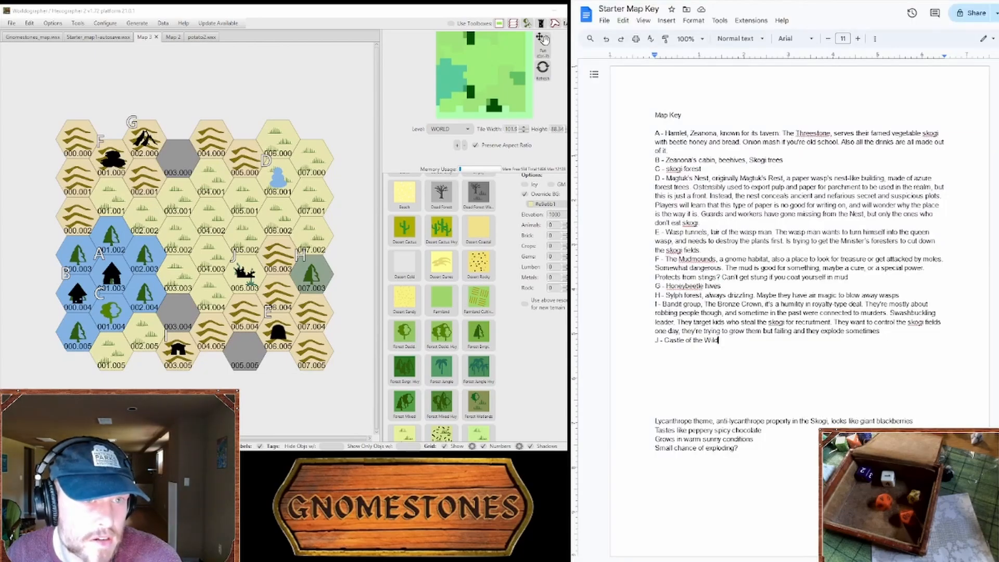
Step: Complete key entry J as "Castle of the Wild Vigneron" and extend entry I with ". Fight with sticks and stones on principle"
type("Vig")
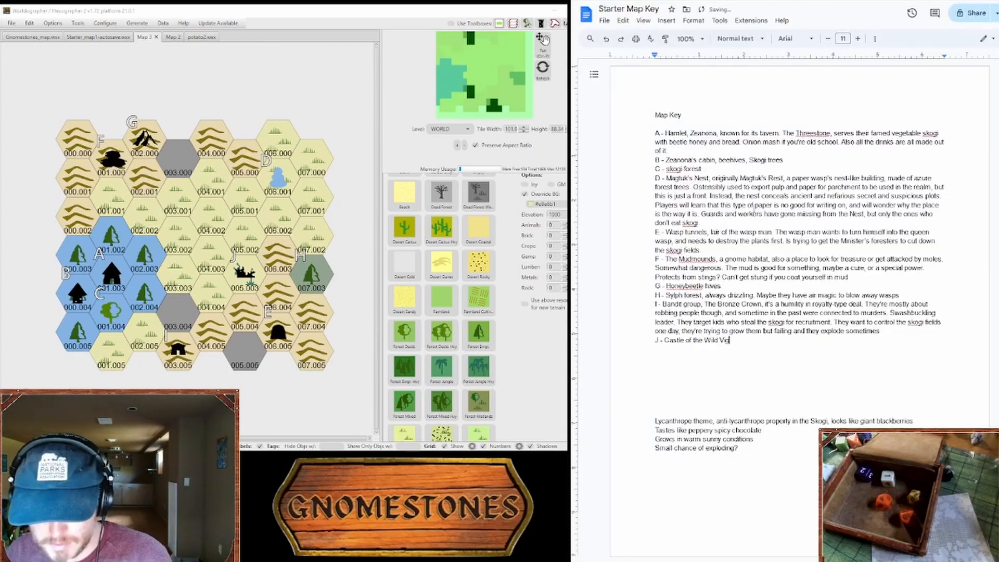
type("nerons")
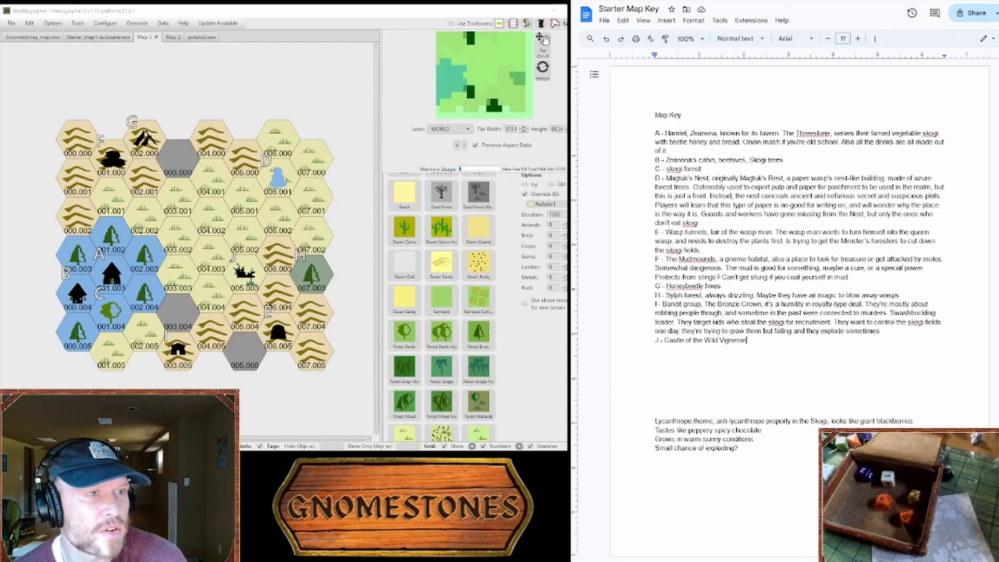
key("ctrl+Tab")
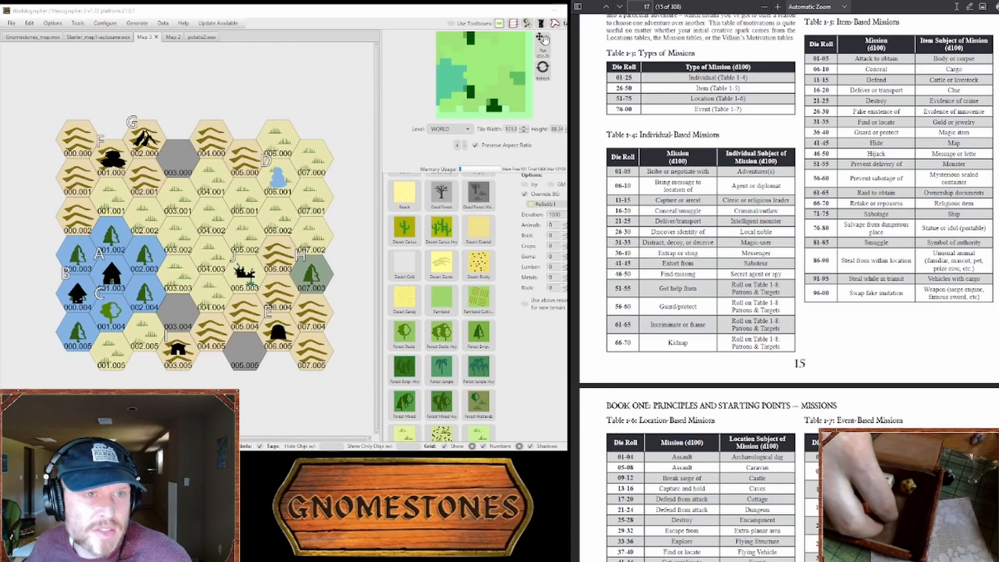
key("ctrl+Tab")
key("ctrl+Tab")
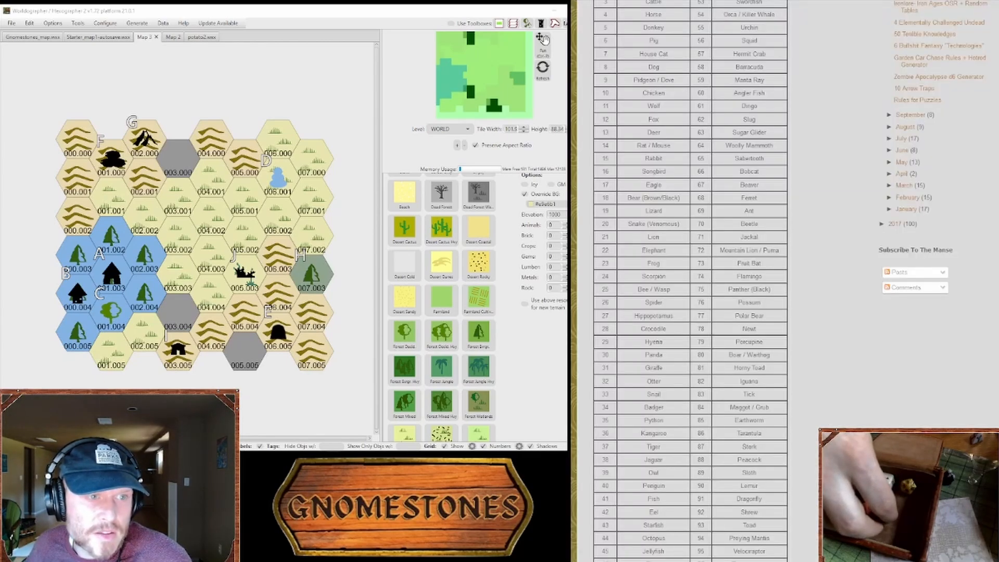
key("ctrl+Tab")
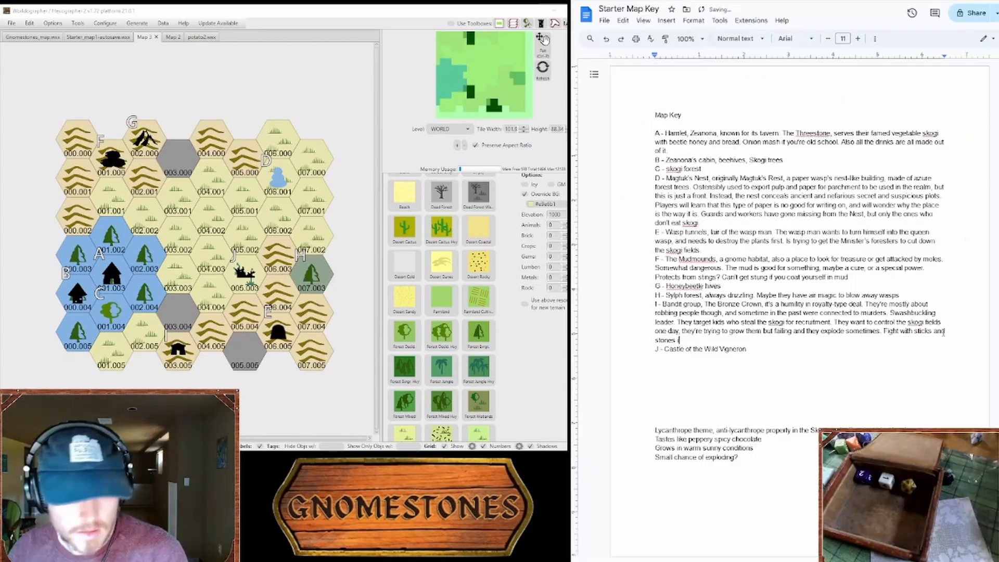
type("ime")
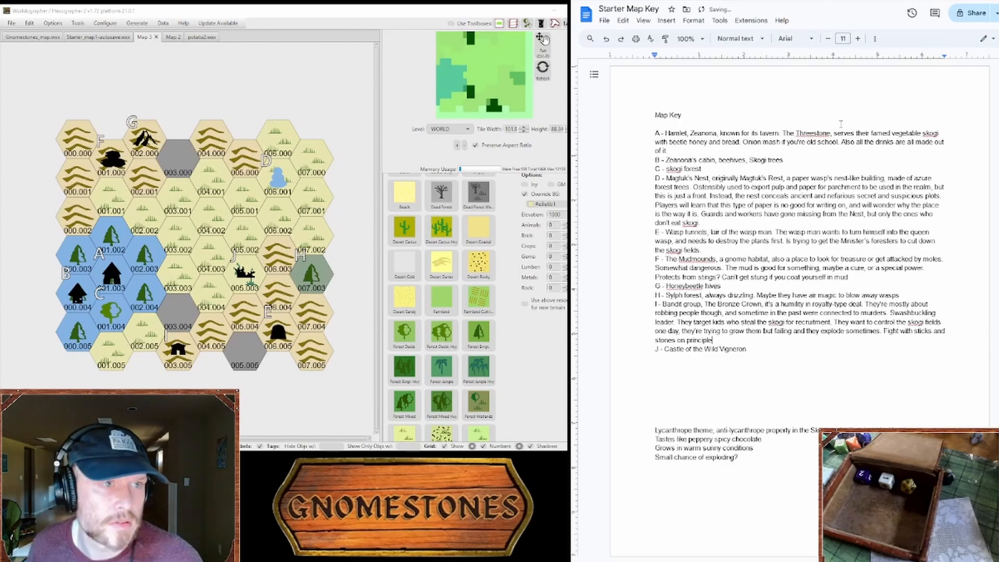
Step: Check the gang headquarters table on Reddit and extend key entry I with ". Live in an old ranchhouse of a long gone noble"
left_click(582, 1)
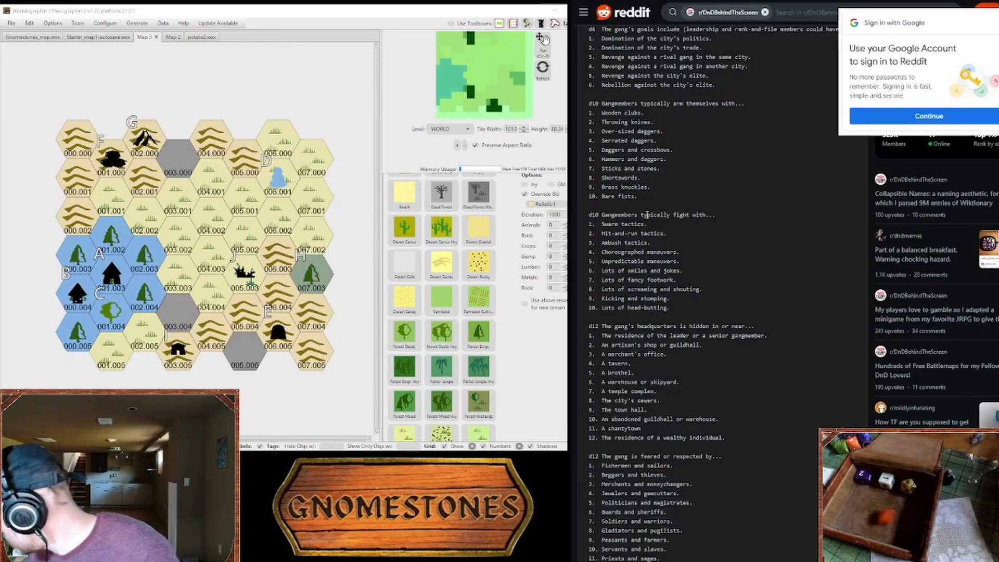
scroll(638, 261, "down", 3)
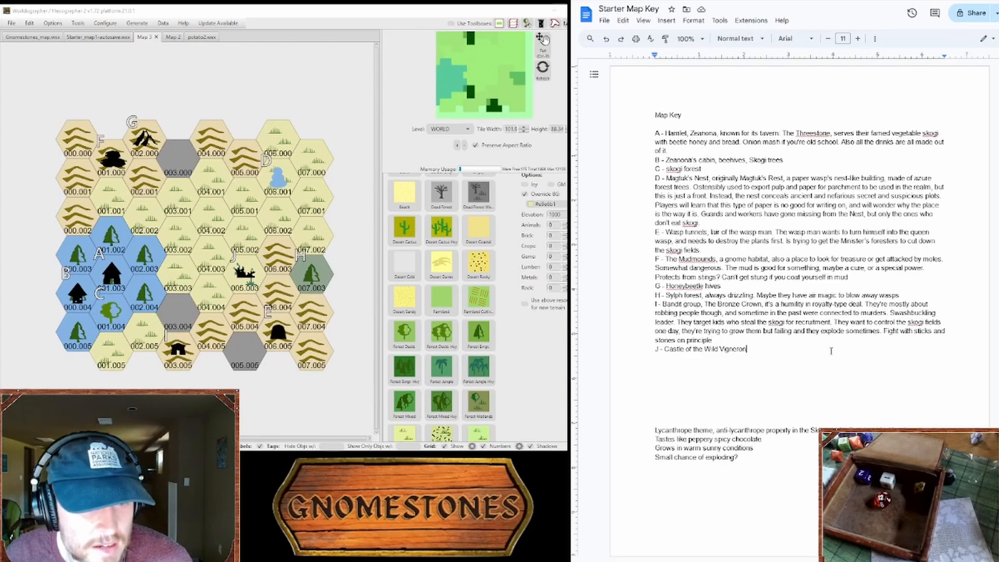
type(". ")
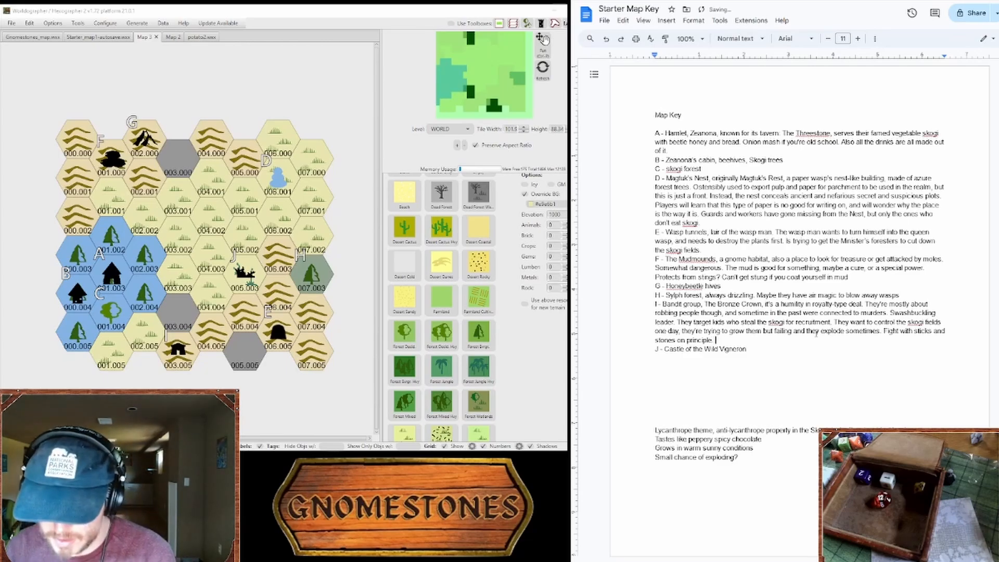
type("Lise in an old")
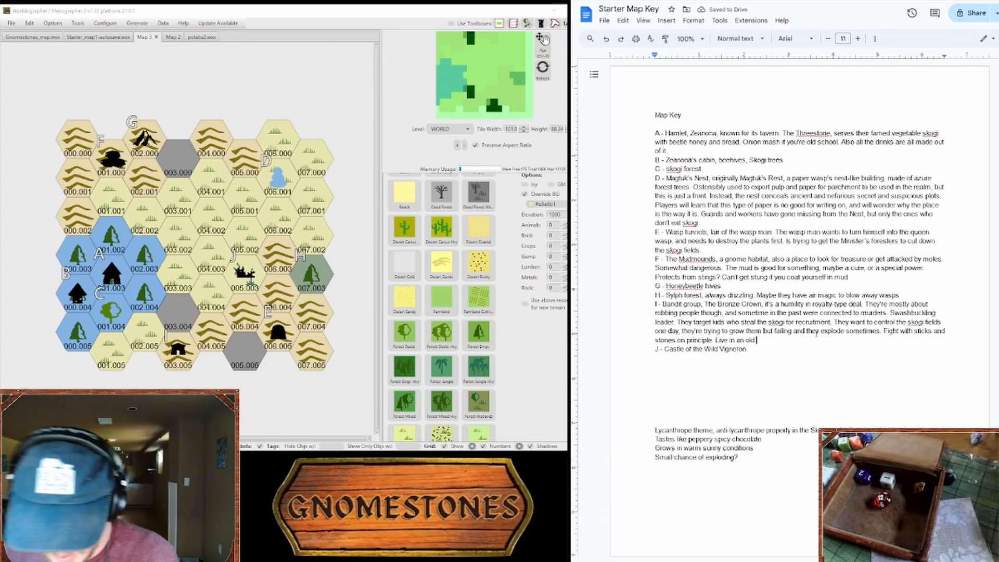
type(" ranch")
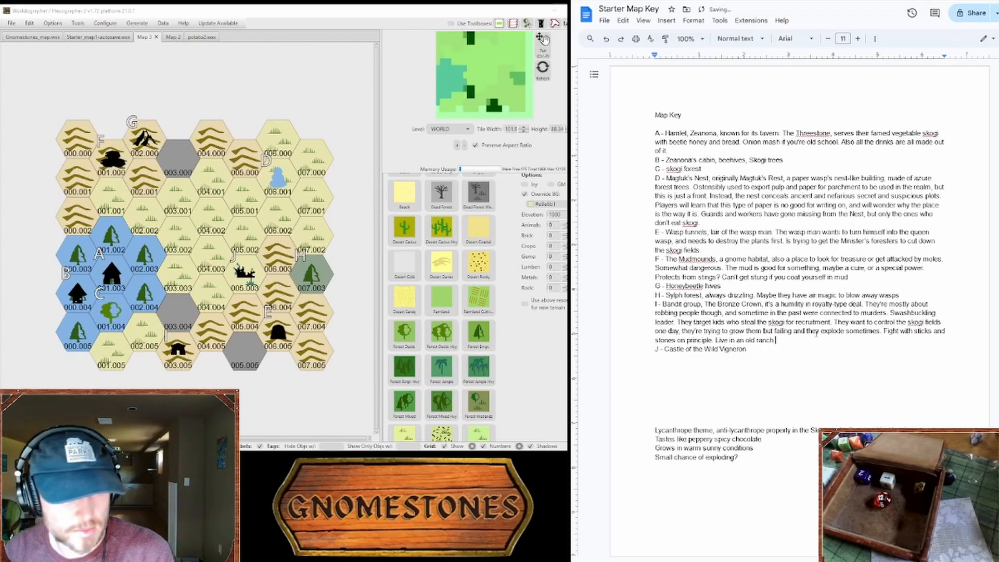
type("house of a long gone noble")
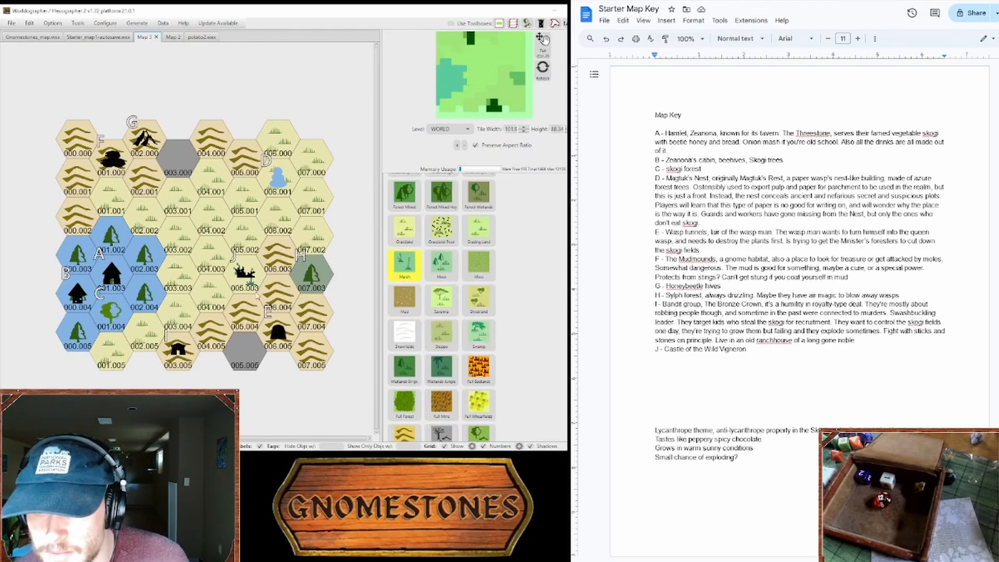
Step: Paint hexes 005.003 and 004.004 as marsh with a grey-green background override, and fill hex 005.005 with hills
scroll(479, 333, "up", 6)
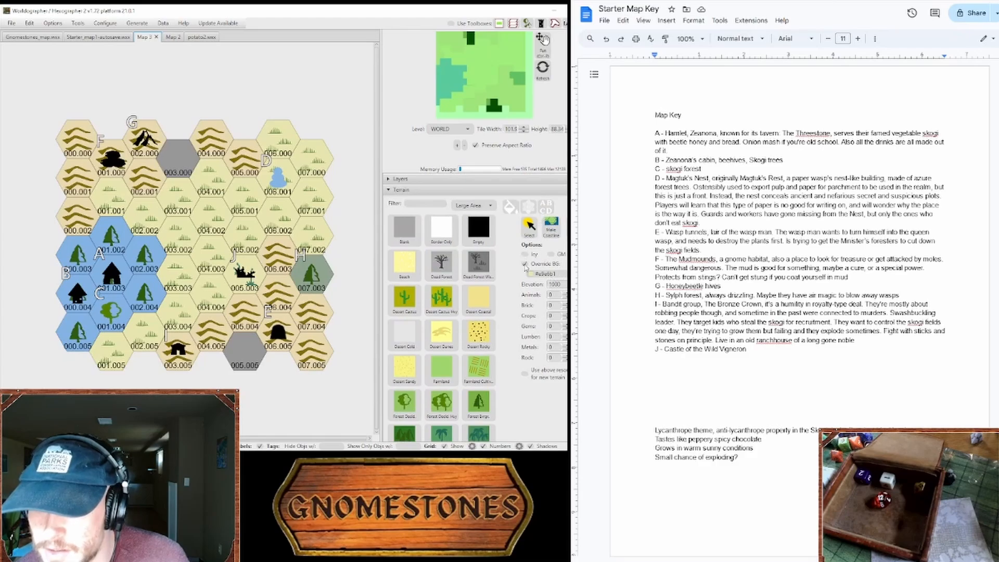
left_click(526, 265)
left_click(240, 280)
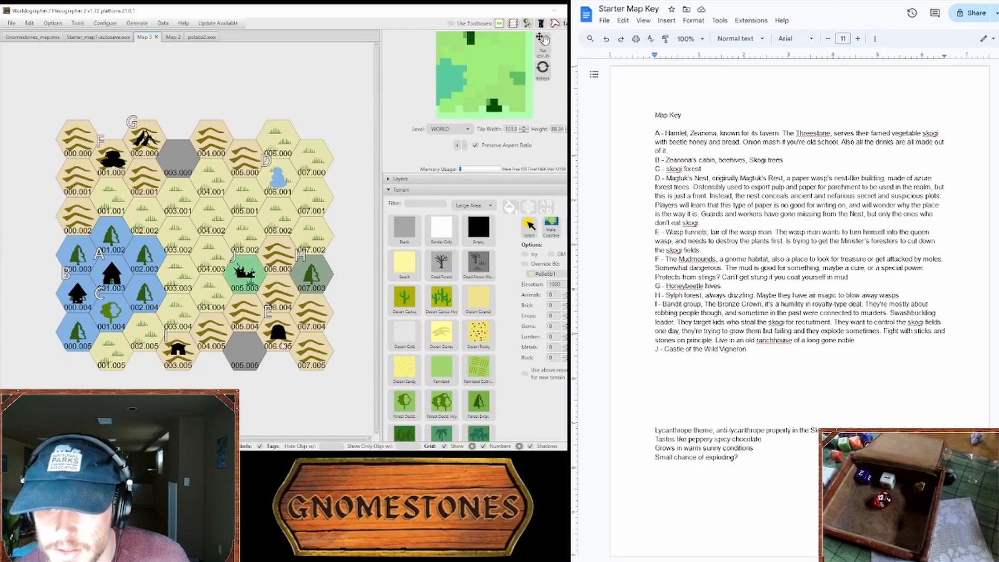
left_click(525, 264)
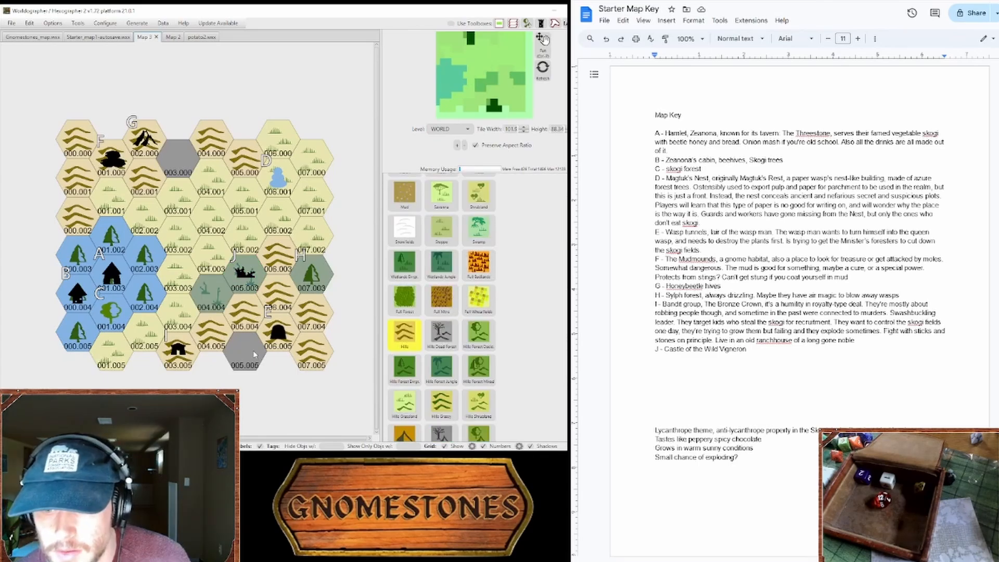
left_click(257, 353)
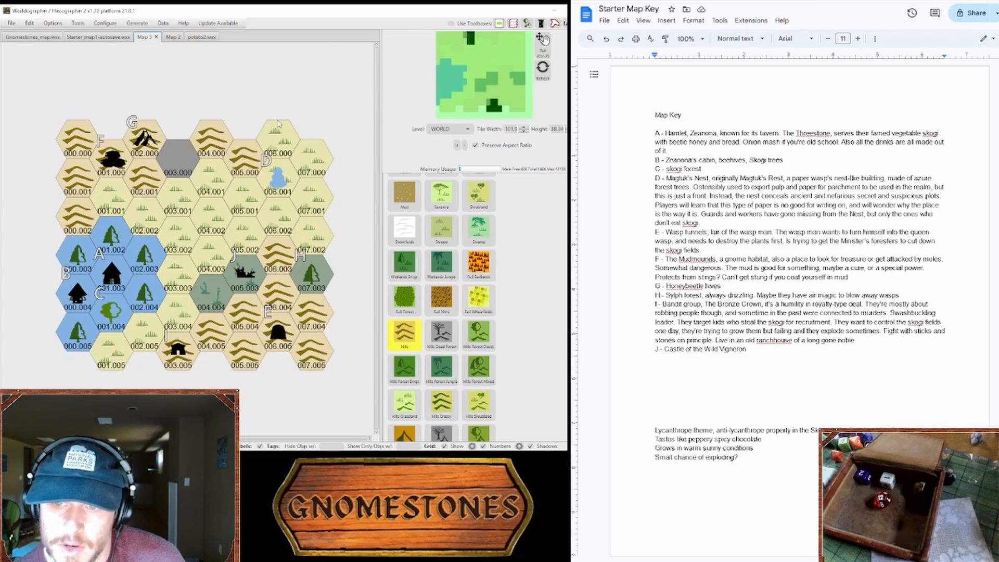
Step: Paint evergreen forest terrain on a grey-green background in hexes 006.000, 003.000 and 004.000
scroll(442, 333, "down", 3)
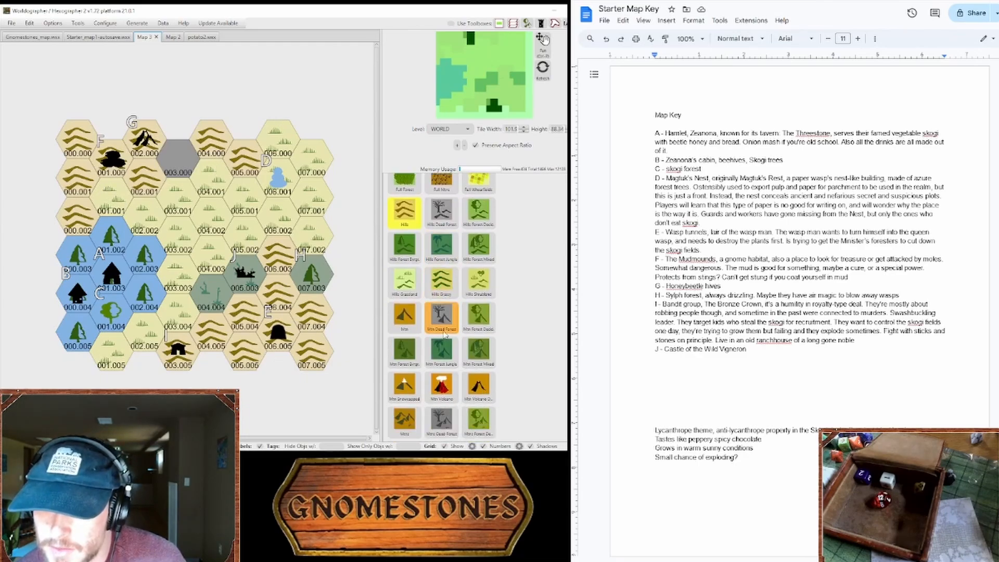
scroll(442, 313, "up", 8)
left_click(479, 370)
left_click(279, 138)
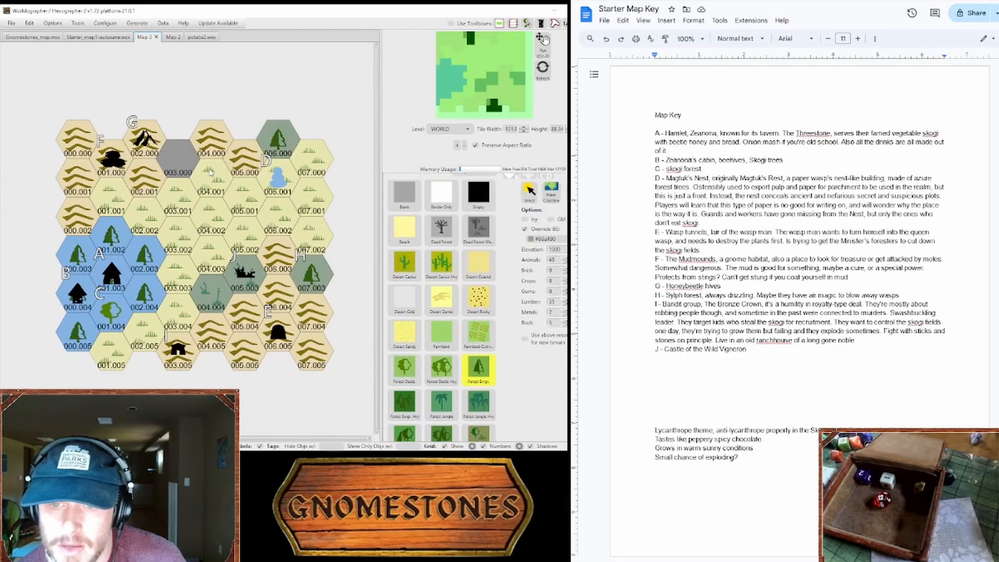
left_click_drag(183, 164, 211, 156)
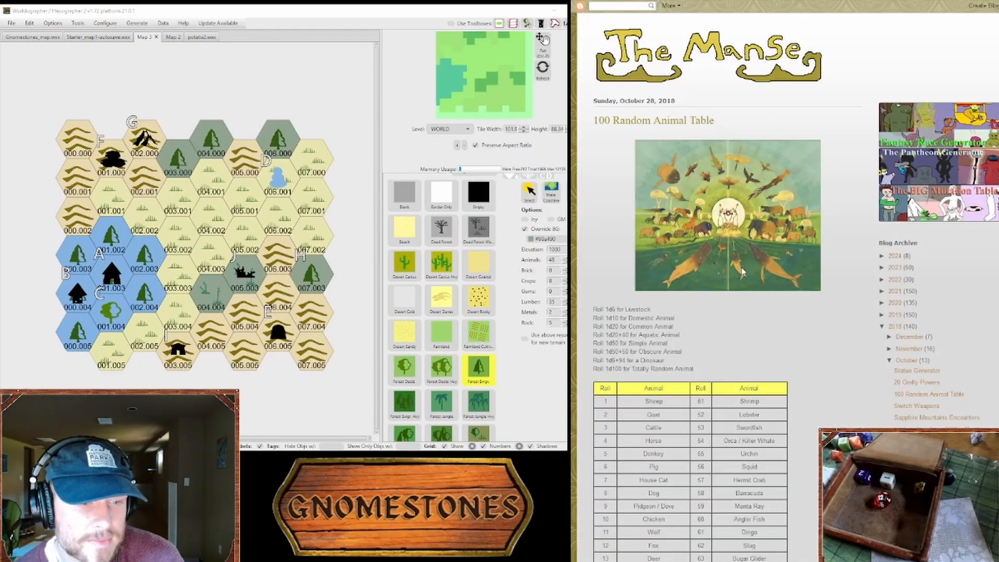
Step: Return to the Scryfall search page and open a random card for ideas
key("alt+Left")
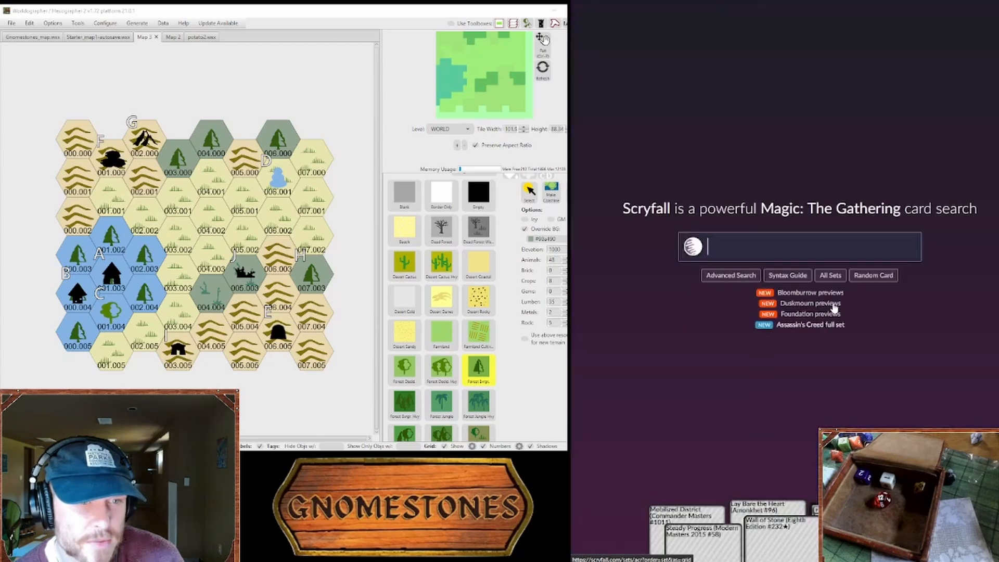
left_click(874, 277)
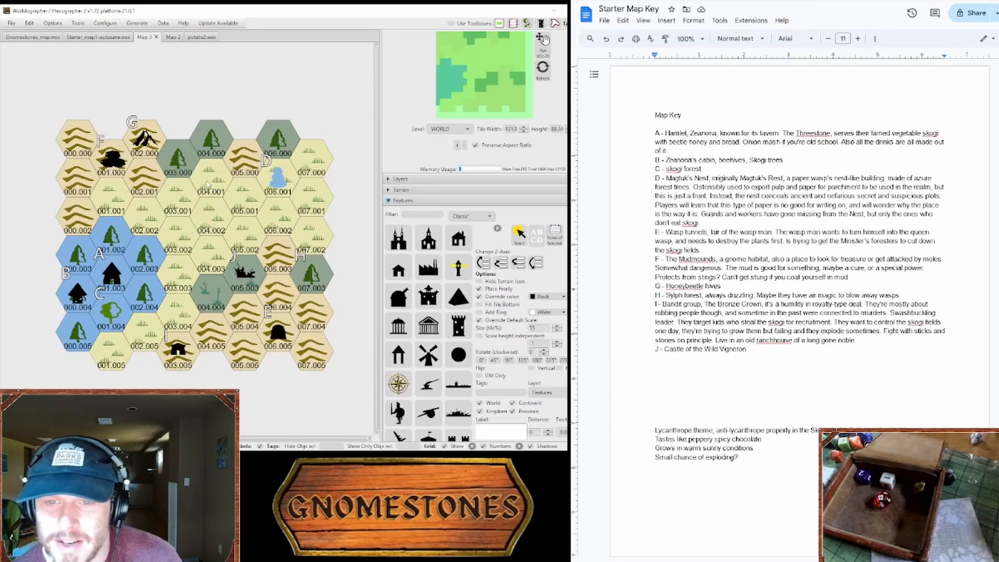
Step: Place the black standing stones feature in hex 004.001 at a size of 70
left_click(428, 384)
left_click(452, 388)
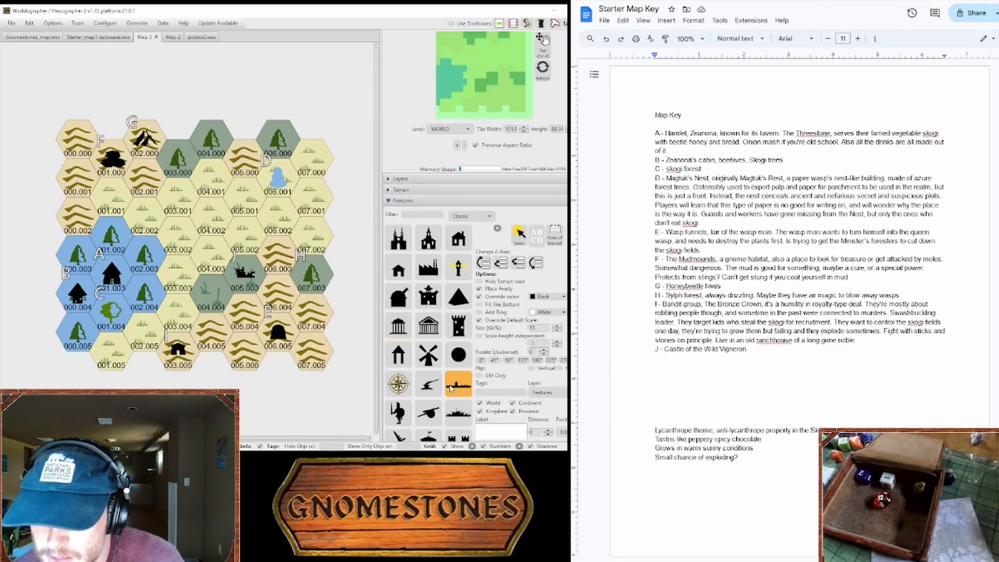
scroll(461, 386, "down", 3)
left_click(463, 384)
scroll(465, 393, "down", 10)
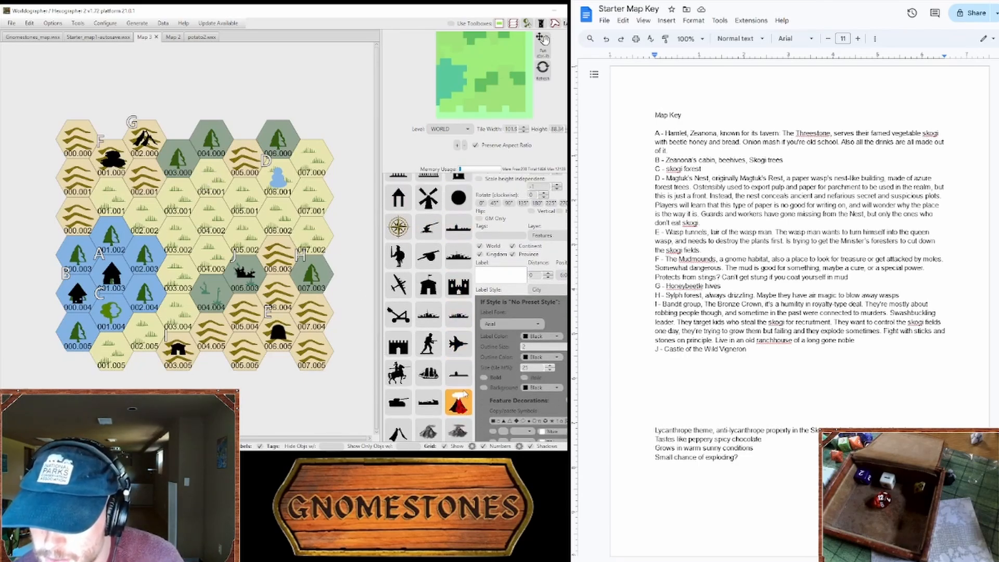
scroll(465, 394, "up", 8)
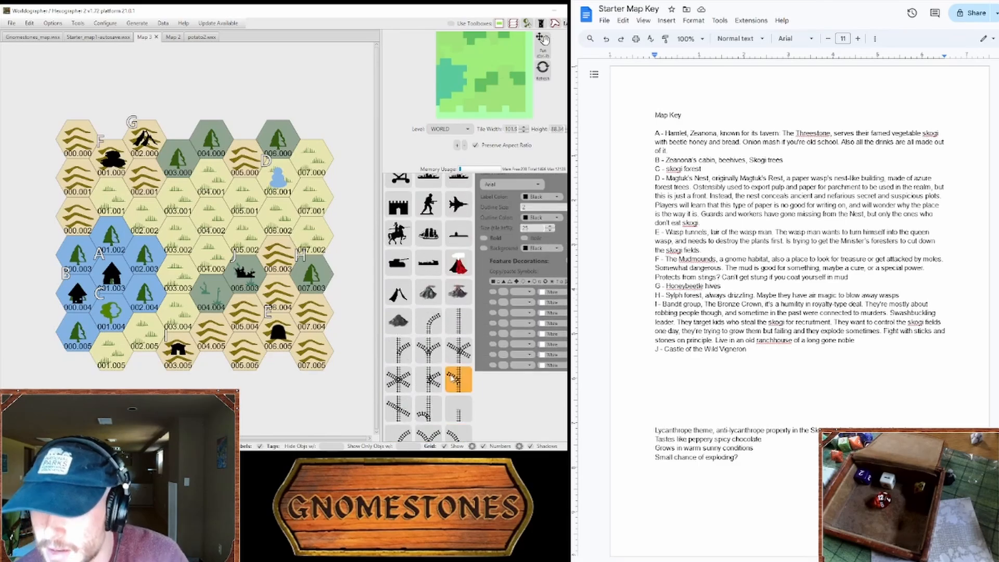
left_click(458, 421)
left_click(223, 180)
scroll(416, 281, "down", 10)
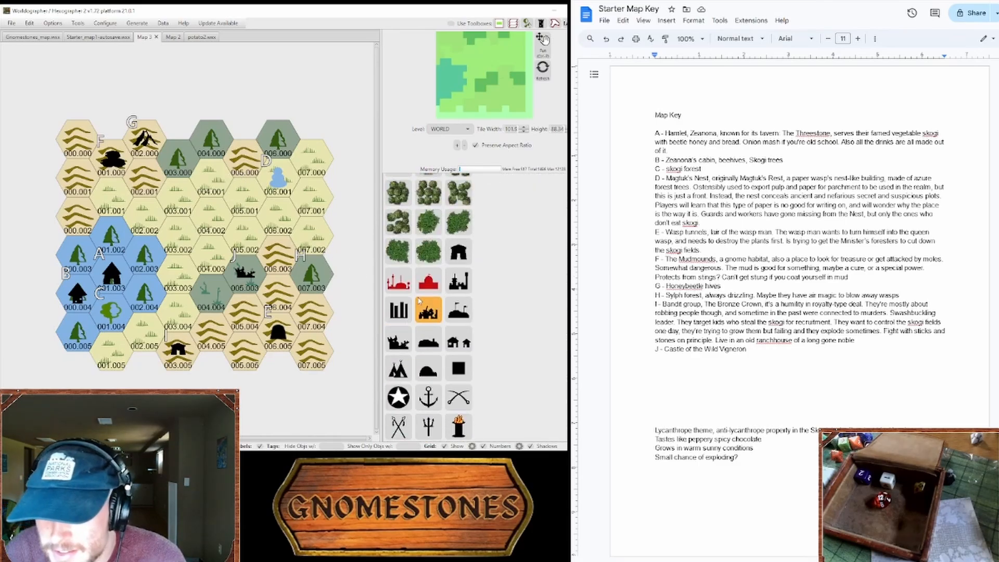
scroll(416, 281, "up", 3)
left_click(407, 269)
scroll(413, 278, "up", 8)
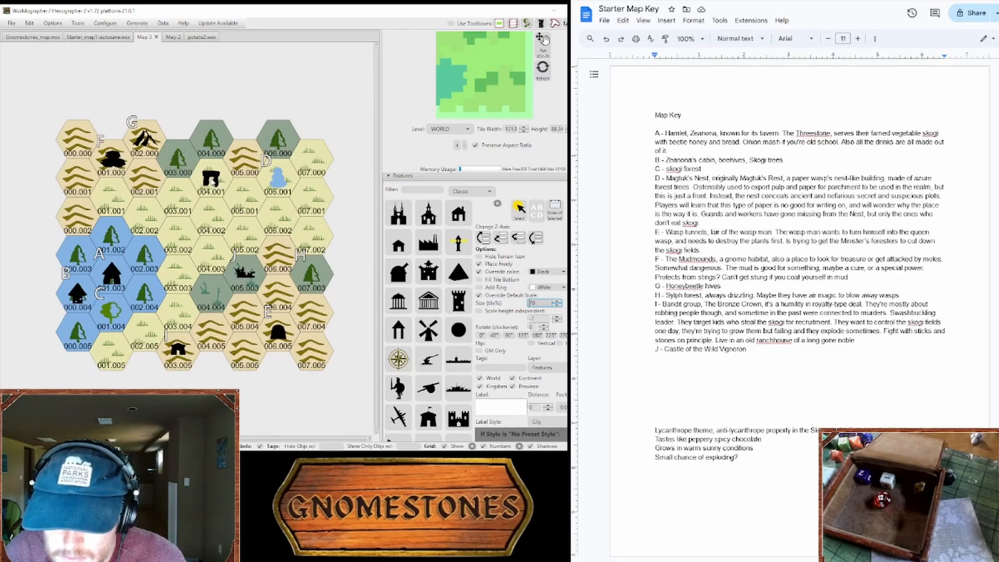
left_click(212, 181)
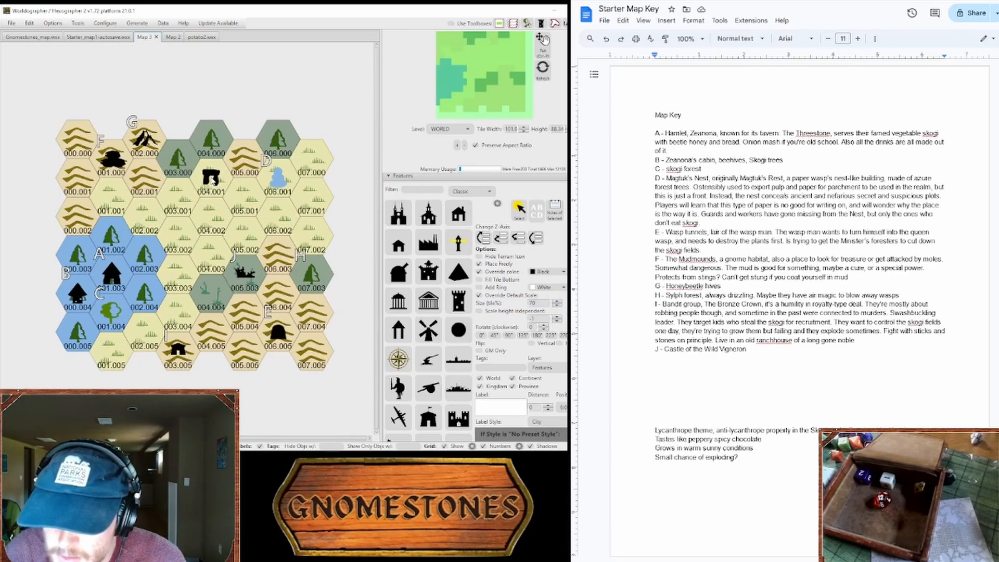
Step: Label the standing stones K and add key entry "K - Peculiarly balanced rocks, landmark, can be pushed over, item underneath"
left_click(447, 222)
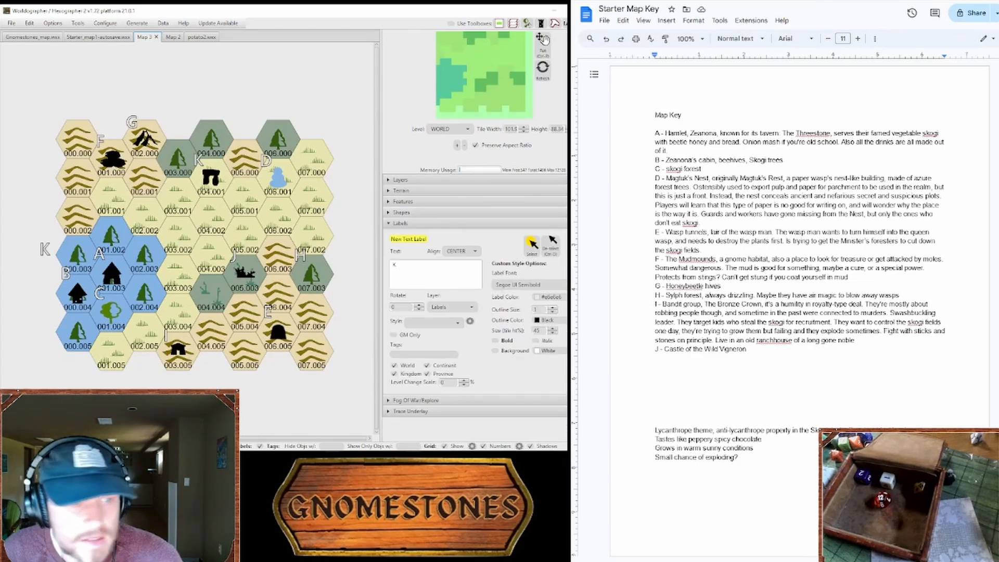
left_click(879, 355)
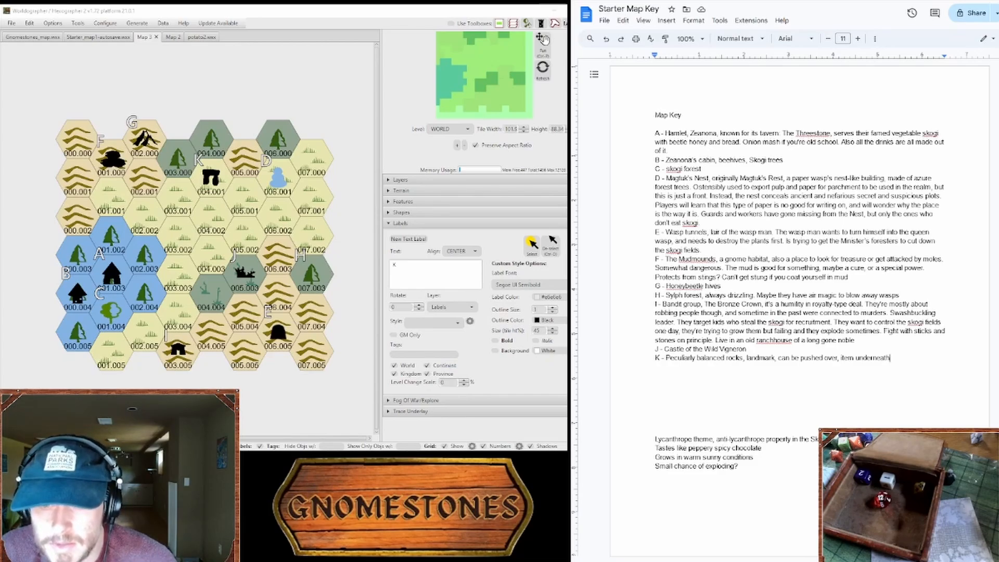
Step: Draw a brown curved road from beside hamlet A through hexes 002.002 and 006.001 to the outer edge of hex 007.000
left_click(401, 212)
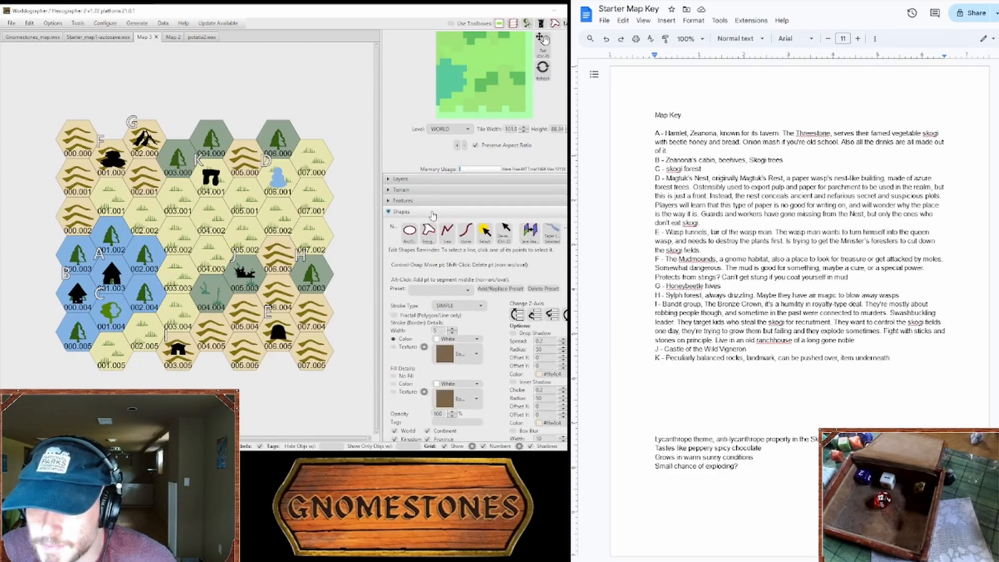
left_click(447, 233)
left_click(467, 231)
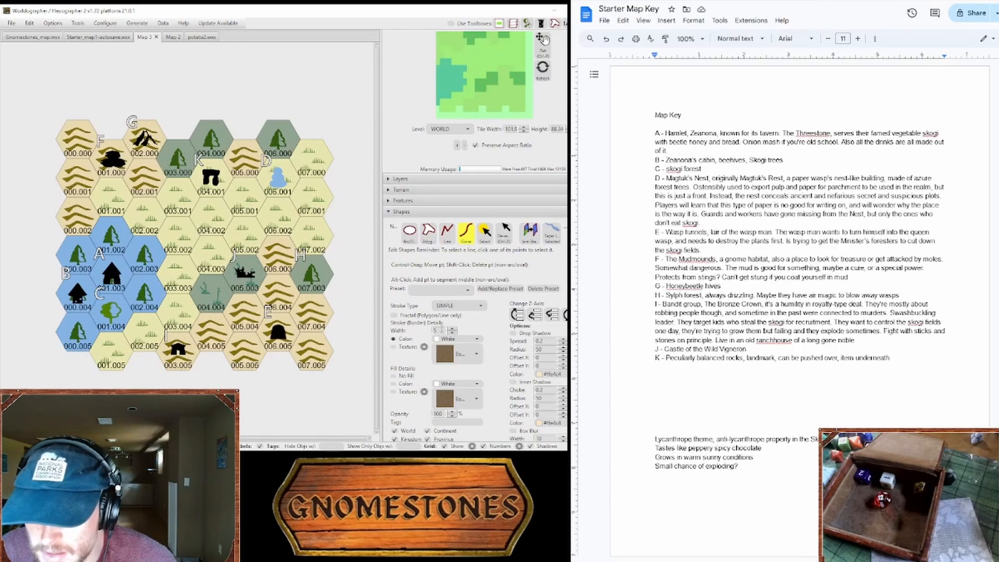
left_click(246, 219)
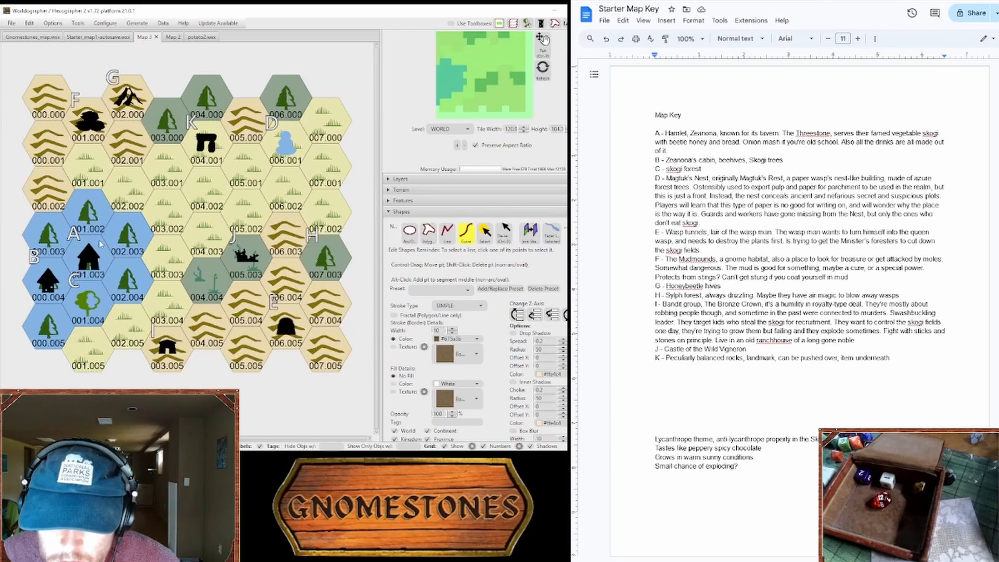
left_click(100, 241)
mouse_move(112, 235)
left_mouse_down()
mouse_move(140, 188)
mouse_move(165, 170)
mouse_move(258, 169)
mouse_move(343, 127)
left_mouse_up()
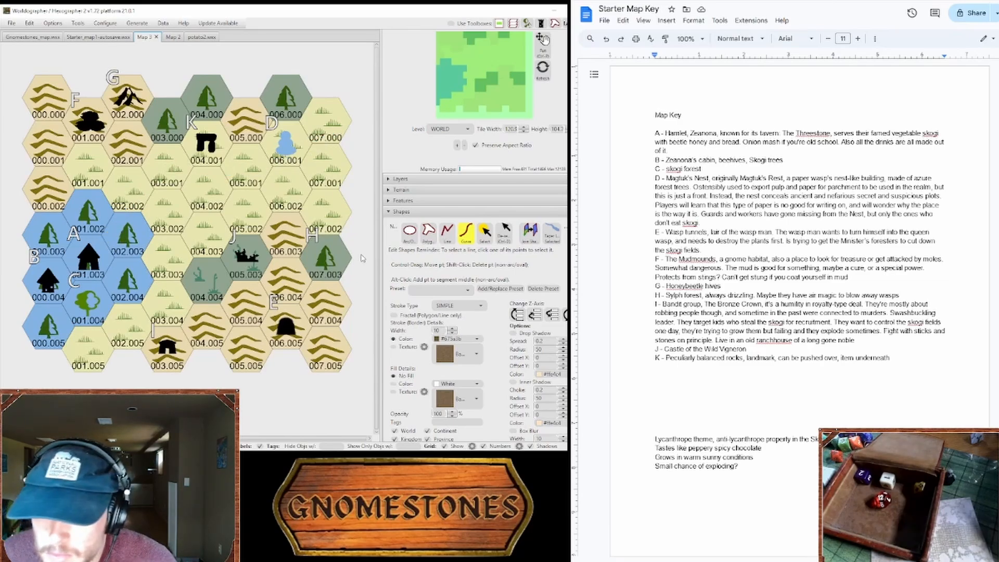
mouse_move(99, 242)
left_mouse_down()
mouse_move(161, 182)
mouse_move(237, 178)
mouse_move(303, 150)
mouse_move(352, 111)
left_mouse_up()
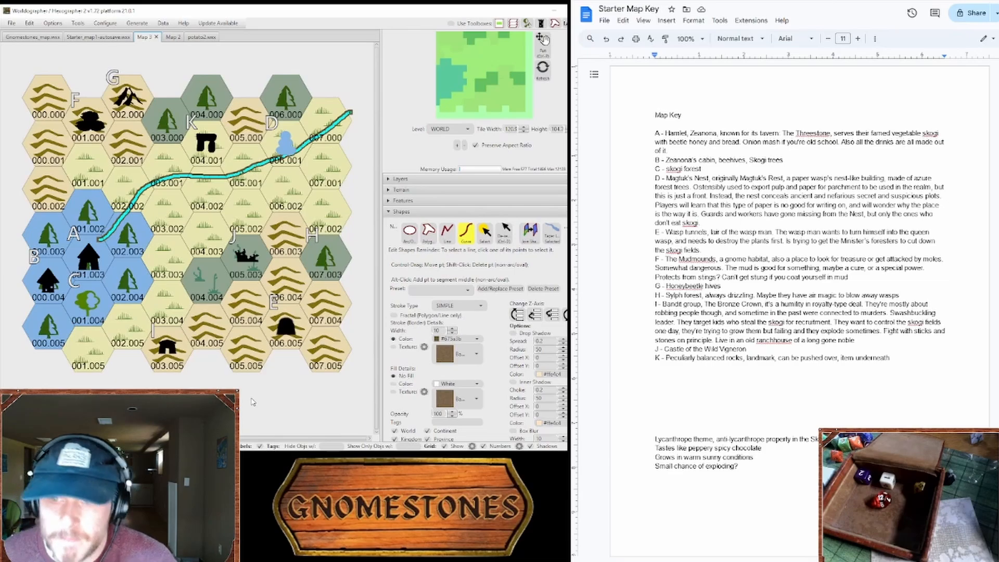
Step: Adjust the road's end point so that it meets the outer edge of hex 007.000
left_click(482, 244)
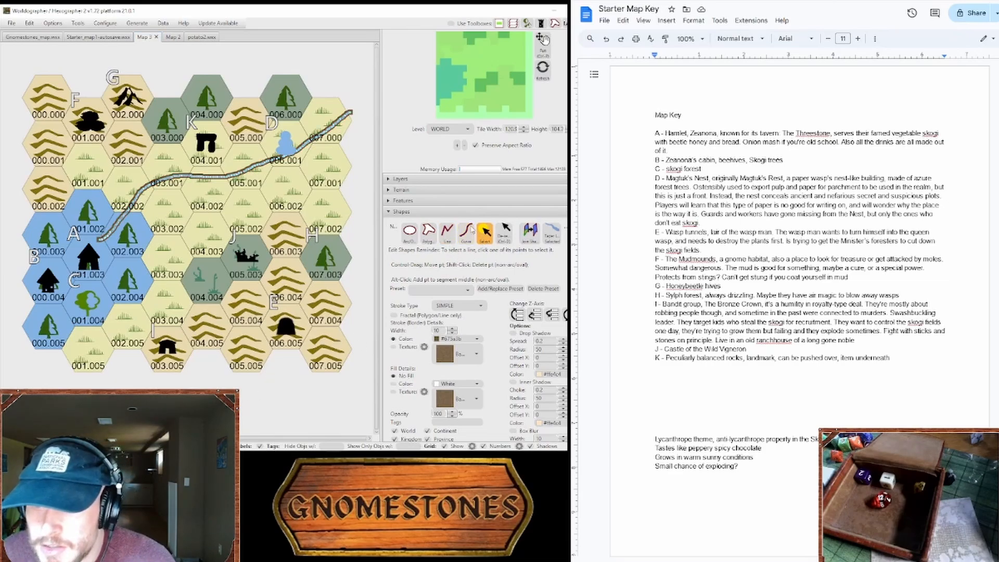
left_click(352, 110)
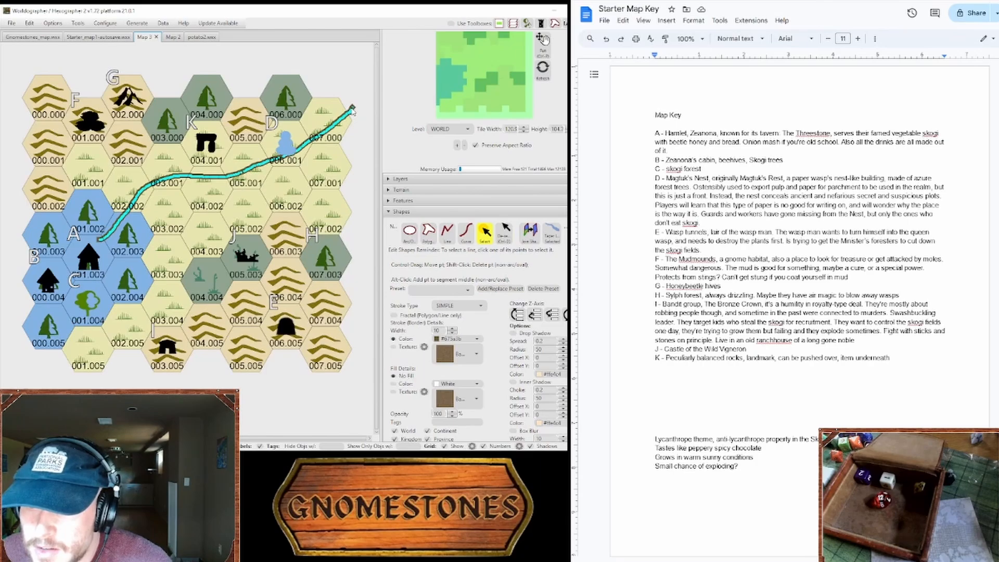
left_click(352, 109, "shift")
left_click(350, 114, "shift")
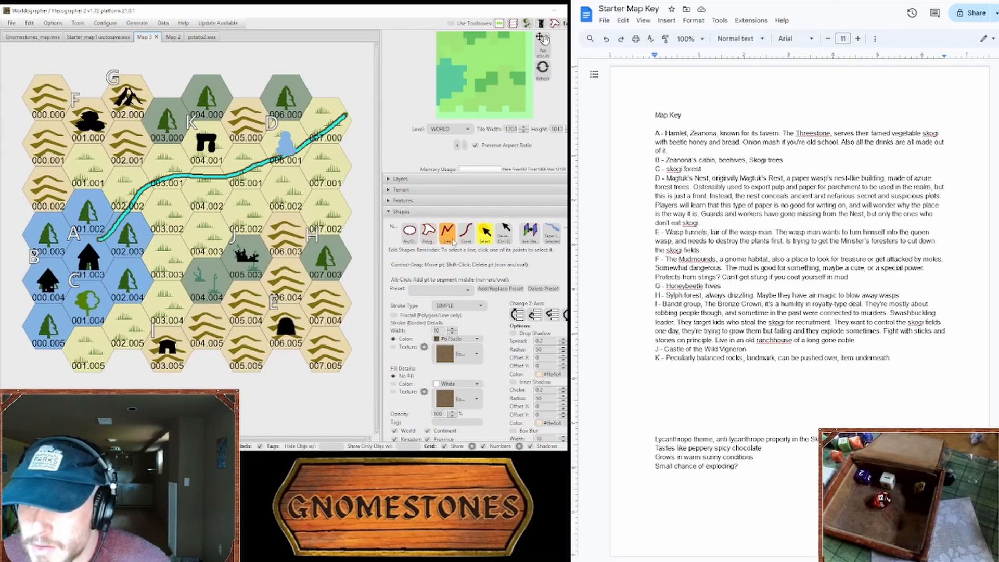
left_click(488, 243)
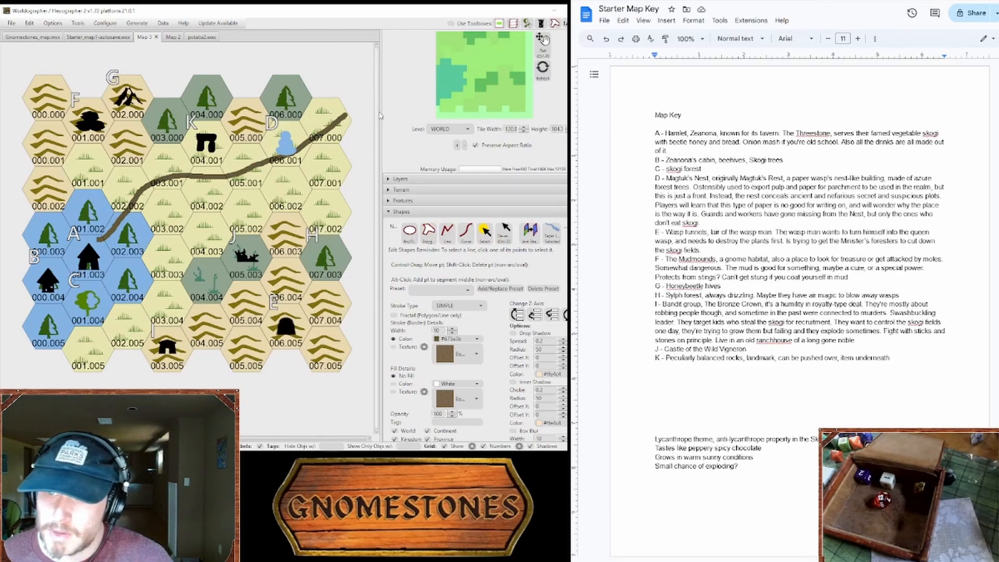
left_click(484, 231)
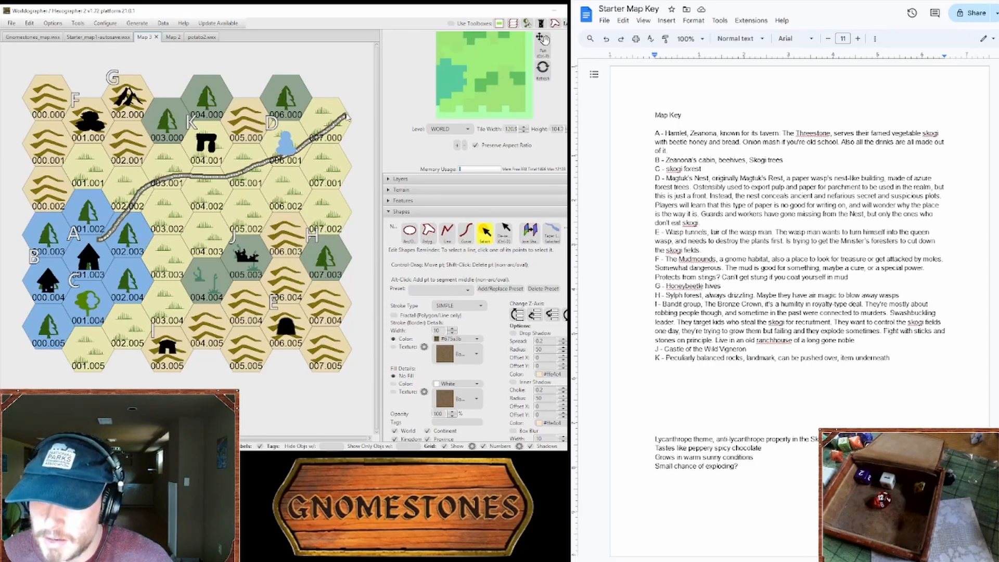
left_click(482, 232)
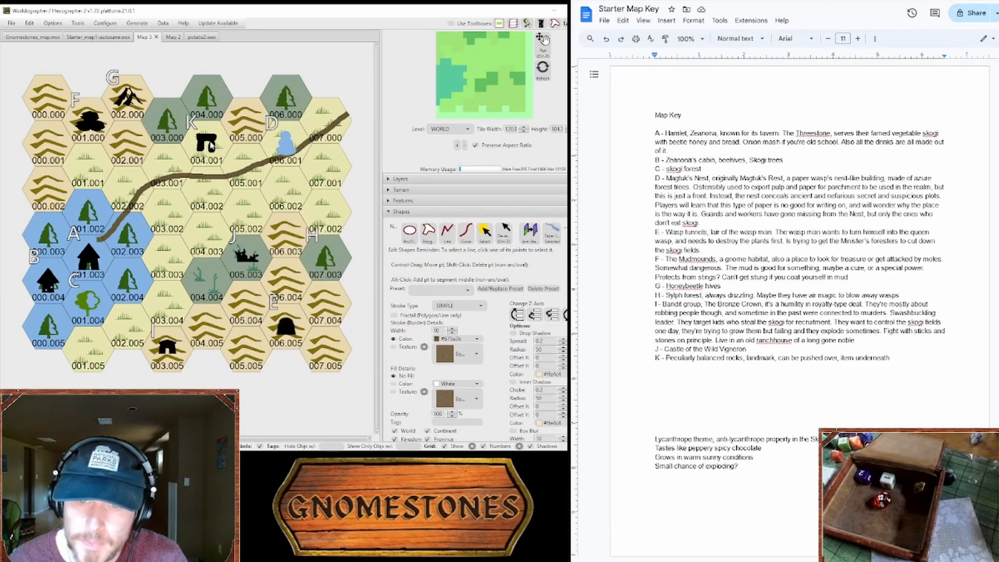
Step: Add key entry "L - Minister's forest" below entry K
left_click(892, 357)
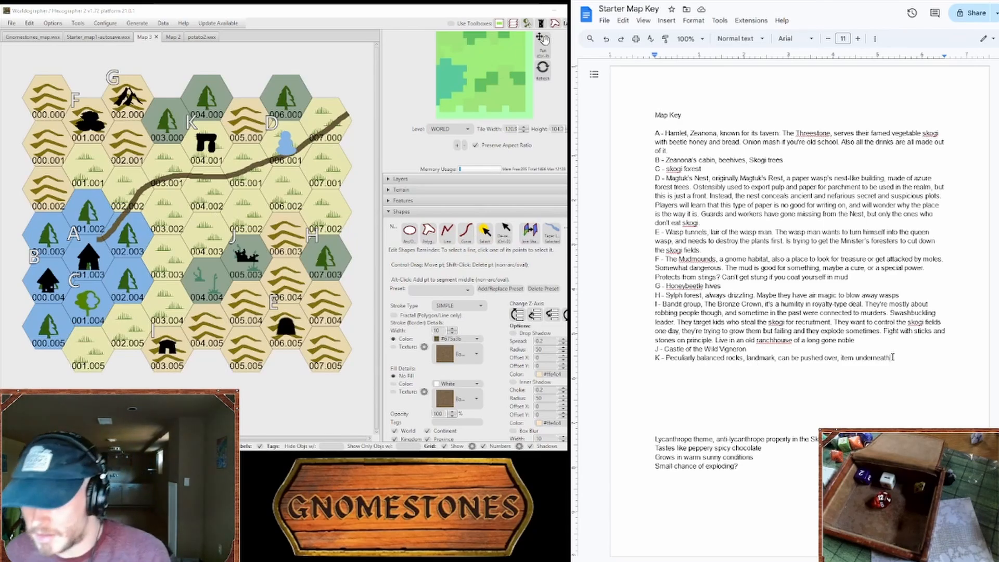
key("Return")
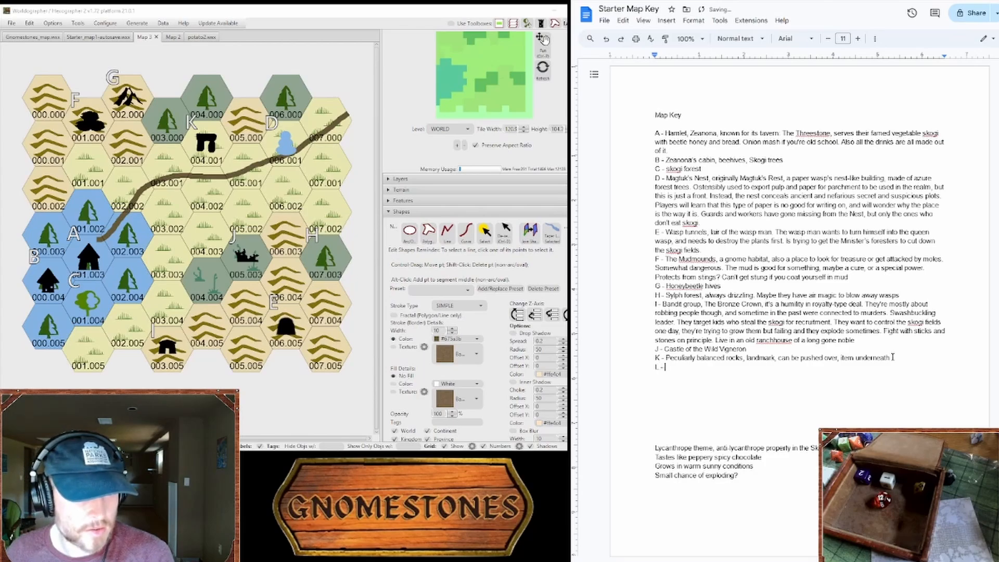
type("L - ")
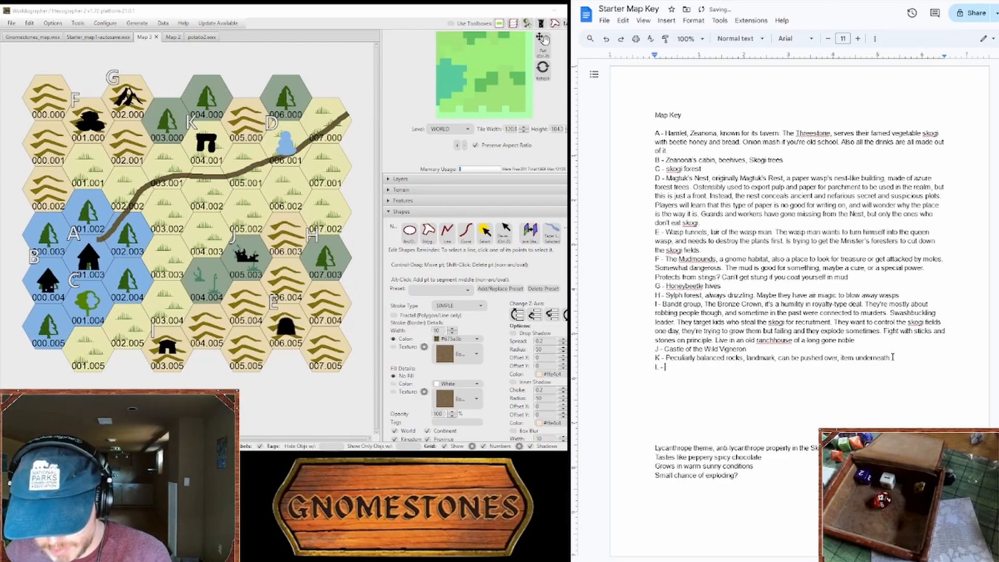
type("Min")
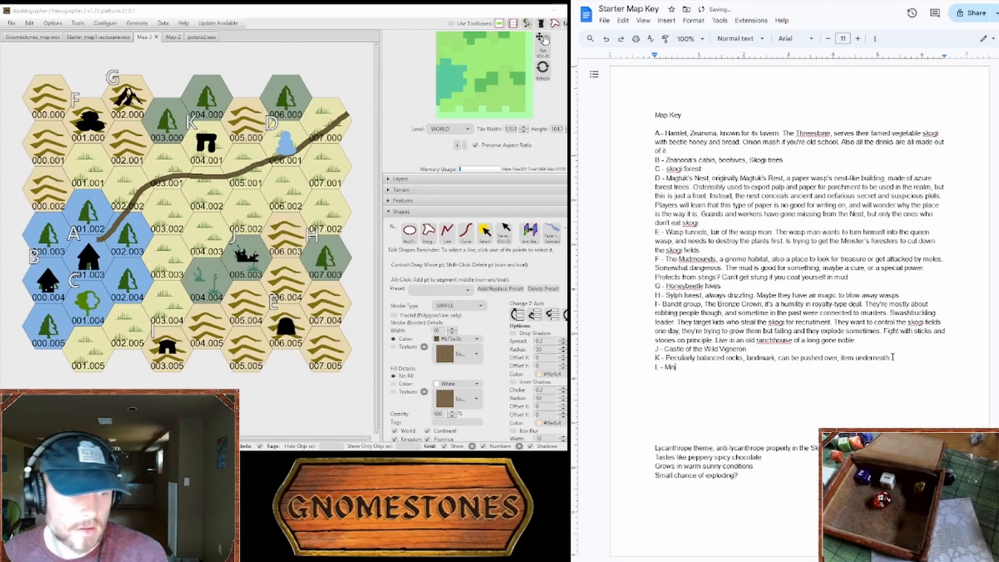
type("ister's ")
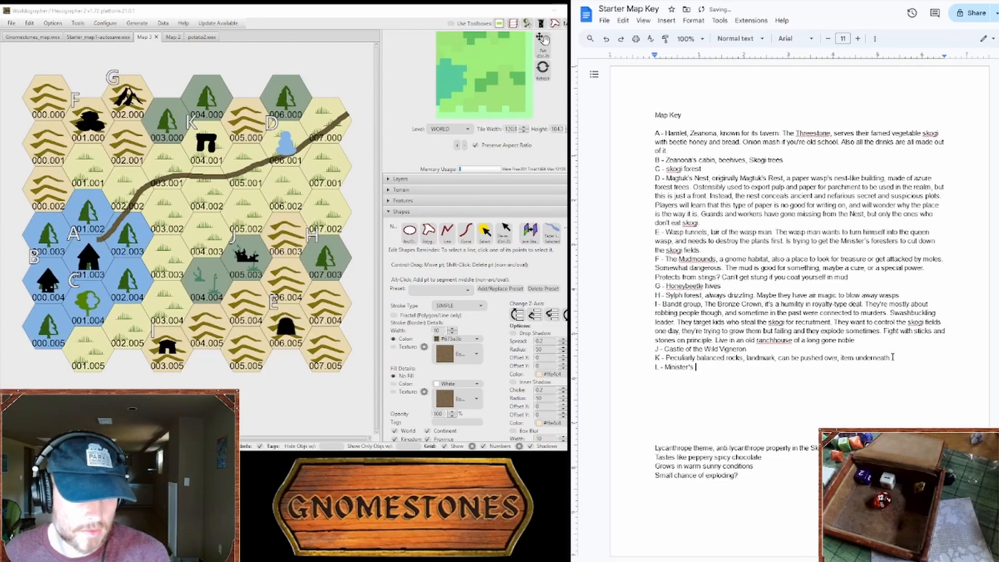
type("forest")
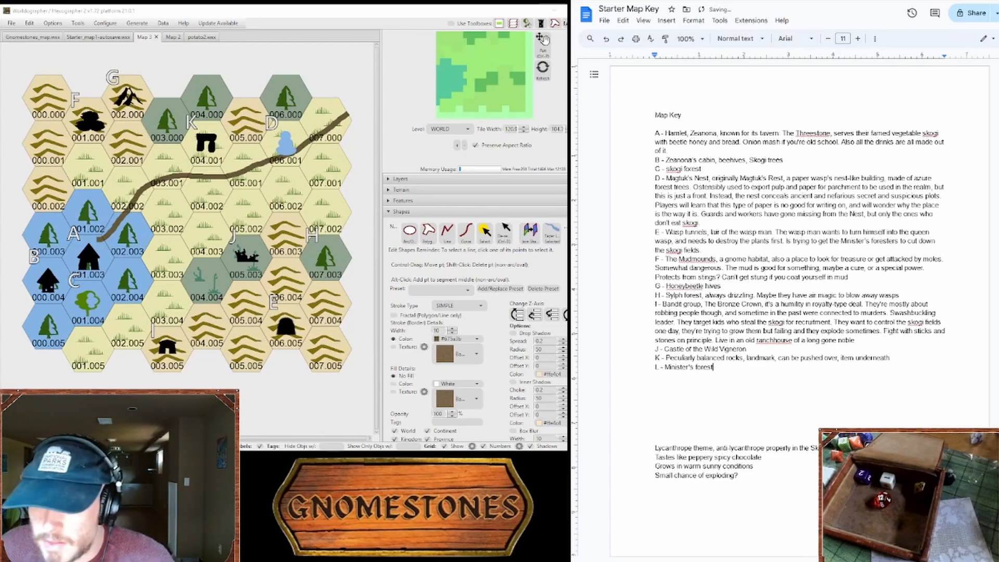
Step: Paint hex 002.002 as evergreen forest on a blue background and label it L
left_click(402, 190)
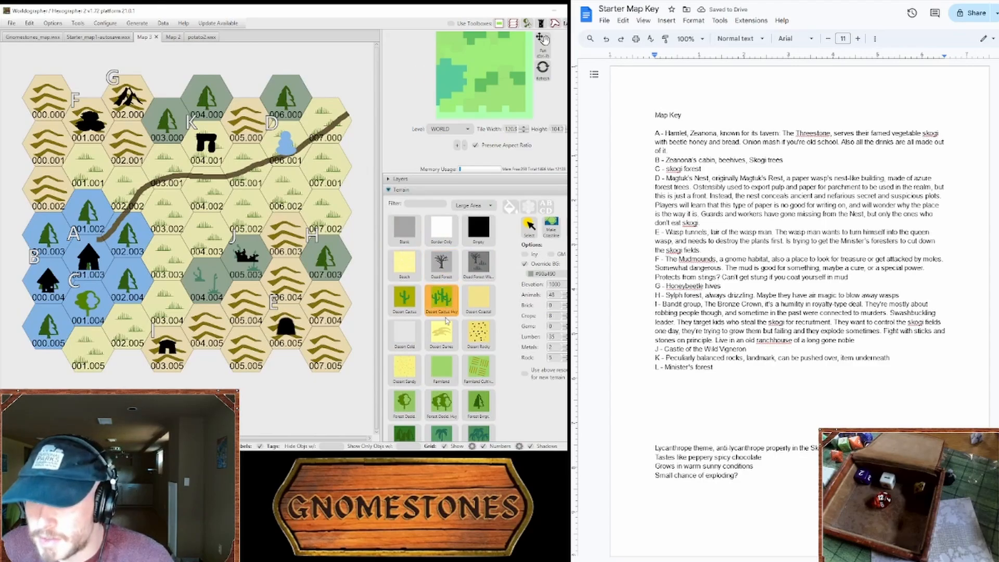
left_click(479, 402)
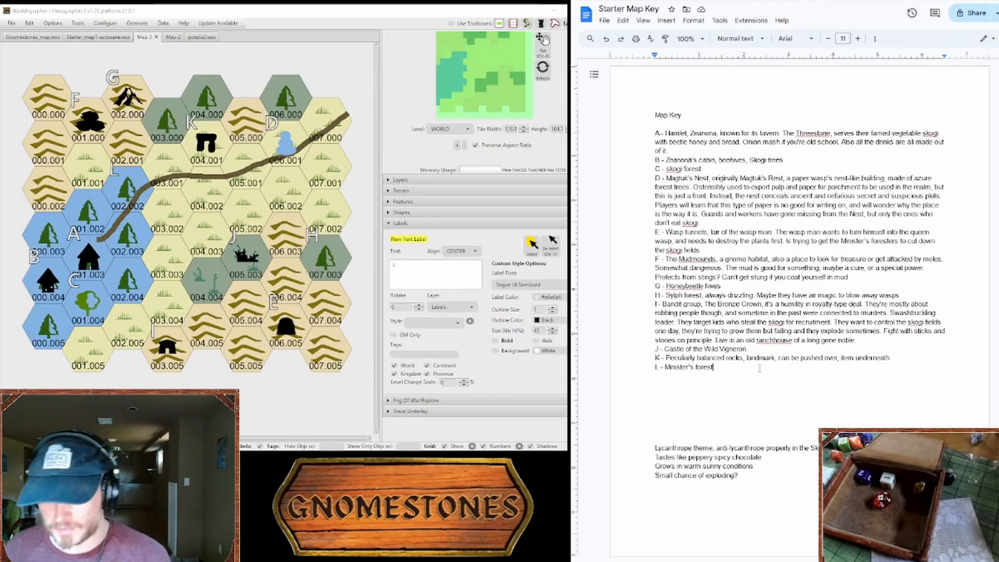
Step: Extend key entry L with ", almost all cut down"
type(", a")
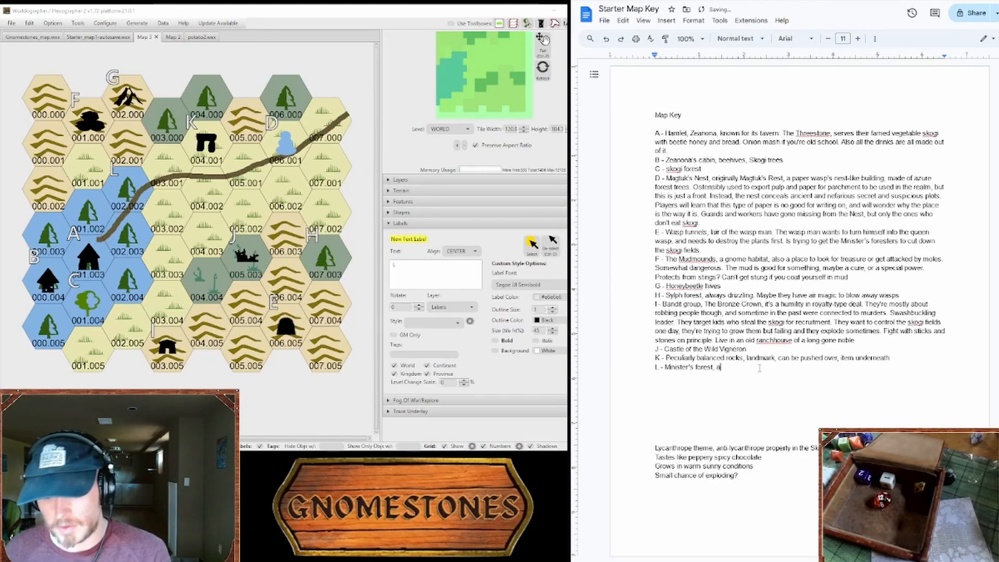
type("lmost all cut down")
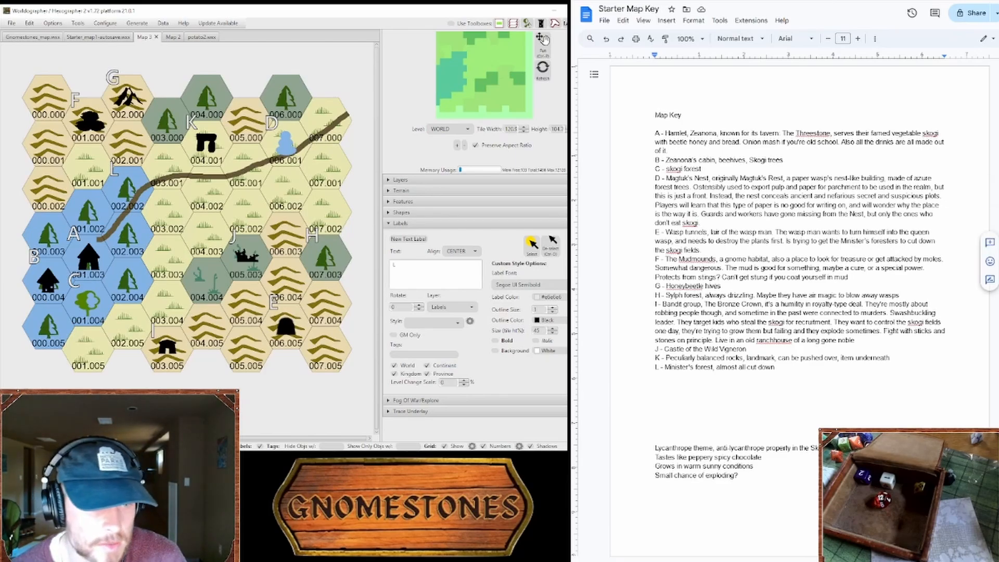
Step: Write "The Azure Valley" below the key entries and title the map with it in blue italic Georgia, size 60, above the hexes
left_click(747, 378)
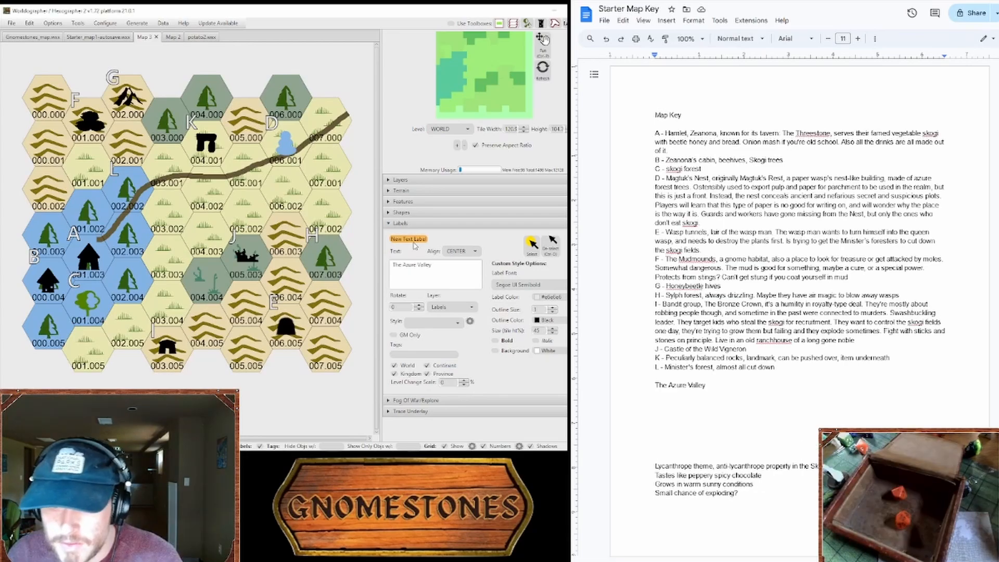
left_click(130, 71)
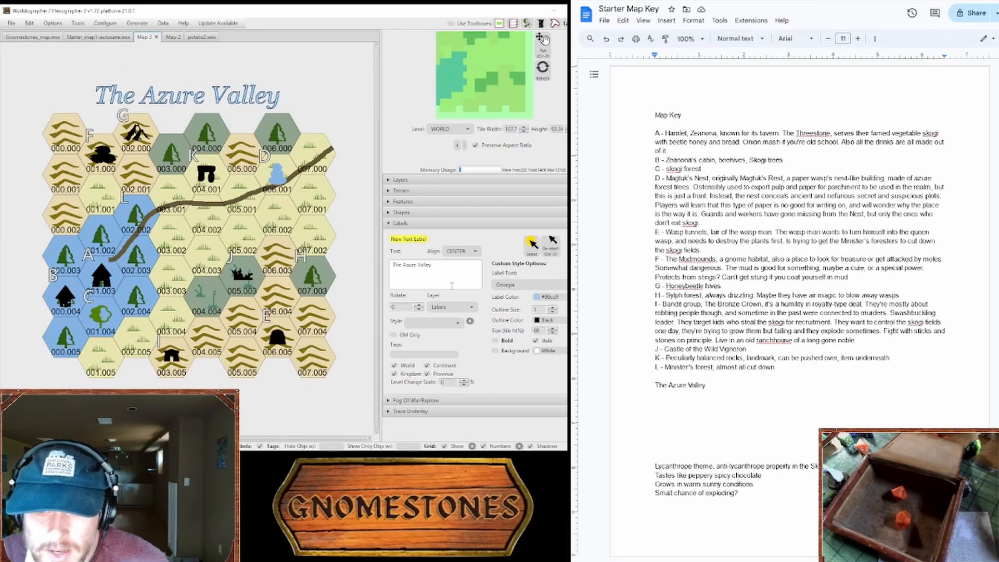
left_click(420, 241)
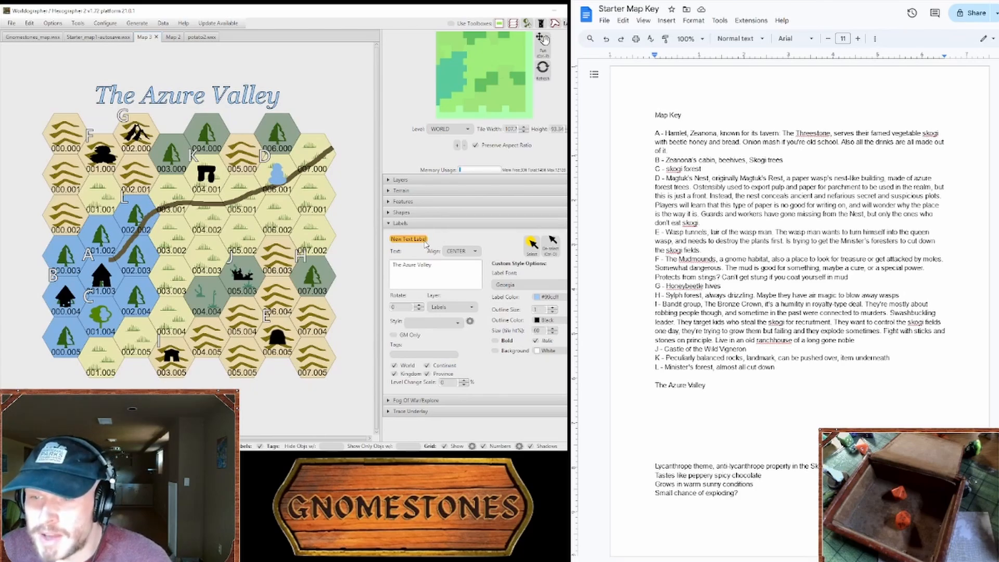